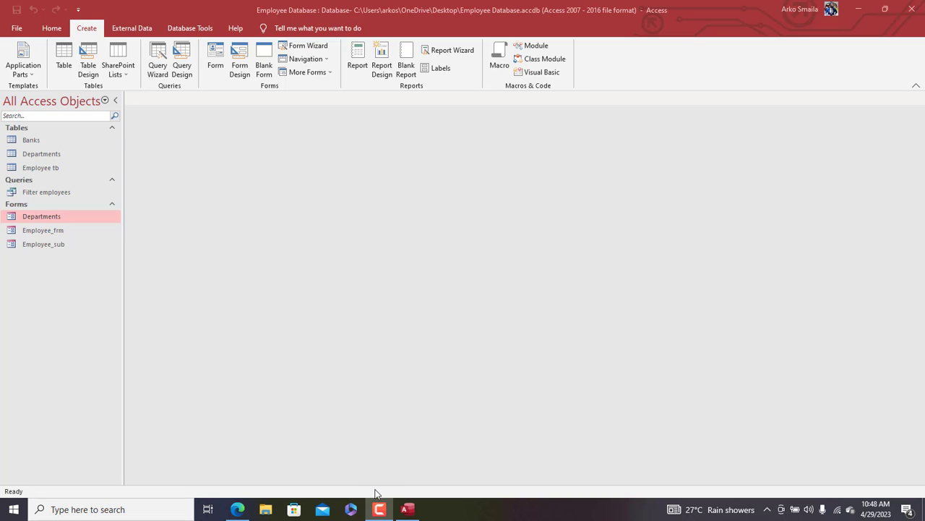
Step: Review the Employee_frm form and the Employee tb table, closing the form once both have been viewed
mouse_move(380, 514)
double_click(45, 232)
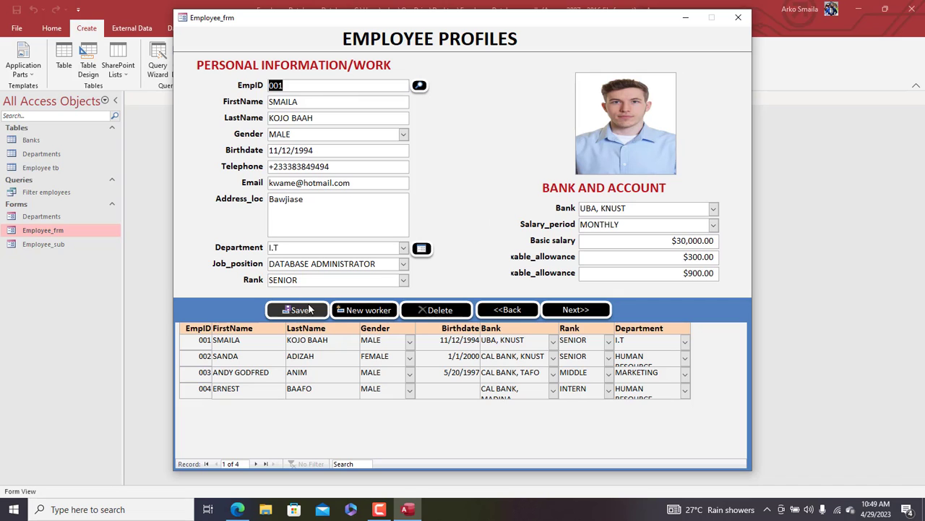
double_click(47, 171)
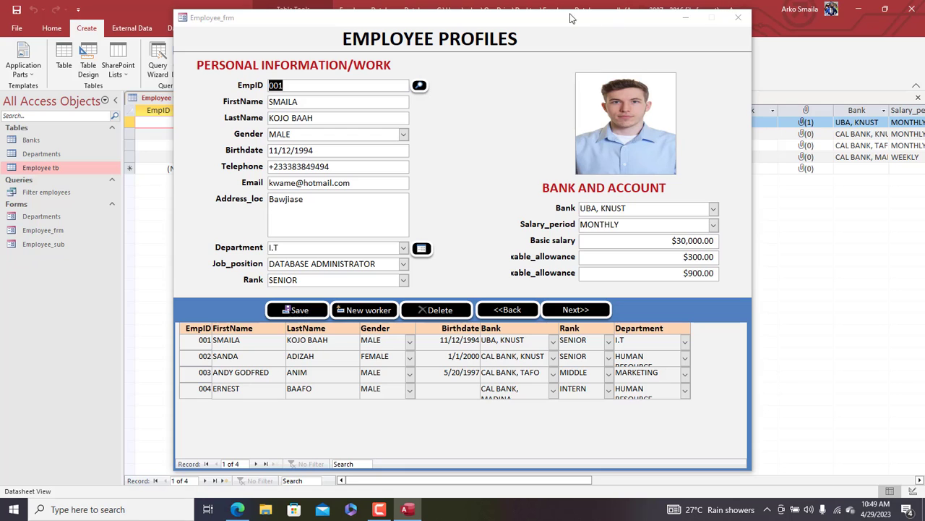
click(628, 26)
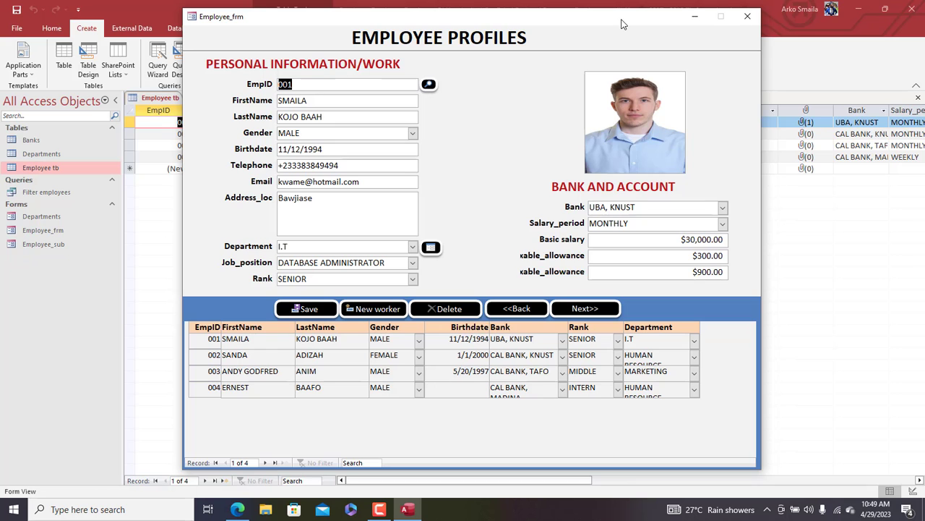
click(748, 17)
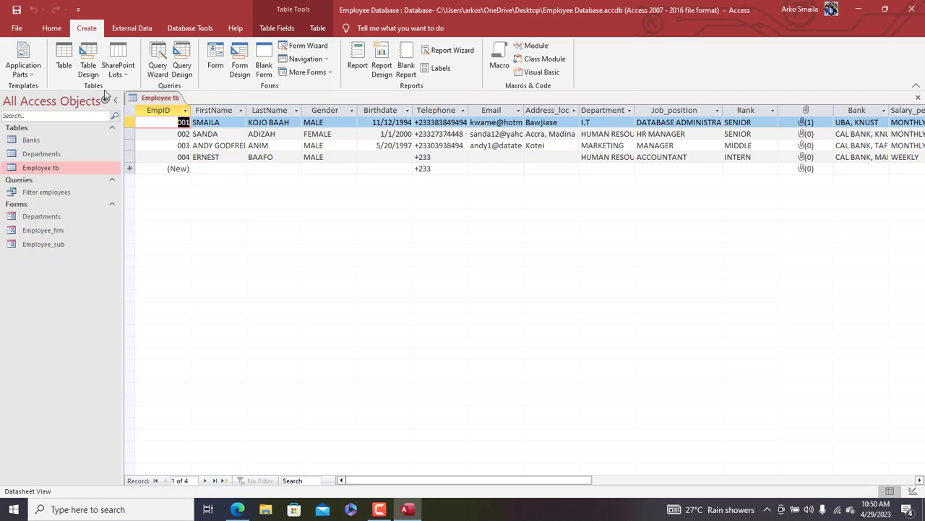
Step: Create a new table in Design view with TypeCode as its first field, using the Short Text data type
click(51, 28)
click(83, 29)
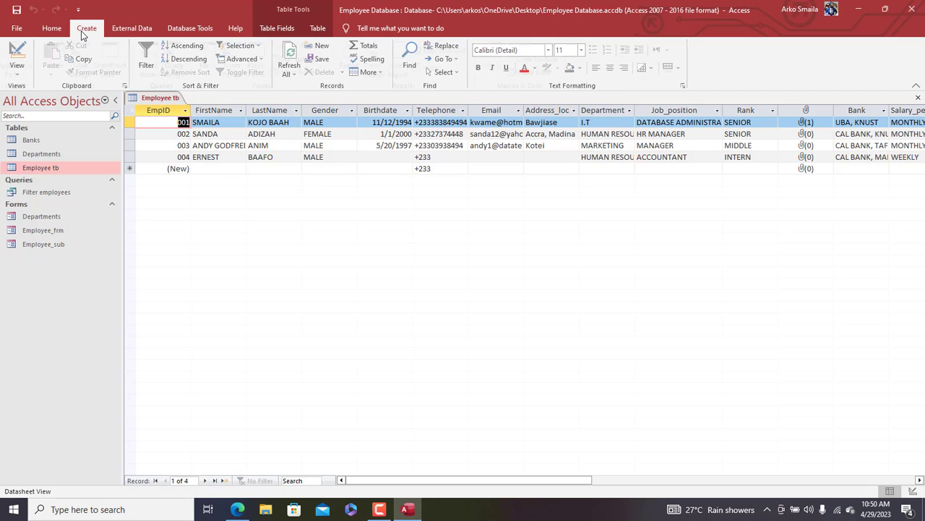
click(92, 76)
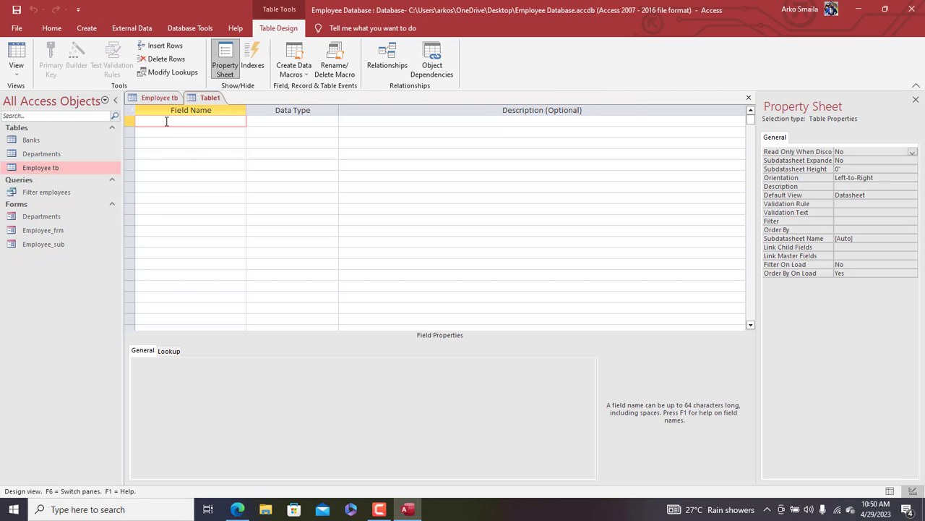
text(TypeID)
key(Tab)
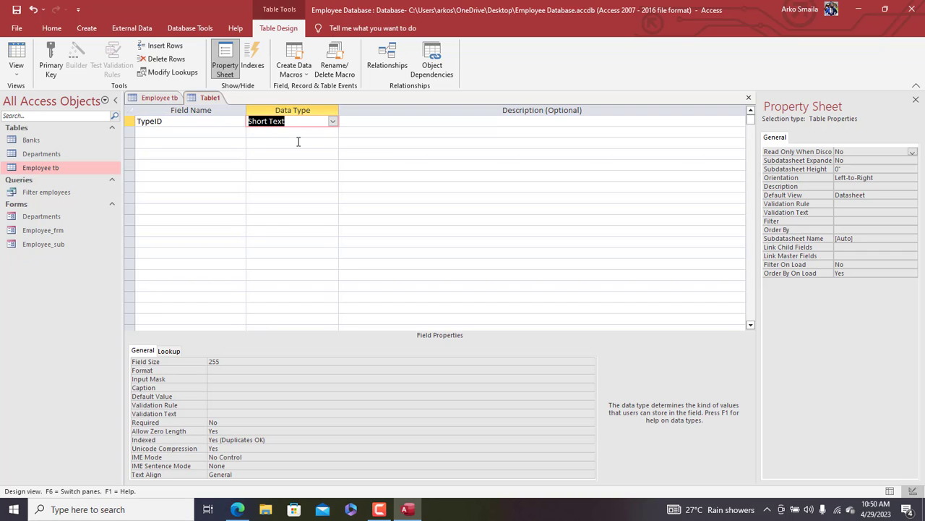
click(183, 121)
key(BackSpace)
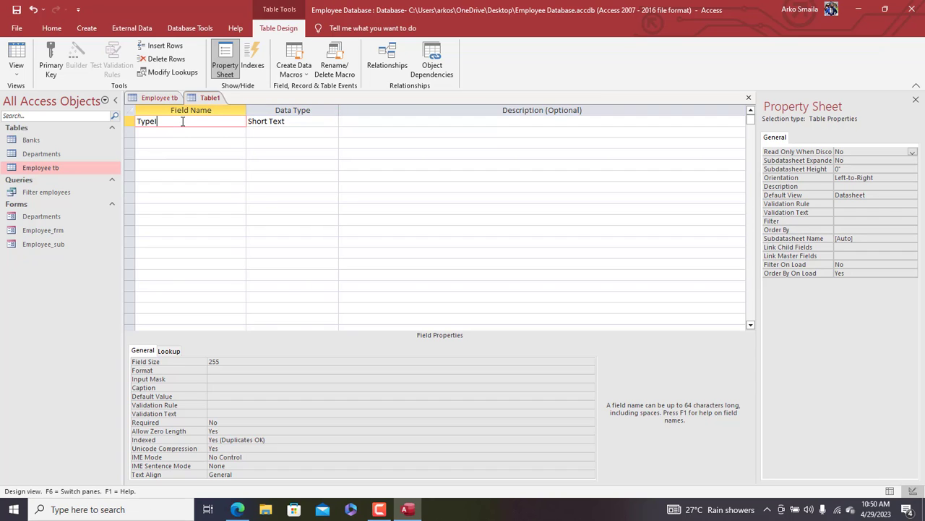
key(BackSpace)
text(Code)
key(Tab)
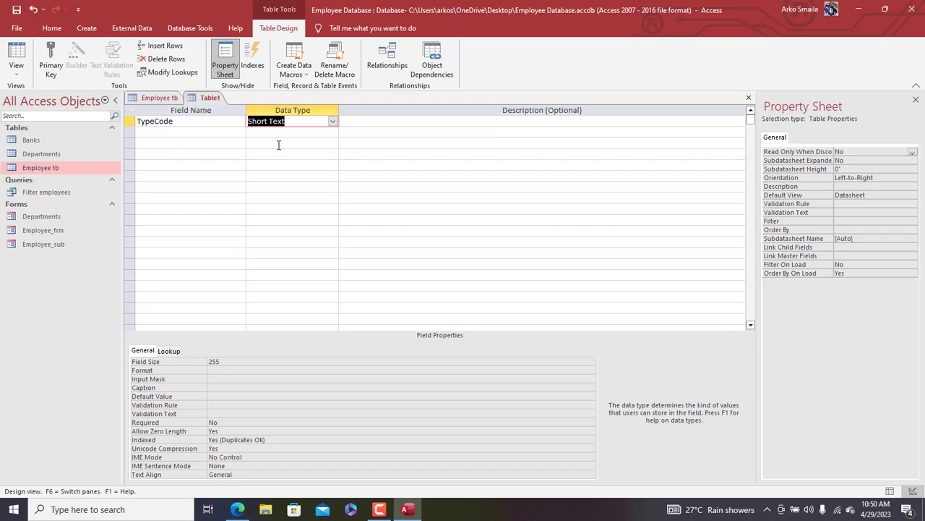
Step: Set the TypeCode field as the new table's primary key
click(129, 121)
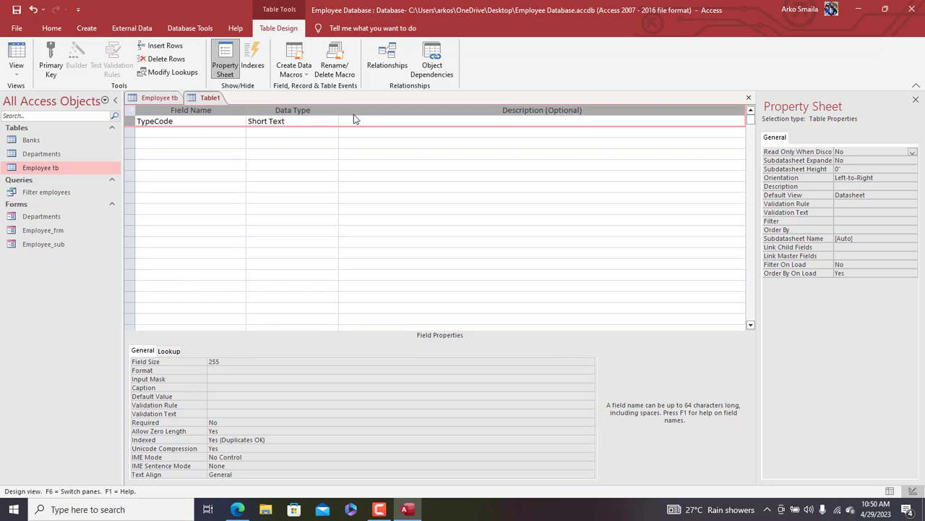
click(306, 122)
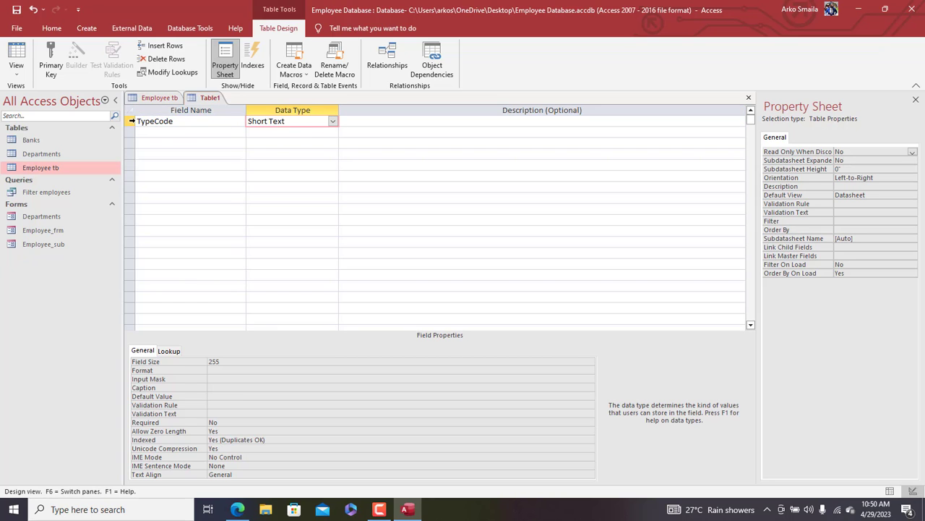
click(129, 121)
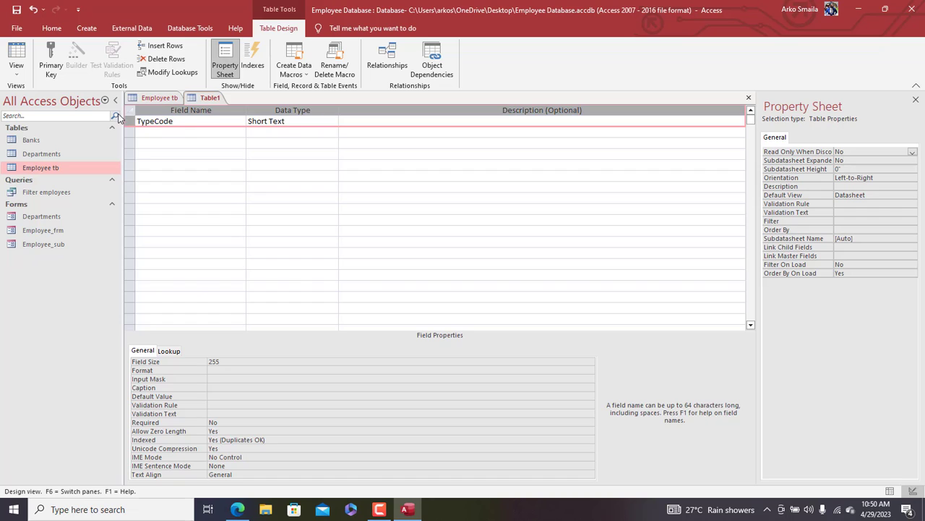
click(51, 68)
Step: Add a LeaveType field as Short Text and a Deduct_amount field as Currency below TypeCode
click(169, 132)
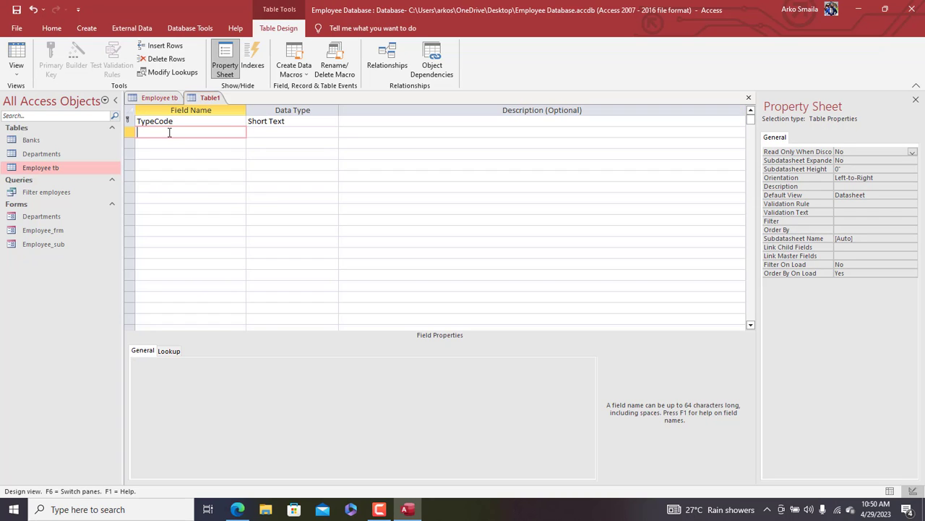
text(LeaveType)
key(Tab)
click(165, 143)
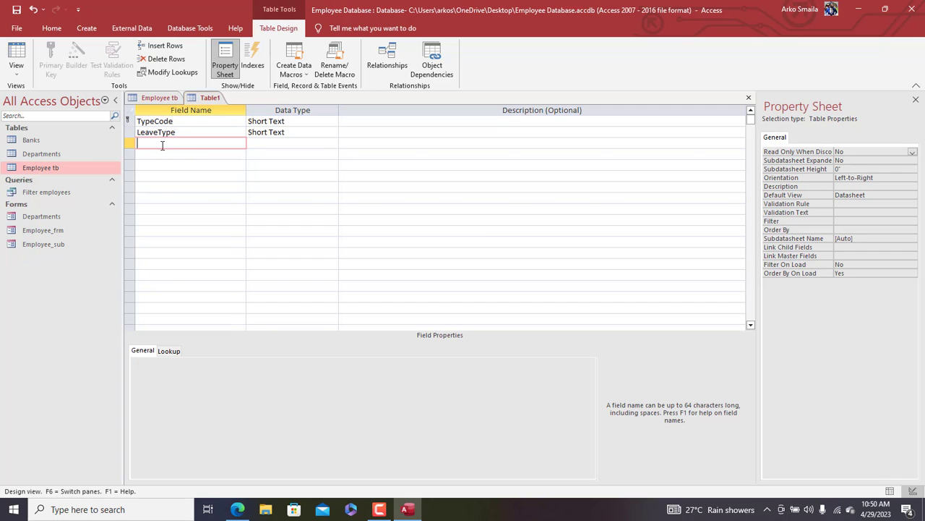
text(Deduct_amount)
key(Tab)
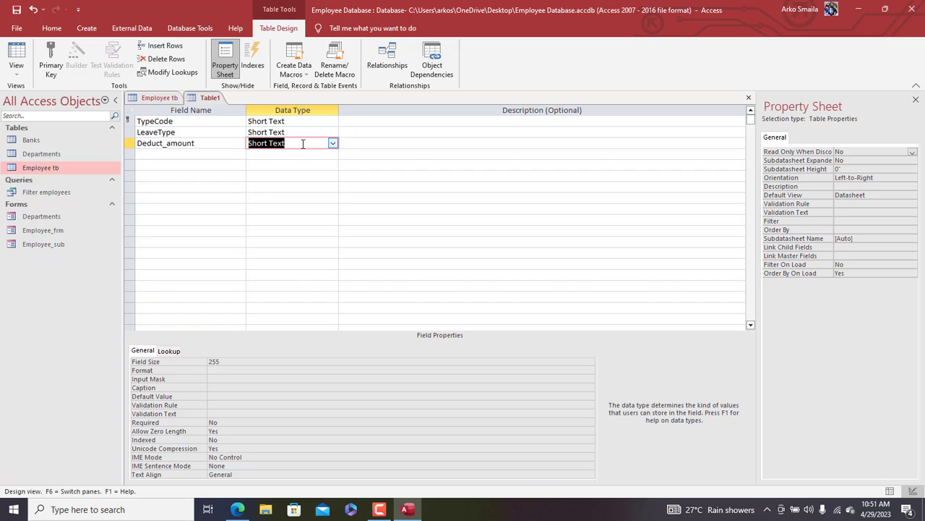
text(cy)
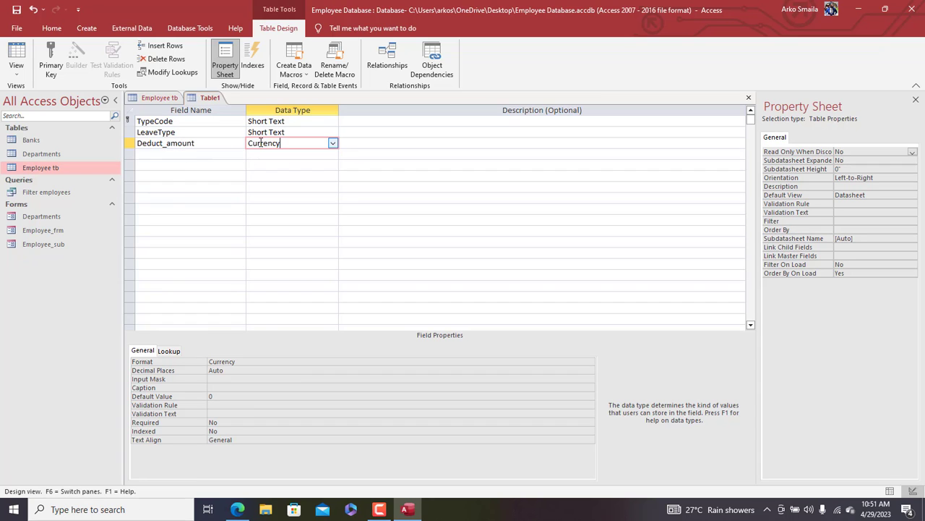
Step: Save the new table as "tbl_leave types"
right_click(204, 101)
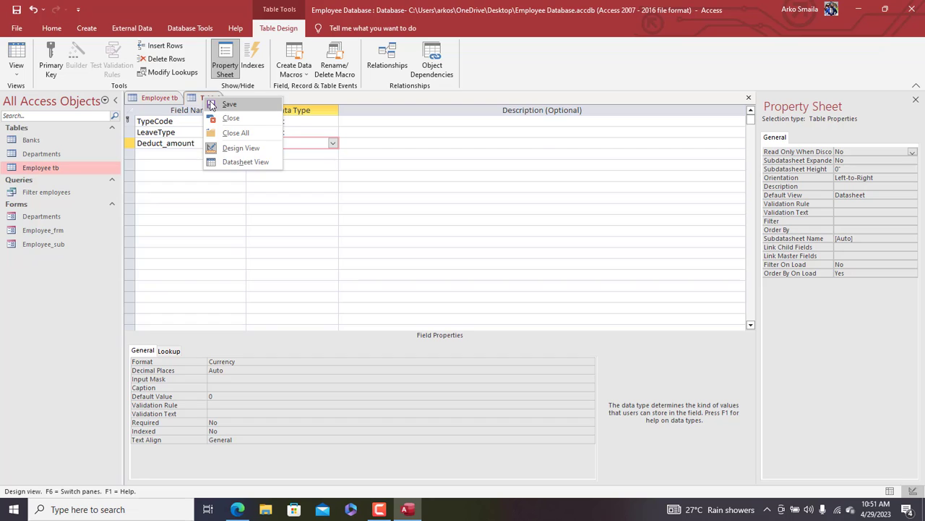
click(220, 107)
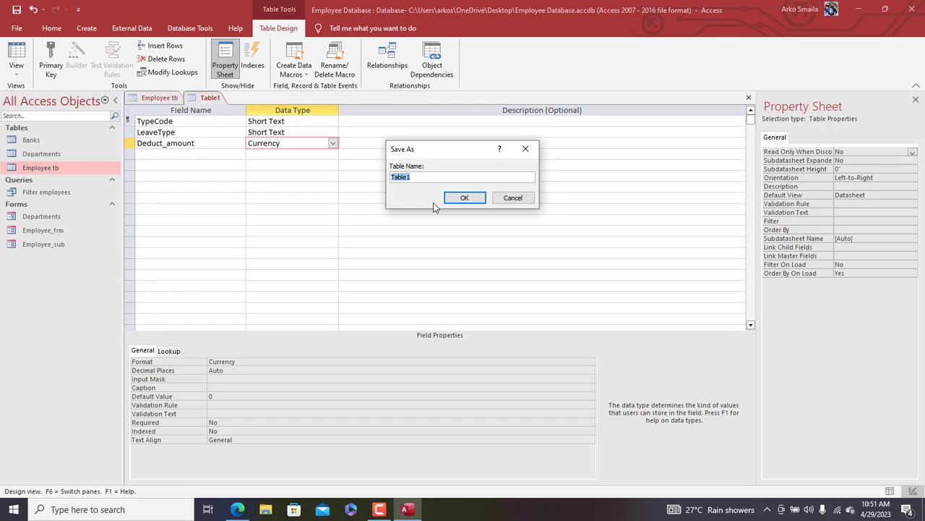
text(Leave)
key(BackSpace)
key(BackSpace)
key(BackSpace)
key(BackSpace)
key(BackSpace)
text(tbl_type)
key(Return)
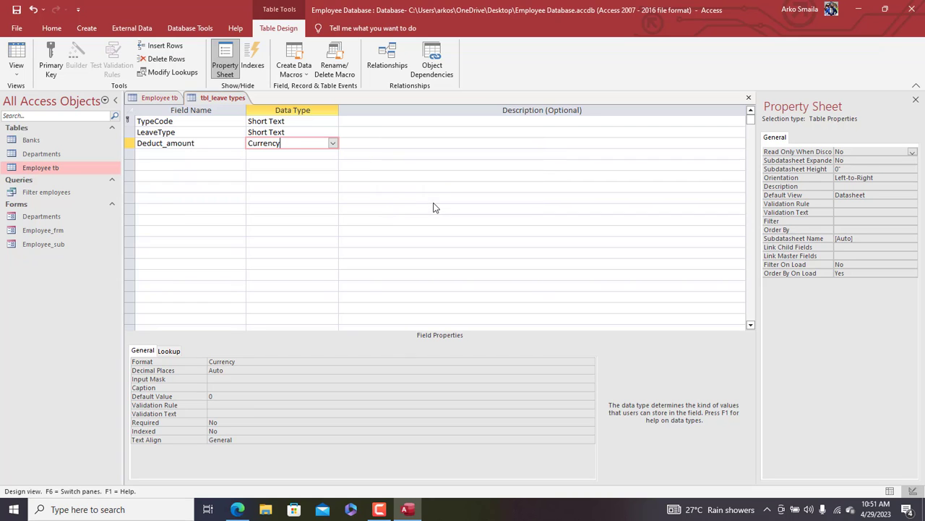
Step: Close the Employee tb table and show tbl_leave types in Datasheet view
click(147, 100)
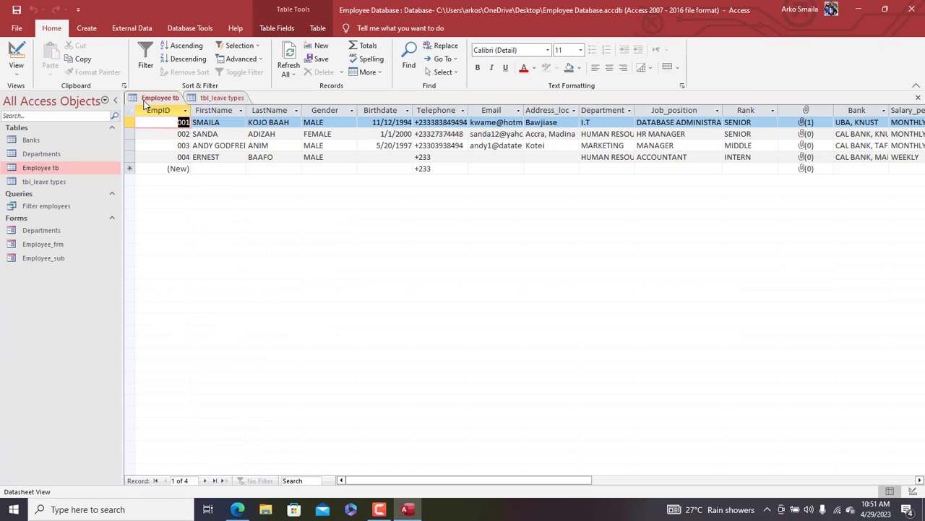
right_click(148, 99)
click(163, 123)
click(28, 55)
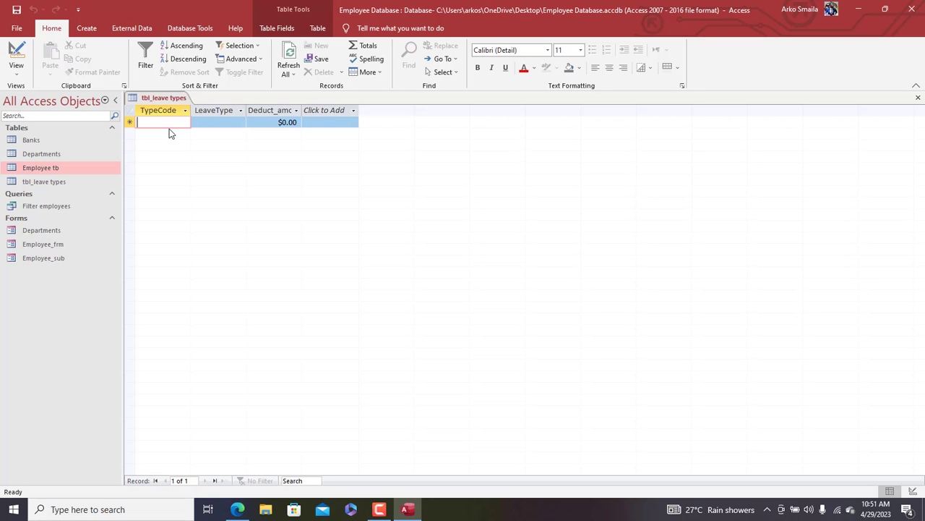
Step: Enter the first leave record with type code PL and leave type Privilege Leave
text(PL)
key(Tab)
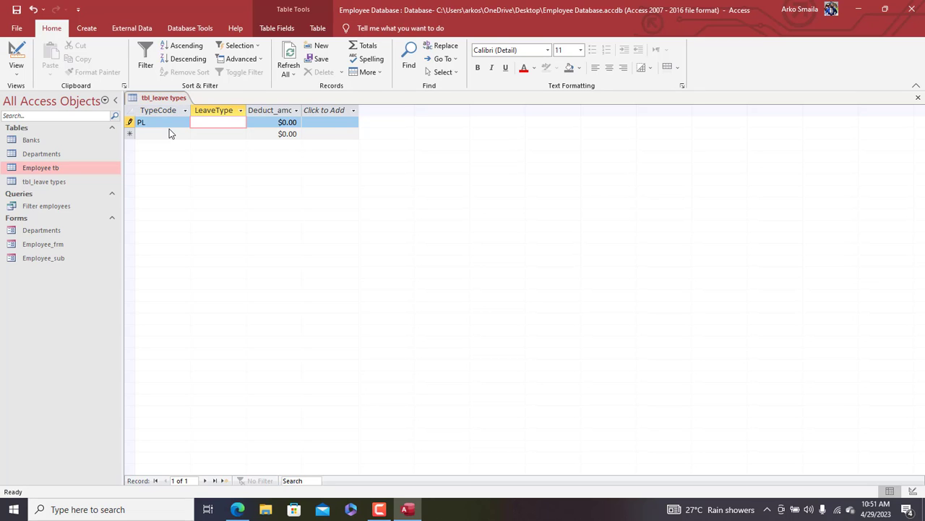
text(Pri)
text(vilege )
text(Leave)
key(Tab)
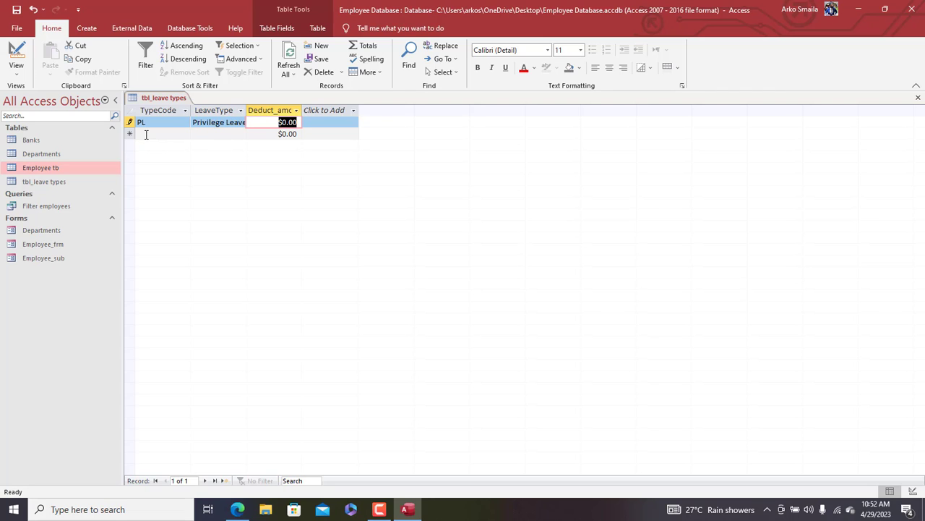
Step: Add a second leave record with type code LWP and leave type Leave without Pay
click(146, 135)
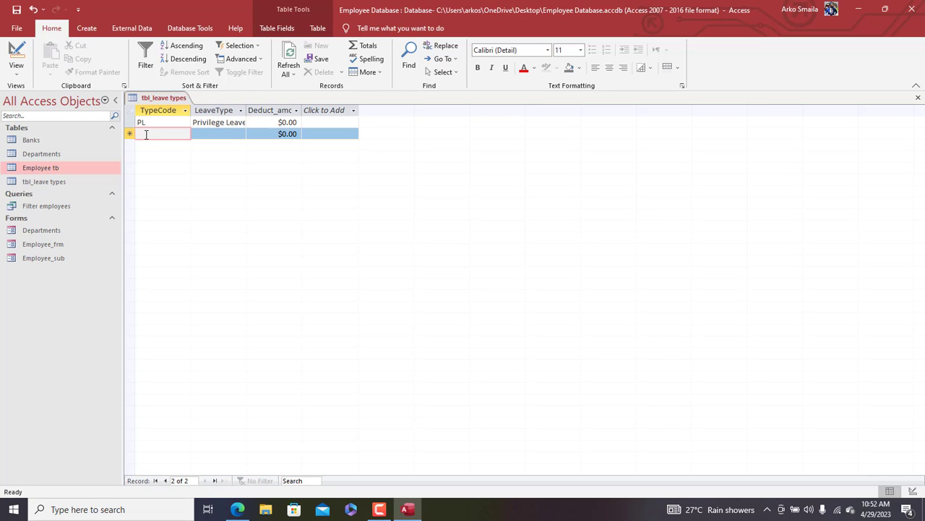
text(L)
text(LWP)
key(Tab)
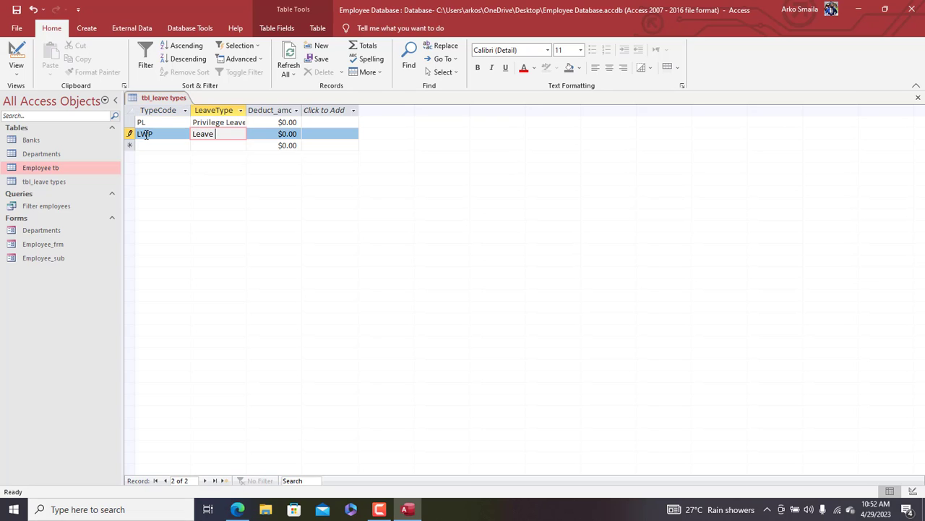
text(Leave without)
text( Pay)
key(Tab)
Step: Add a third leave record with type code SL and leave type Sick Leave
click(151, 145)
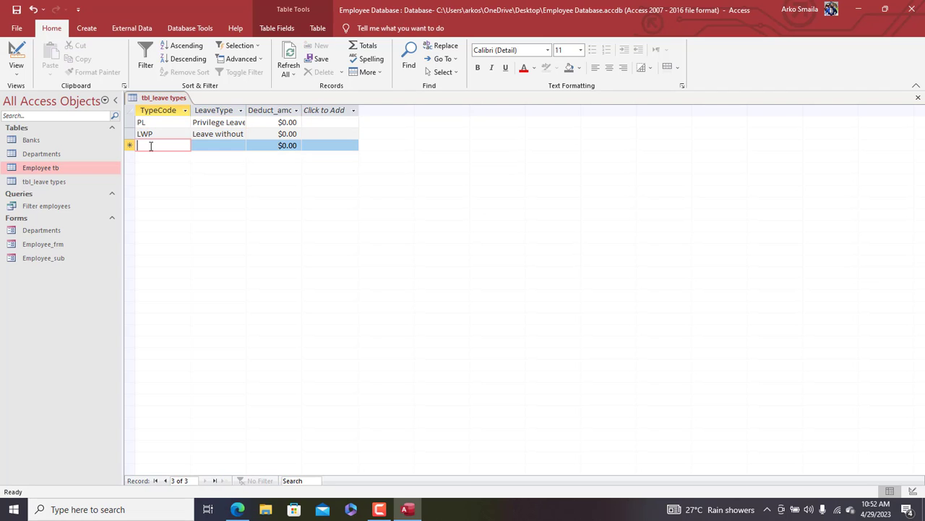
text(Sick)
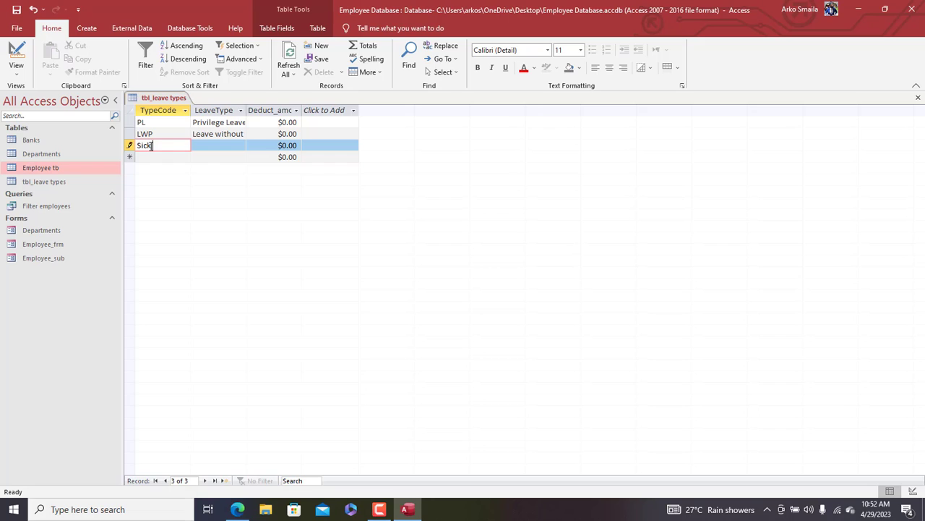
key(Tab)
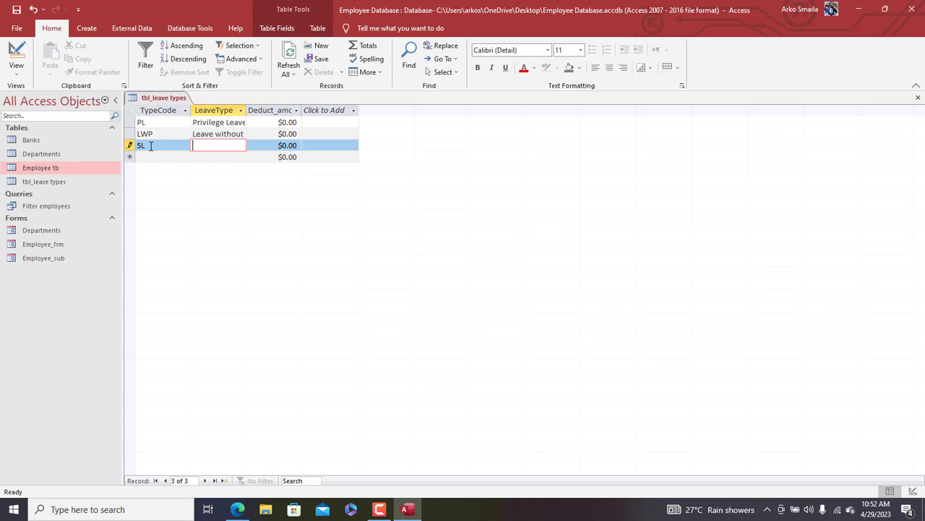
text(Sick Leave)
key(Tab)
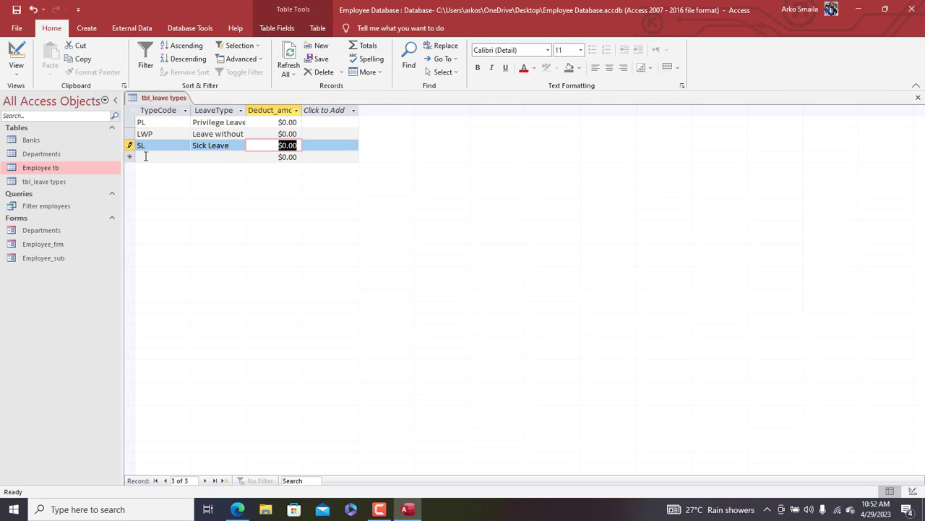
Step: Add a fourth leave record with type code CL and leave type Casual Leave
click(145, 156)
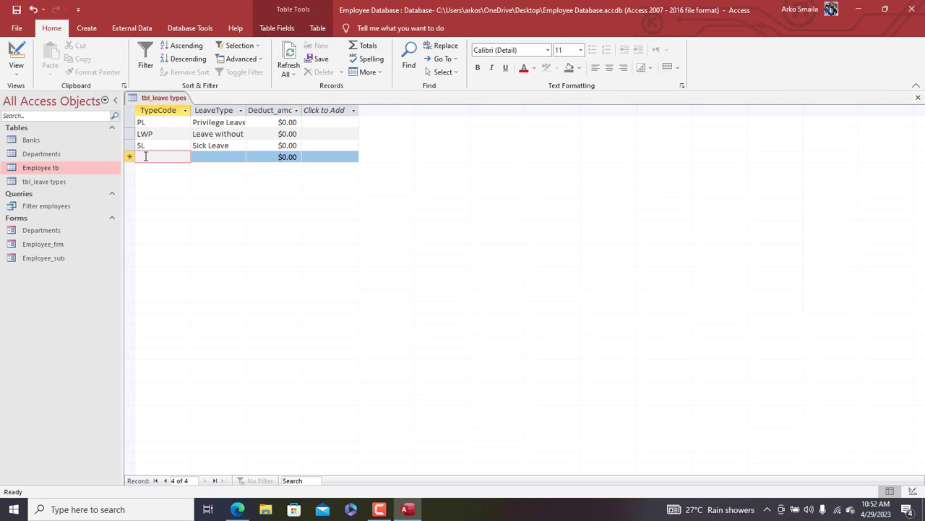
text(CL)
key(Tab)
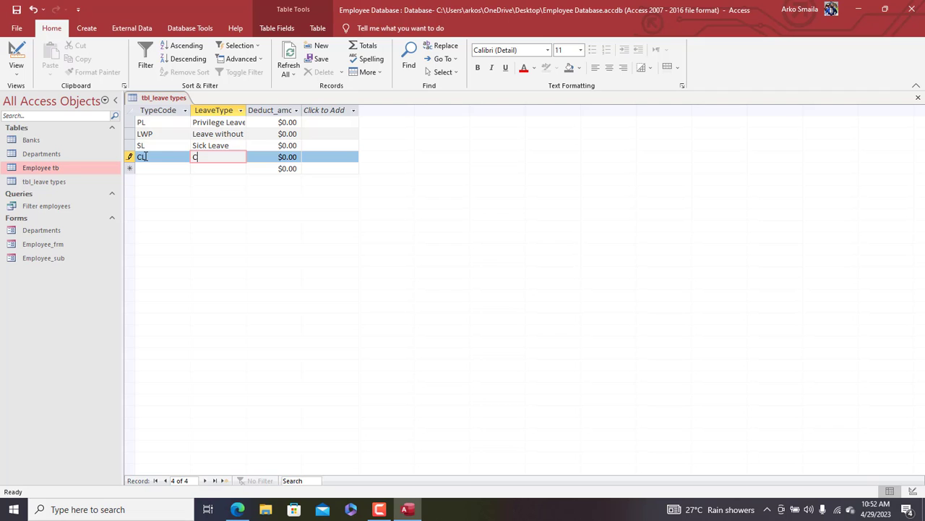
text(Casual)
key(Tab)
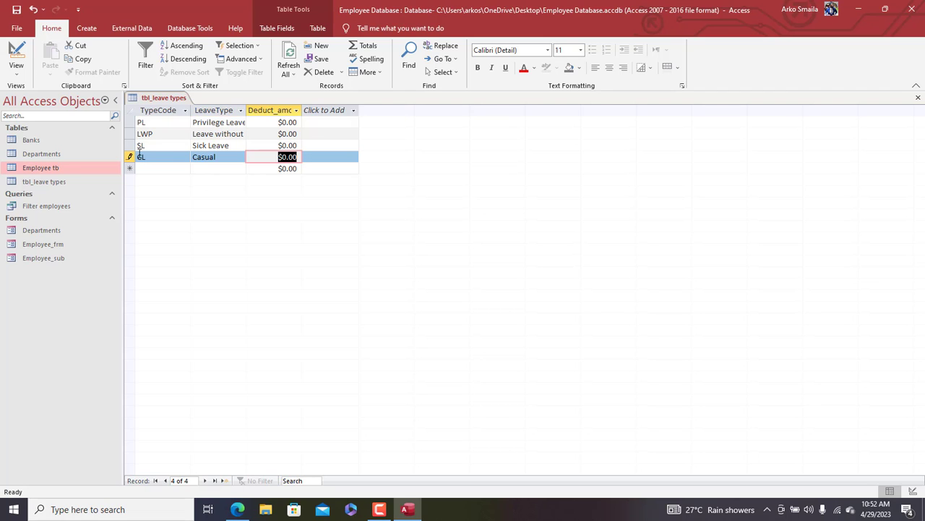
click(225, 157)
text(L)
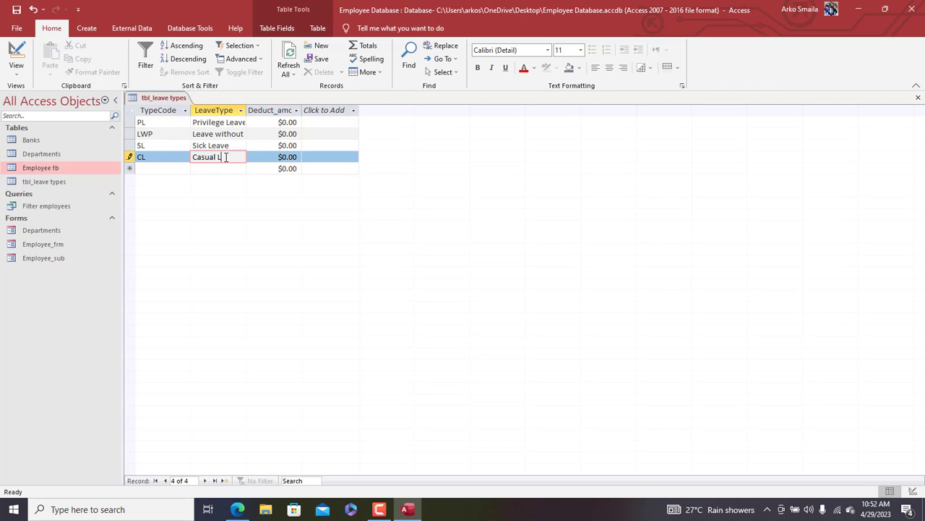
text(eave)
key(Tab)
Step: Refresh the leave type records and select the Deduct_amount value of the Casual Leave record
click(172, 167)
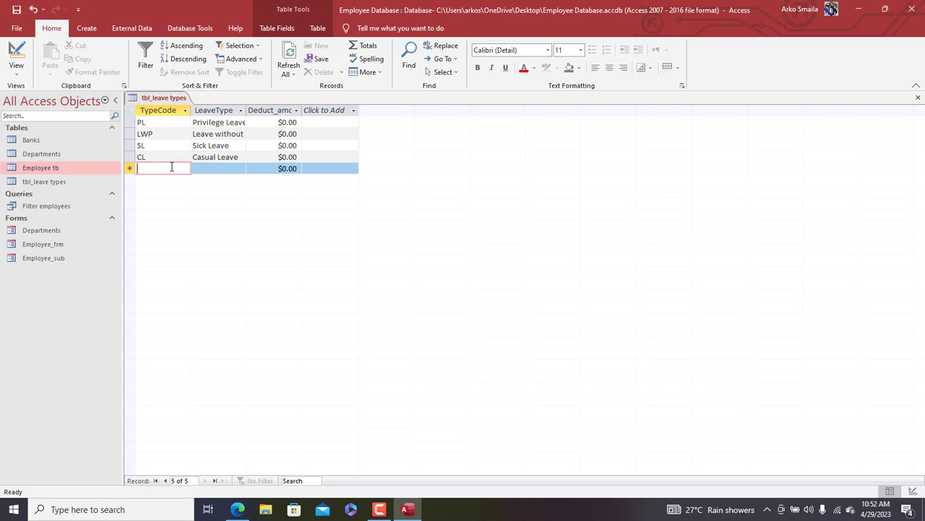
click(287, 58)
click(273, 123)
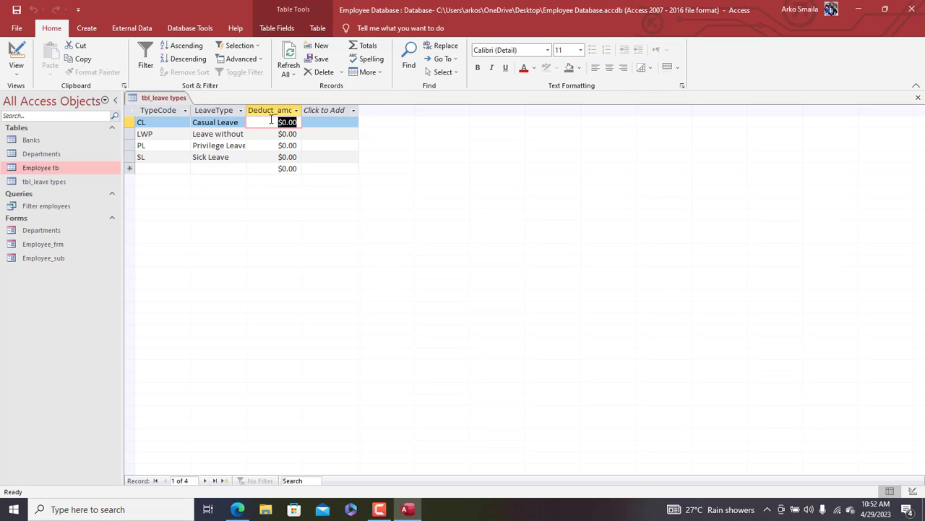
Step: Fit the Deduct_amount column to its heading and set the Casual Leave deduction to 100
double_click(303, 110)
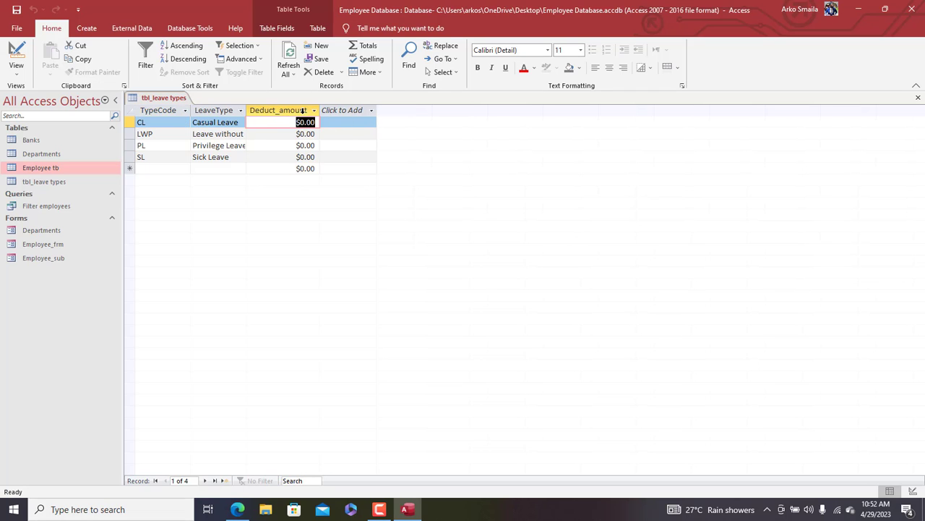
drag(298, 123, 344, 125)
text(100)
key(Return)
Step: Set the Deduct_amount of the Leave without Pay record to 90
drag(299, 133, 337, 136)
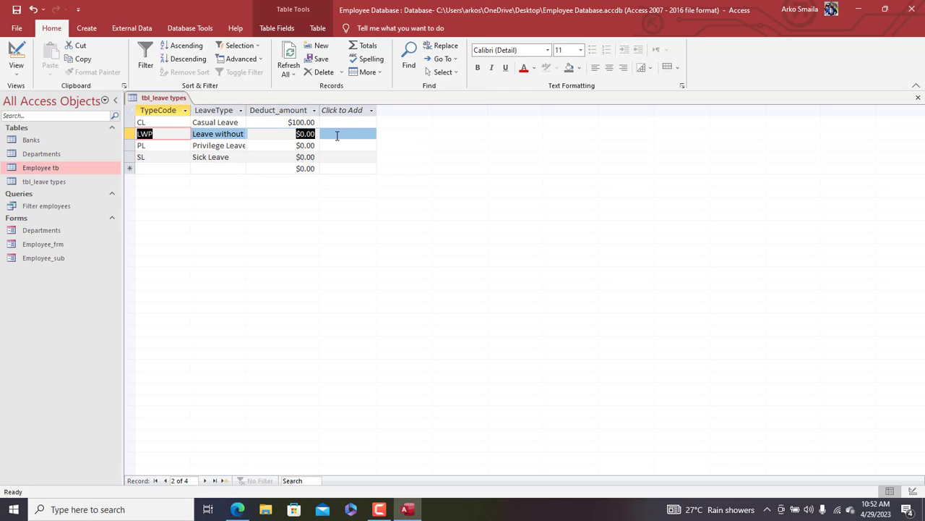
text(90)
key(Return)
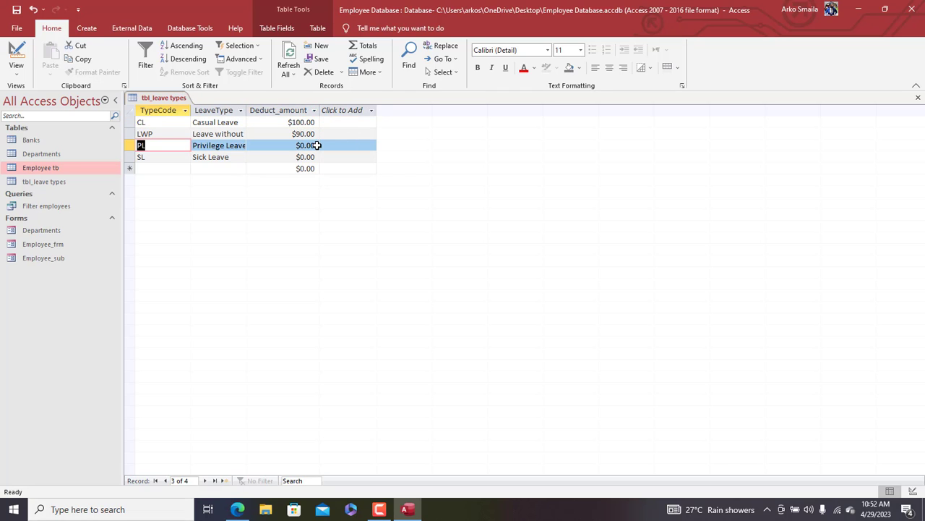
Step: Set the Deduct_amount of the Privilege Leave record to 50.5
drag(296, 146, 344, 144)
text(5)
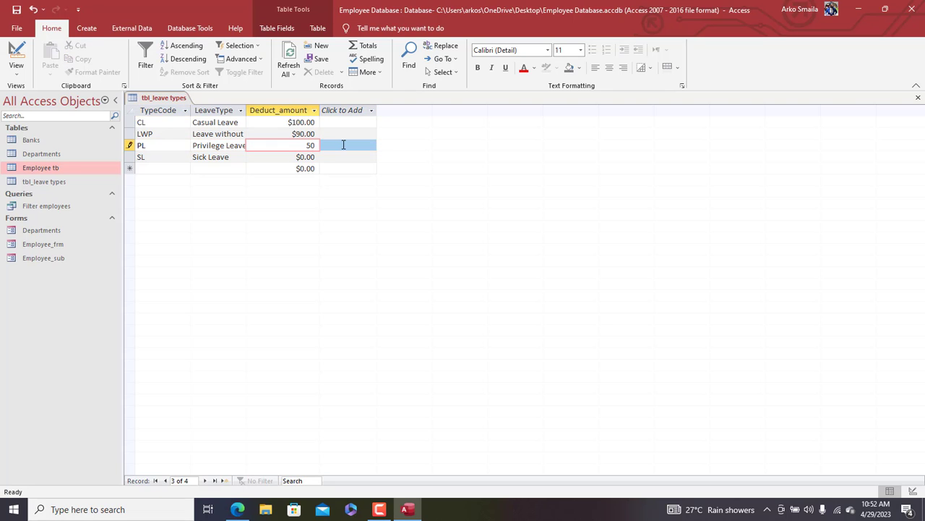
text(0)
key(Return)
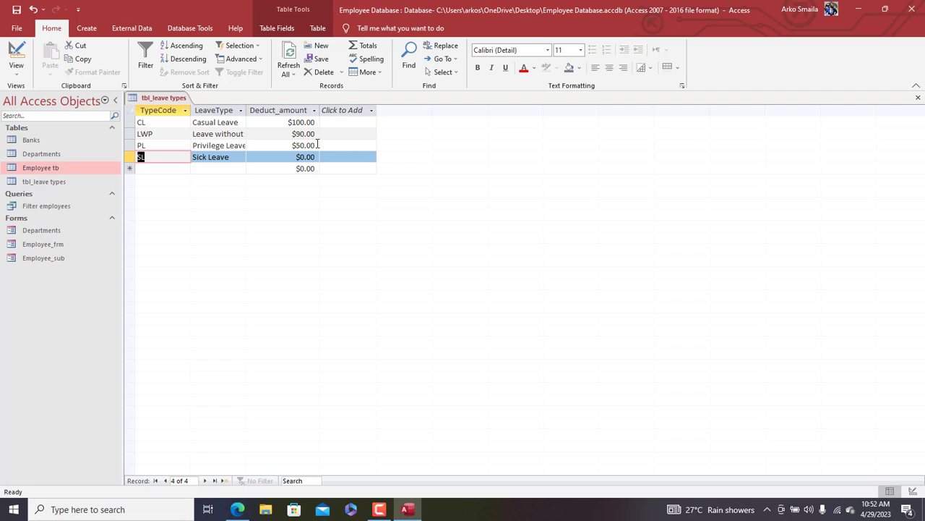
drag(288, 146, 352, 147)
text(50)
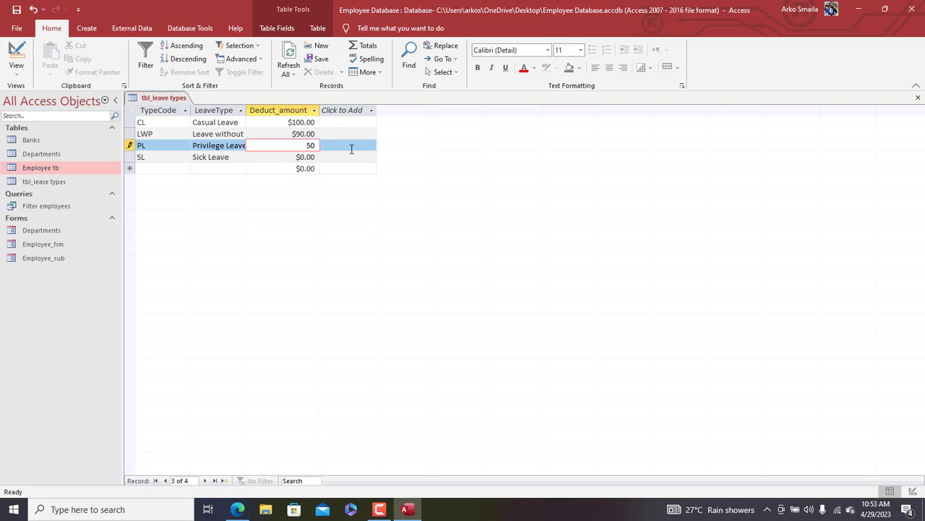
text(.5)
Step: Set the Sick Leave deduction to 60 and refresh the table's records
key(Down)
text(60)
key(Tab)
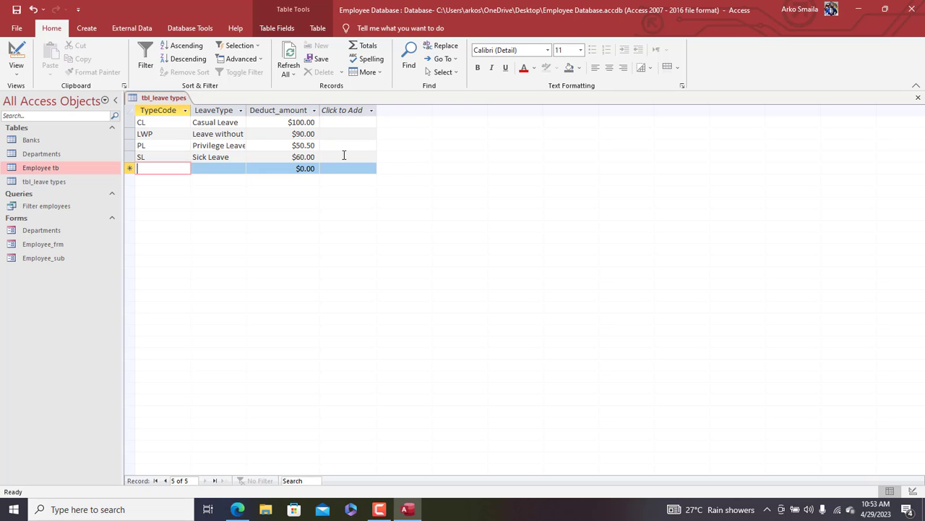
click(288, 54)
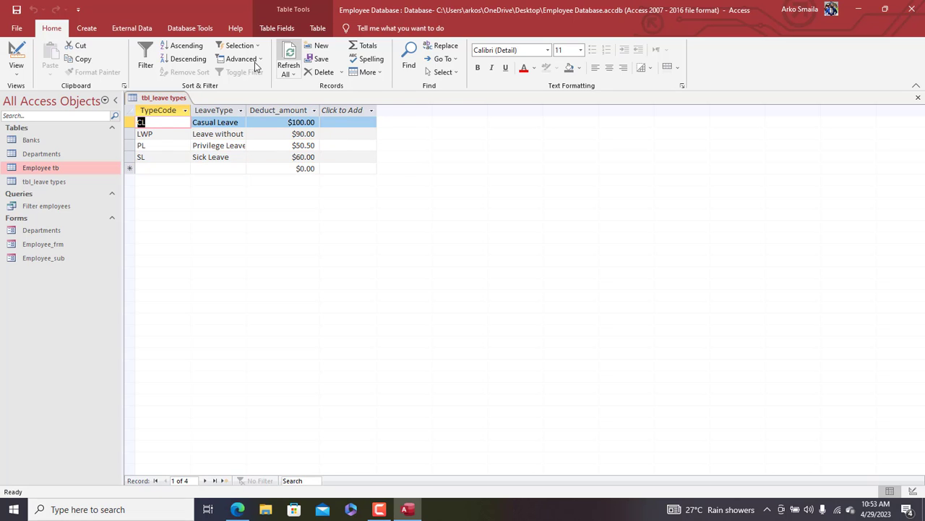
Step: Widen the LeaveType column to fit its longest entry
key(ctrl+a)
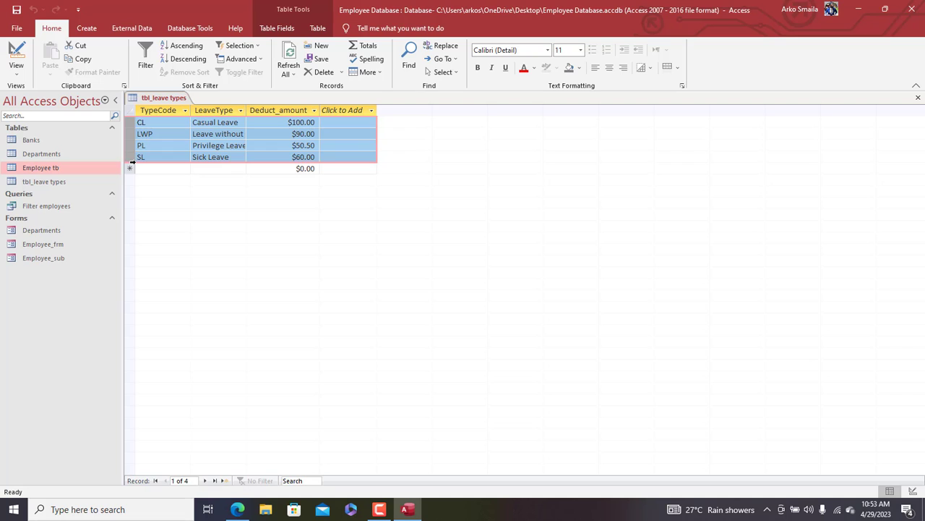
click(247, 110)
click(244, 110)
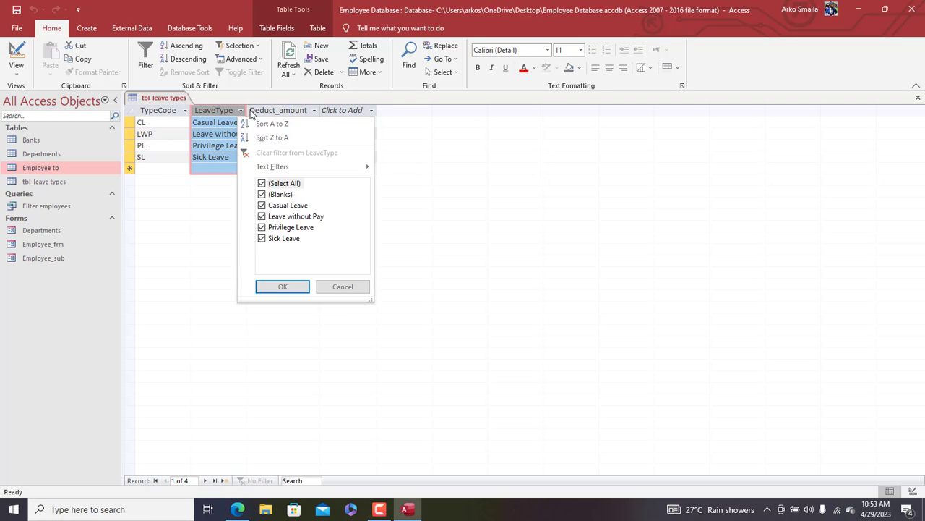
click(245, 111)
double_click(247, 110)
click(251, 145)
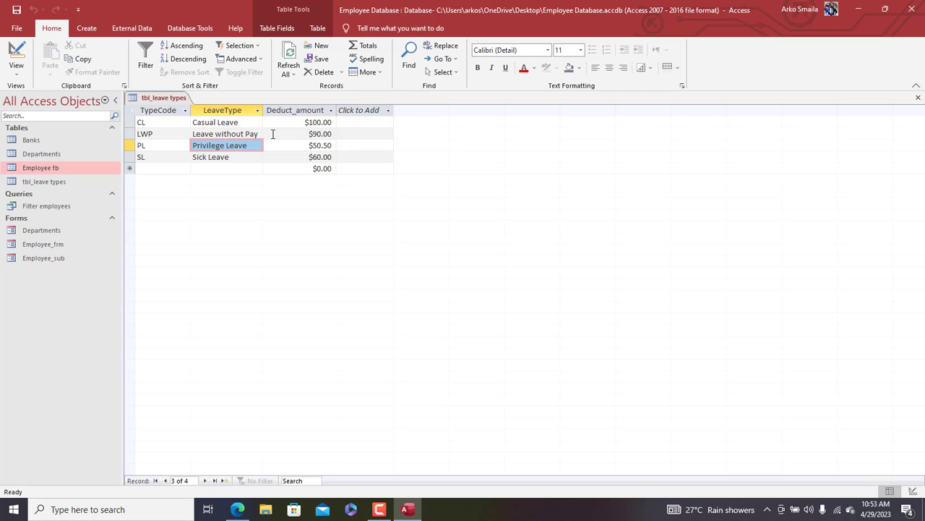
Step: Start a Form Wizard form from tbl_leave types with all three fields and a columnar layout
click(165, 98)
right_click(165, 97)
click(155, 97)
click(90, 31)
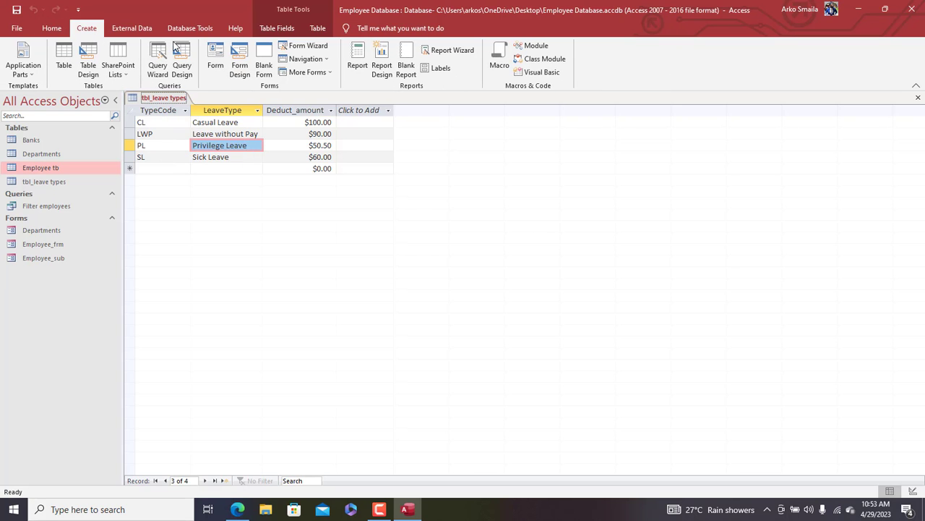
click(307, 46)
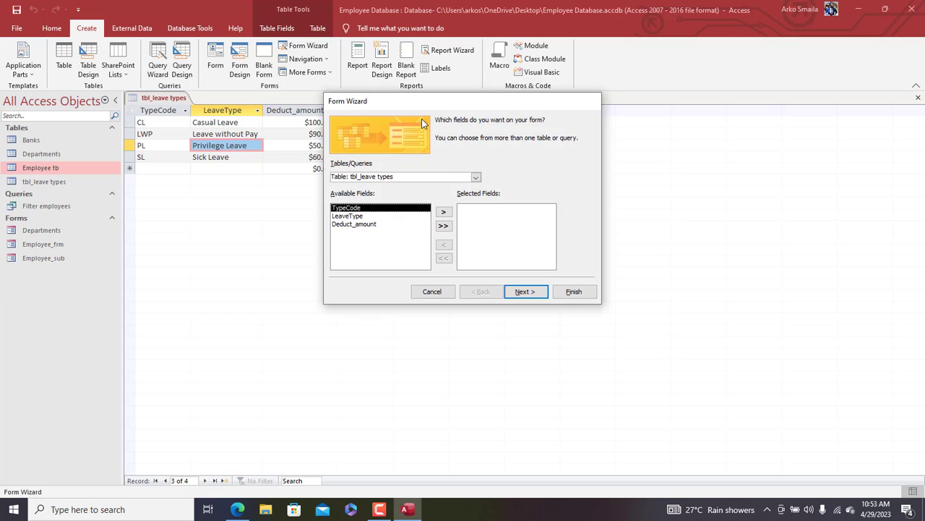
click(444, 226)
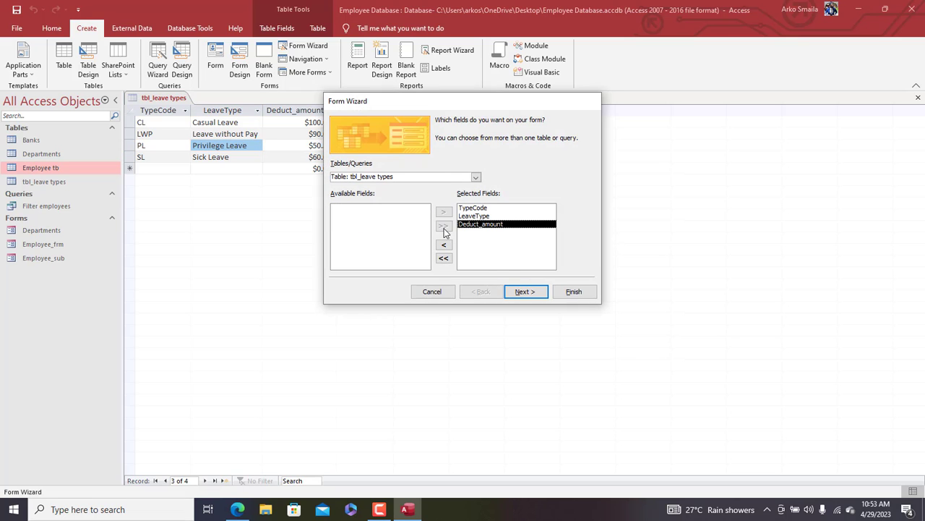
click(520, 293)
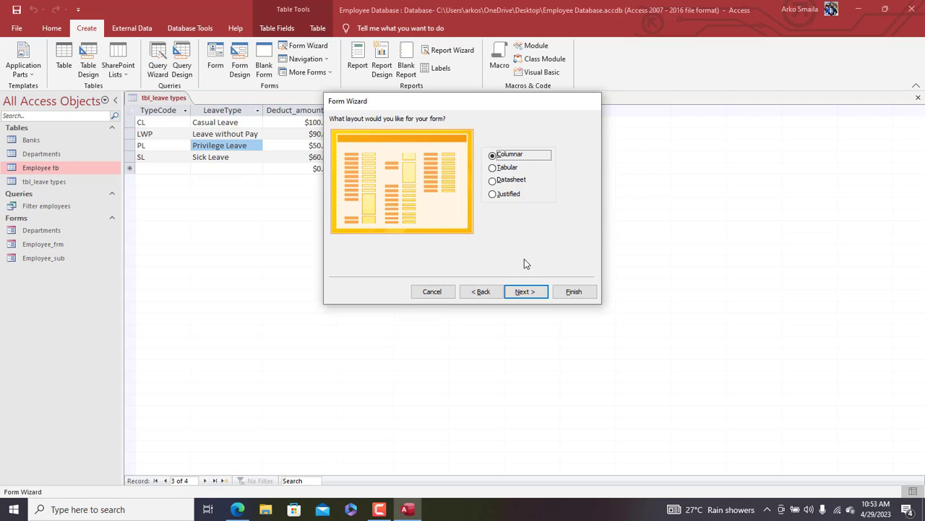
click(519, 292)
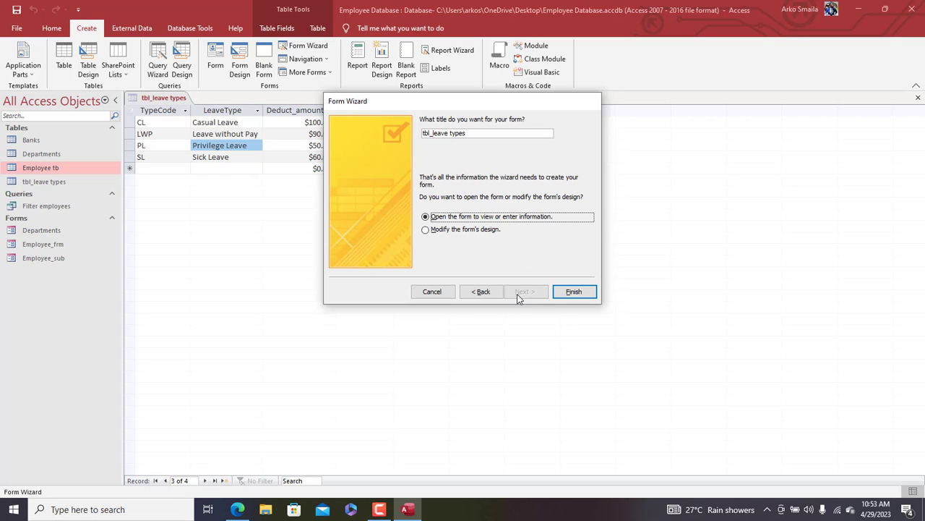
Step: Title the new form frm_leave types and finish the wizard with the form open for design changes
drag(472, 138, 369, 126)
text(frm)
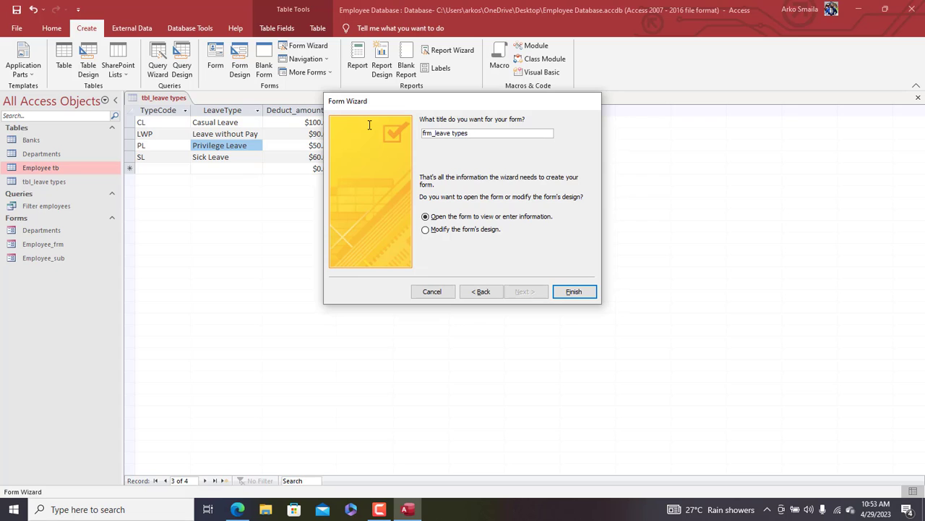
click(464, 230)
click(567, 291)
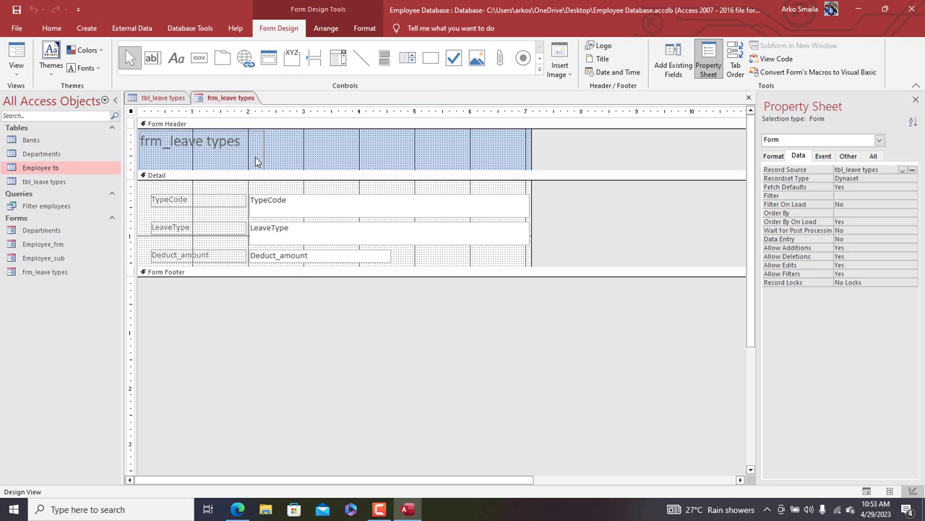
Step: Change the form header's title text to Leave types and slightly reduce the header's height
click(259, 160)
drag(264, 168, 67, 115)
click(243, 142)
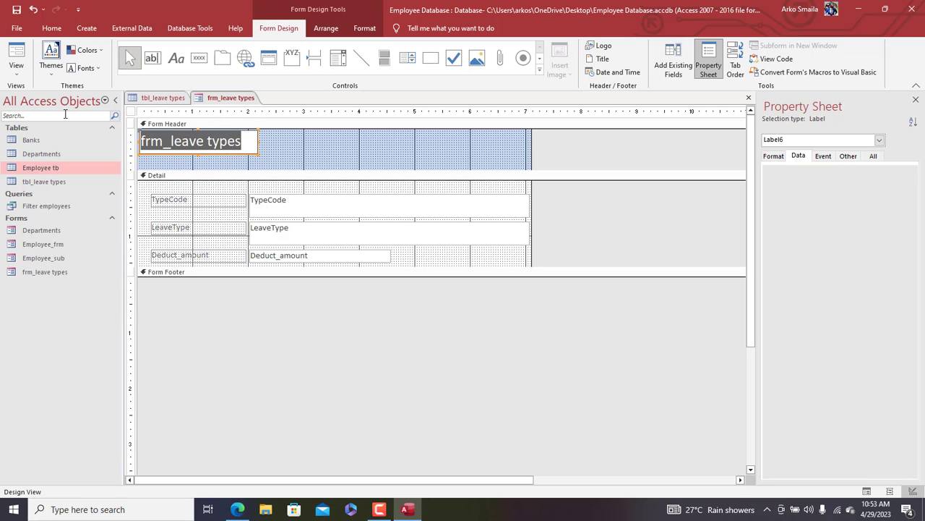
text(Leave)
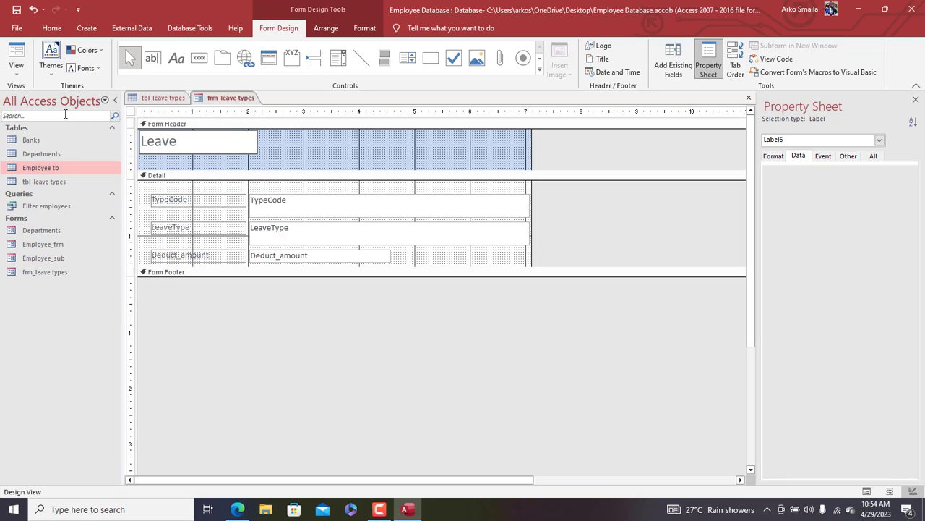
text( types)
key(Tab)
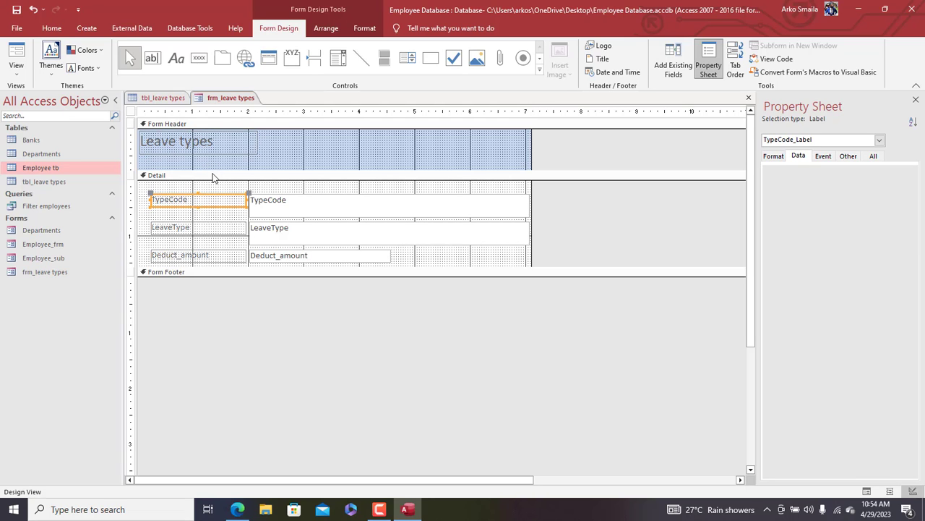
drag(213, 168, 209, 159)
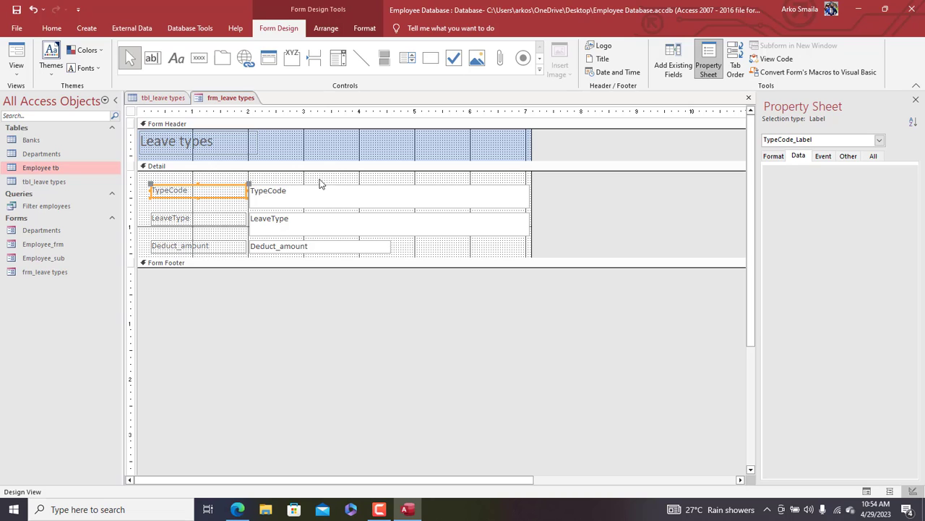
Step: Narrow the three field text boxes together and reduce the form's width to just beyond them
drag(320, 178, 336, 242)
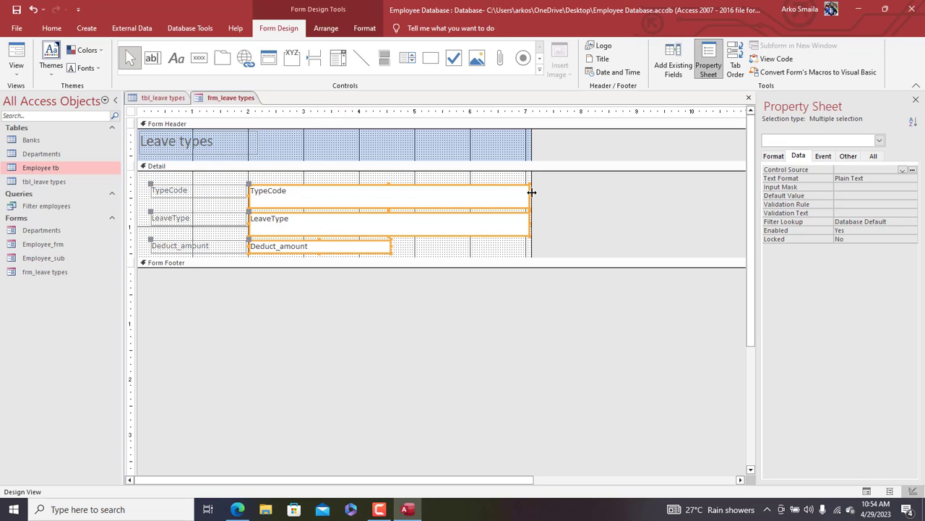
drag(530, 195, 466, 198)
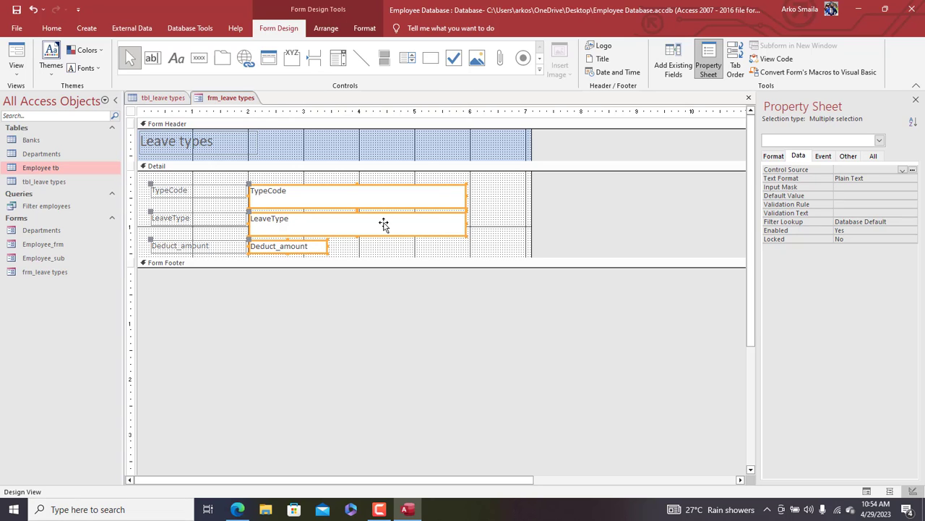
drag(534, 190, 483, 186)
Step: Format all labels and text boxes in the Detail section with black text at font size 12
click(345, 177)
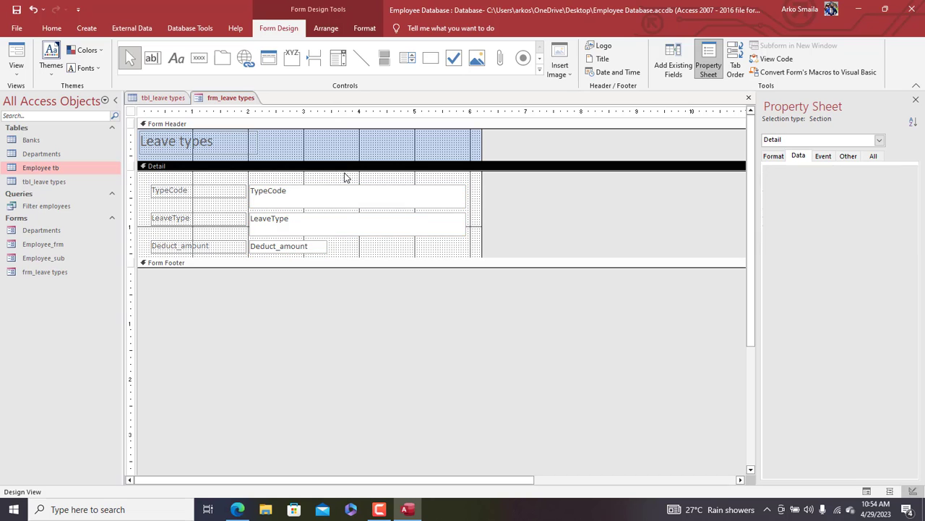
drag(346, 177, 220, 242)
click(365, 28)
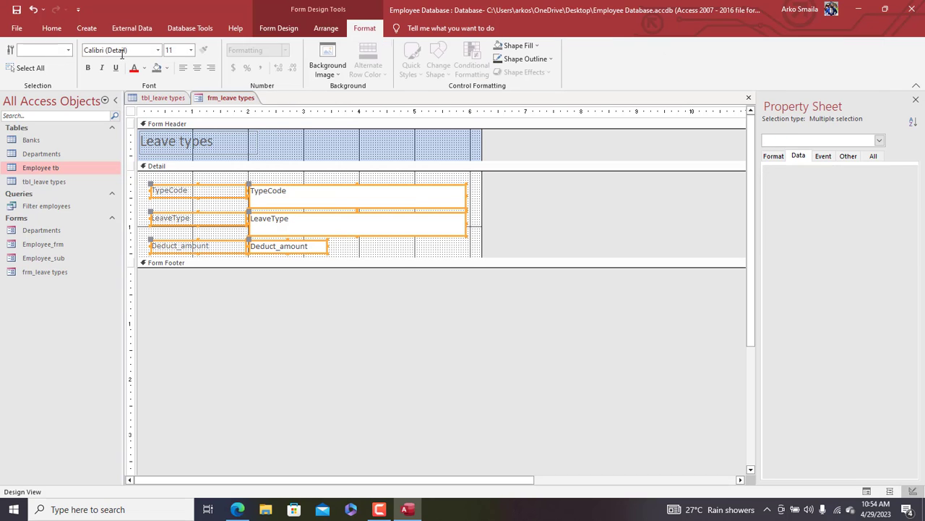
click(145, 67)
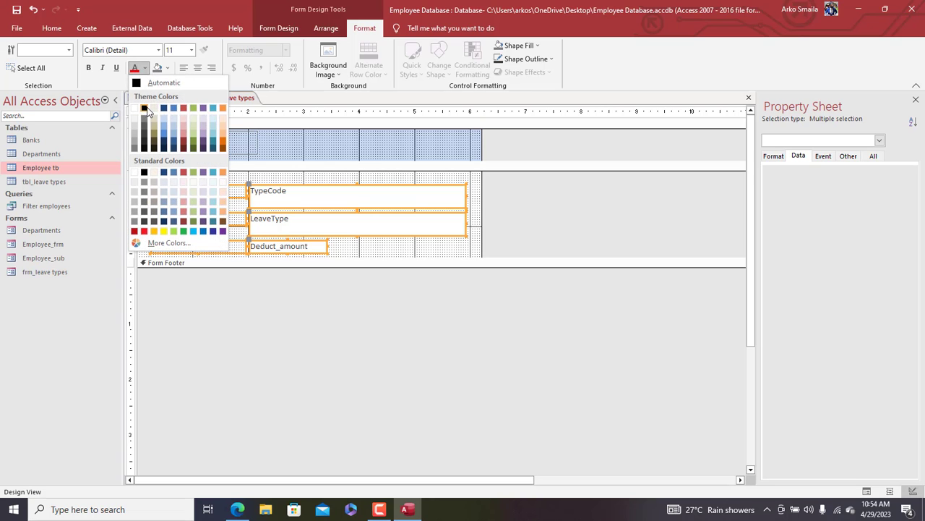
click(145, 104)
click(192, 50)
click(182, 107)
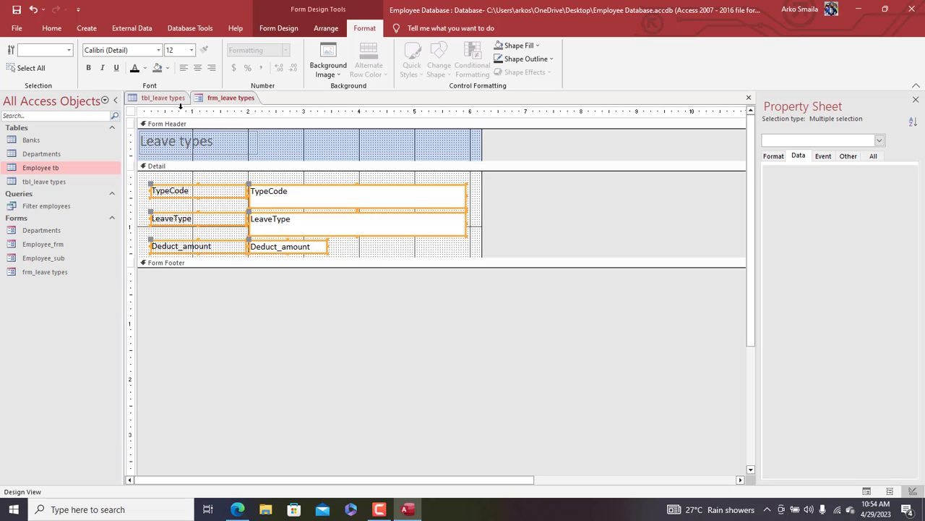
Step: Shift the Leave types title slightly right and fill the form header with the aqua theme colour
click(178, 141)
drag(186, 154, 202, 157)
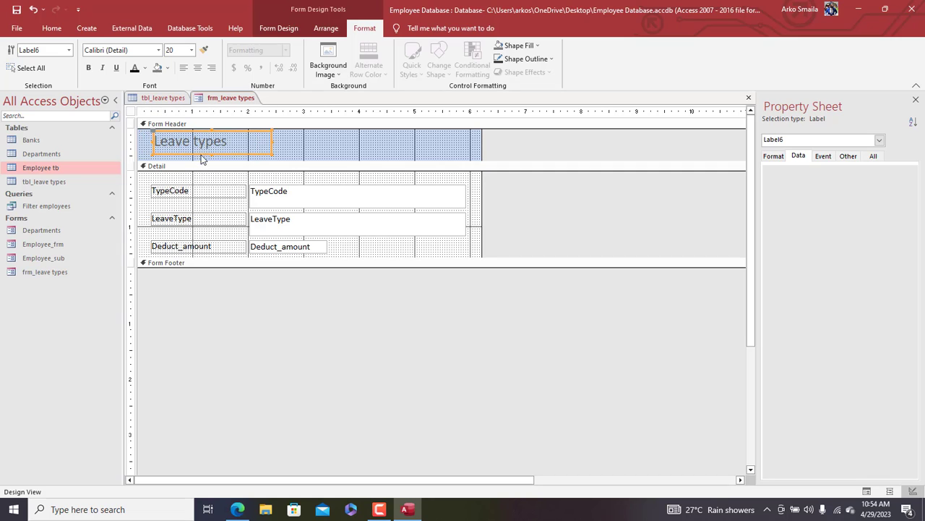
click(313, 159)
click(519, 44)
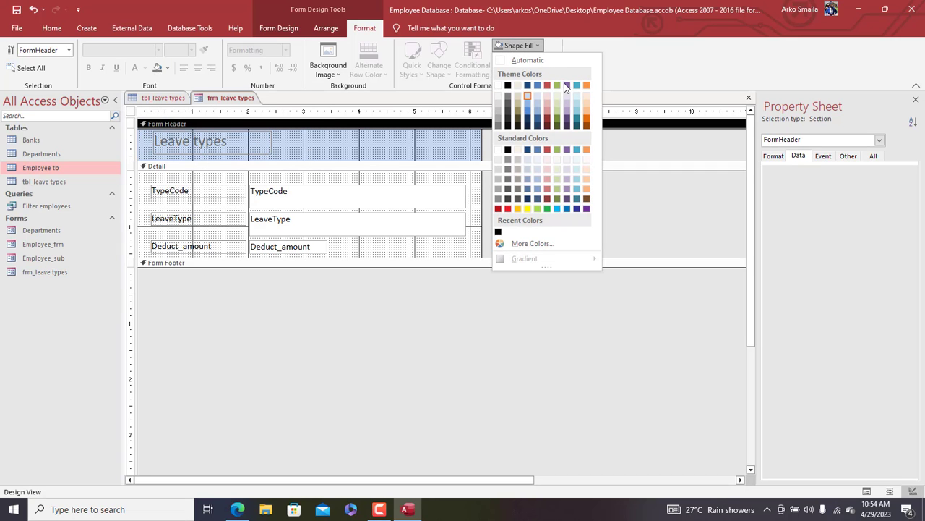
click(577, 96)
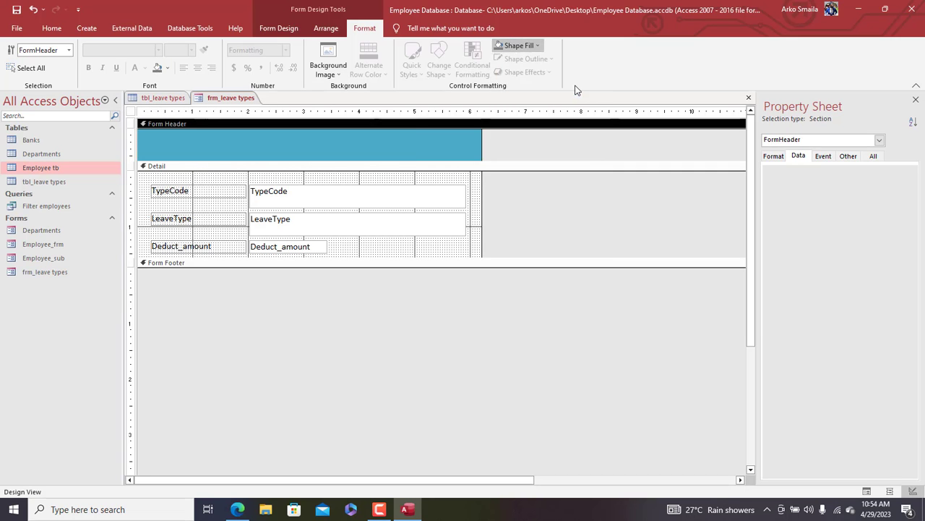
Step: Change the font colour of the Leave types header title to white
click(217, 140)
click(145, 68)
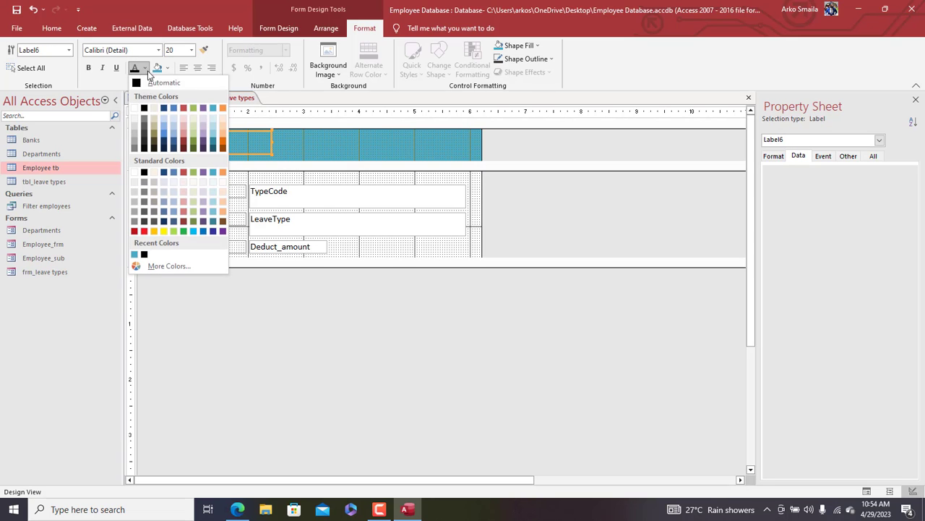
click(135, 109)
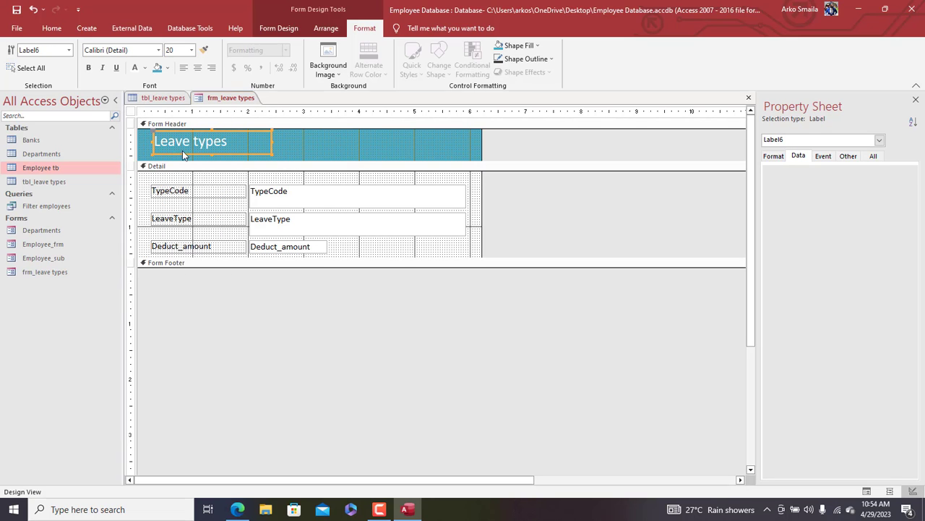
Step: Preview the leave types form in Form View, return to Design View, and set the form's Pop Up property to Yes
click(133, 115)
click(849, 156)
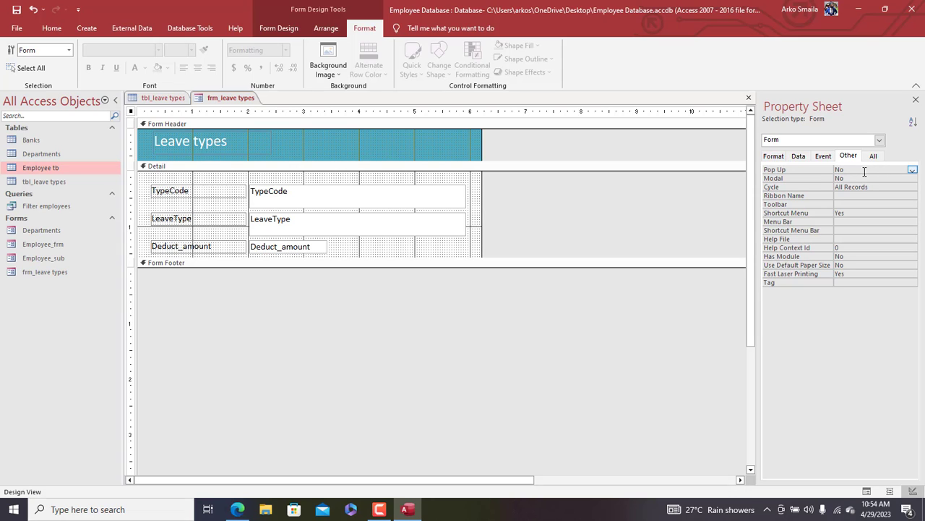
right_click(217, 101)
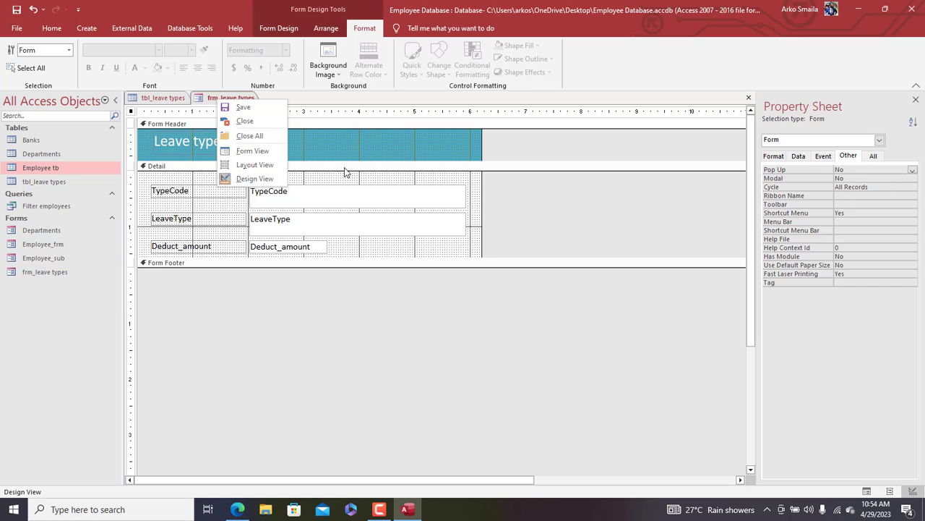
click(250, 151)
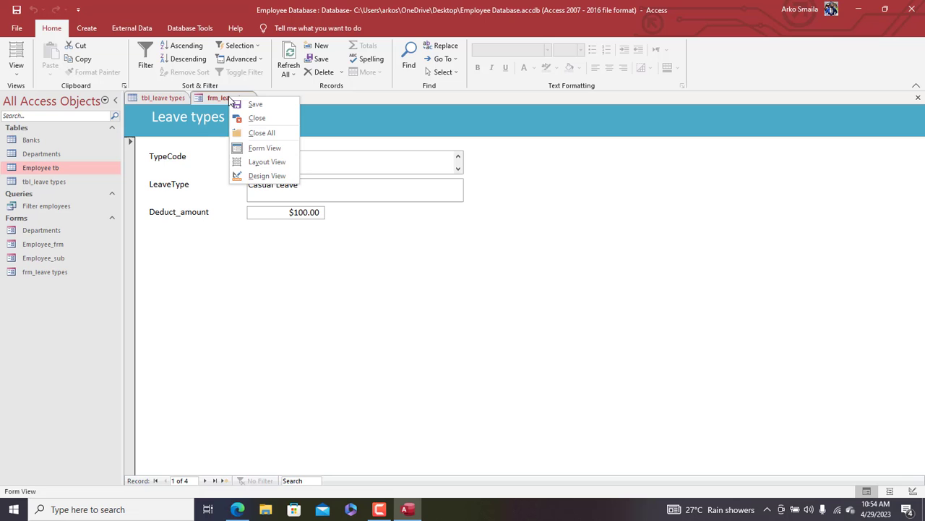
click(264, 176)
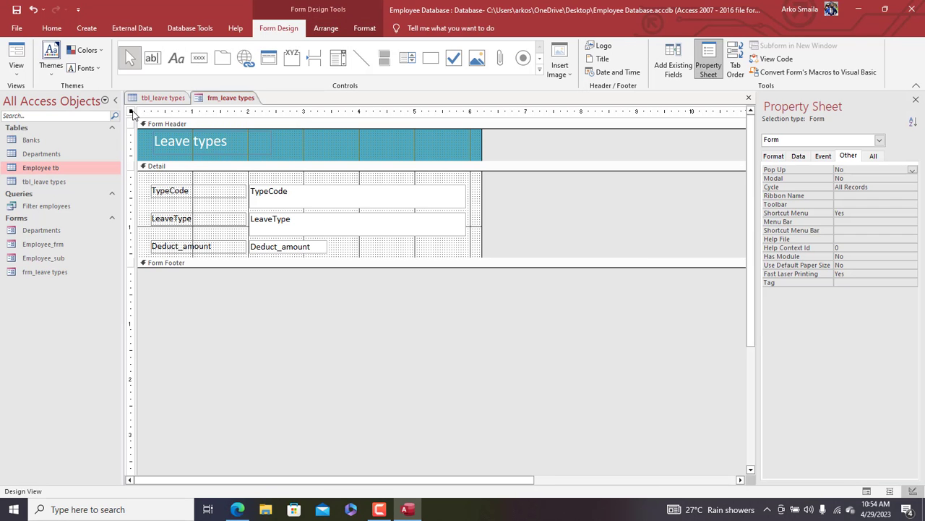
click(856, 169)
click(913, 170)
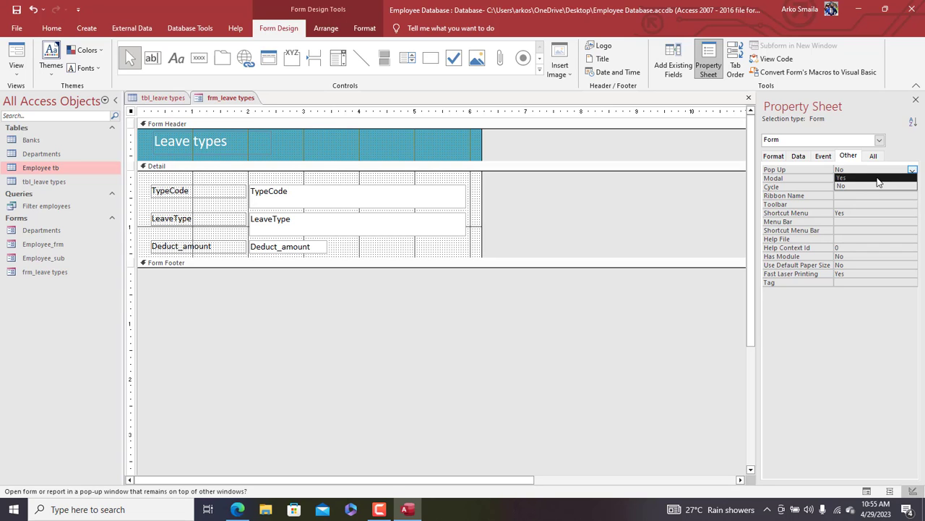
click(878, 179)
Step: Save the leave types form and open it as a pop-up in Form View
click(773, 156)
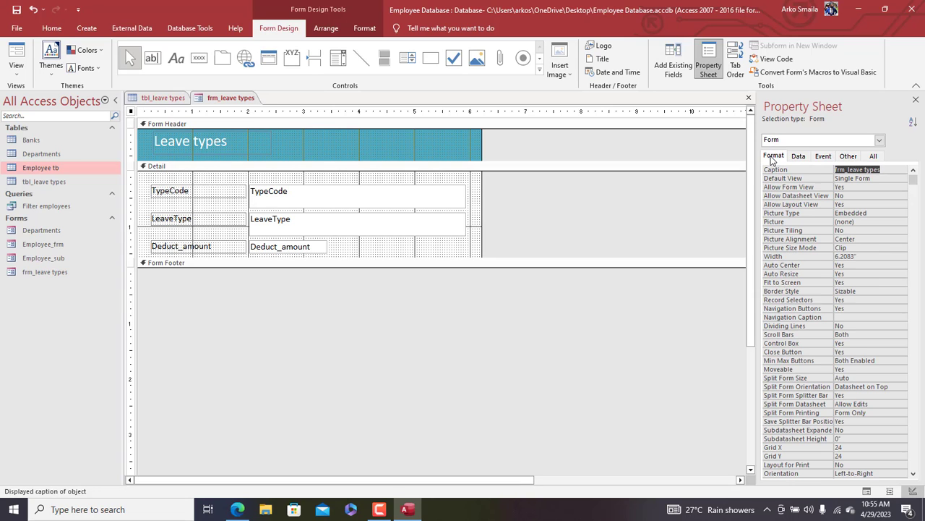
click(853, 300)
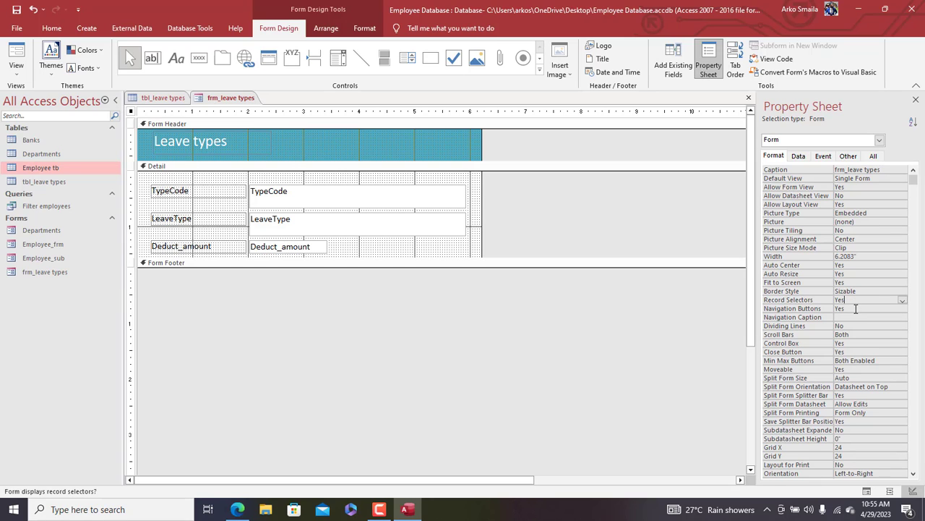
right_click(224, 101)
click(239, 107)
right_click(235, 101)
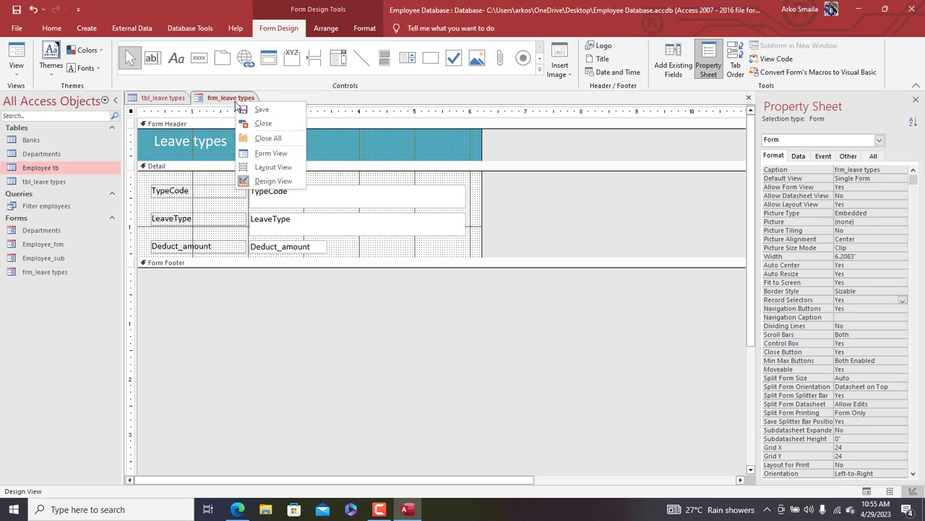
click(262, 152)
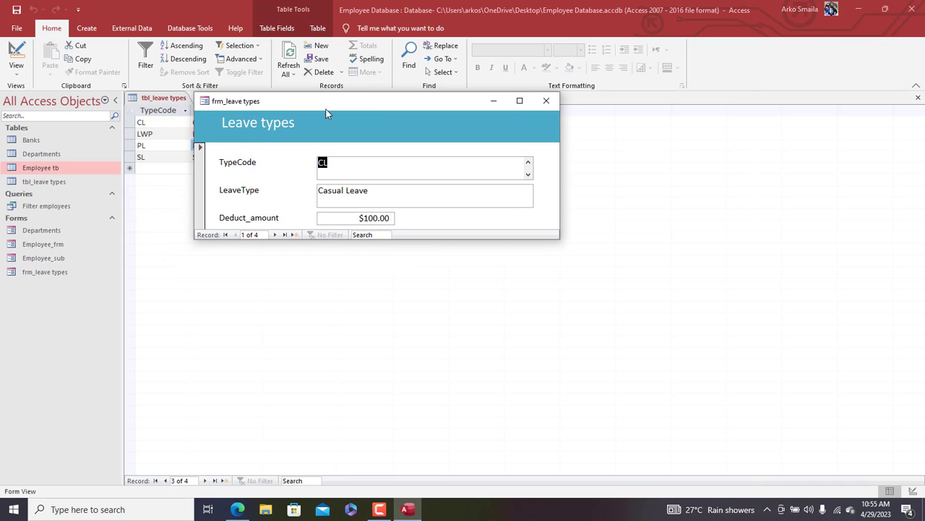
Step: Examine the record selector and the navigation bar of the pop-up form and return to Design View
click(201, 166)
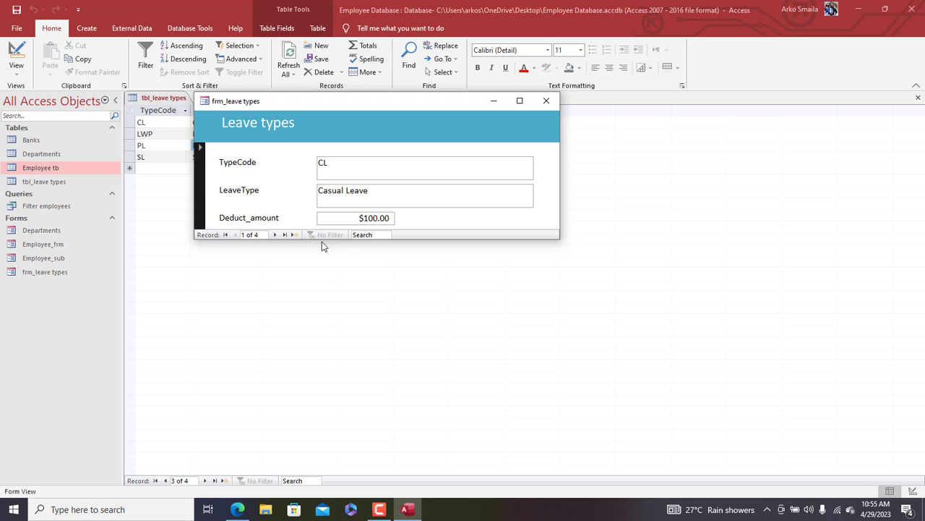
click(375, 233)
right_click(360, 130)
click(390, 166)
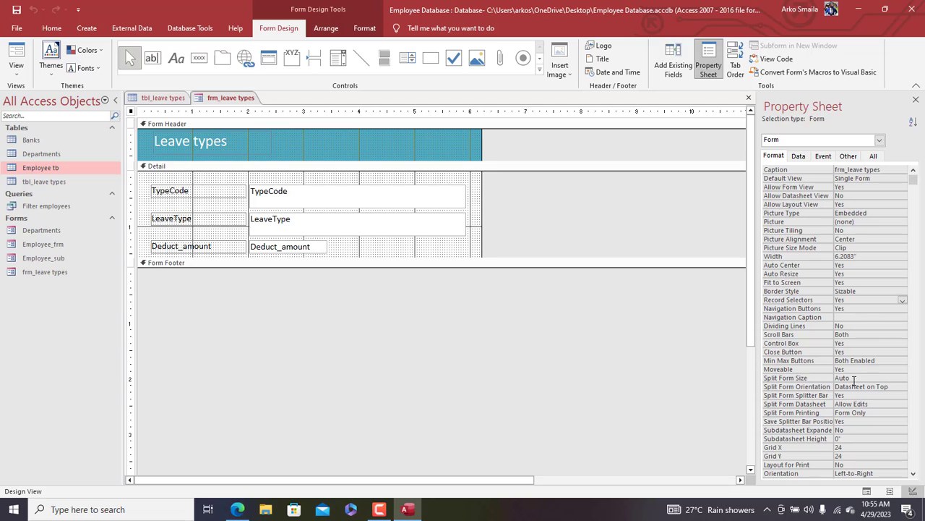
Step: Set the form's Navigation Buttons property to No and check the pop-up in Form View before returning to Design View
double_click(849, 310)
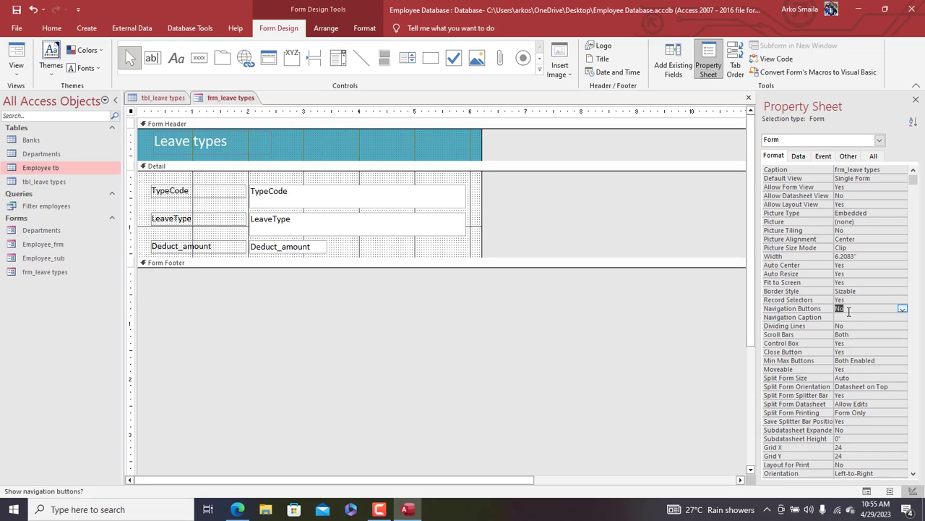
right_click(214, 102)
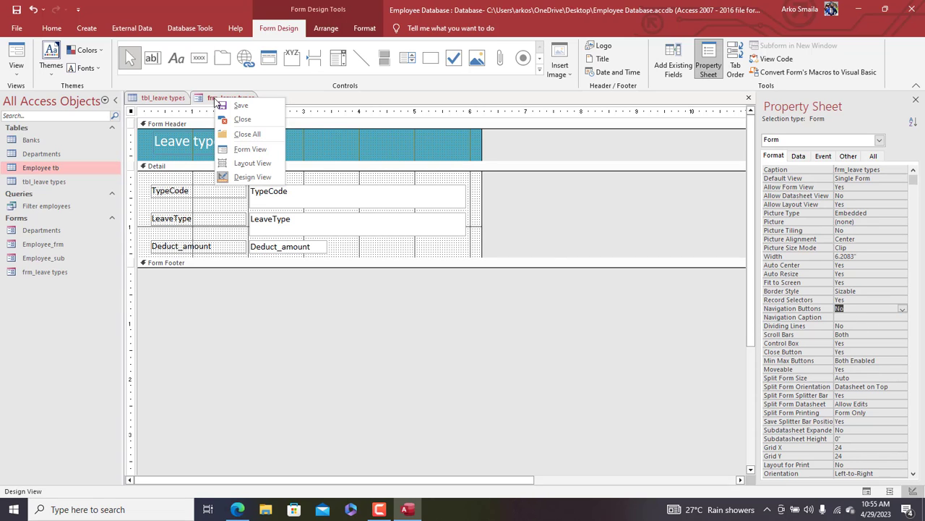
click(246, 146)
drag(282, 126, 371, 111)
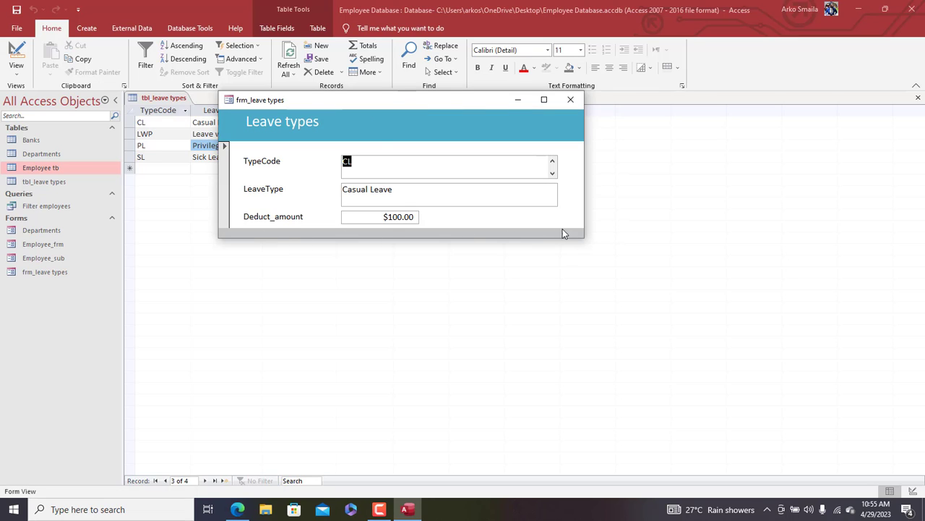
right_click(326, 127)
click(382, 167)
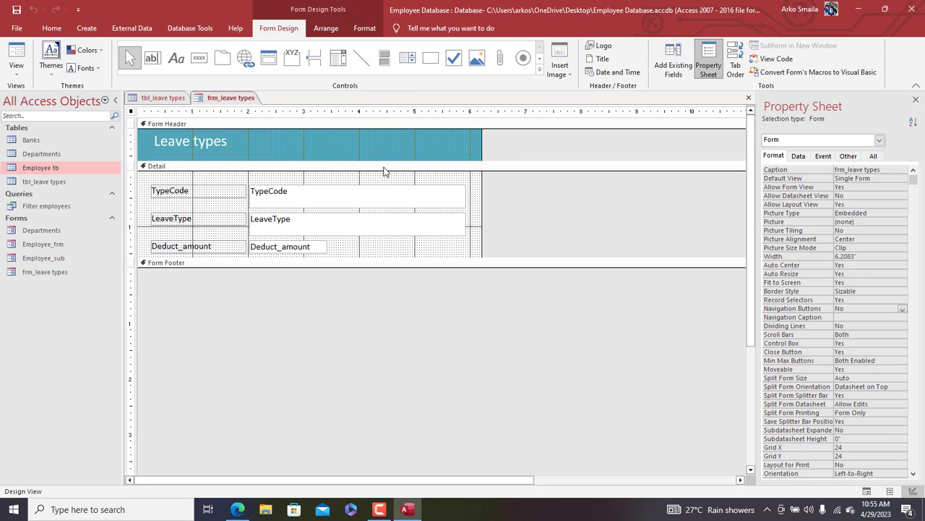
Step: Draw a combo box about 1.96" wide beside the header title that finds a record based on the value selected in it
click(370, 150)
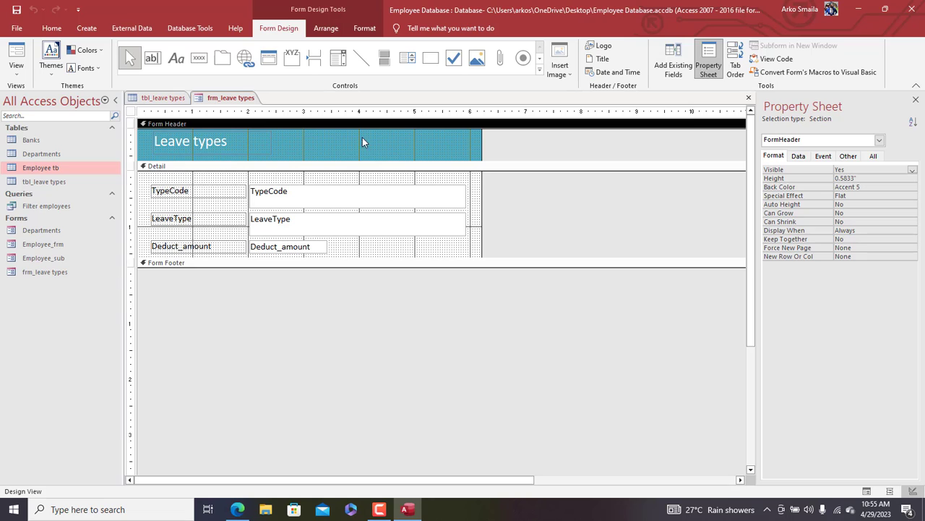
click(338, 61)
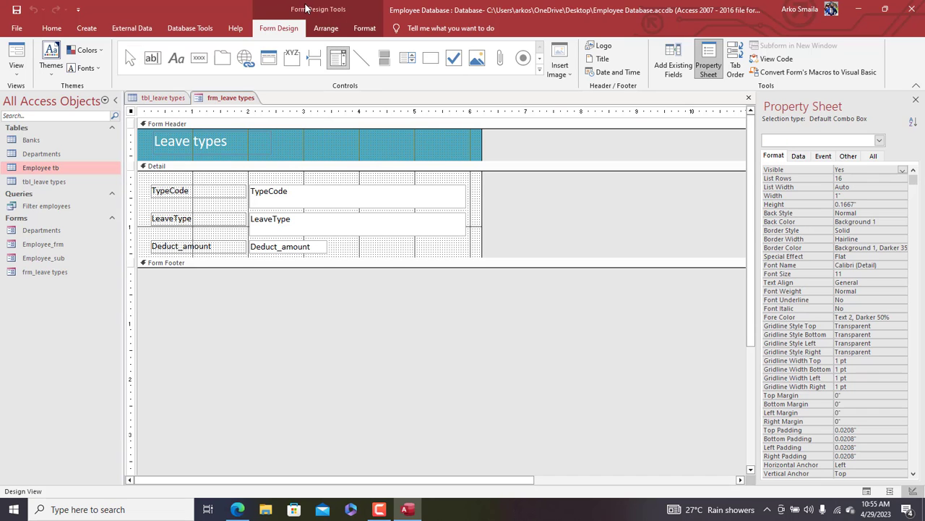
drag(329, 136, 439, 155)
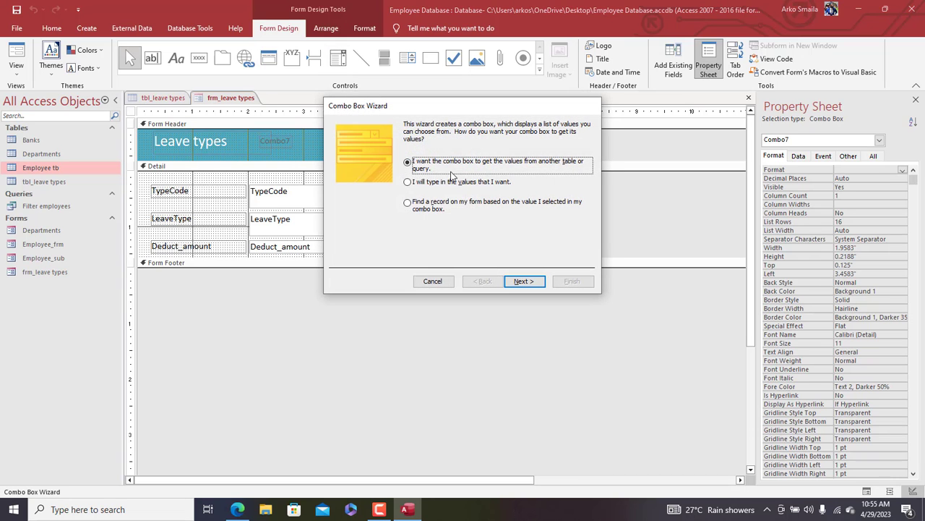
click(424, 209)
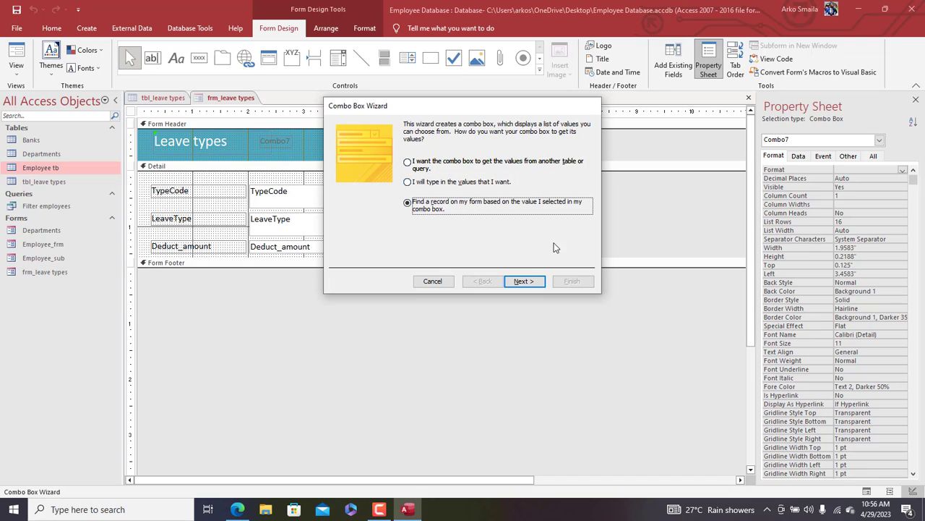
click(524, 281)
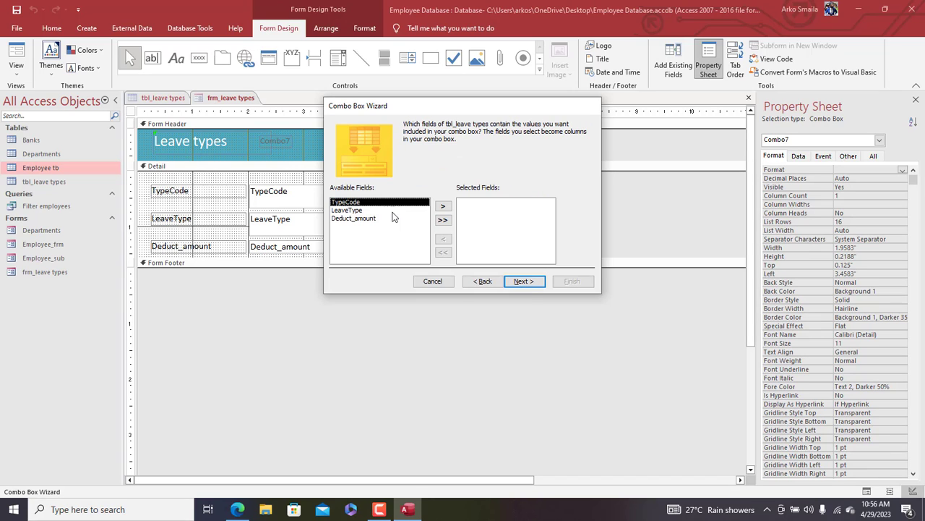
Step: Include the LeaveType and TypeCode fields, in that order, as the combo box's columns
double_click(356, 210)
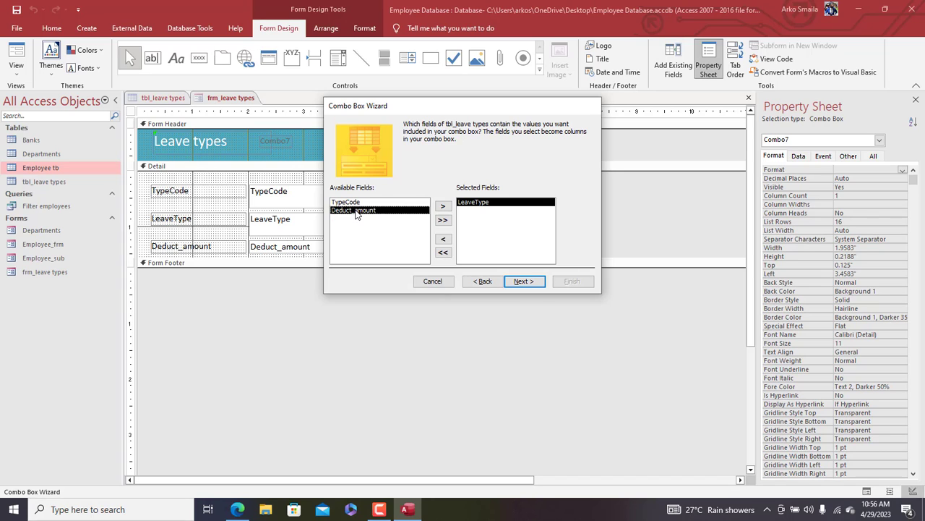
double_click(350, 203)
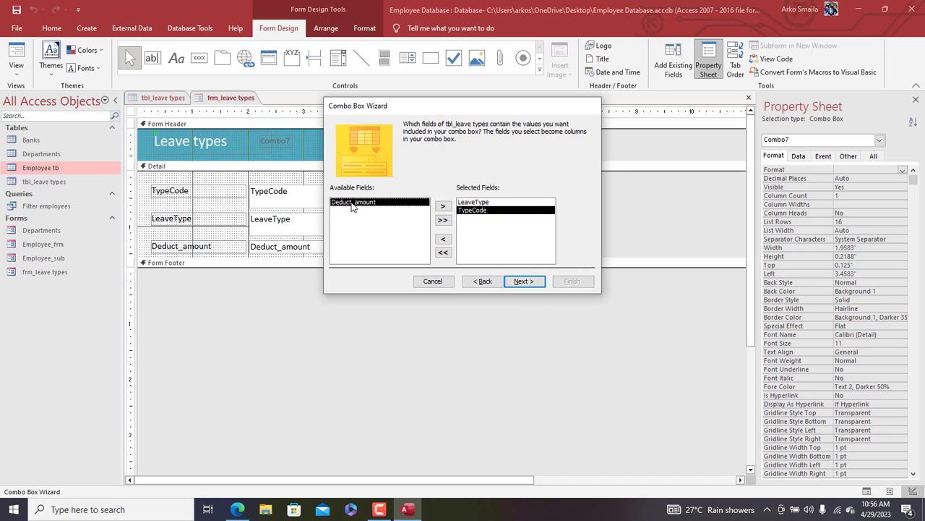
click(524, 281)
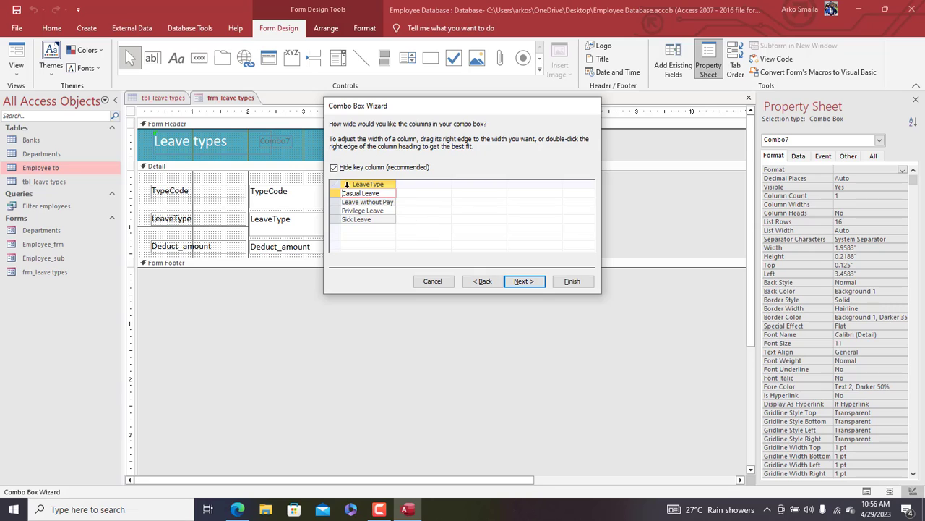
Step: Show the key column in the combo box and fit the TypeCode column's width to its contents
click(334, 167)
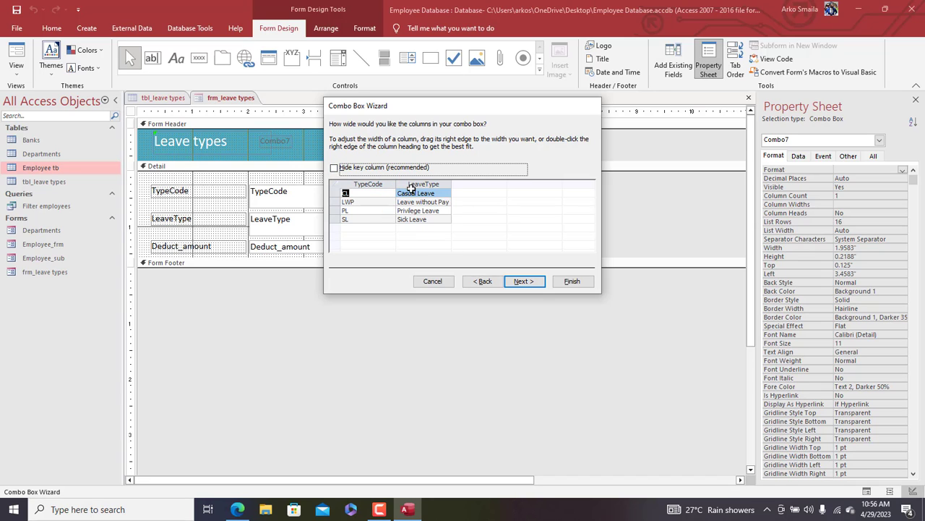
click(397, 183)
double_click(397, 183)
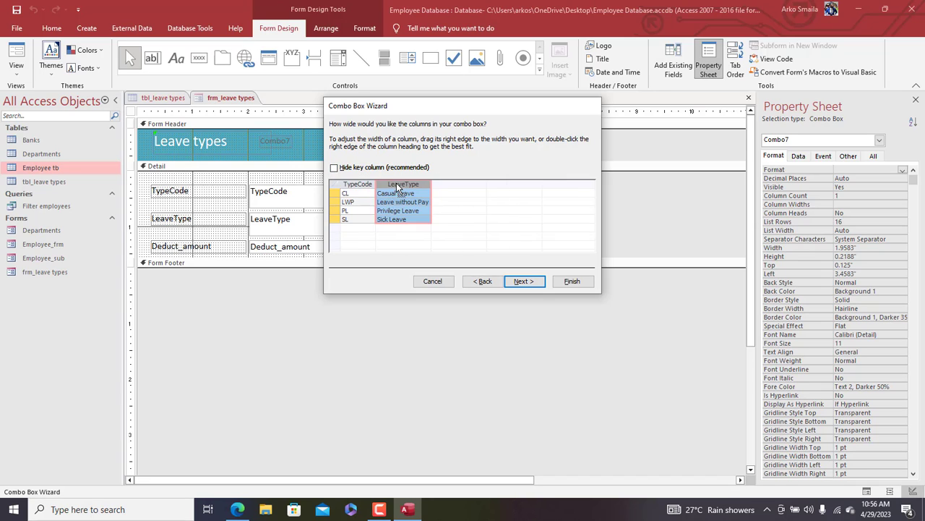
click(533, 283)
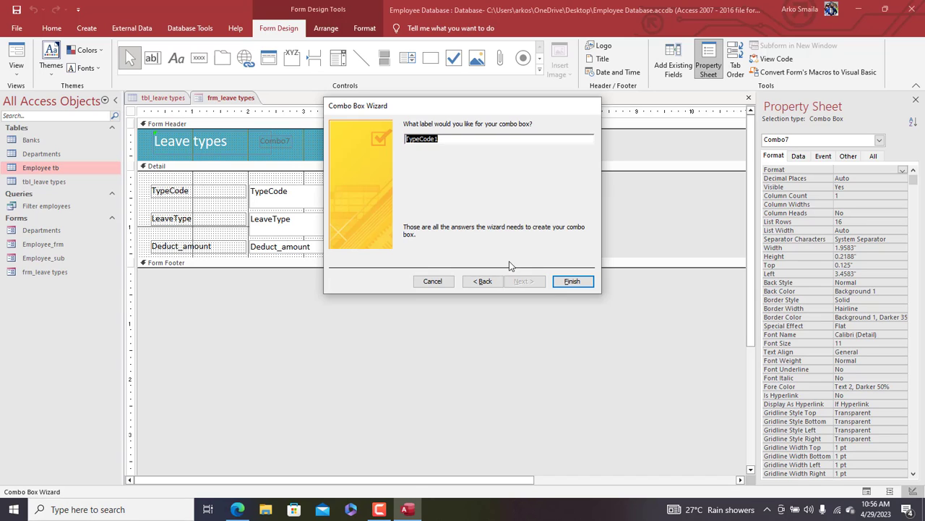
Step: Label the combo box "Search:" and nudge it with its label right and slightly down in the form header
text(Search:)
click(572, 281)
key(Right)
key(Right)
key(Right)
key(Right)
key(Right)
key(Right)
key(Right)
key(Right)
key(Right)
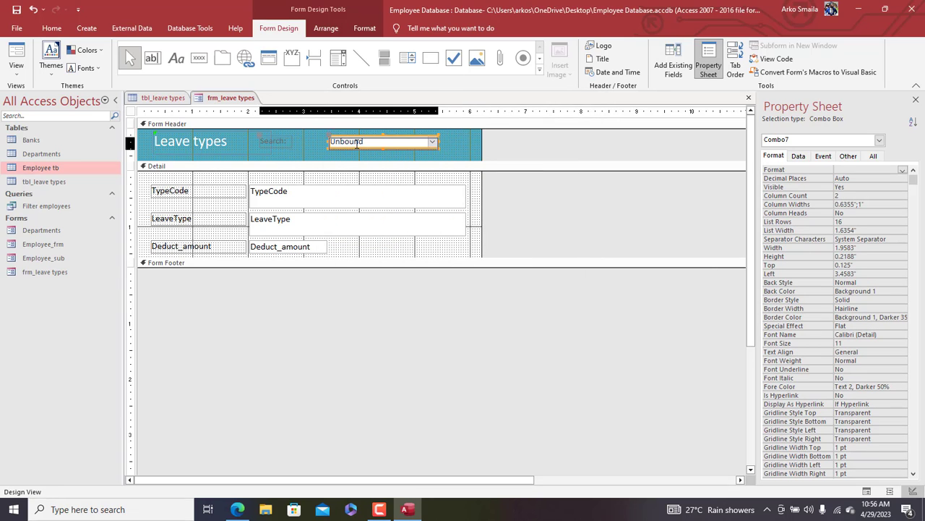
key(Down)
key(Right)
key(Right)
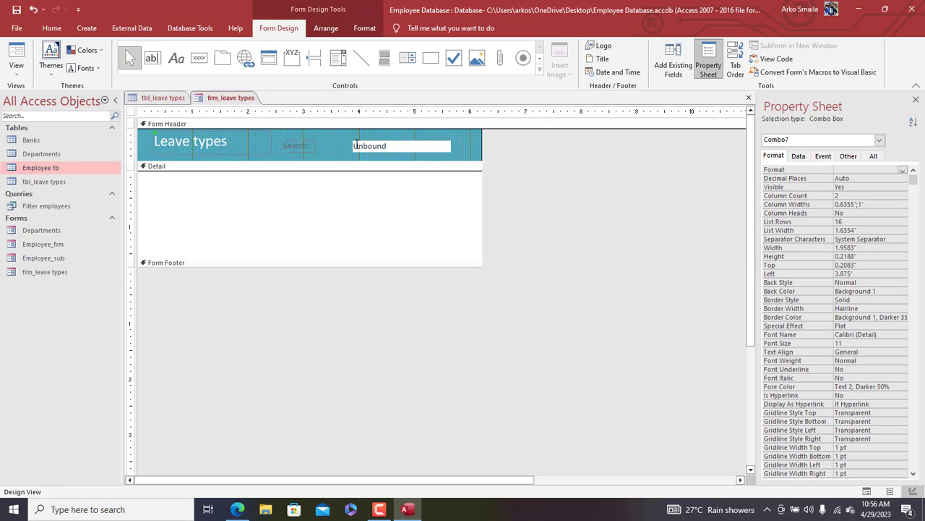
key(Down)
Step: Widen the Search: label to 1" with right-aligned text, and extend it and the combo box upward to a top position of 0.125"
click(311, 145)
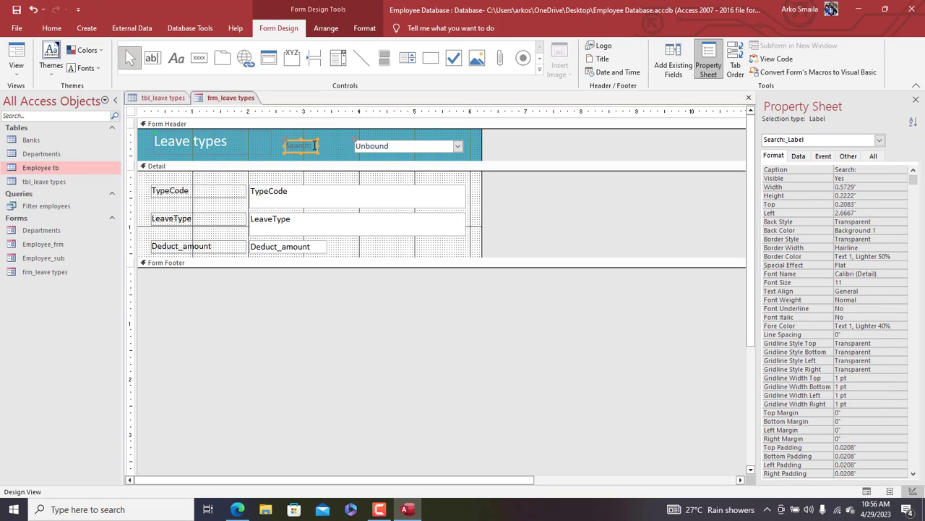
drag(315, 144, 338, 146)
shift+click(355, 145)
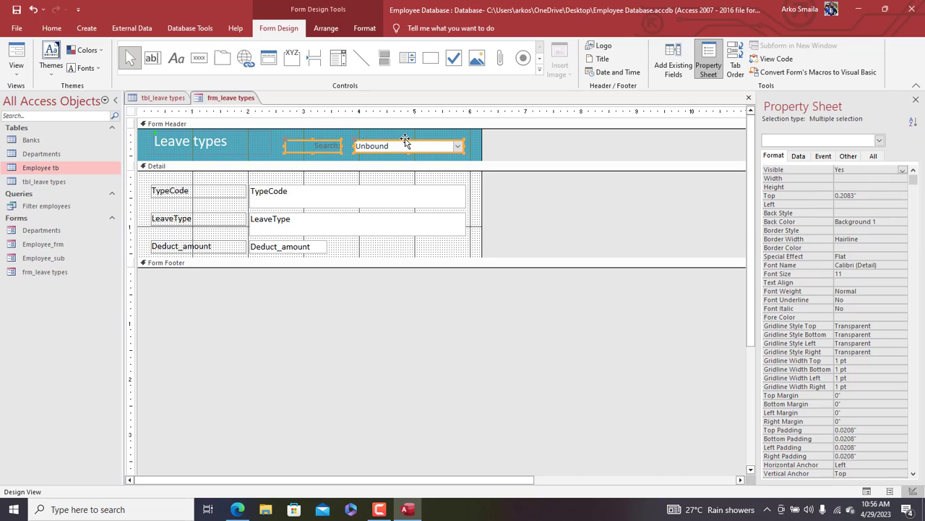
drag(405, 140, 405, 135)
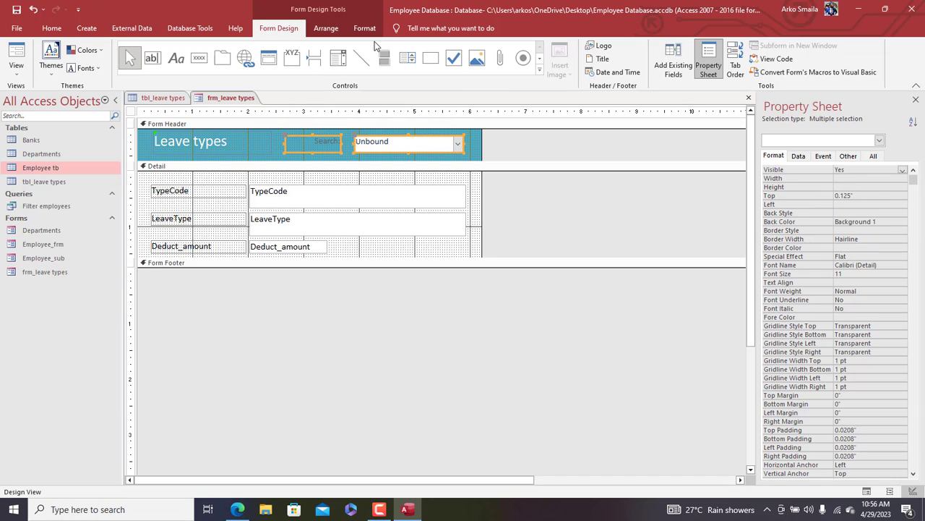
Step: Set the Search: label and its combo box to font size 14 and make the label's text white
click(364, 28)
click(192, 50)
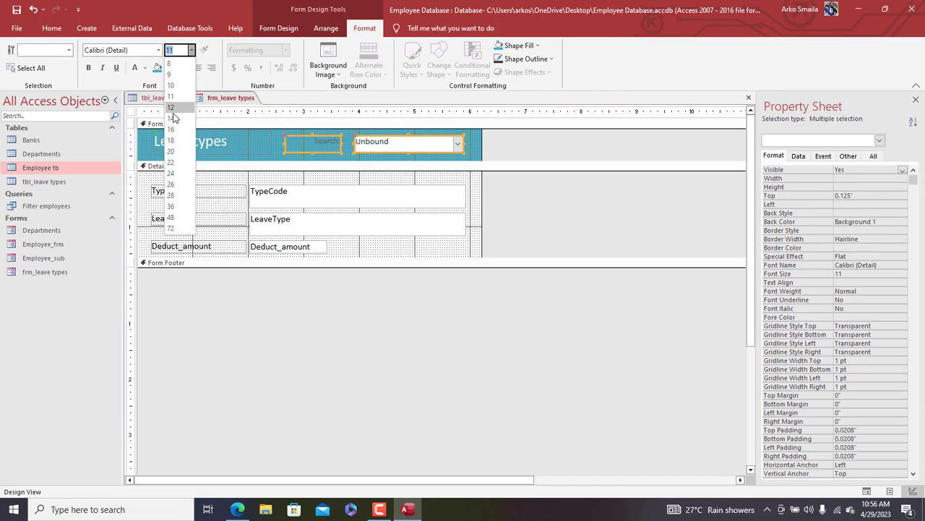
click(172, 118)
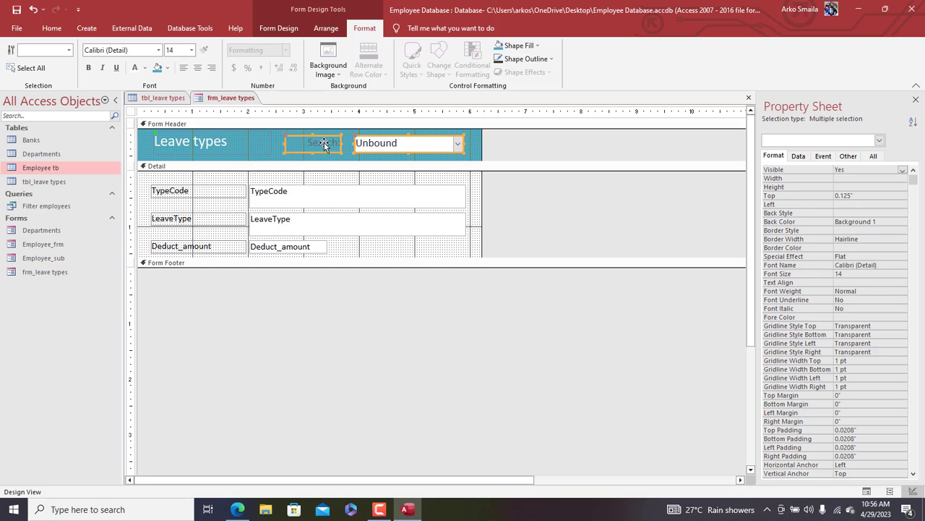
click(280, 135)
click(312, 143)
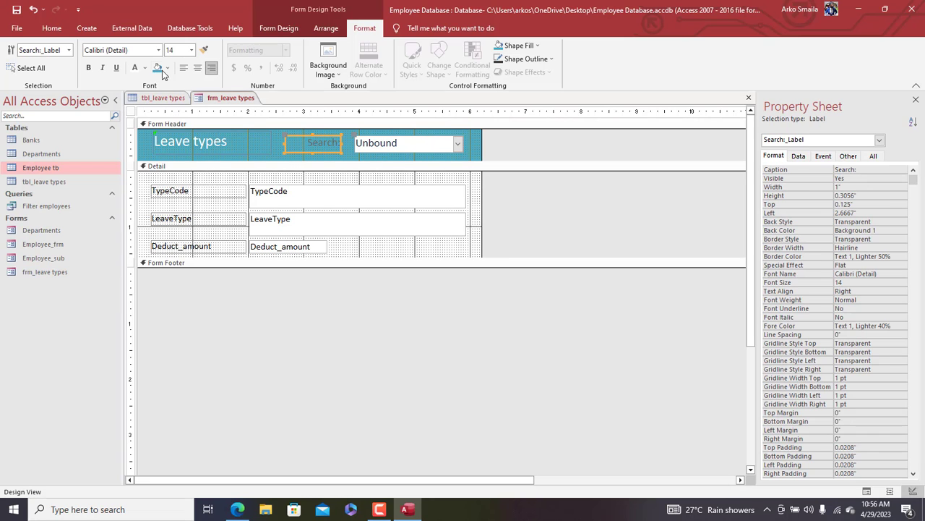
click(134, 68)
Step: Test the Search: combo box in Form View by looking up PL and other leave types, and return the form to Design View
right_click(223, 107)
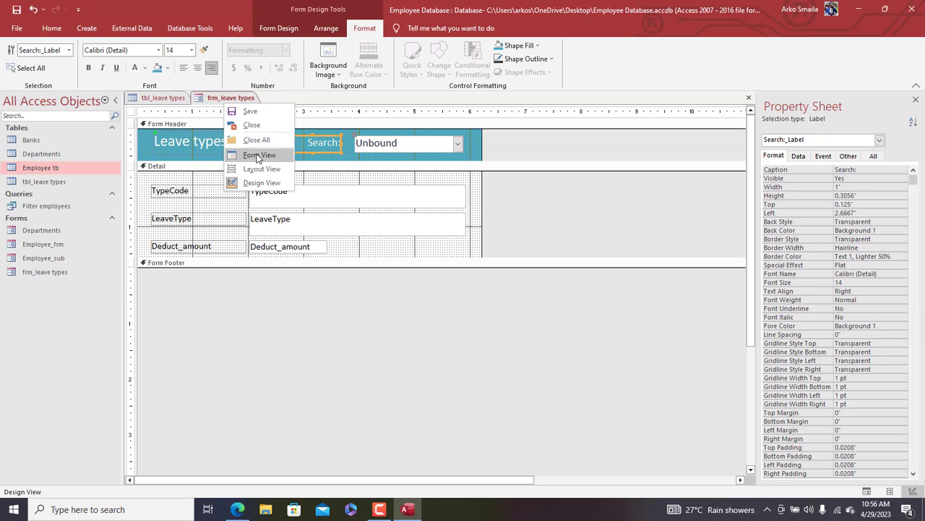
click(259, 156)
drag(355, 115, 478, 94)
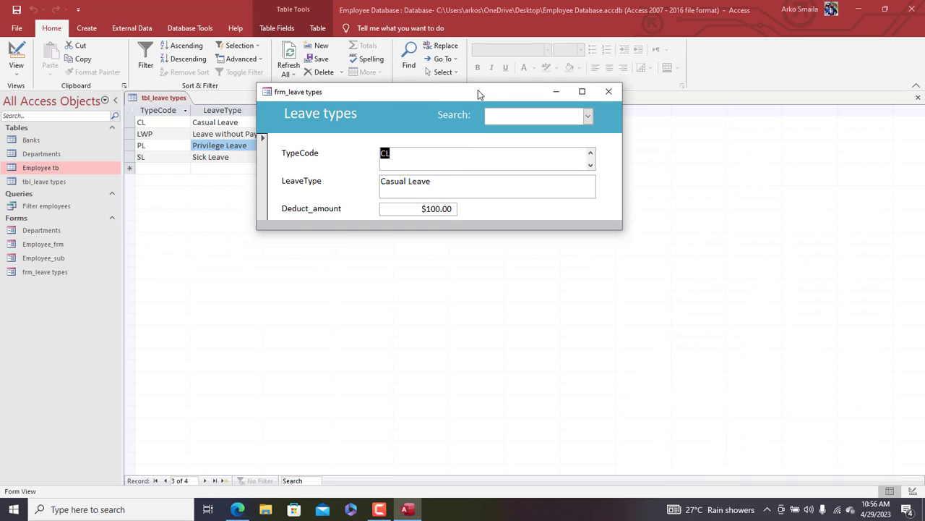
click(590, 118)
click(567, 166)
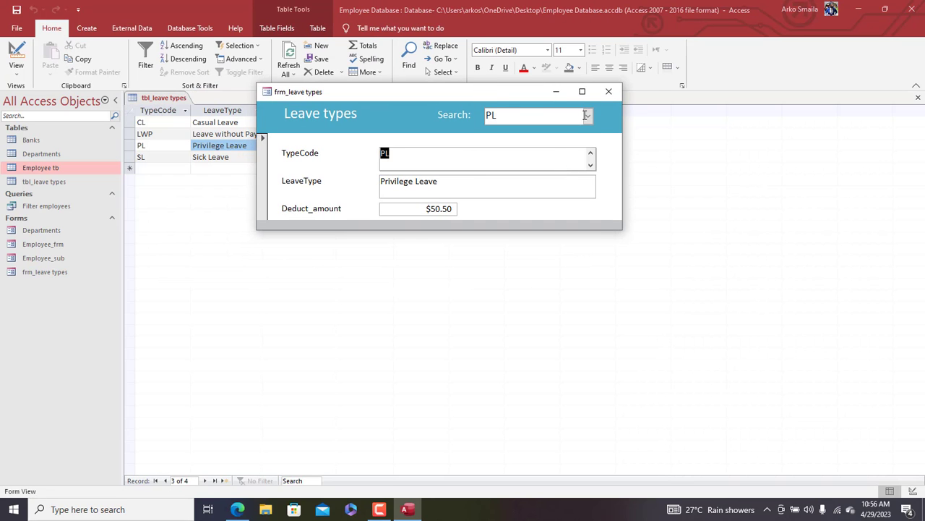
click(587, 115)
click(565, 146)
click(589, 117)
click(565, 165)
right_click(371, 120)
click(393, 154)
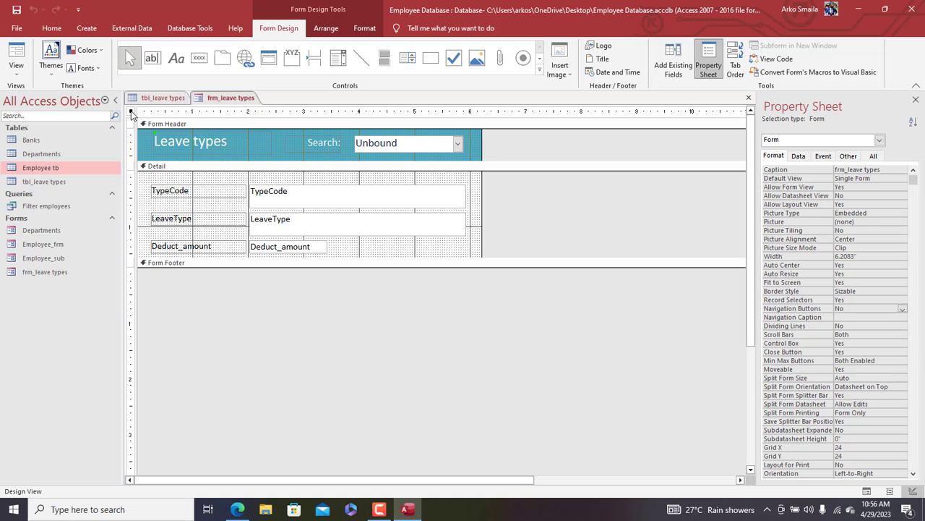
Step: Check the form in Form View, and set its Scroll Bars property to Neither in Design View
right_click(232, 98)
click(268, 150)
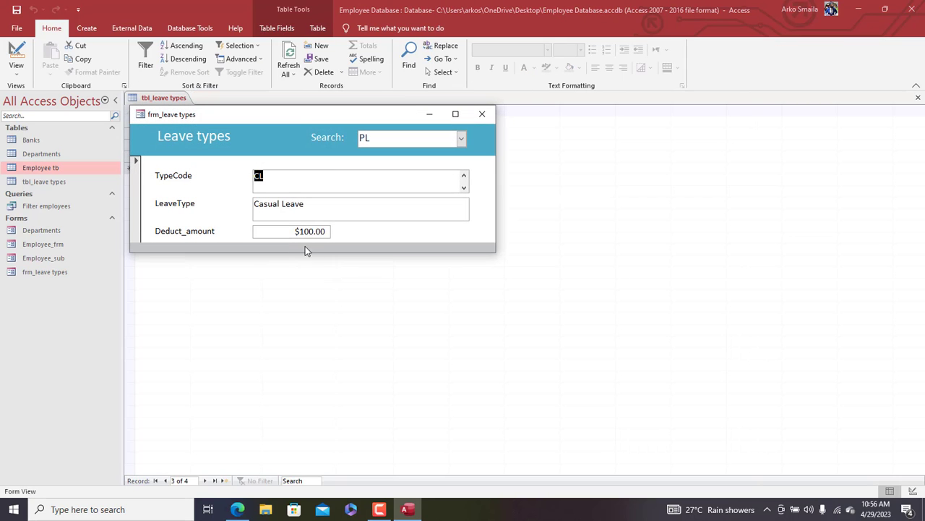
drag(296, 119, 426, 122)
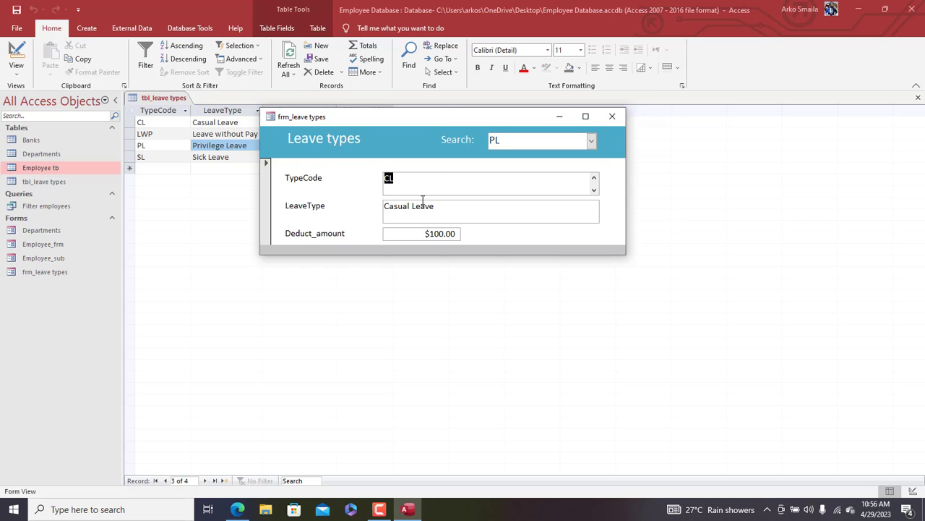
right_click(312, 124)
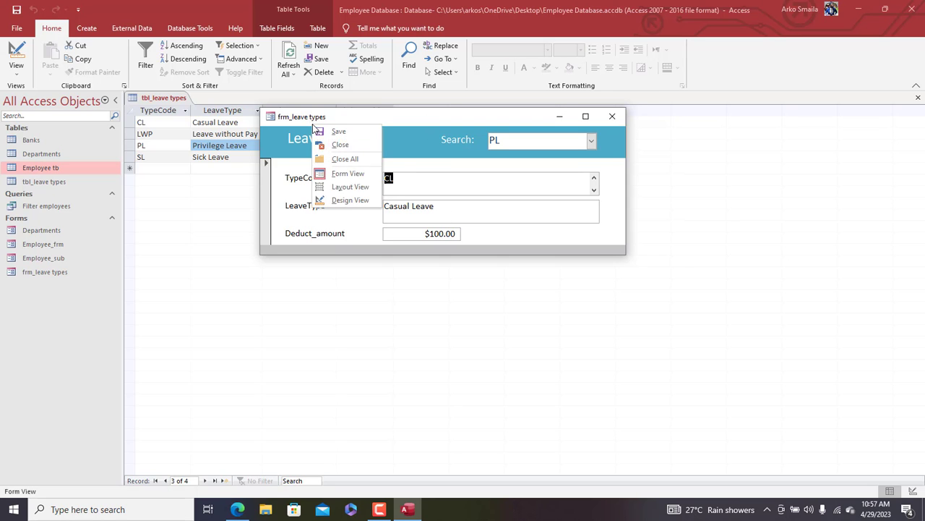
click(343, 207)
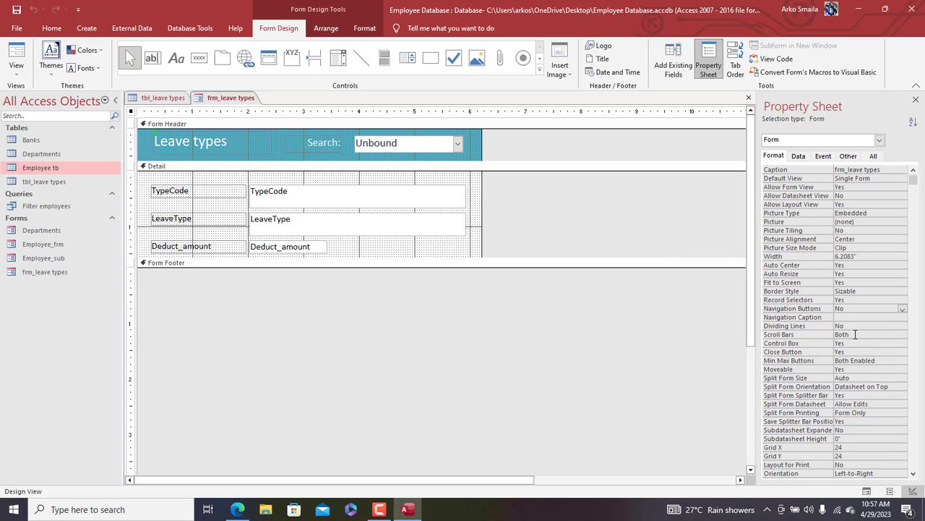
click(882, 334)
click(903, 335)
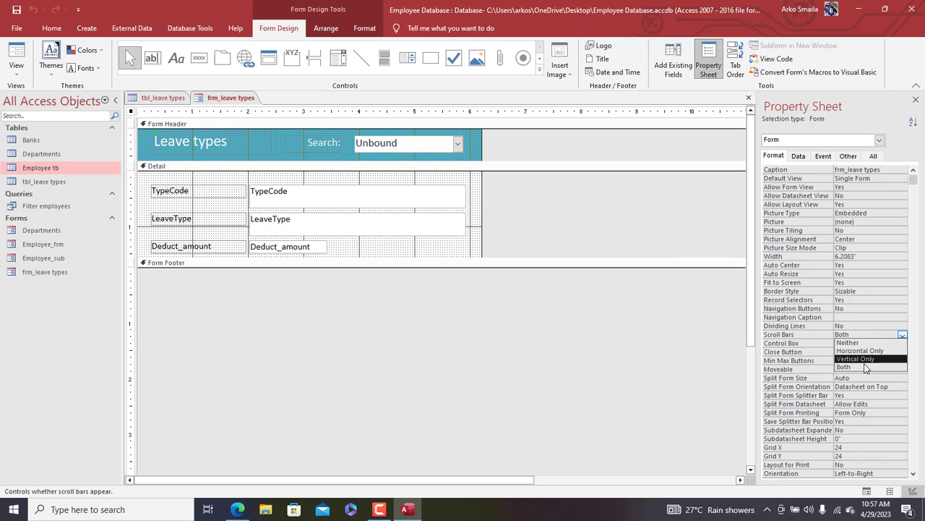
click(850, 345)
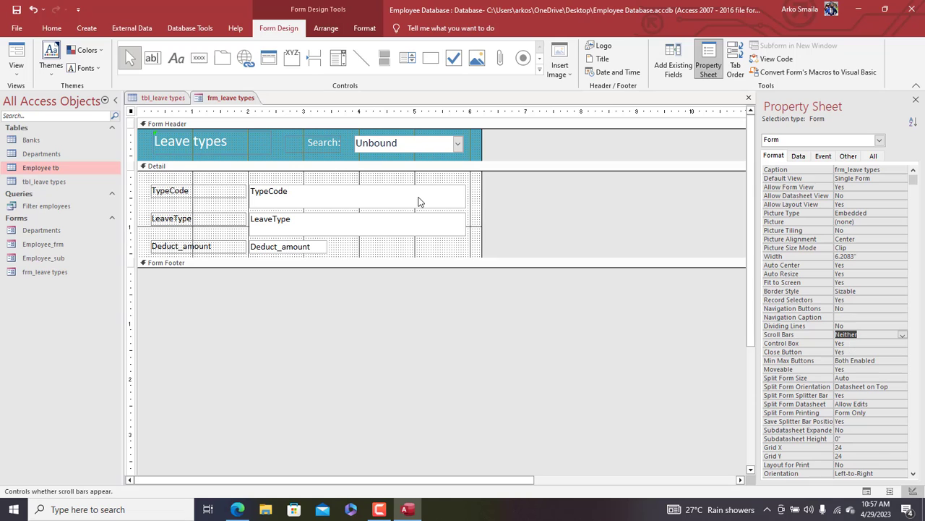
Step: Narrow the TypeCode and LeaveType boxes to 2.9792" and the form to 5.5", shifting the Search: controls and title left, the title to 0.125"
drag(455, 180, 416, 212)
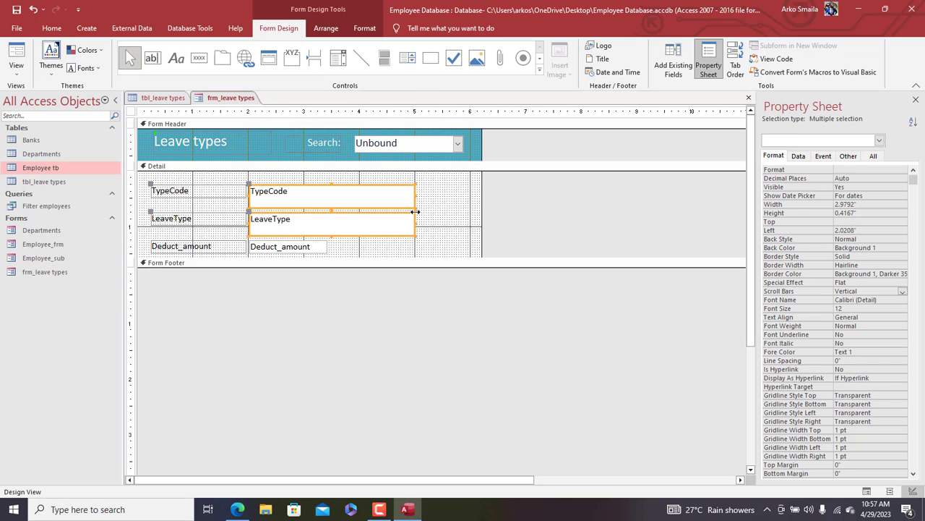
drag(466, 143, 288, 139)
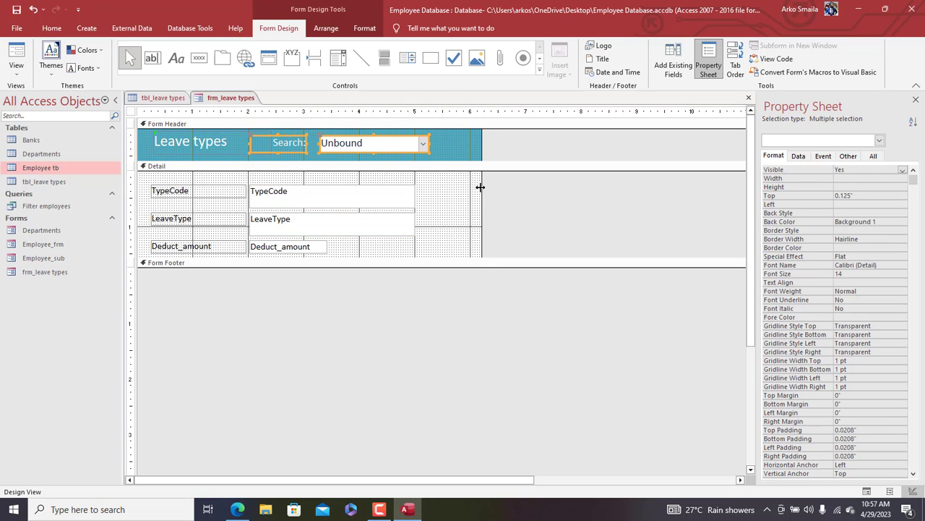
drag(480, 188, 443, 183)
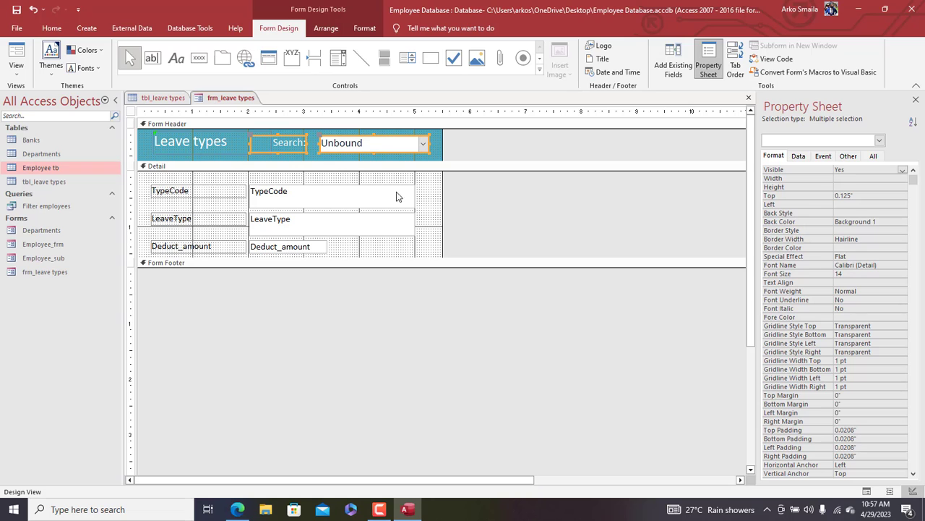
click(192, 141)
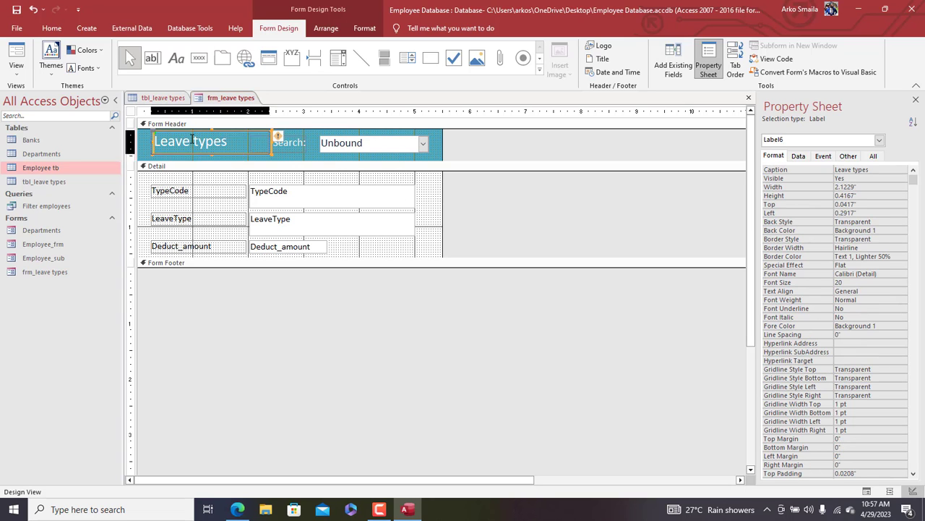
drag(192, 141, 184, 141)
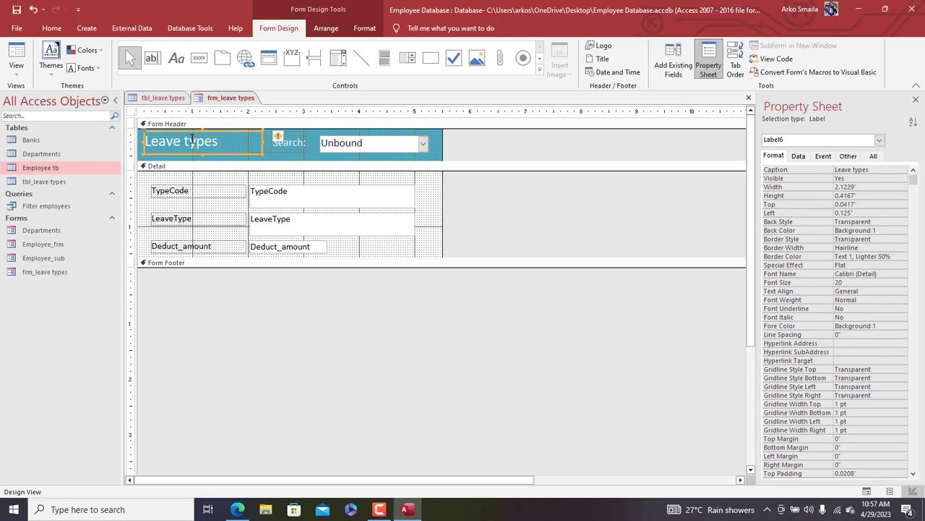
Step: Test the narrowed form in Form View by searching for the PL leave type, and return to Design View
right_click(231, 100)
click(265, 147)
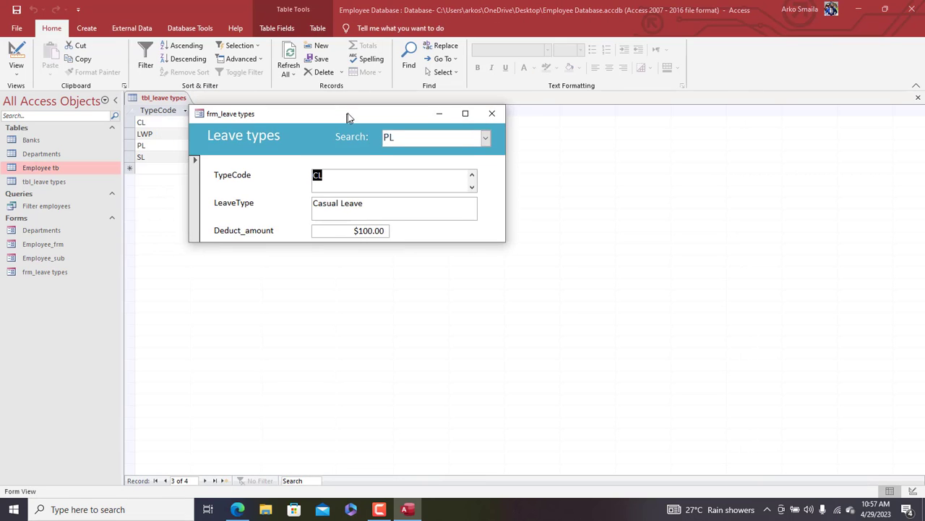
drag(347, 113, 357, 107)
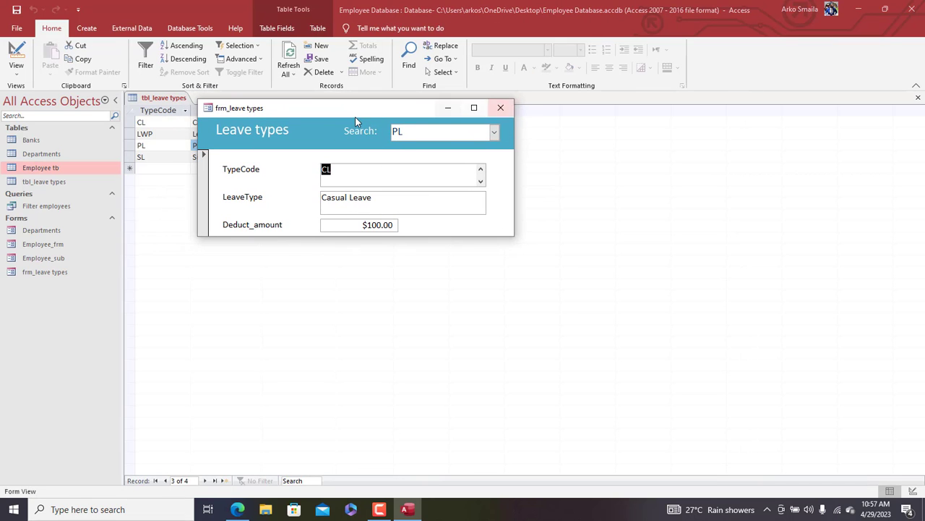
click(494, 132)
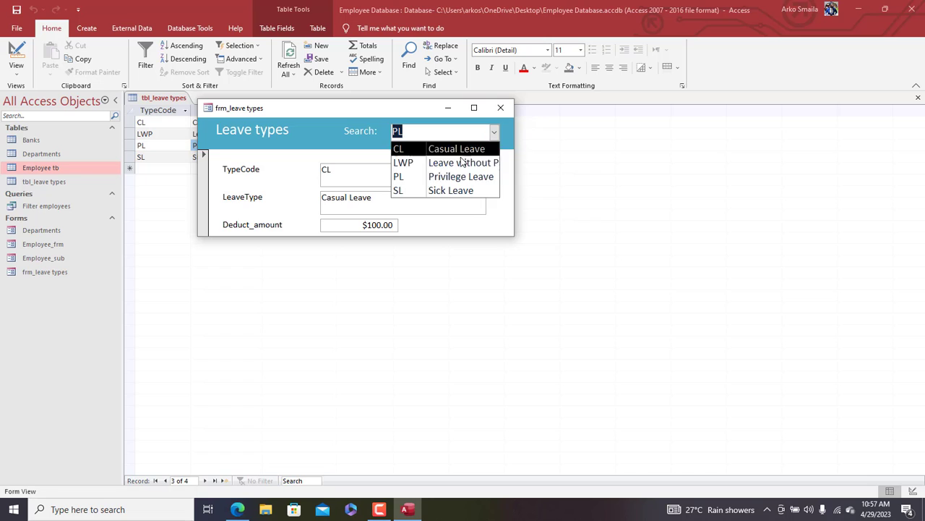
click(453, 178)
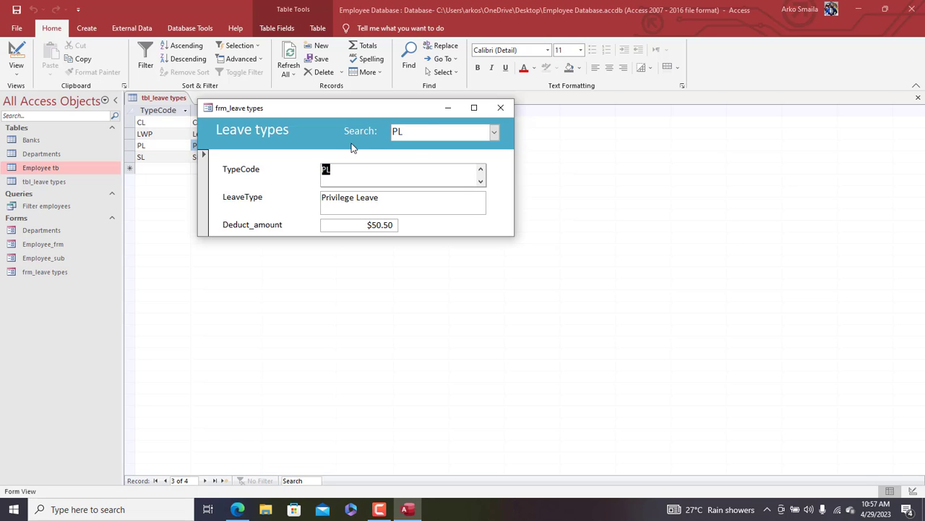
right_click(332, 132)
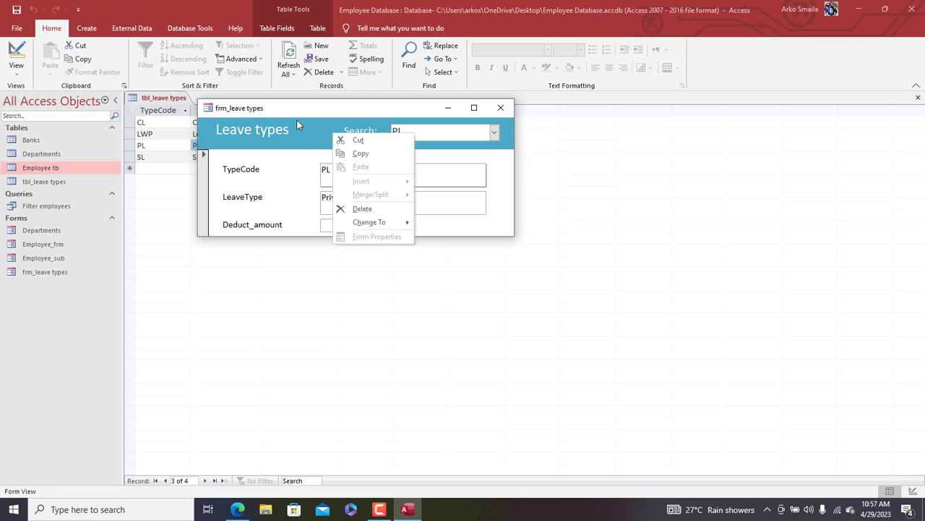
right_click(296, 119)
click(358, 155)
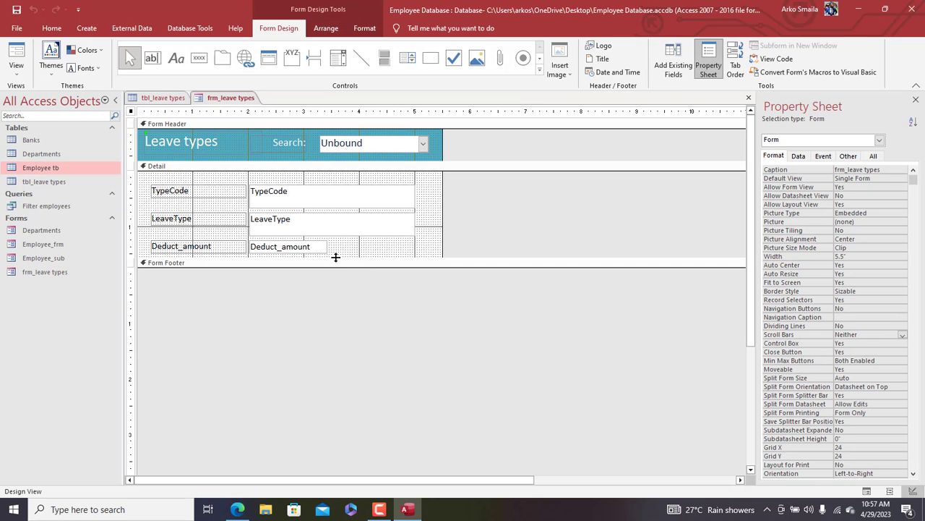
Step: Extend the Detail section to 2.0833" high and draw a command button about 0.92" by 0.29" below the Deduct_amount label
drag(335, 257, 338, 286)
click(311, 272)
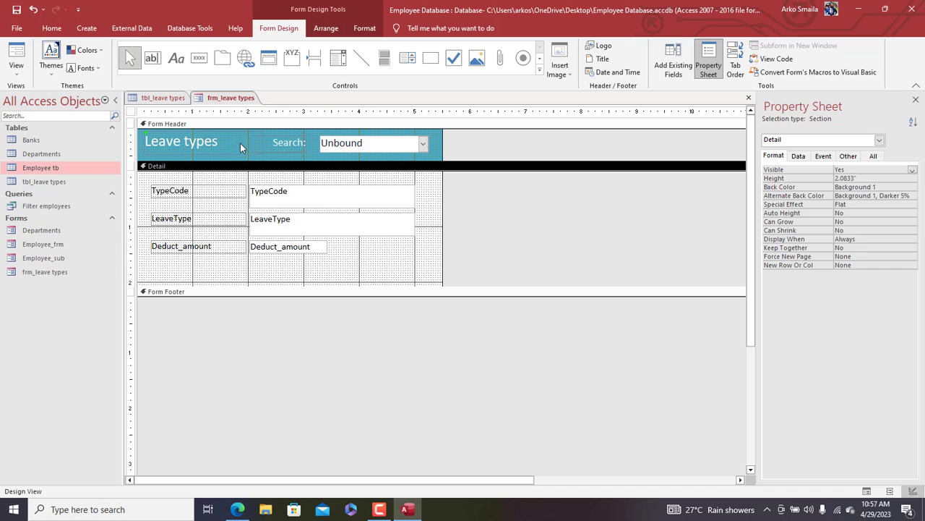
click(200, 59)
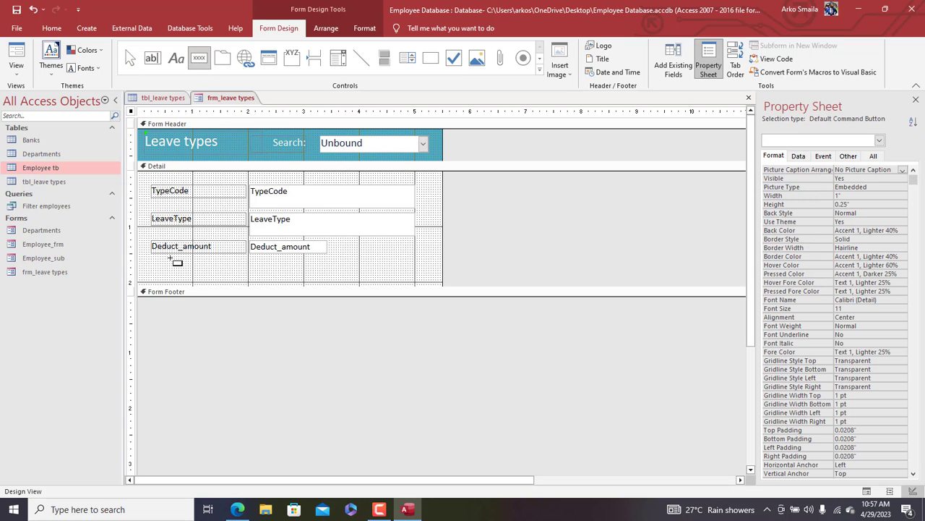
drag(163, 263, 214, 281)
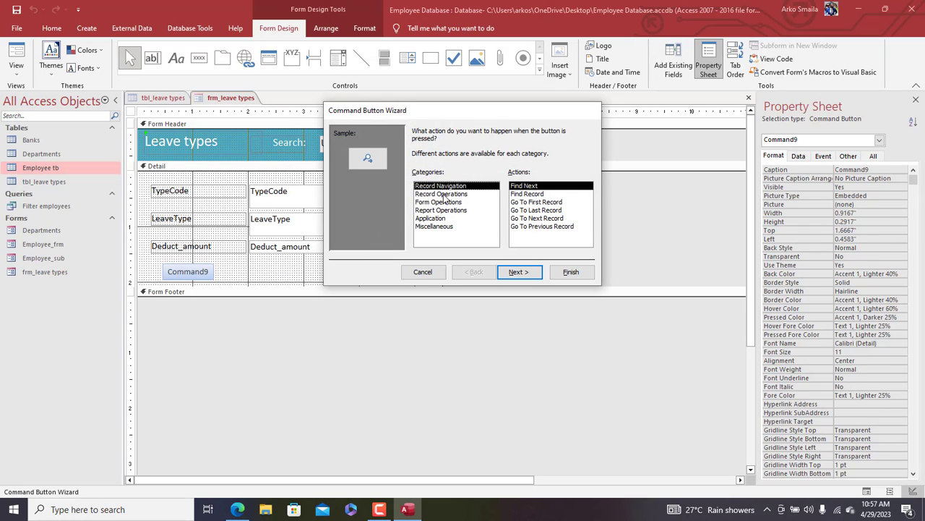
Step: Assign the button the Add New Record action from Record Operations, with the text New, and widen it
click(444, 195)
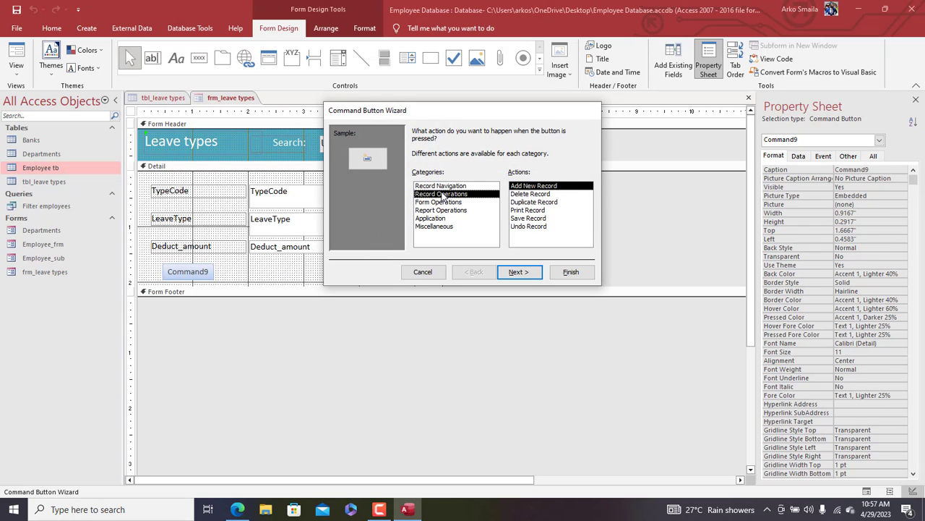
click(520, 271)
click(429, 178)
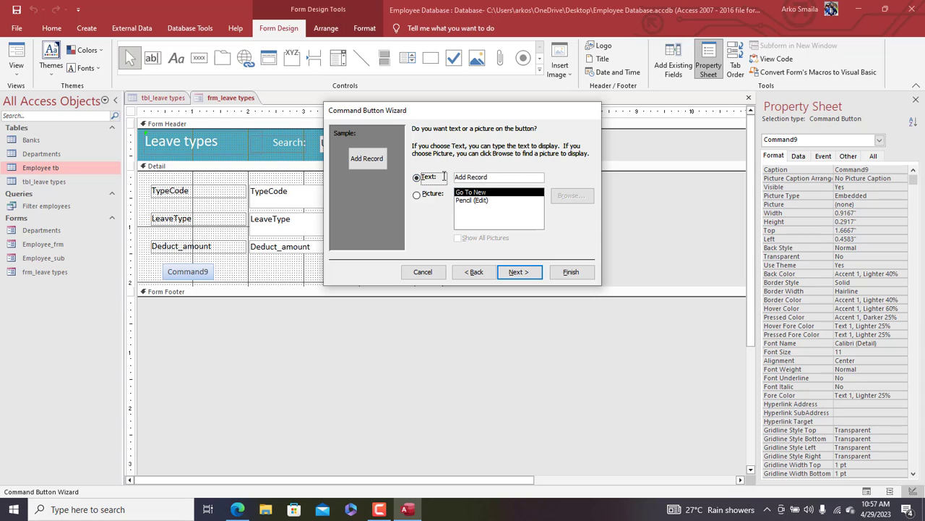
drag(491, 177, 397, 169)
text(New)
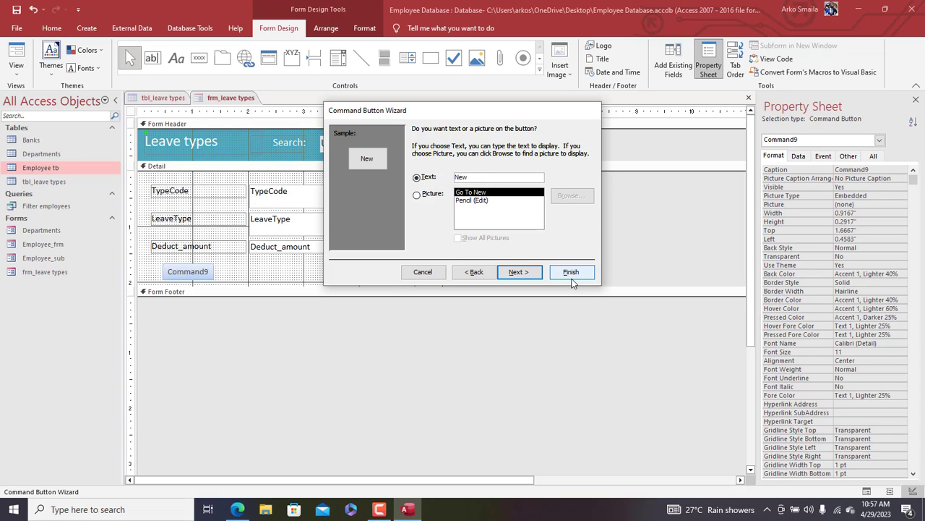
click(570, 272)
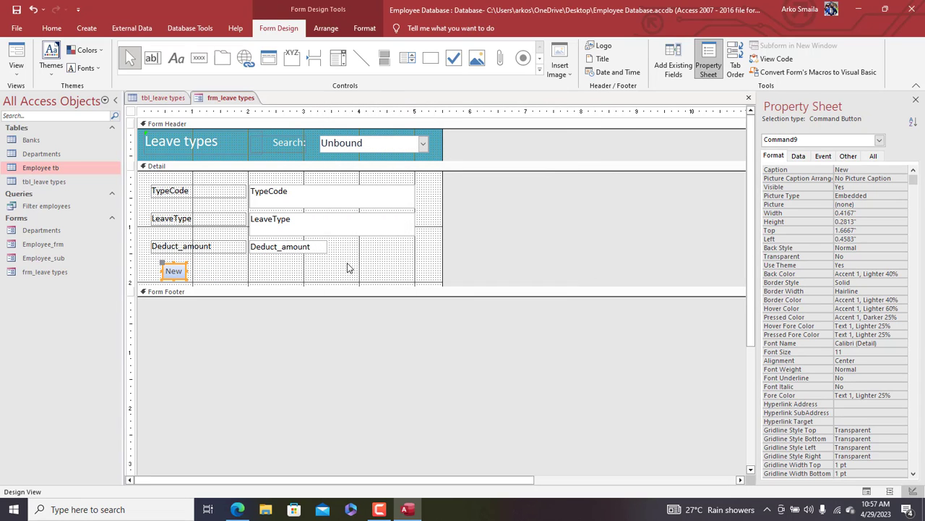
drag(186, 271, 211, 271)
click(216, 273)
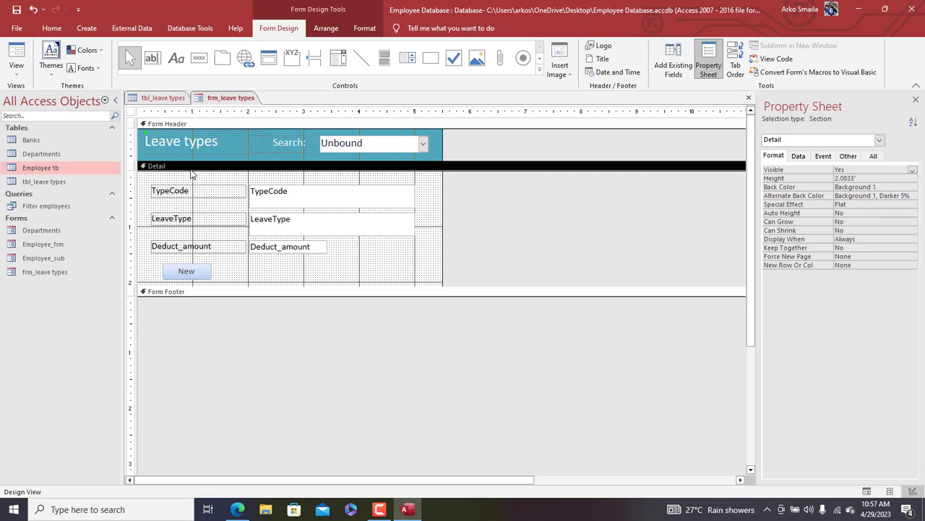
Step: Draw a second command button about 0.92" by 0.29" to the right of the New button, without assigning a wizard action
click(198, 58)
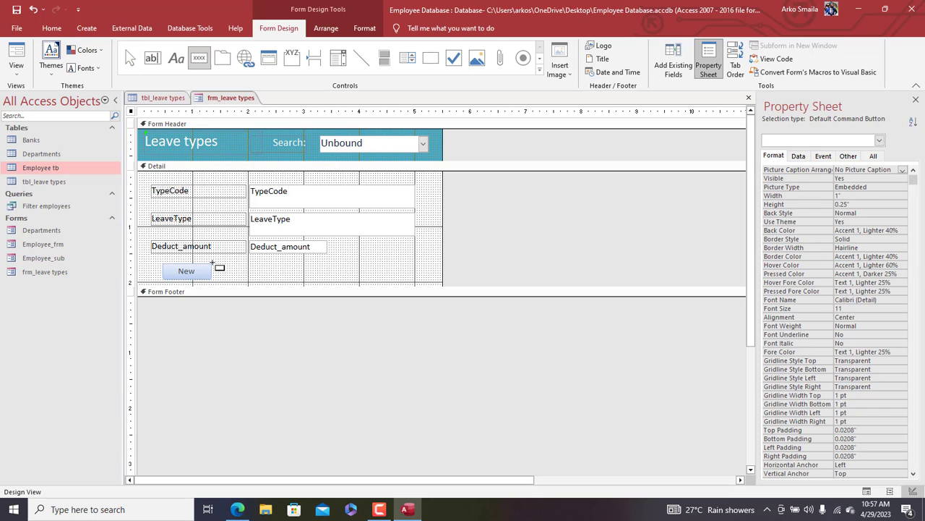
drag(216, 265, 263, 280)
click(451, 194)
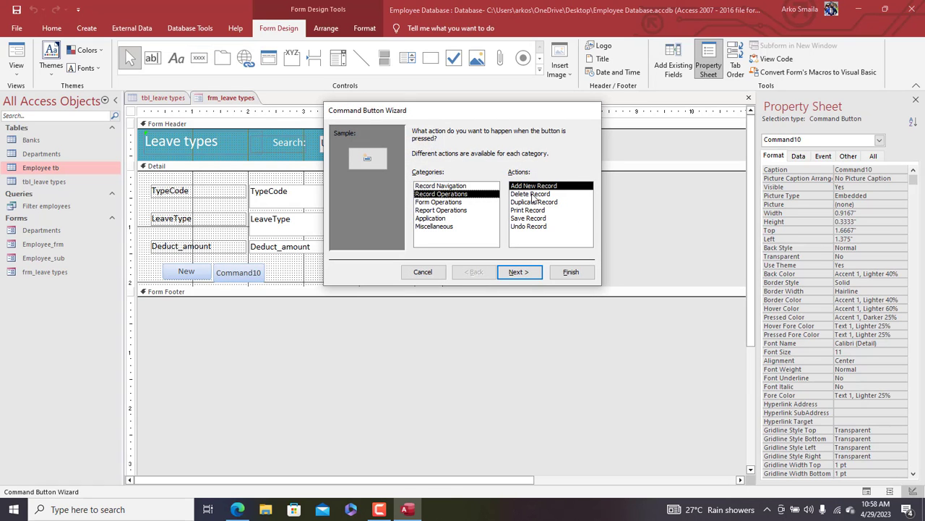
click(423, 272)
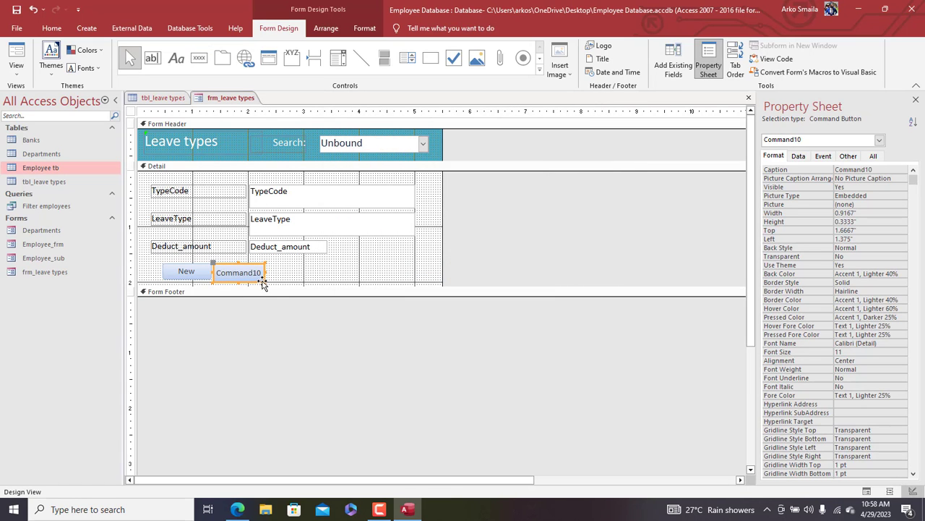
drag(264, 280, 263, 278)
Step: Caption the second command button "Save/refresh"
double_click(245, 271)
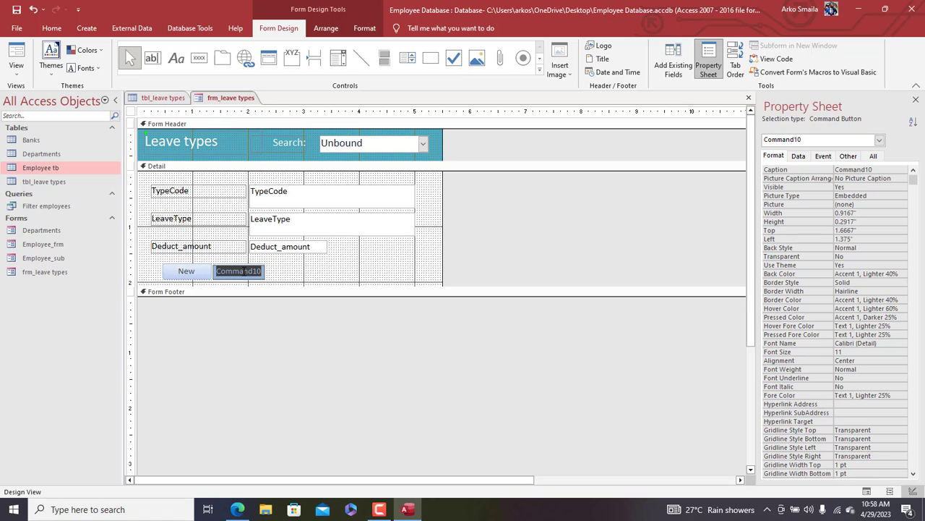
text(Save/refresh)
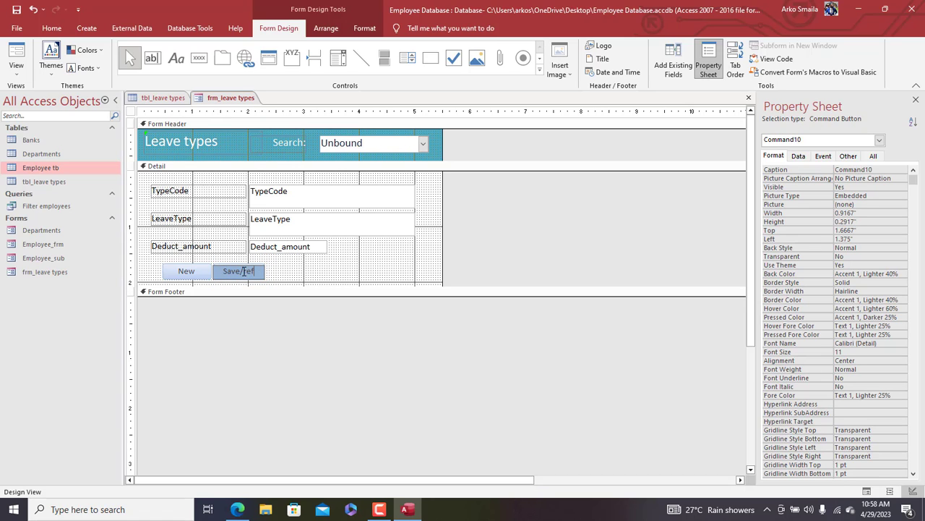
click(300, 276)
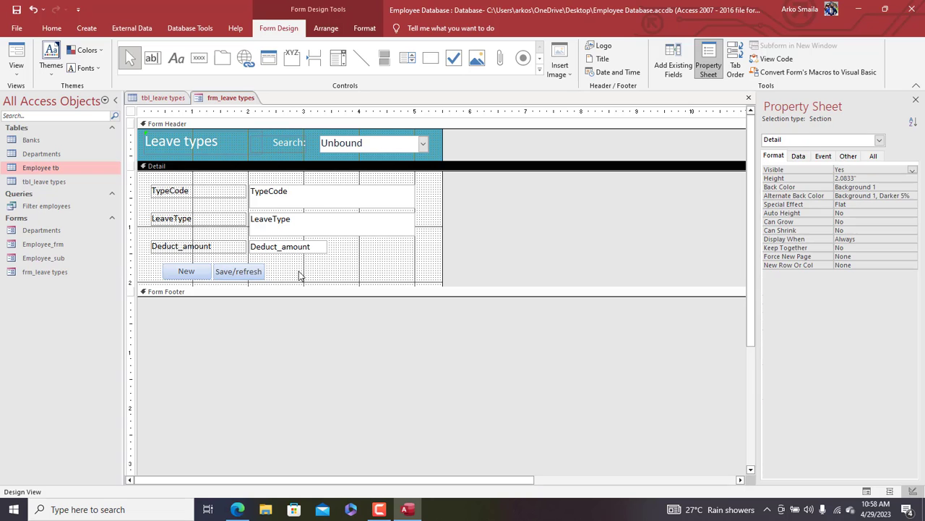
Step: Move the New and Save/refresh buttons together beneath the Deduct_amount box and open the Save/refresh button's click event code
drag(297, 271, 265, 272)
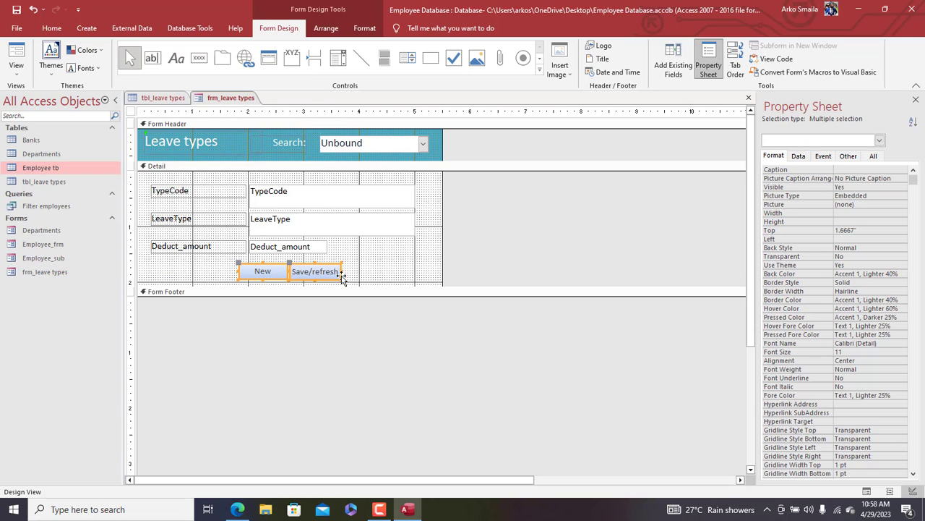
click(347, 276)
click(338, 275)
right_click(337, 274)
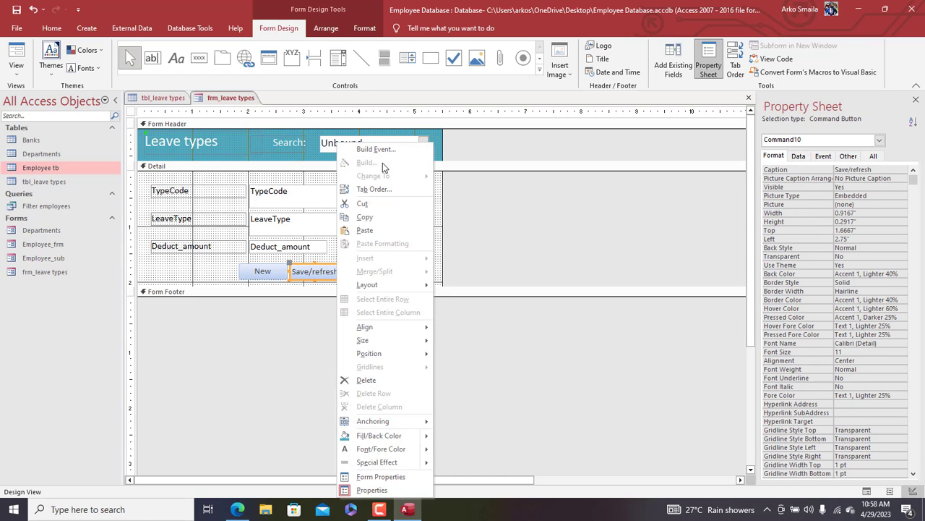
click(382, 150)
double_click(417, 151)
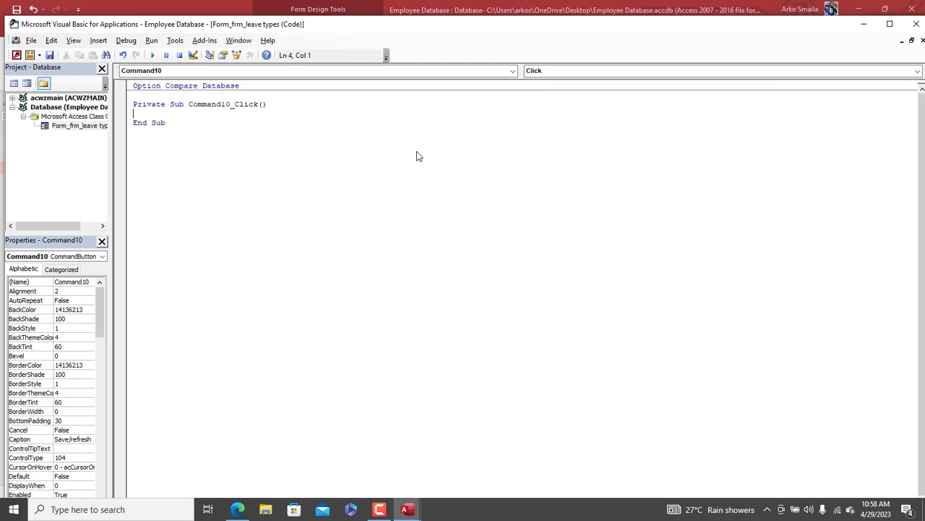
Step: Add the line DoCmd.RefreshRecord to the button's click procedure, save it and close the code editor
text(docmd.re)
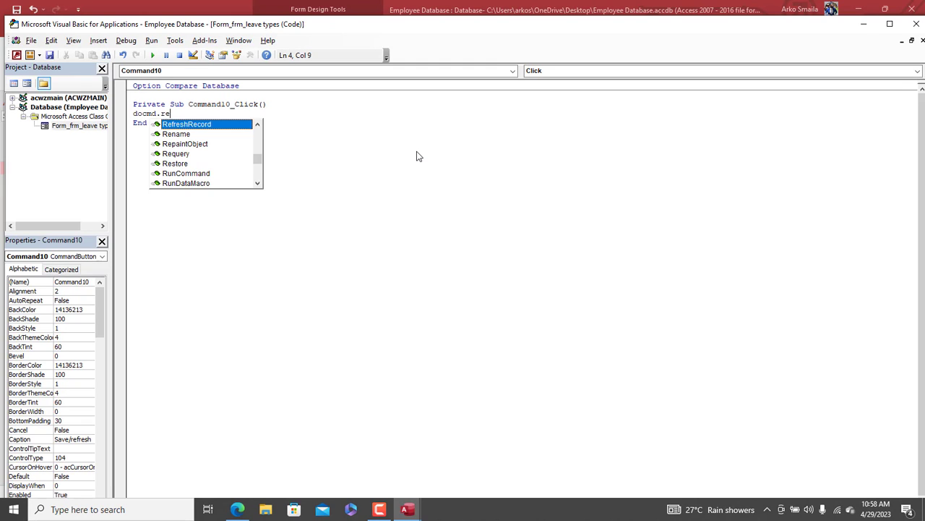
key(Return)
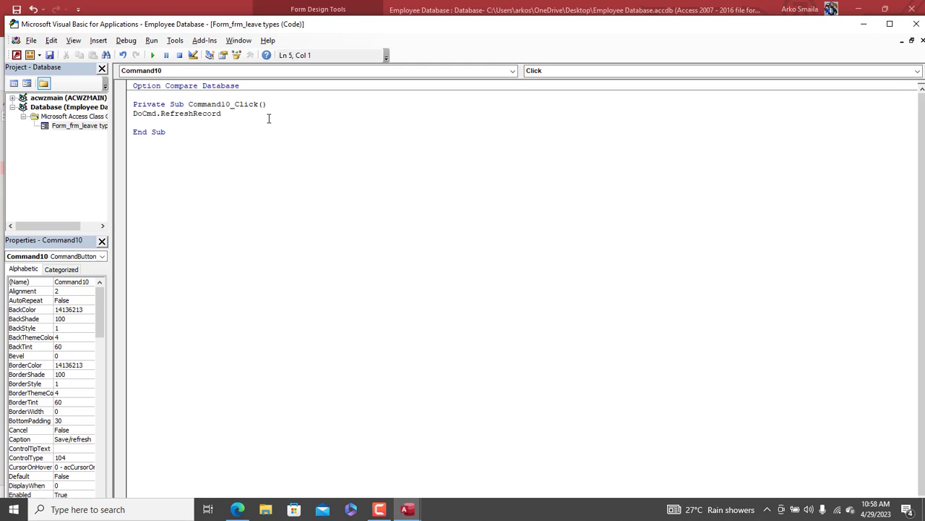
key(ctrl+s)
click(413, 239)
click(916, 24)
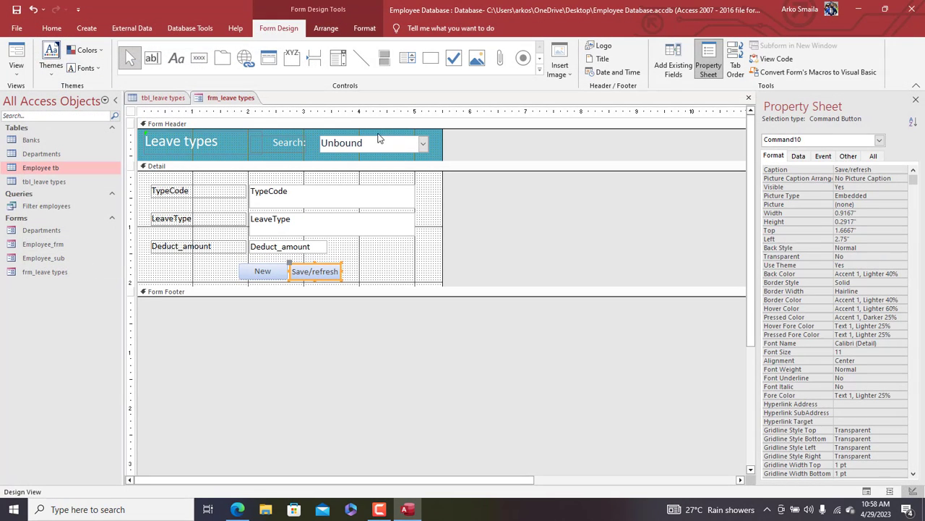
Step: In Form View, add and save a new record with TypeCode ML, LeaveType Maternity Leave and Deduct_amount 30
right_click(216, 99)
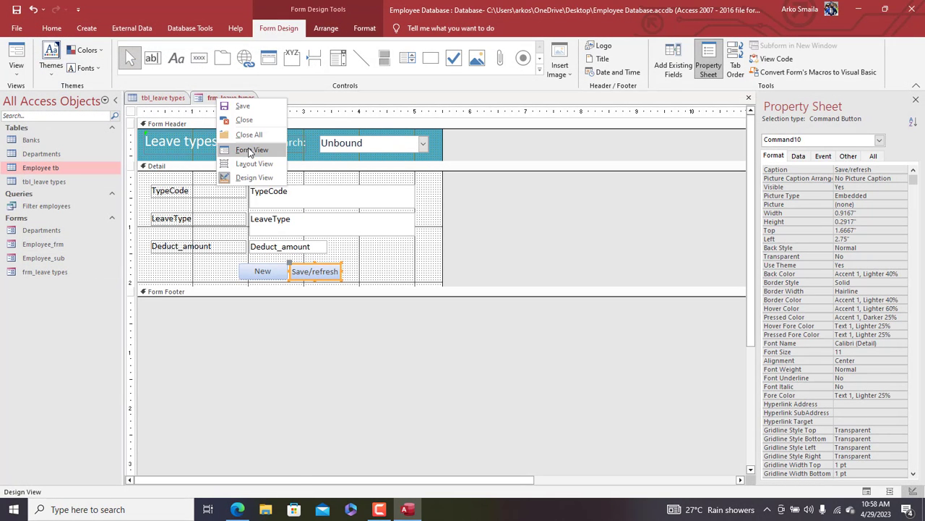
click(251, 151)
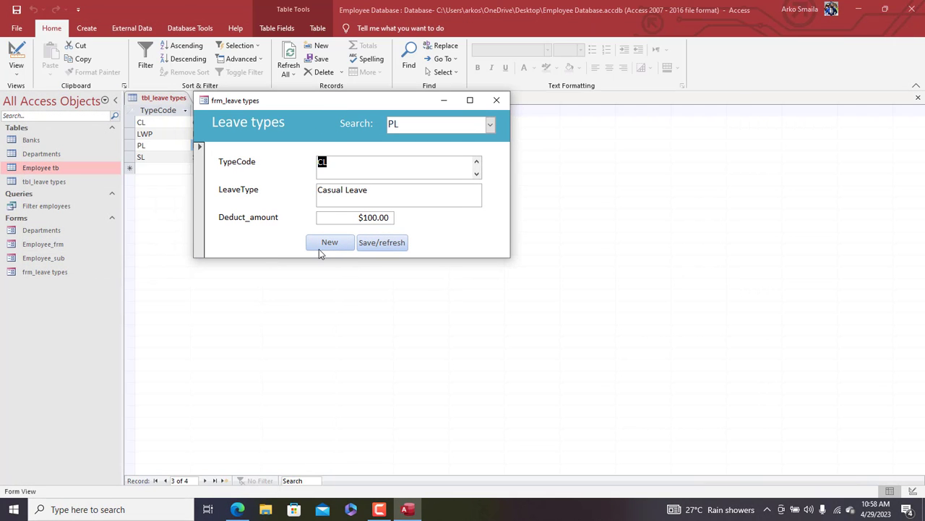
click(318, 245)
click(334, 168)
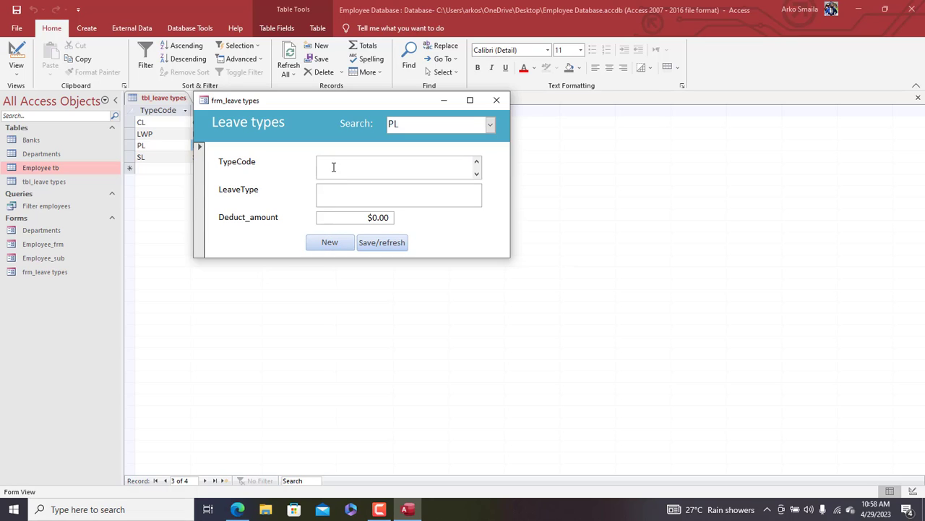
text(ML)
click(335, 197)
text(Maternity Leave)
key(Tab)
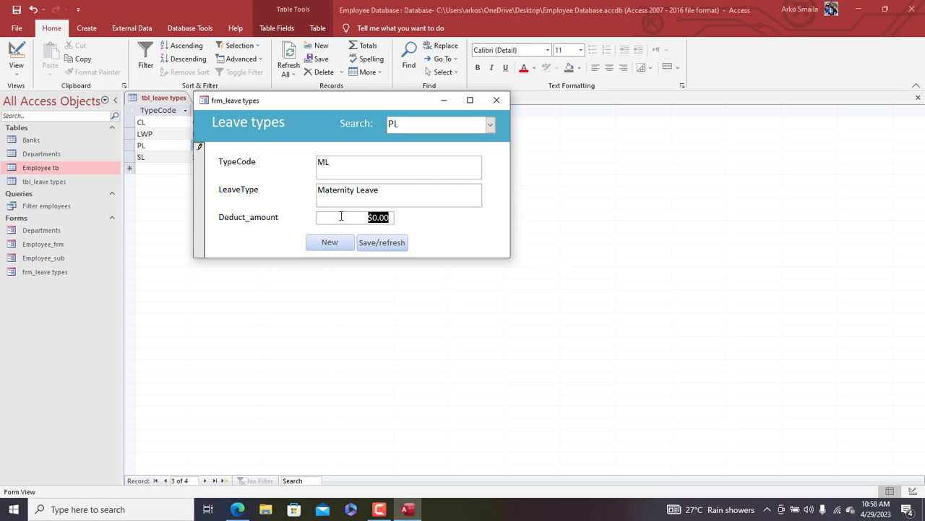
text(30)
key(Tab)
click(375, 245)
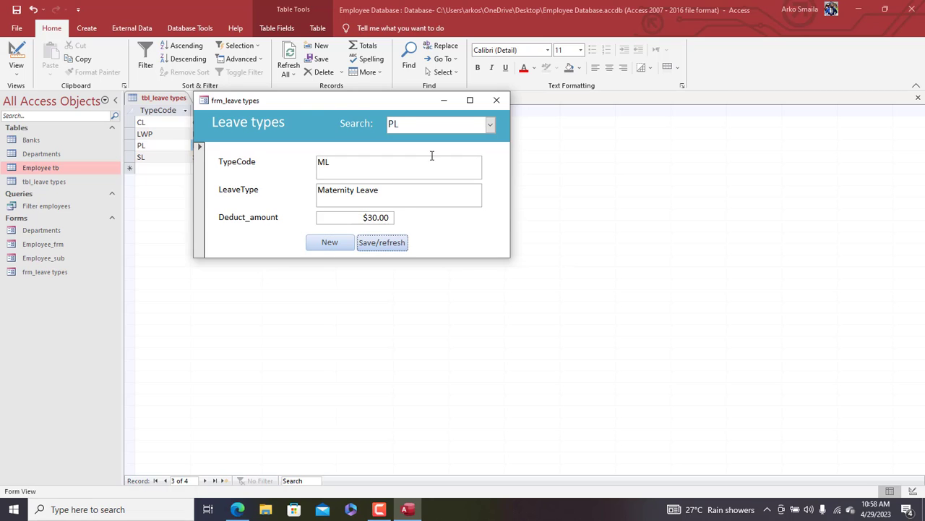
Step: Refresh all records and use the form's search to look up the Maternity Leave and Privilege Leave records
click(289, 57)
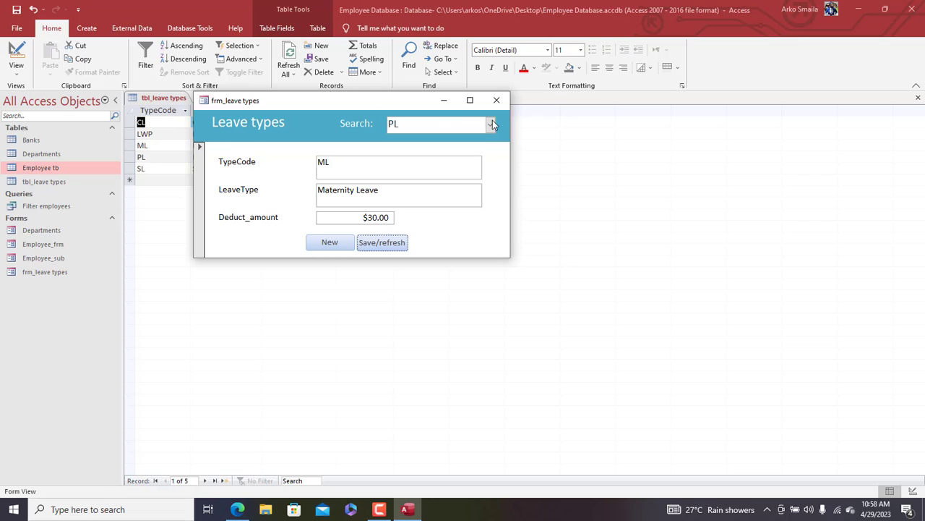
click(489, 126)
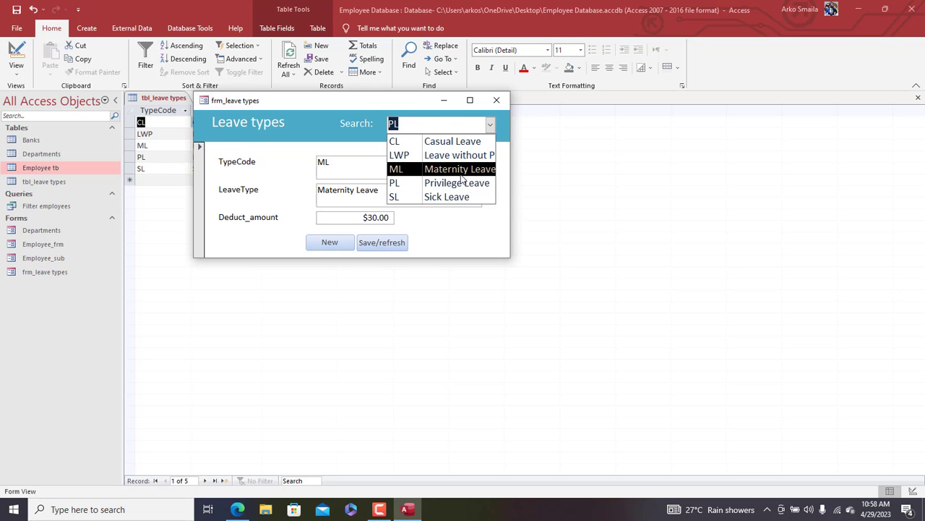
click(453, 169)
click(491, 125)
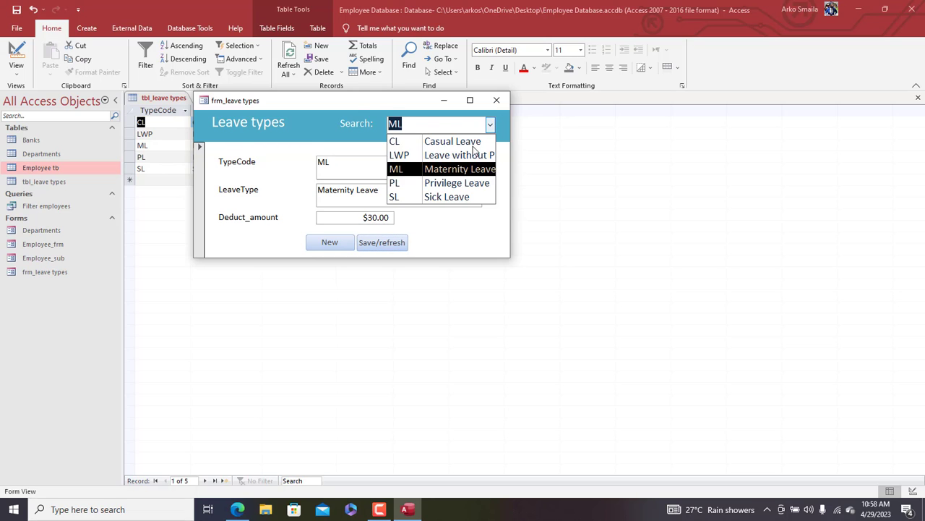
click(466, 182)
Step: Close the leave types pop-up form and the tbl_leave types table
drag(405, 101, 510, 95)
click(603, 93)
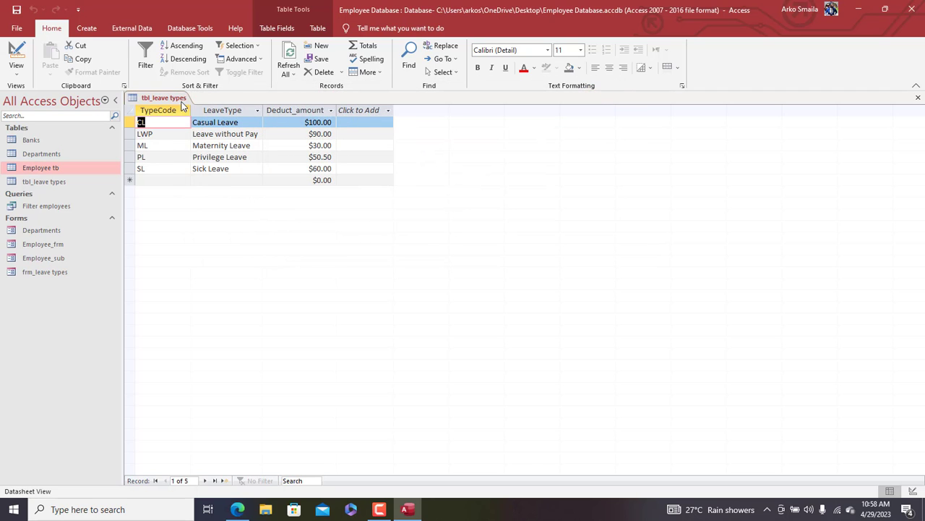
right_click(176, 100)
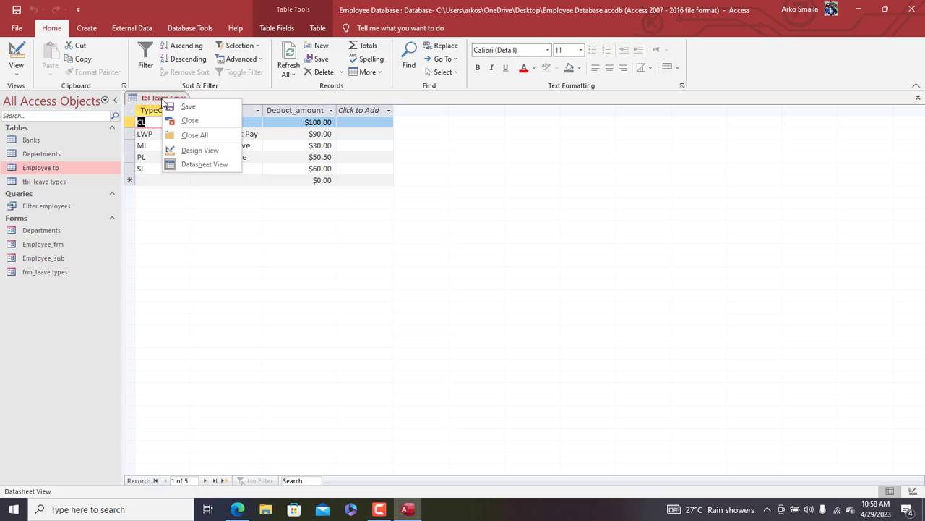
click(207, 133)
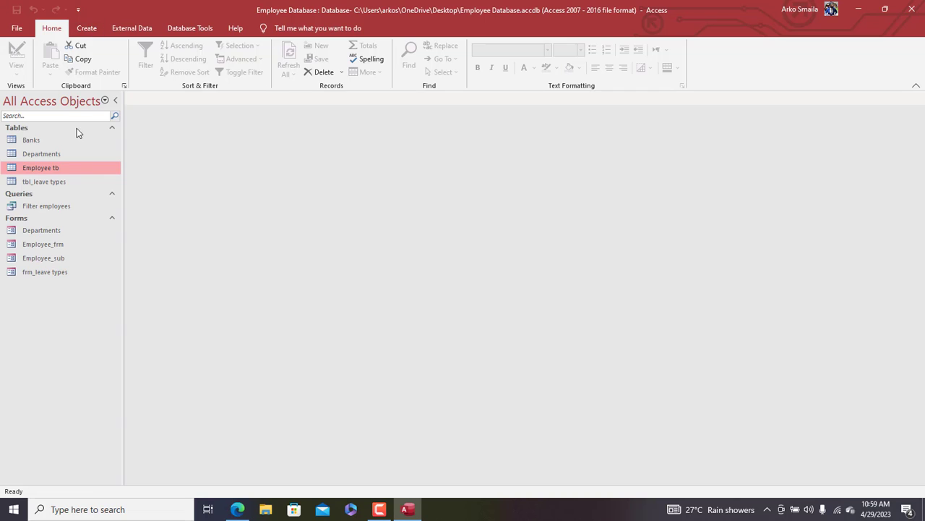
Step: Examine the EmpID field's data type in the design of the Employee tb table, and close the table
double_click(45, 169)
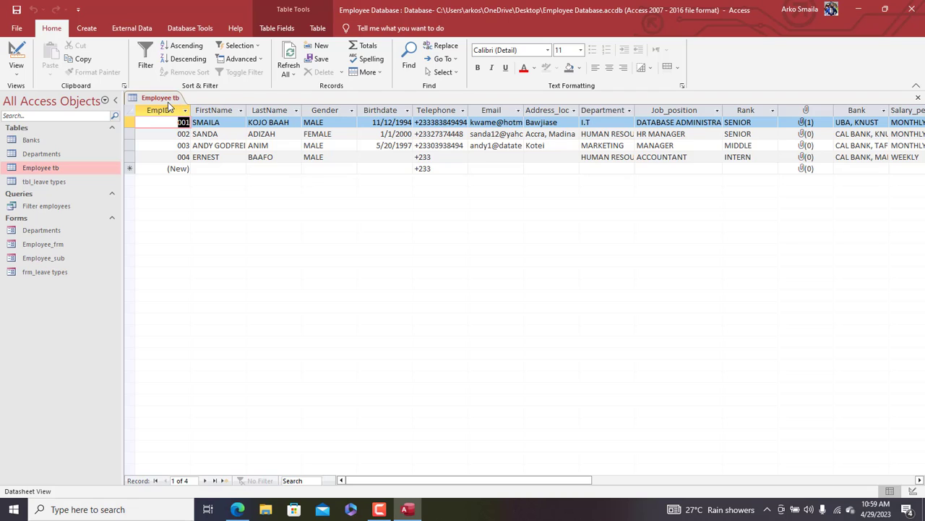
right_click(167, 102)
click(163, 102)
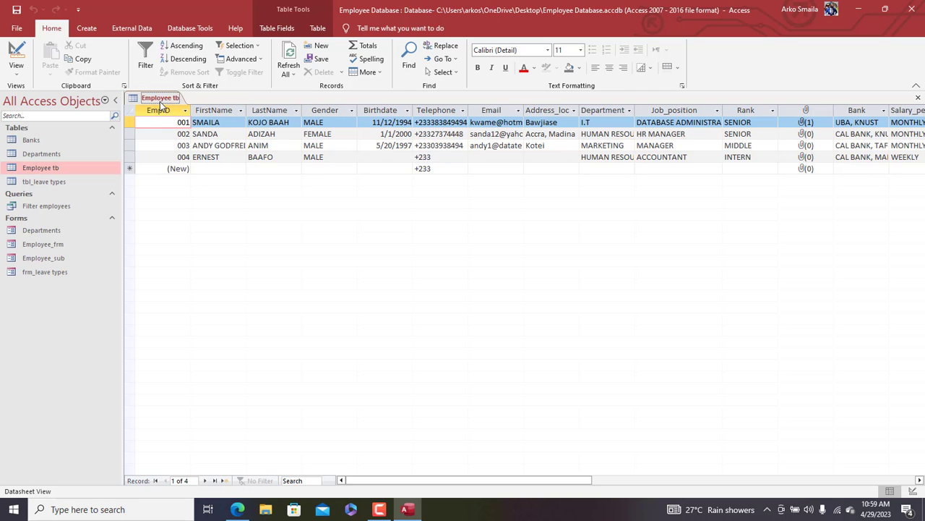
right_click(163, 99)
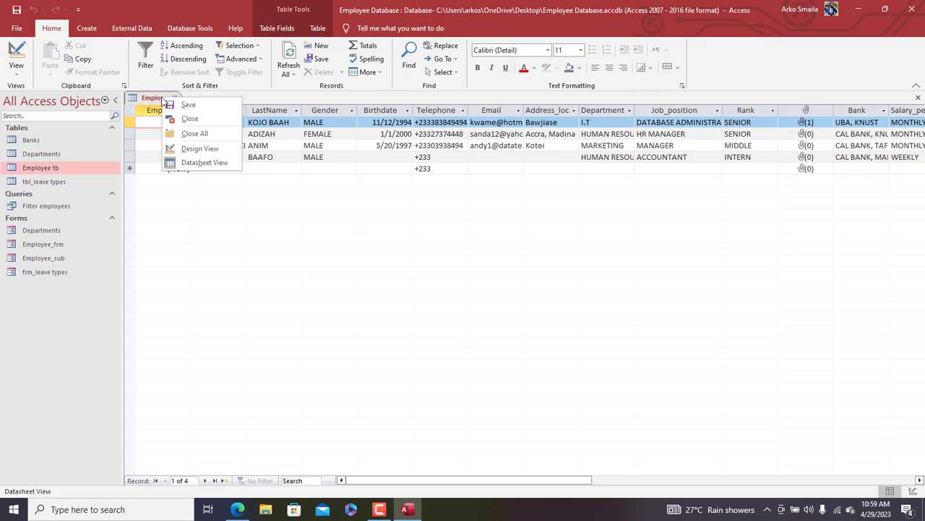
click(201, 146)
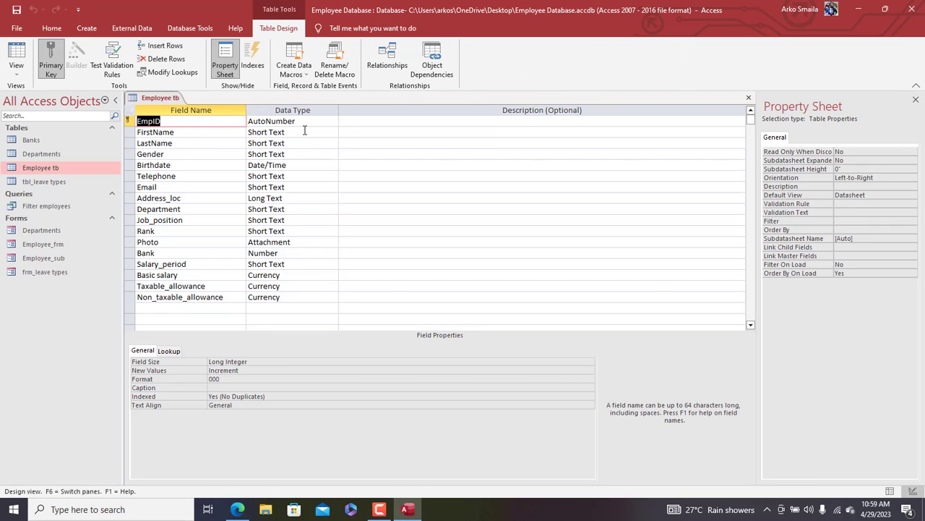
key(Tab)
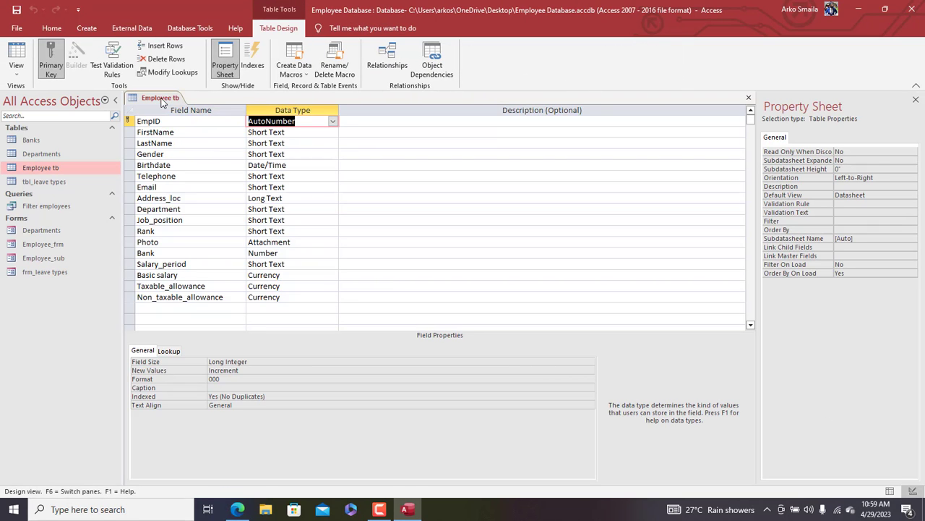
right_click(160, 99)
click(187, 133)
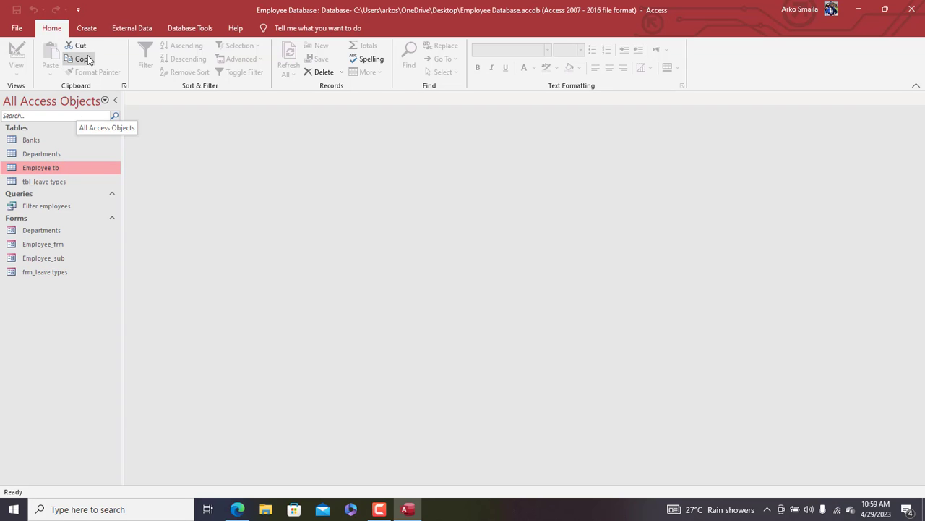
Step: Create a new table in Design View with a first field LeaveID of type AutoNumber
click(87, 29)
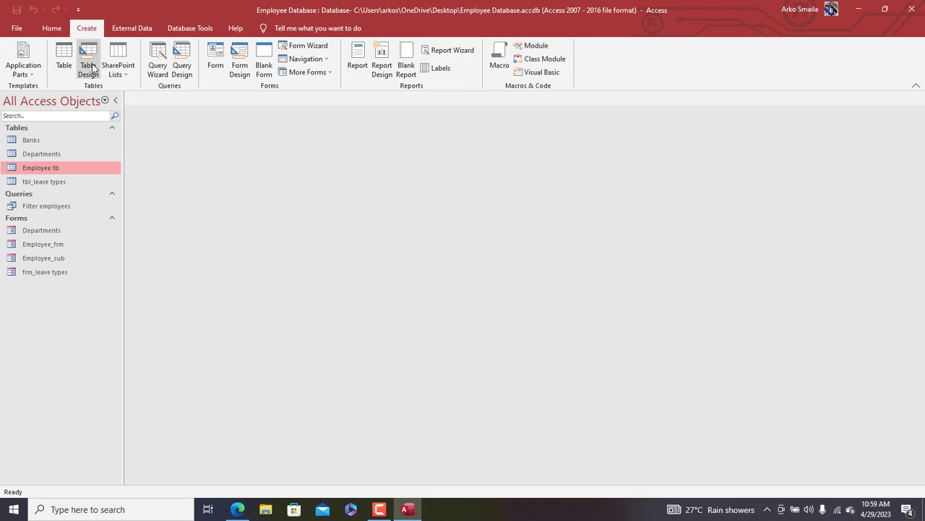
click(91, 63)
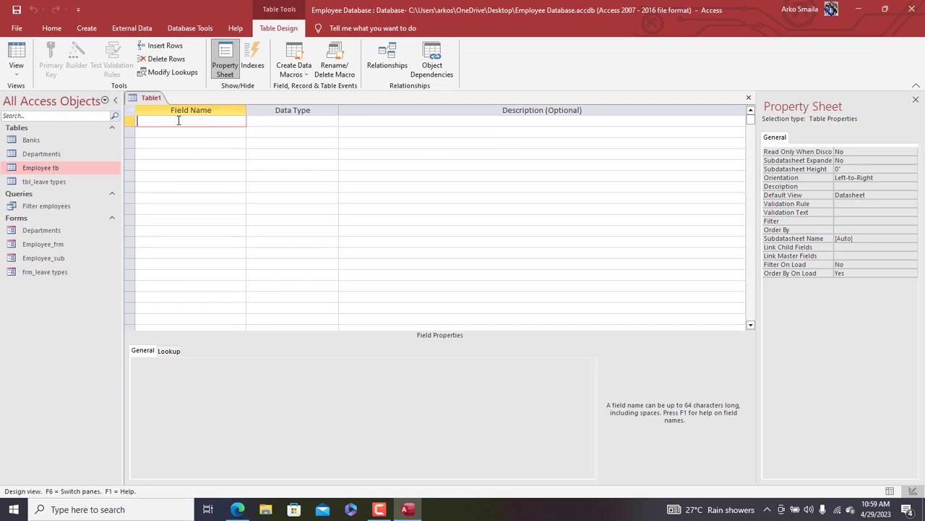
text(LeaveID)
key(Tab)
text(a)
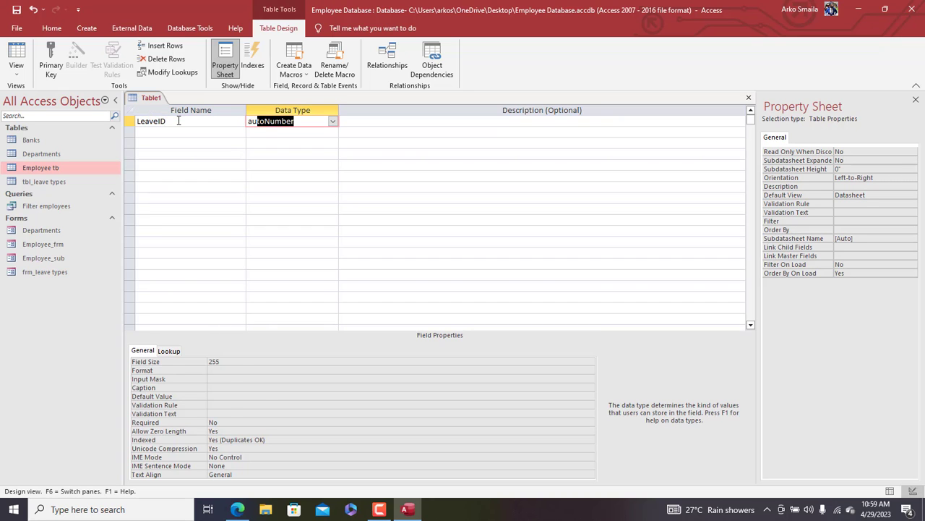
key(Tab)
Step: Set the LeaveID field's format to 000 and make it the primary key
click(275, 121)
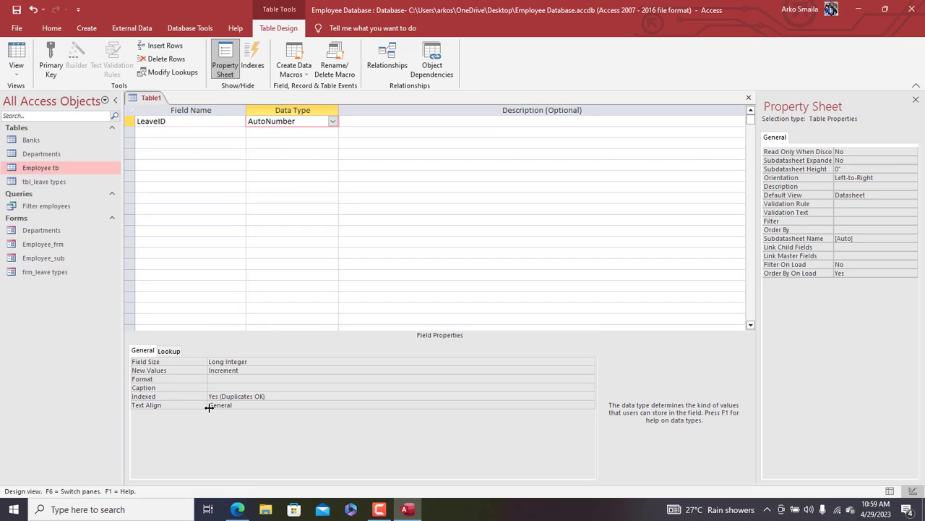
click(229, 379)
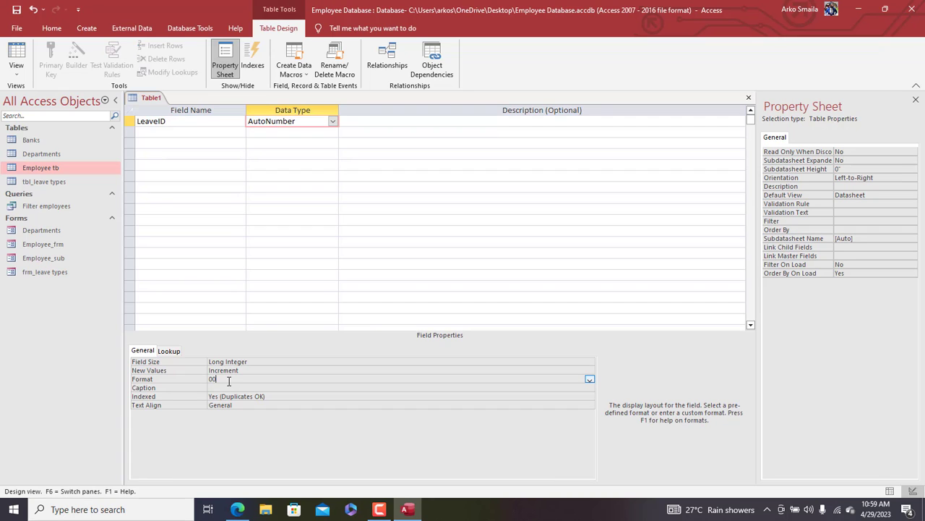
click(130, 119)
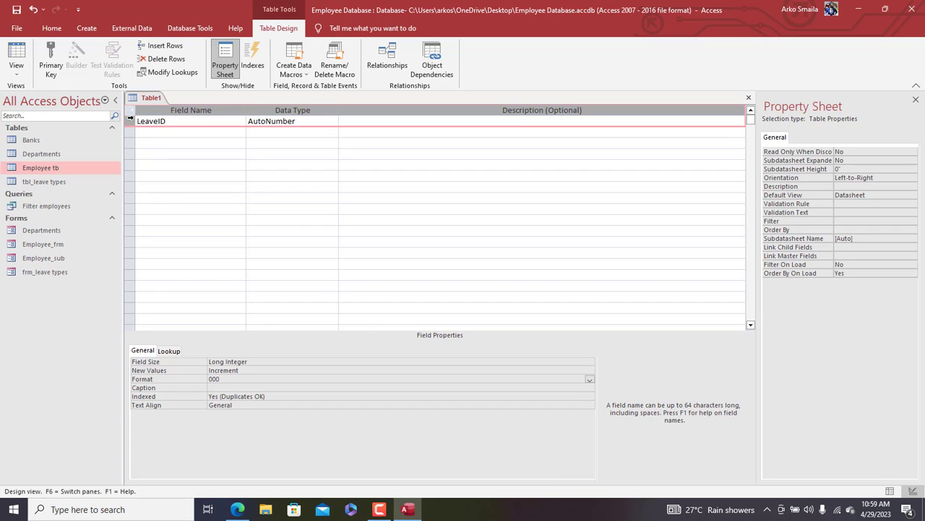
click(49, 63)
Step: Add a second field named EmployeeID with the Number data type
click(153, 134)
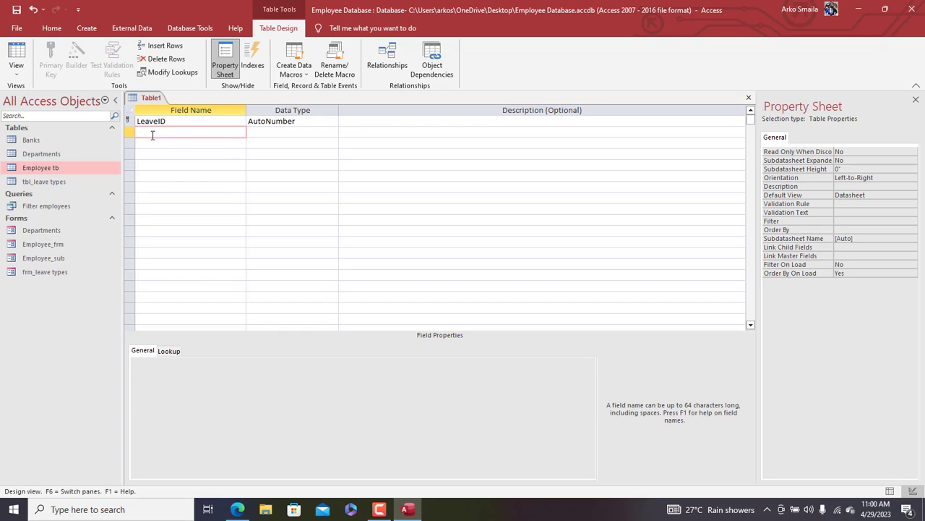
text(EmployeeID)
key(Tab)
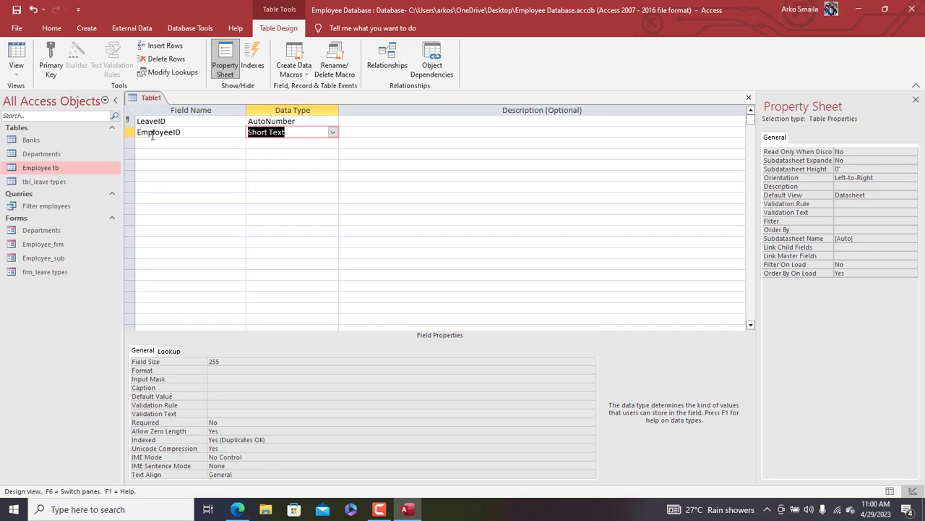
text(n)
key(Tab)
Step: Add a field named Start_date with the Date/Time data type below EmployeeID
click(157, 143)
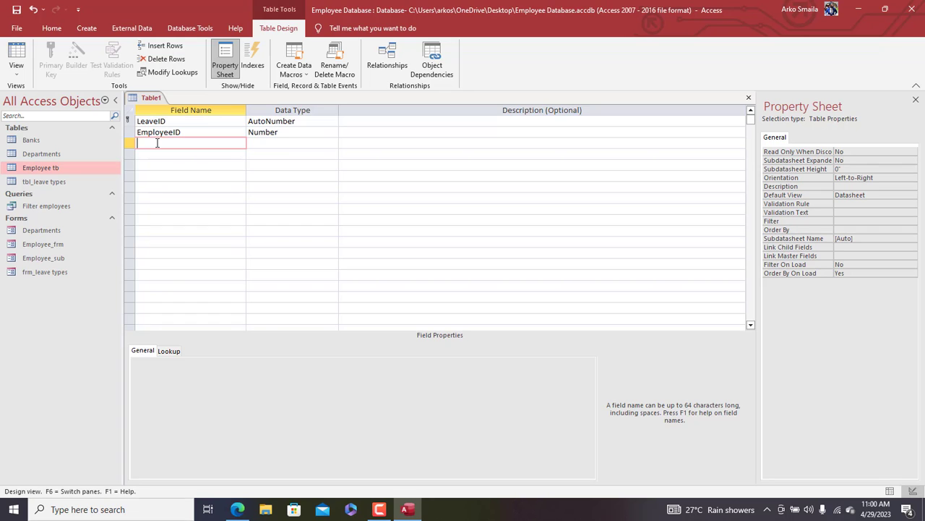
text(Leav)
key(BackSpace)
key(BackSpace)
key(BackSpace)
text(Start_date)
key(Tab)
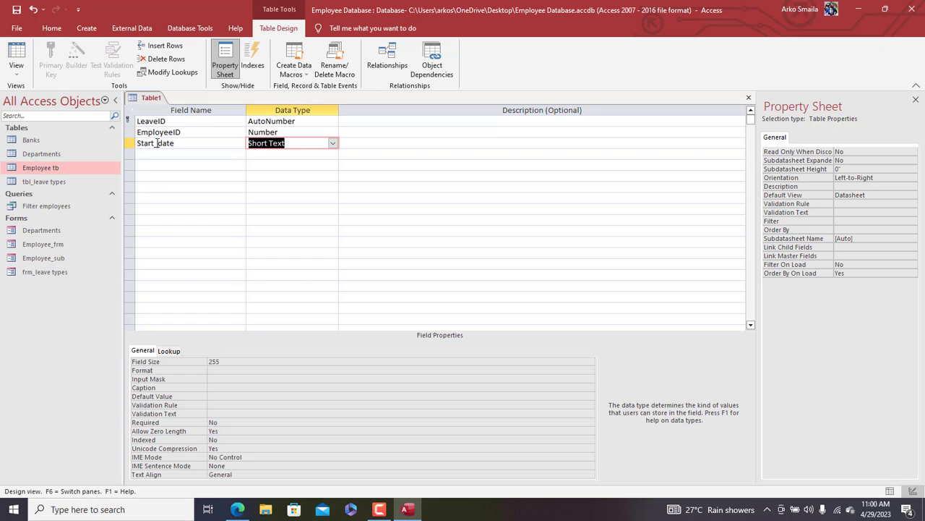
text(dat)
key(Tab)
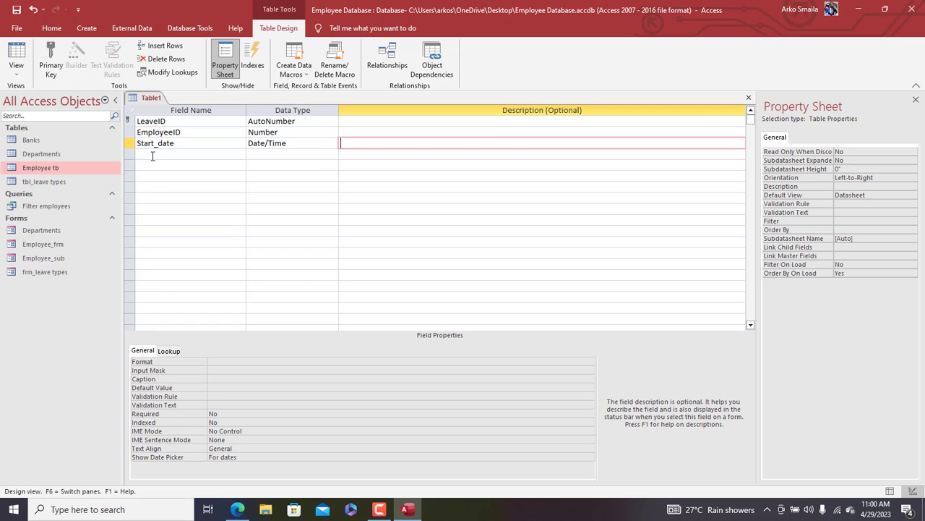
Step: Add a field named Due_date with the Date/Time data type below Start_date
click(150, 155)
text(Due)
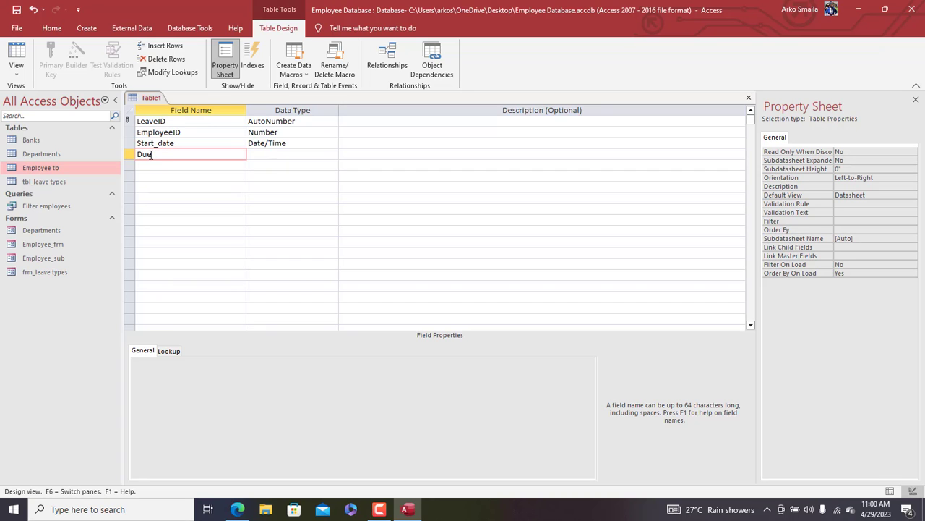
text(_date)
key(Tab)
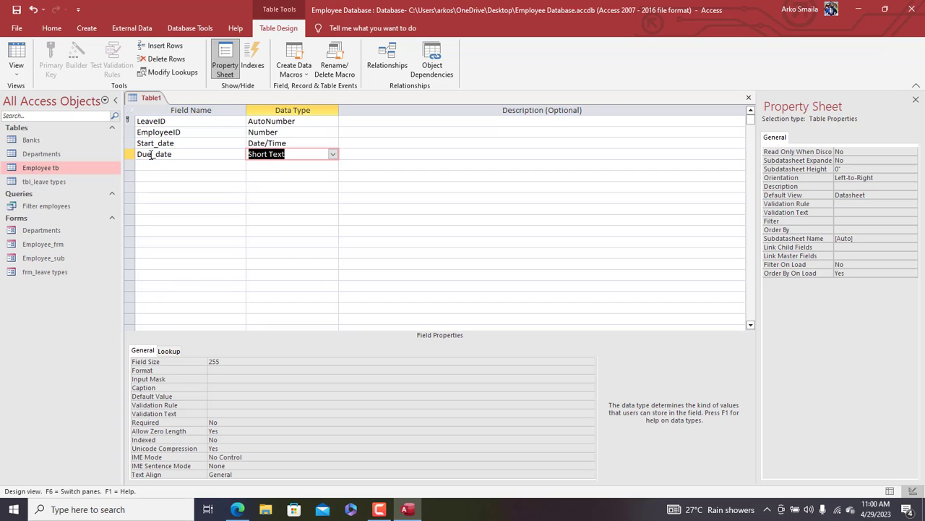
text(date/Time)
key(Tab)
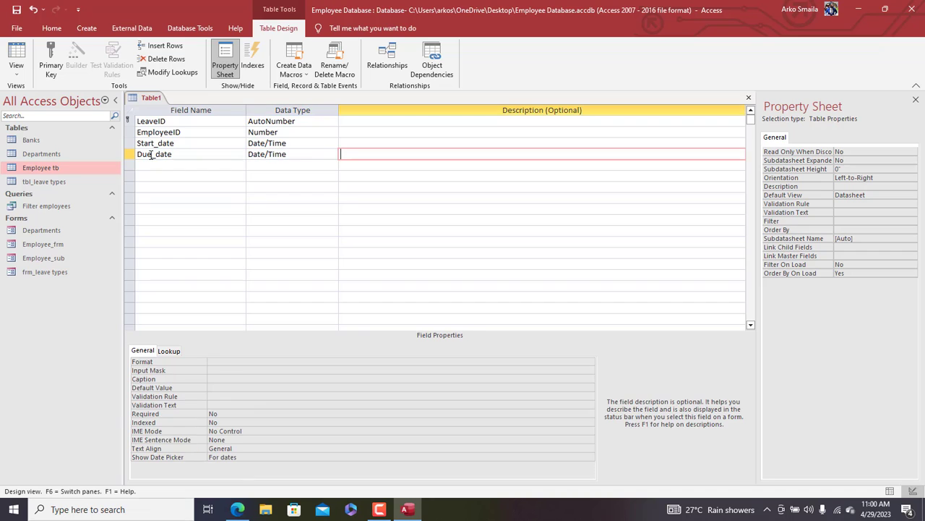
Step: Rename the Due_date field as End_date
click(153, 166)
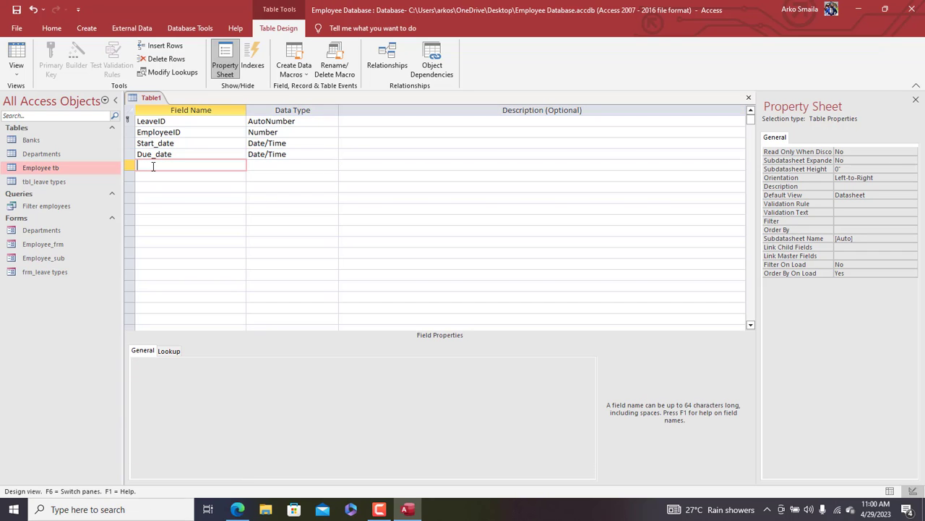
drag(153, 154, 133, 152)
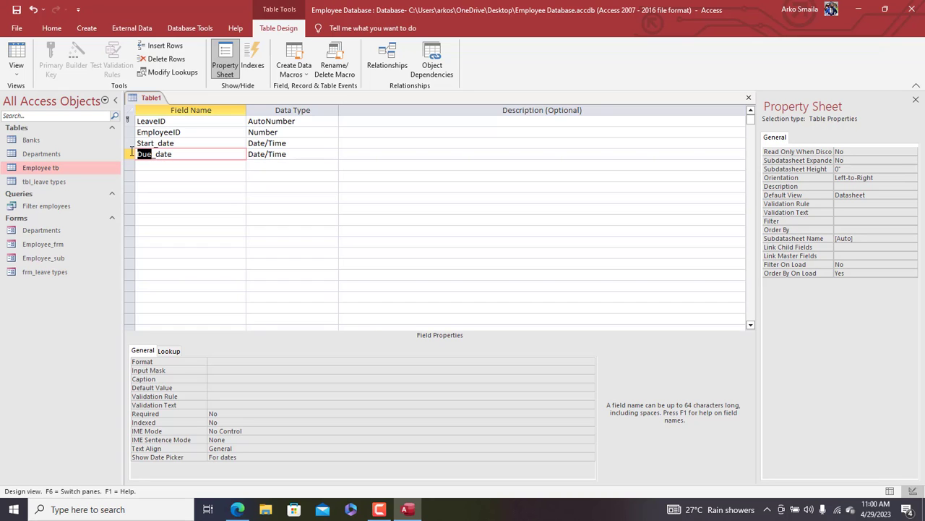
text(End)
key(Tab)
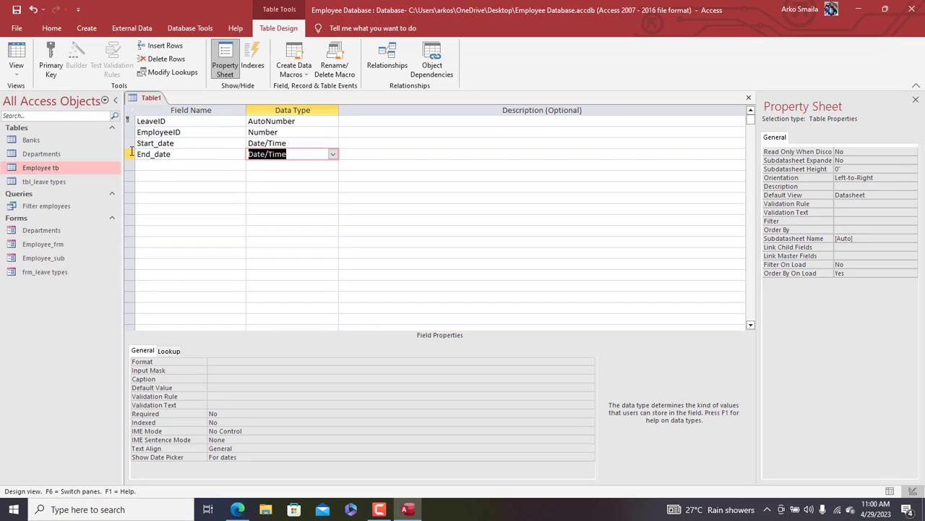
Step: Add a field named LeaveType below End_date
click(161, 166)
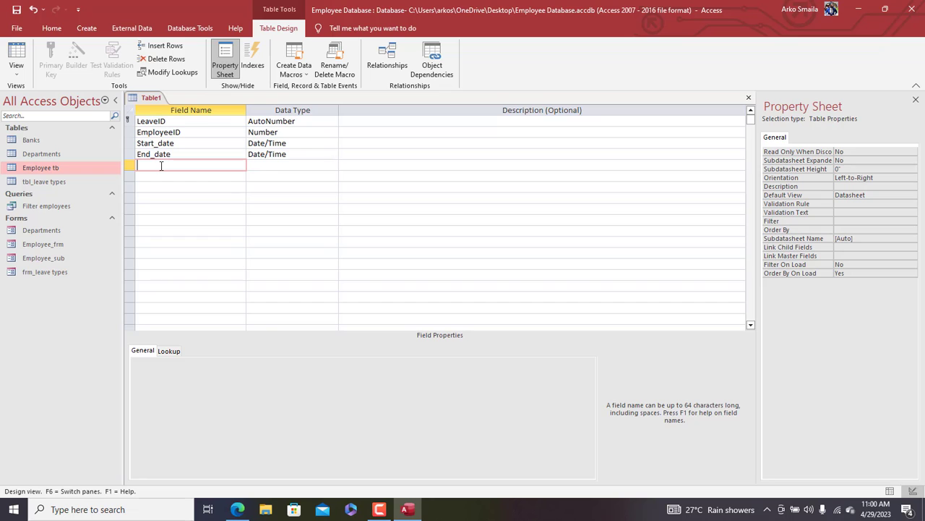
text(LeaveType)
key(Tab)
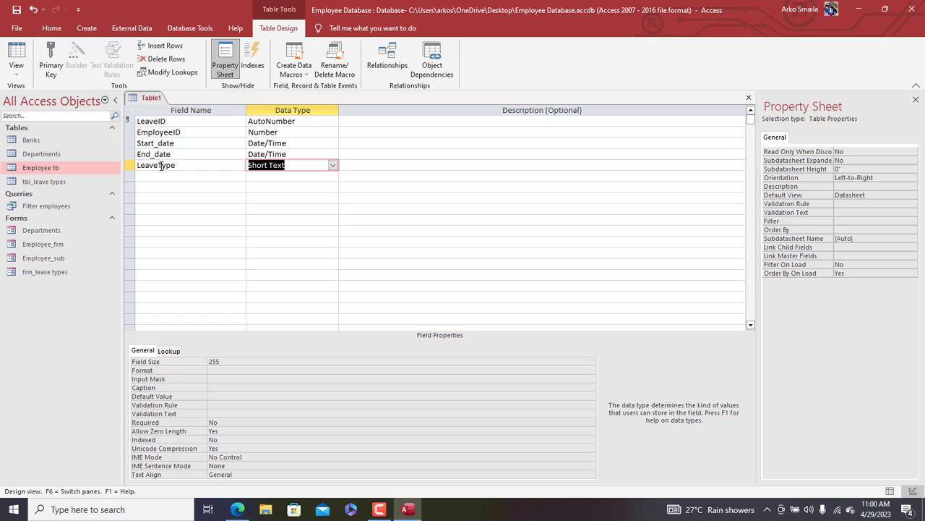
Step: Make LeaveType a lookup field with the Lookup Wizard, taking its values from the tbl_leave types table
click(333, 165)
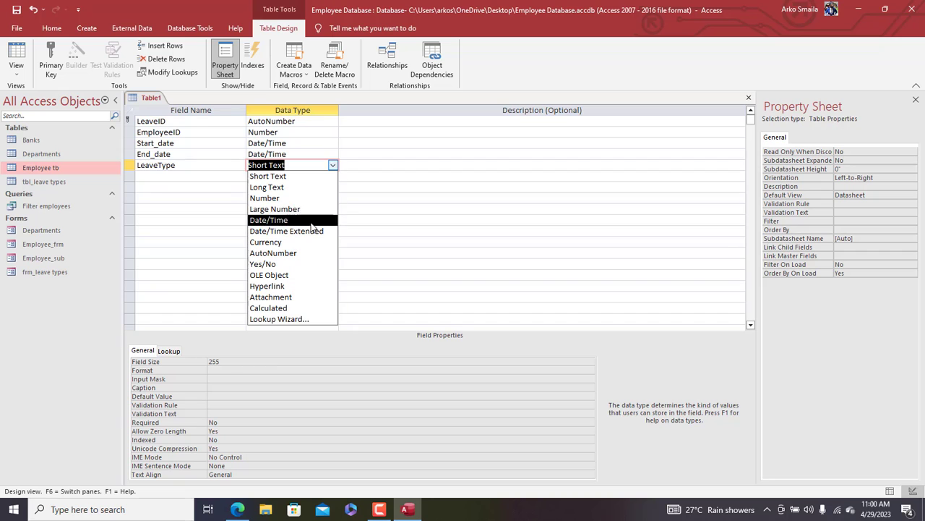
click(279, 319)
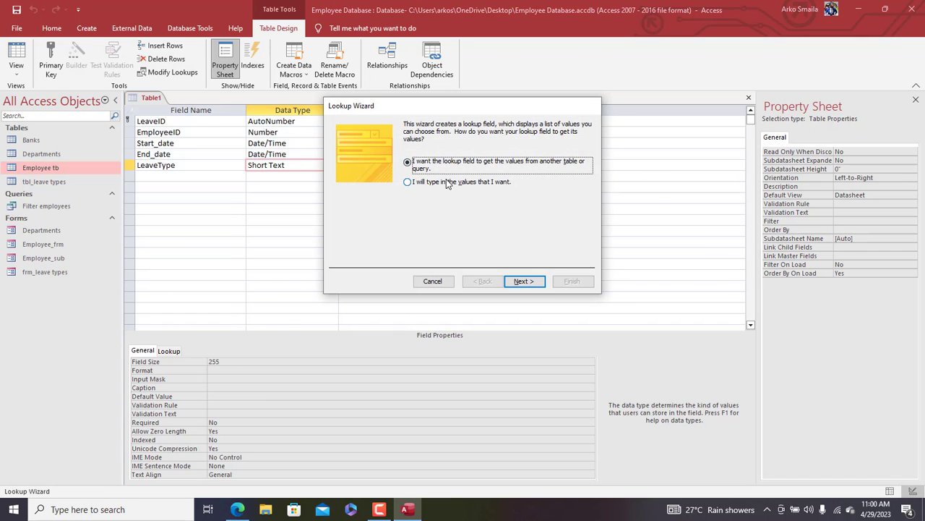
drag(434, 107, 463, 101)
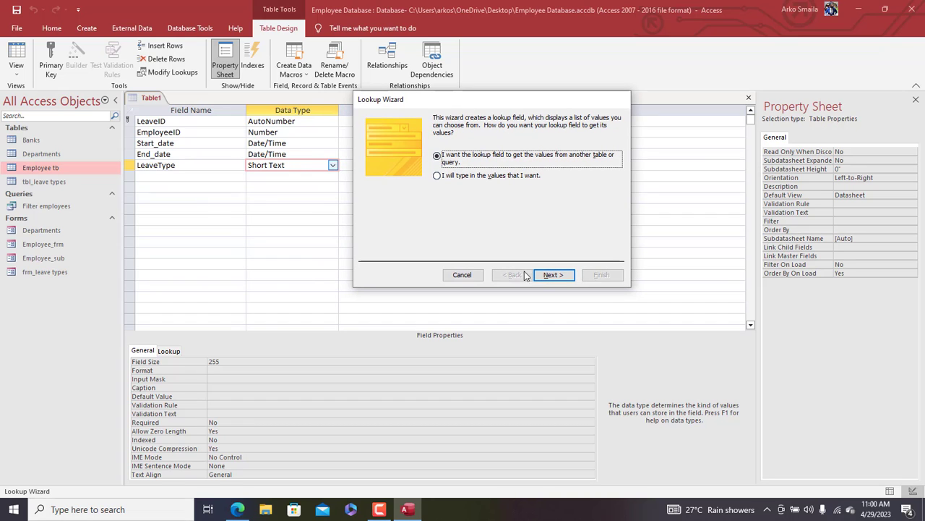
click(554, 275)
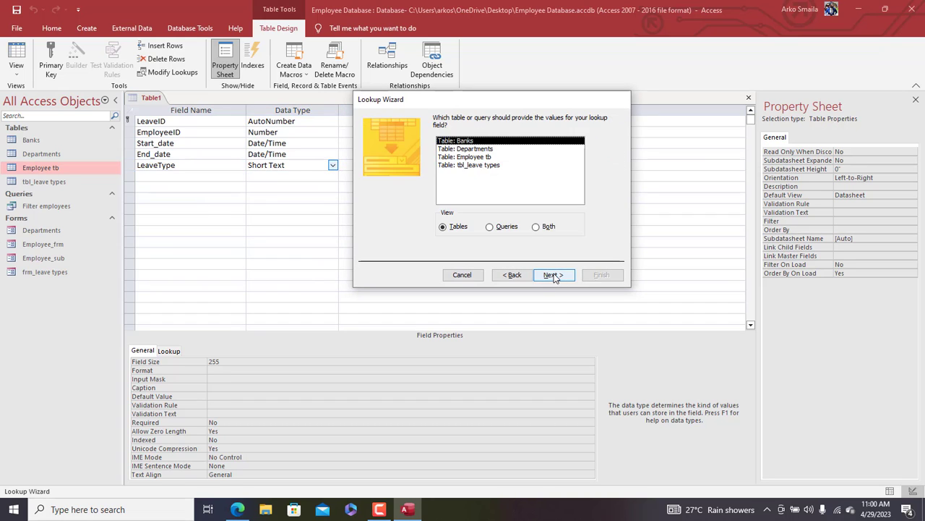
click(485, 167)
double_click(485, 166)
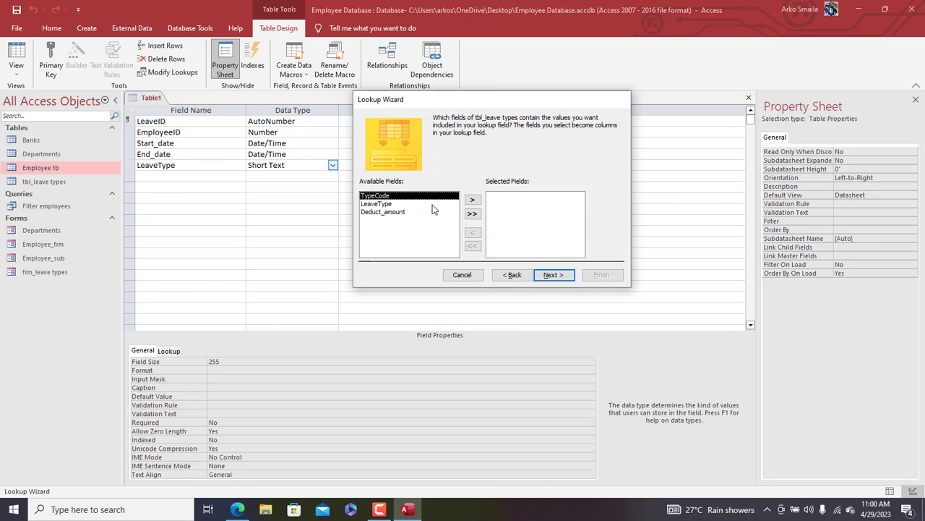
Step: Include the LeaveType field in the lookup, sort it ascending by TypeCode and keep the key column hidden
double_click(383, 205)
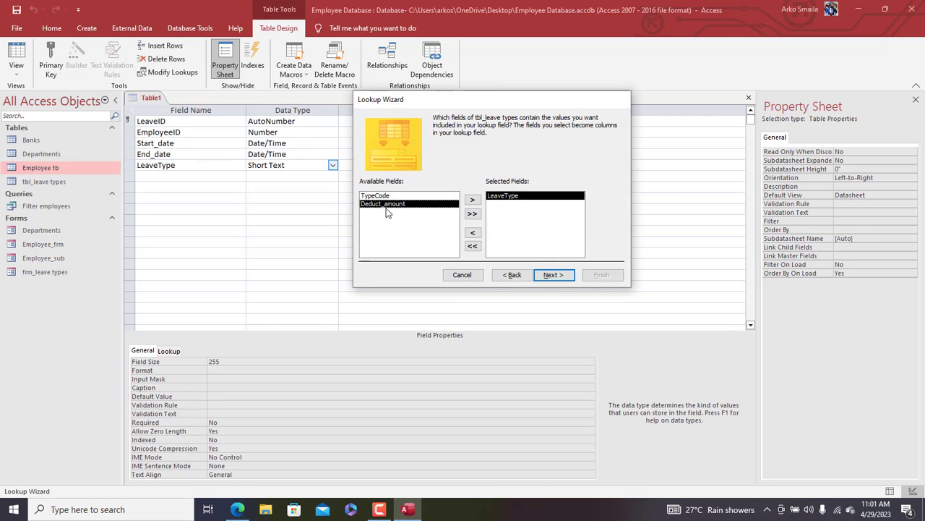
click(554, 275)
click(454, 156)
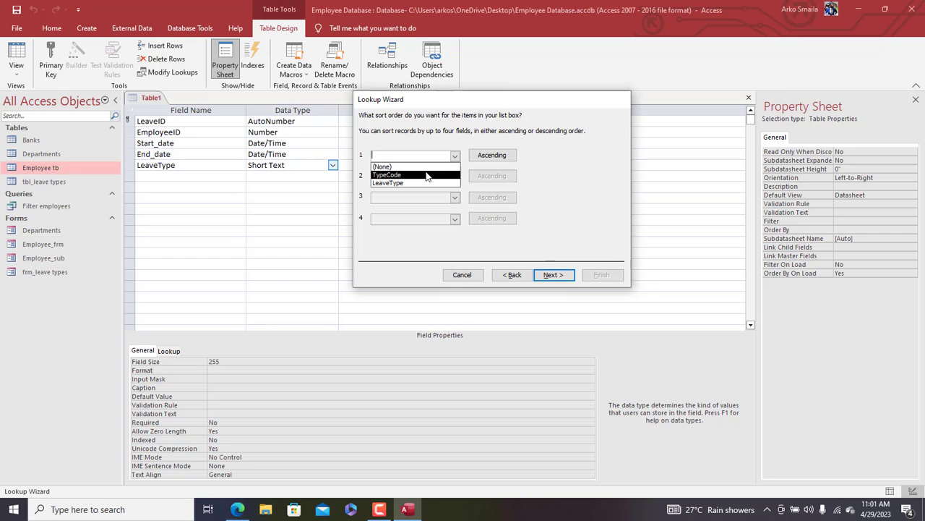
click(426, 176)
click(555, 275)
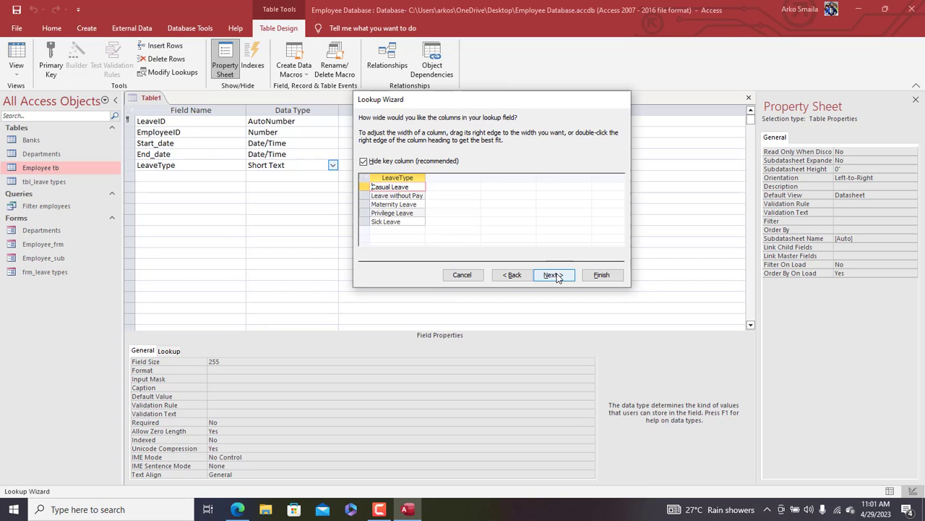
click(554, 275)
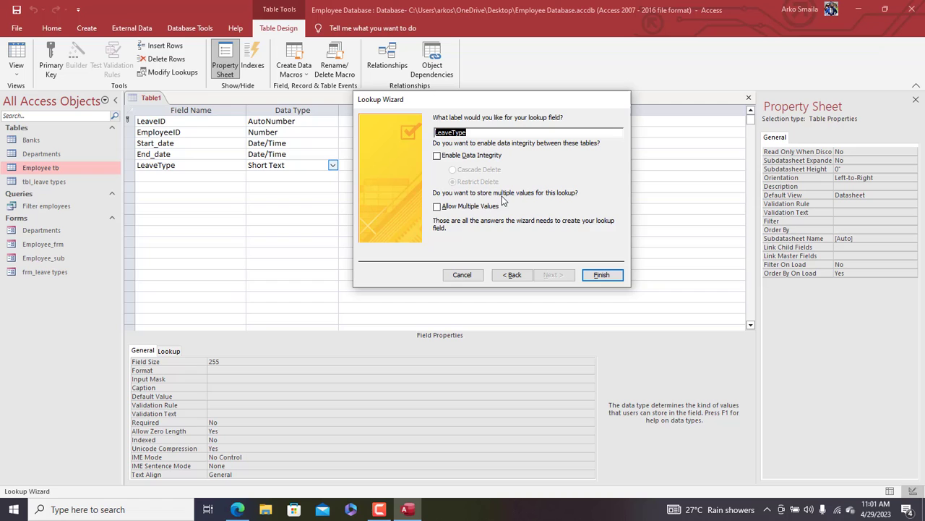
Step: Enable data integrity with Restrict Delete for the LeaveType lookup and finish the wizard
click(450, 156)
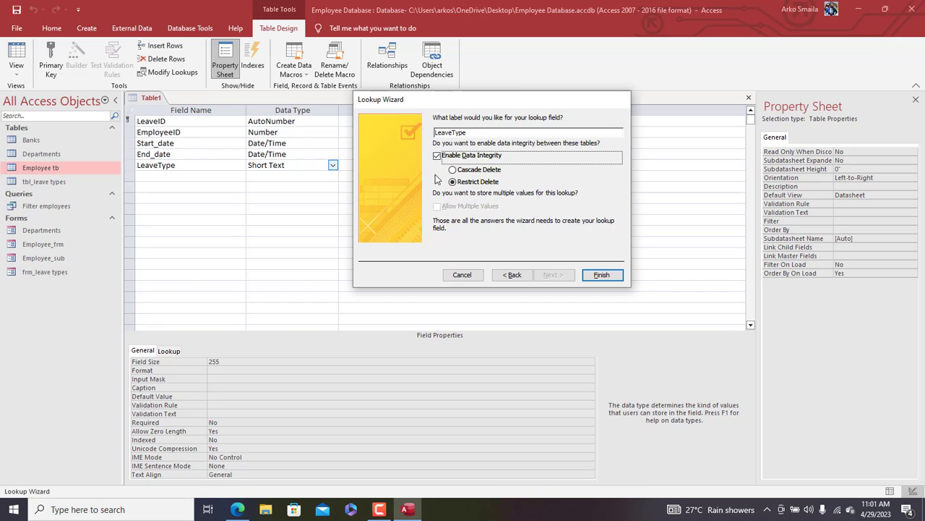
drag(473, 100, 472, 99)
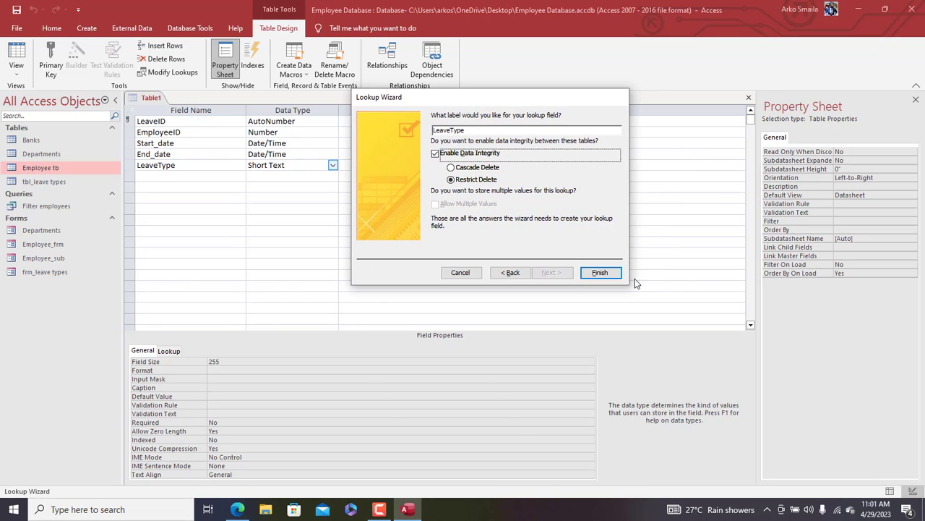
click(600, 273)
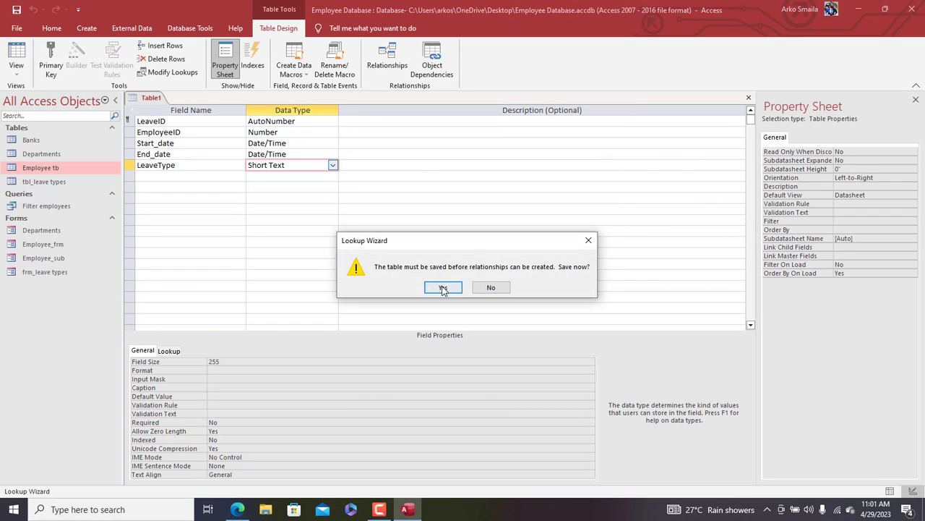
Step: Save the new table as tbl Leave tracker so the lookup relationship can be created
click(443, 289)
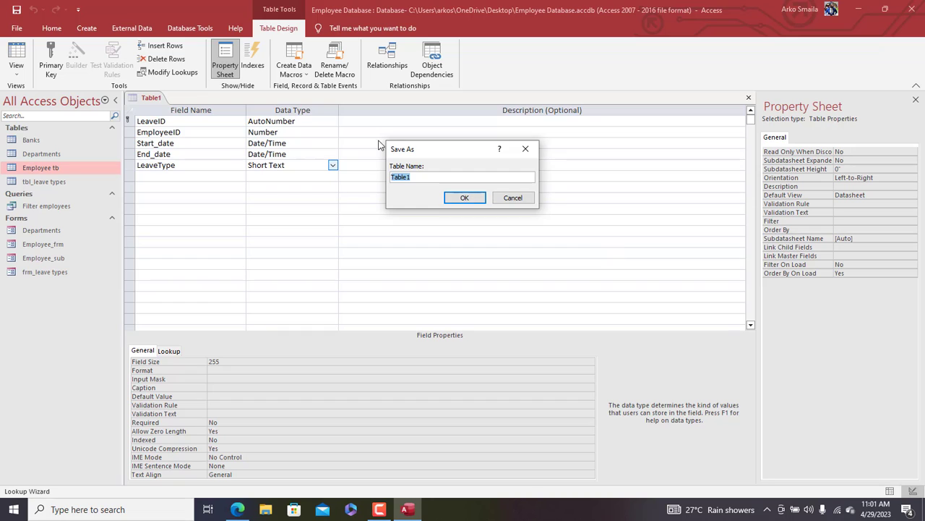
mouse_move(408, 151)
mouse_down()
mouse_move(389, 154)
mouse_move(410, 158)
mouse_up()
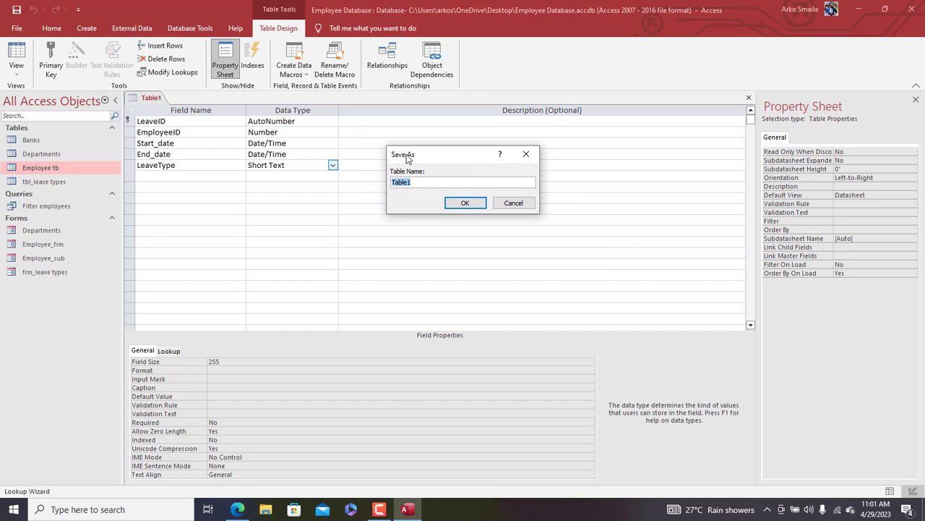
text(L)
text(tbl Leave )
text(tracker)
key(Return)
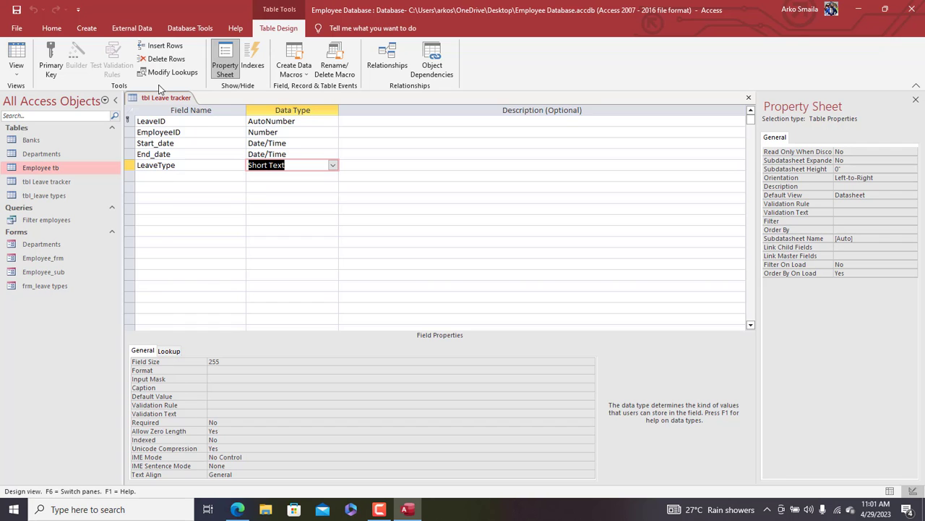
Step: Widen the LeaveType column in Datasheet View and check the choices in its lookup list
click(17, 49)
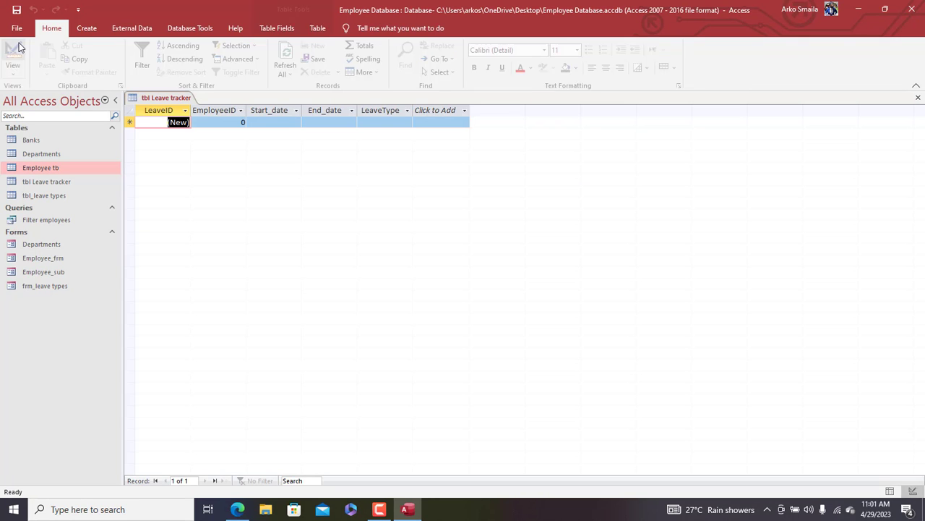
click(407, 121)
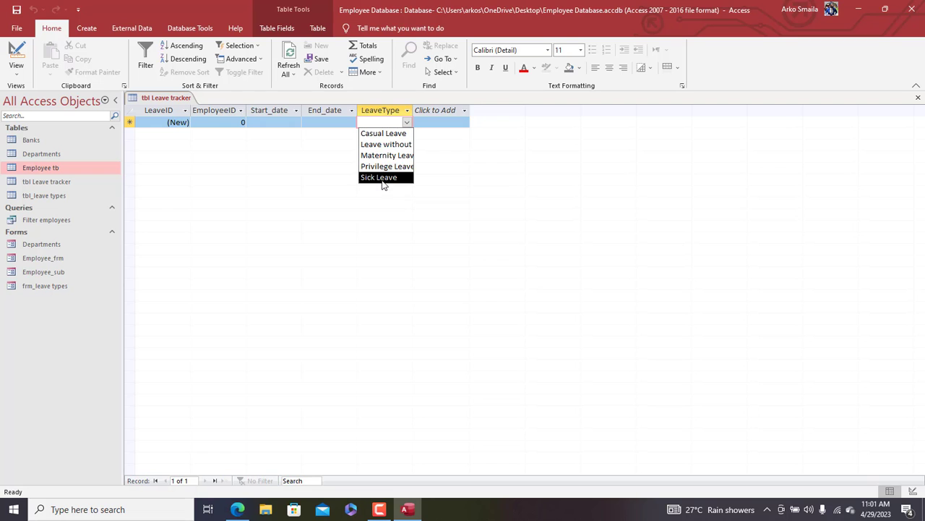
drag(413, 110, 429, 110)
click(410, 122)
click(415, 122)
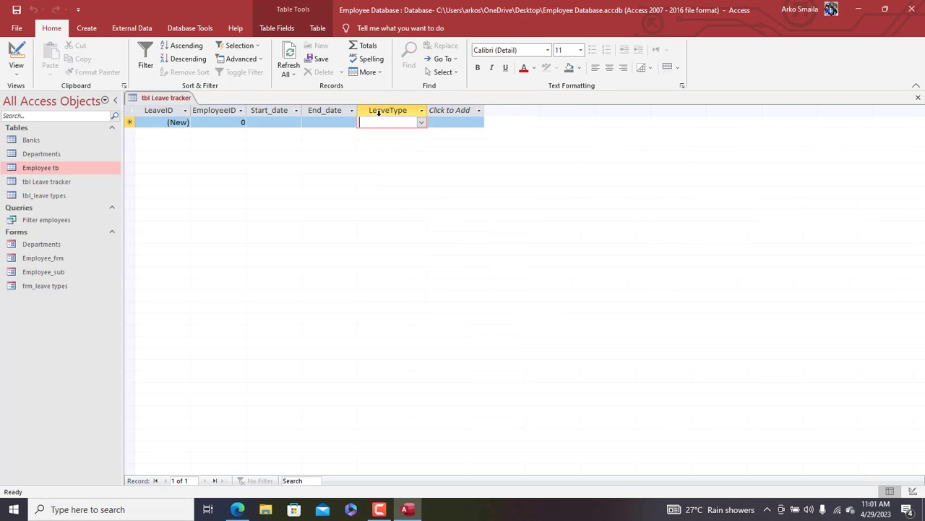
click(422, 122)
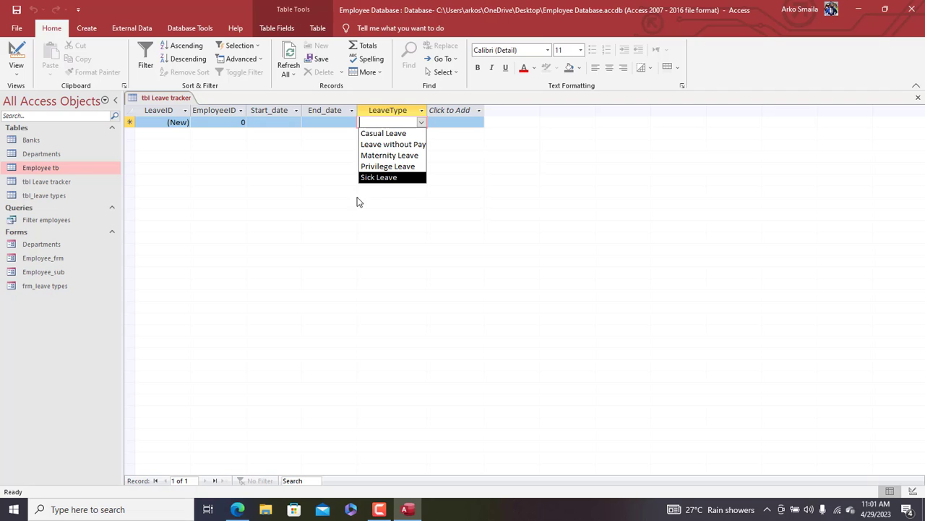
key(Up)
key(Up)
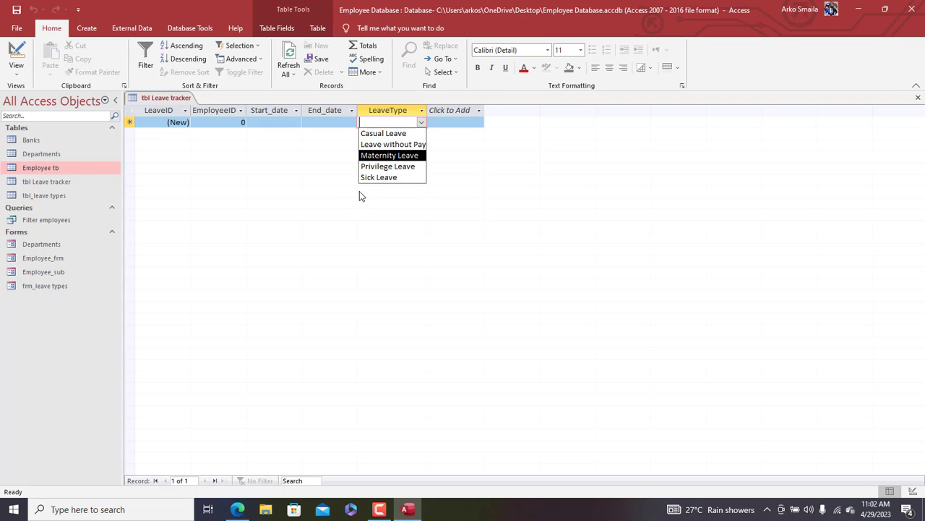
Step: In Design View, set the LeaveType field's List Items Edit Form to frm_leave types
right_click(183, 98)
click(214, 152)
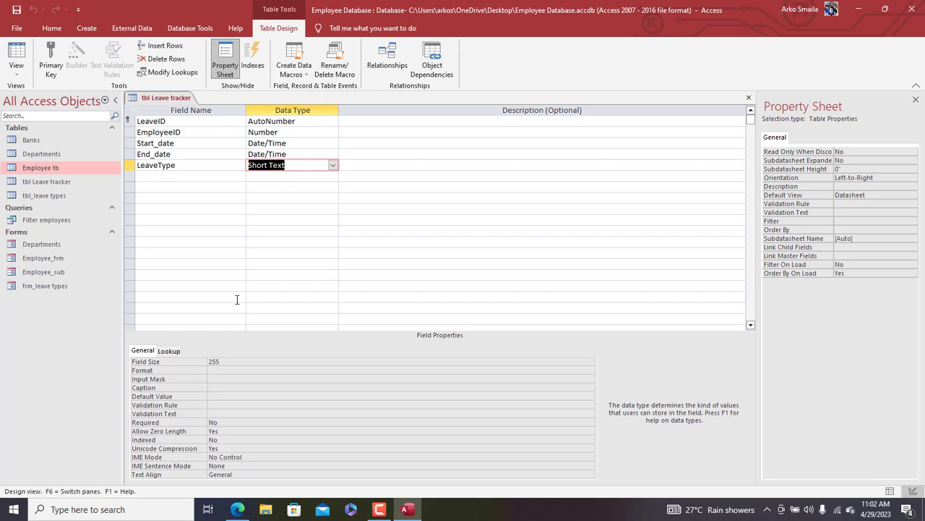
click(171, 351)
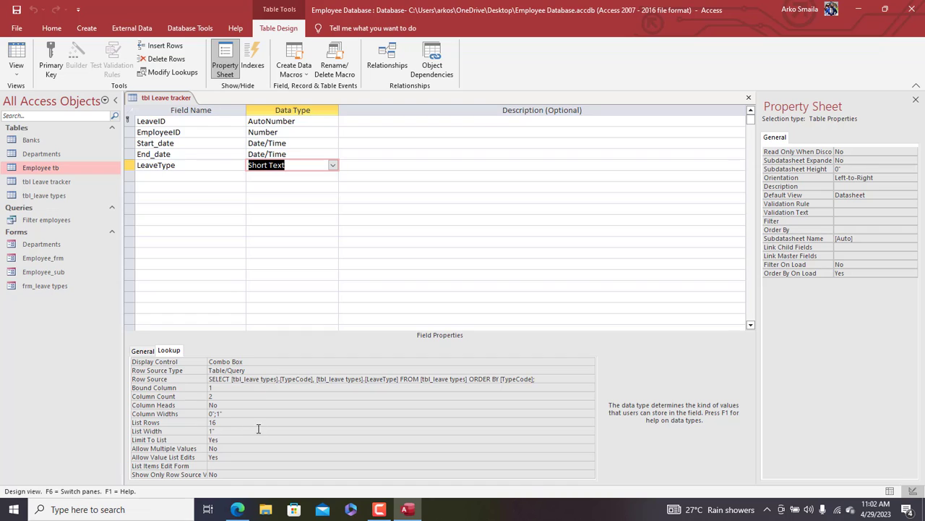
click(220, 467)
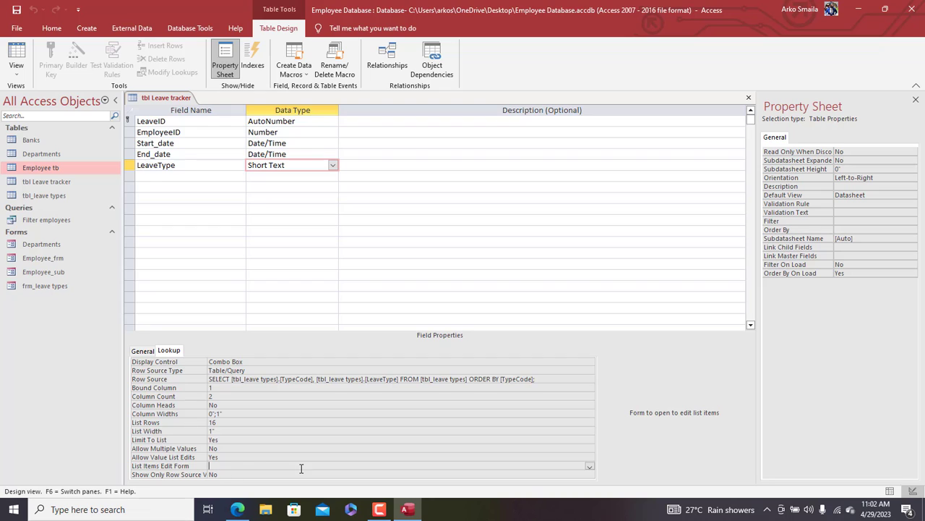
click(590, 467)
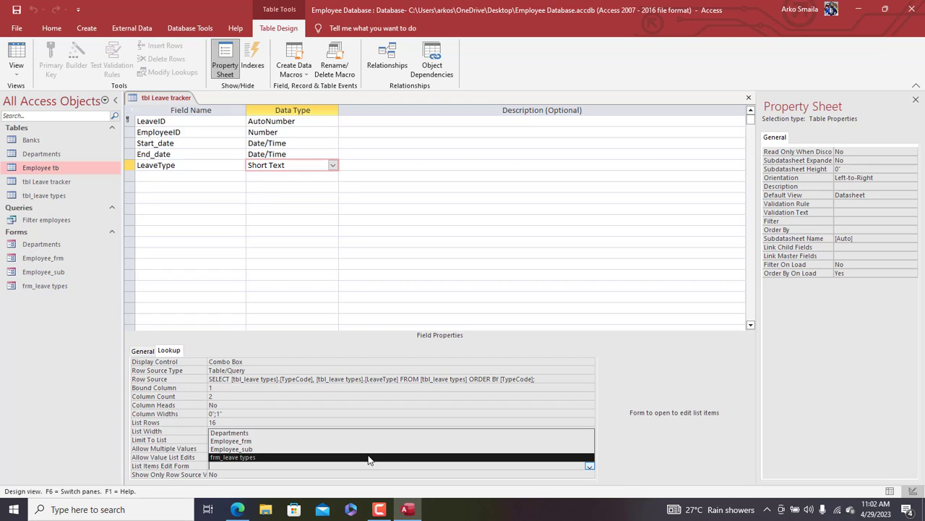
click(368, 457)
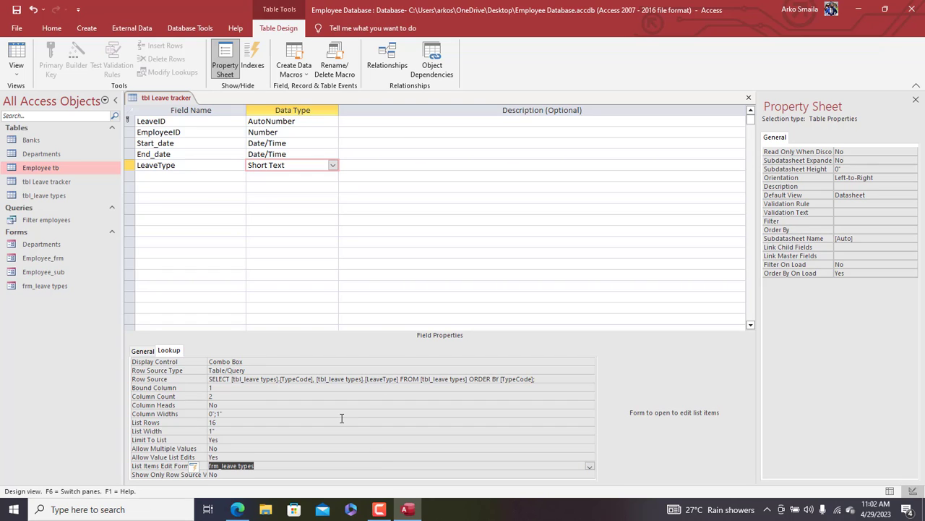
Step: In Datasheet View, open the leave types edit form from the LeaveType lookup list to test it, and close it again
right_click(174, 99)
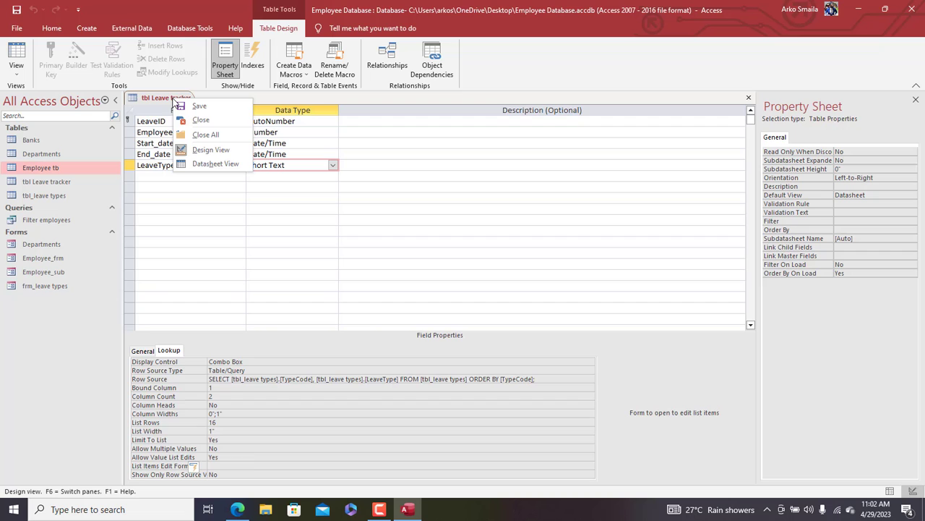
click(200, 164)
click(420, 123)
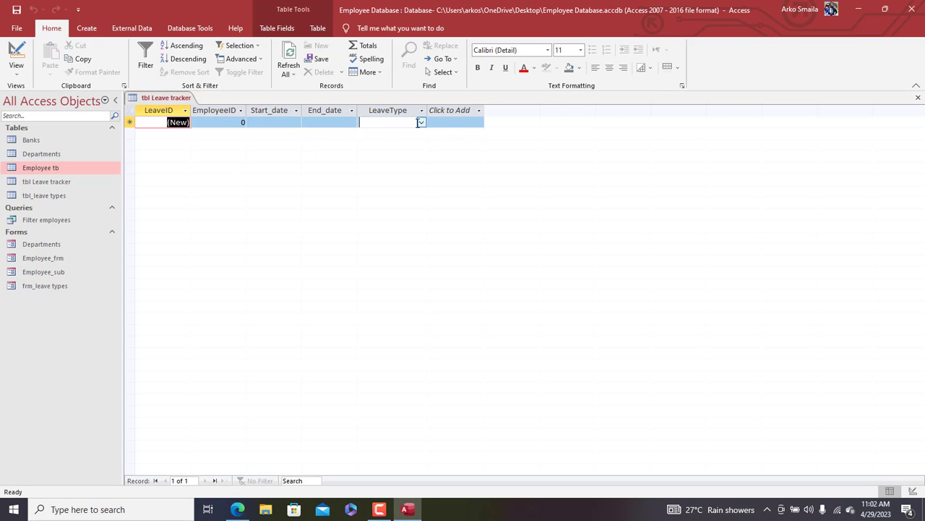
click(420, 124)
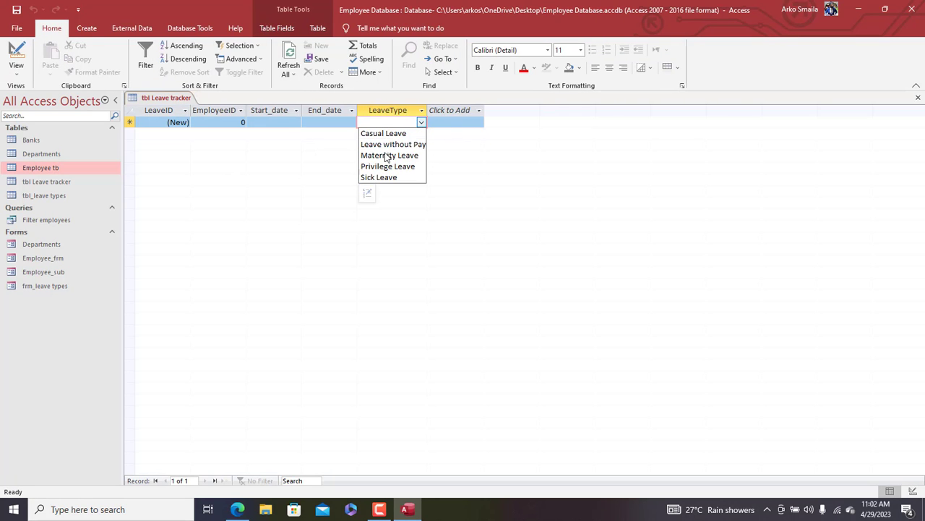
click(366, 194)
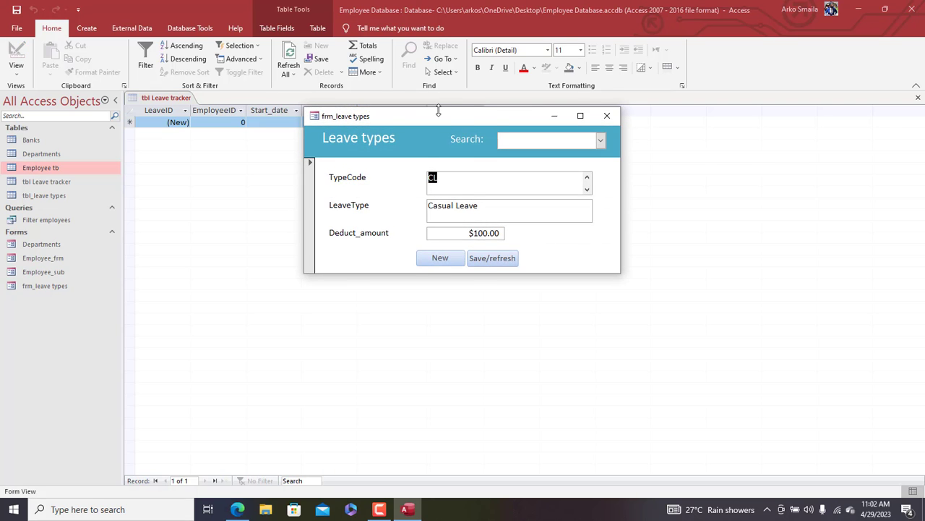
drag(438, 110, 403, 159)
click(570, 156)
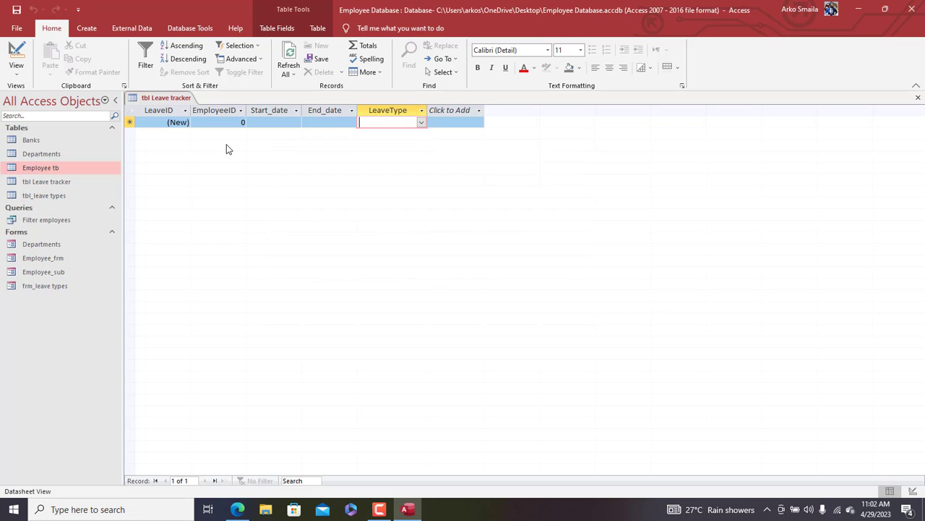
Step: Add a Reason field with the Long Text data type in Design View and return the table to Datasheet View
right_click(172, 99)
click(197, 145)
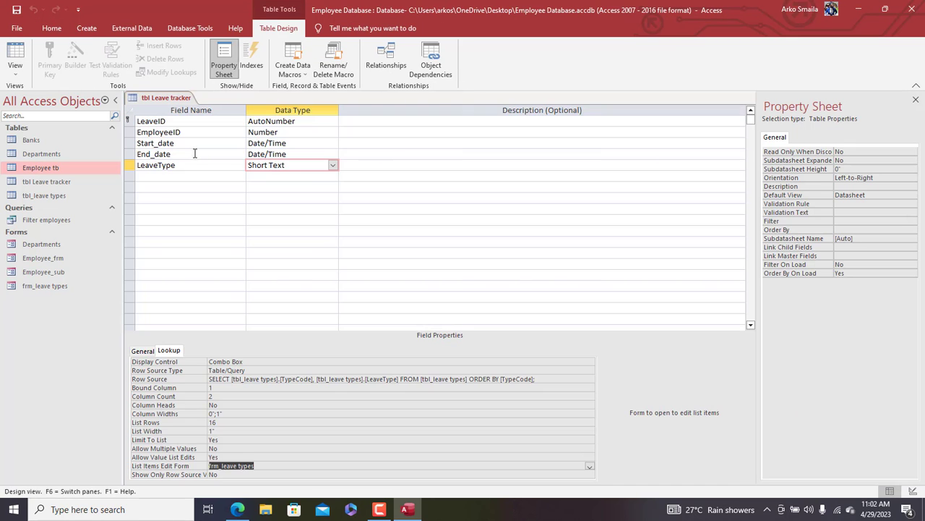
click(180, 176)
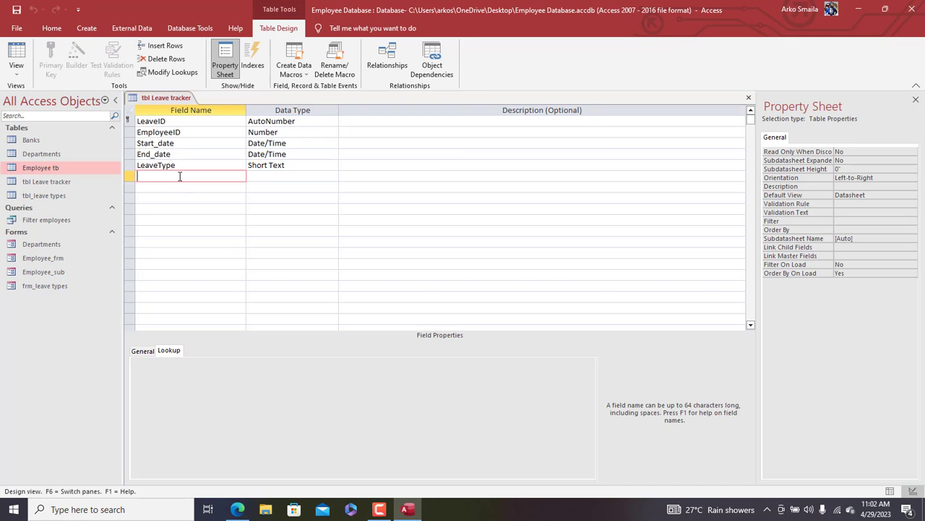
text(Reason)
key(Tab)
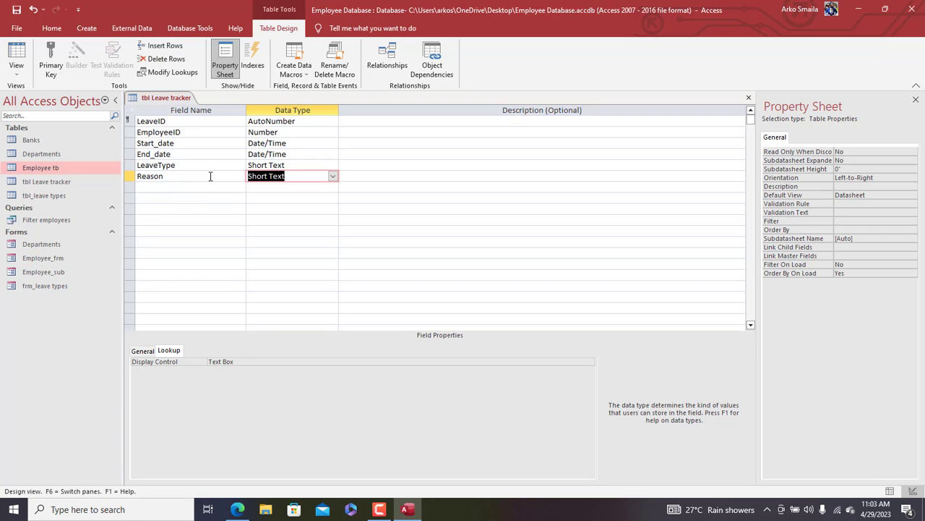
click(333, 176)
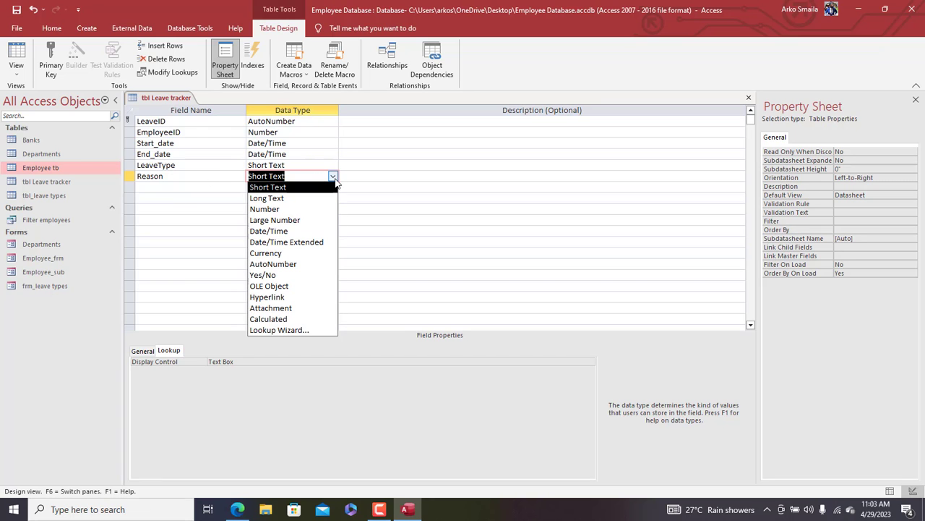
click(292, 198)
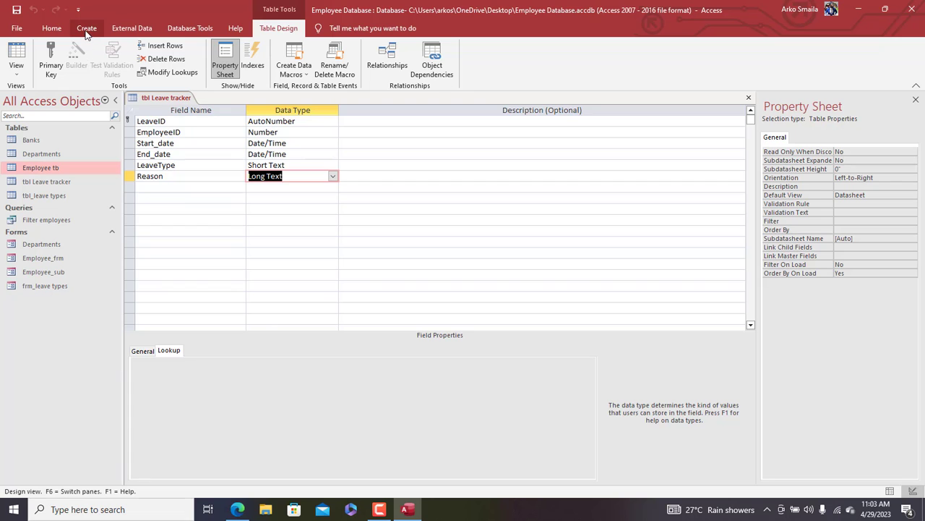
click(15, 57)
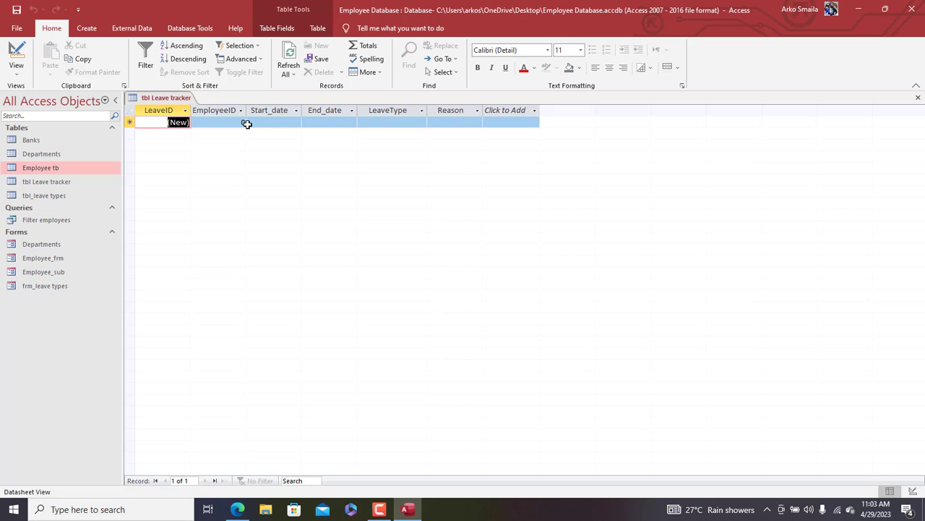
drag(225, 122, 278, 120)
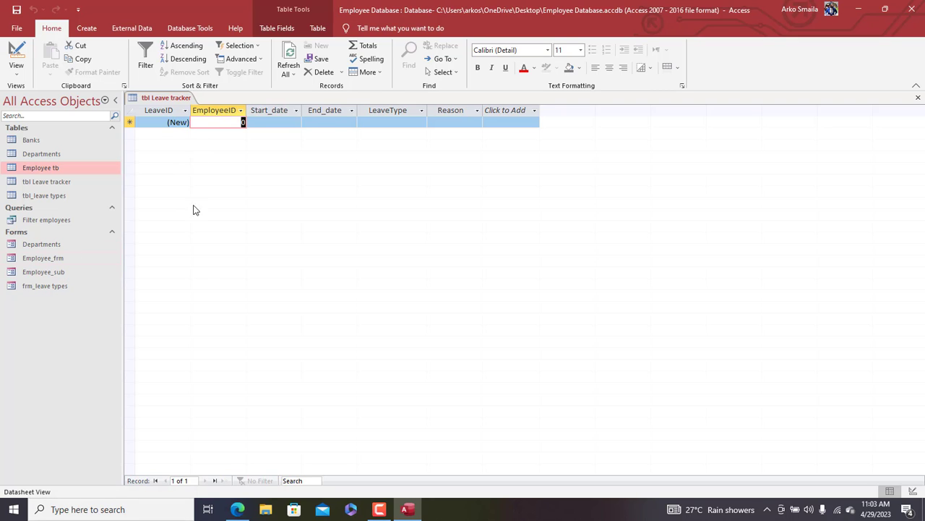
Step: Create a columnar form from all fields of tbl Leave tracker with the Form Wizard, titled frm Leave tracking sub
click(88, 29)
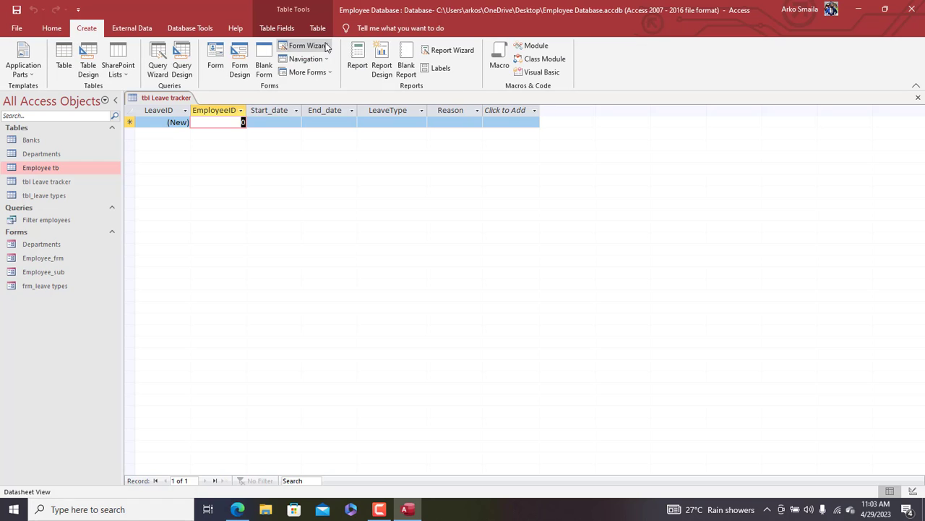
click(308, 46)
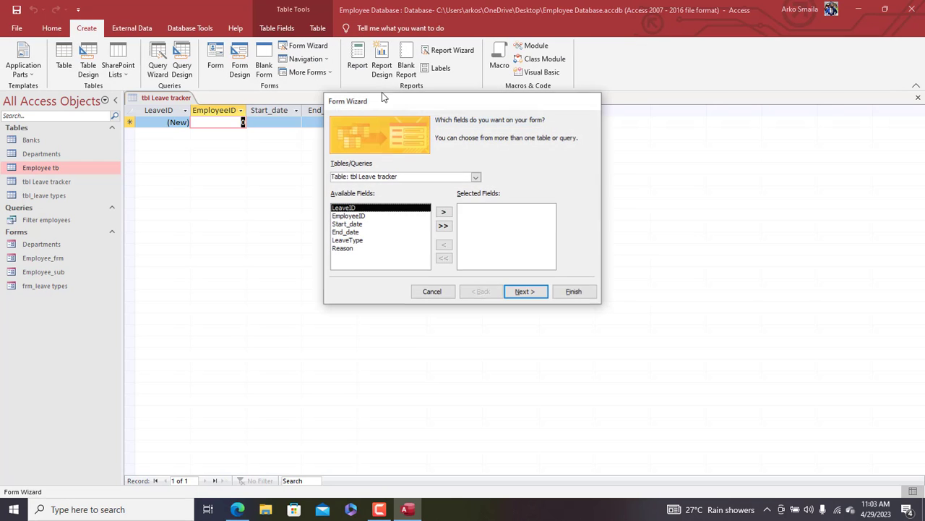
click(444, 226)
click(520, 289)
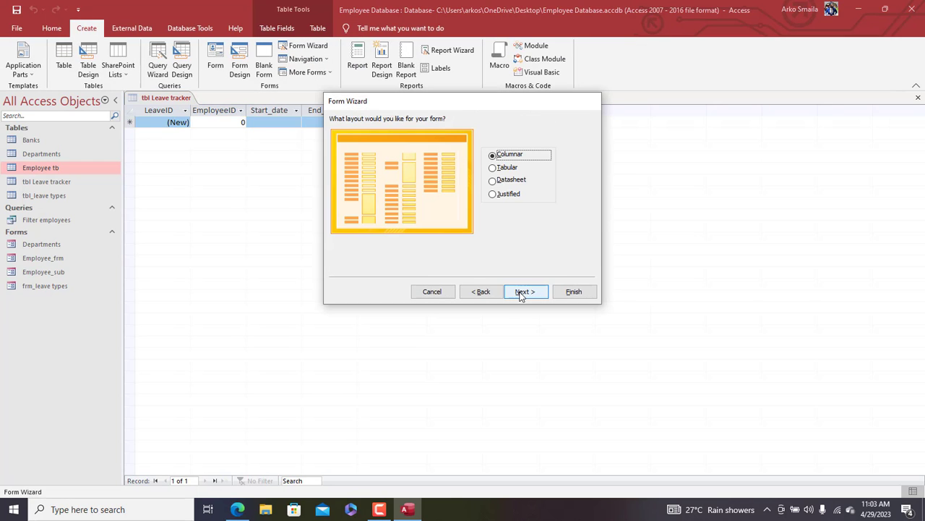
click(525, 291)
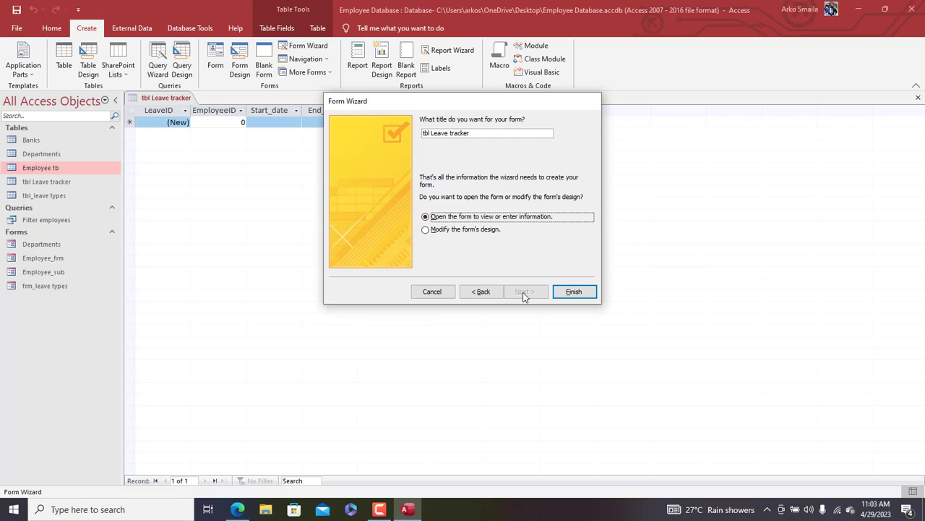
drag(506, 134, 381, 119)
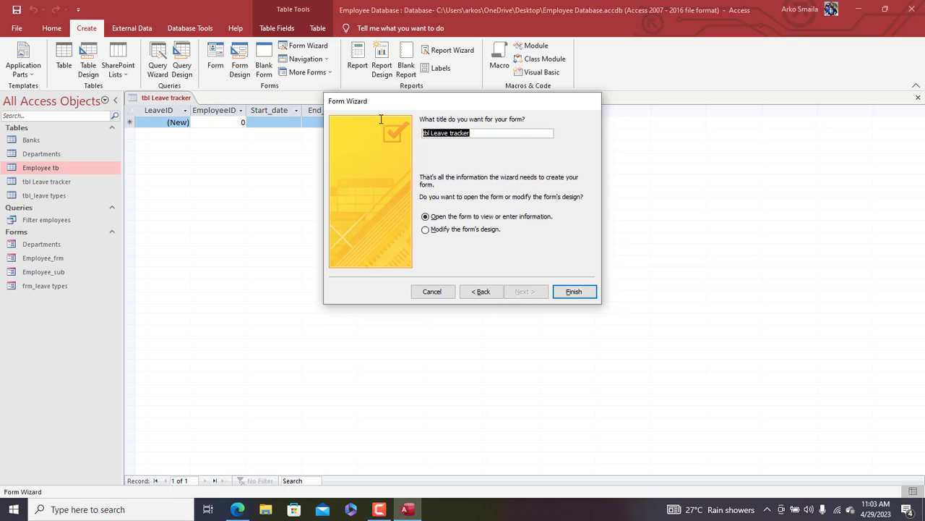
text(frm)
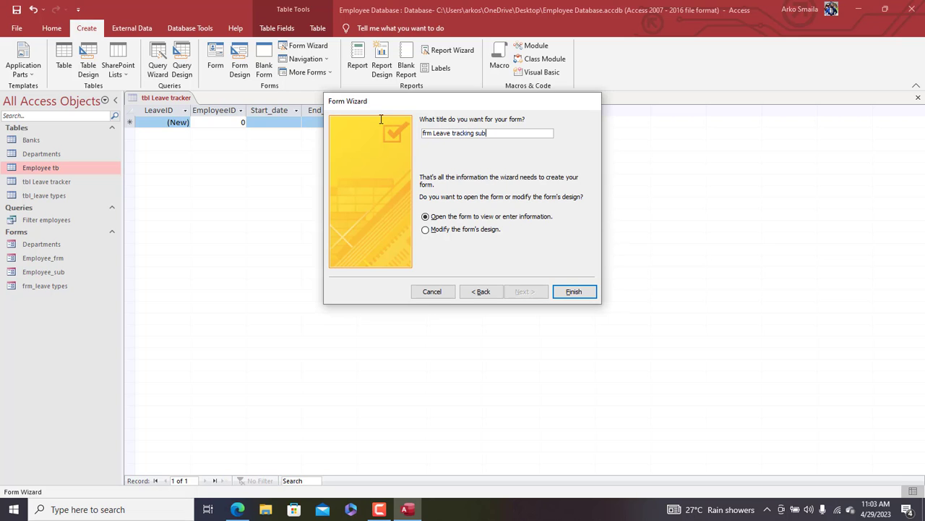
key(Return)
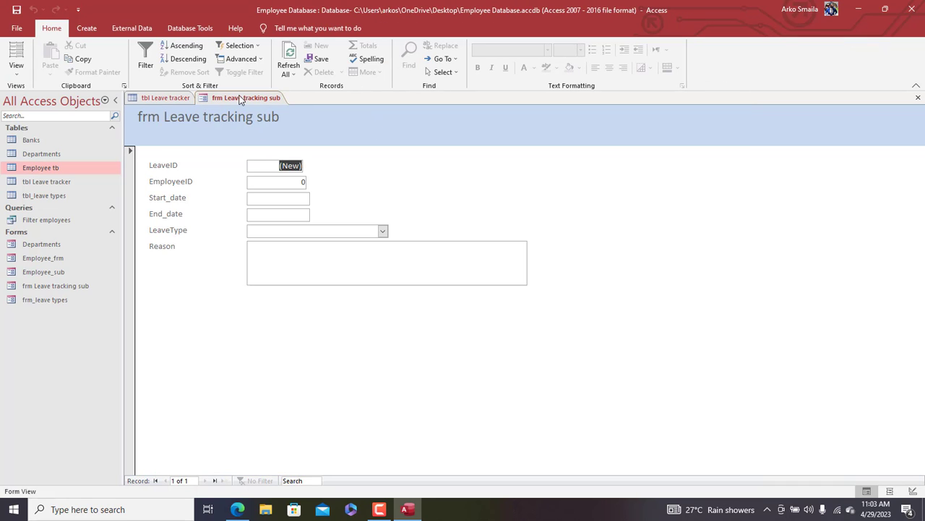
Step: Switch the new form to Design View and reduce the header title label's height to about 0.375 in
right_click(240, 99)
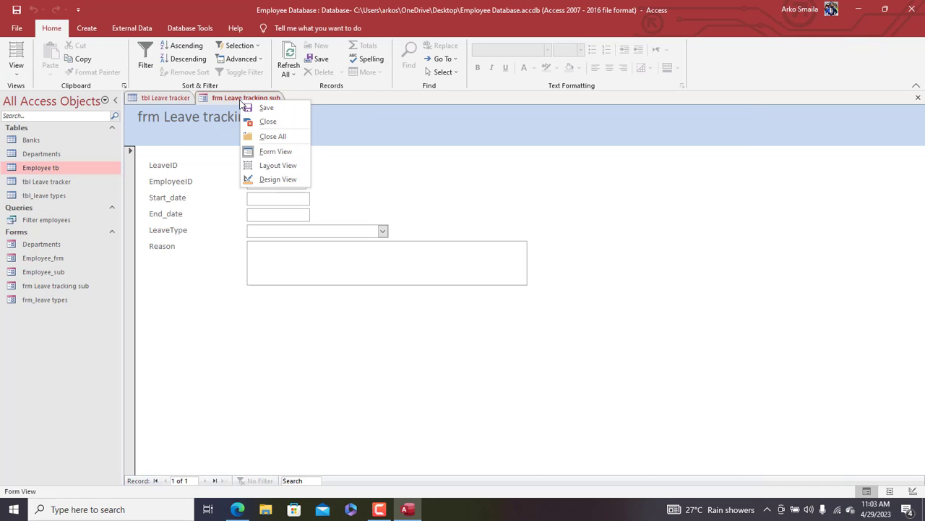
click(275, 180)
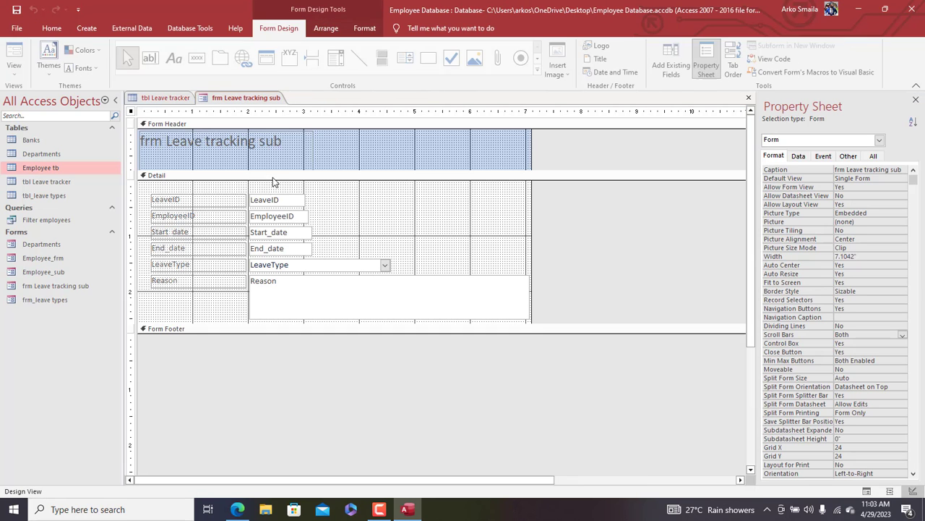
click(240, 156)
drag(271, 170, 271, 175)
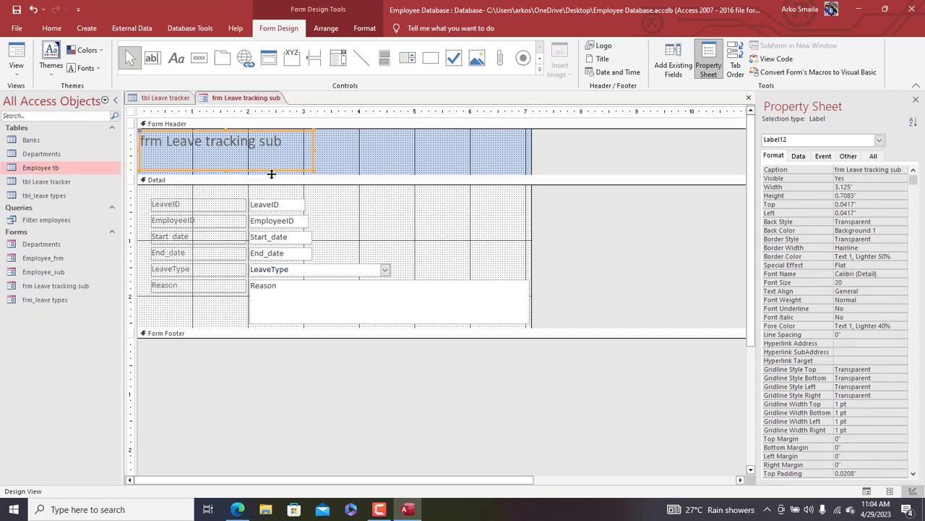
click(228, 167)
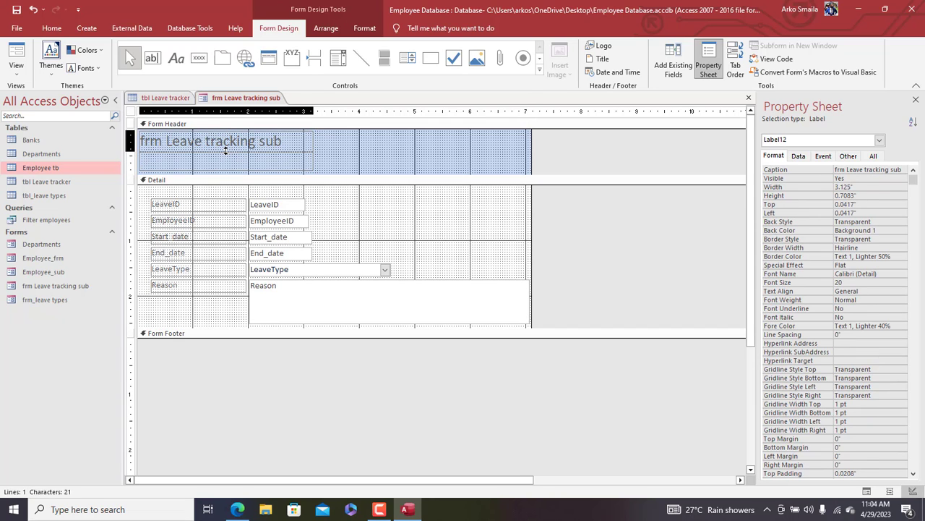
Step: Change the header title to Leave Recording and reduce the Form Header section's height to about 0.5 in
drag(226, 150, 123, 128)
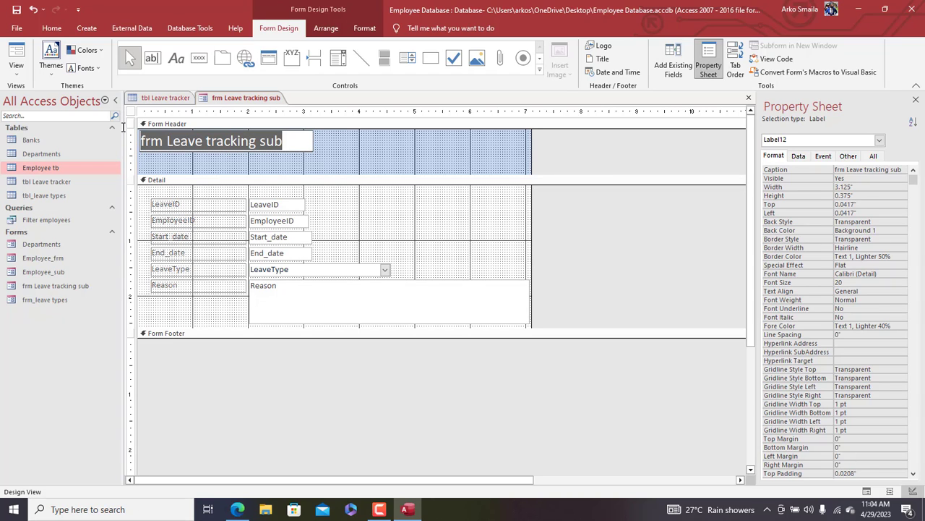
text(Au)
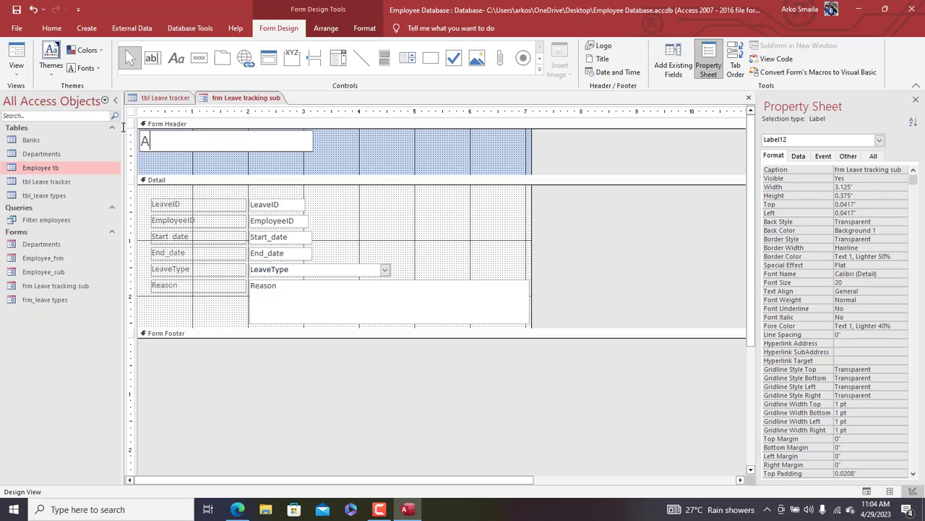
key(BackSpace)
text(Leave)
key(BackSpace)
text(e Recording)
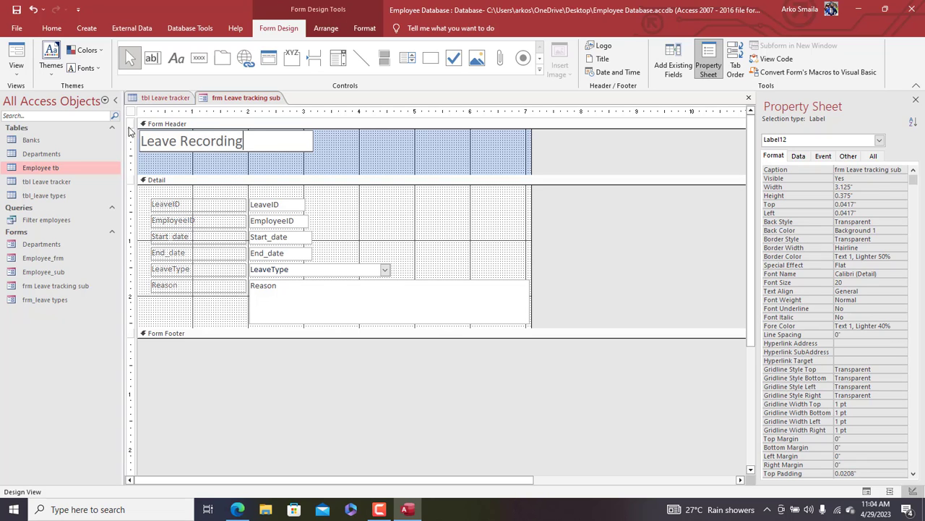
click(222, 158)
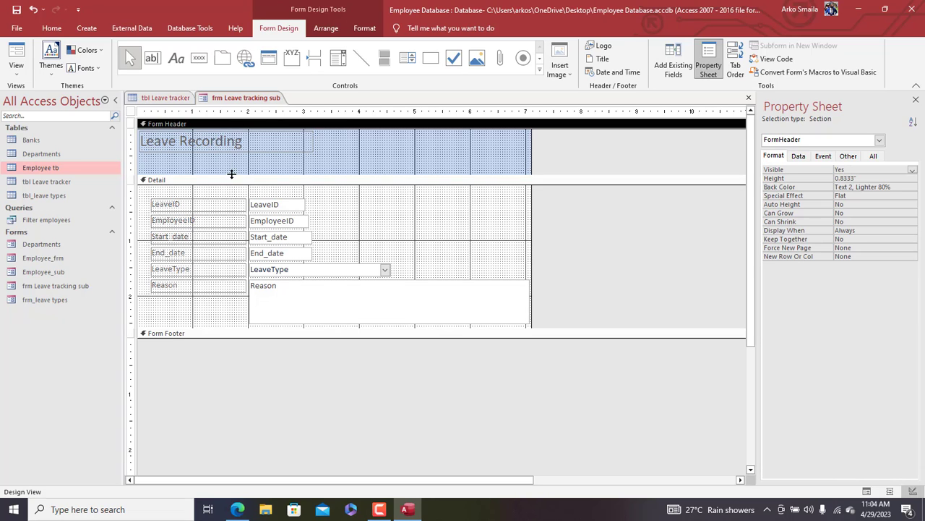
drag(218, 151, 220, 155)
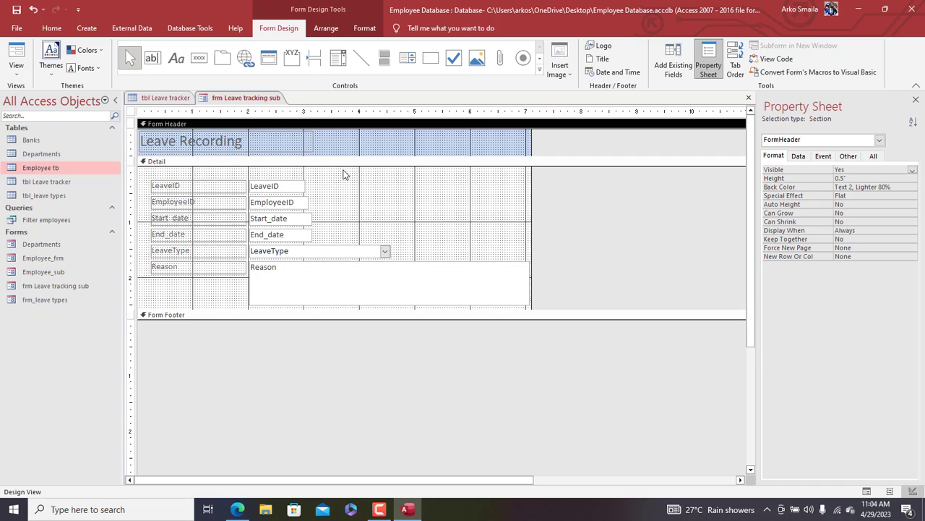
Step: Narrow the Reason text box in the Detail section to about 2.69 in
click(383, 200)
click(477, 276)
drag(531, 282, 397, 281)
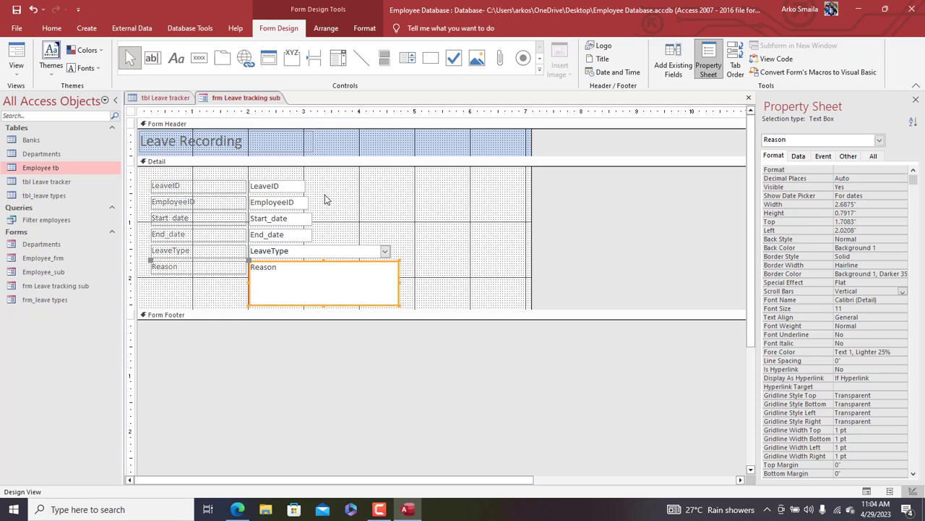
Step: Size the LeaveID, EmployeeID, Start_date and End_date text boxes to one common width of about 1.52 in
drag(321, 178, 297, 238)
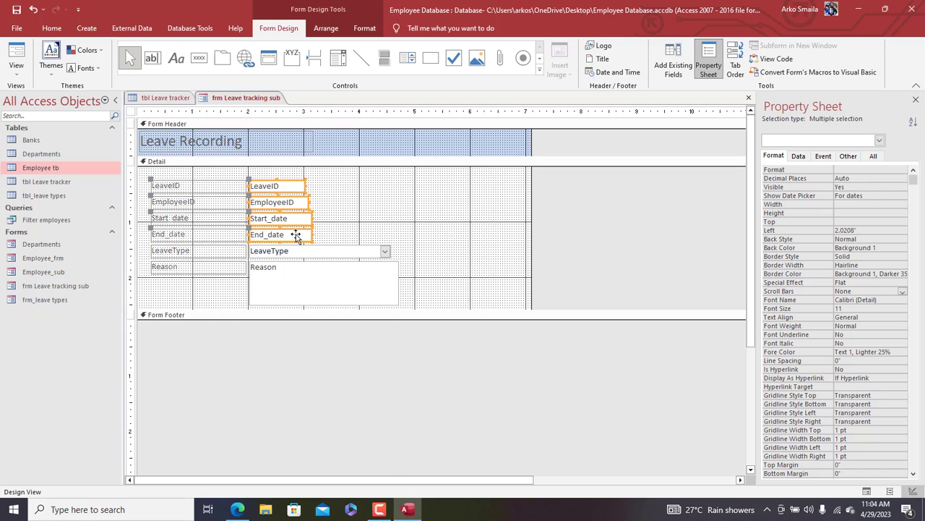
right_click(296, 239)
mouse_move(354, 353)
click(427, 394)
drag(316, 202, 333, 203)
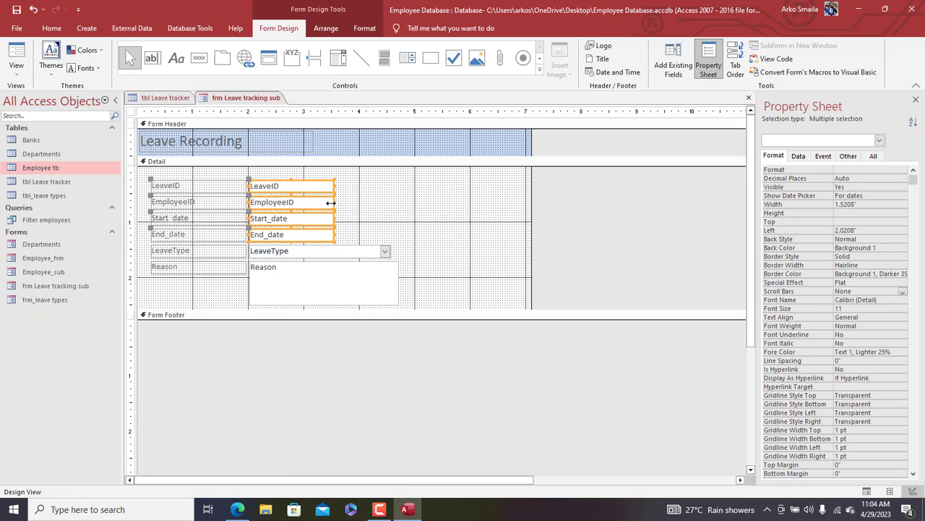
click(370, 208)
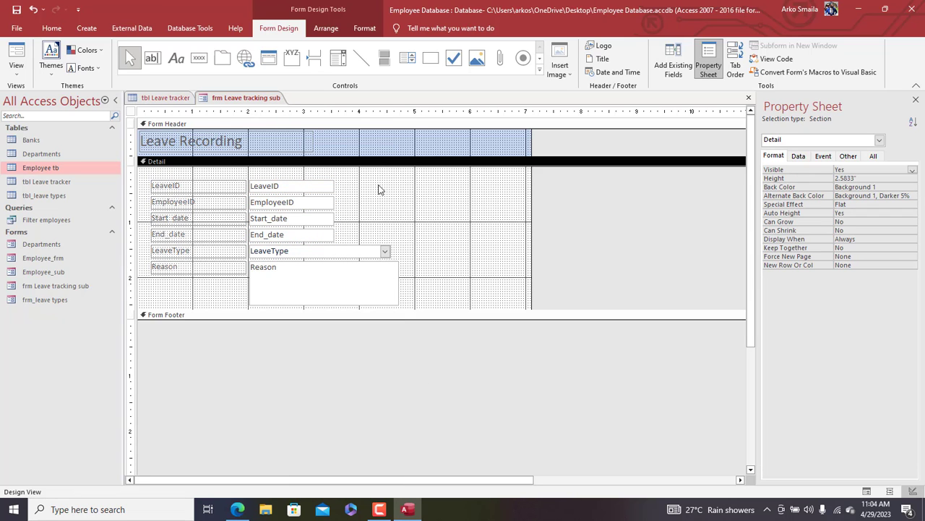
Step: Set the font color of all labels and fields in the Detail section to black (Text 1)
drag(374, 177, 203, 289)
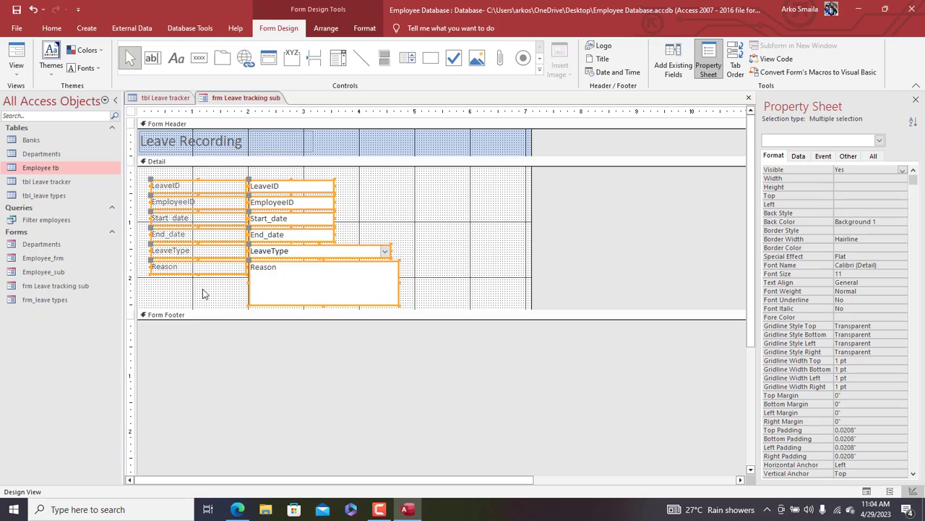
click(365, 28)
click(144, 68)
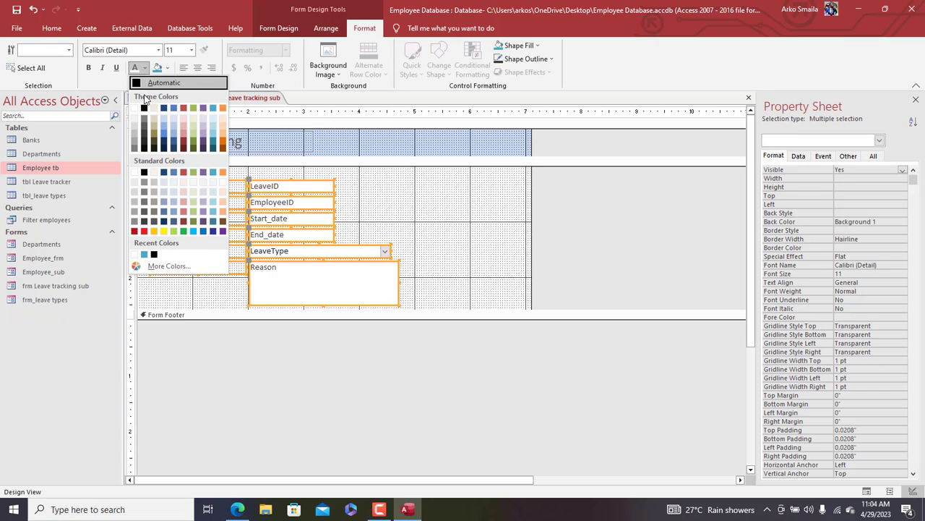
click(145, 108)
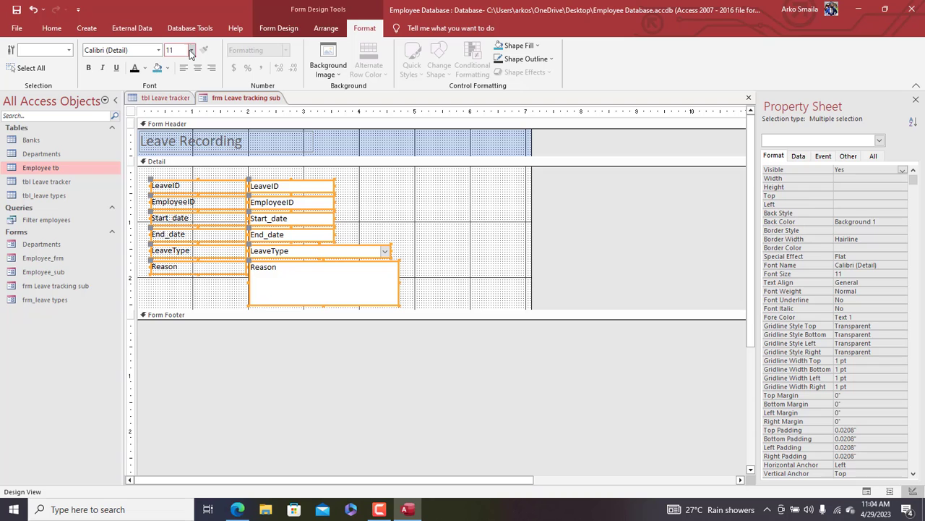
Step: Set the font size of all labels and fields in the Detail section to 12
click(192, 50)
click(182, 112)
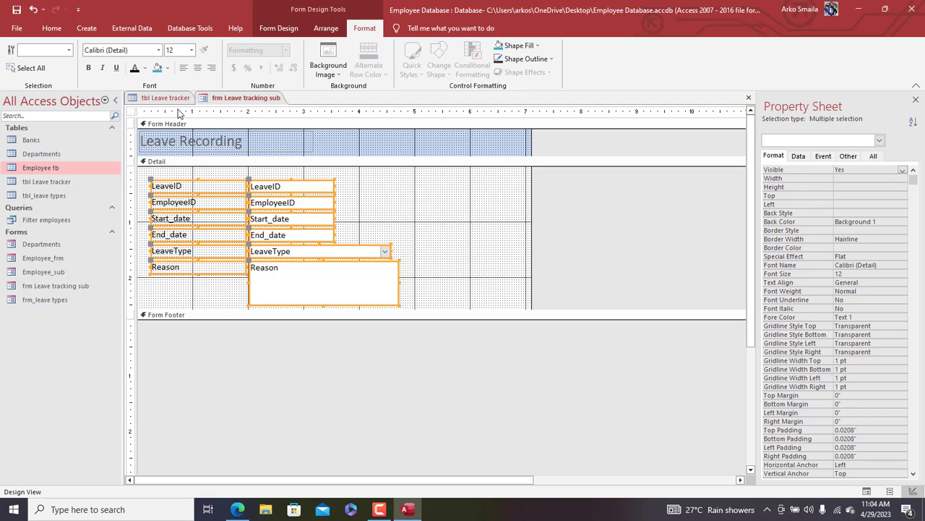
click(407, 190)
Step: Apply the Shadowed special effect to the Reason text box
click(384, 285)
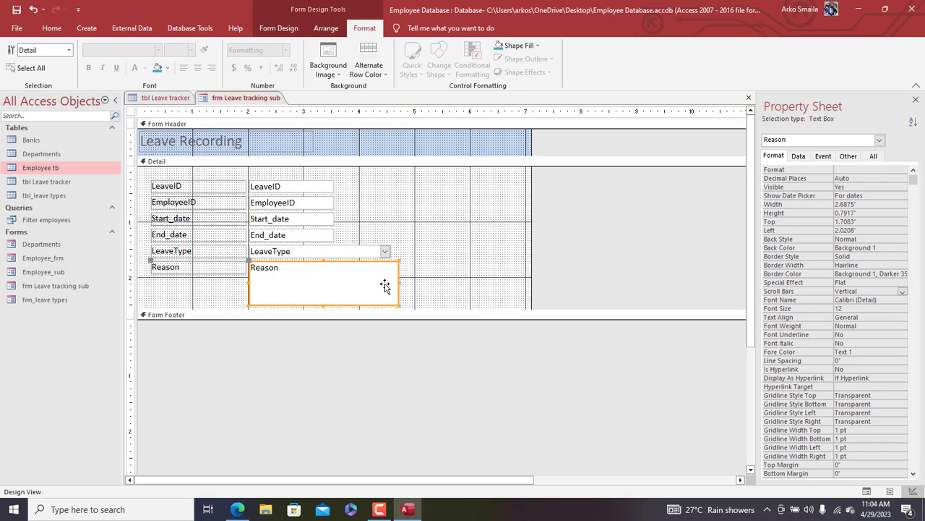
right_click(342, 273)
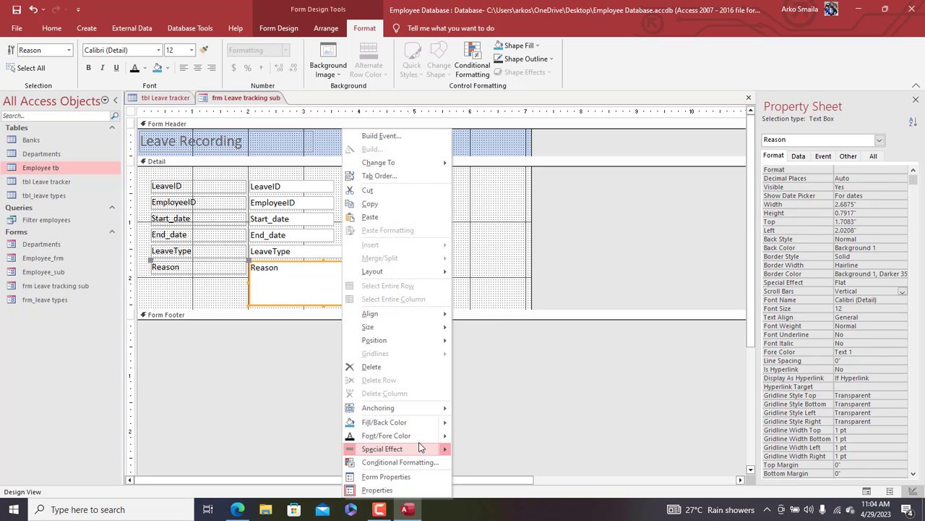
mouse_move(424, 448)
click(511, 455)
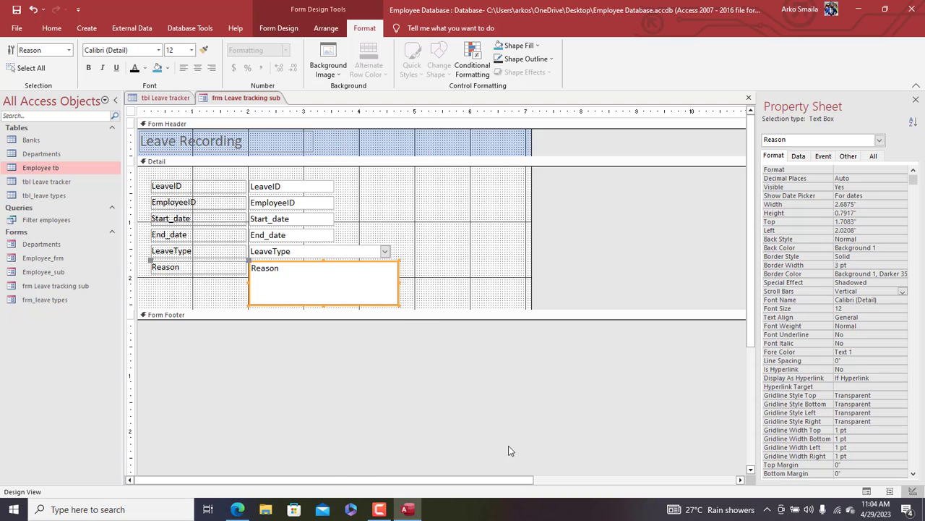
click(434, 274)
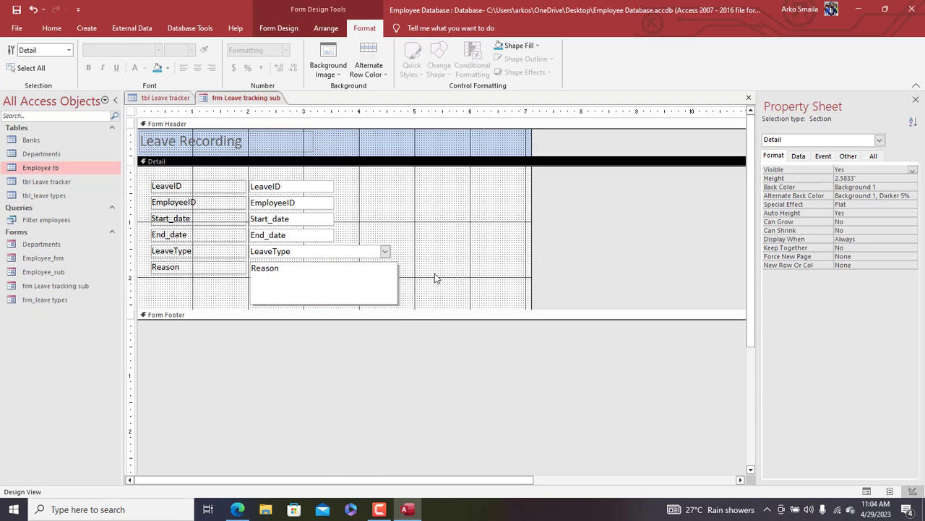
Step: Set the form's Pop Up and Moveable properties to Yes
click(131, 113)
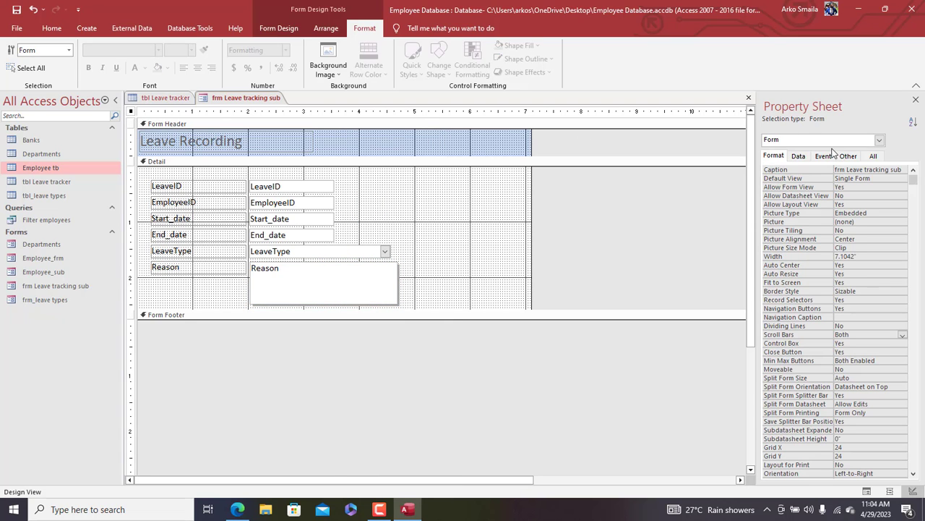
click(847, 156)
click(854, 168)
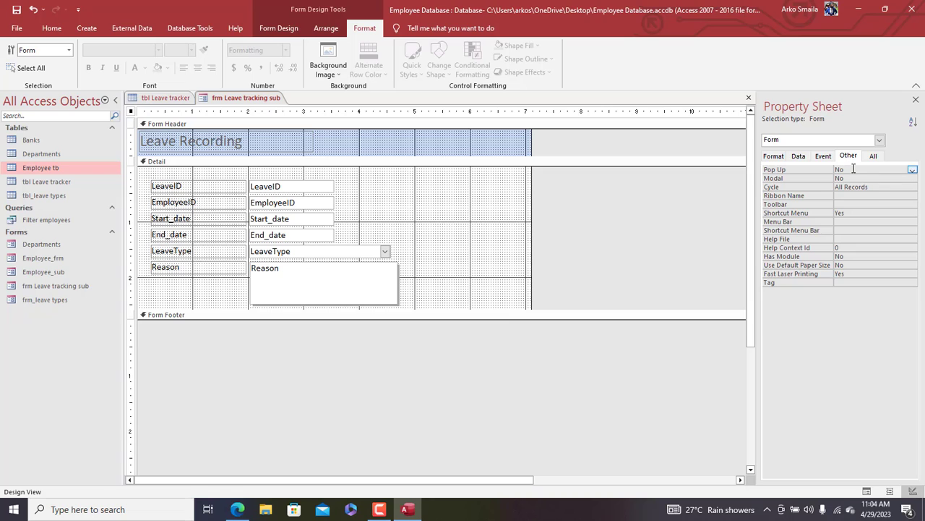
click(772, 156)
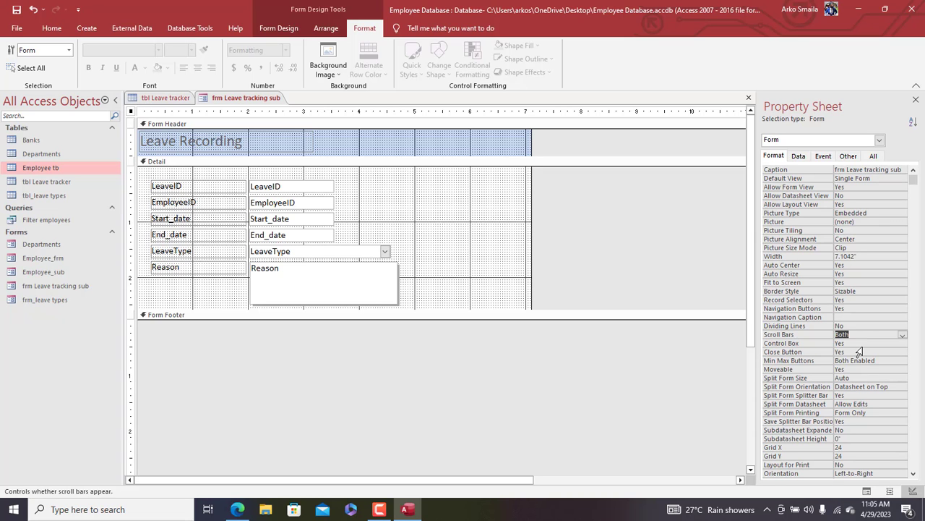
Step: Preview the leave tracking form in Form View, move its pop-up window, and return to Design View
right_click(231, 99)
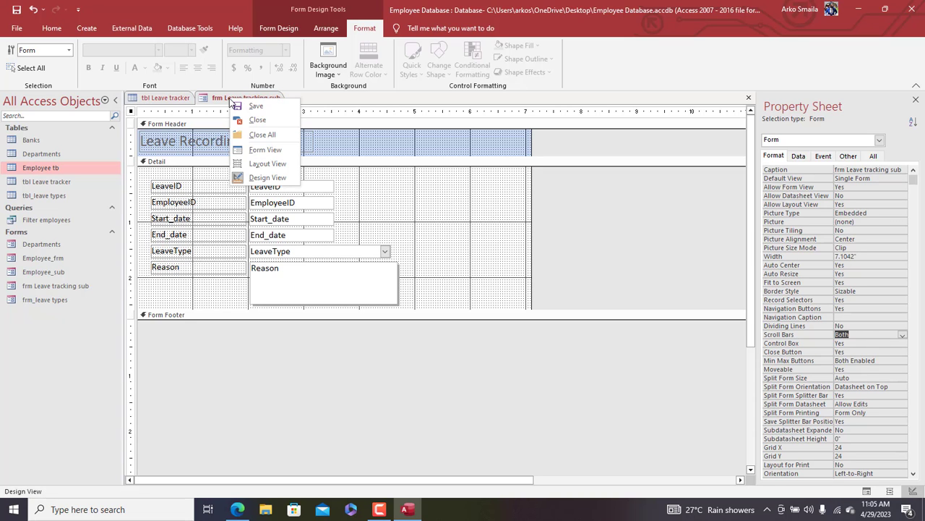
click(260, 150)
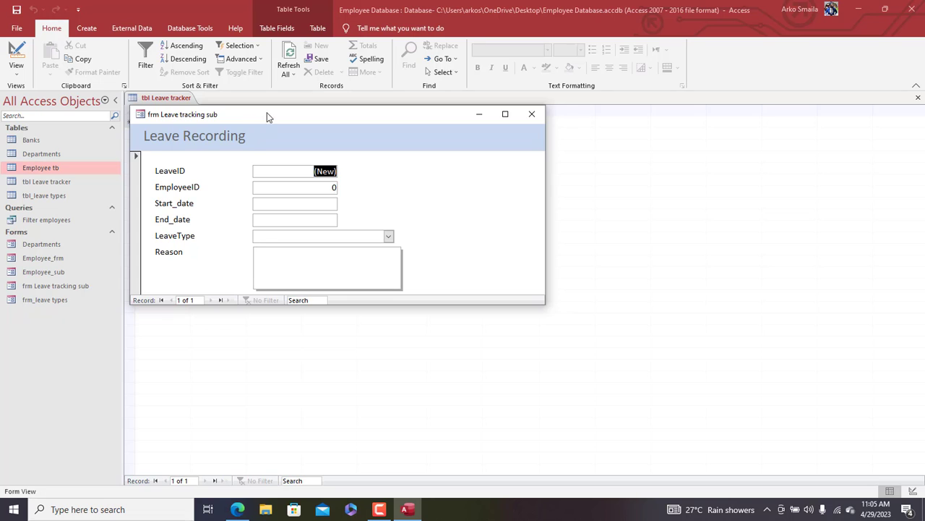
drag(267, 114, 284, 101)
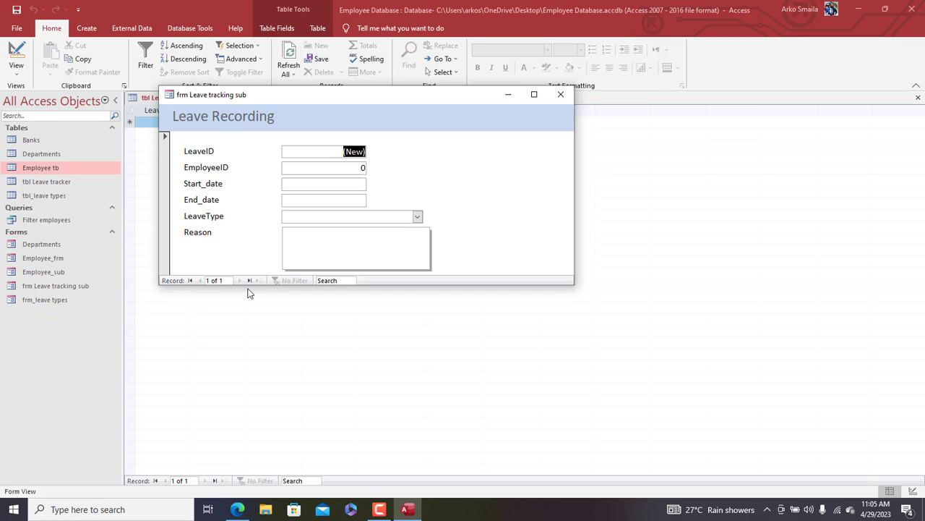
right_click(264, 114)
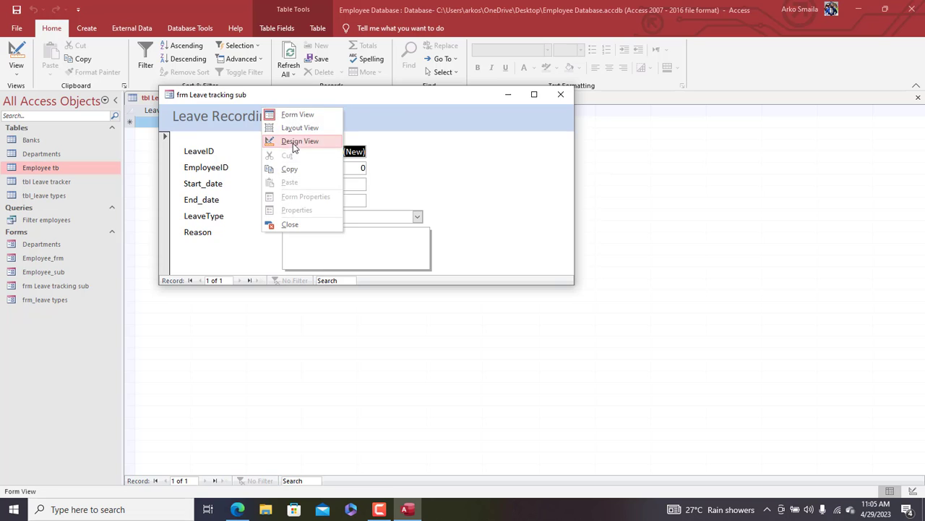
click(293, 144)
Step: Shift the Leave Recording title to about 0.17 in from the left edge and fill the Form Header with the teal theme color
drag(203, 146, 209, 146)
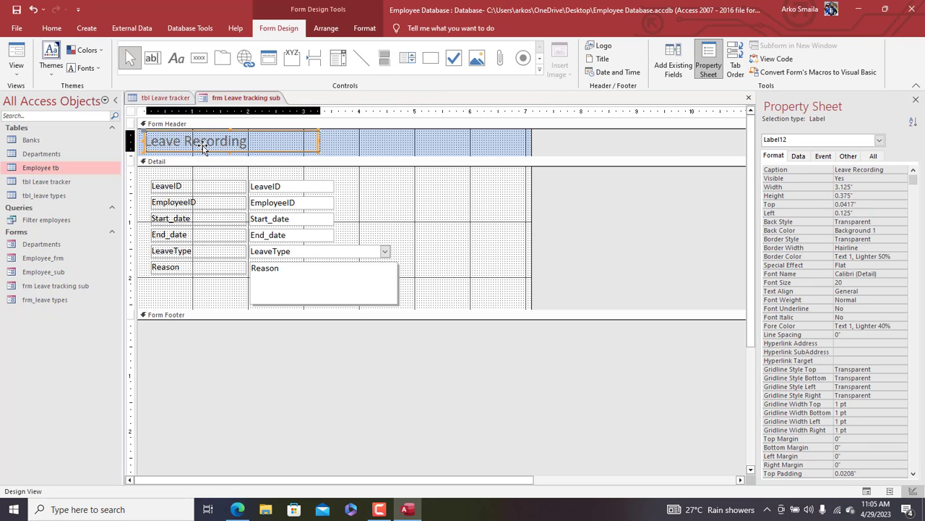
click(365, 142)
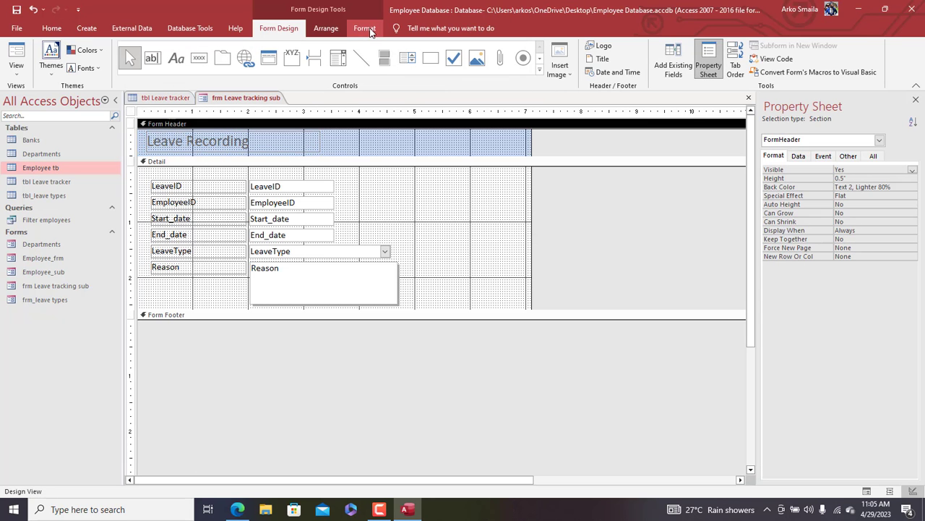
click(364, 27)
click(518, 45)
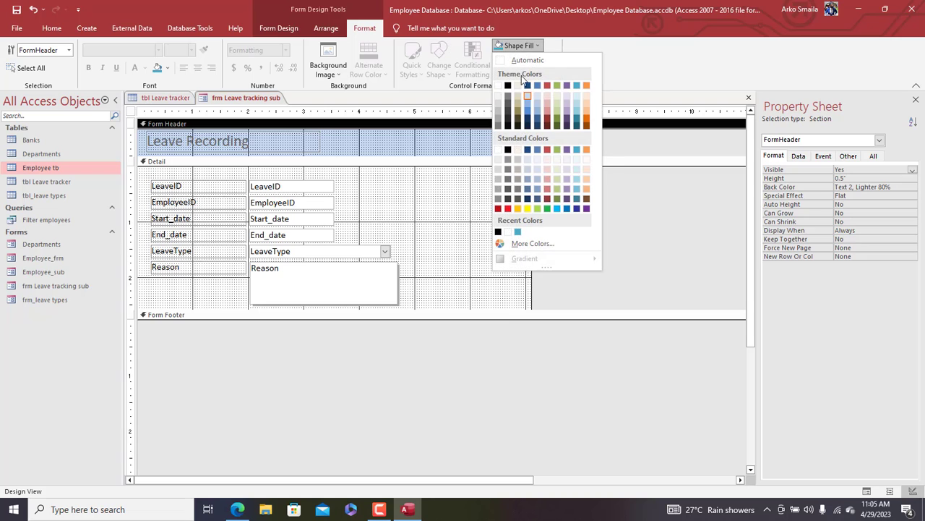
click(579, 87)
Step: Set the font color of the Leave Recording title to white (Background 1)
click(274, 141)
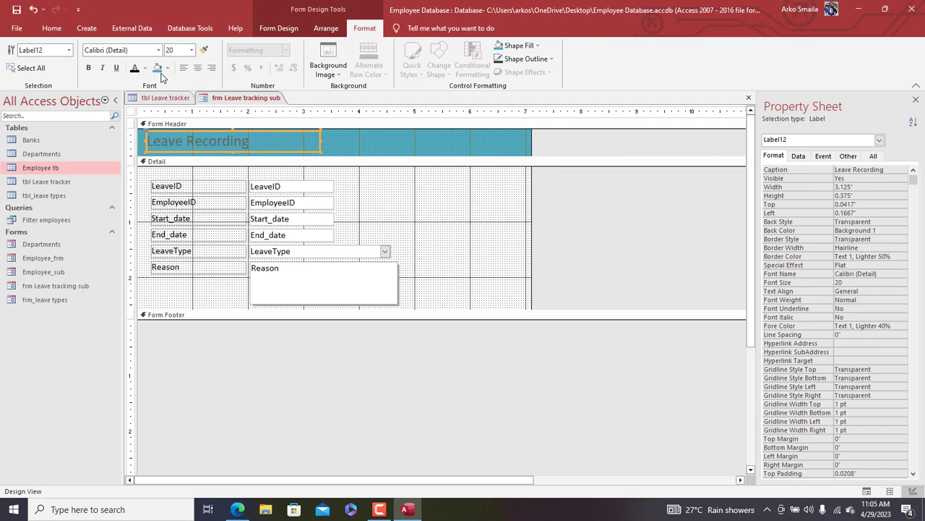
click(144, 67)
click(134, 113)
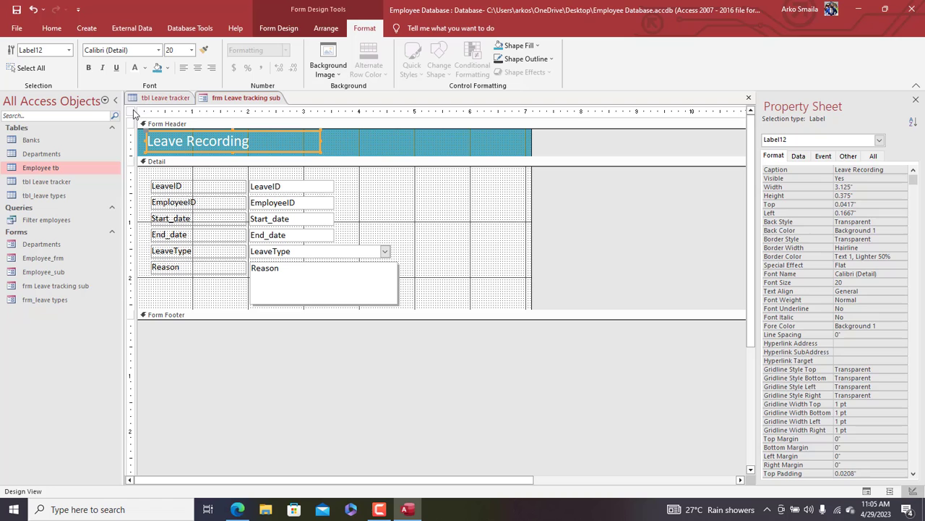
click(386, 139)
Step: Draw a rectangle about 5.42 in wide and 2.58 in high around the fields in the Detail section
click(376, 189)
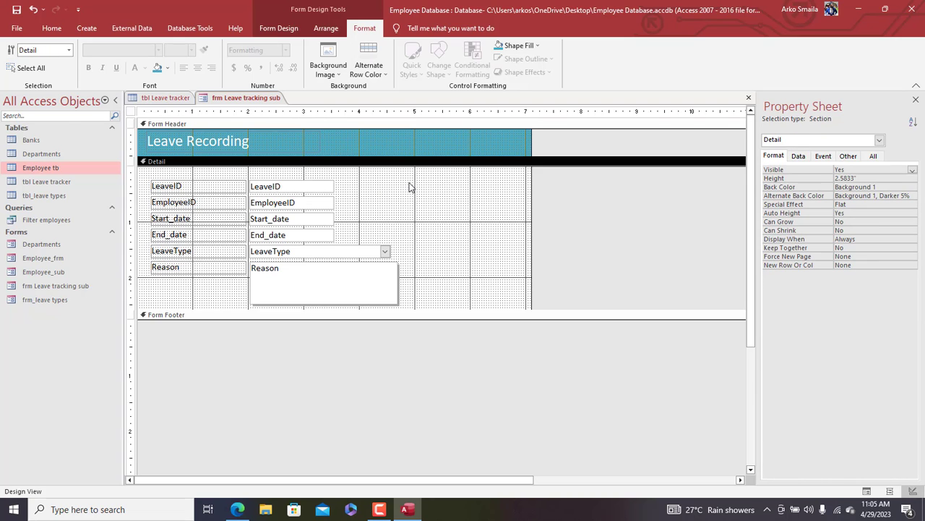
click(286, 28)
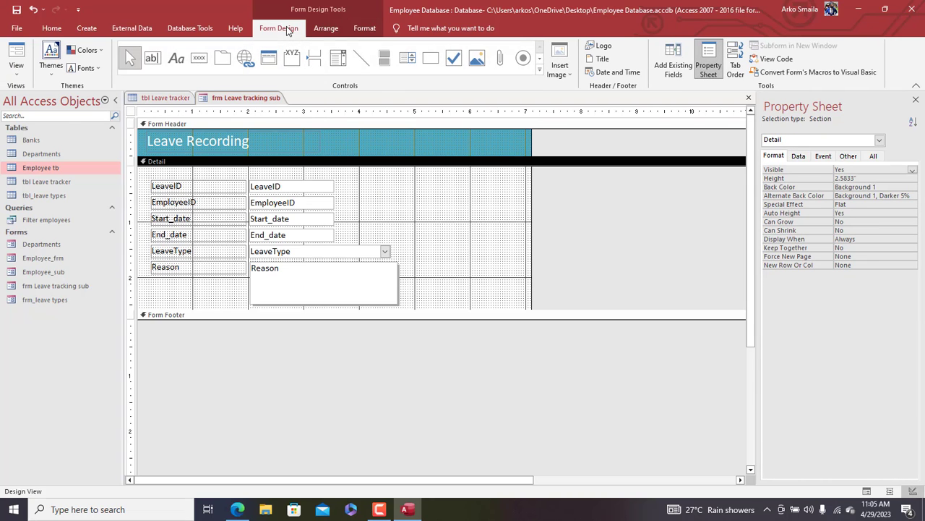
click(430, 58)
drag(140, 168, 461, 316)
click(465, 222)
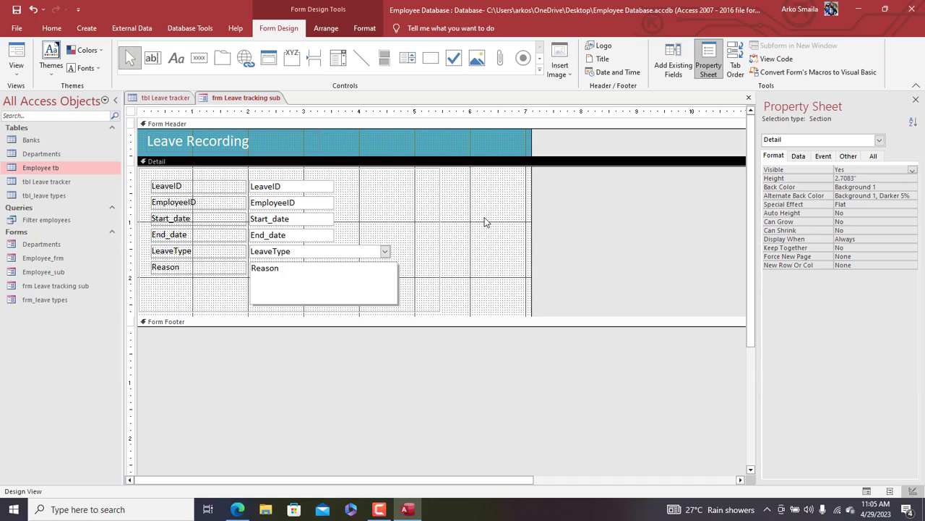
click(430, 172)
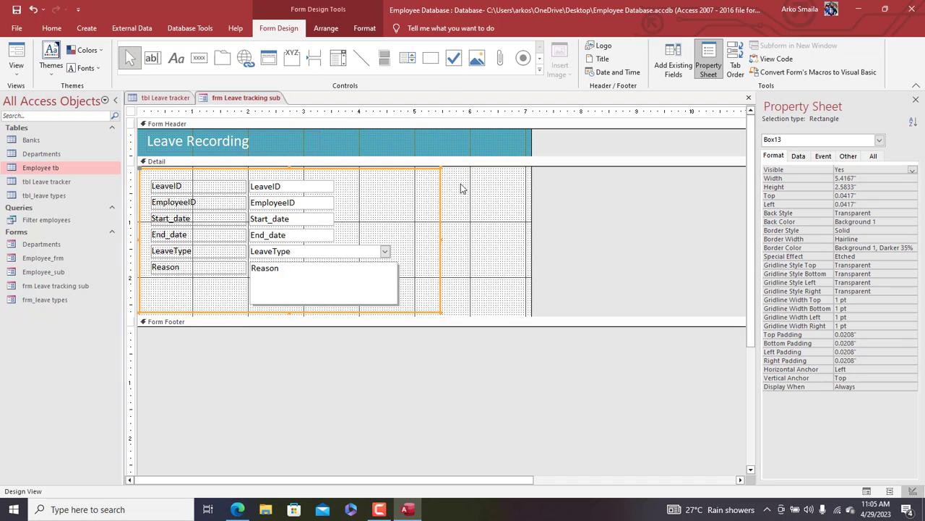
click(475, 190)
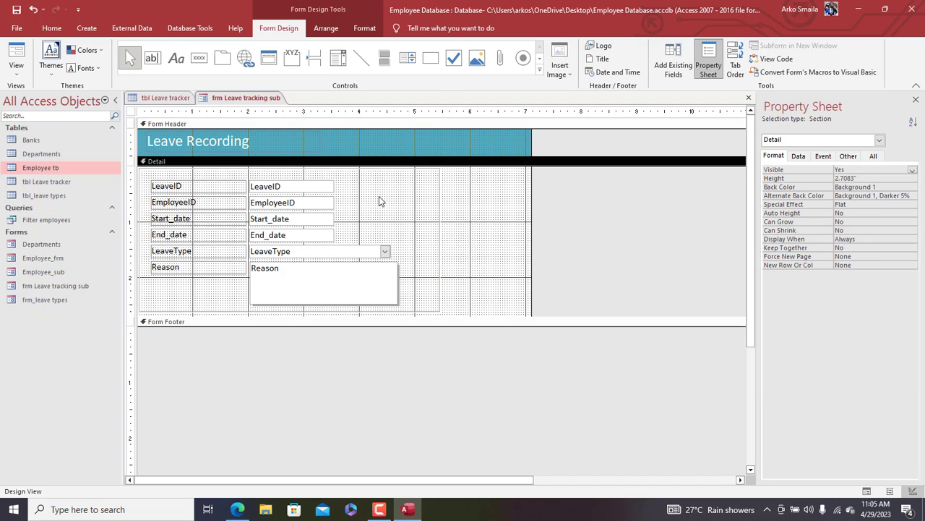
click(485, 212)
Step: Copy the New and Save/refresh buttons from the frm_leave types form into the leave tracking form's Detail section
click(50, 299)
right_click(51, 299)
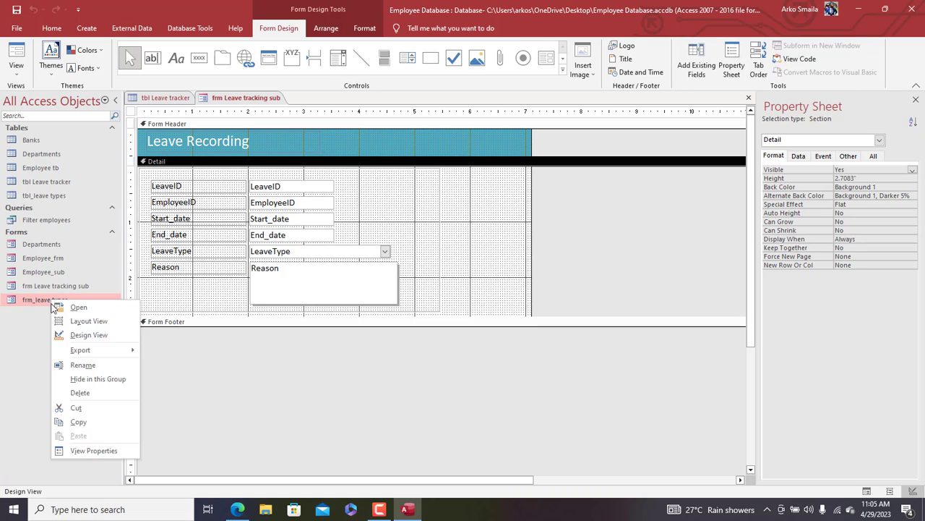
click(78, 338)
drag(371, 277, 263, 276)
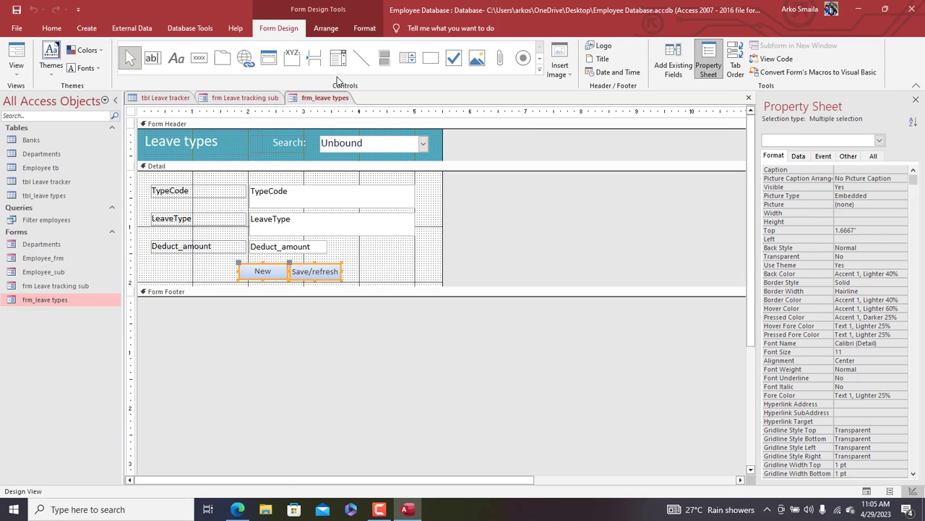
right_click(329, 98)
click(337, 118)
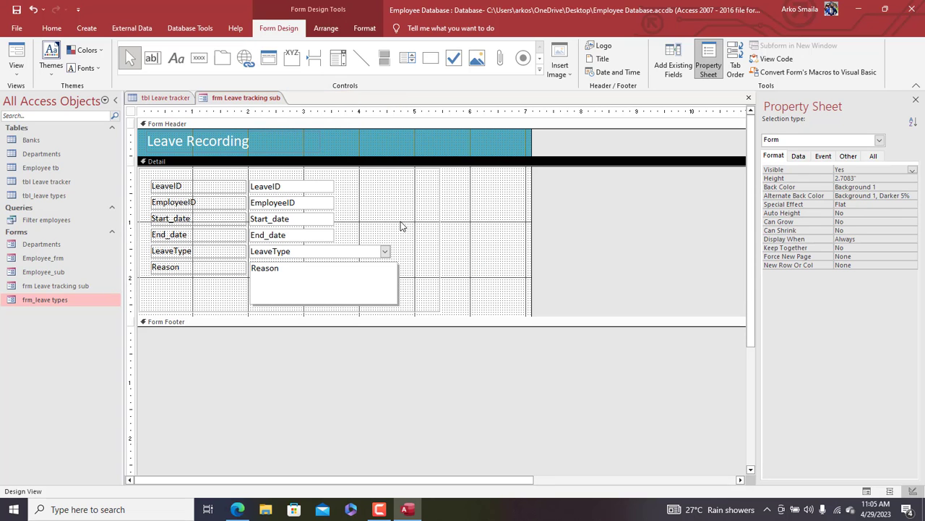
click(493, 206)
key(ctrl+v)
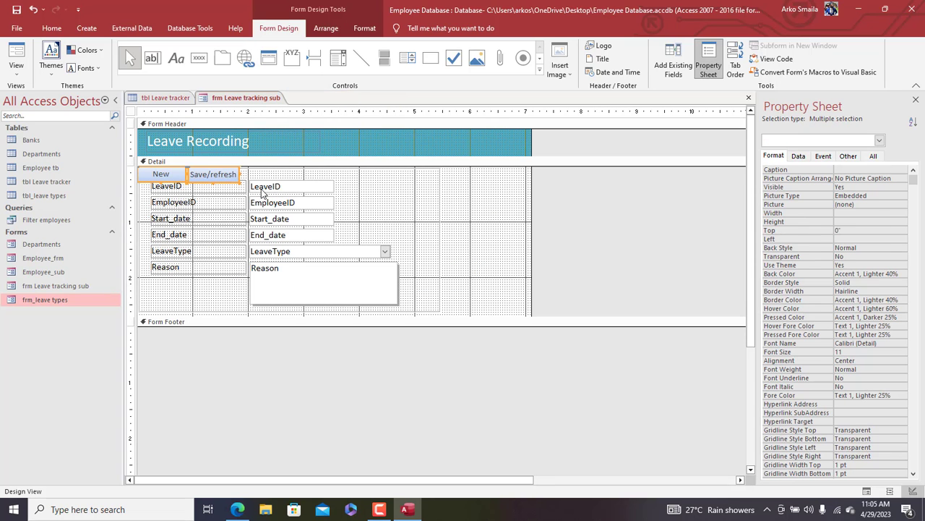
Step: Stack the New button above the Save/refresh button beside the rectangle, about 6.04 in from the form's left edge
drag(206, 174, 447, 212)
click(503, 217)
drag(476, 244, 501, 201)
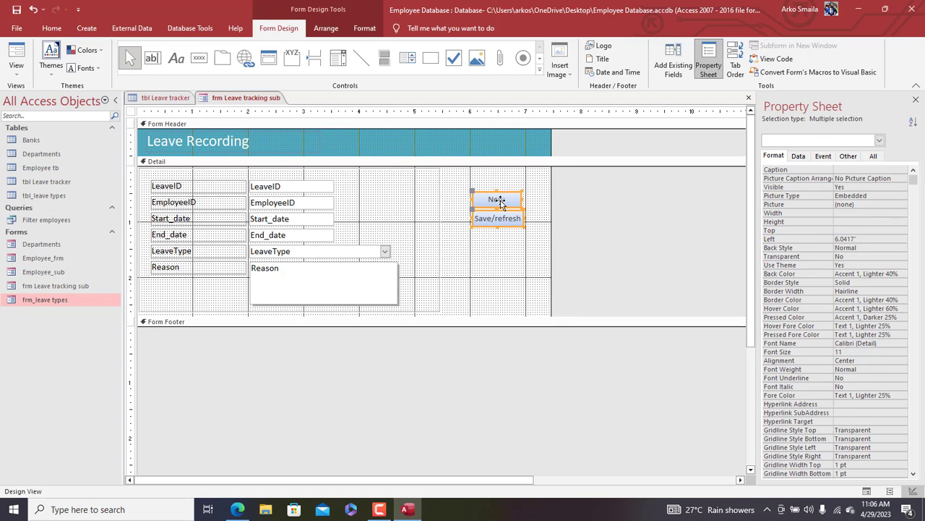
Step: Align the New and Save/refresh buttons with each other and size both to the widest, about 0.92 in
right_click(512, 219)
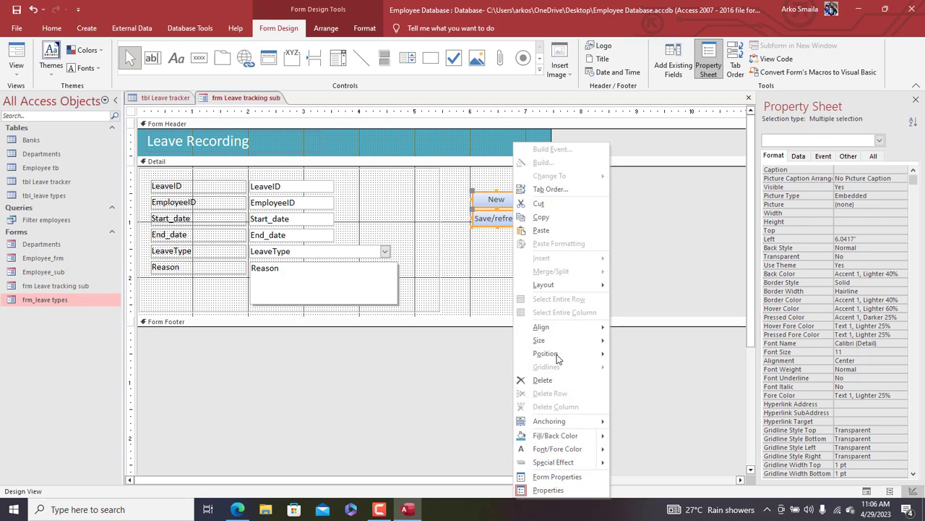
mouse_move(563, 329)
click(634, 329)
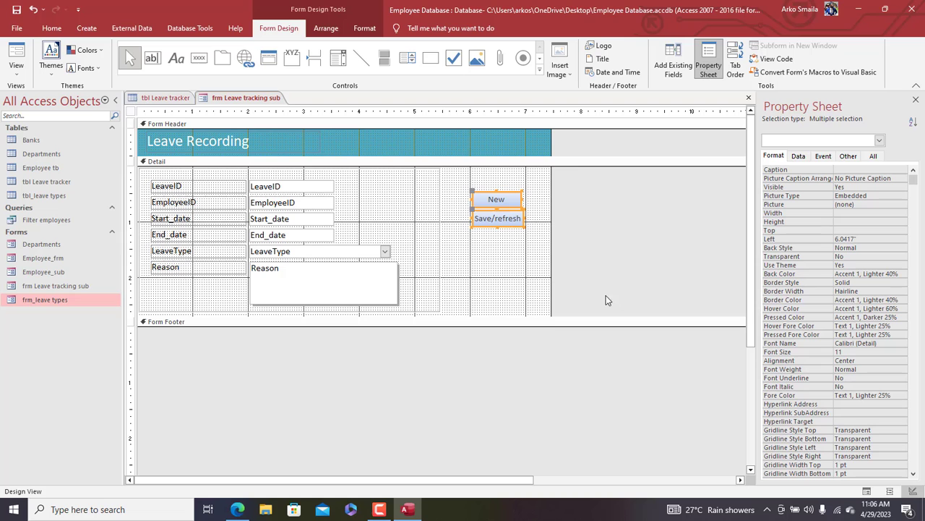
right_click(490, 217)
mouse_move(531, 343)
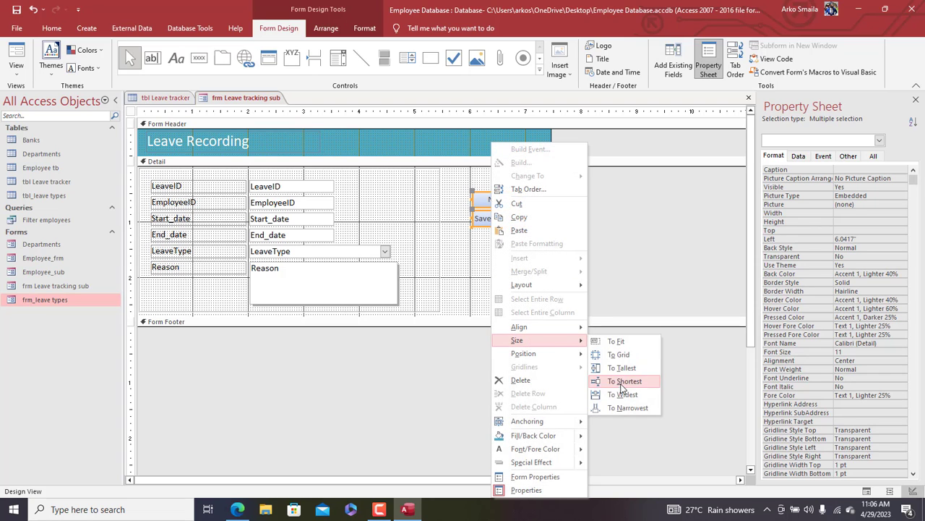
click(619, 386)
click(517, 230)
Step: Fill the Save/refresh button with green (Accent 3) and make its text white
click(508, 223)
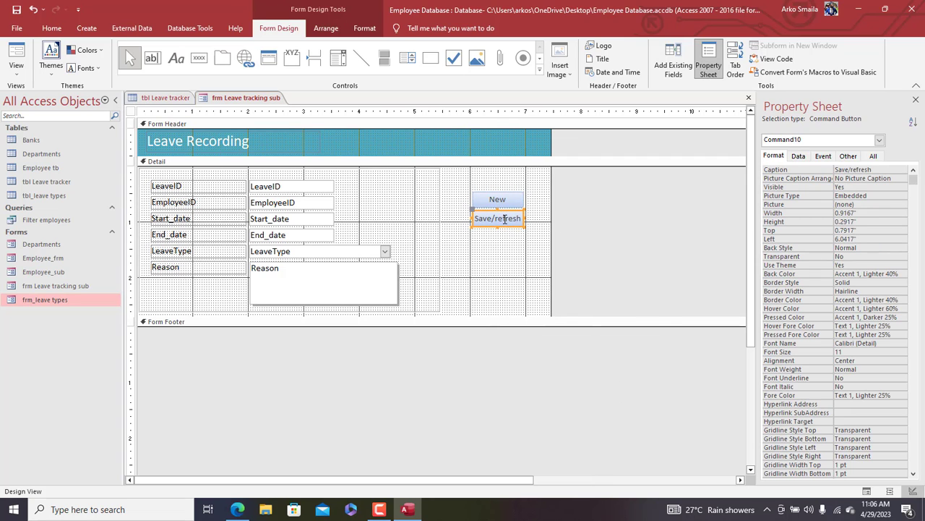
click(365, 27)
click(506, 47)
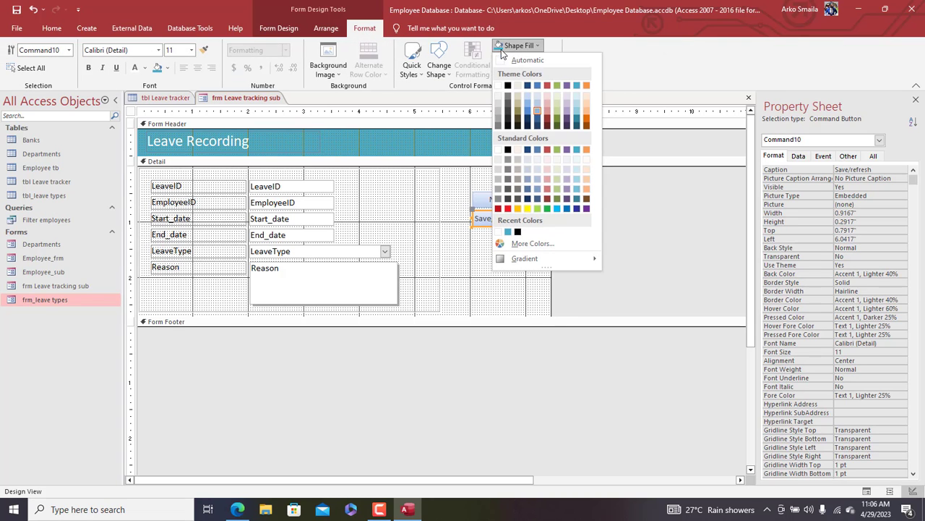
click(568, 94)
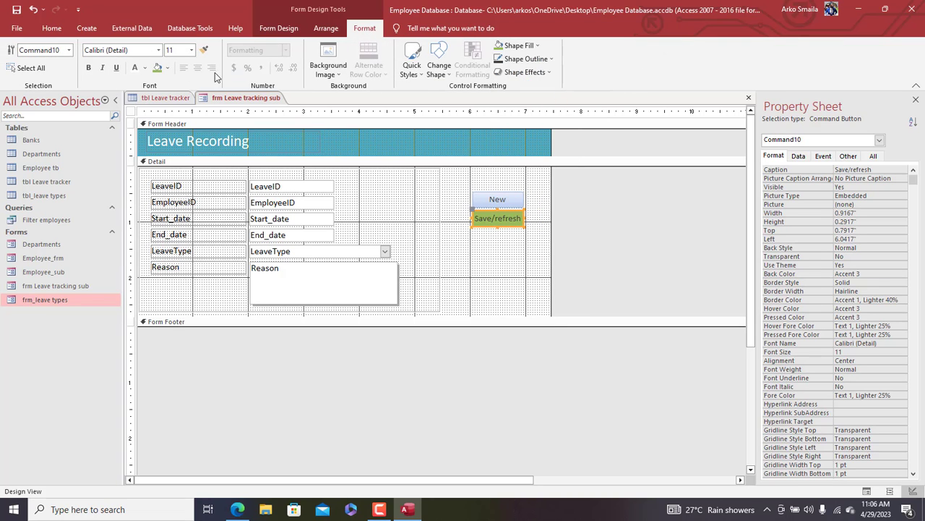
Step: Increase the font size of the New and Save/refresh buttons
drag(527, 250, 478, 192)
click(192, 50)
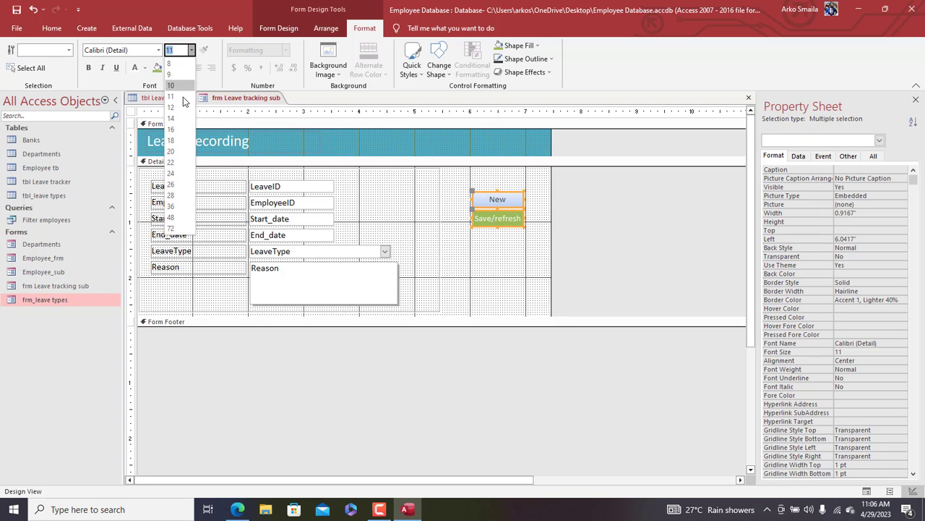
click(177, 96)
click(515, 253)
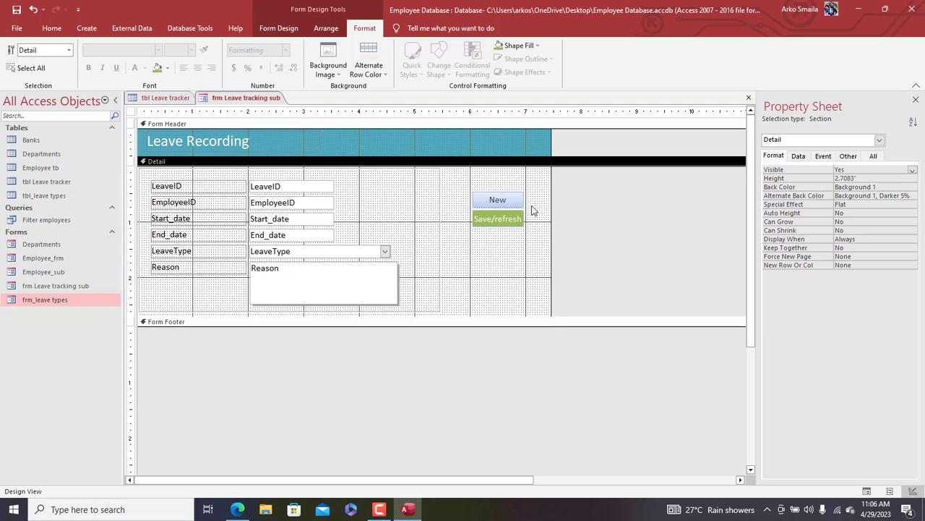
Step: Widen the New and Save/refresh buttons together to 1 in
drag(497, 253, 468, 195)
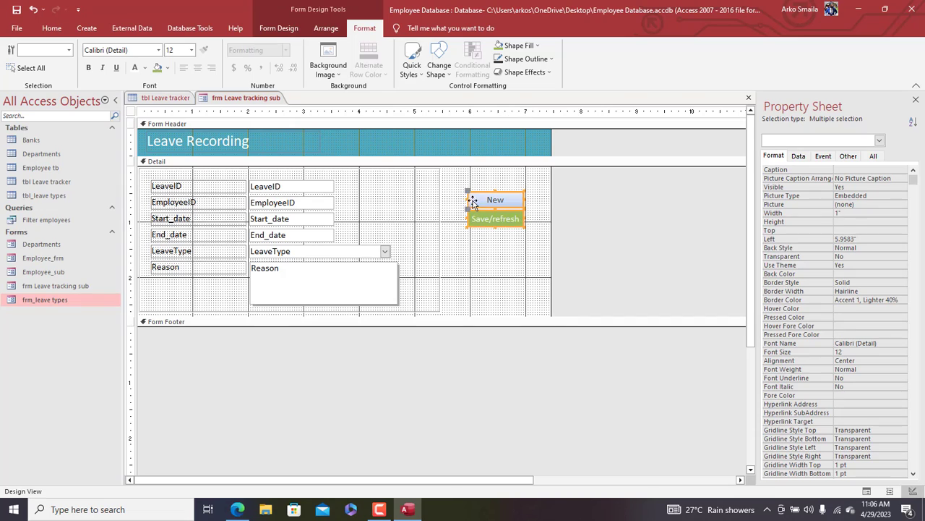
click(505, 247)
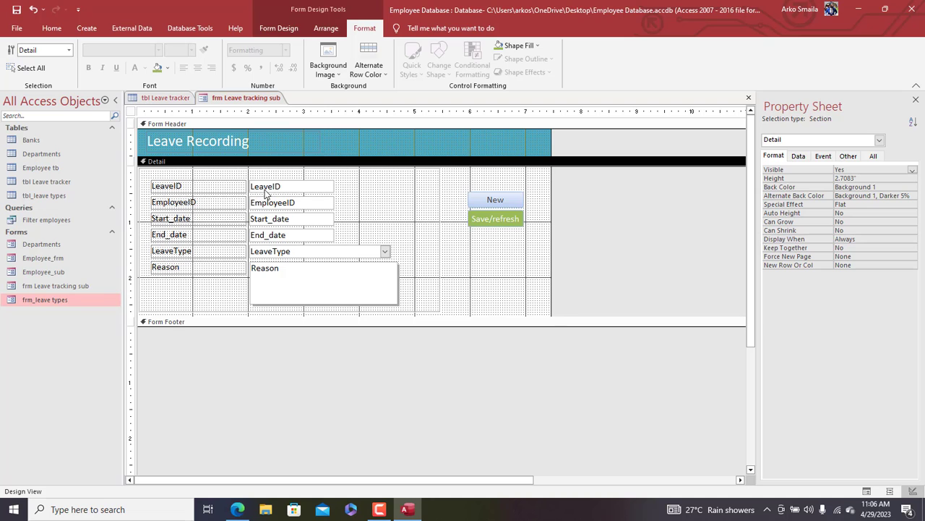
click(308, 218)
click(308, 234)
click(314, 253)
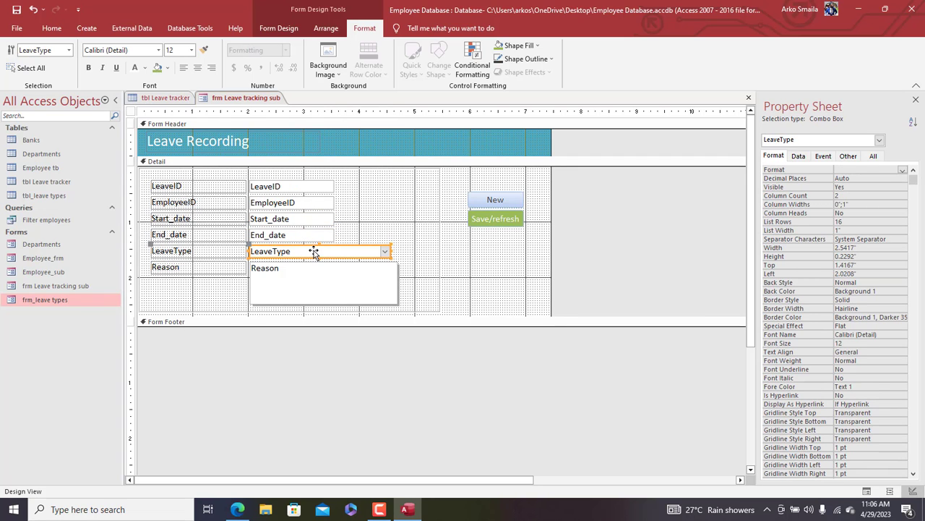
Step: Create a VBA click event procedure for the Save/refresh button and declare the variable nkk in it
click(511, 219)
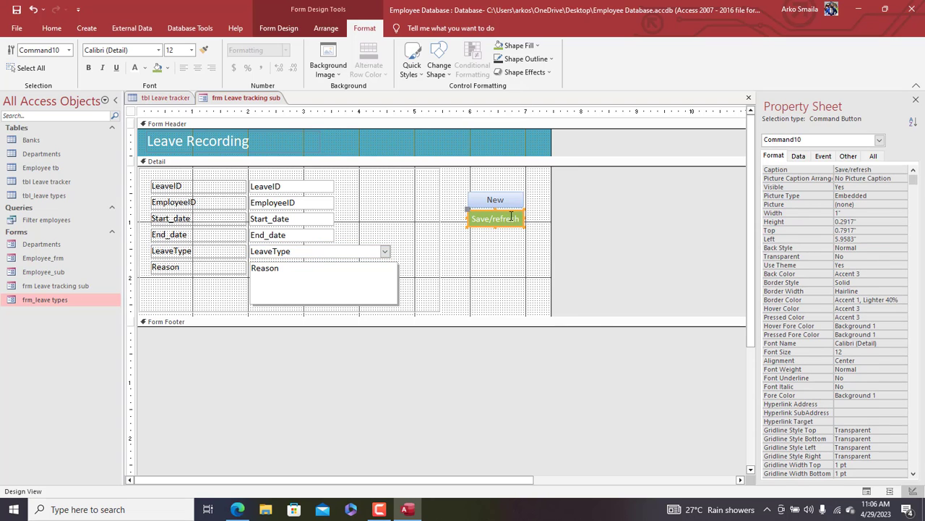
right_click(511, 214)
click(541, 149)
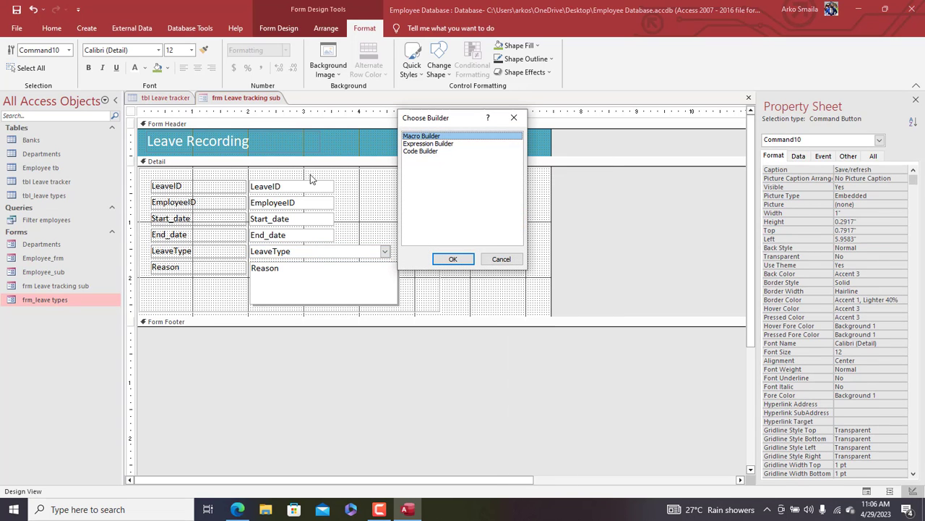
double_click(418, 151)
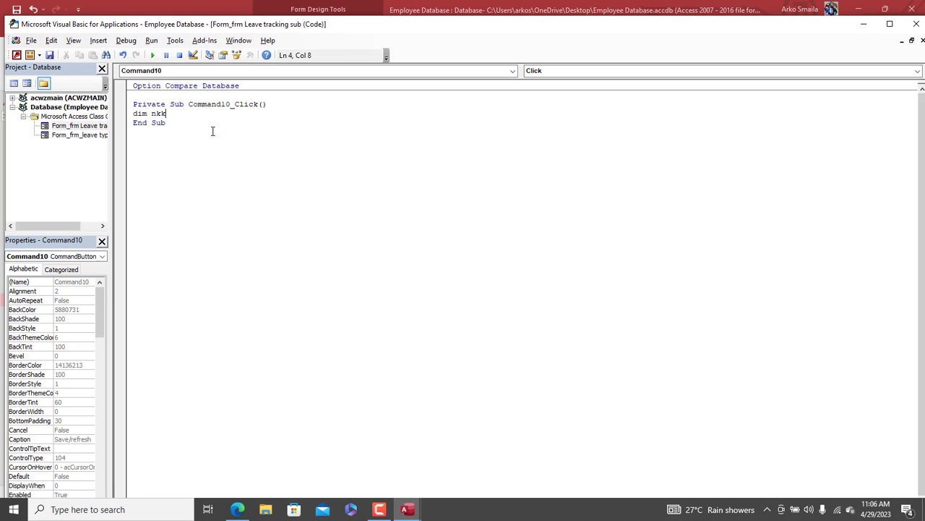
text(dim nkk)
key(Return)
Step: Start an If condition below the declaration that tests whether Me.Start_date is null
key(Return)
key(Return)
key(Up)
text(if isnull(me.st)
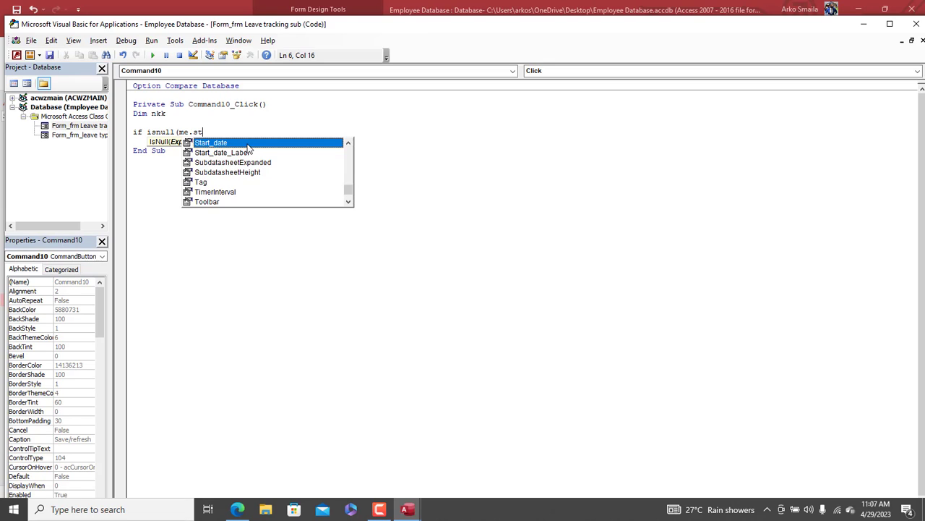
double_click(247, 145)
text() then)
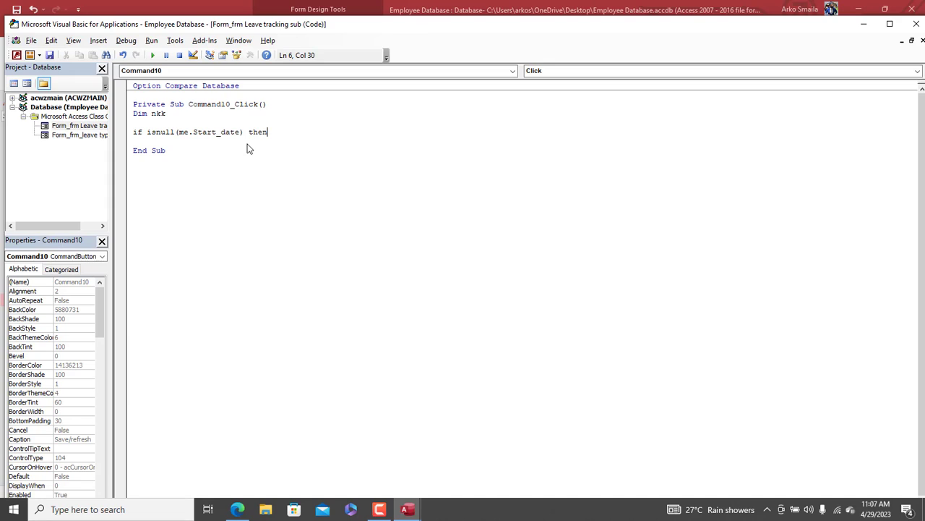
key(Return)
Step: Assign nkk a vbCritical message box reading "Please define a starting date for this leave." with the title "Start date blank."
text(nkk=msgbox()
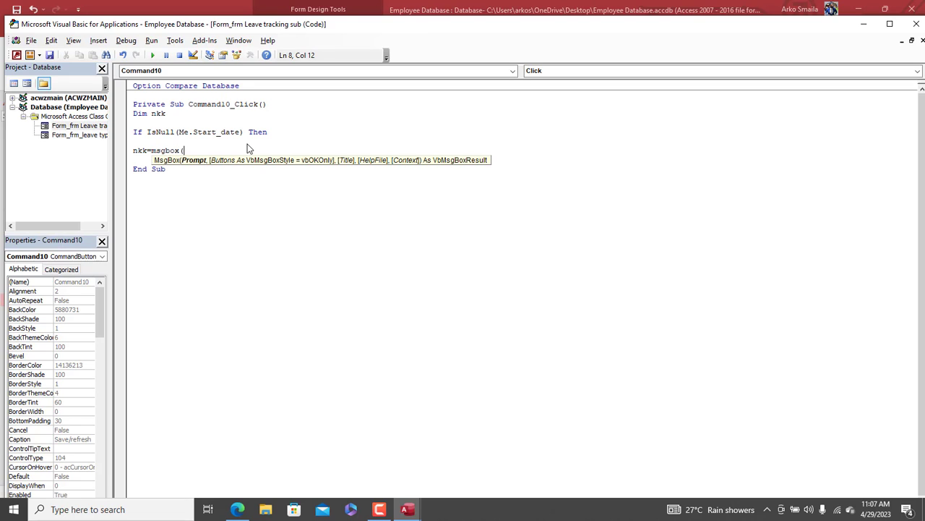
text("Please define a starting date for this leav)
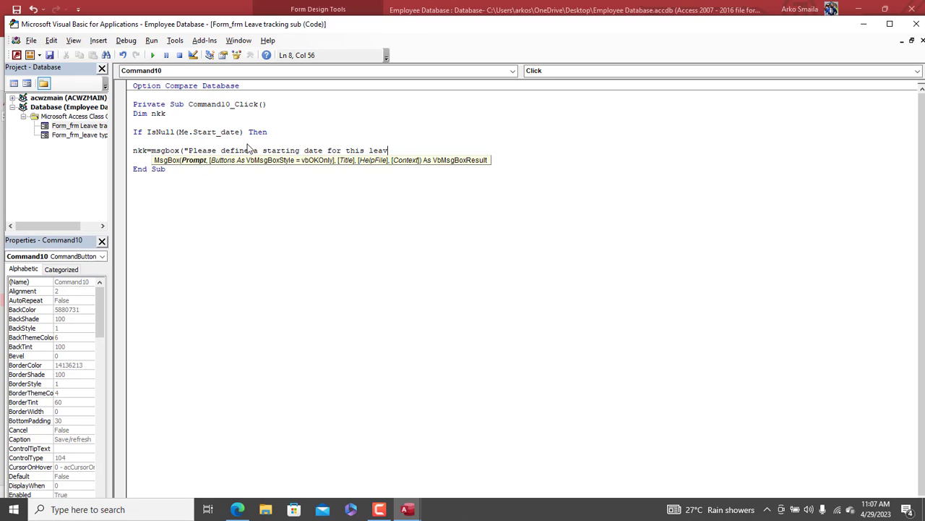
text(e.",)
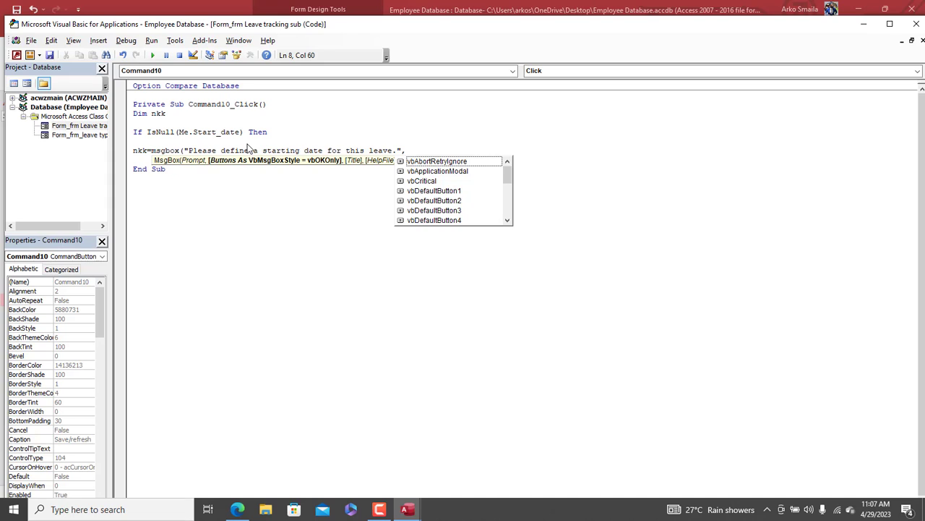
text(vbcritical)
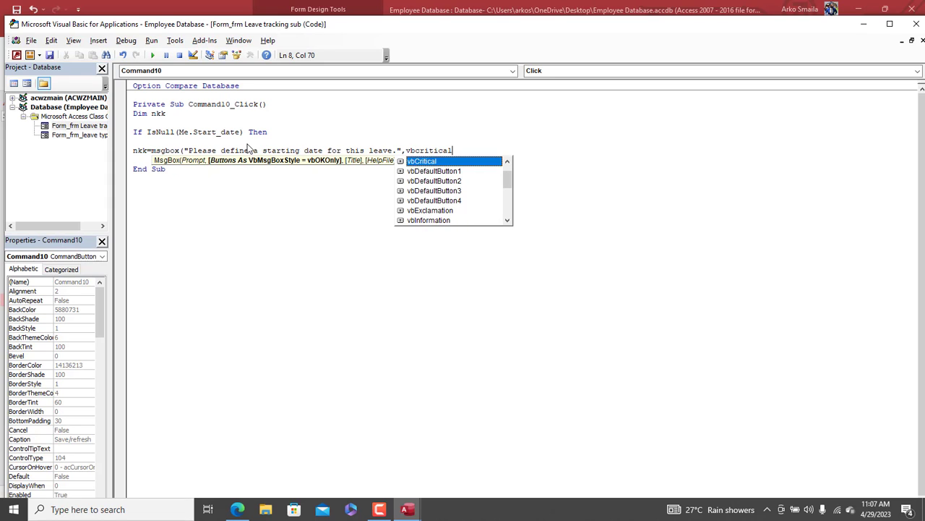
text(,)
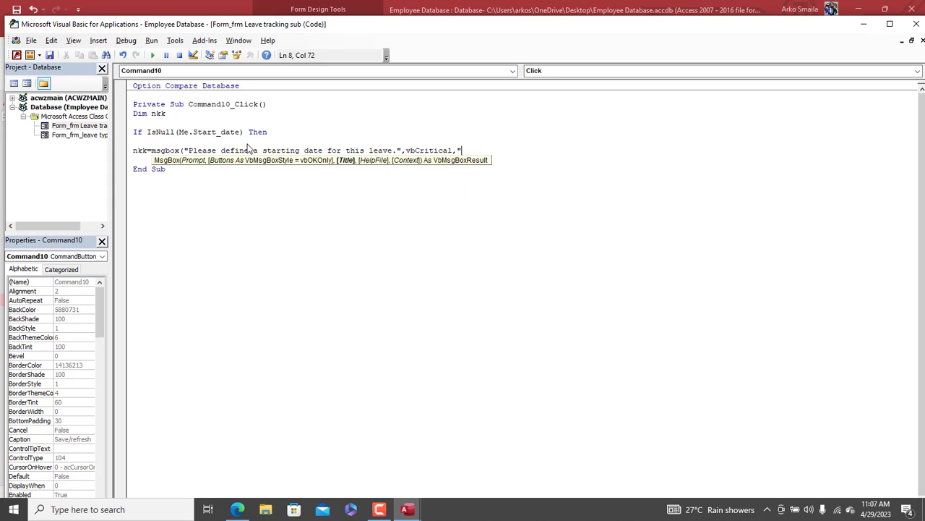
text("Start dagte)
text( bkla)
text())
Step: Add an ElseIf condition below the start-date message that tests whether Me.End_date is null
key(Return)
key(Return)
key(Return)
text(els)
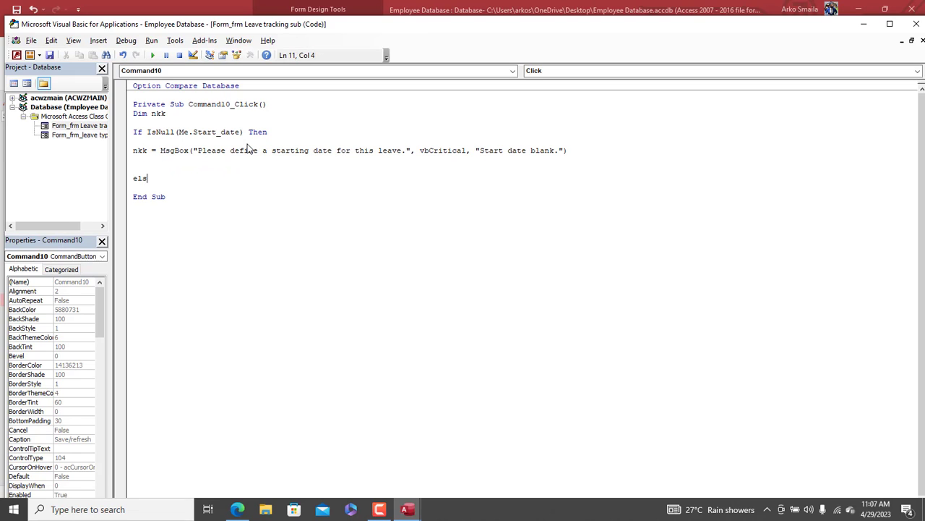
text(eif isnull(me)
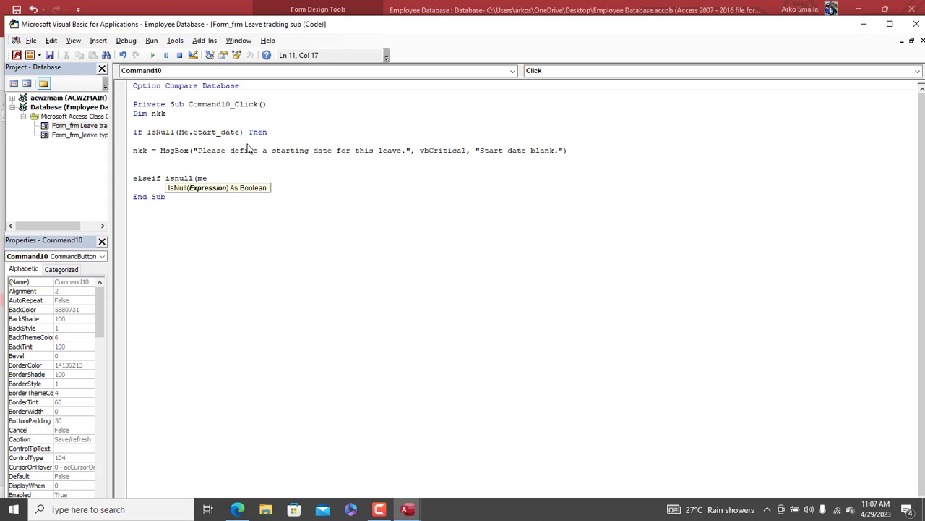
text(.end)
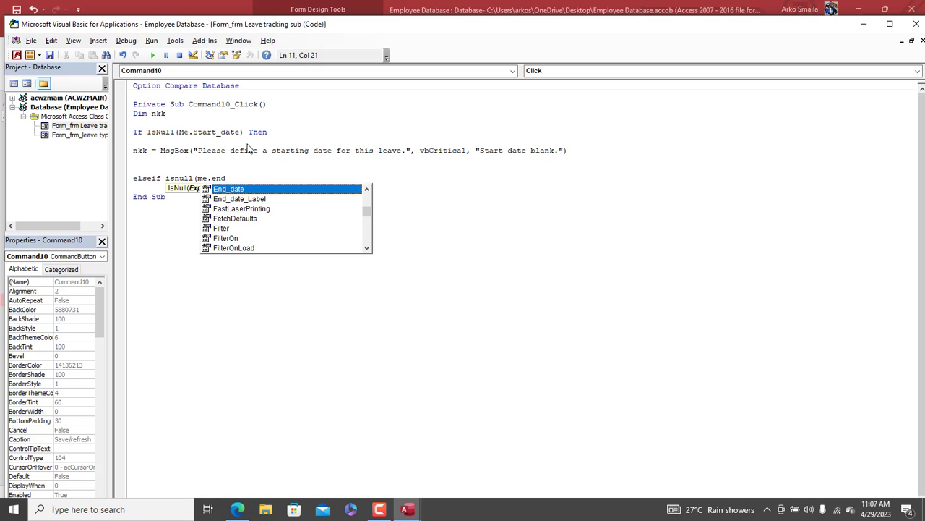
key(Tab)
text())
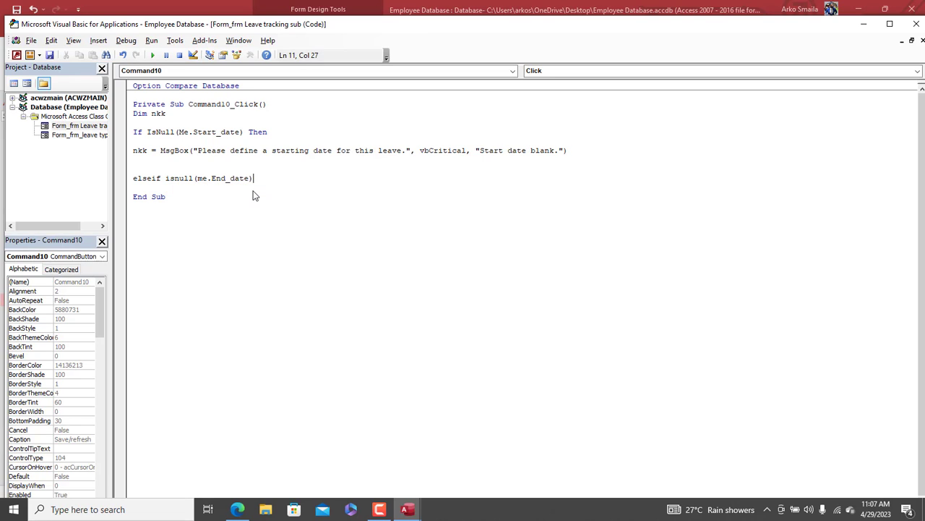
text( Then)
key(Return)
Step: Copy the start-date message box line into the End_date condition
click(580, 152)
drag(579, 152, 135, 151)
key(ctrl+c)
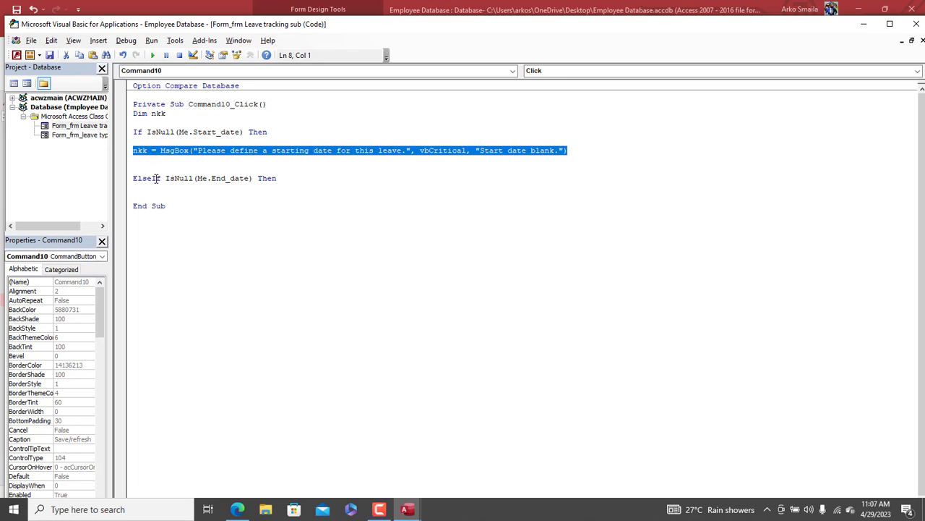
click(155, 187)
key(ctrl+v)
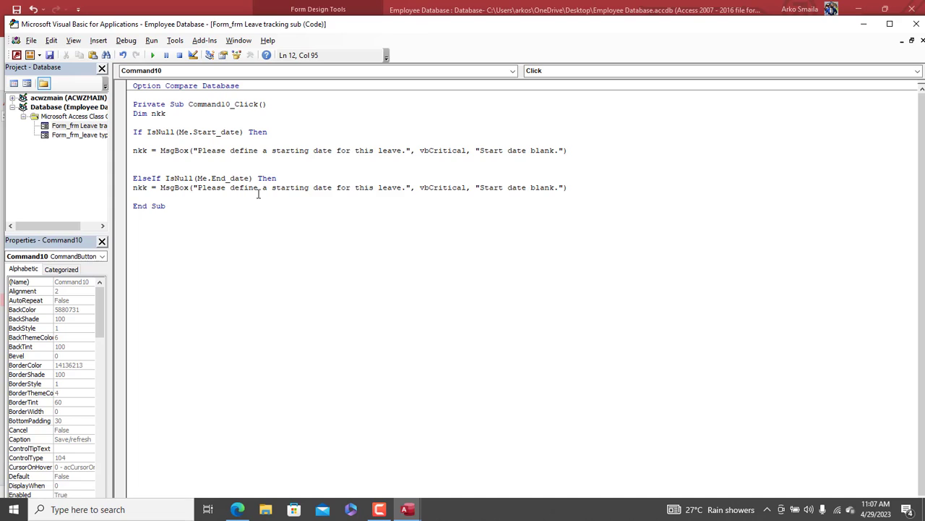
Step: Change the copied message to "Please define an ending date for this leave." and its title to "End date blank."
click(302, 187)
double_click(295, 188)
text(ending)
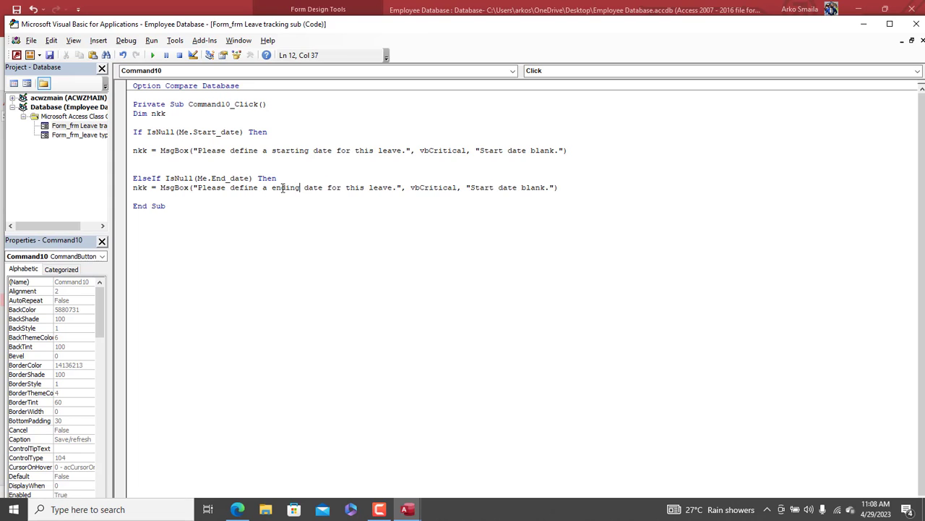
text(n)
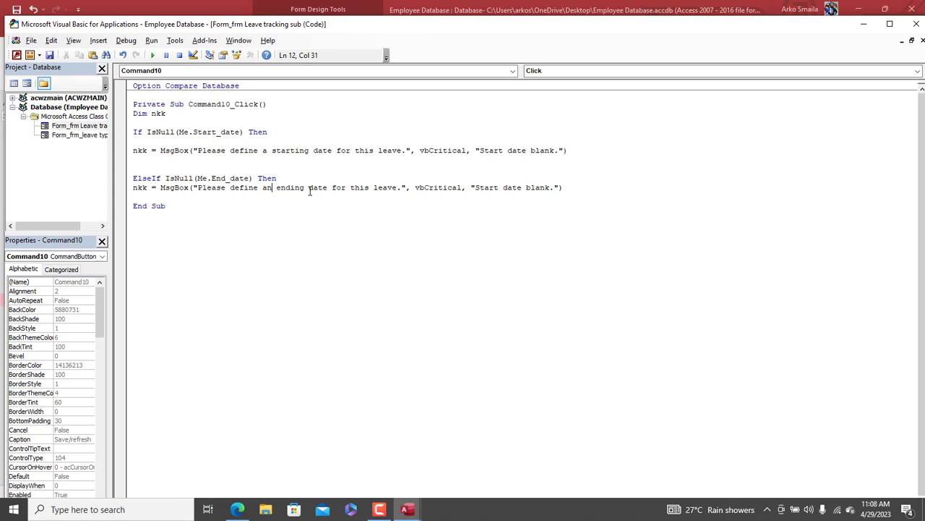
double_click(489, 189)
text(End)
Step: Add another ElseIf condition below the end-date message that tests whether Me.LeaveType is null
key(Return)
key(Return)
key(Return)
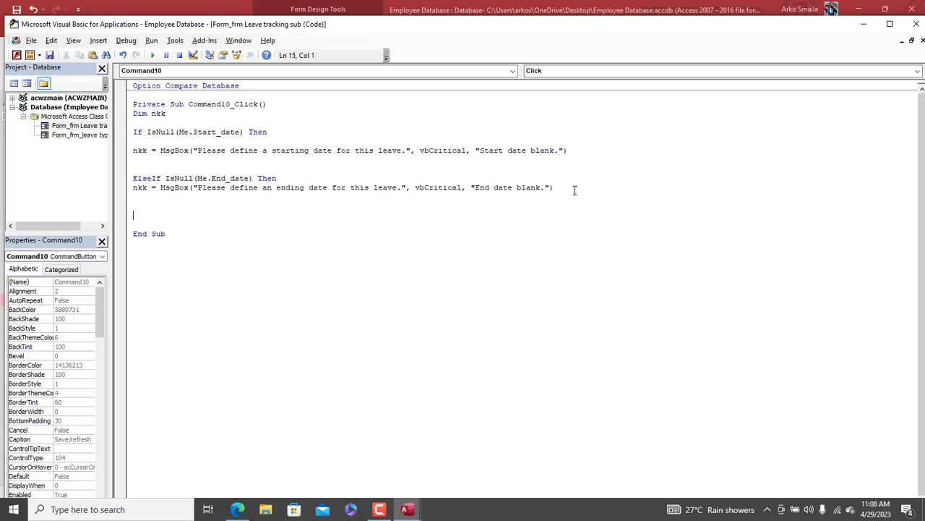
text(elseif isnull(me.lea)
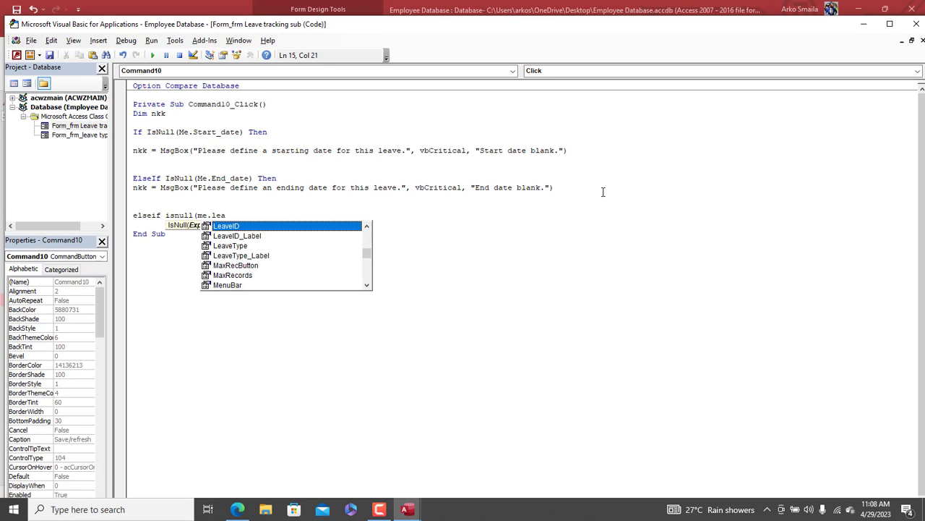
click(231, 247)
text() Then)
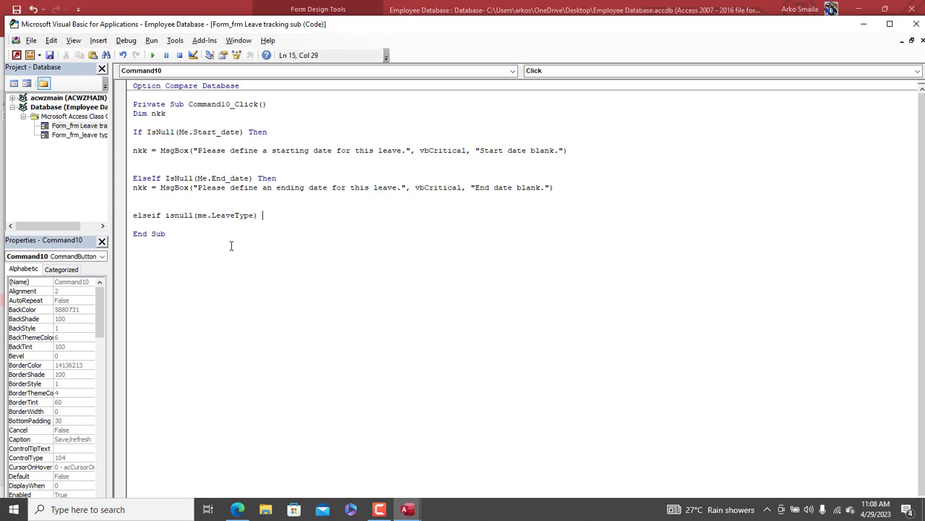
key(Return)
key(Return)
Step: Copy the end-date message box line into the LeaveType condition
drag(564, 188, 133, 183)
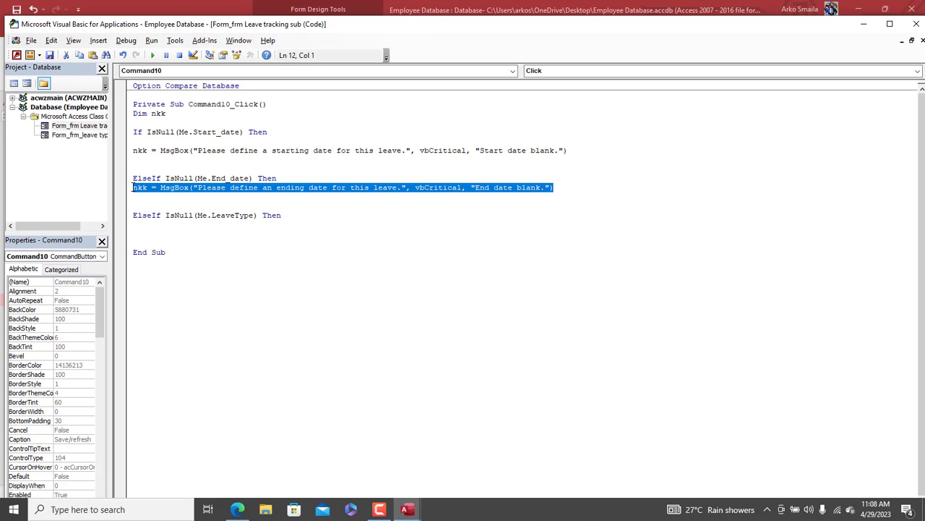
click(140, 229)
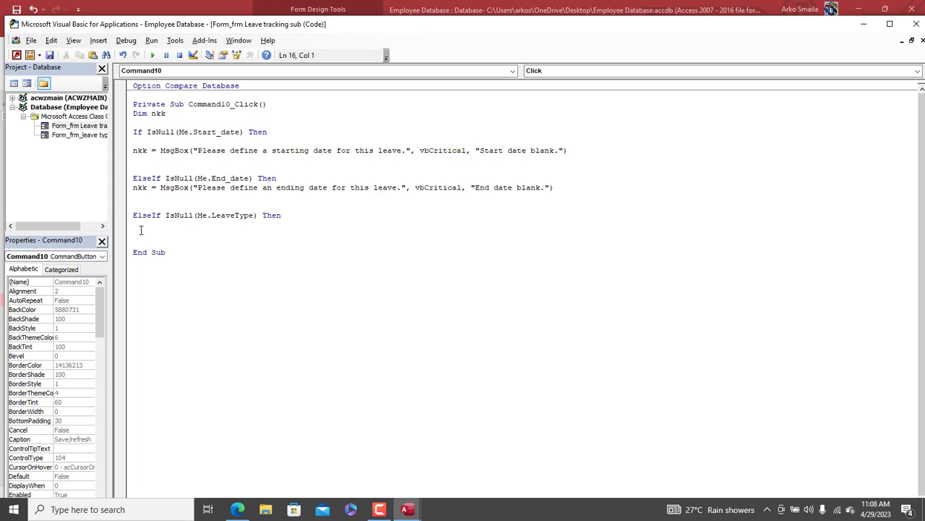
key(ctrl+v)
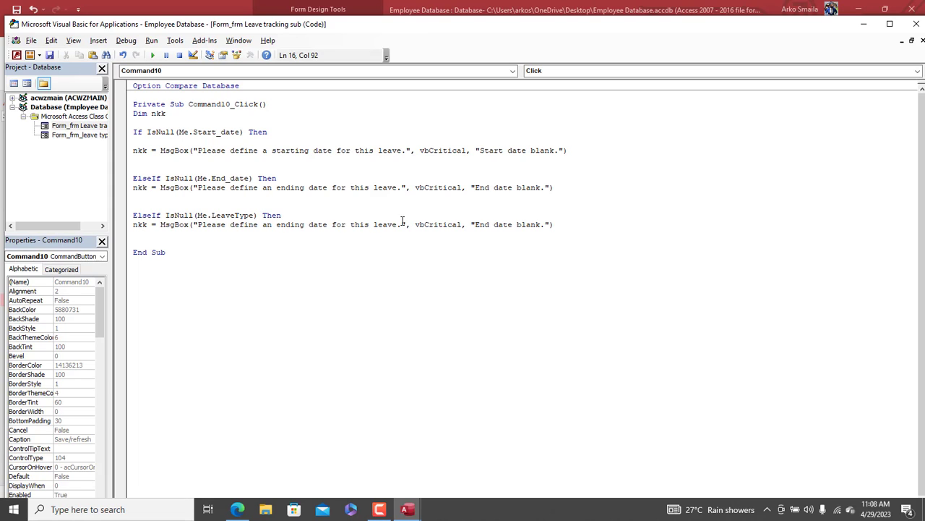
Step: Change the LeaveType message to "Please choose a Leave type." and its title to "No Leave type chosen"
drag(398, 225, 232, 225)
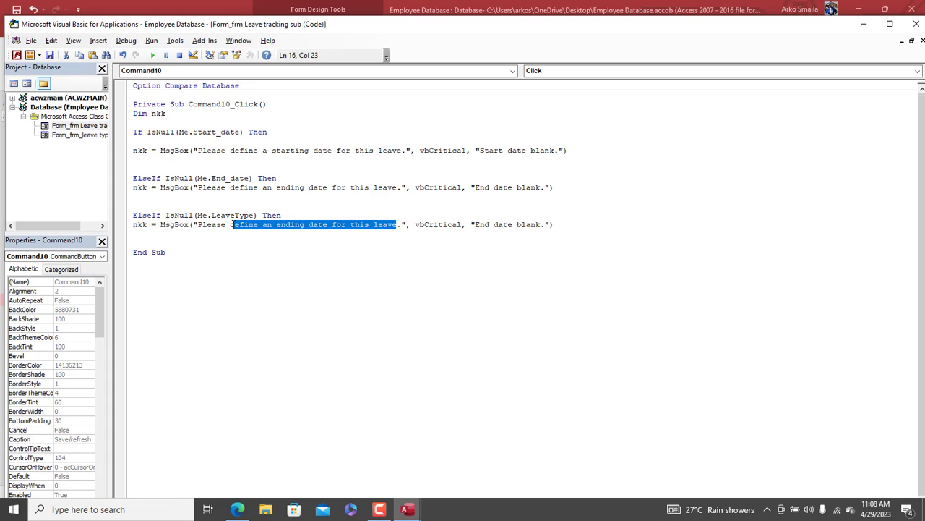
key(BackSpace)
key(BackSpace)
text(choose )
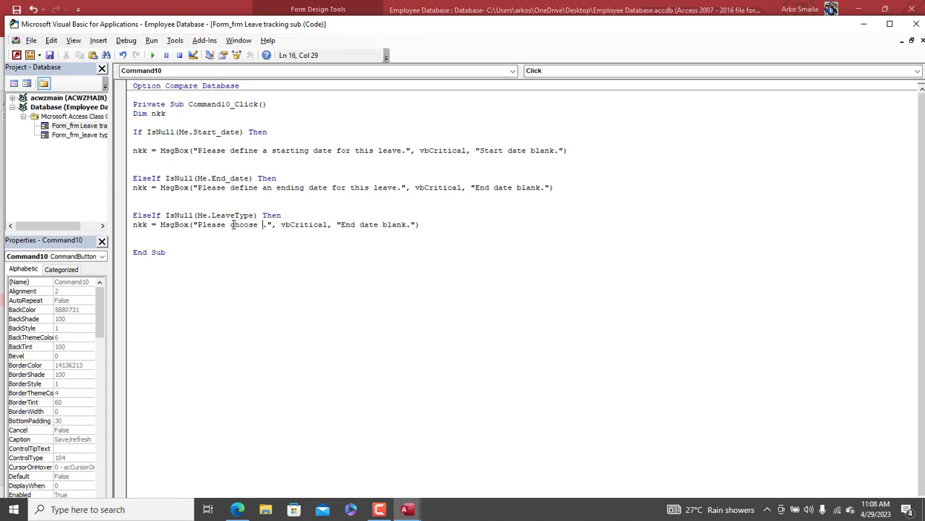
text(a Leave ry)
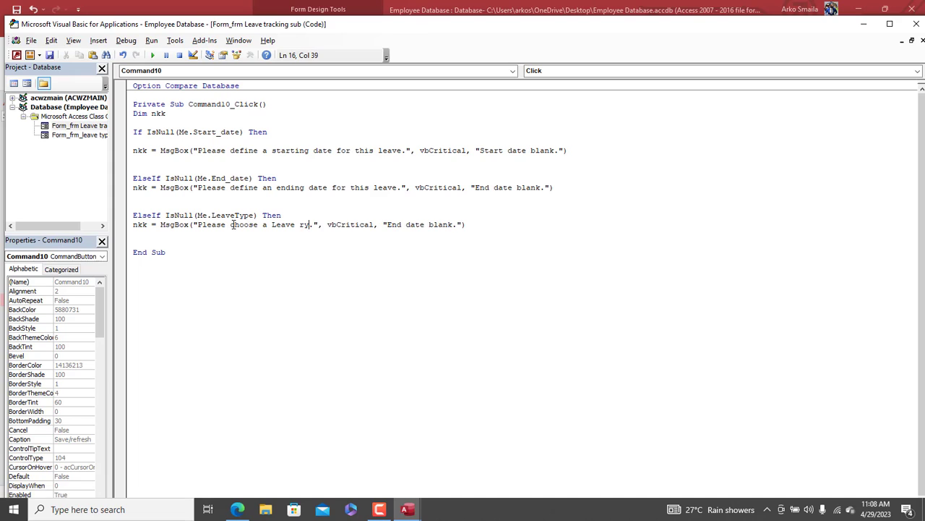
key(BackSpace)
key(BackSpace)
text(type)
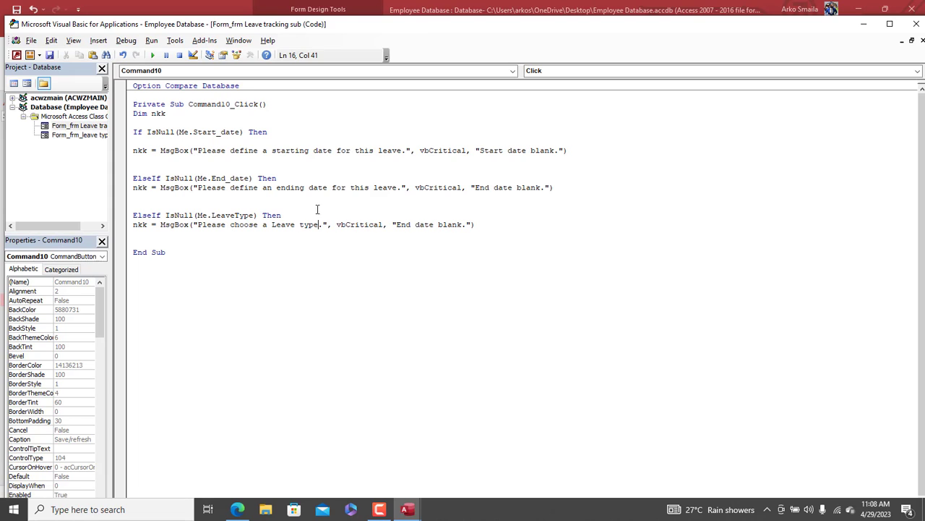
drag(466, 224, 396, 225)
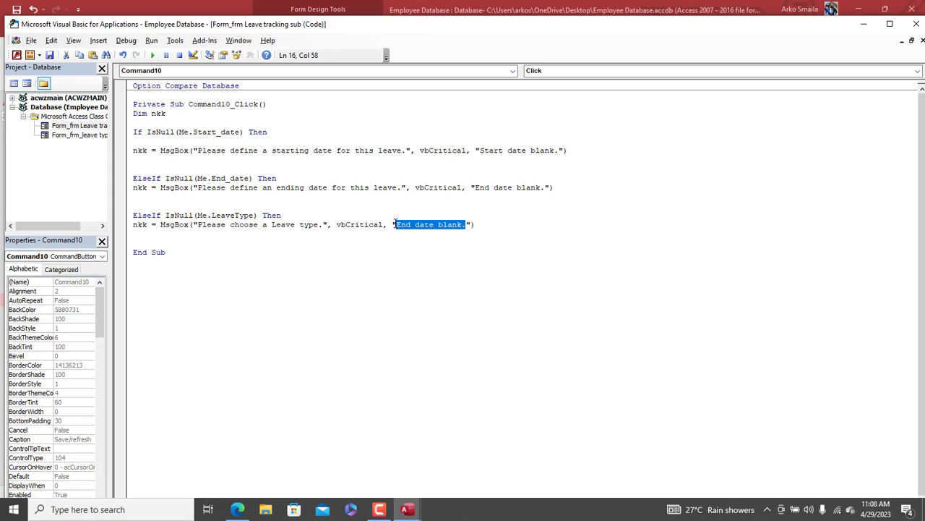
text(No )
text(Leave type ch)
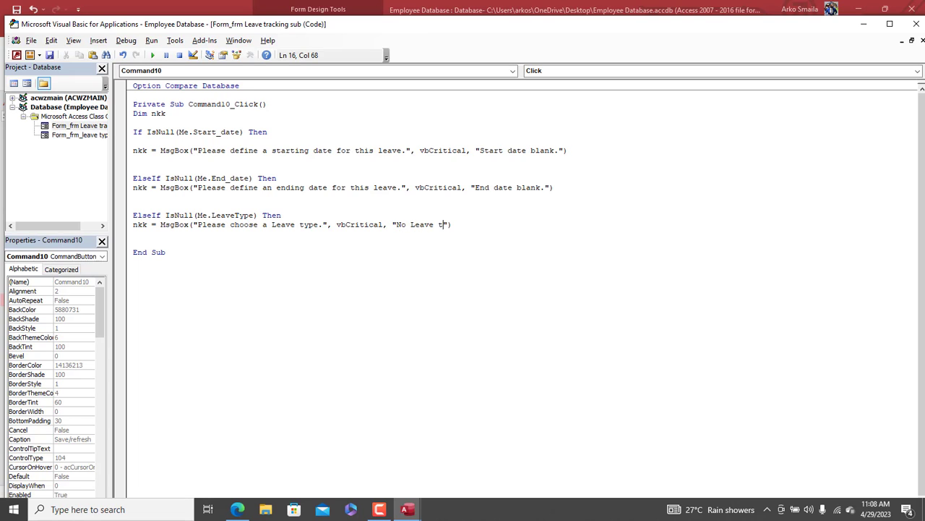
text(osen)
Step: Add an Else branch after the LeaveType message that runs DoCmd.RefreshRecord
click(174, 236)
key(Return)
key(Return)
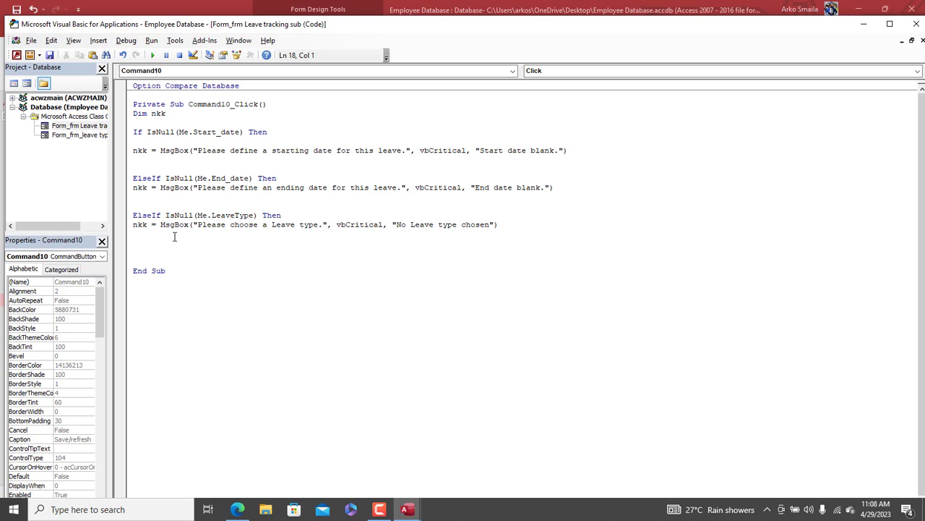
key(Return)
text(else)
key(Return)
text(docmd.r)
key(Return)
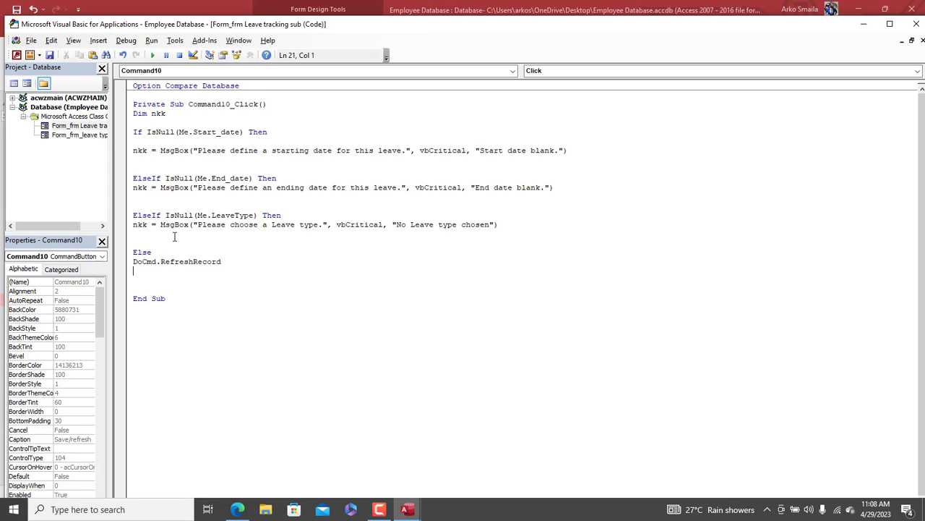
Step: Close the conditional block with End If below DoCmd.RefreshRecord and leave the code editor
key(Return)
text(end if)
click(916, 23)
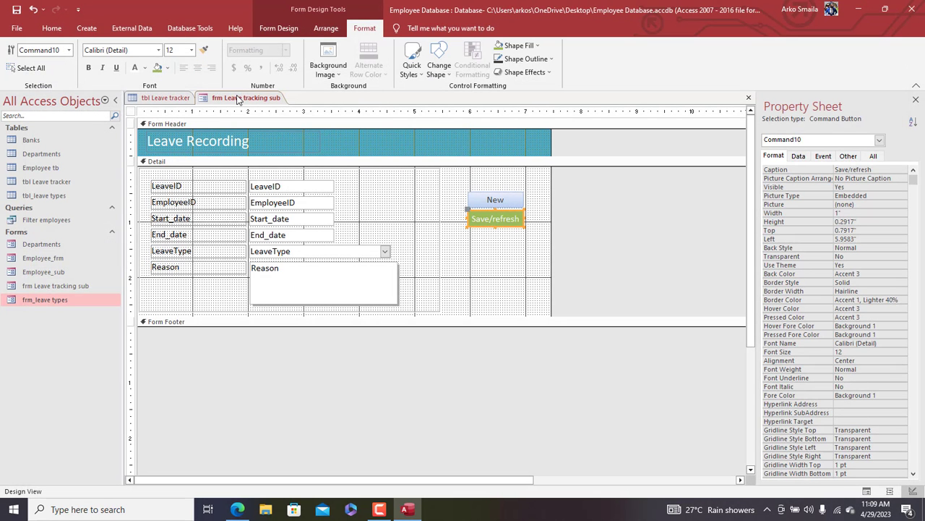
Step: Show the leave tracking form in Form View and test Save/refresh twice with the required fields blank, dismissing each message
right_click(228, 101)
click(270, 148)
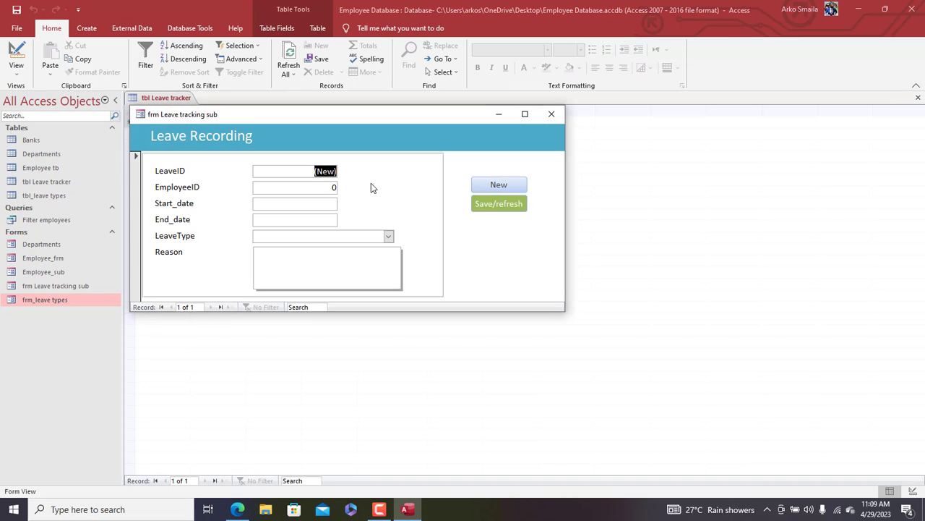
click(490, 204)
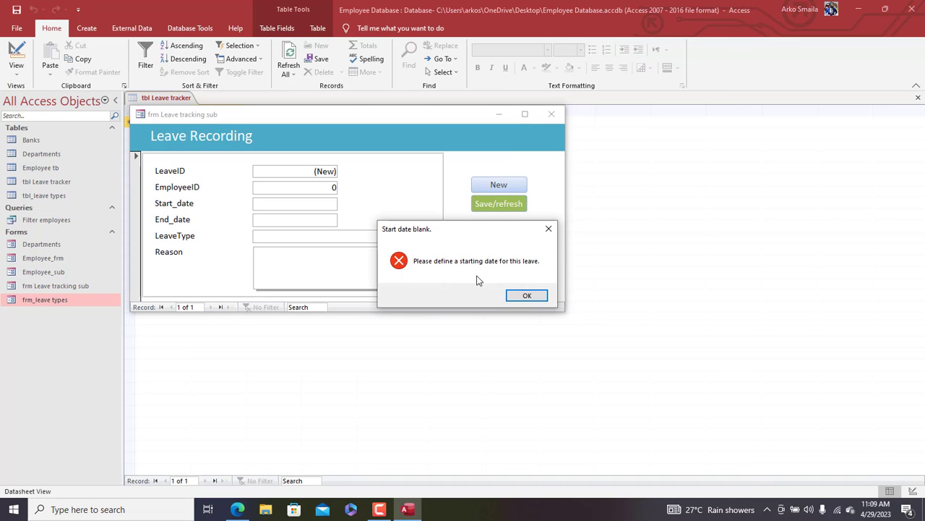
drag(447, 221, 385, 146)
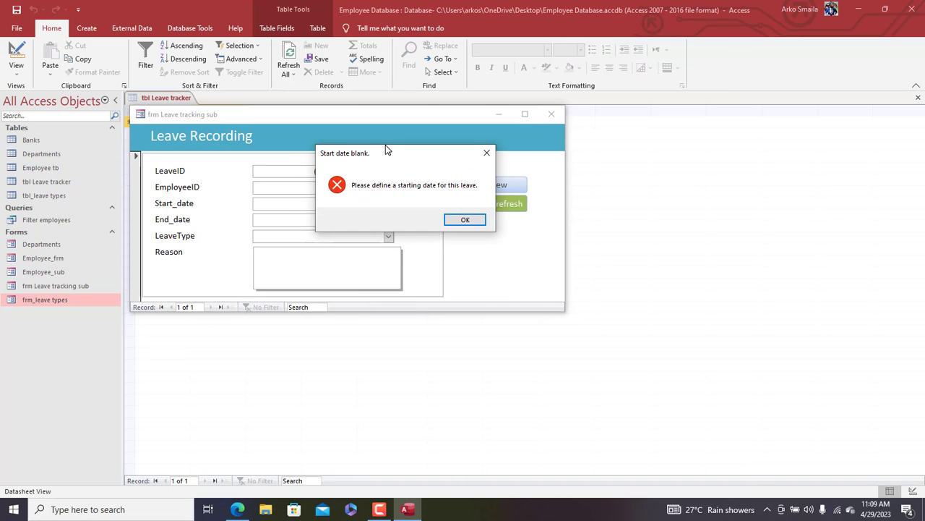
click(465, 220)
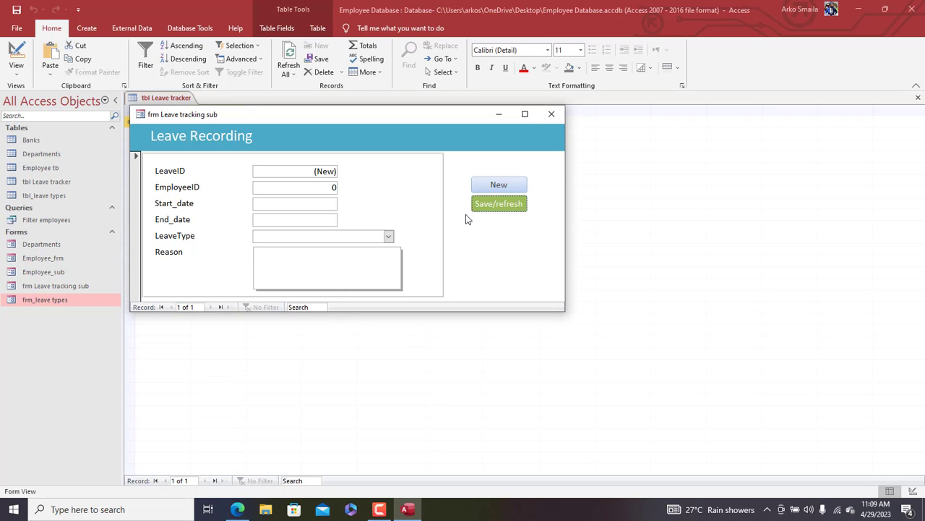
click(500, 207)
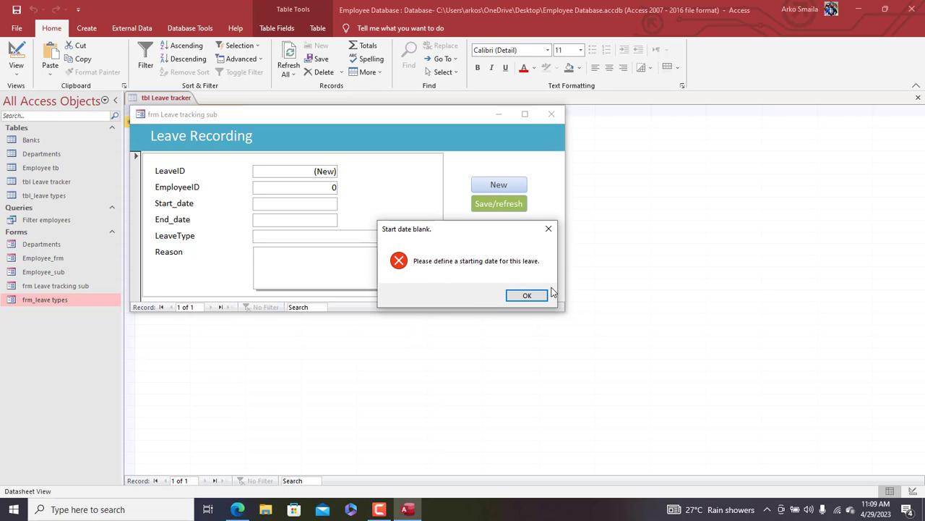
click(527, 296)
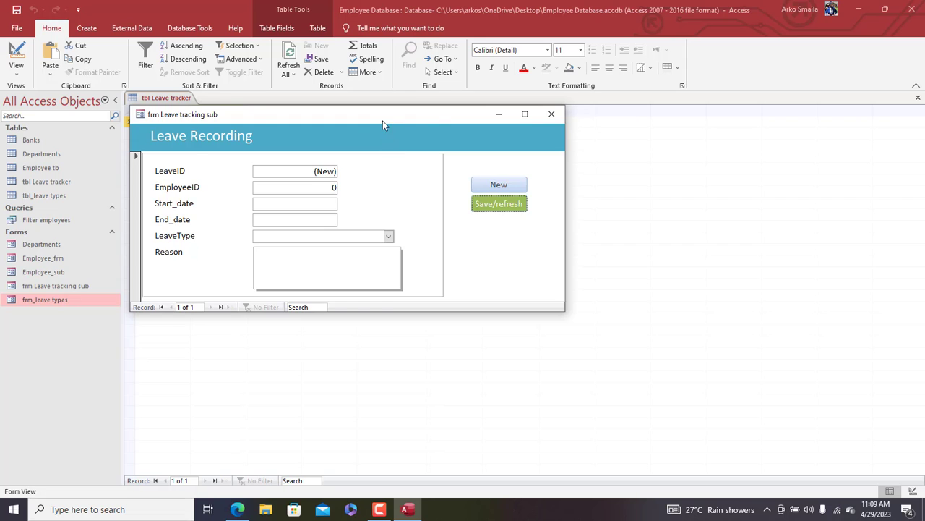
Step: Return the leave tracking form to Design View and open the Save/refresh button's click-event code
drag(382, 121, 441, 109)
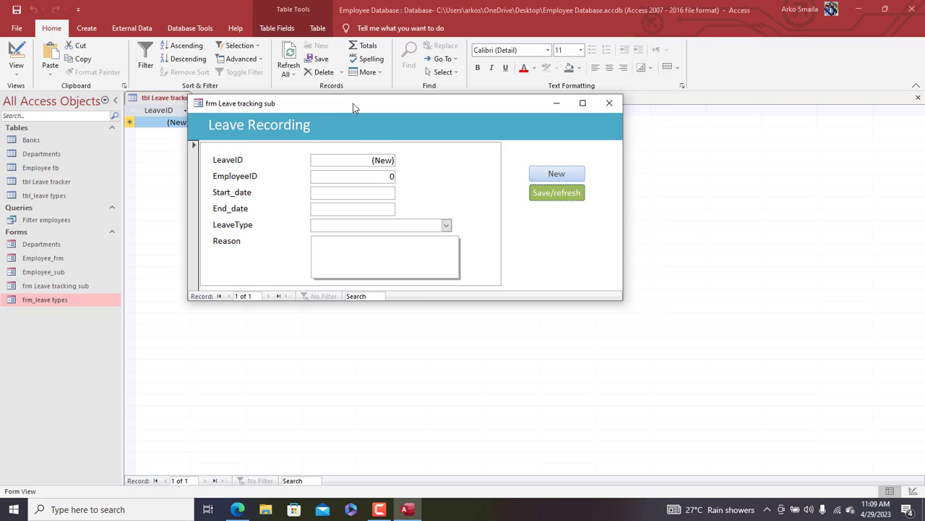
drag(350, 106, 360, 102)
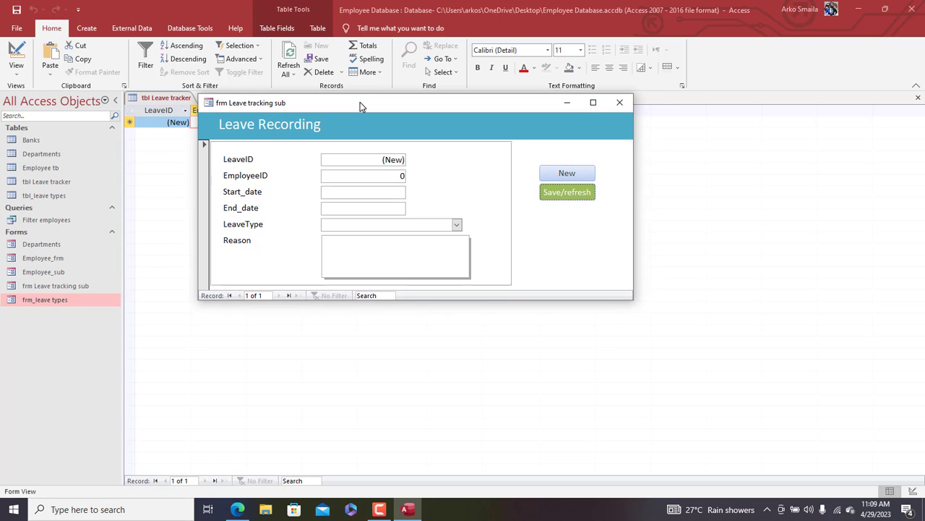
click(345, 207)
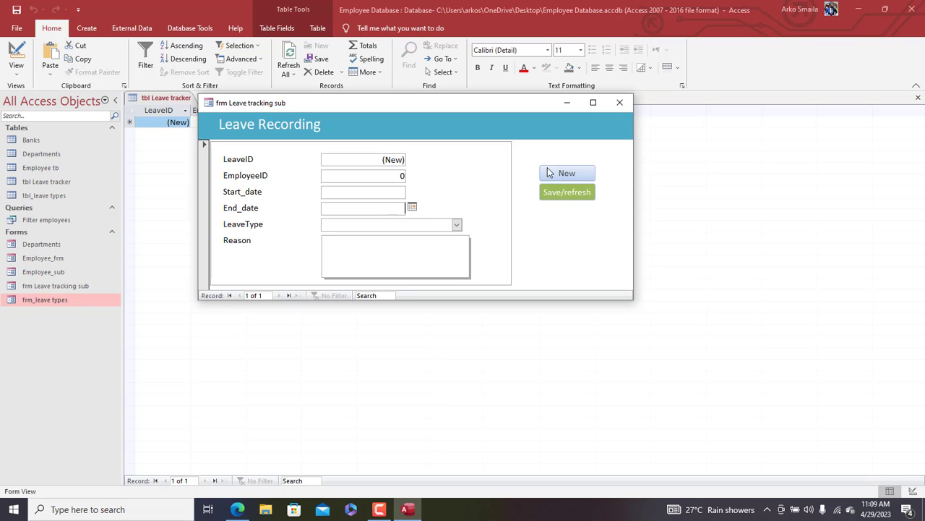
right_click(481, 159)
click(506, 192)
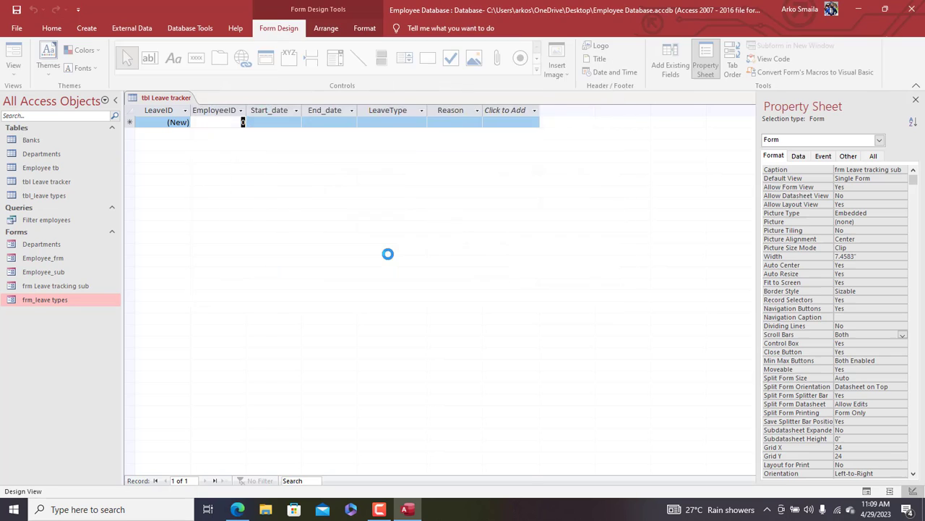
right_click(506, 226)
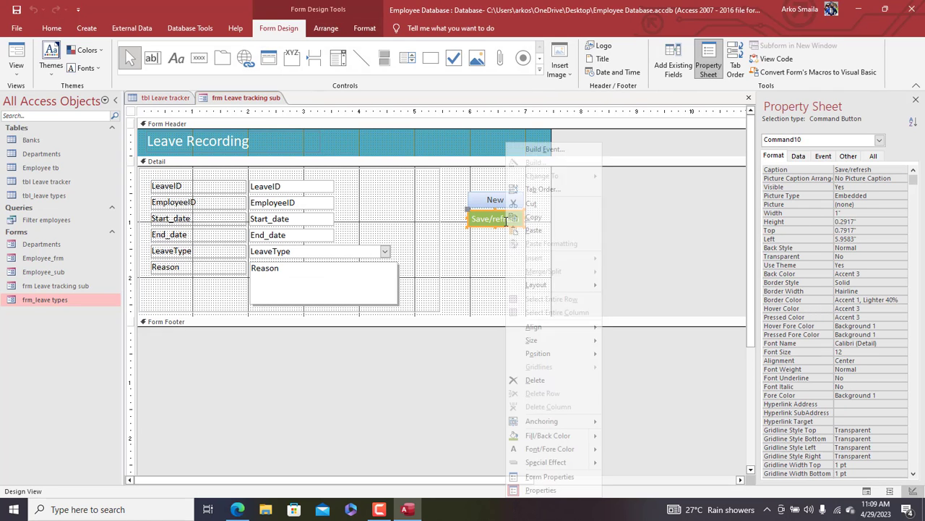
click(539, 150)
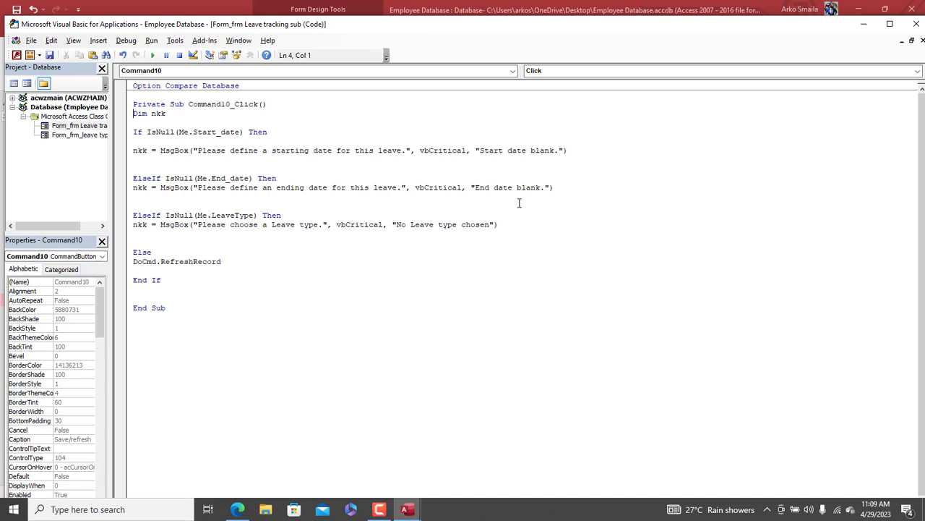
Step: Start an ElseIf condition on Me.End_date.Value below the LeaveType message, set off by blank lines
click(520, 225)
key(Return)
key(Return)
key(Return)
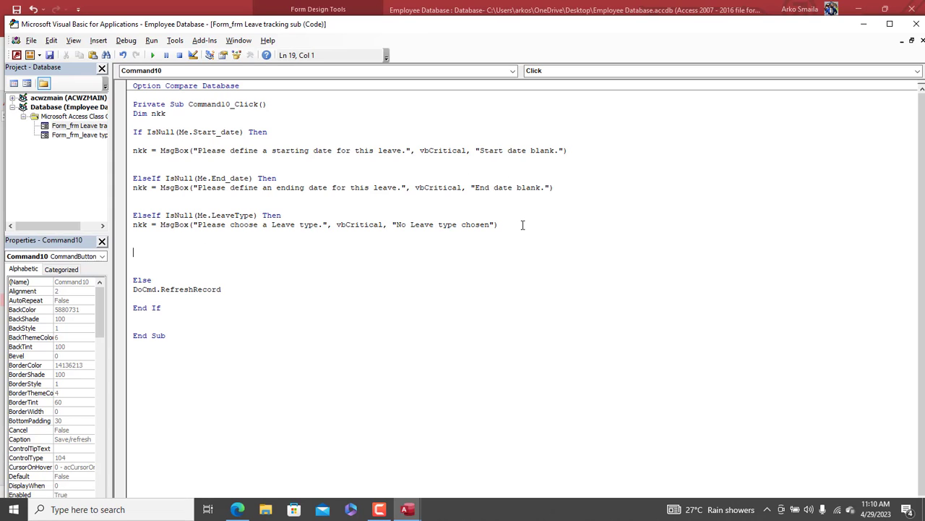
text(elseif me.)
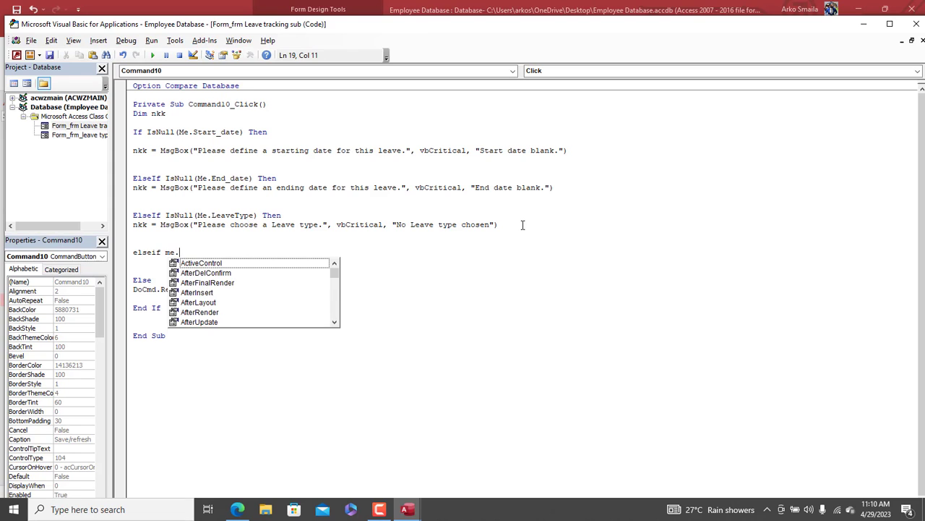
text(end)
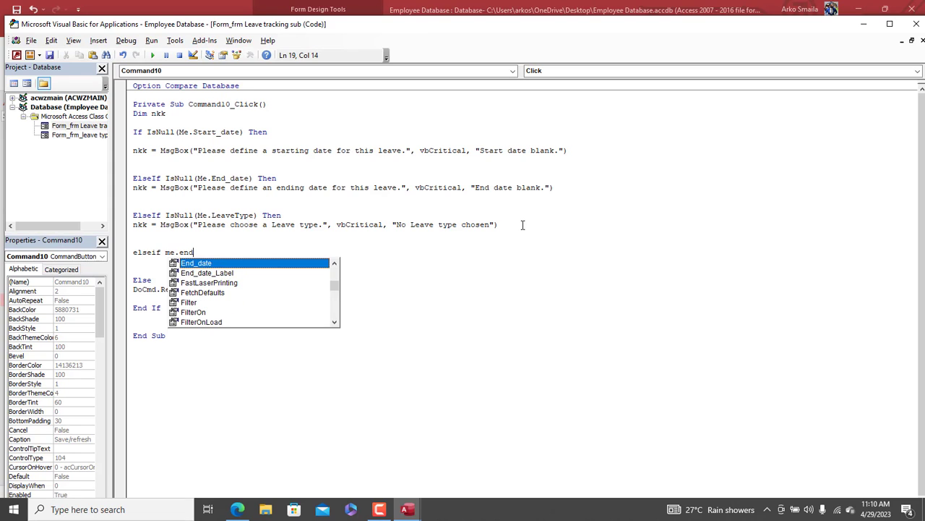
double_click(239, 264)
text(.va)
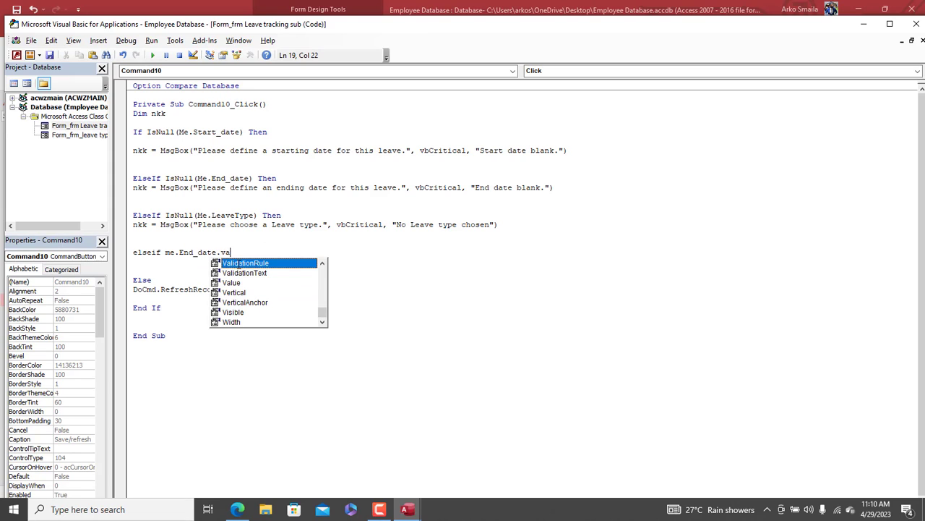
double_click(242, 283)
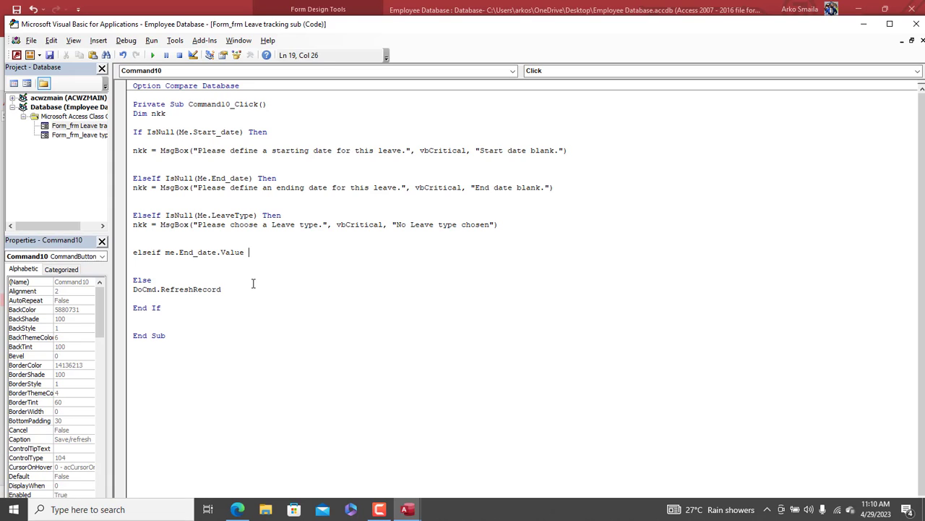
Step: Make the new condition test whether the end date is less than date()
text(<)
text(date())
key(Return)
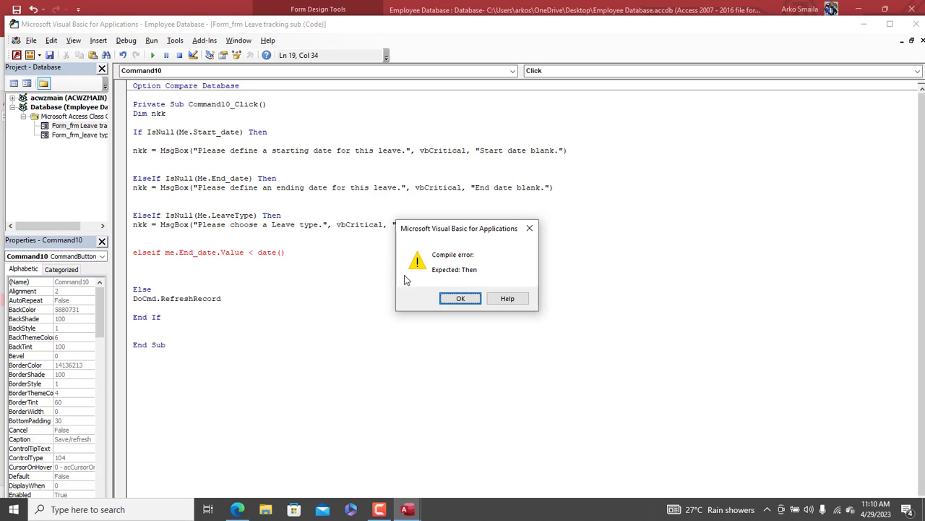
click(462, 297)
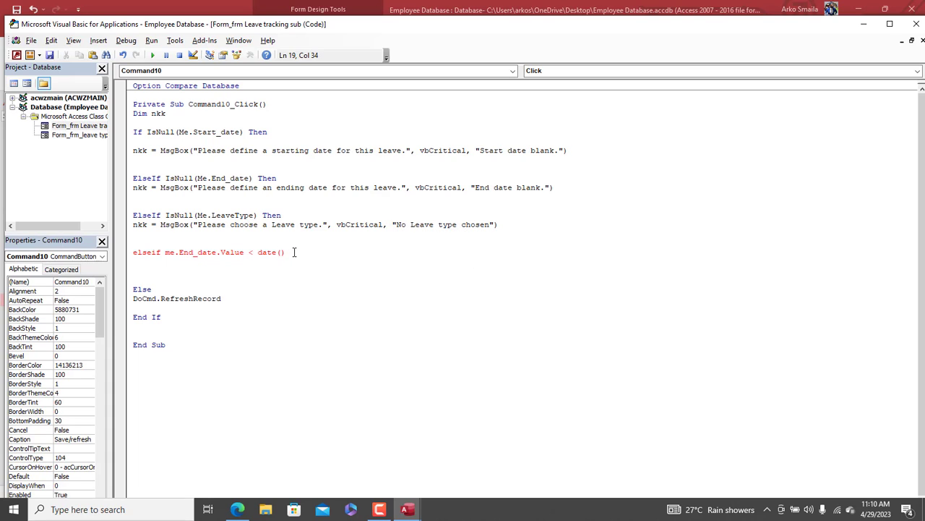
Step: Try retyping the date function in the end-date condition, with and without its parentheses
key(BackSpace)
key(BackSpace)
key(BackSpace)
key(BackSpace)
key(BackSpace)
key(BackSpace)
text(date ())
key(Return)
key(Return)
key(BackSpace)
key(BackSpace)
key(BackSpace)
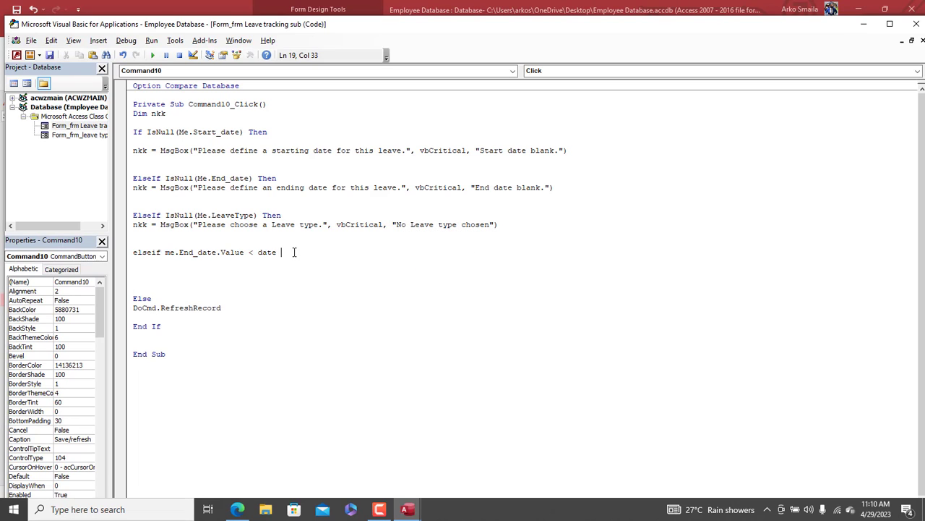
key(BackSpace)
key(BackSpace)
text(ate)
key(Return)
key(Return)
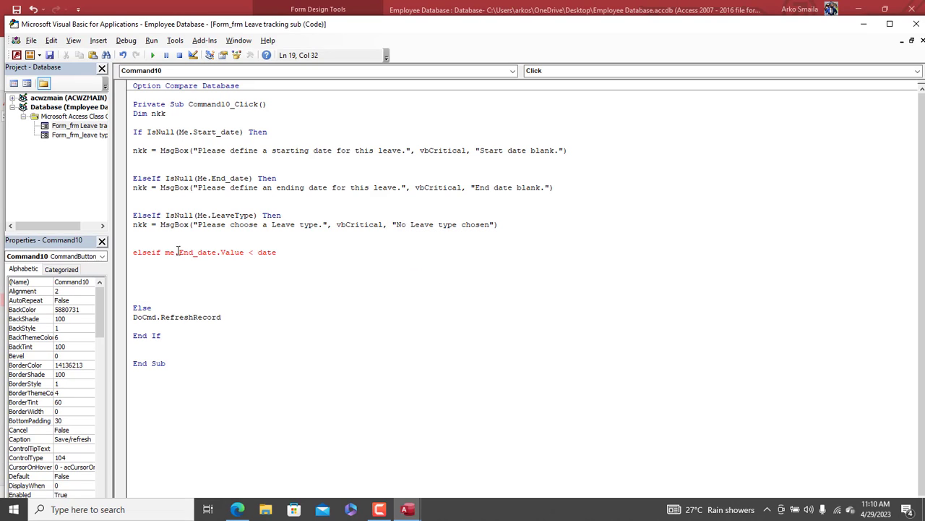
key(Return)
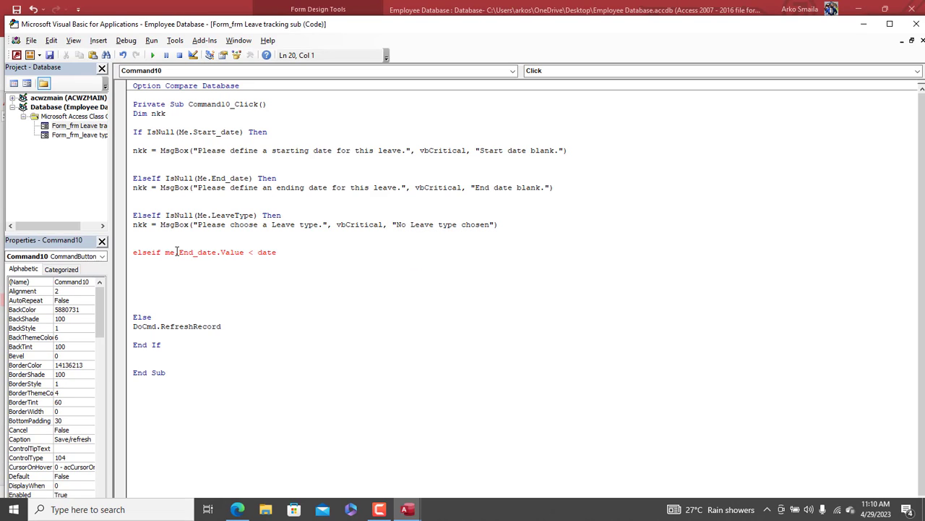
key(BackSpace)
text(())
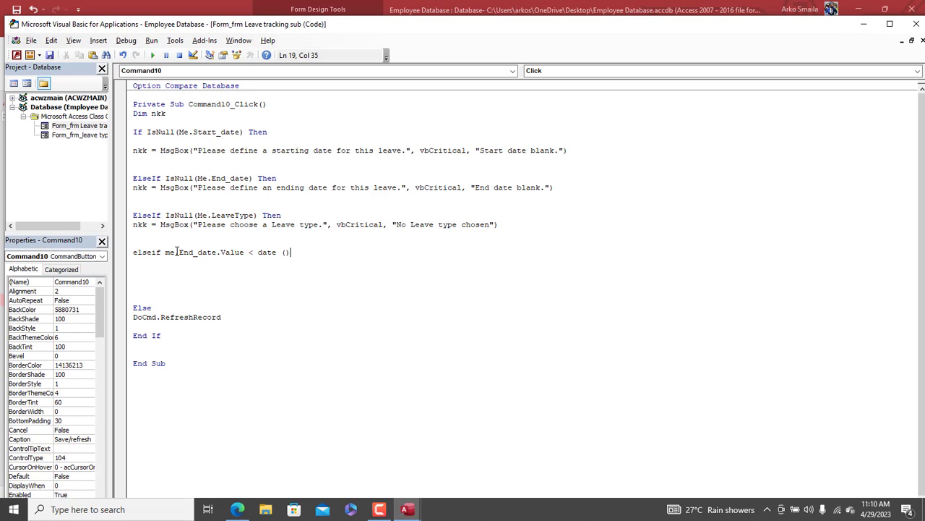
key(Return)
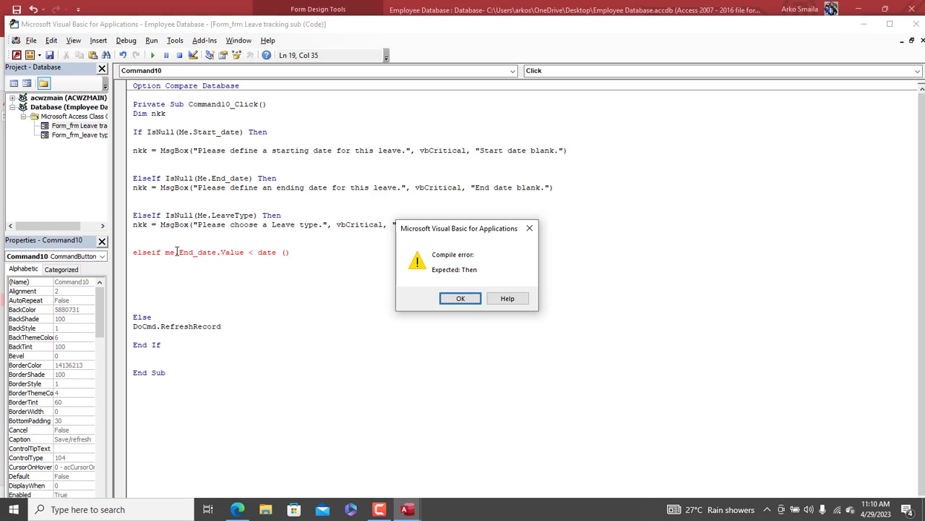
key(Return)
Step: Remove surplus blank lines below the end-date comparison and complete the condition with Then
click(148, 284)
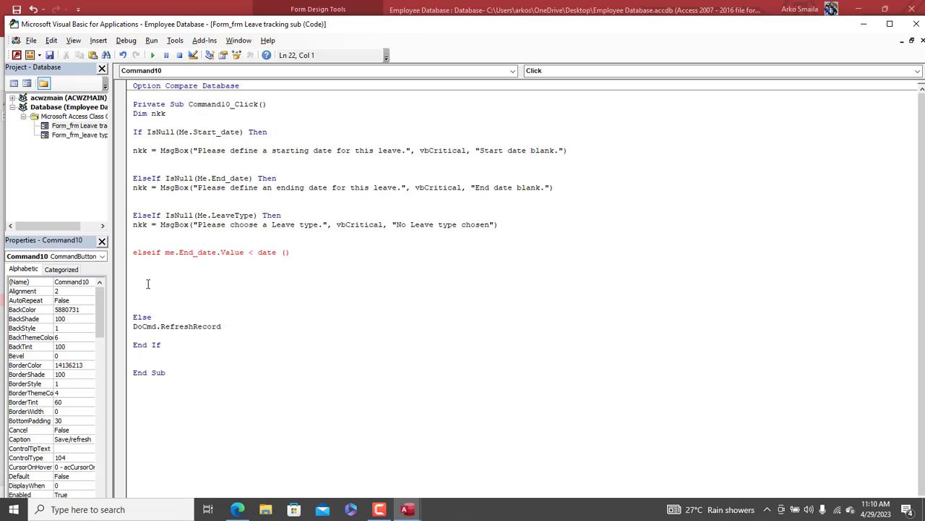
key(BackSpace)
key(BackSpace)
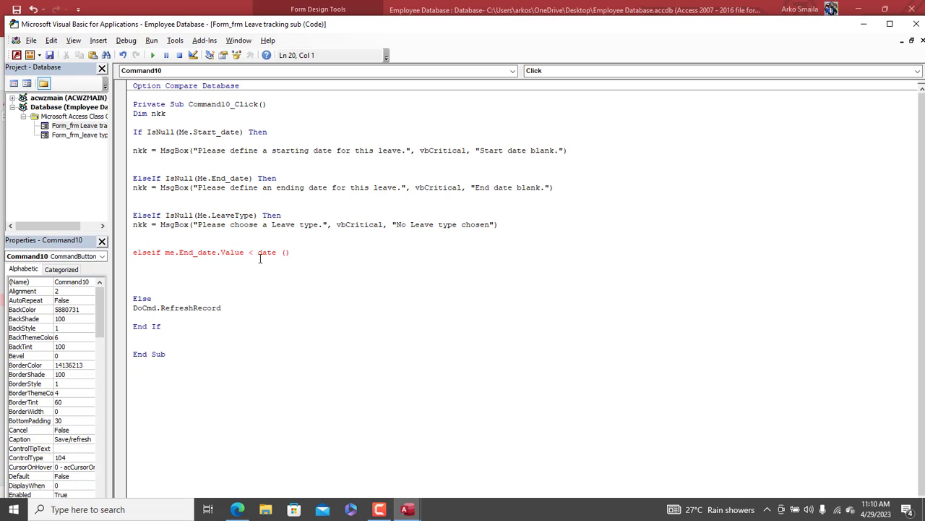
click(310, 253)
text(then)
key(Return)
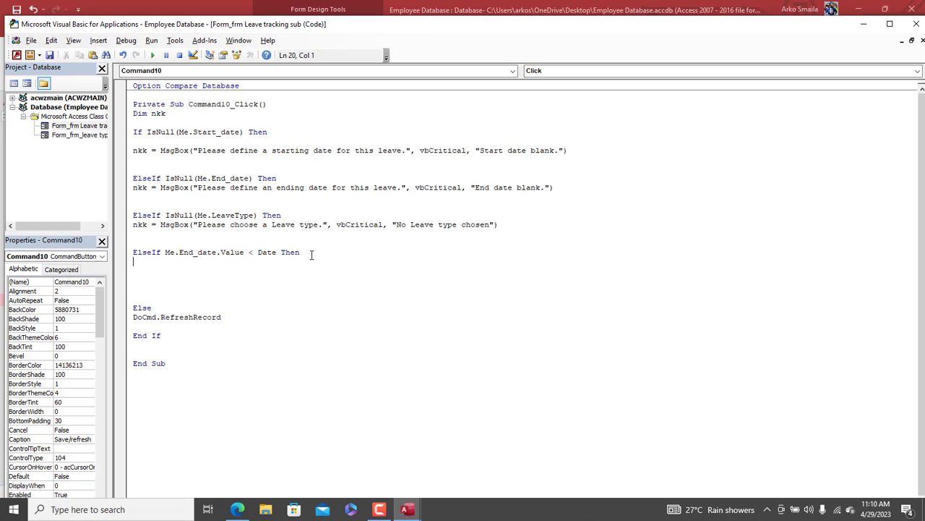
key(Return)
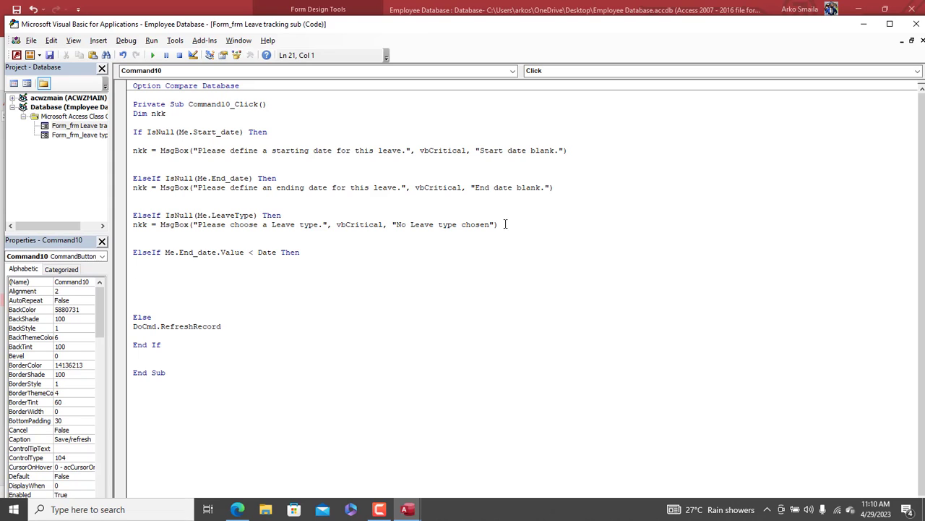
Step: Copy the LeaveType message box line into the branch that compares the end date with the current date
drag(505, 224, 134, 226)
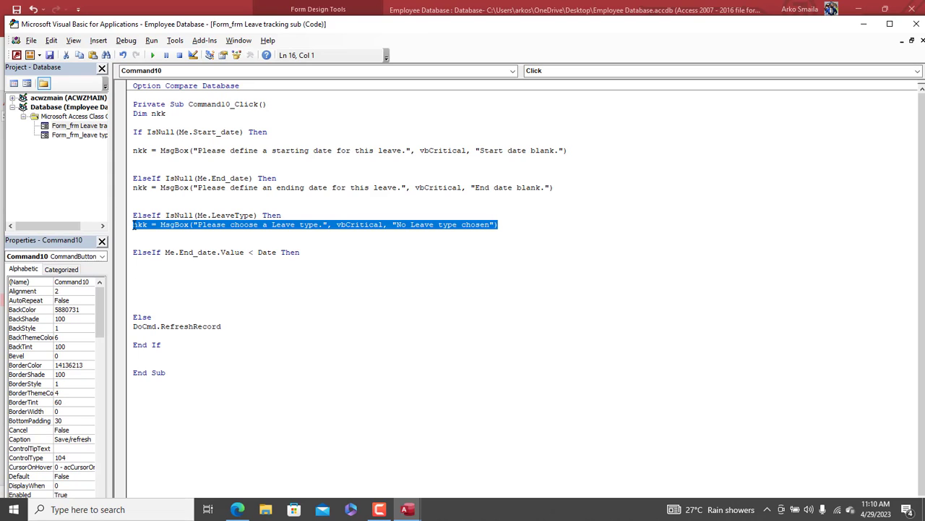
key(ctrl+c)
click(157, 265)
key(ctrl+v)
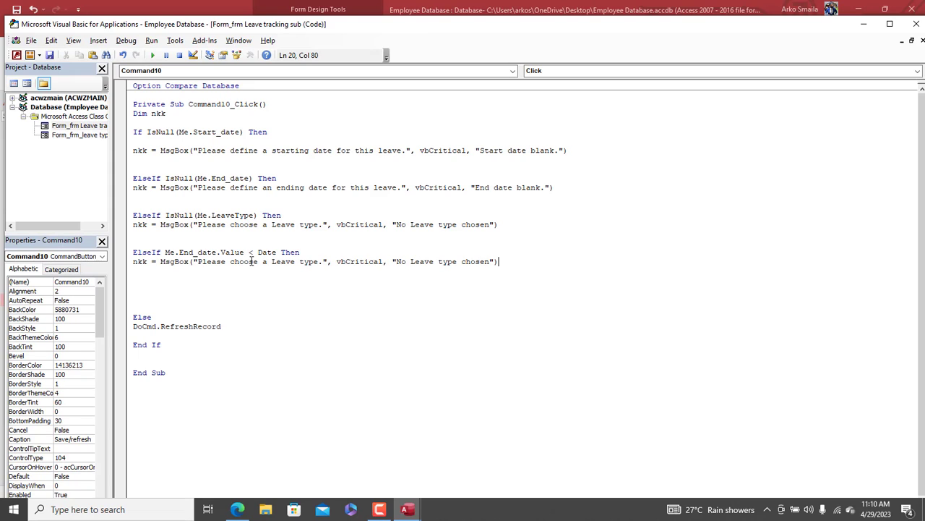
Step: Replace the prompt of the end-date comparison's message box with "End date entered cannot be accepted. Please try again."
drag(322, 262, 196, 261)
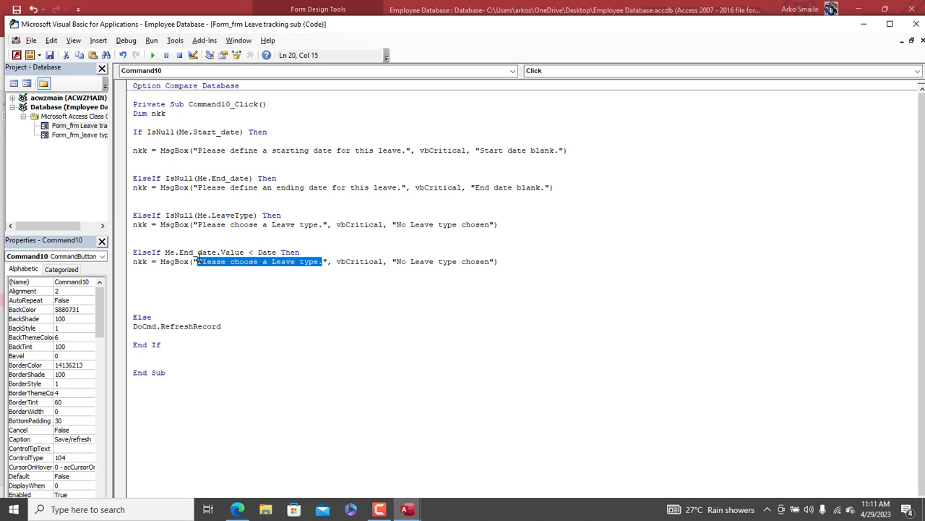
text(End date )
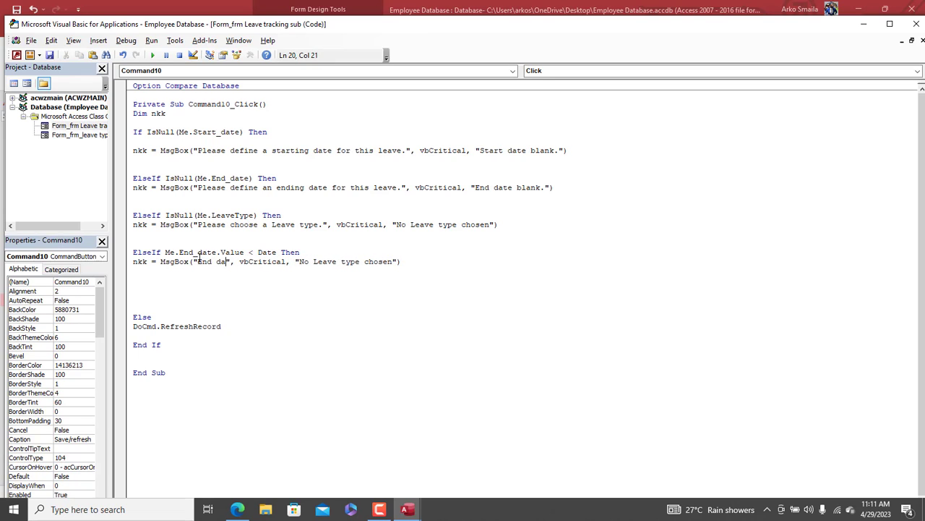
text(entered ca)
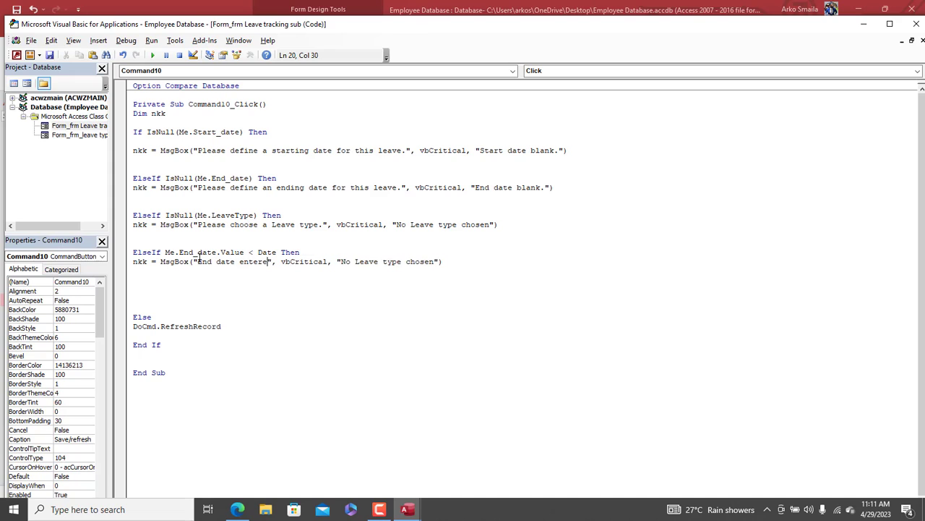
text(nnot be ac)
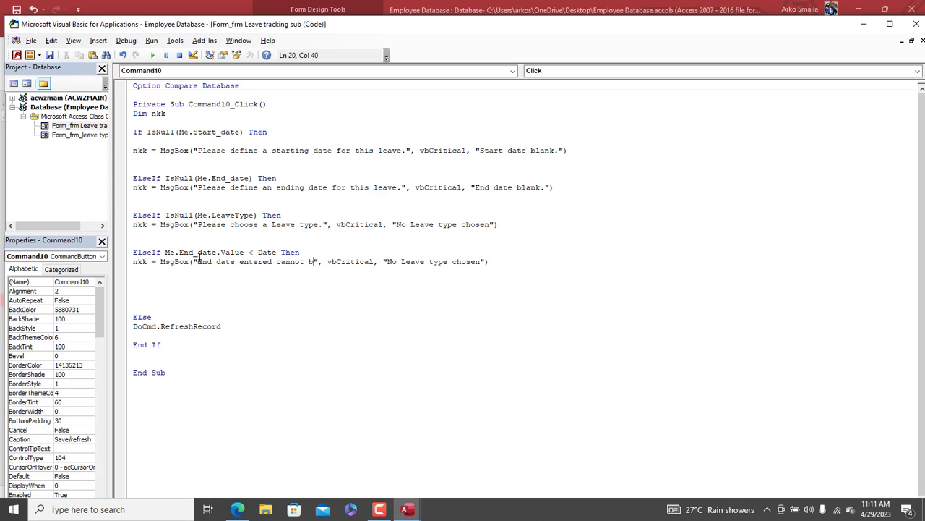
text(cepted. )
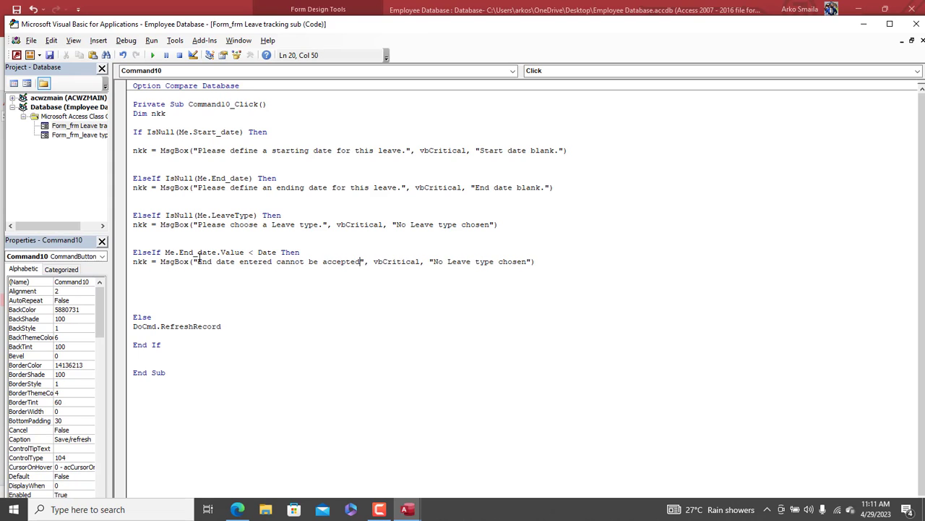
text(Please try )
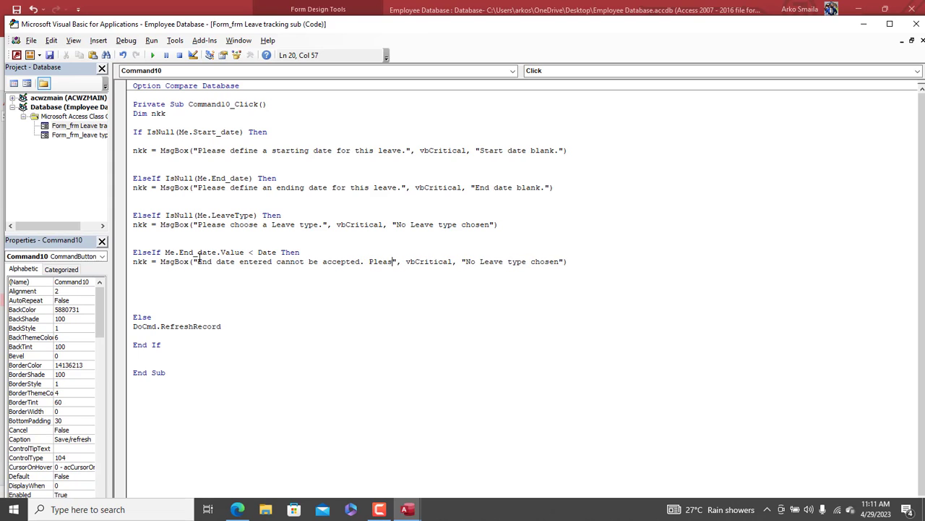
text(again)
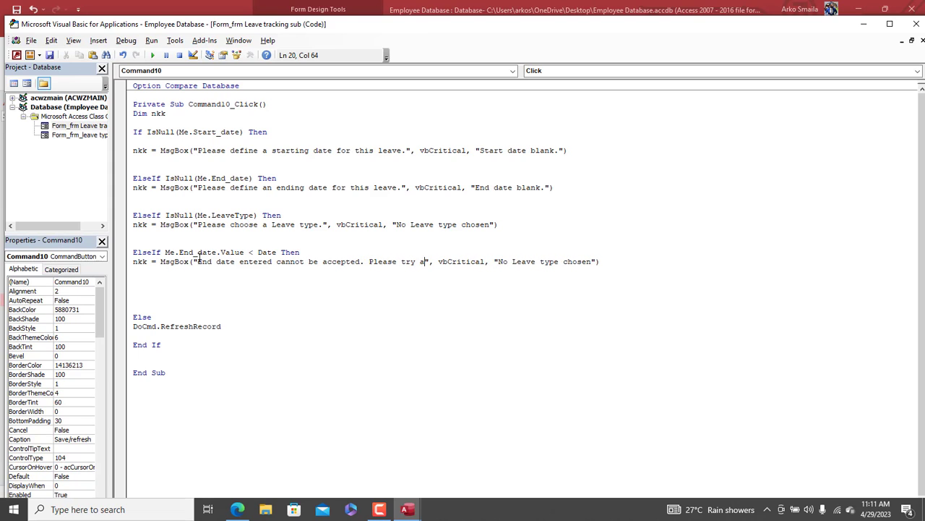
text(.)
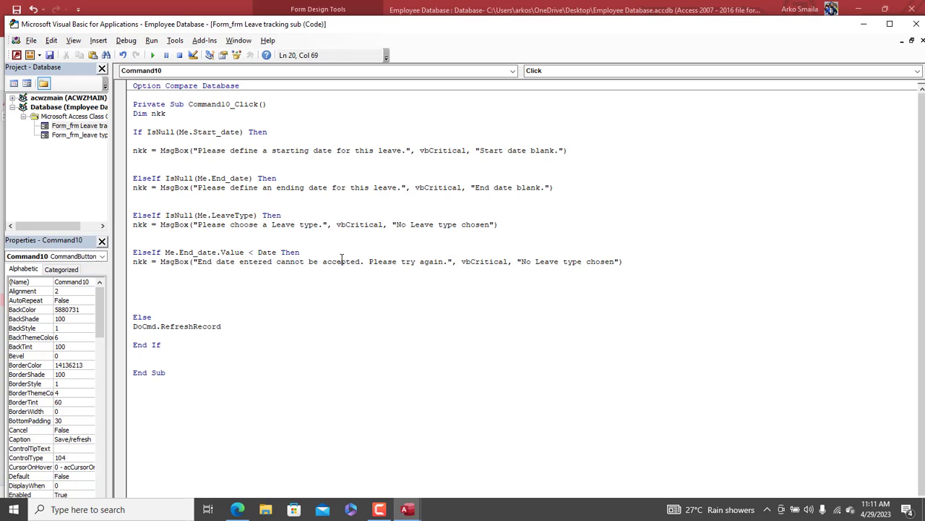
Step: Change the title of the end-date comparison's message box to "Incorrect end date."
drag(615, 262, 522, 260)
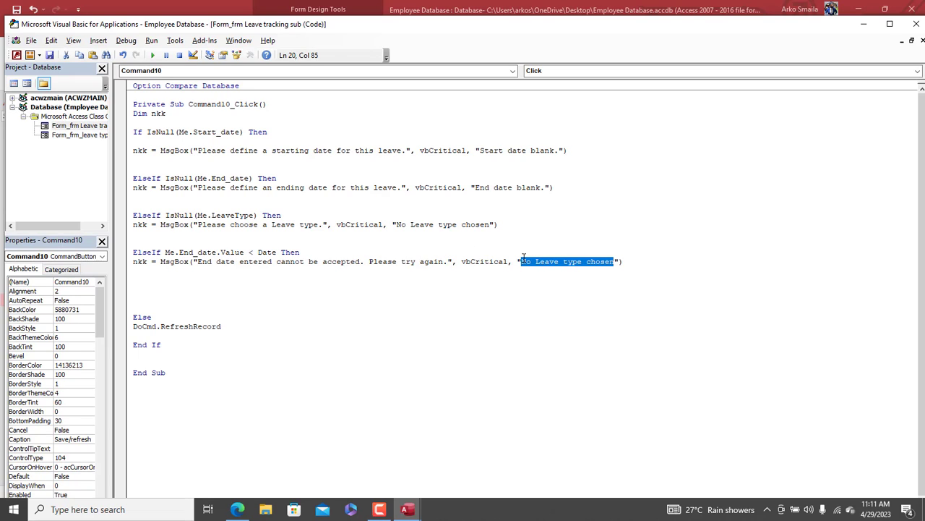
text(Incorrec)
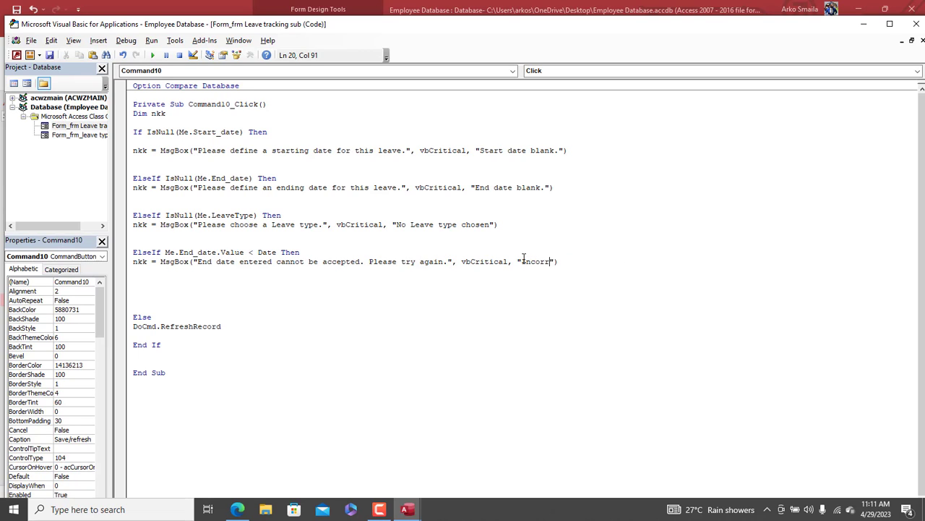
text(t end daate)
key(BackSpace)
key(BackSpace)
key(BackSpace)
text(te.)
Step: Remove the surplus blank lines between the end-date message box line and Else
click(146, 304)
key(BackSpace)
key(BackSpace)
key(BackSpace)
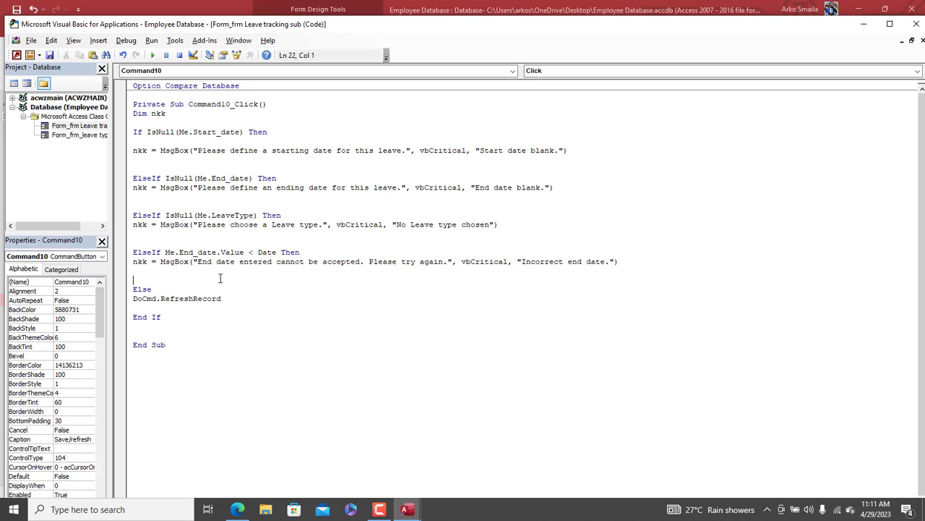
Step: After DoCmd.RefreshRecord, assign nkk a vbInformation message box reading "Leave is successfully recorded." with title "Leave success.", and close the code editor
click(248, 296)
key(Return)
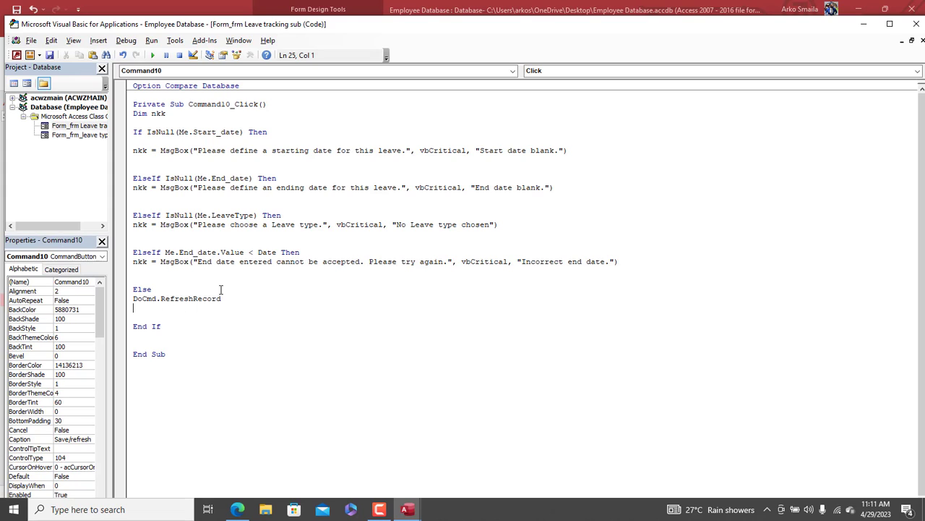
text(nkk=ms)
text(()
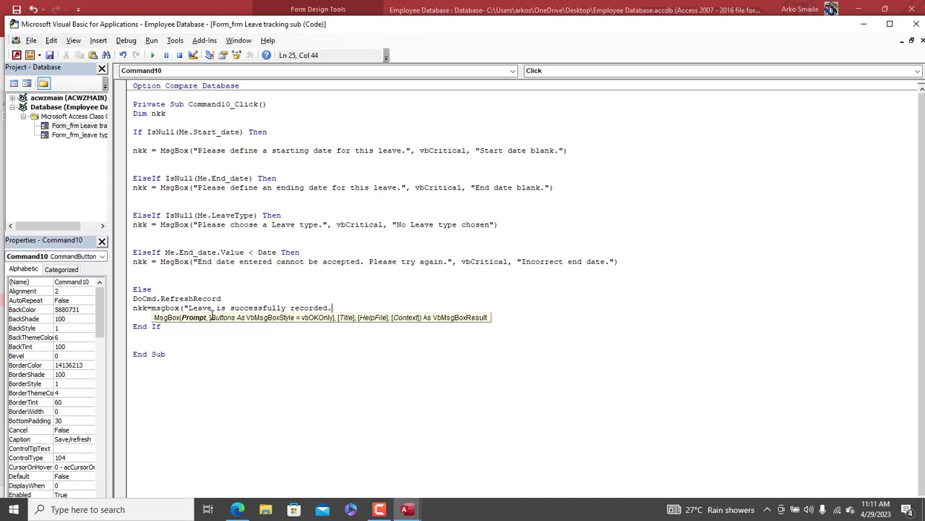
text(,)
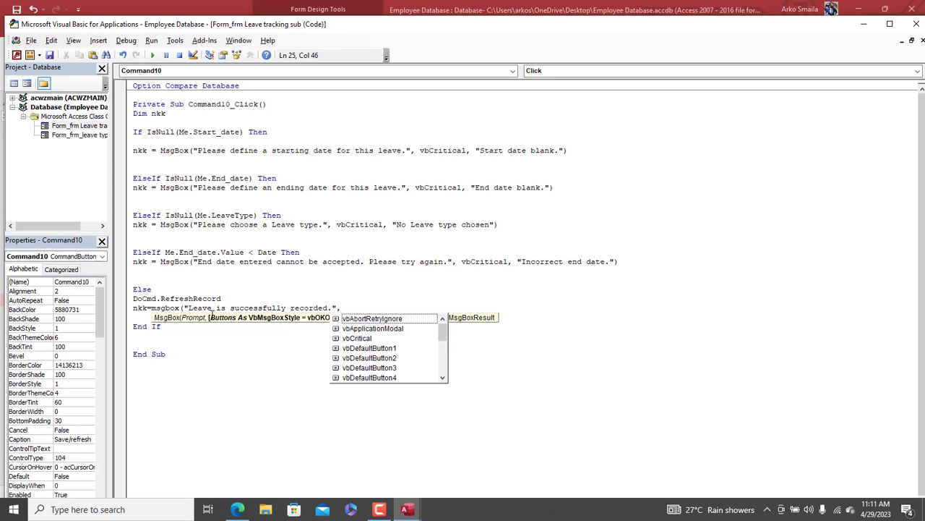
text(vbi)
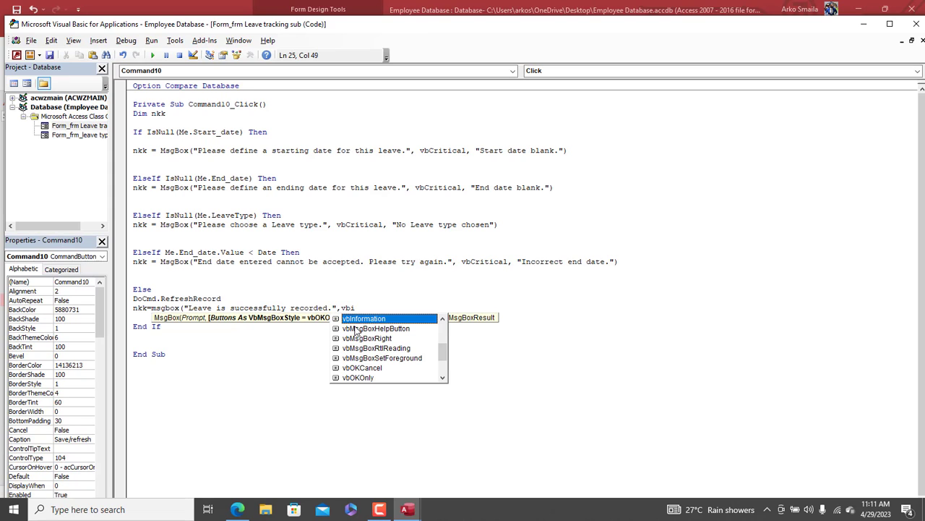
key(Tab)
text(,)
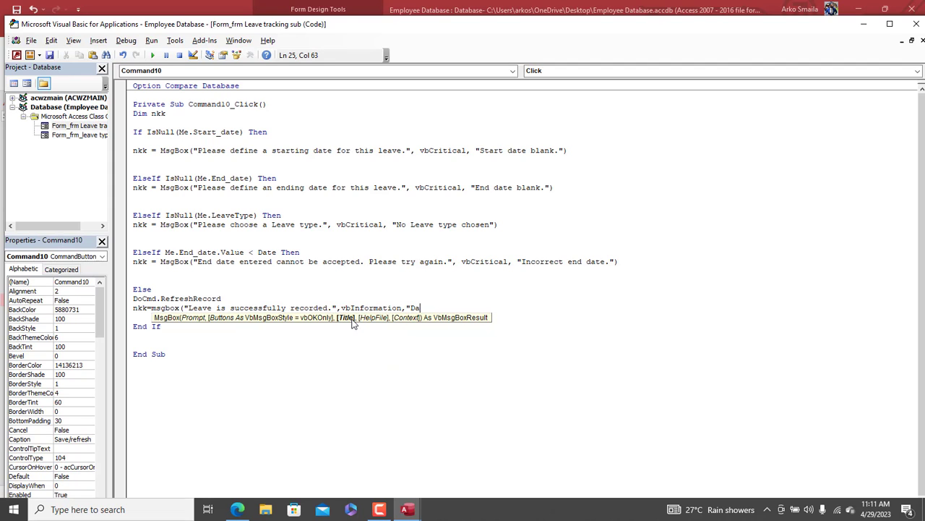
text("Leave success."))
key(Return)
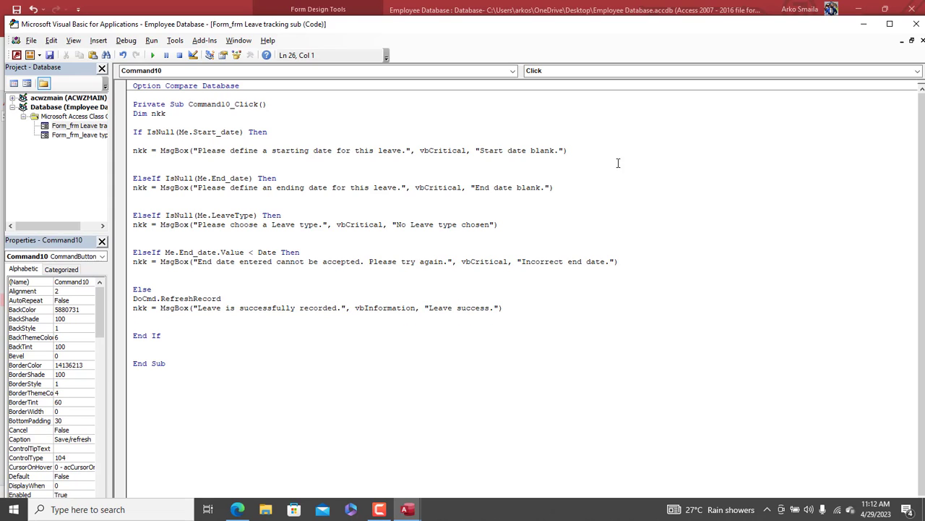
click(916, 24)
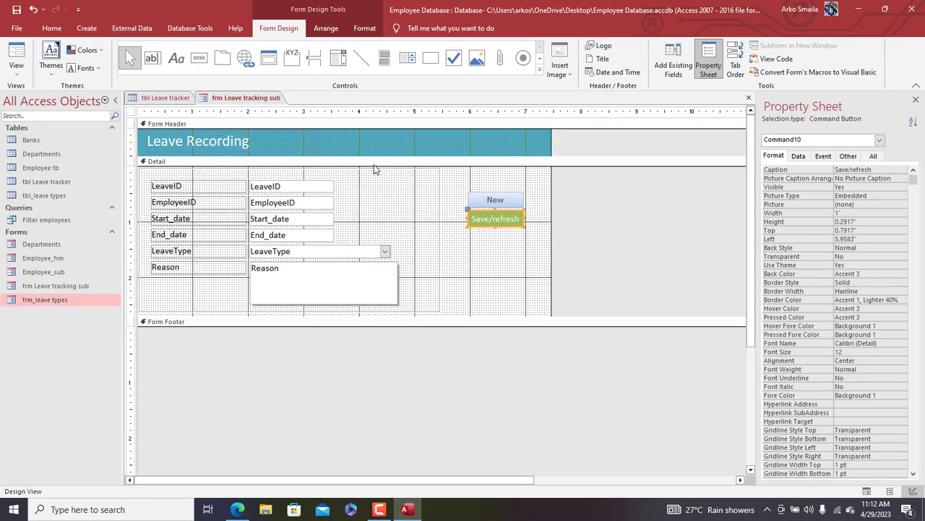
Step: Fill the rectangle around the leave fields with Background 1, Darker 5% and send it behind the fields
click(376, 169)
click(365, 28)
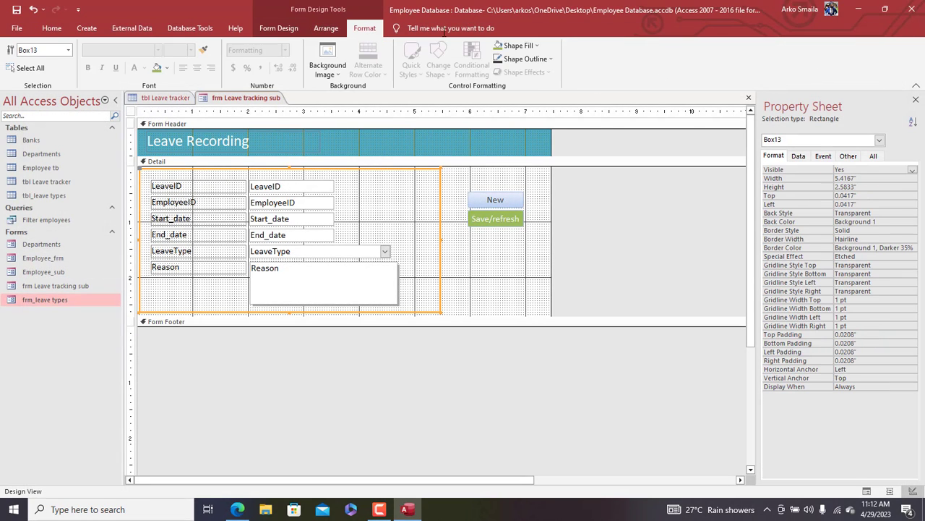
click(518, 45)
click(499, 98)
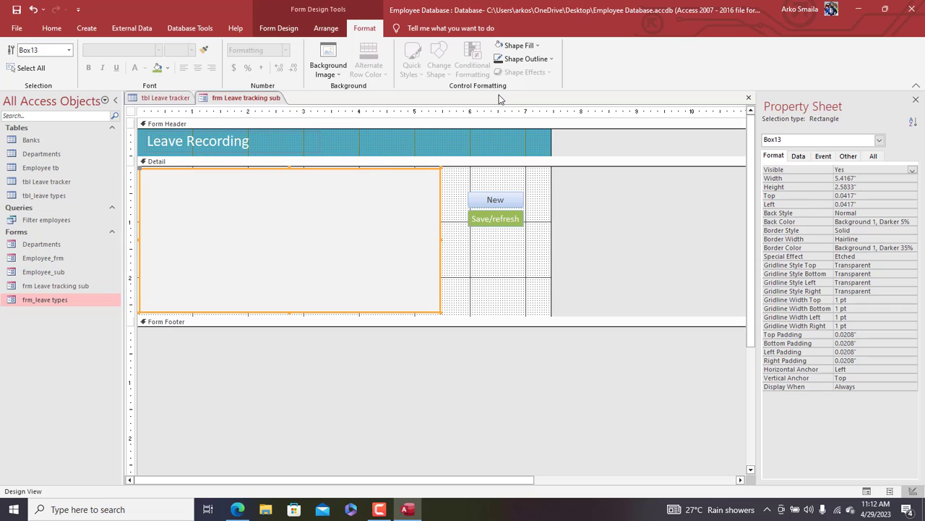
right_click(358, 188)
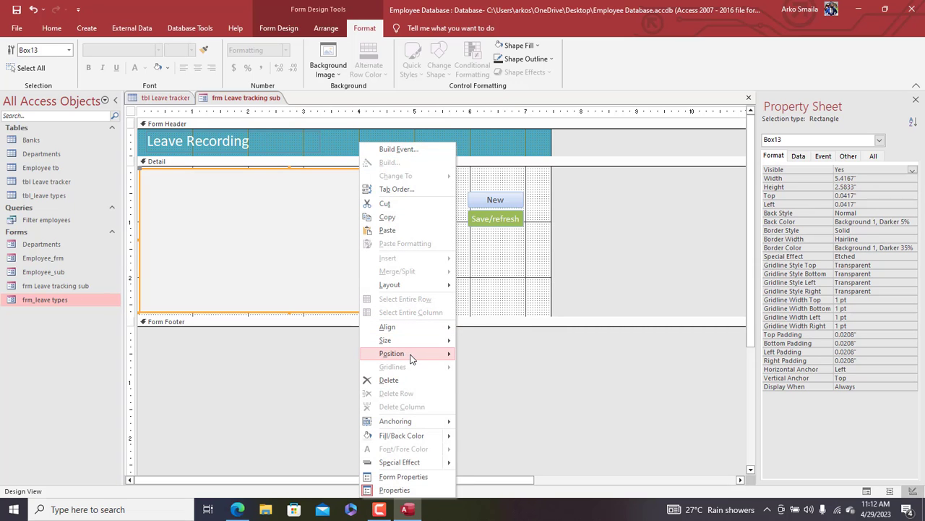
mouse_move(426, 355)
click(498, 368)
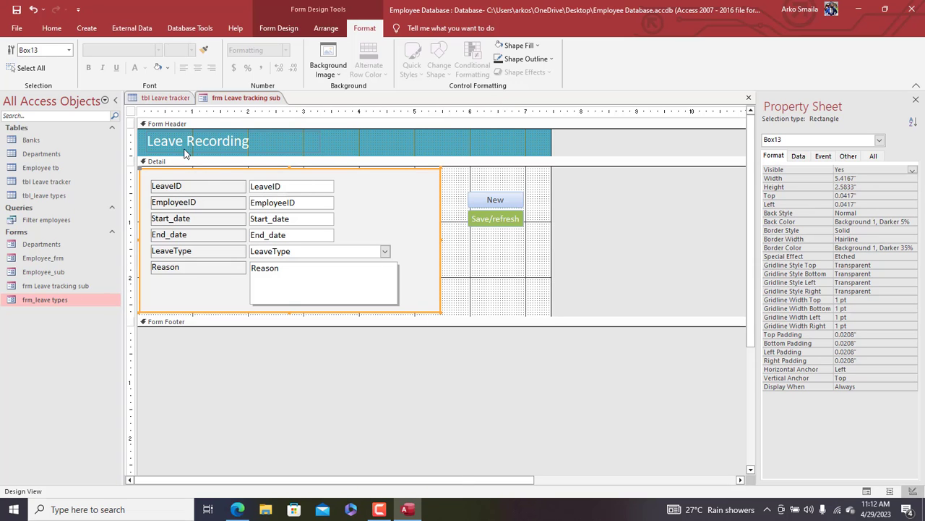
Step: Preview the leave recording form in Form View, close it and save its design changes
right_click(221, 98)
click(249, 149)
drag(271, 130, 373, 94)
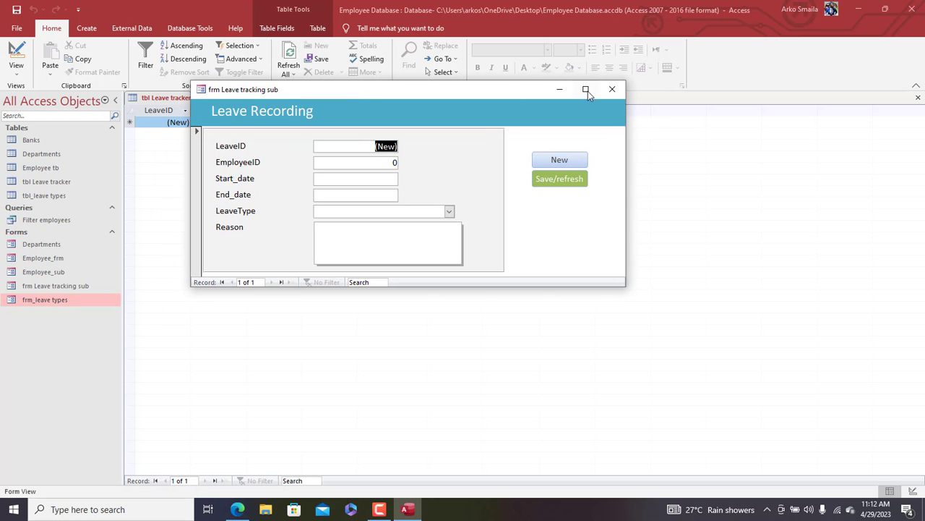
click(618, 92)
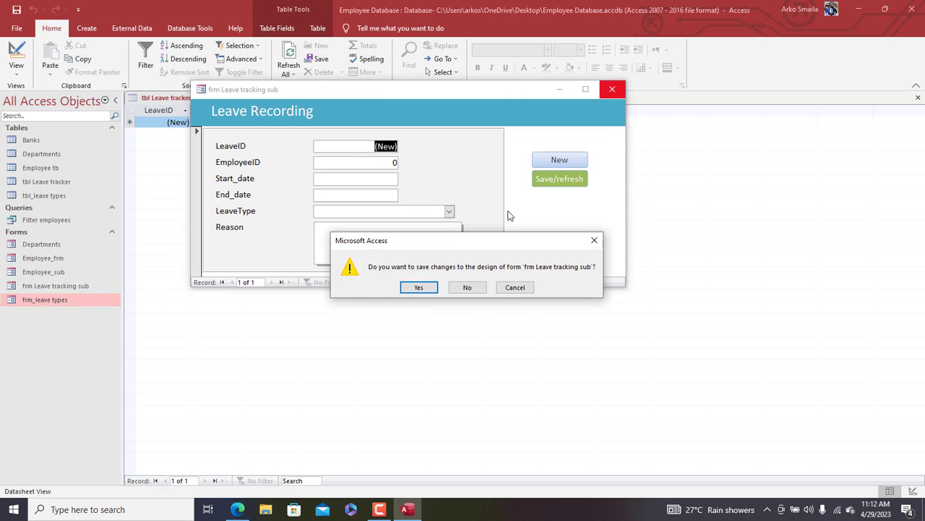
click(410, 291)
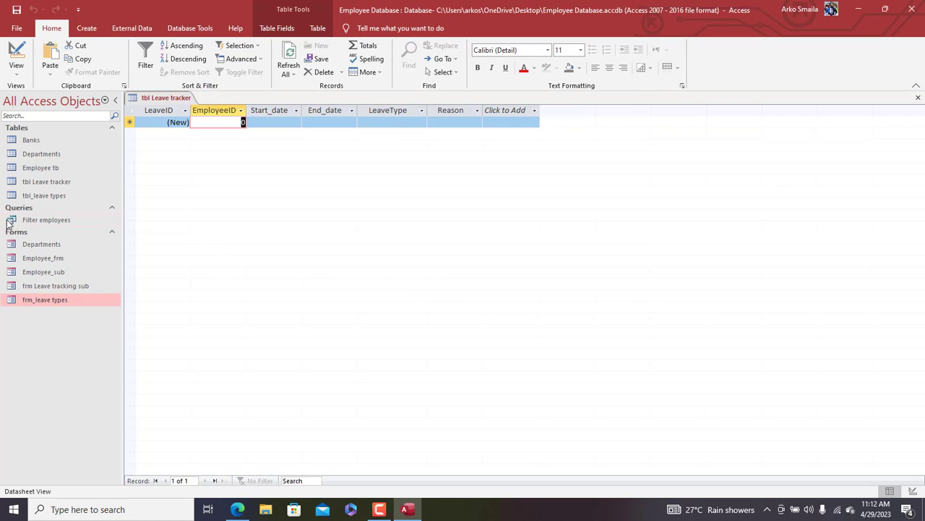
Step: Close the tbl Leave tracker table and open the Employee_frm form
right_click(164, 101)
click(192, 137)
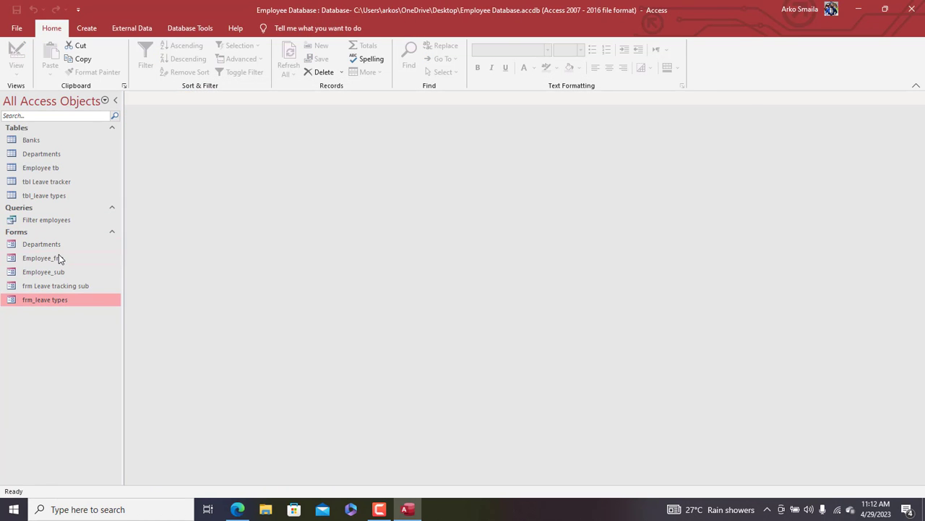
double_click(60, 258)
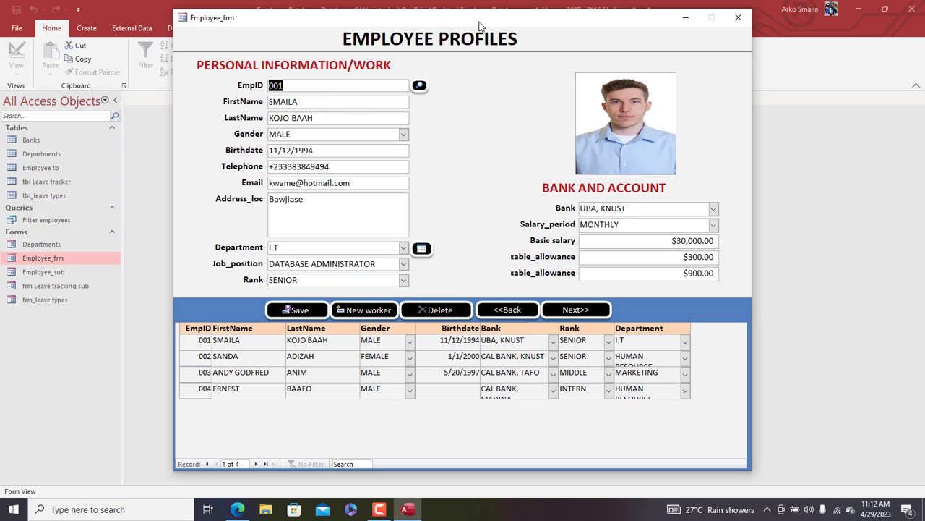
Step: Close the employee profile form and duplicate Employee_frm as a new form named "frm parent leave tracker"
click(738, 18)
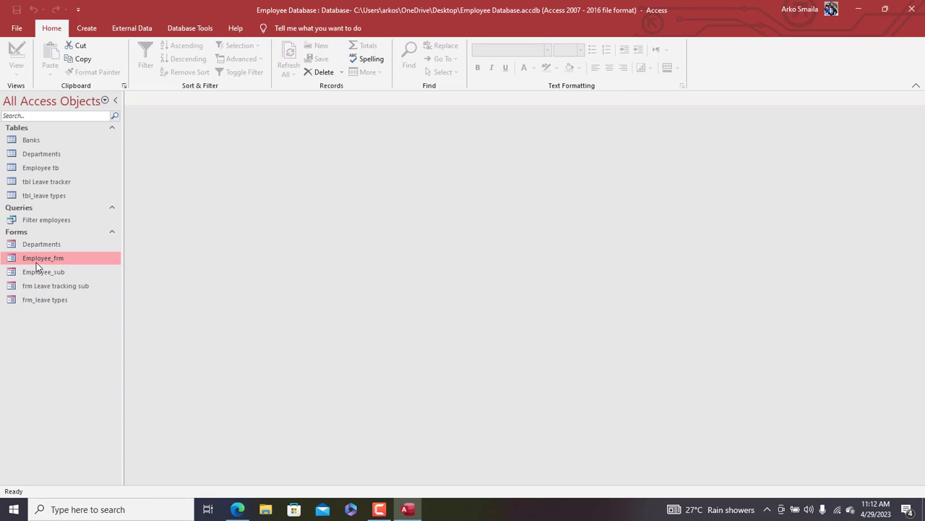
key(ctrl+c)
key(ctrl+v)
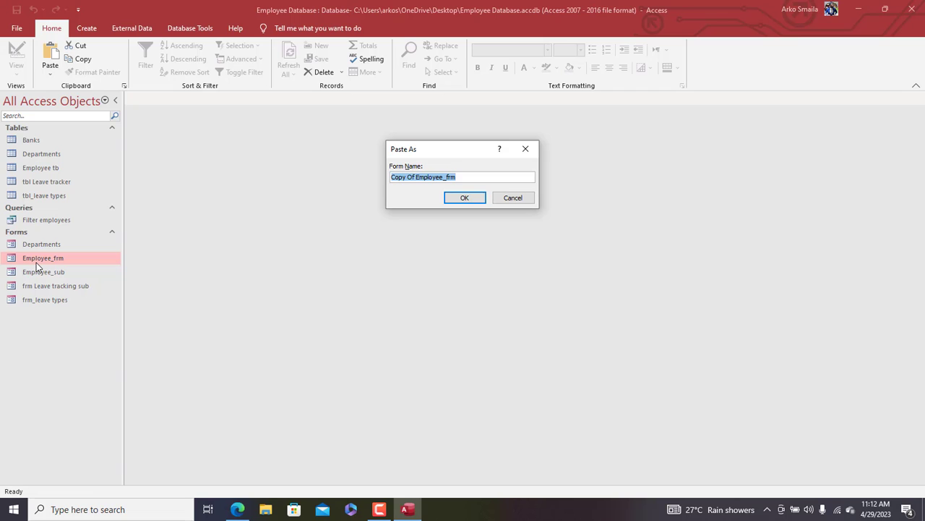
text(L)
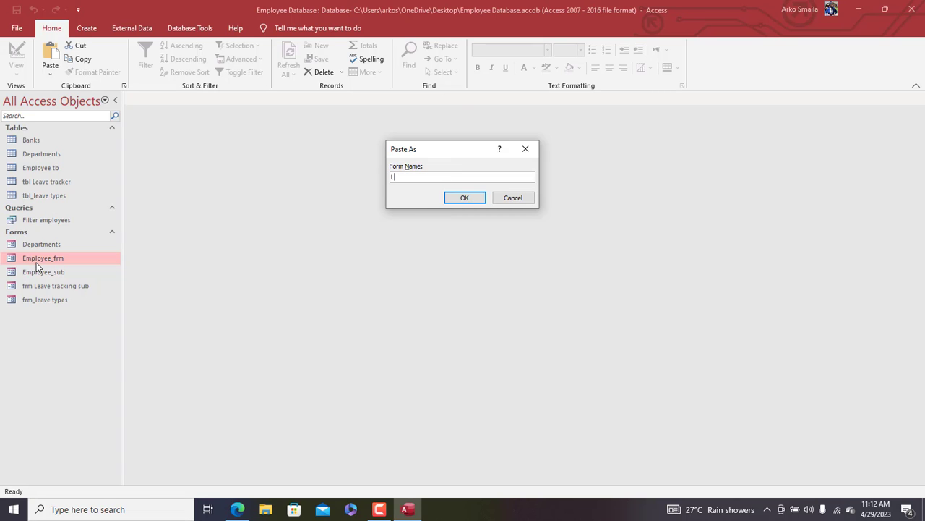
text(eafrm parent leave tracker)
key(Return)
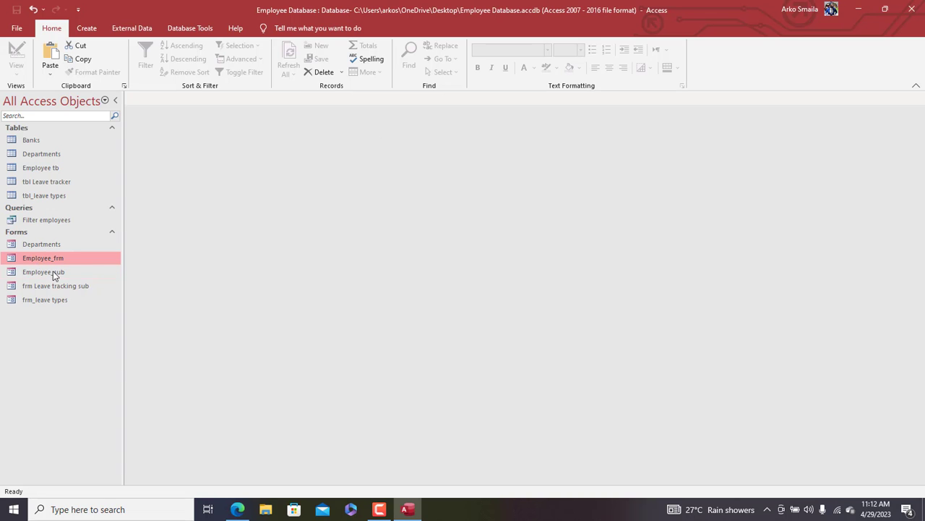
Step: Open the frm parent leave tracker form in Design View
click(57, 303)
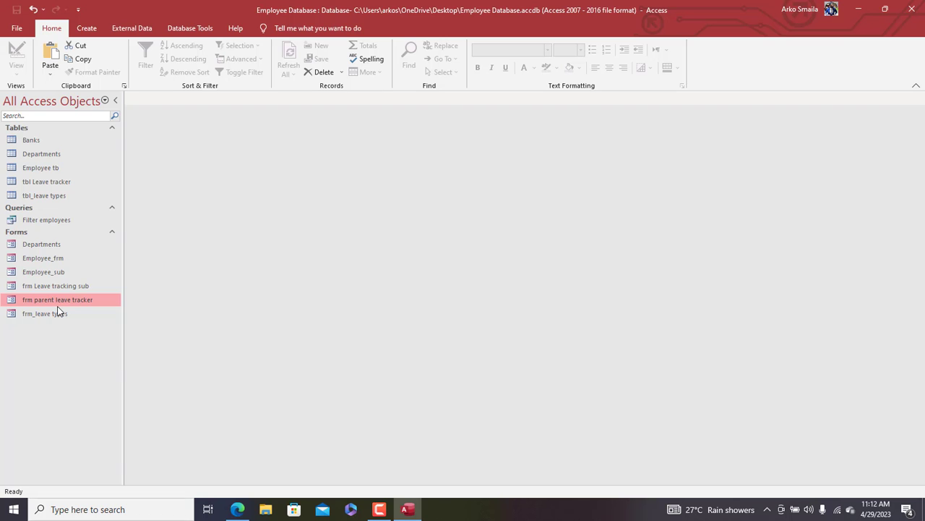
right_click(58, 307)
click(90, 341)
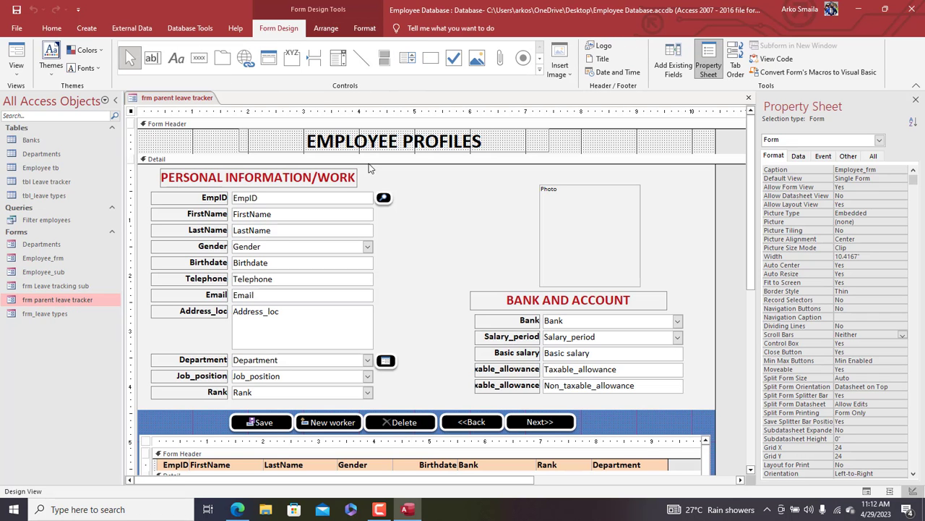
Step: Delete the EMPLOYEE PROFILES title label and collapse the empty Form Header section
click(373, 146)
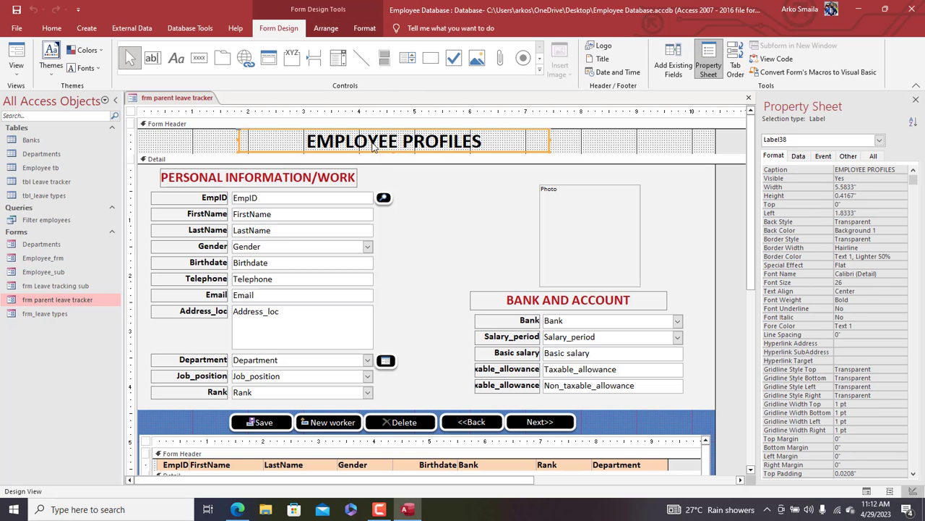
click(508, 145)
drag(508, 145, 307, 142)
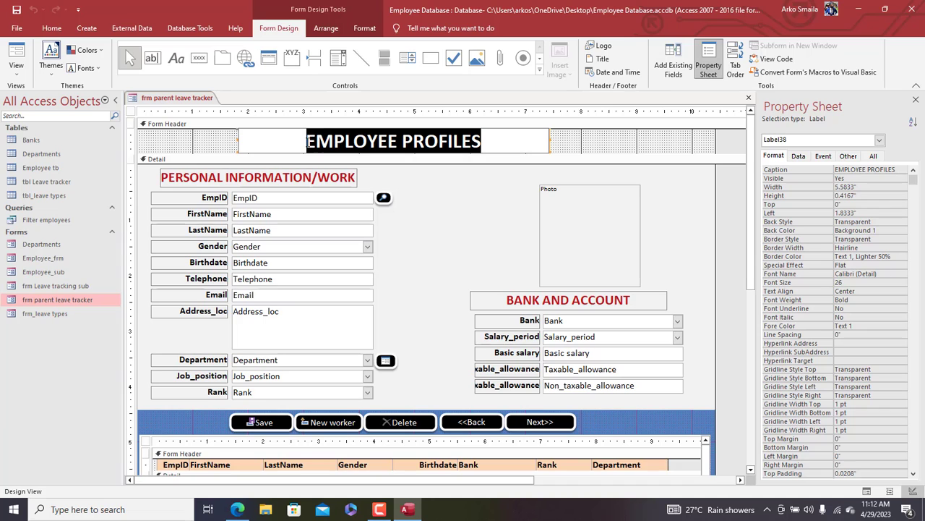
click(581, 134)
drag(583, 138, 349, 114)
key(Delete)
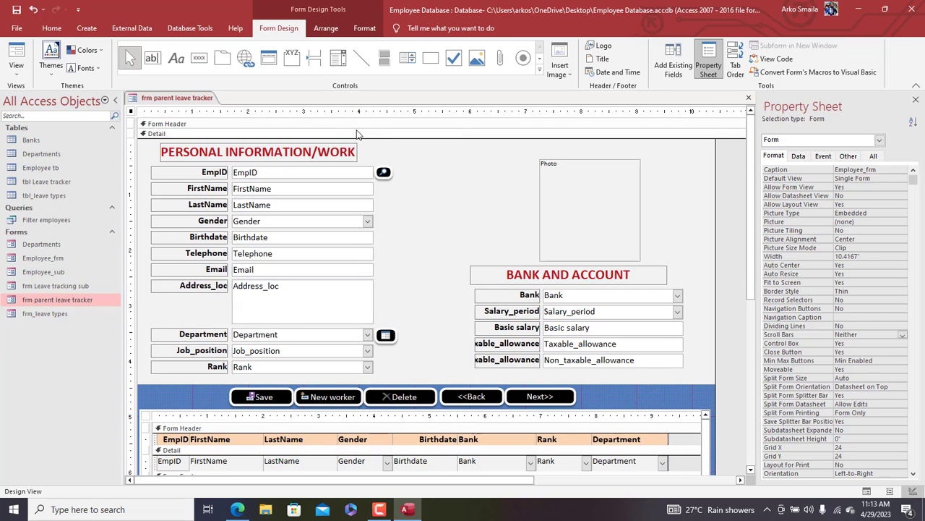
drag(356, 129, 355, 130)
Step: Delete the large background rectangle behind the fields in the Detail section
click(650, 156)
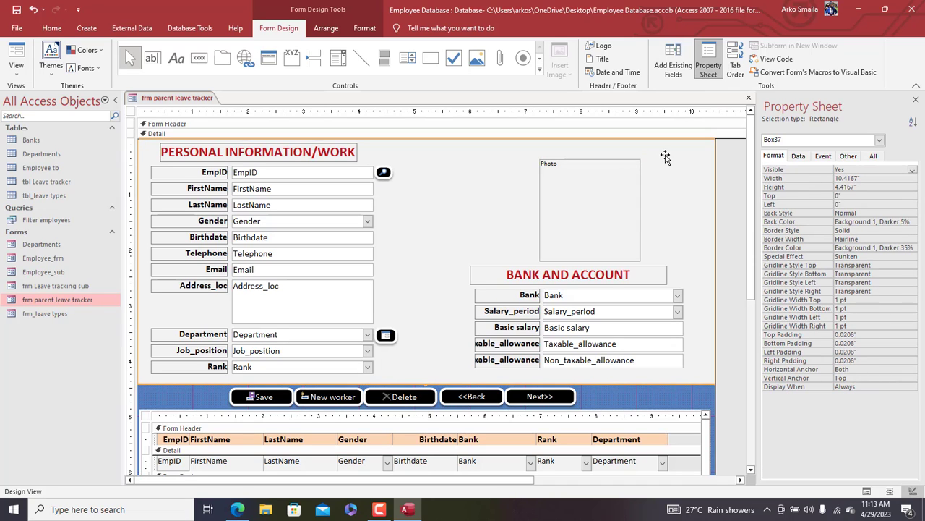
click(736, 231)
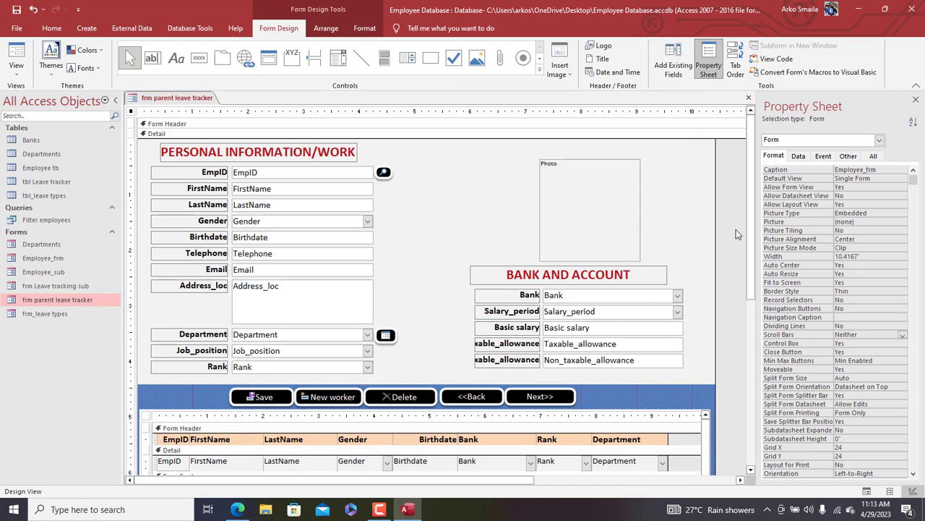
click(275, 224)
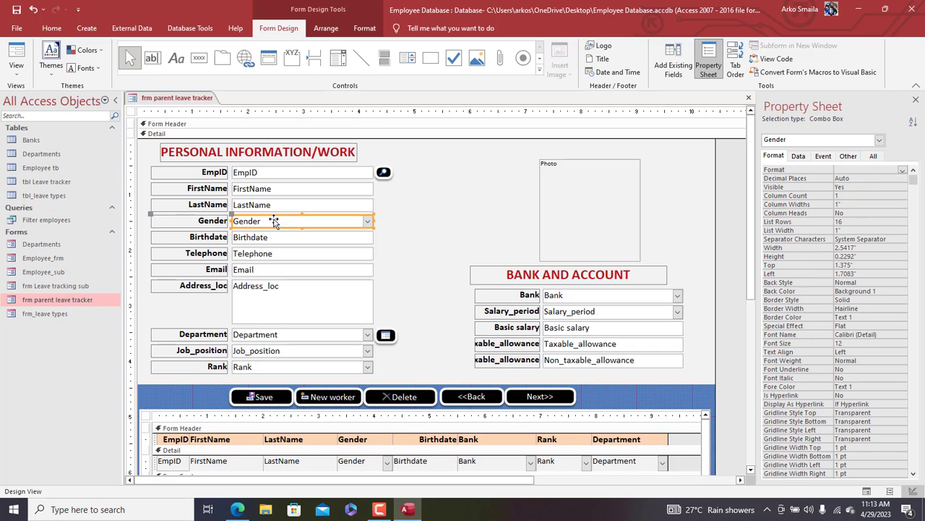
click(217, 225)
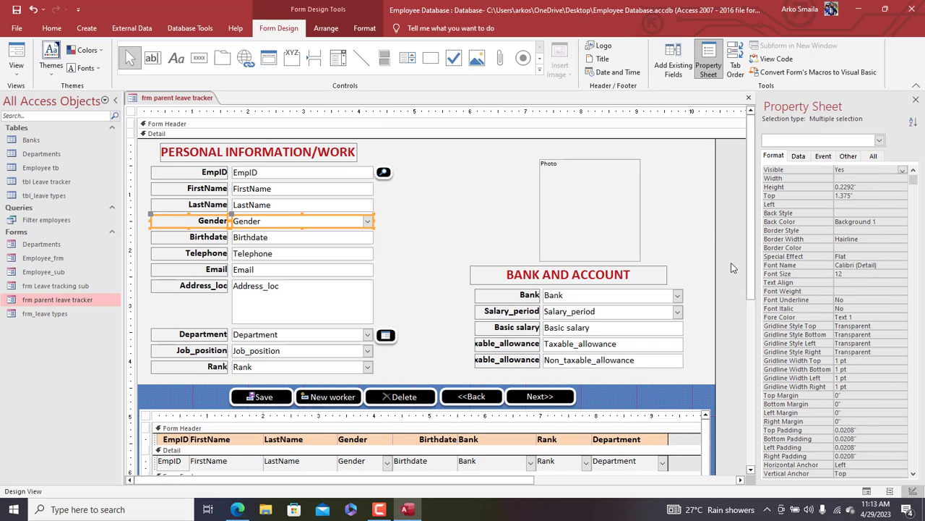
click(678, 192)
key(Delete)
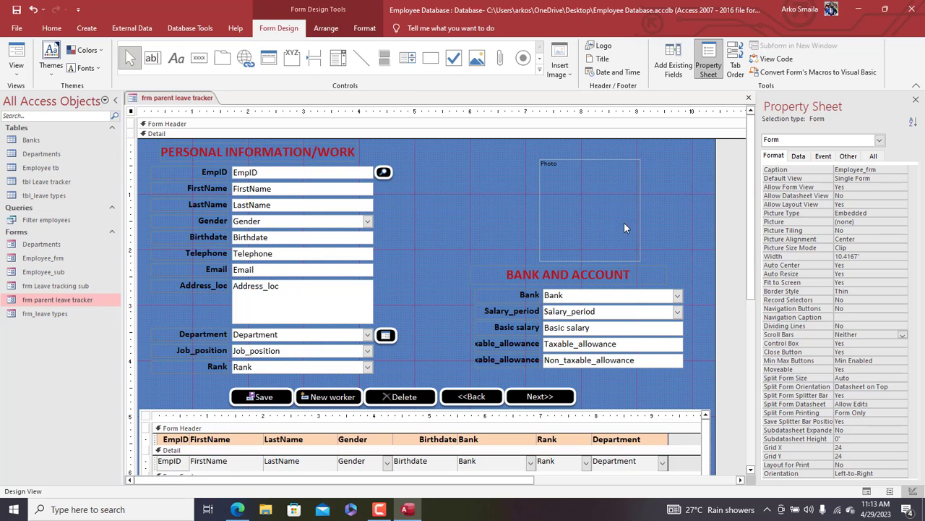
Step: Set the Detail section's fill colour to white (Background 1)
click(501, 218)
click(365, 28)
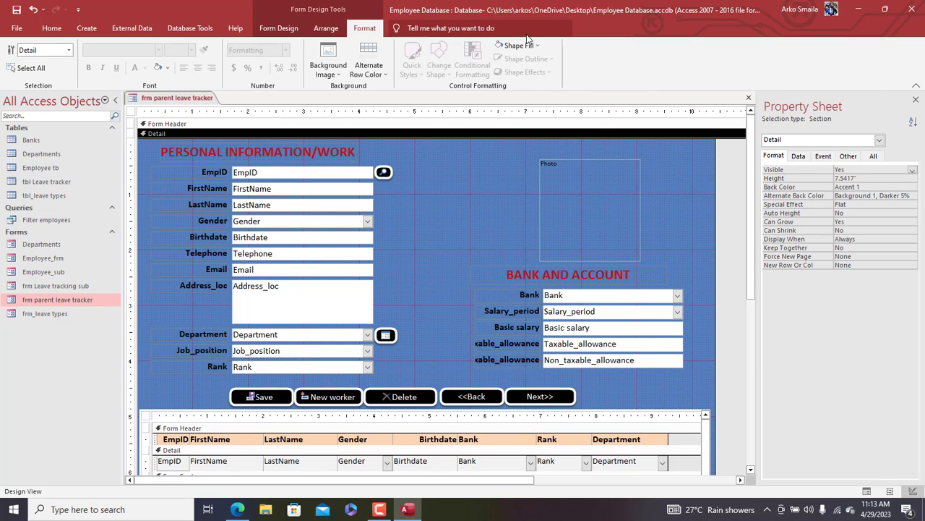
click(518, 45)
click(497, 86)
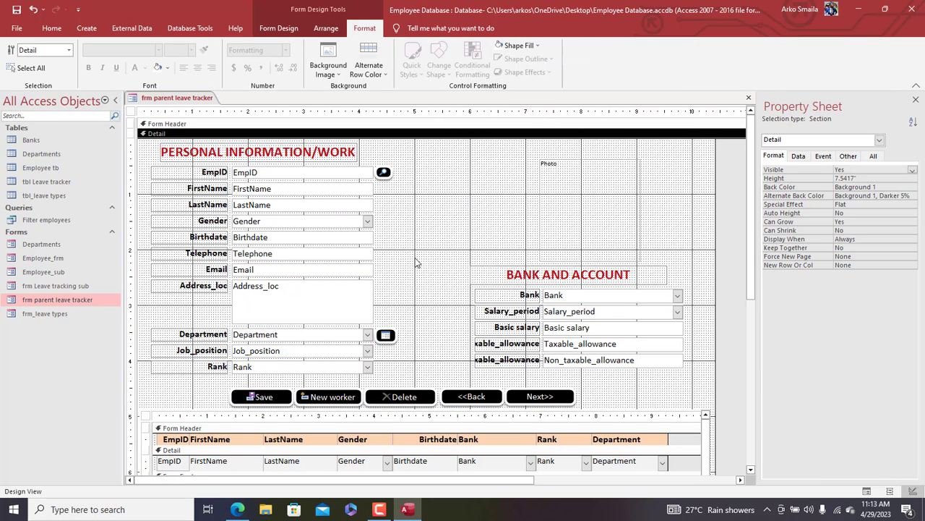
Step: Delete the command button row, the bank and account controls, and the fields from Gender through Rank with the department button
drag(700, 271, 183, 374)
drag(235, 412, 167, 409)
key(Delete)
drag(414, 270, 148, 224)
key(Delete)
Step: Move the Photo control to the upper right corner of the Detail section and make it smaller
drag(607, 195, 667, 186)
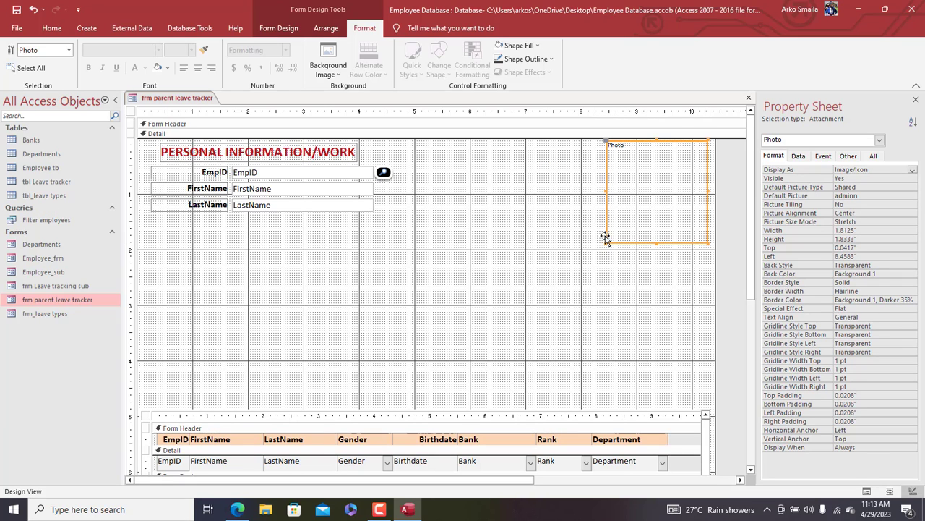
drag(605, 243, 618, 225)
click(536, 231)
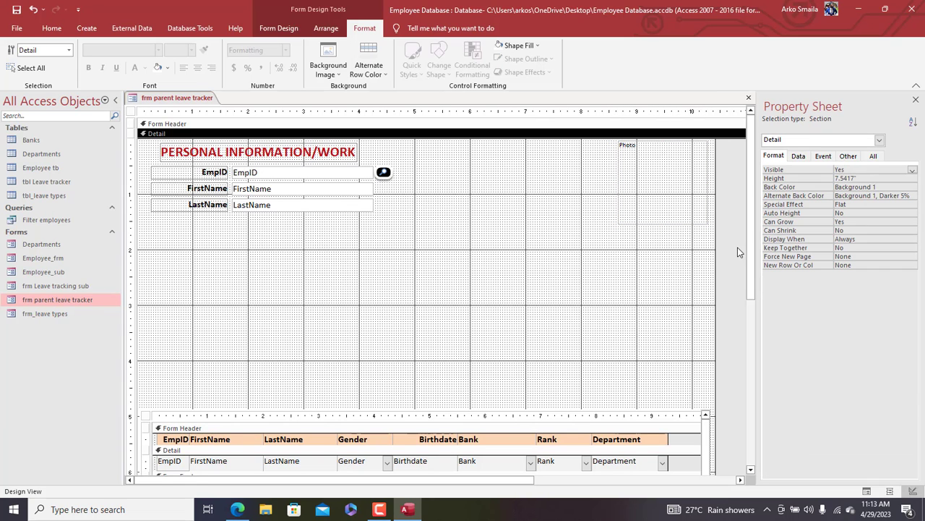
Step: Delete the Employee_sub subform from the lower part of the Detail section
drag(756, 228, 750, 304)
click(498, 360)
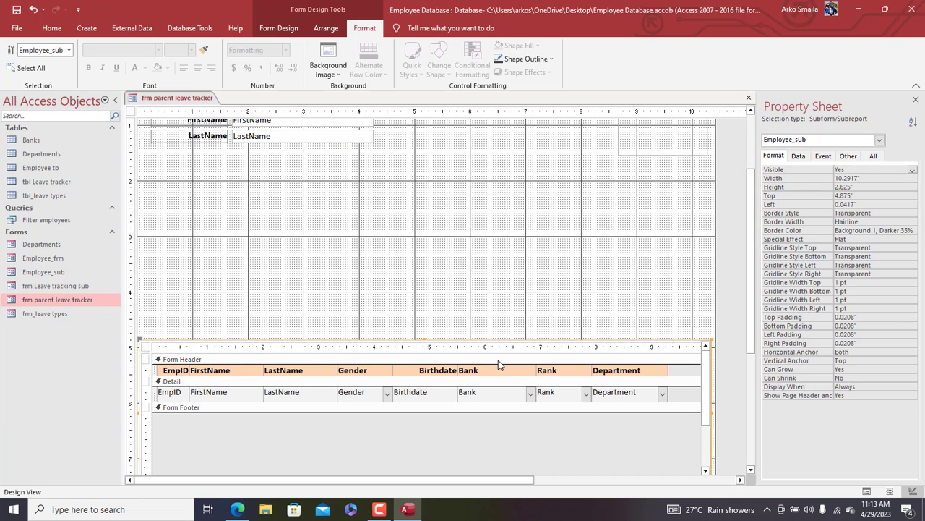
key(Delete)
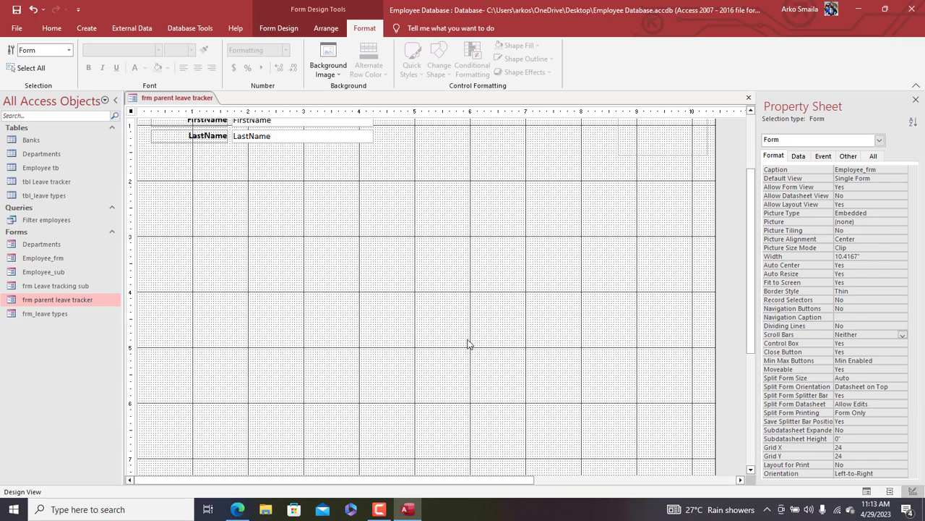
Step: Shorten the Detail section to about 5.96 inches high by raising its lower edge
drag(752, 329, 723, 371)
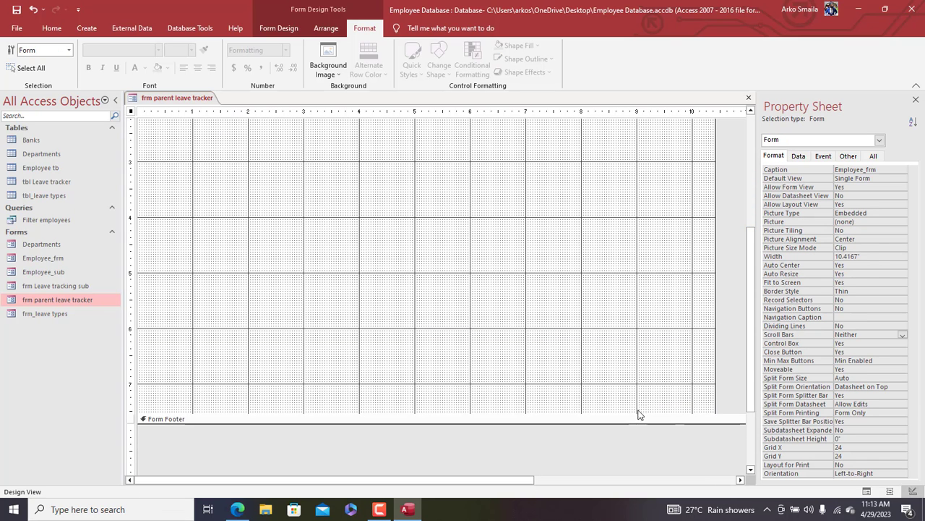
scroll(632, 340, down, 2)
drag(749, 295, 742, 123)
Step: Nudge all remaining Detail controls, including the heading, employee fields, search button and photo, slightly downward together
drag(677, 284, 152, 155)
key(Down)
key(Down)
key(Down)
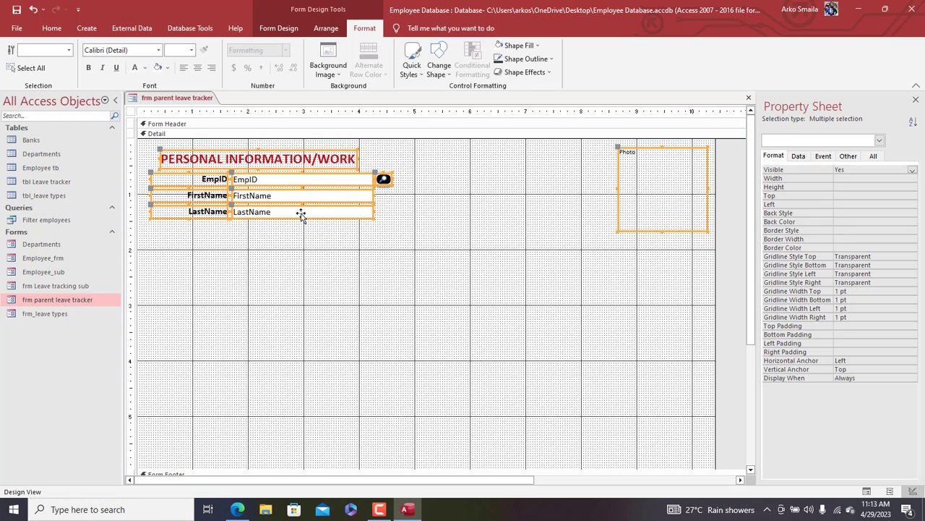
click(325, 257)
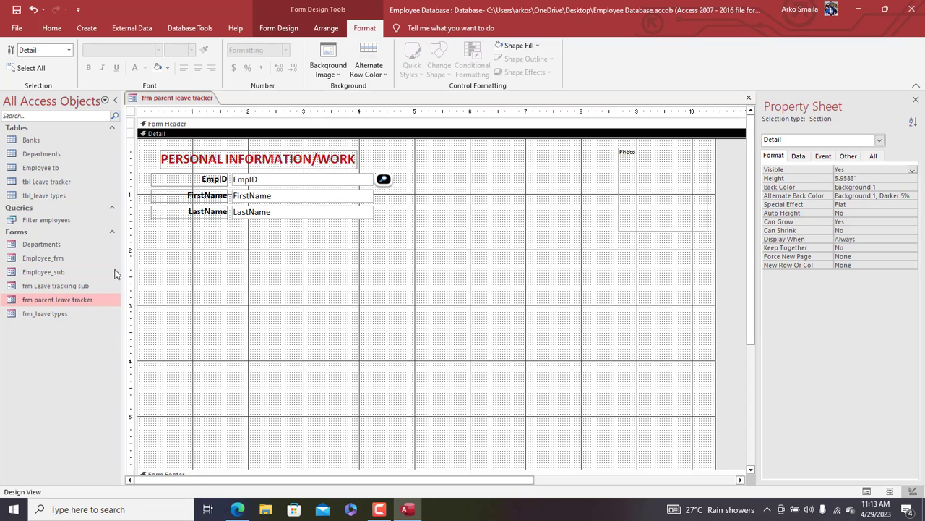
Step: Open the frm Leave tracking sub form to view its leave fields, and close it again
click(29, 289)
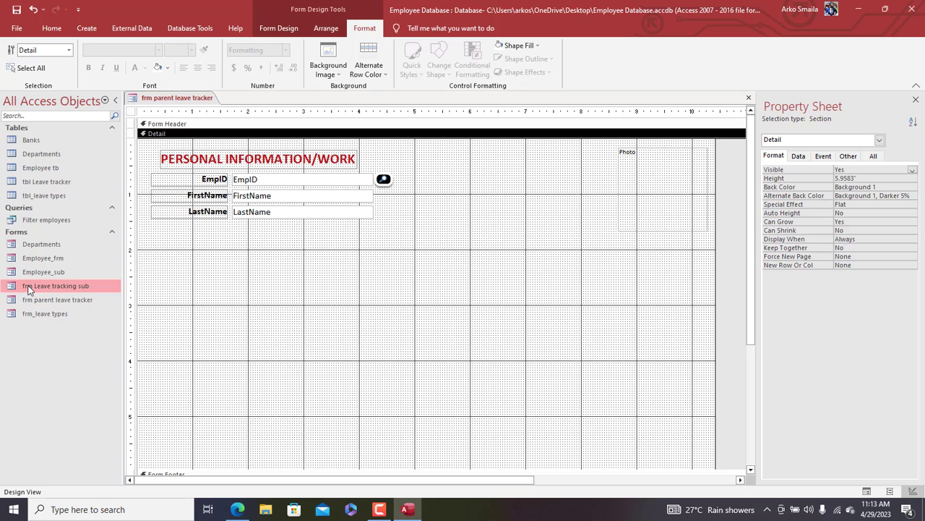
double_click(50, 288)
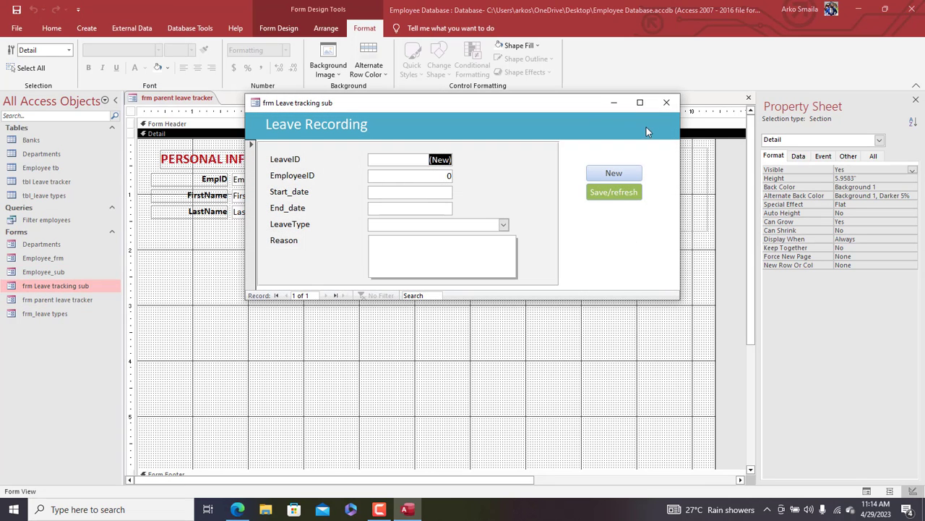
click(663, 105)
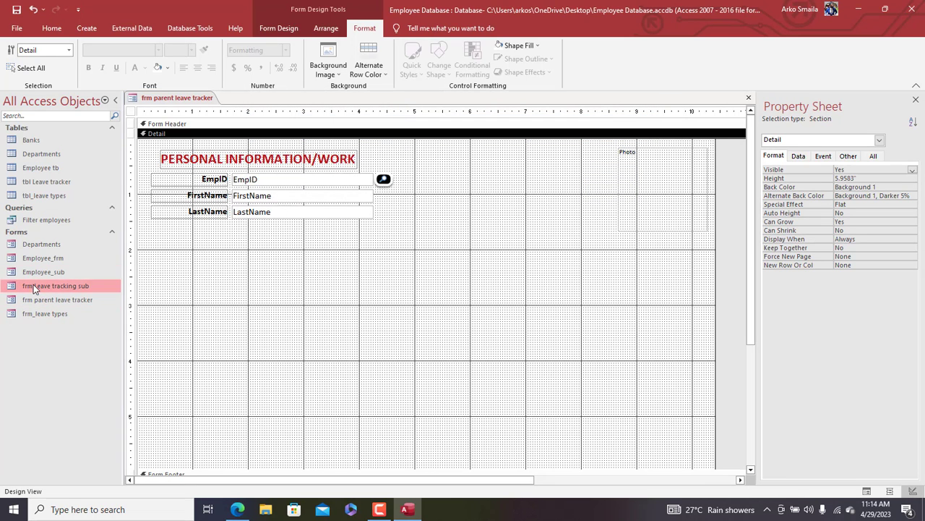
Step: Insert frm Leave tracking sub as a subform below the LastName field and delete its attached label
drag(33, 290, 168, 257)
click(201, 261)
key(Delete)
Step: Raise the Detail section's lower edge to sit just below the leave tracking subform
drag(752, 209, 751, 251)
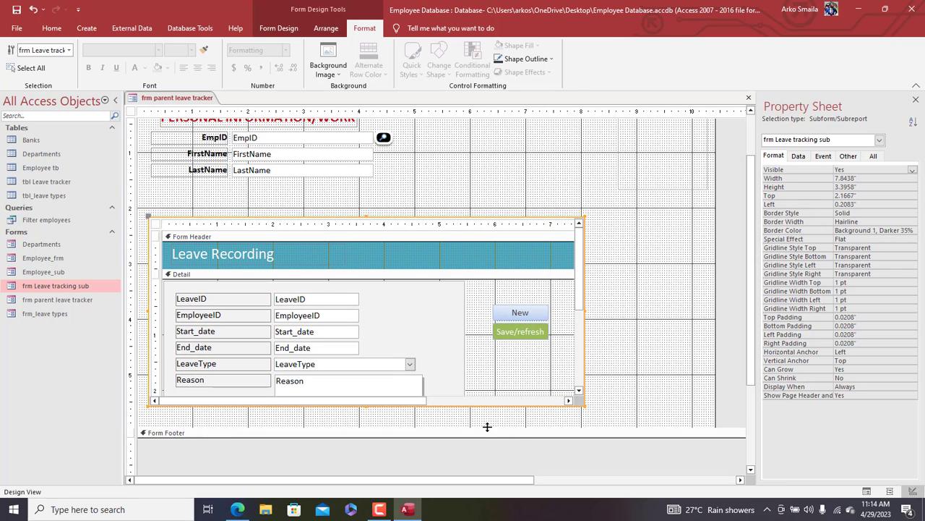
drag(488, 427, 481, 414)
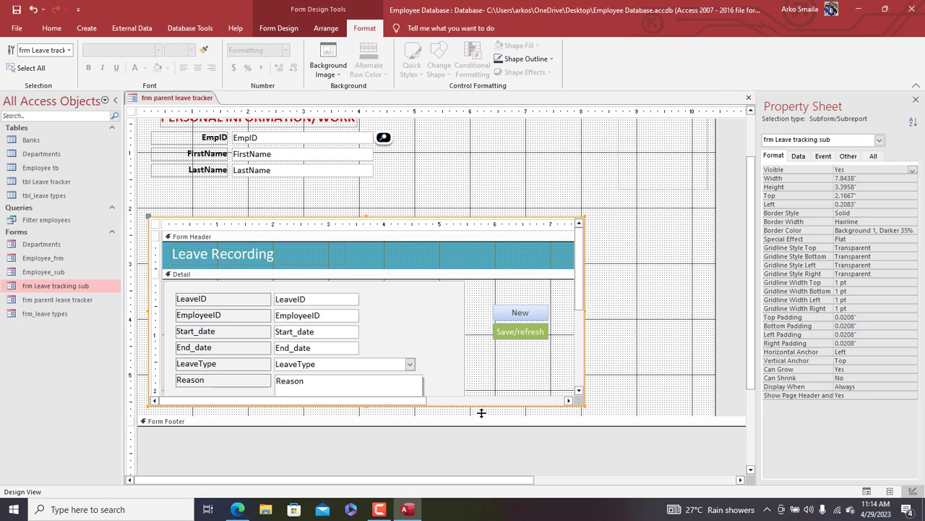
drag(753, 252, 729, 196)
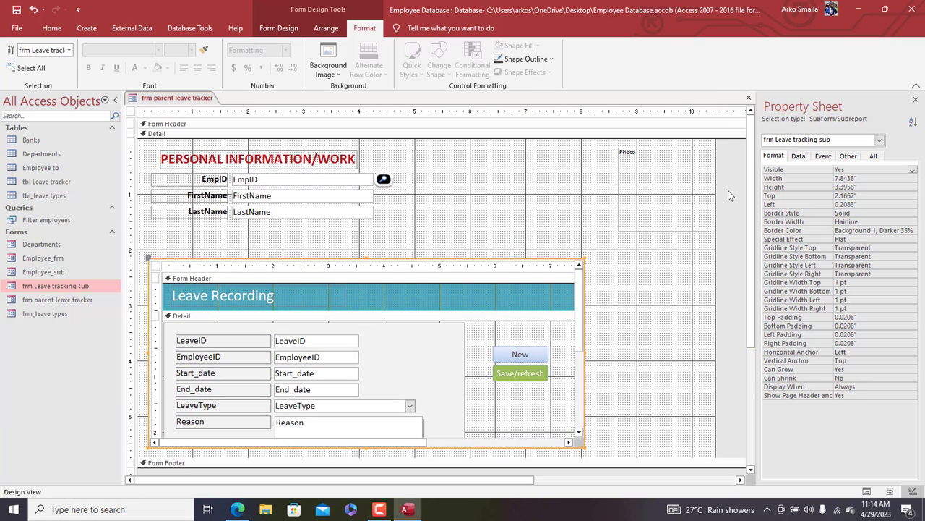
right_click(165, 102)
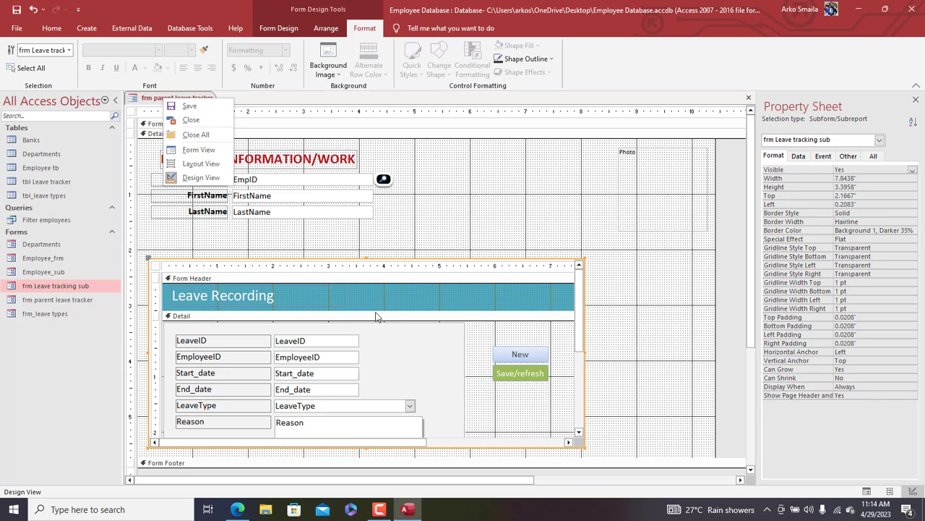
click(441, 232)
click(479, 221)
drag(480, 221, 451, 358)
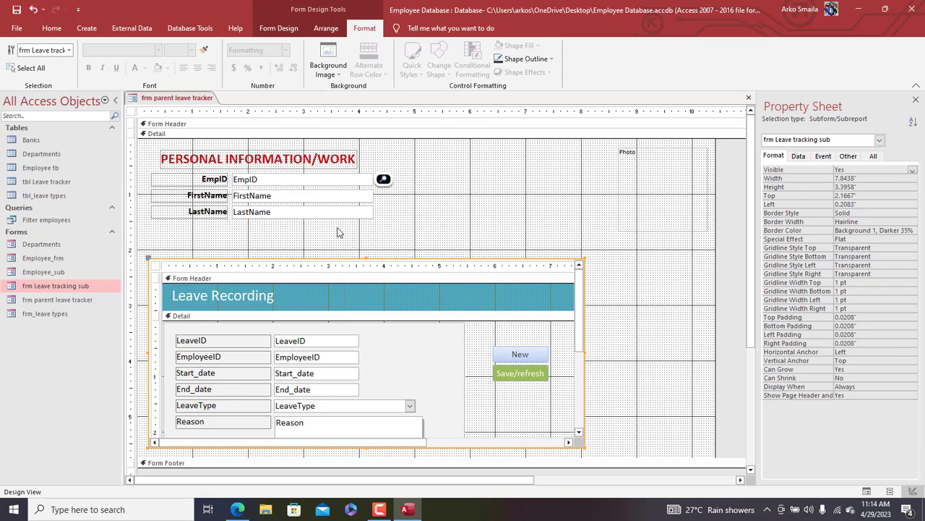
Step: Link the leave tracking subform to the main form using master field EmpID and child field EmployeeID
click(798, 157)
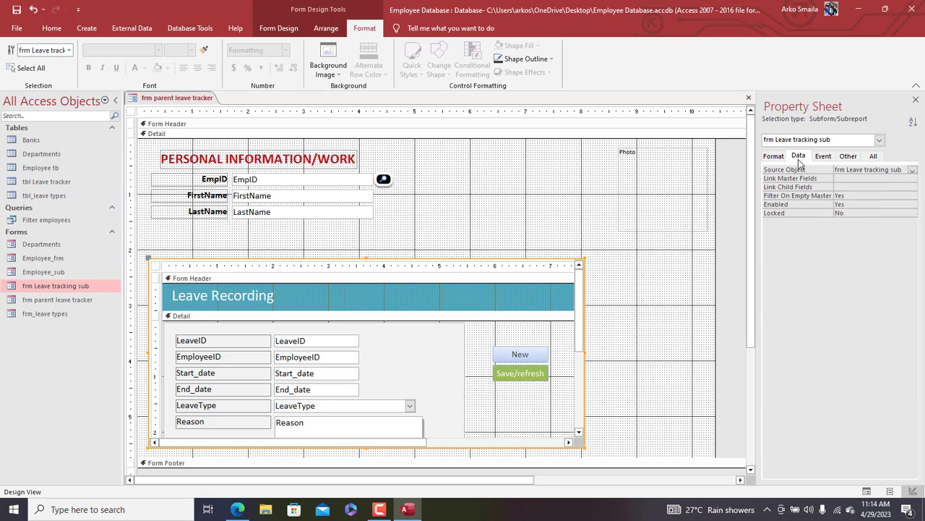
click(864, 178)
click(911, 178)
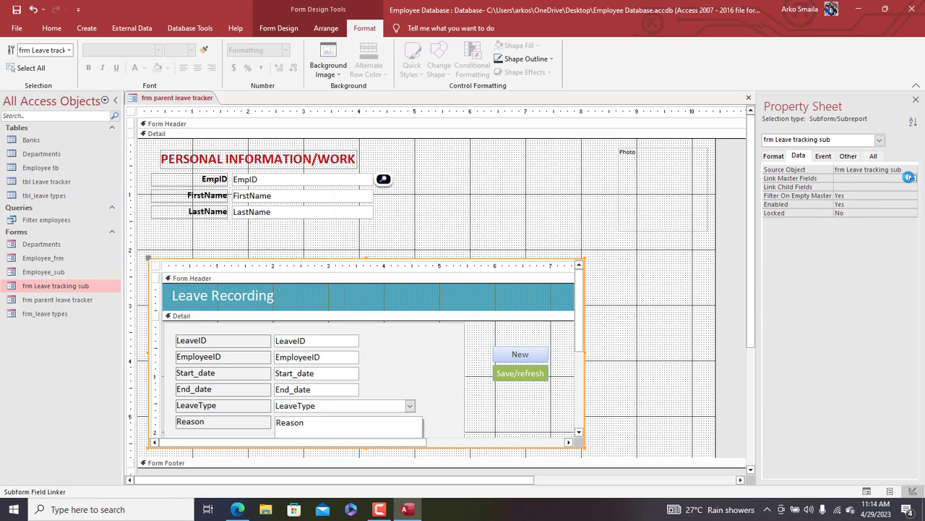
click(430, 170)
click(406, 195)
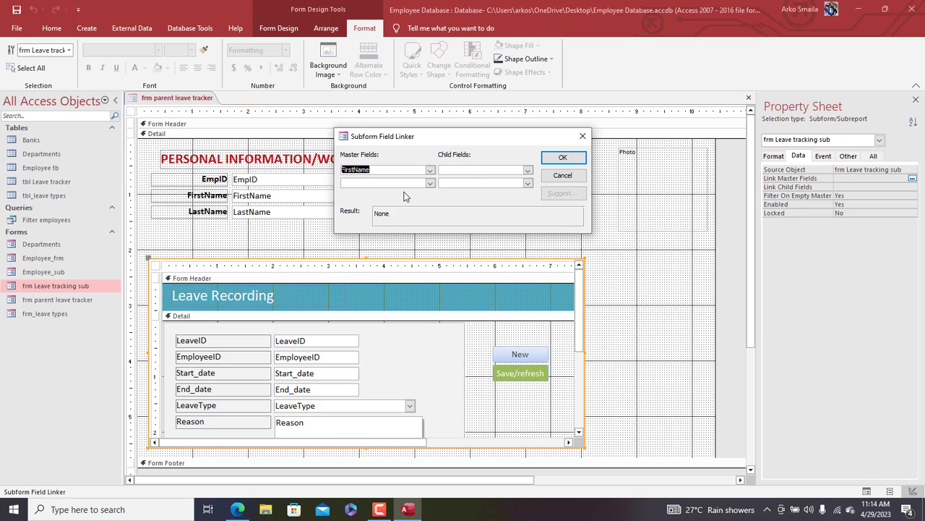
click(430, 170)
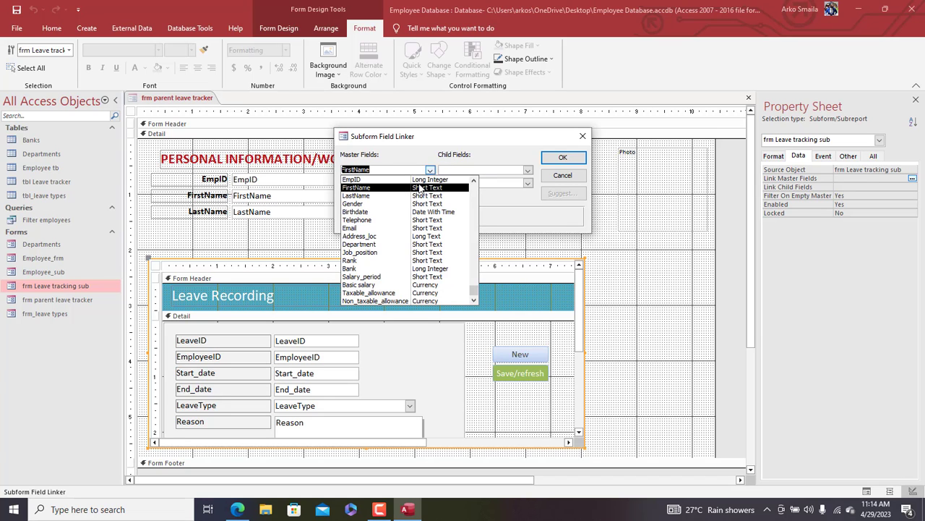
click(430, 171)
click(429, 170)
click(422, 179)
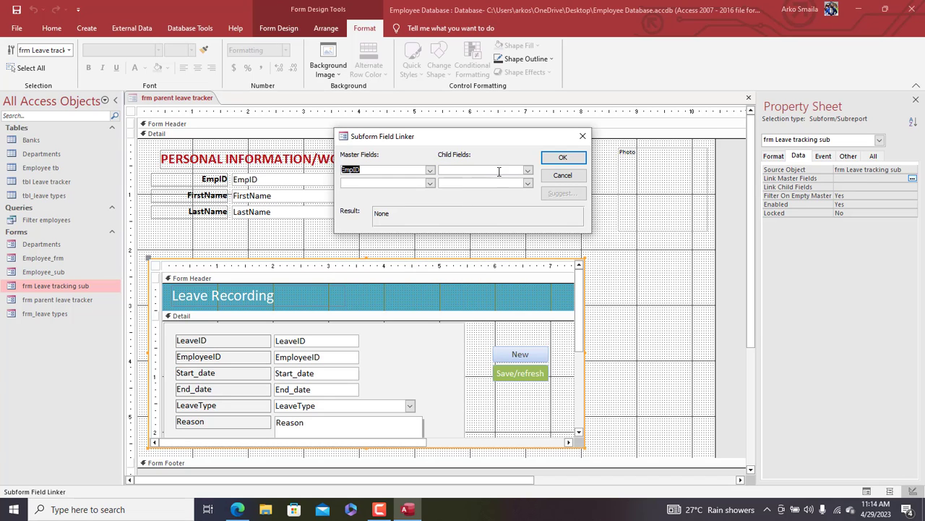
click(527, 172)
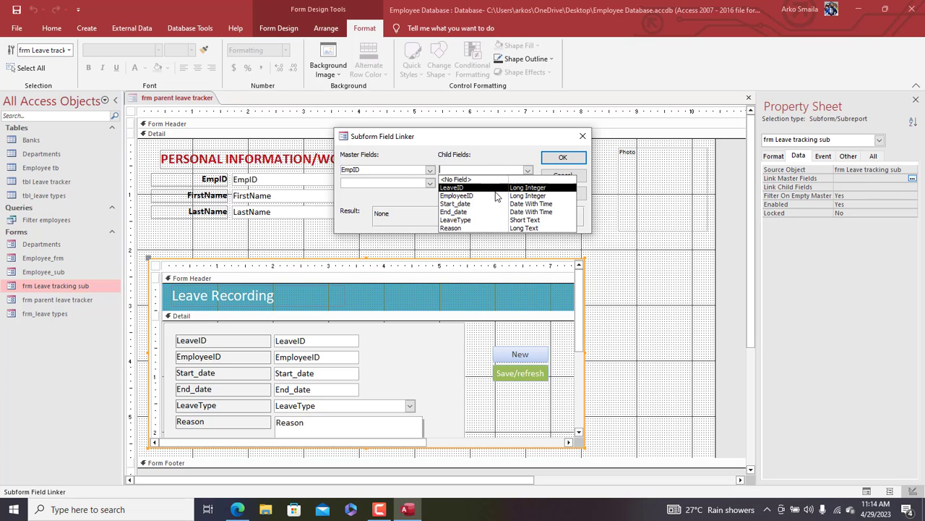
click(497, 196)
click(562, 157)
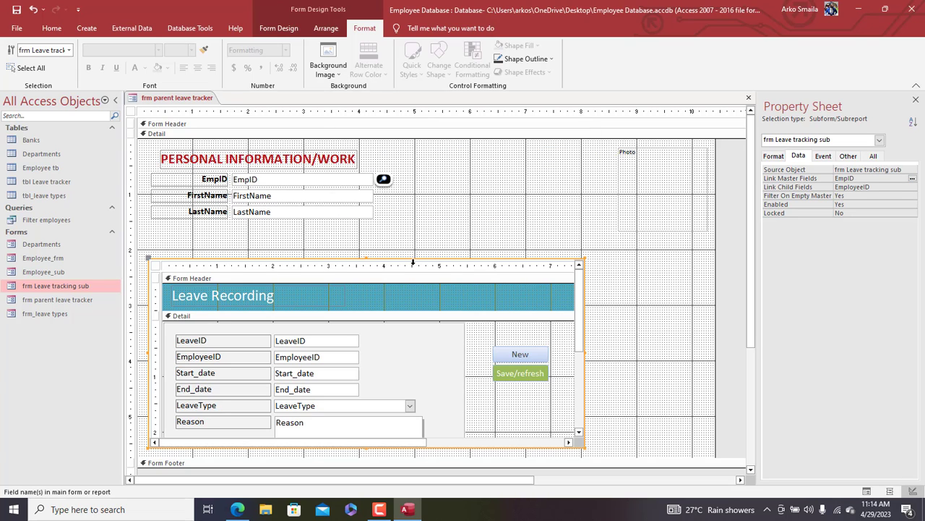
Step: Switch the parent leave tracker form to Form View and move its window up
right_click(190, 101)
click(220, 149)
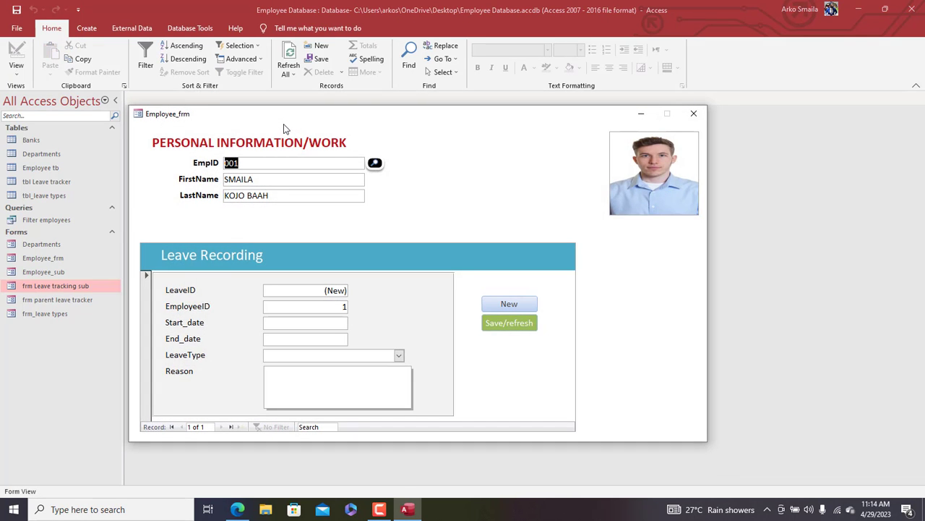
drag(315, 115, 273, 75)
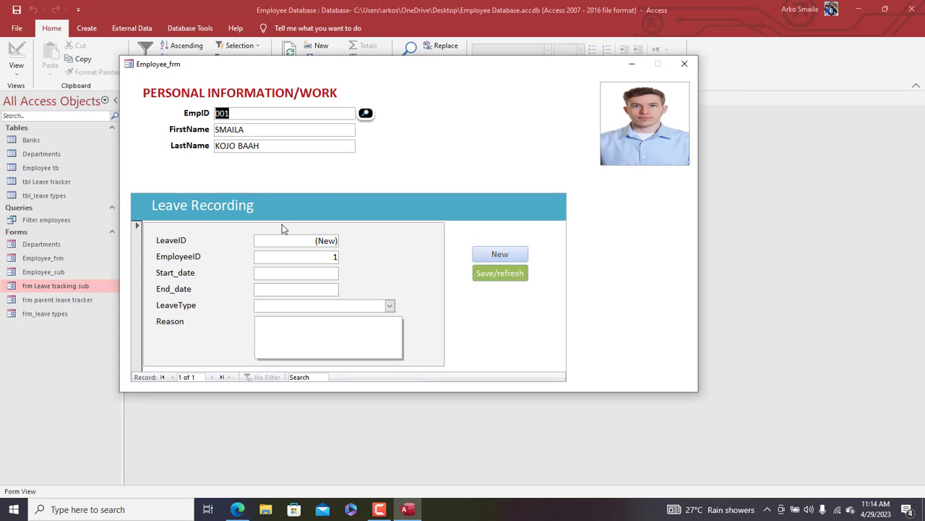
Step: Record a leave from 4/29/2023 to 5/20/2023 with leave type Leave without Pay, and save it
click(304, 275)
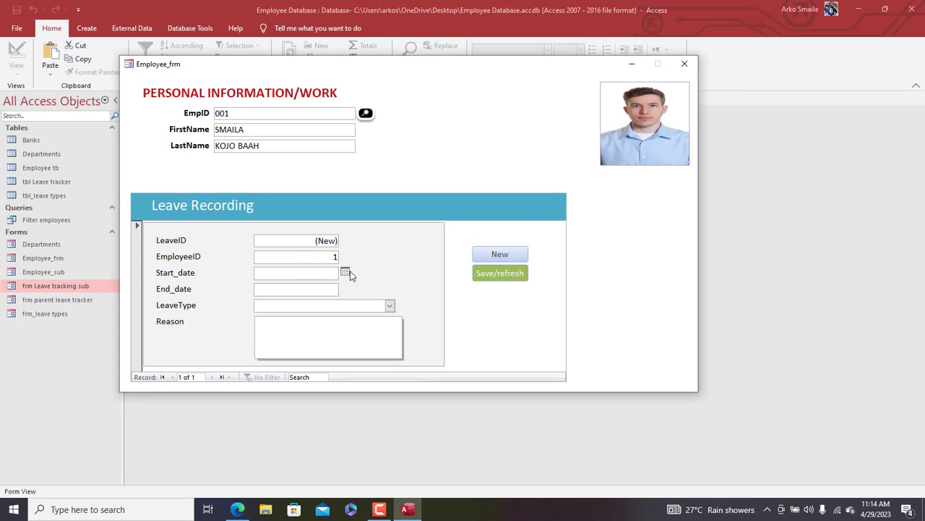
click(345, 273)
click(296, 366)
click(316, 288)
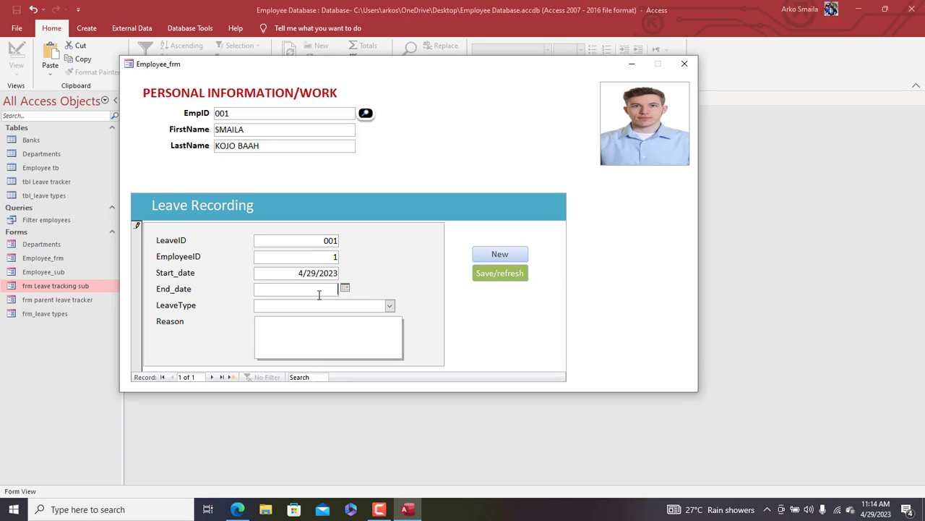
text(5/20/2023)
key(Tab)
click(389, 305)
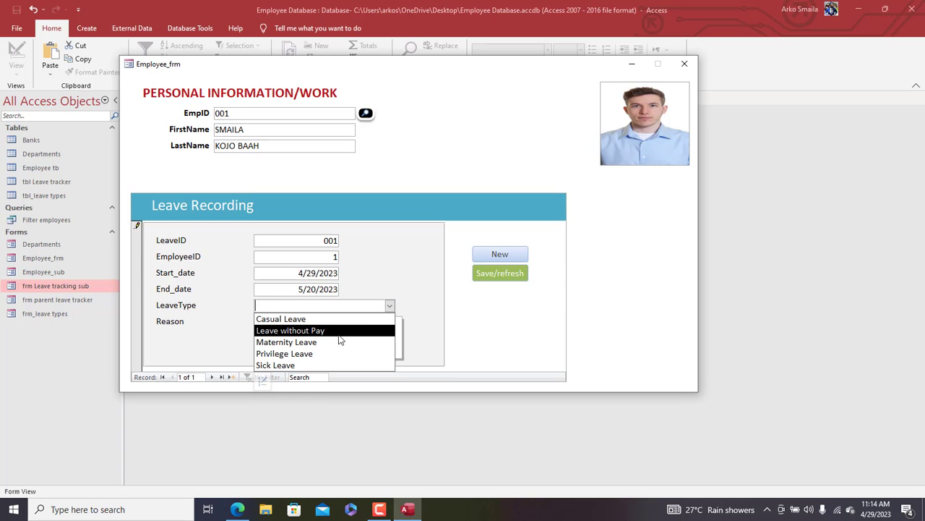
click(506, 273)
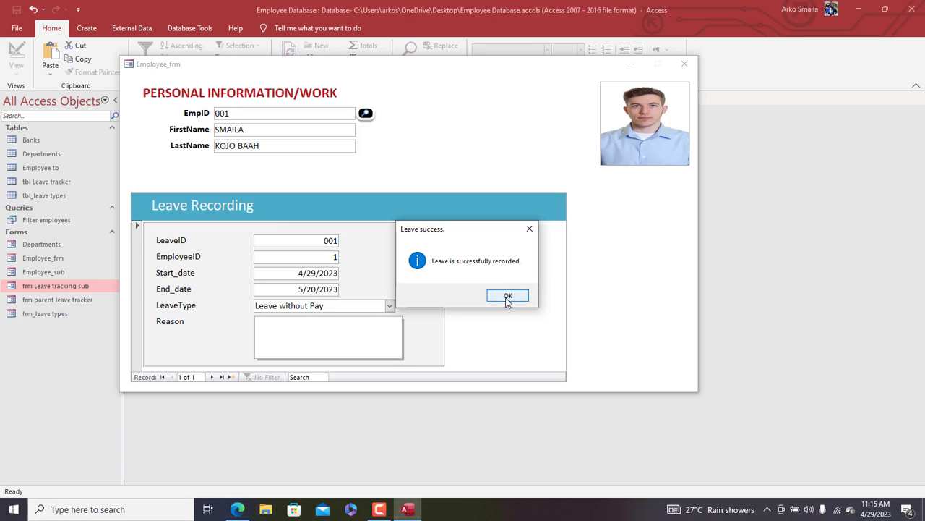
click(508, 296)
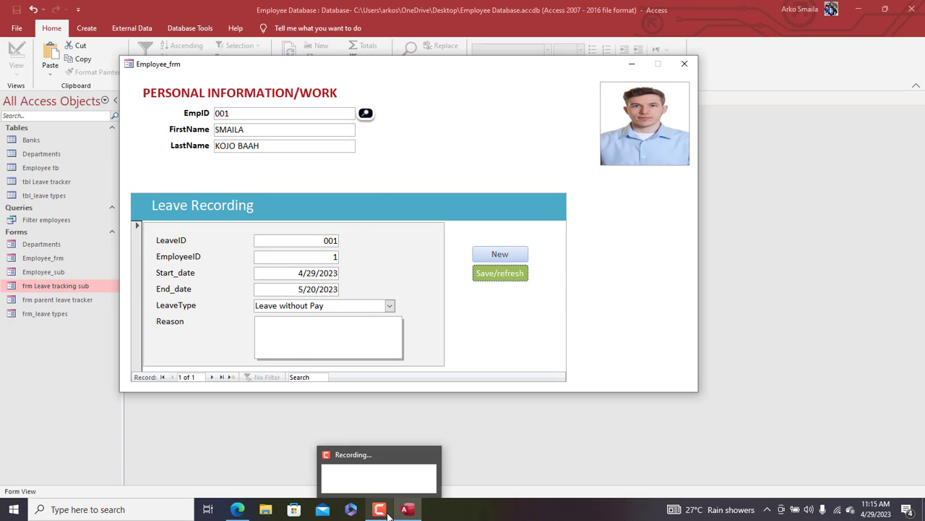
Step: Enter the leave reason "This leave for a travel and employee pays." and save the record
click(316, 324)
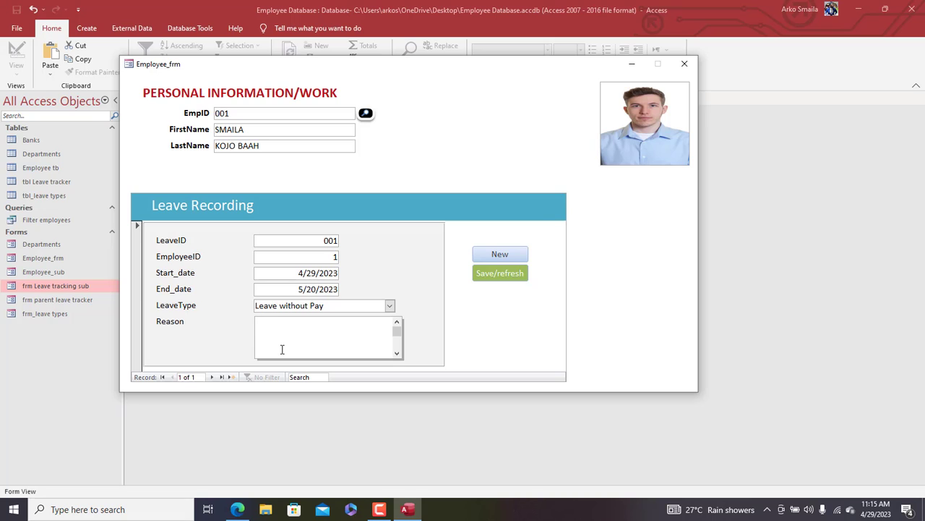
text(This leave for a travel and)
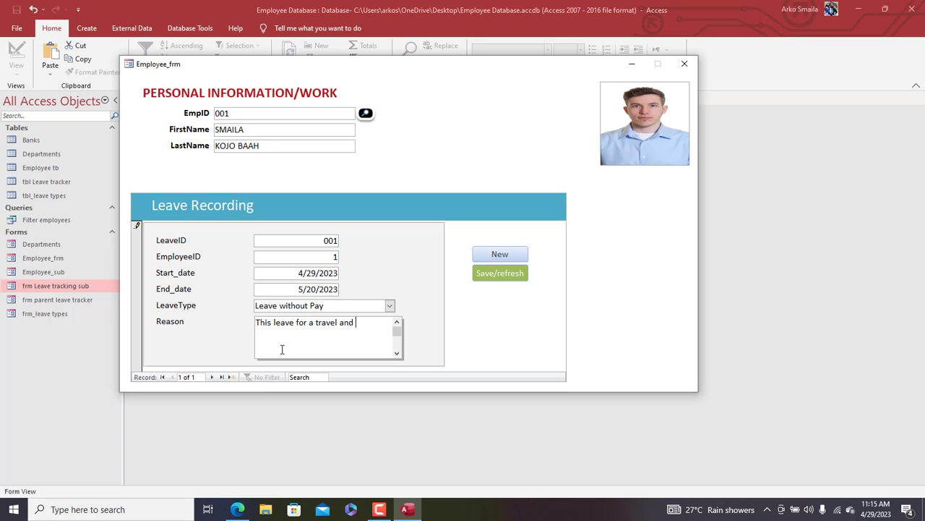
text(e pays.)
click(504, 275)
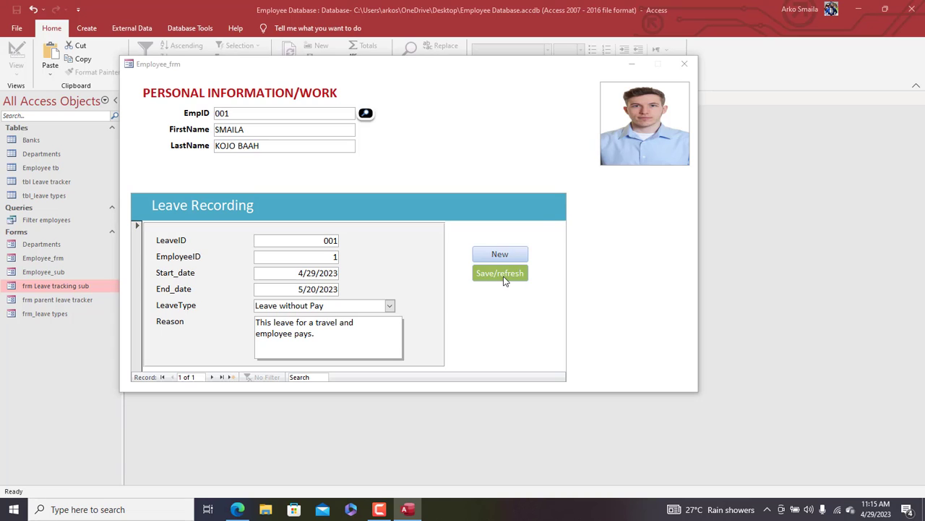
click(510, 299)
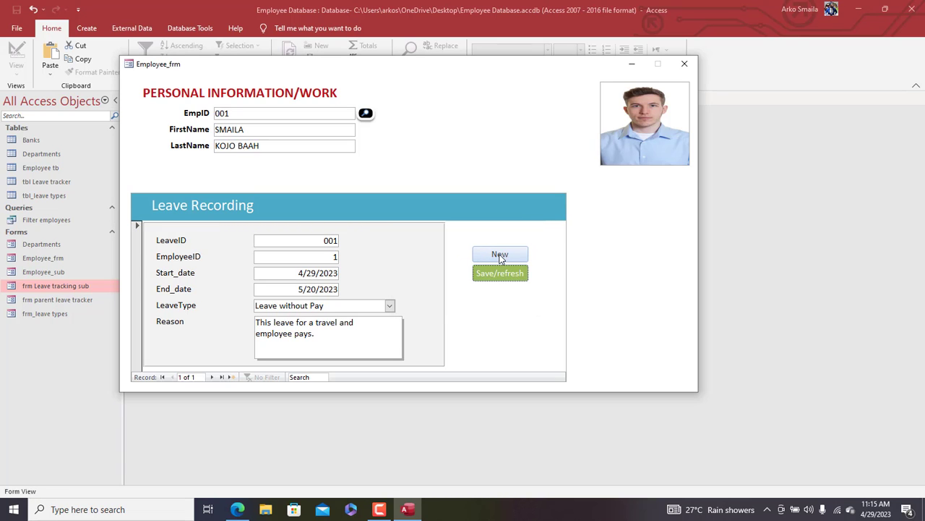
Step: Start a new leave record with start date 4/30/2023 and end date 6/20/2023
click(492, 252)
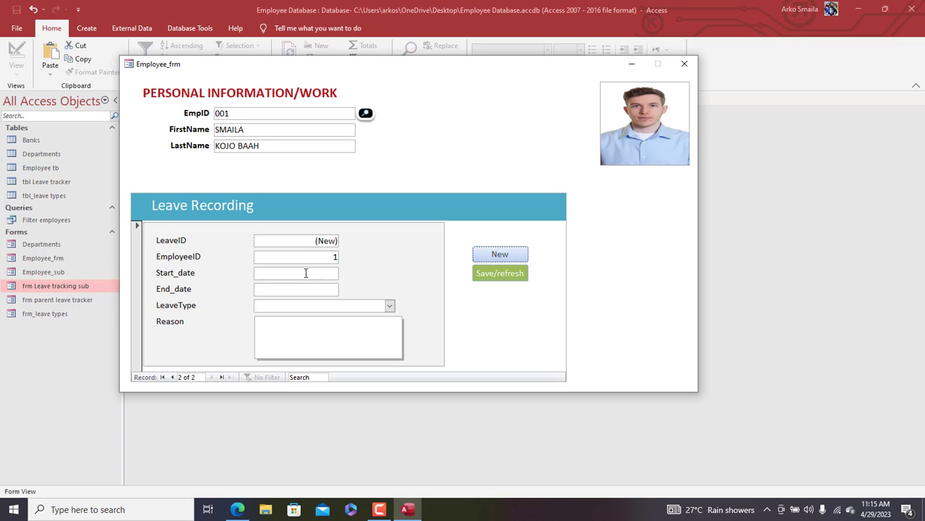
click(305, 273)
click(344, 272)
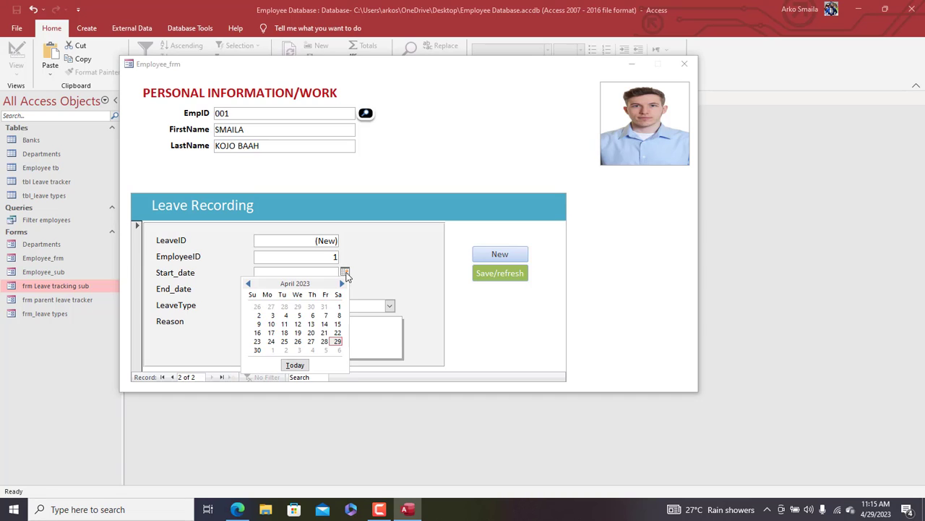
click(258, 350)
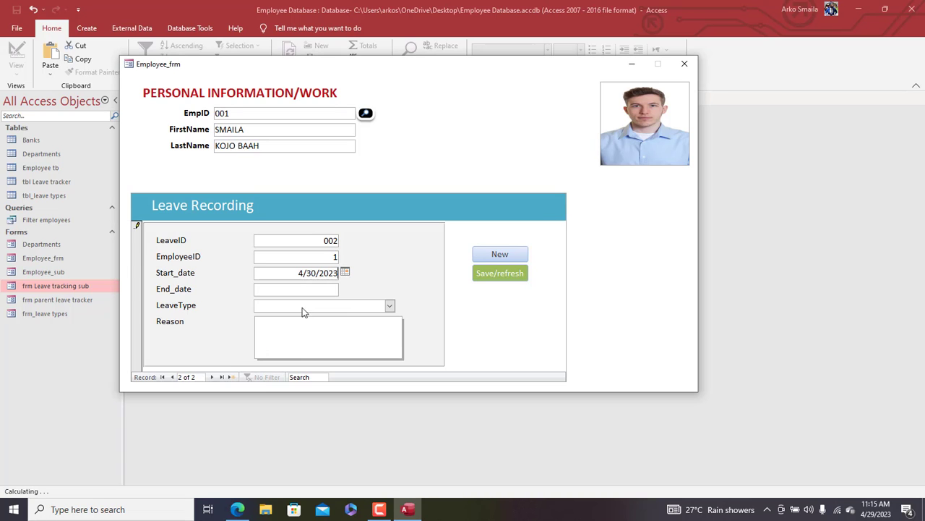
click(305, 289)
text(6/20/2023)
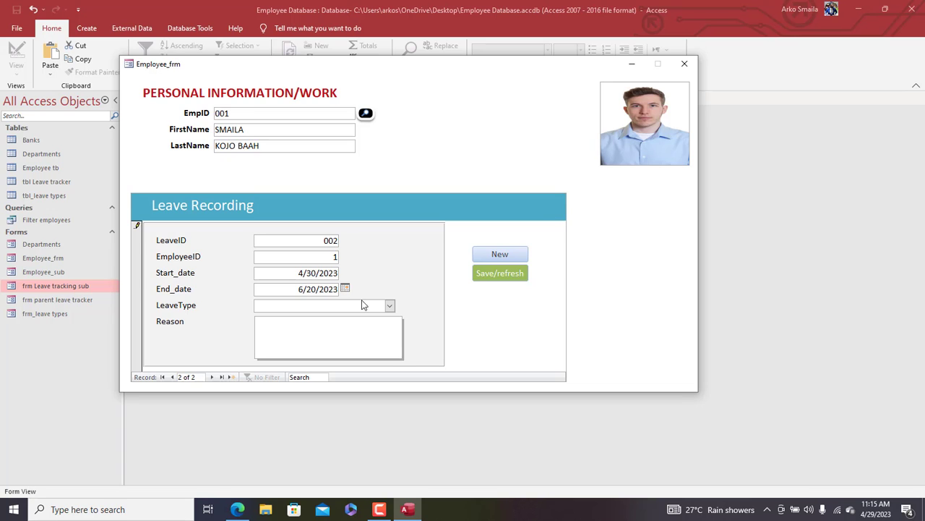
Step: Set the new record's leave type to Casual Leave and save it
click(391, 305)
click(340, 329)
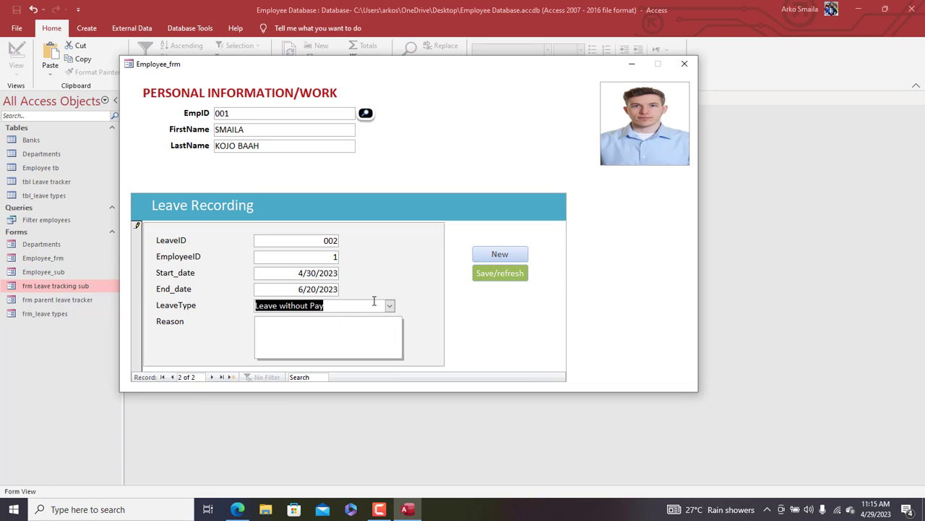
click(390, 305)
click(362, 316)
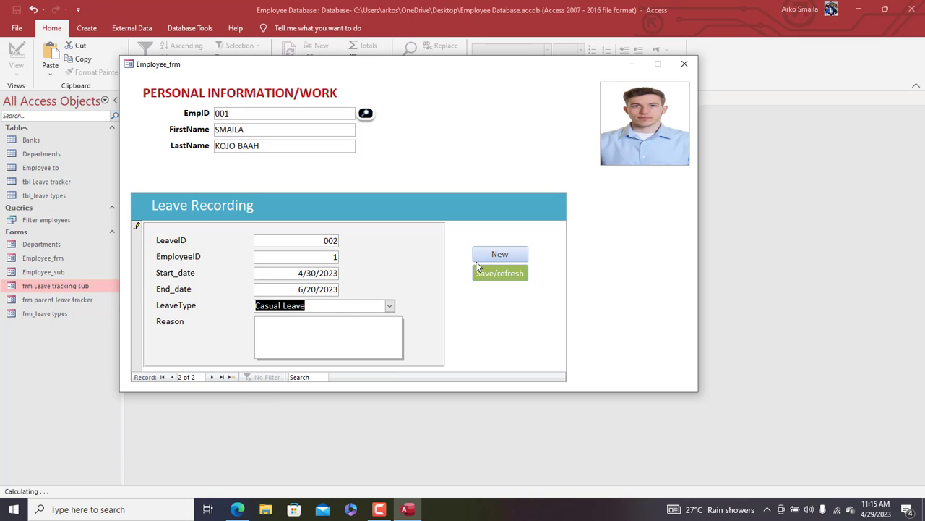
click(497, 272)
click(557, 294)
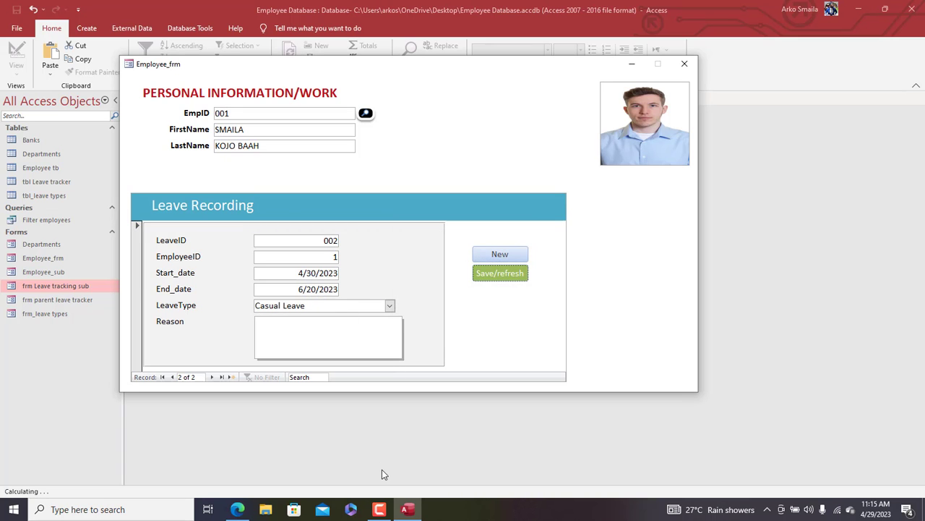
Step: Move the form window slightly, open the employee search beside EmpID, and close it without searching
mouse_move(384, 510)
drag(398, 65, 409, 60)
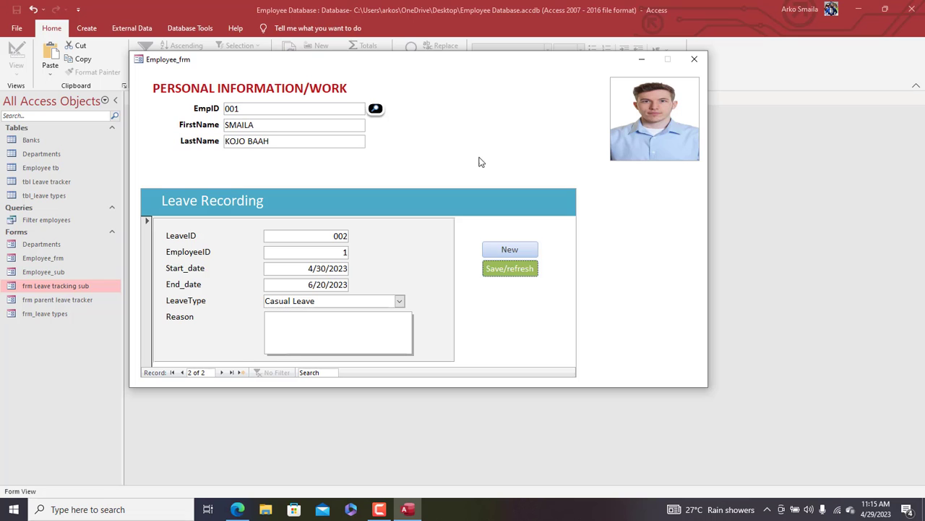
click(378, 110)
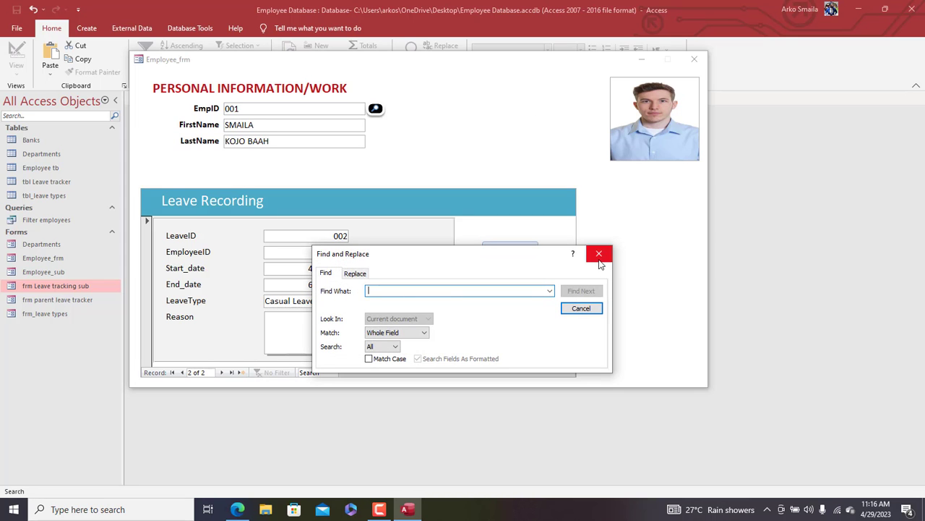
click(598, 254)
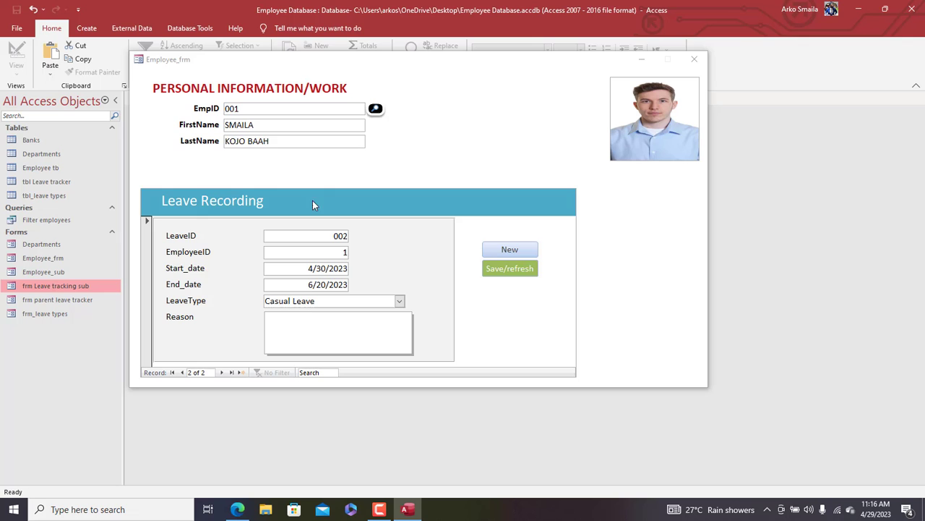
Step: Return the form to Design View and draw a combo box about 2 inches wide between the EmpID search button and the photo
right_click(491, 88)
click(510, 118)
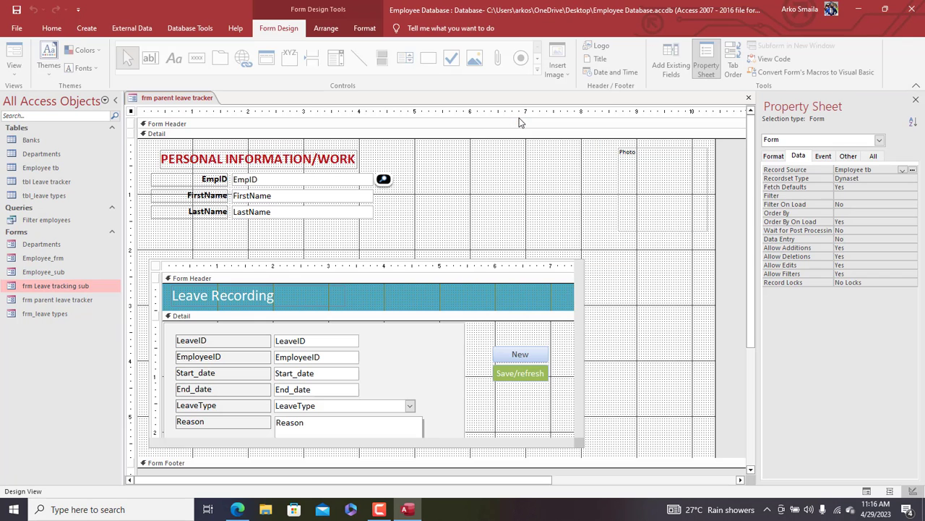
click(485, 180)
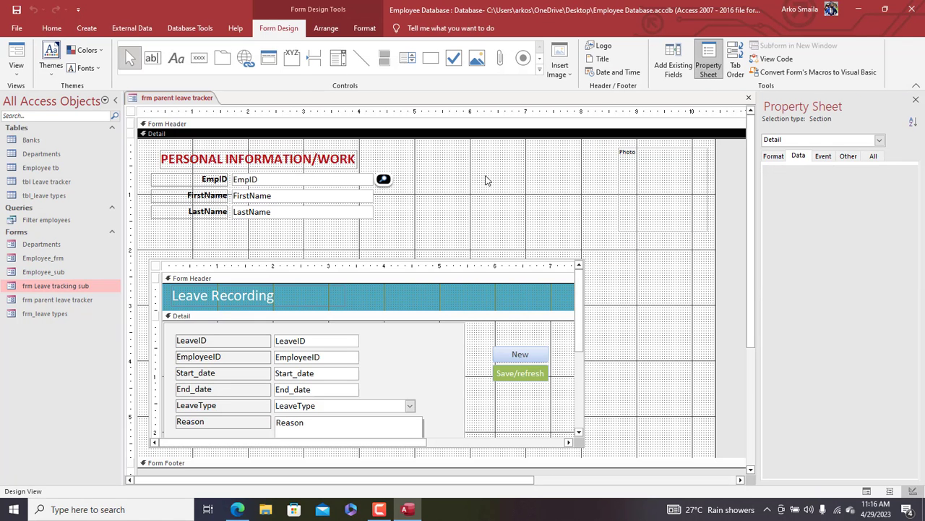
click(343, 61)
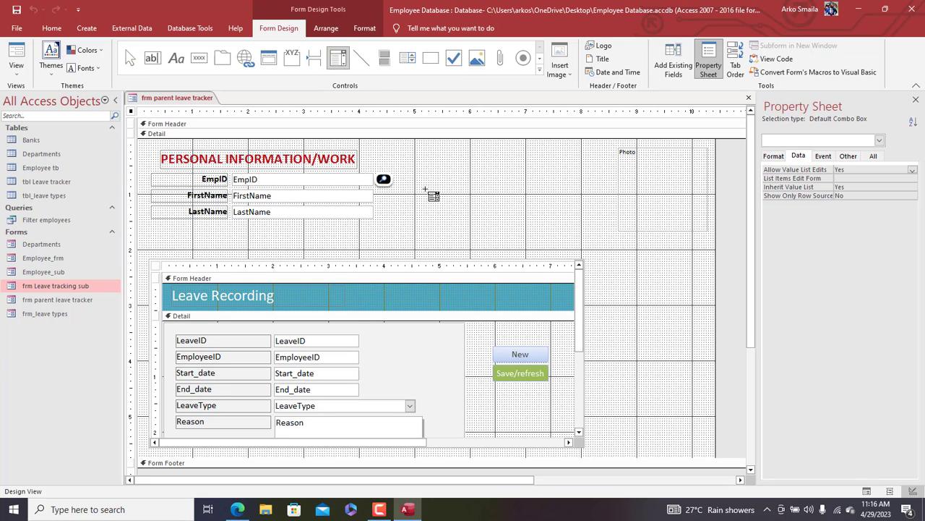
drag(454, 167, 562, 184)
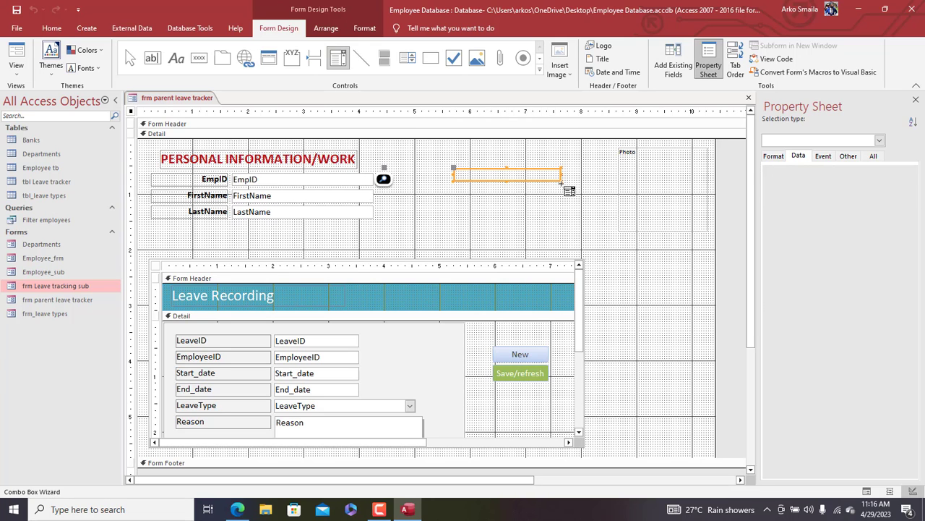
Step: Set the combo box to find a form record by FirstName and LastName, and label it "Search:"
click(443, 205)
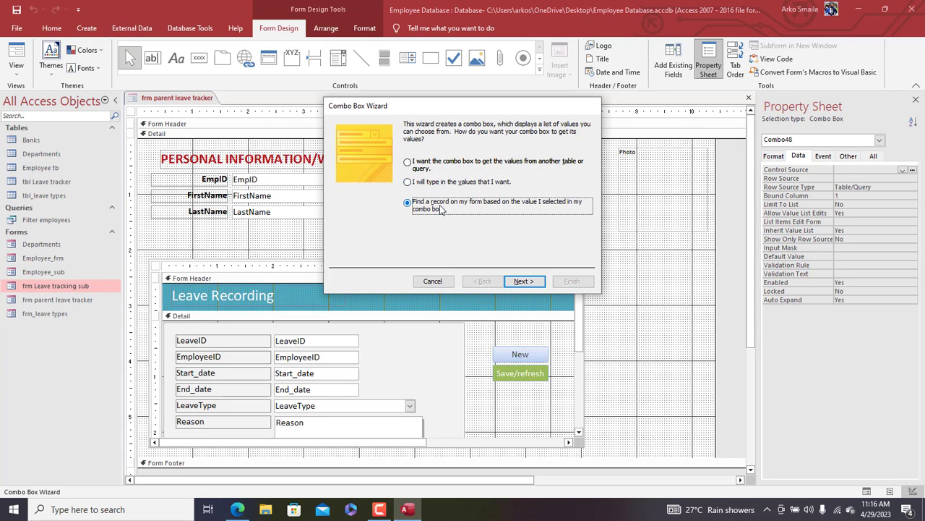
click(524, 281)
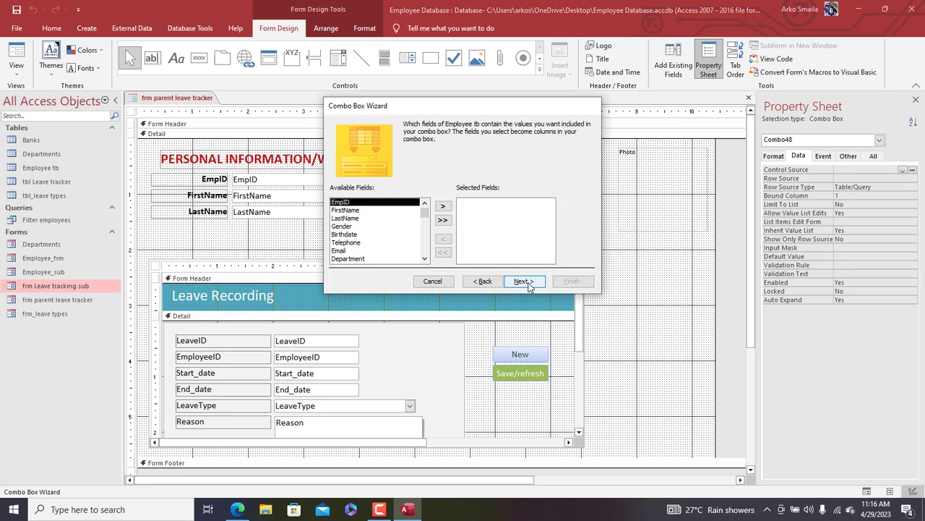
mouse_move(423, 217)
mouse_down()
mouse_move(428, 259)
mouse_move(424, 210)
mouse_up()
double_click(340, 210)
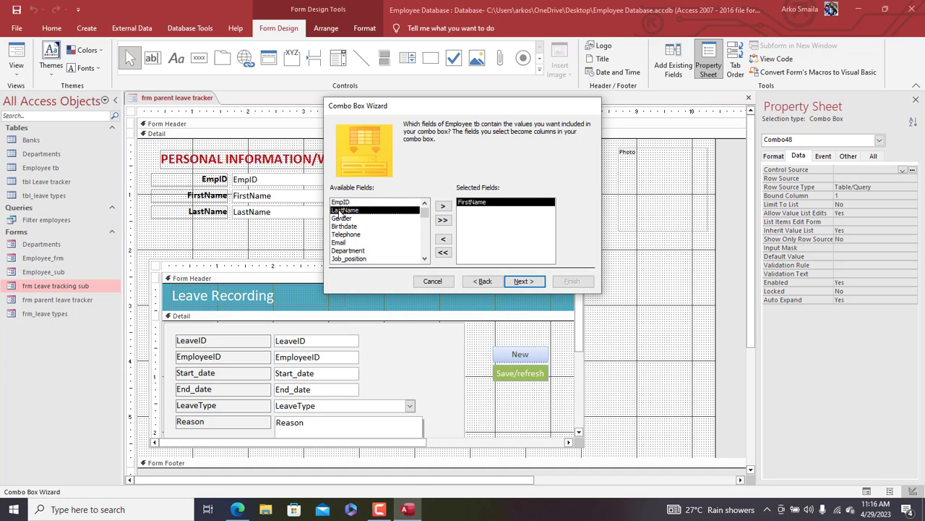
double_click(345, 212)
click(524, 282)
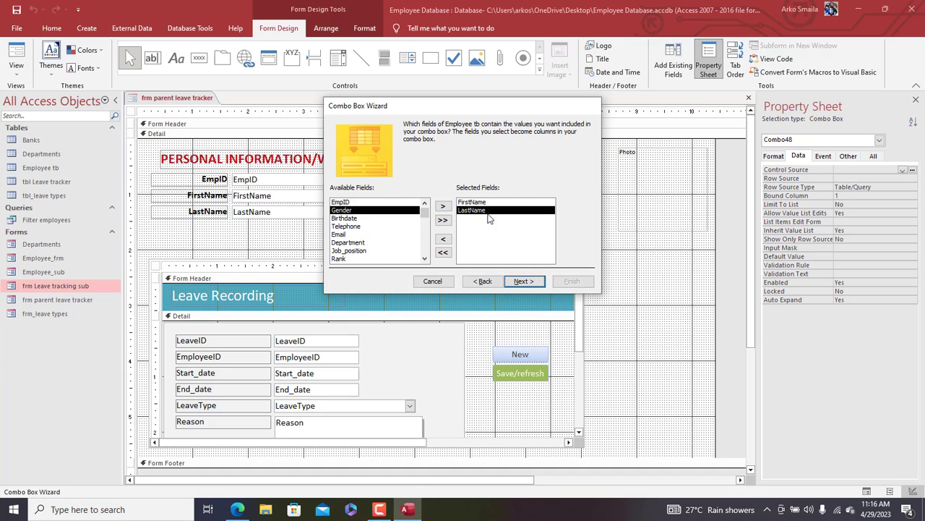
click(523, 281)
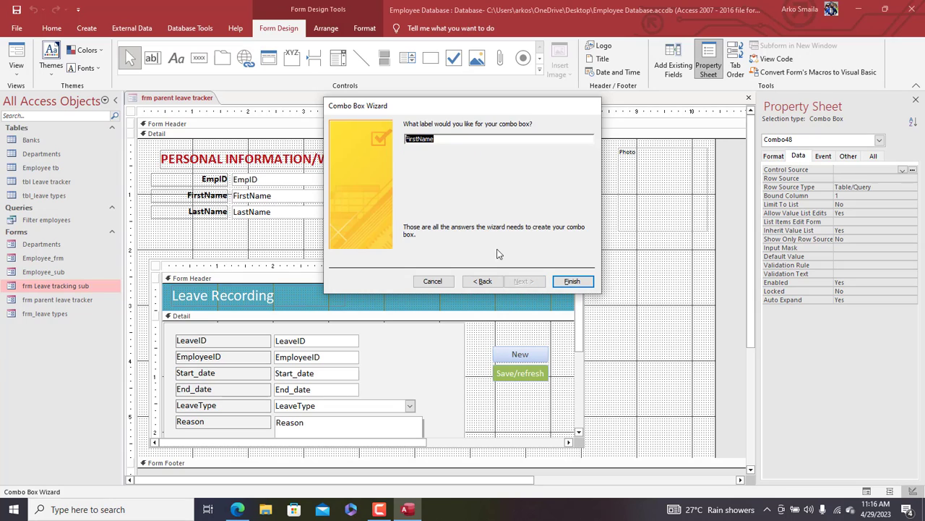
text(Search:)
click(582, 281)
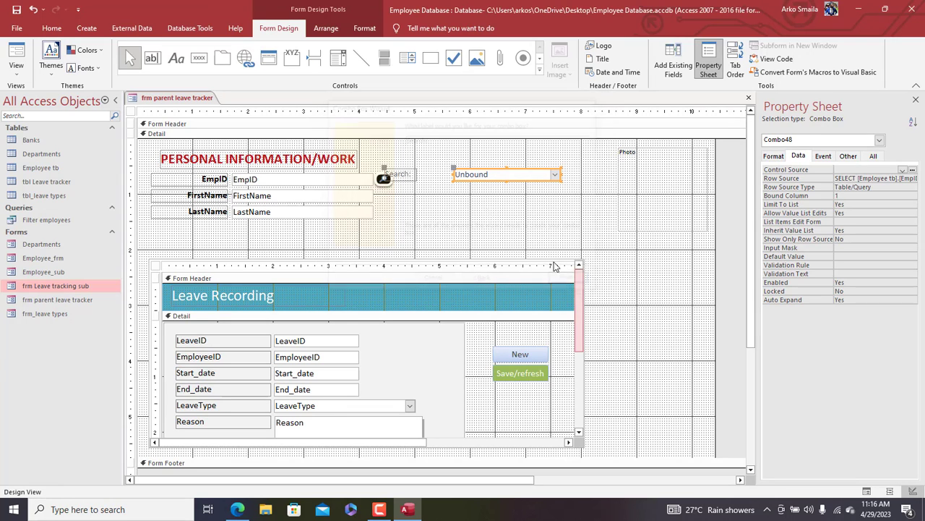
Step: Move the Search: label closer to its combo box, widen the combo box to about 2.5 inches, and make it slightly taller
click(394, 174)
drag(385, 171, 416, 172)
click(553, 176)
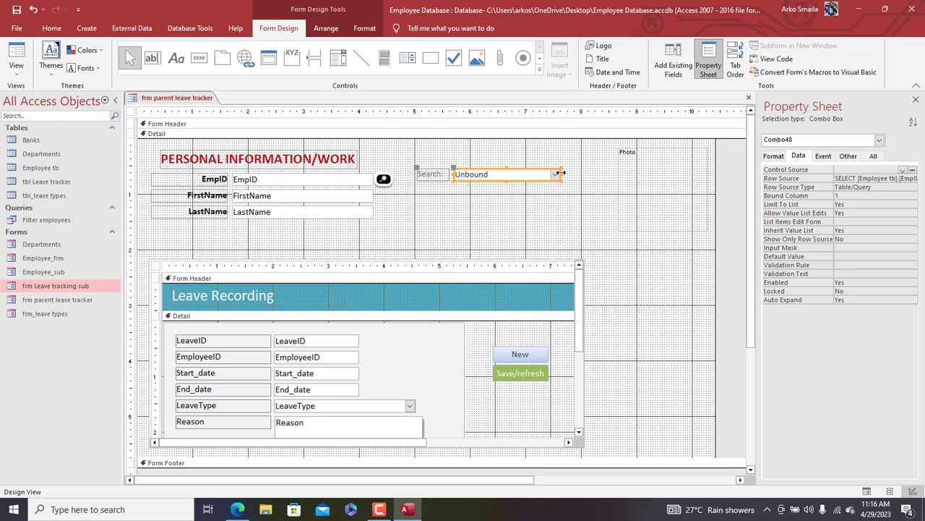
drag(561, 174, 591, 175)
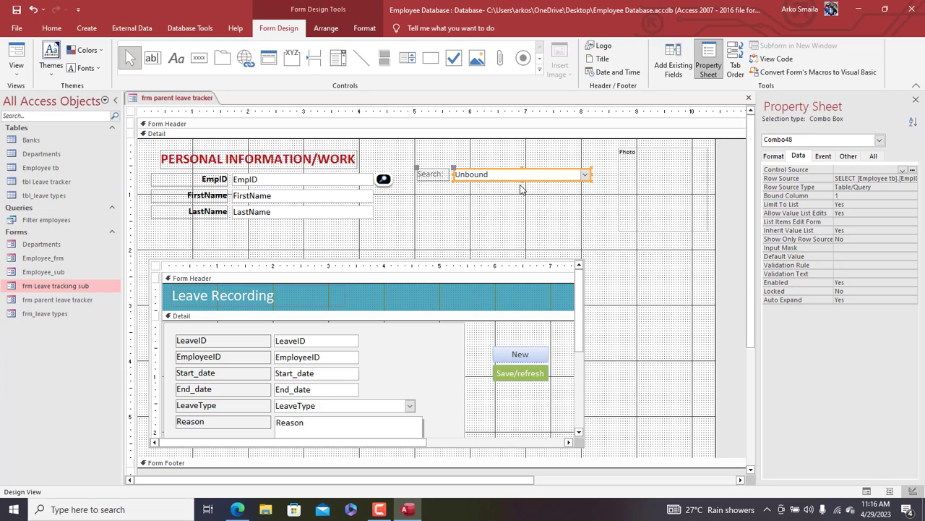
drag(522, 181, 431, 172)
Step: Set the font size of the Search: label and combo box to 14, and widen the label slightly leftward
click(364, 27)
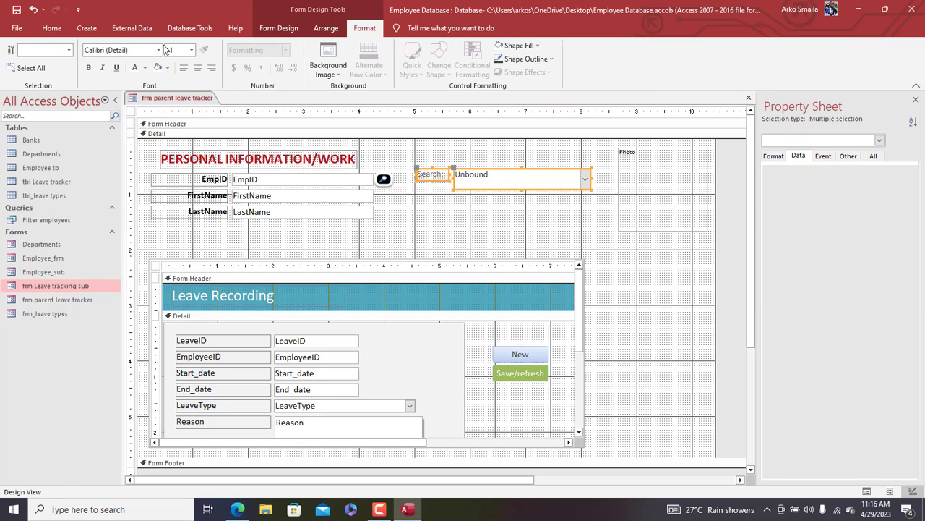
click(191, 50)
click(171, 118)
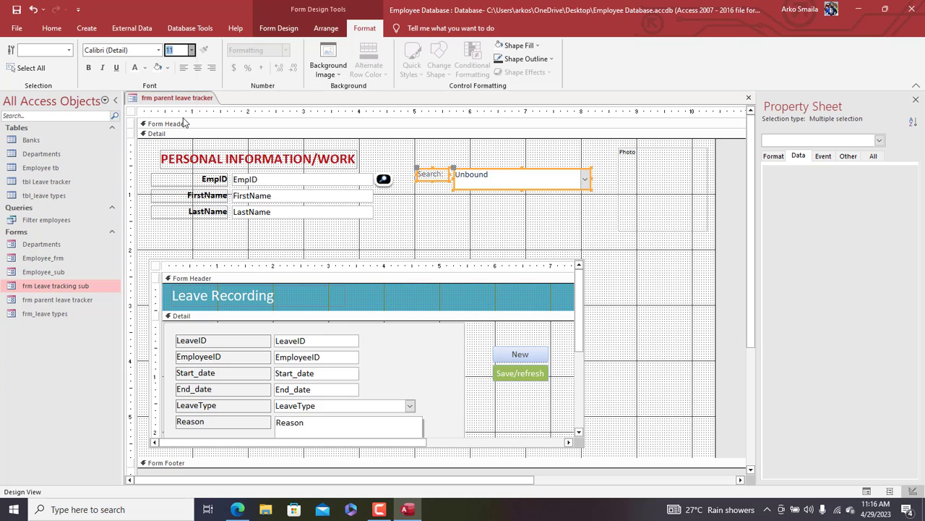
click(426, 211)
click(416, 180)
drag(415, 179, 406, 179)
Step: Change the font colour of the Search: label and its combo box to black
shift+click(507, 179)
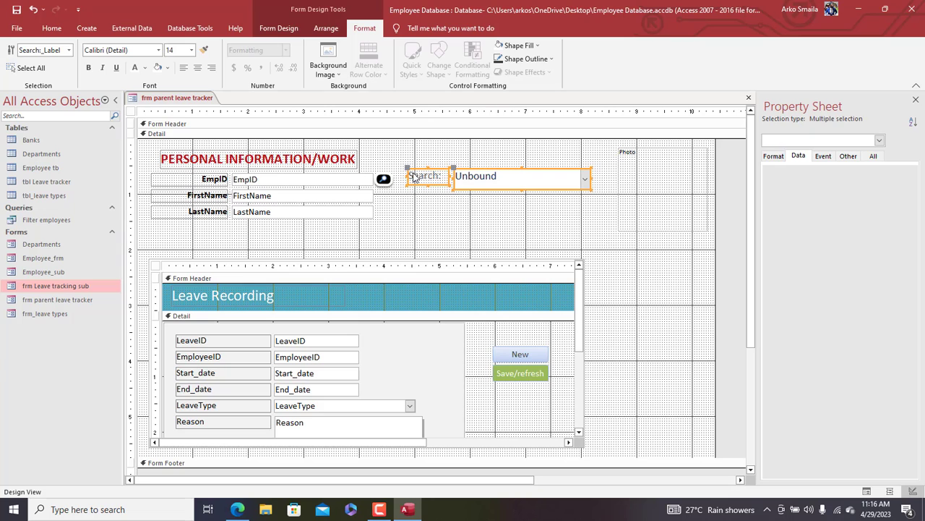
click(145, 69)
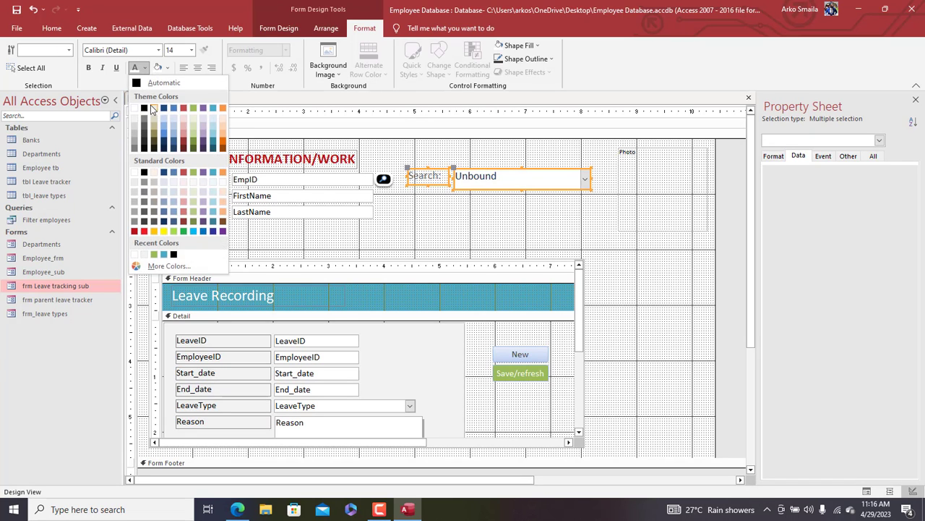
click(150, 110)
click(501, 198)
Step: Fill the search combo box with dark grey and make its text white
click(506, 178)
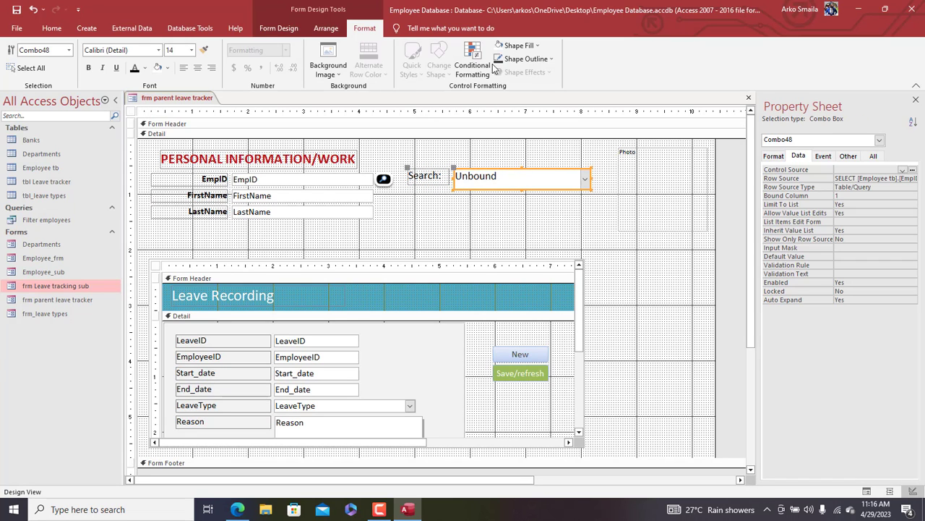
click(517, 44)
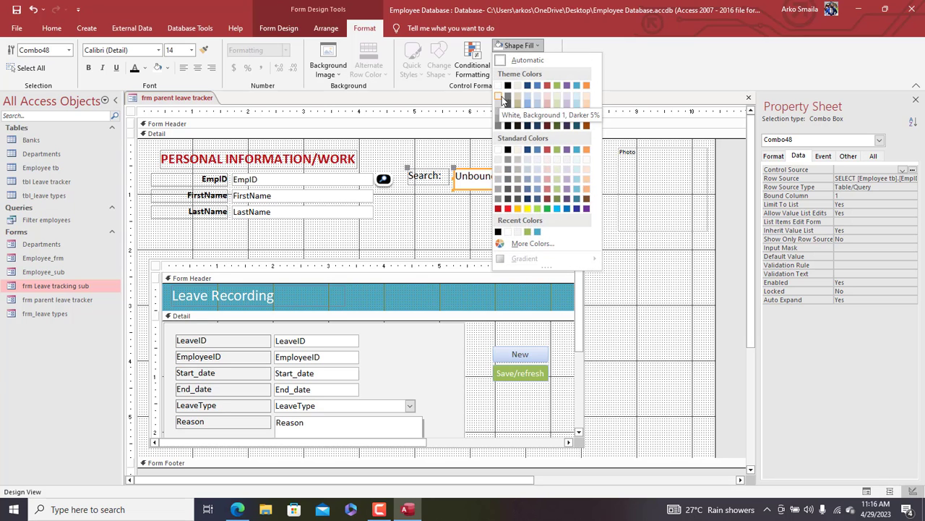
click(508, 96)
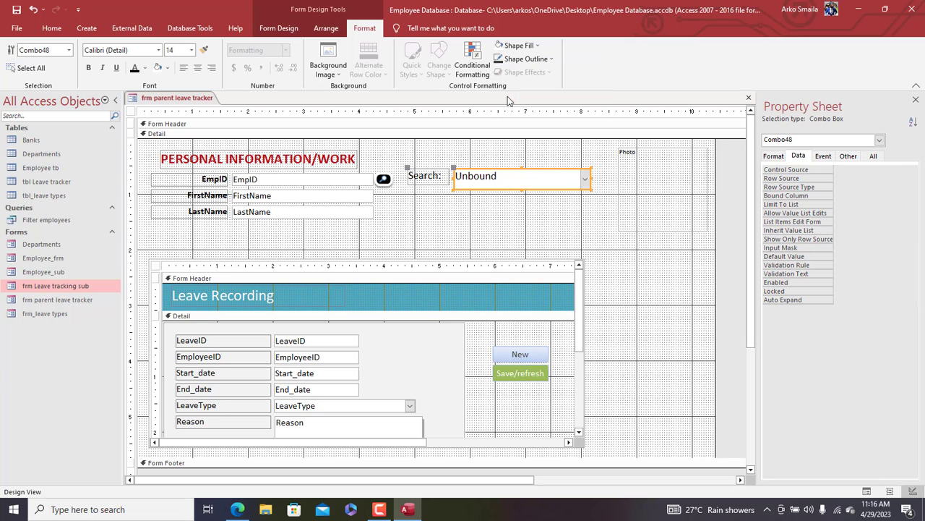
click(145, 68)
click(135, 113)
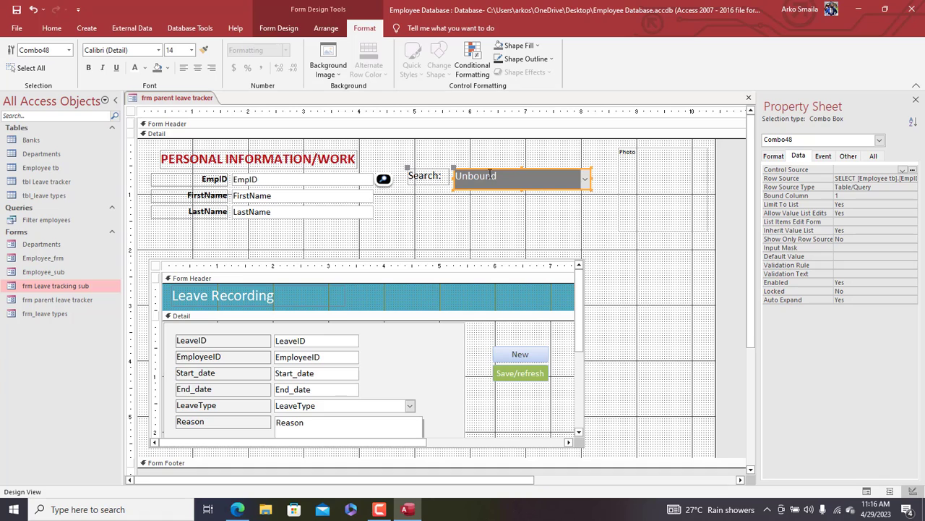
click(361, 133)
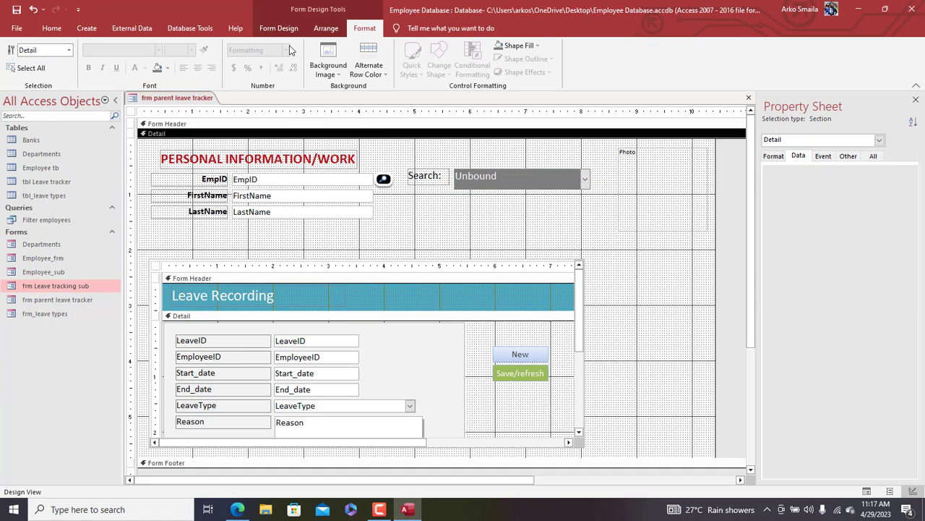
Step: Add a Go To Previous Record command button with the default arrow picture below the photo
click(274, 28)
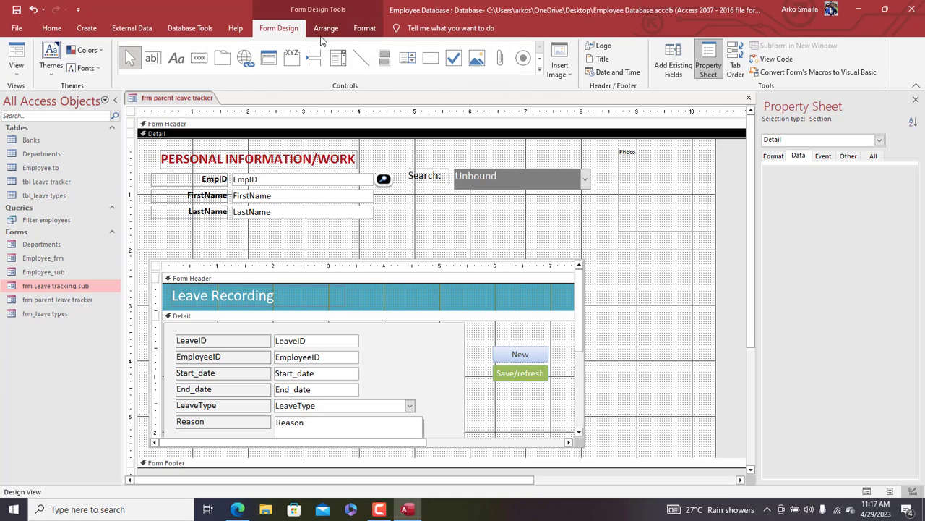
click(200, 58)
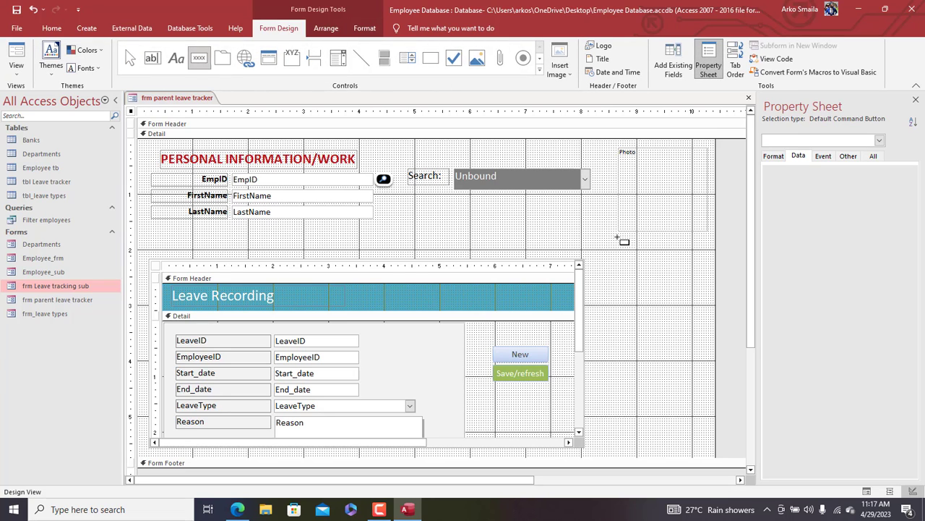
drag(618, 239, 659, 254)
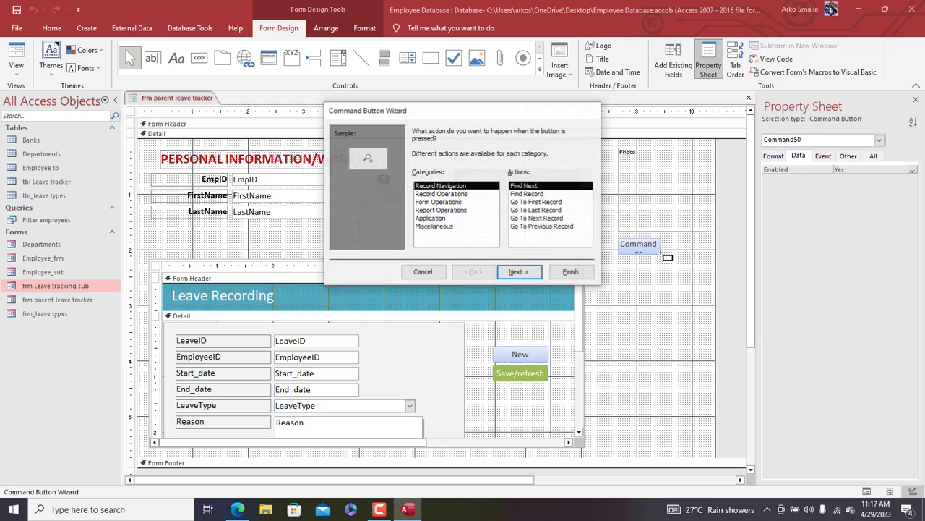
click(438, 194)
click(438, 186)
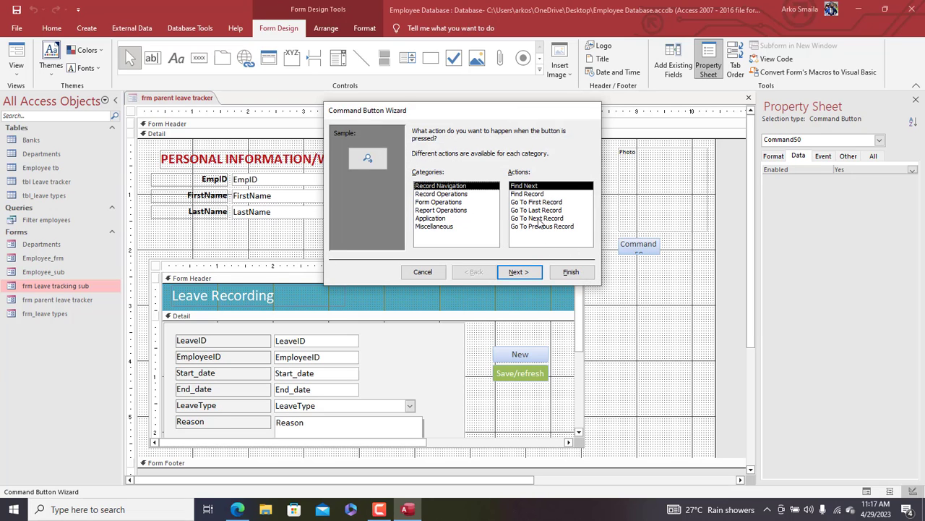
click(528, 227)
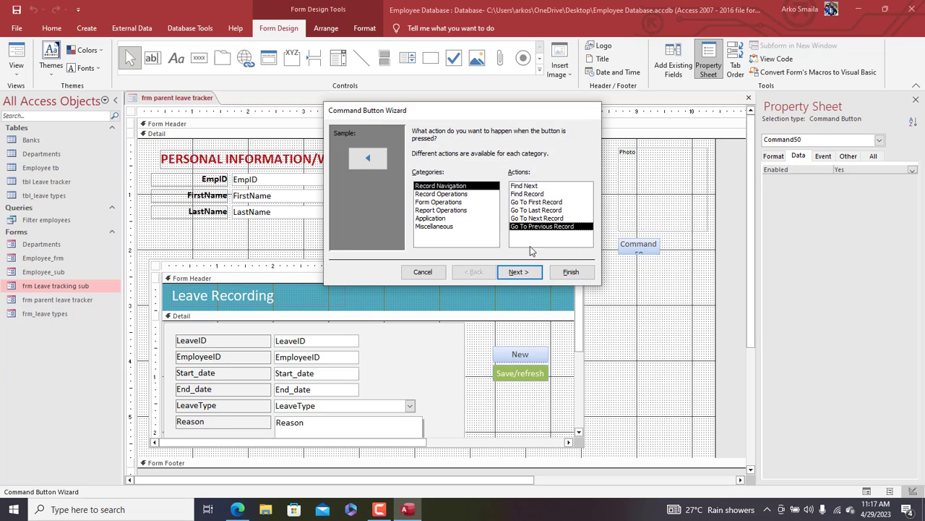
click(571, 272)
click(463, 207)
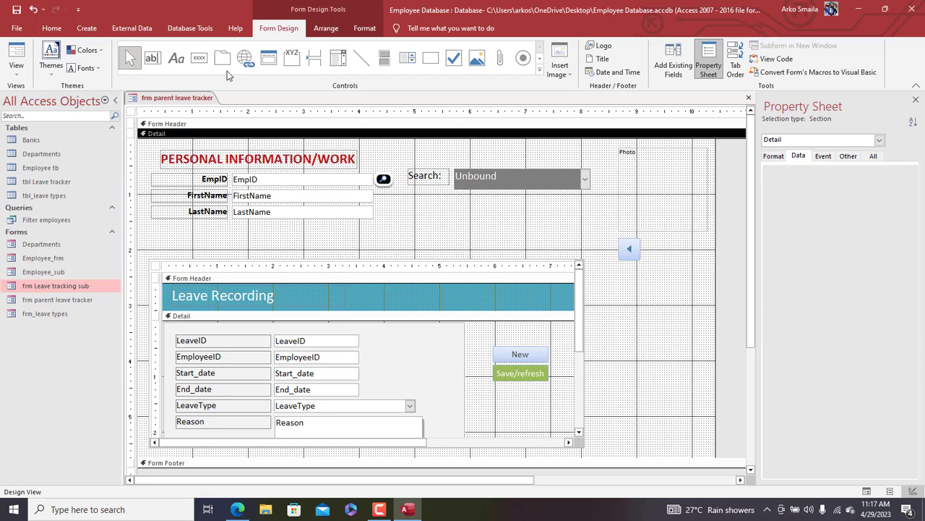
Step: Add a Go To Next Record command button with the Go To Next picture beside the previous-record button
click(199, 59)
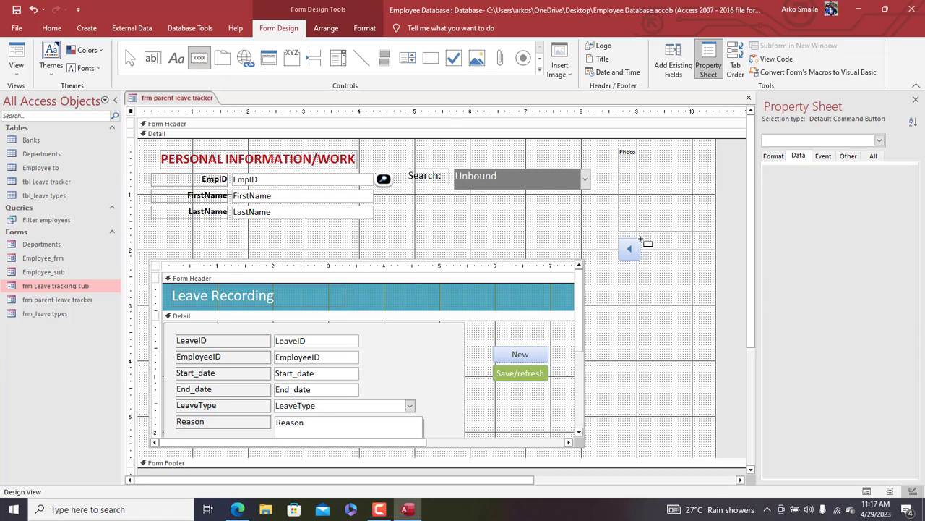
drag(645, 237, 671, 262)
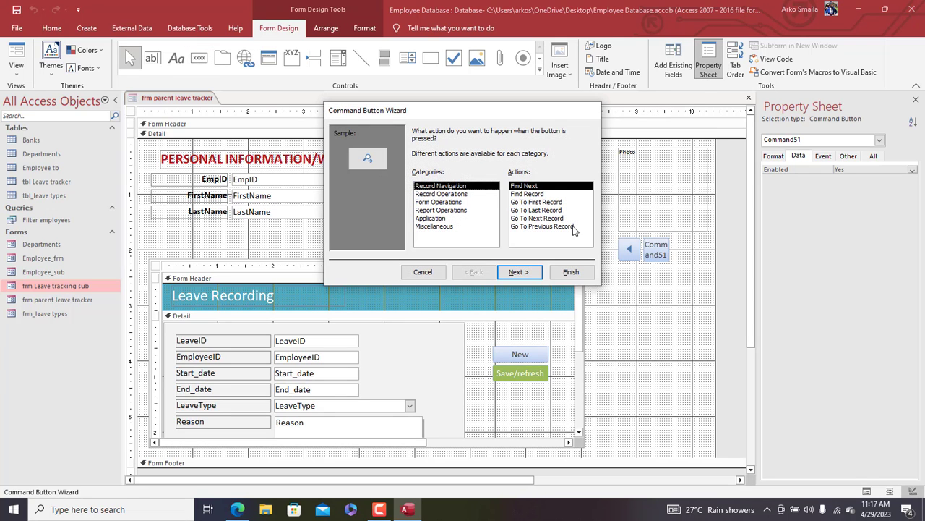
click(544, 219)
click(517, 272)
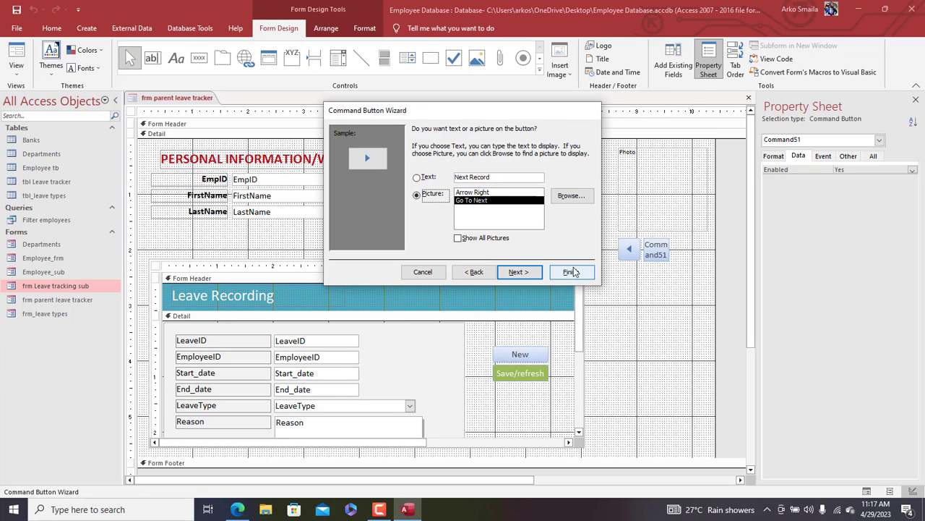
click(571, 272)
click(675, 275)
Step: Move both record navigation buttons together so they sit centred below the photo
drag(688, 260, 623, 247)
drag(633, 250, 654, 247)
click(466, 241)
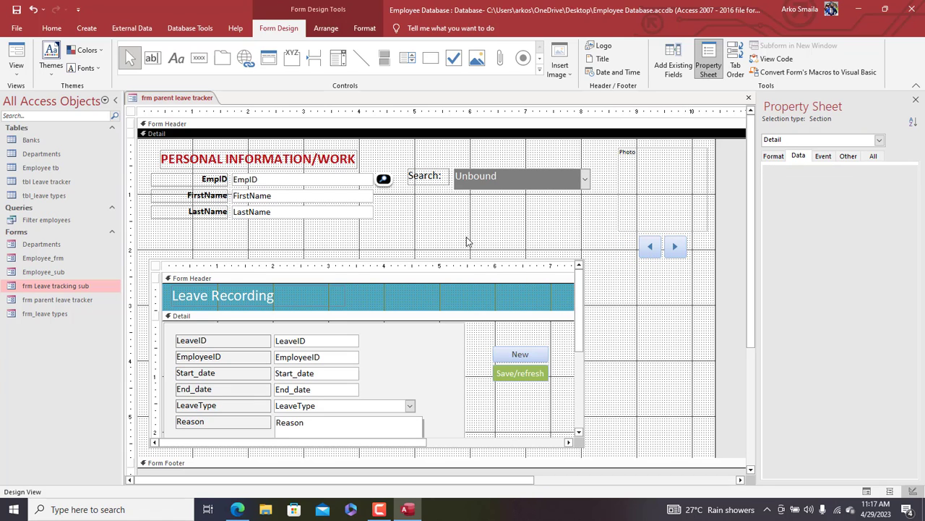
Step: Fill the parent form's Detail section with White, Background 1, Darker 5%
click(364, 27)
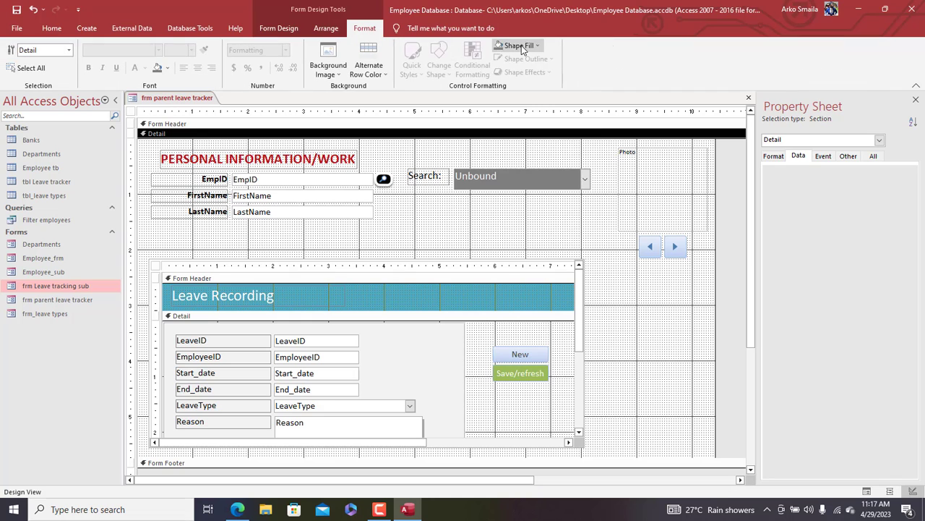
click(518, 45)
click(500, 98)
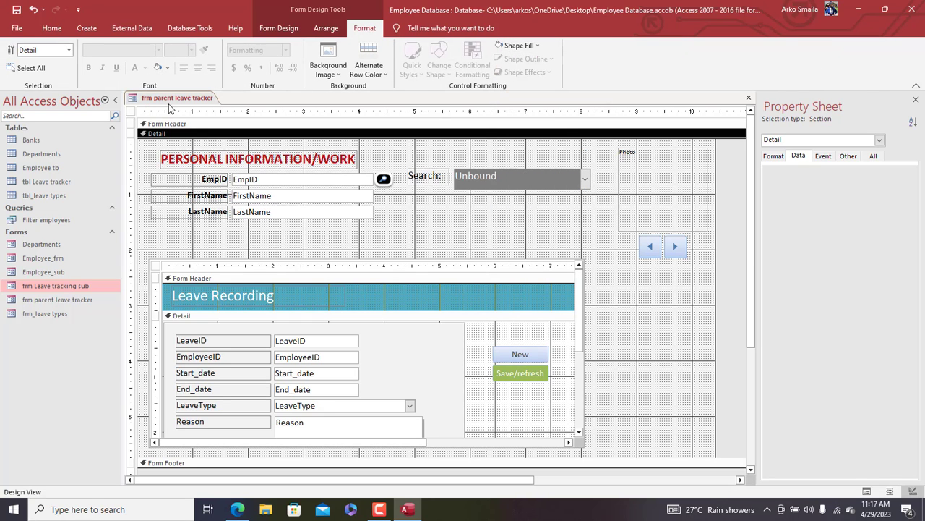
Step: Switch the parent leave tracker form to Form View and move its window up and to the left
right_click(170, 102)
click(197, 149)
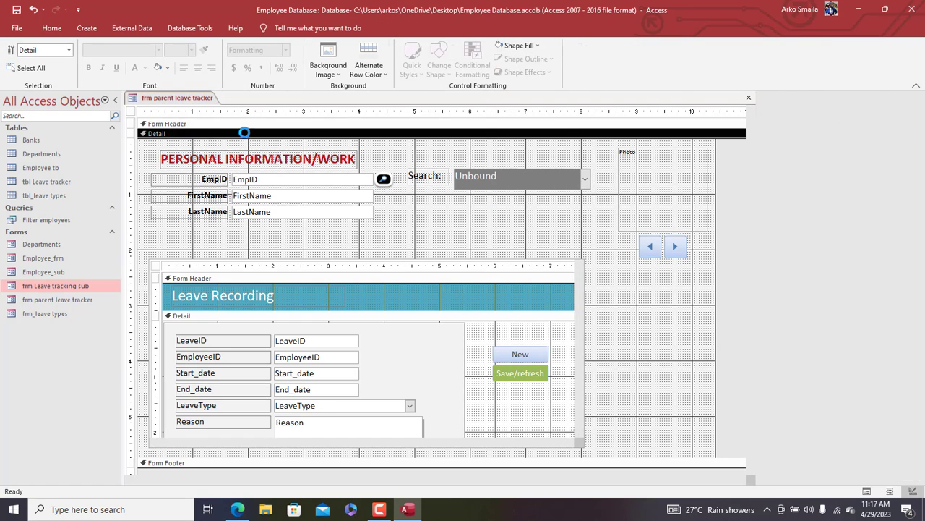
drag(314, 119, 278, 68)
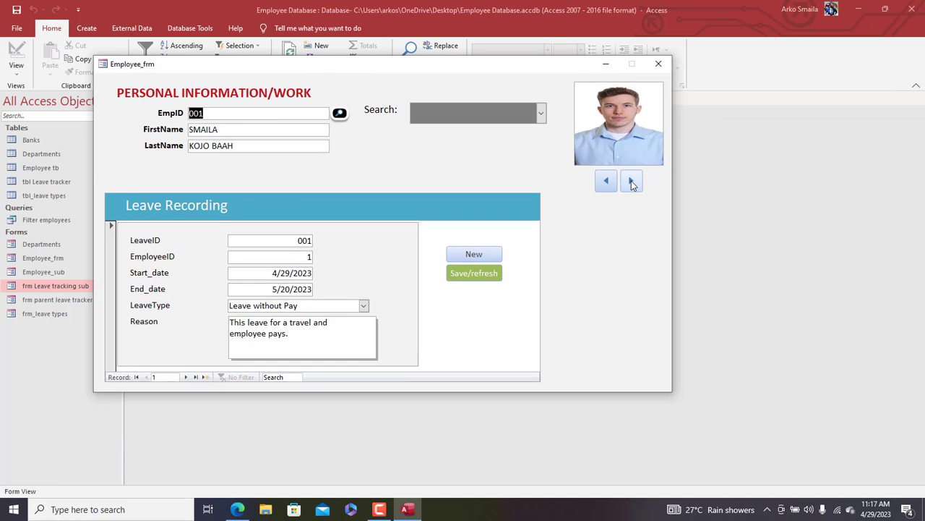
Step: Go to the next employee record, and use the Search combo box to find the fourth and the second listed employee
click(633, 182)
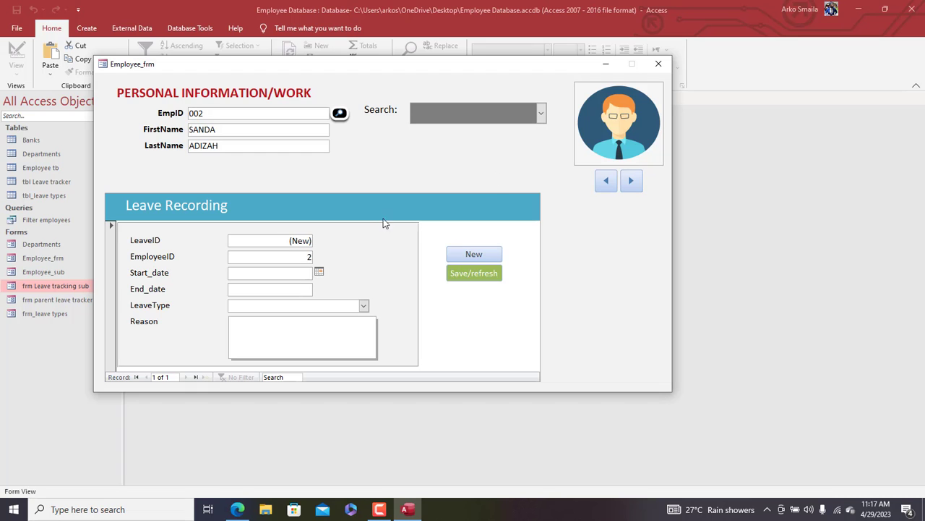
click(541, 114)
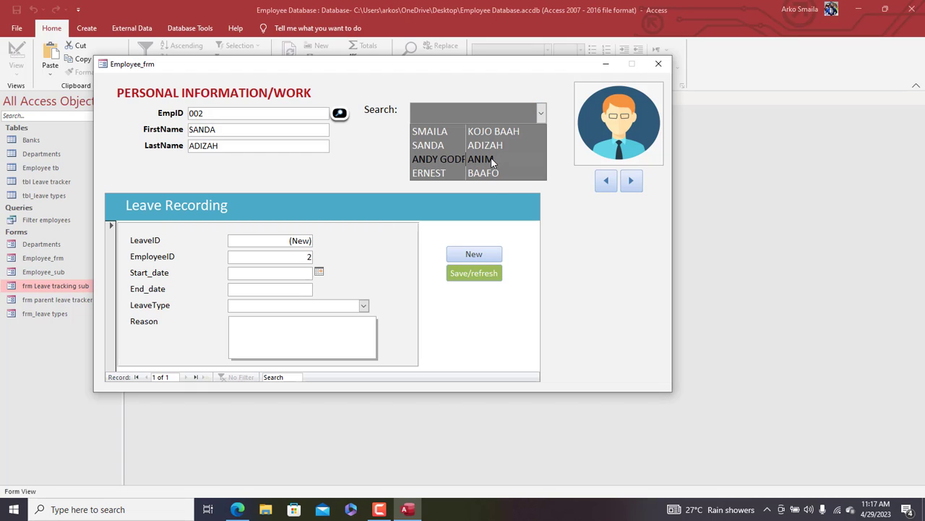
click(484, 174)
click(541, 113)
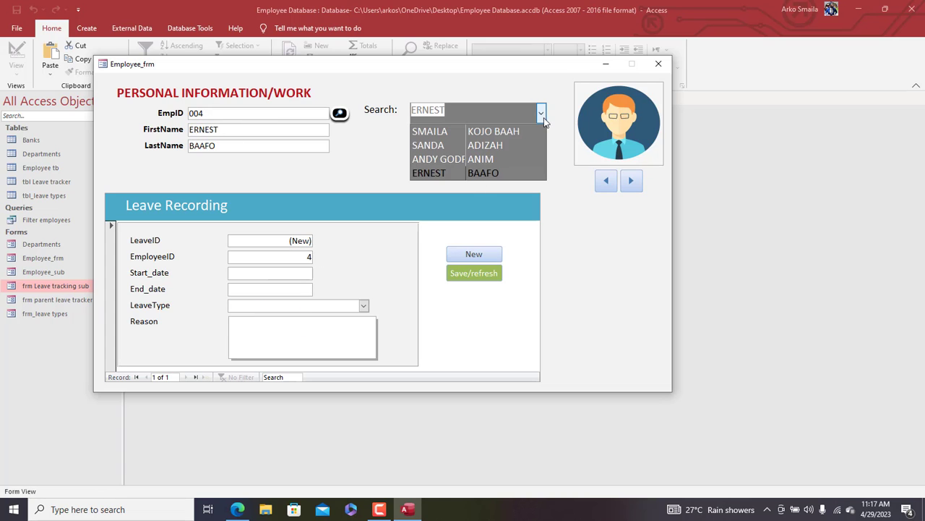
click(479, 147)
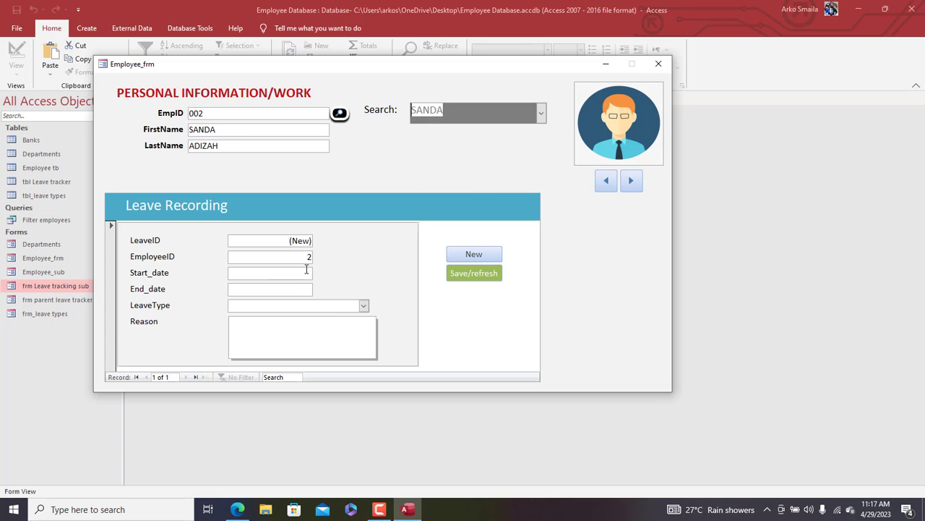
Step: Set the new leave record's Start_date to today, 4/29/2023, and its End_date to 5/12/2023
click(305, 272)
click(319, 271)
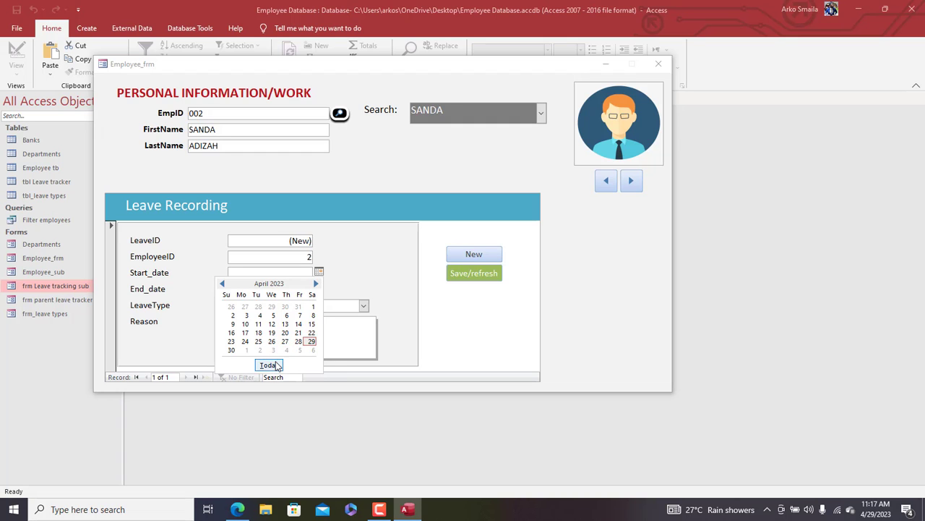
click(269, 365)
click(297, 291)
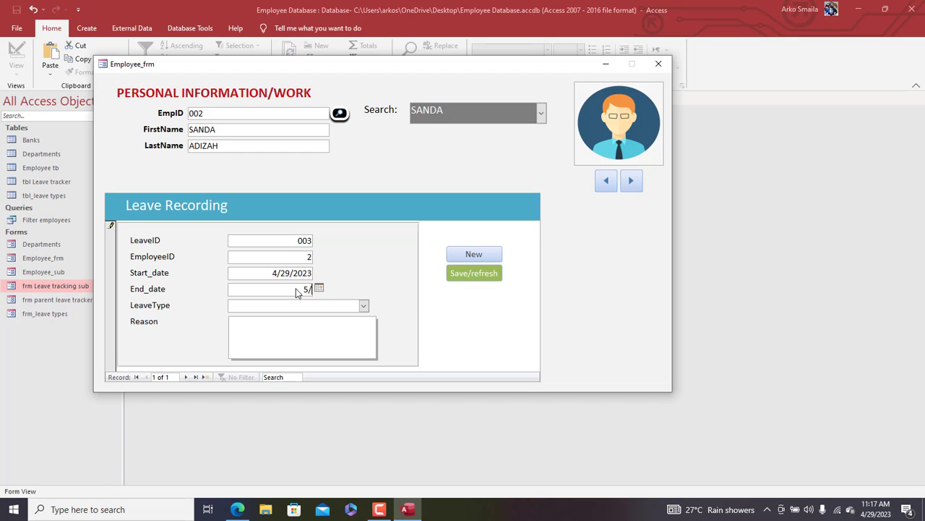
text(5/12/2023)
key(Tab)
Step: Set the leave type to Sick Leave with the reason "Employee is admitted", and save the leave record
click(364, 305)
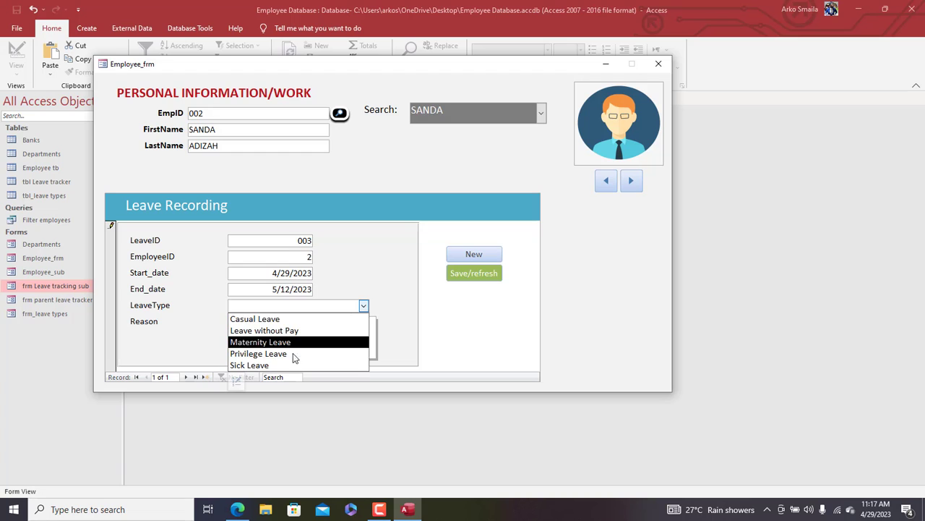
click(289, 363)
click(308, 337)
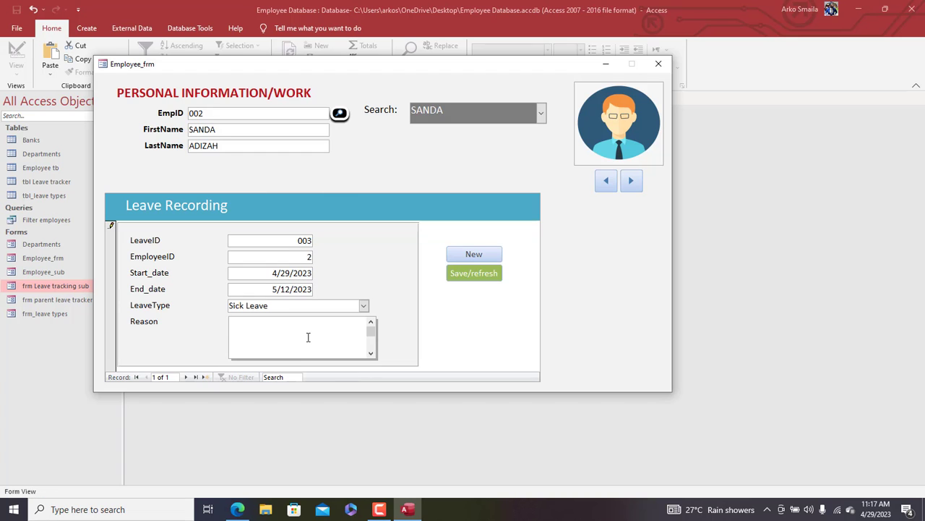
text(Employee is admitted)
click(492, 279)
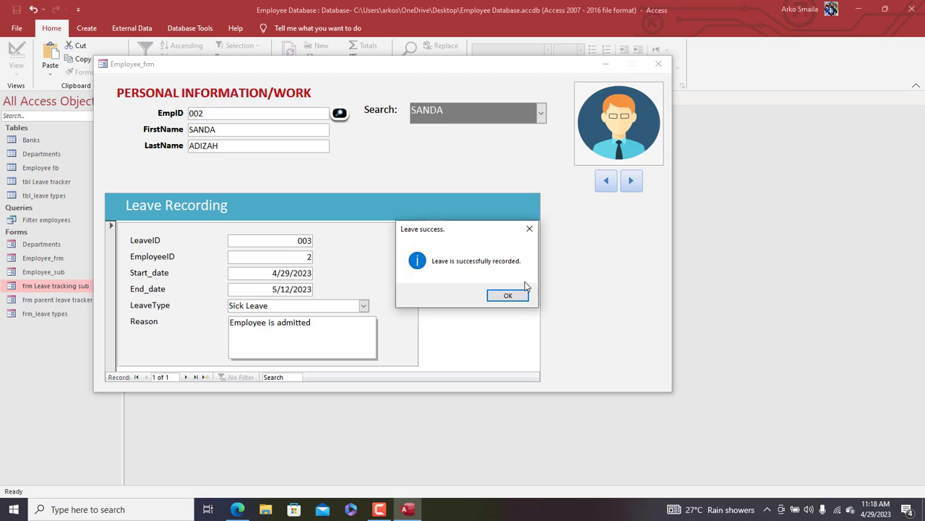
click(509, 297)
Step: Open the tbl Leave tracker table and move the form window aside to check the recorded leaves
drag(393, 65, 460, 190)
double_click(35, 183)
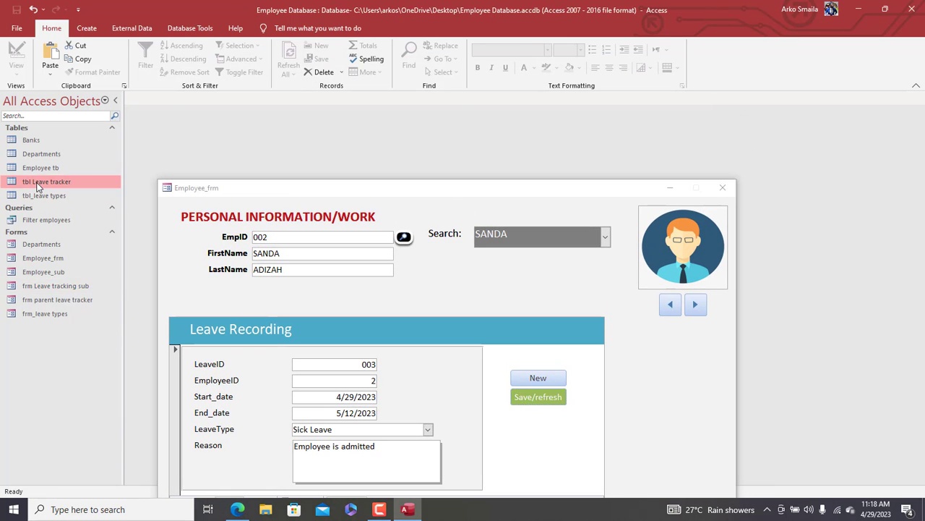
drag(318, 195, 310, 192)
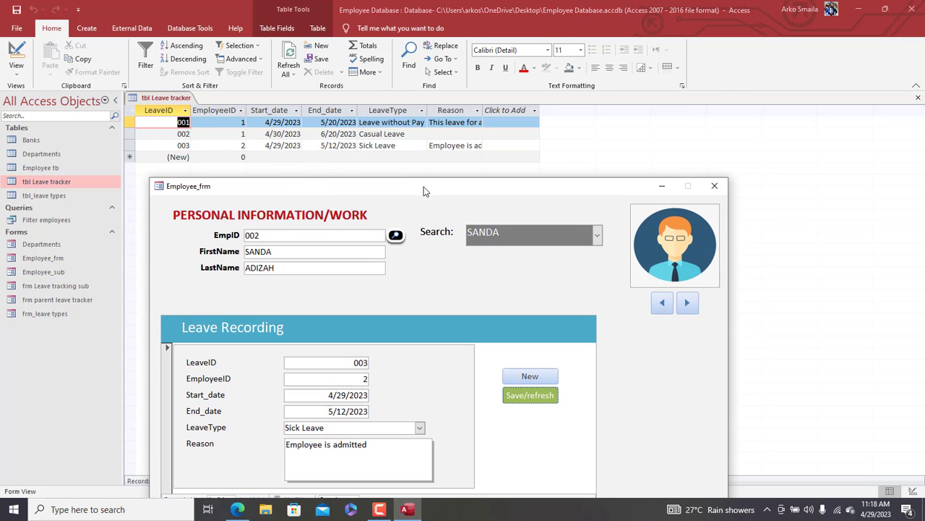
drag(424, 187, 433, 86)
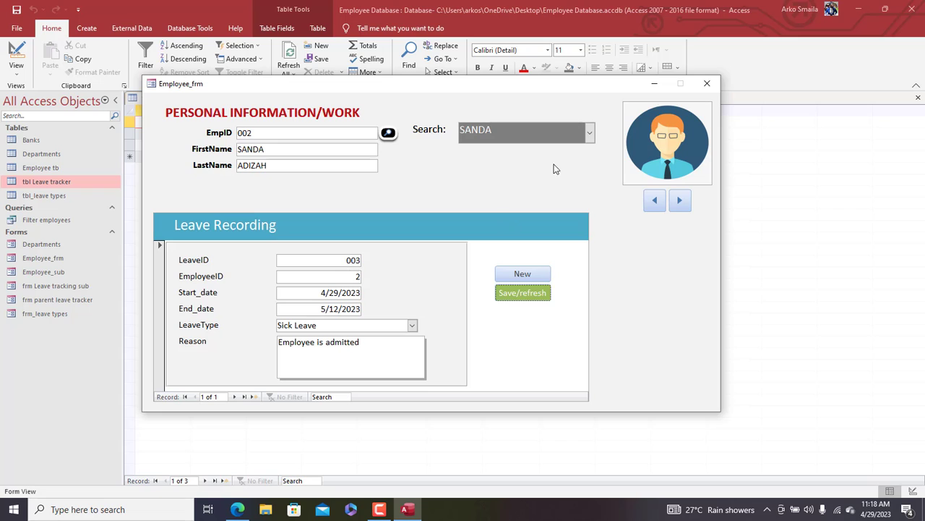
Step: Find the fourth employee with the Search combo box and enter a leave from 4/29/2023 to 5/27/2023
click(589, 133)
click(526, 194)
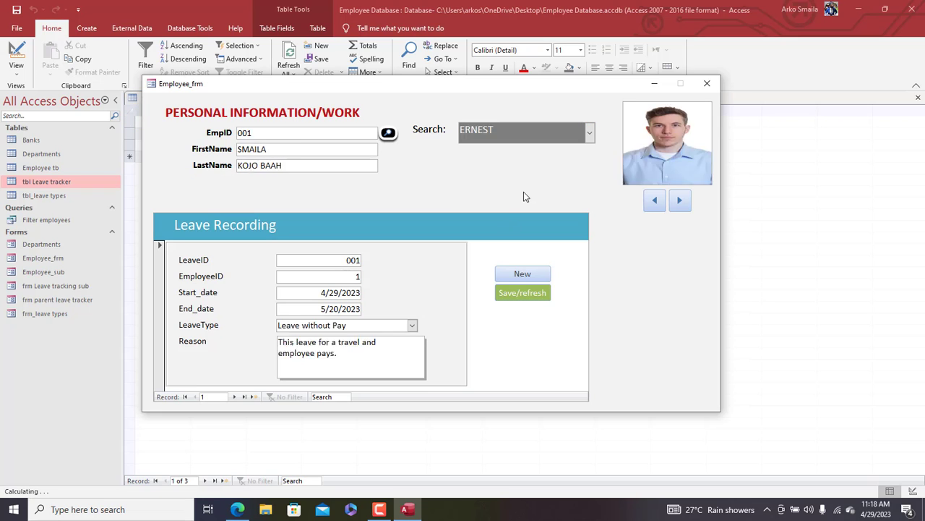
click(349, 292)
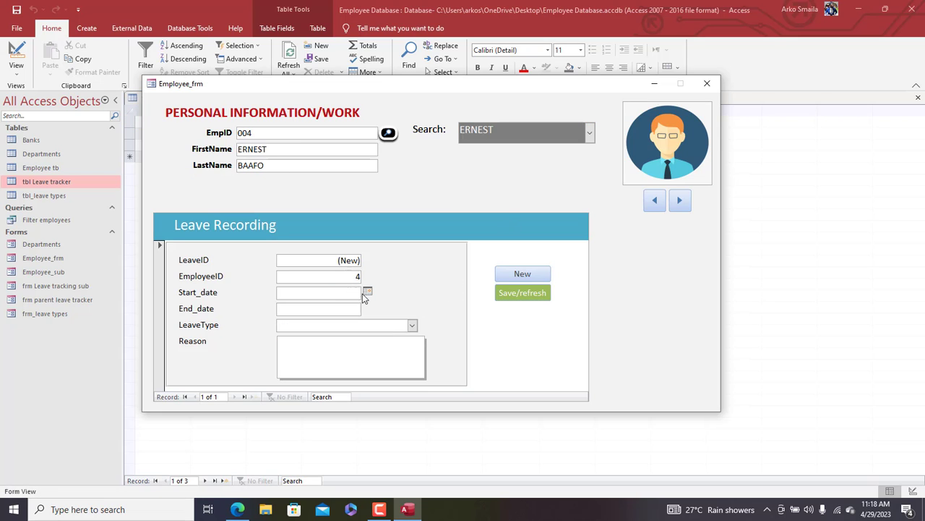
click(368, 292)
click(327, 386)
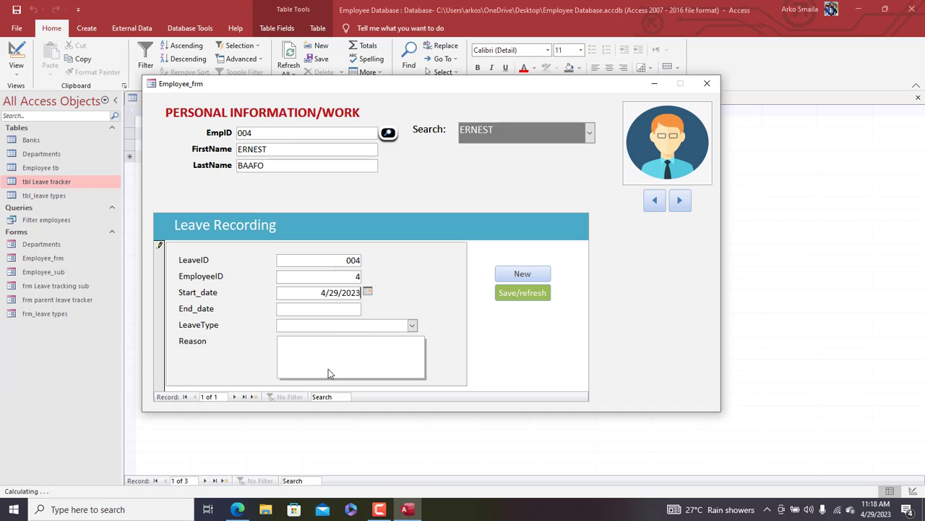
click(317, 309)
text(5/27)
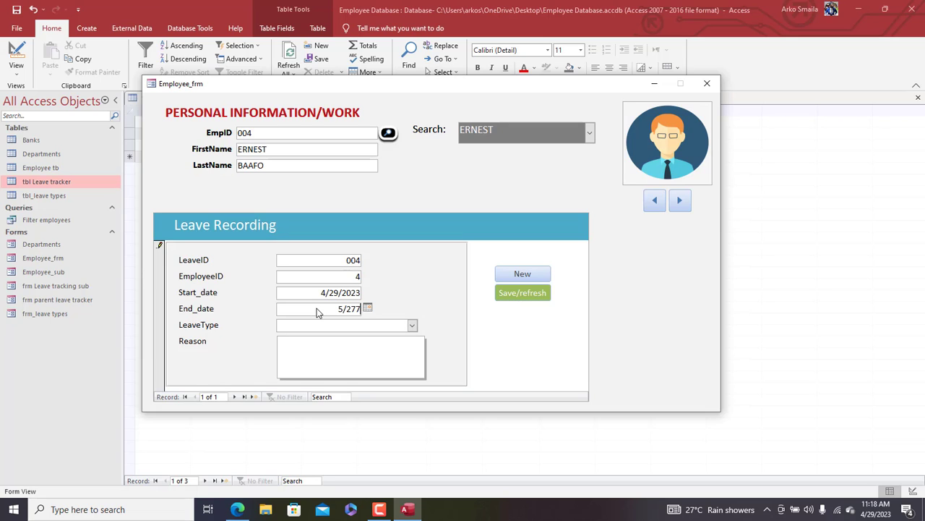
text(/2023)
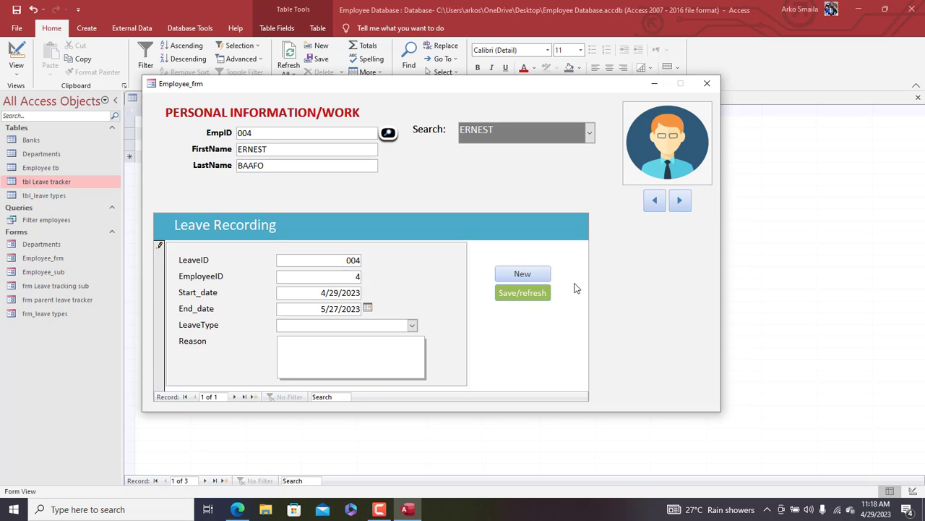
Step: Try to save the leave record without choosing a leave type
click(524, 292)
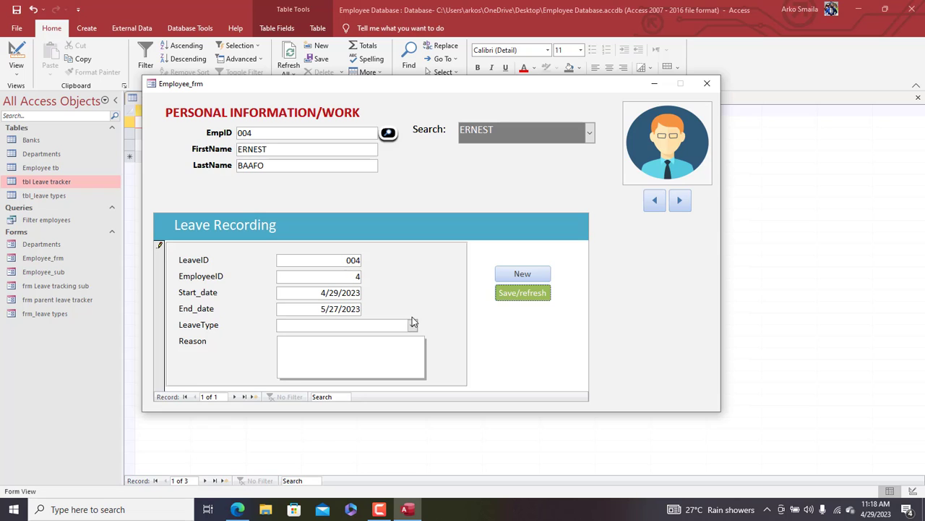
click(540, 291)
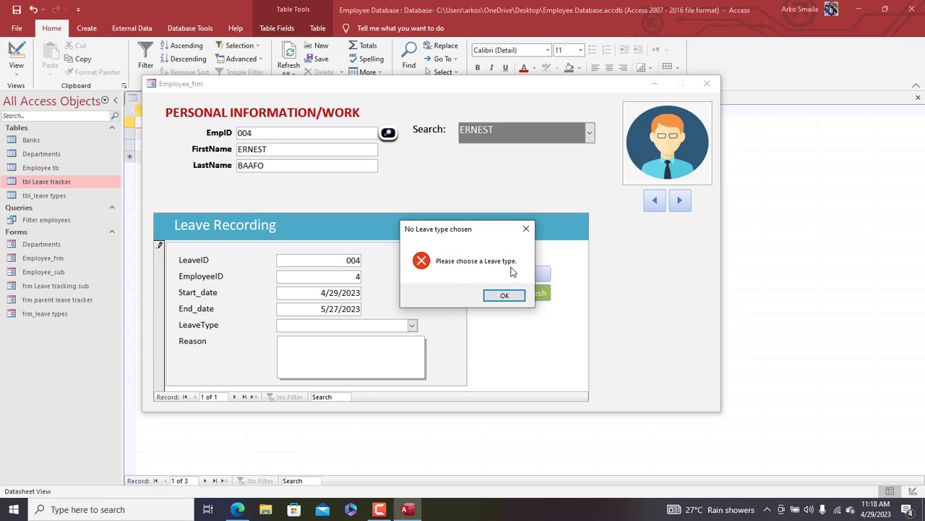
click(498, 294)
Step: Set the leave type to Privilege Leave, leave the reason empty, and save the record
click(414, 327)
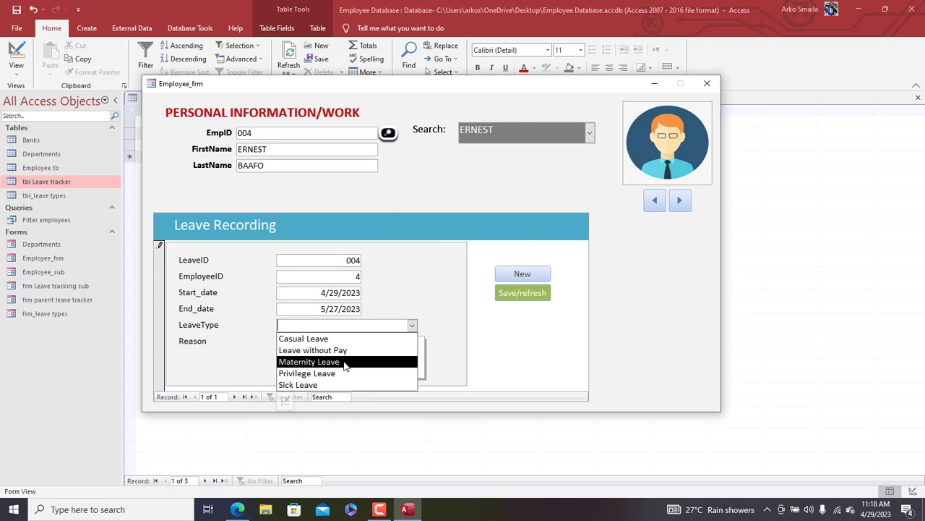
click(345, 373)
click(371, 349)
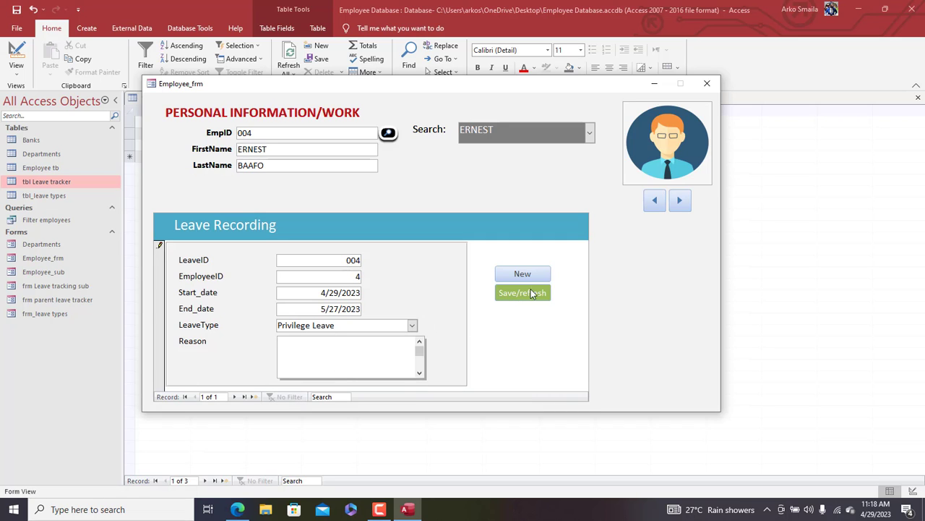
click(533, 293)
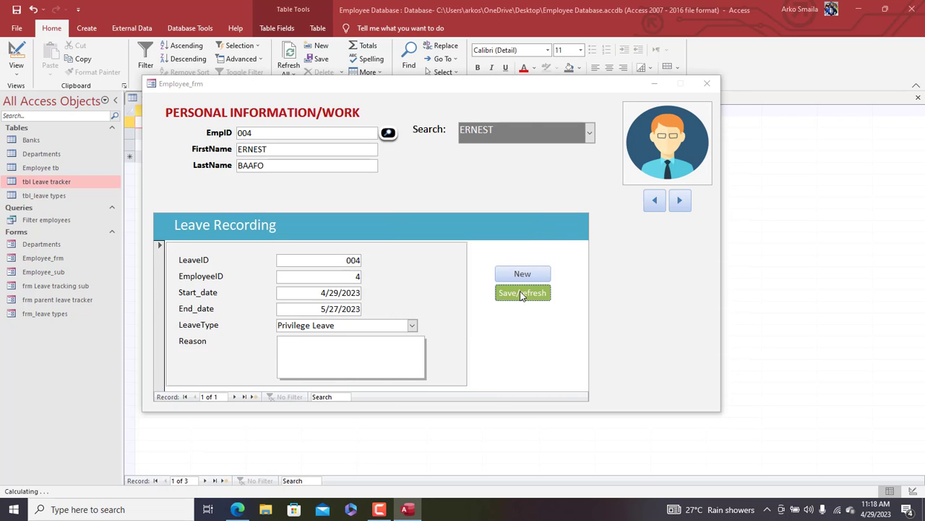
click(507, 295)
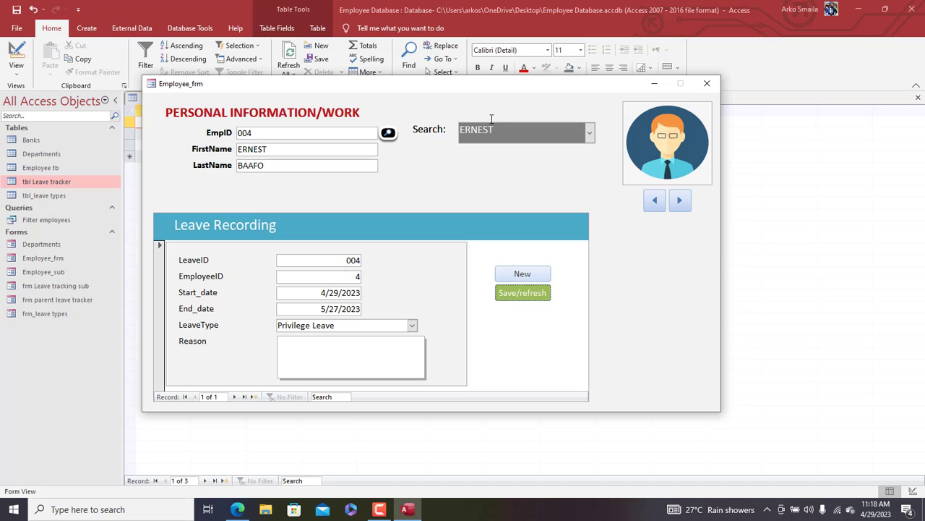
Step: Start a new leave record for the same employee, running from 4/29/2023 to 7/20/2023
drag(475, 86, 475, 64)
click(476, 253)
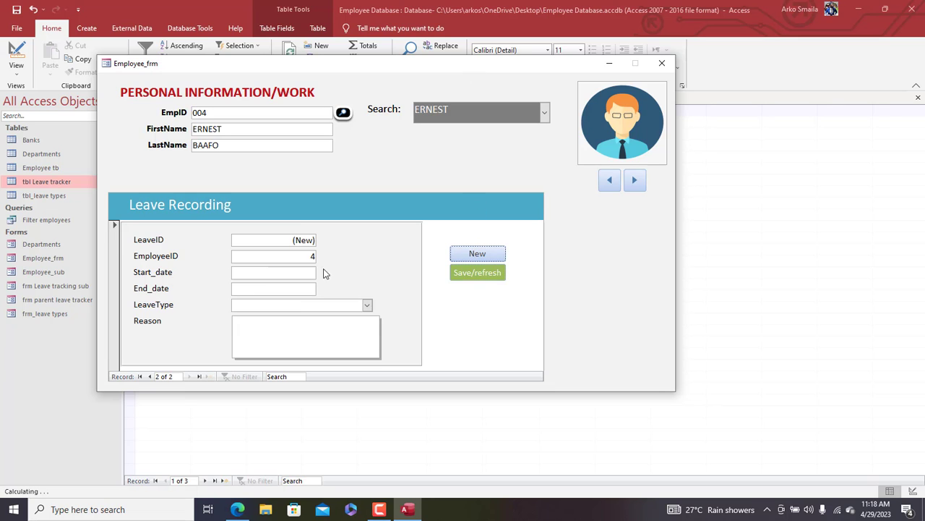
click(287, 272)
click(322, 272)
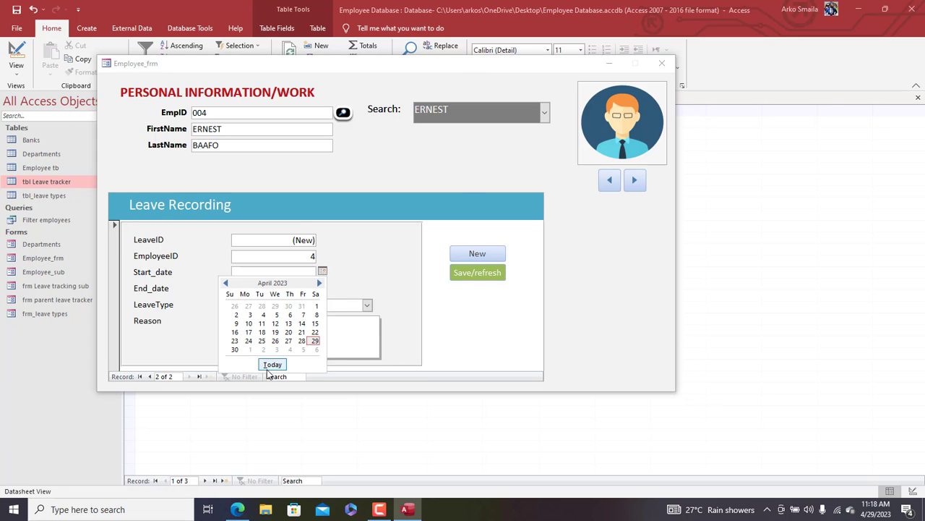
click(270, 366)
click(295, 289)
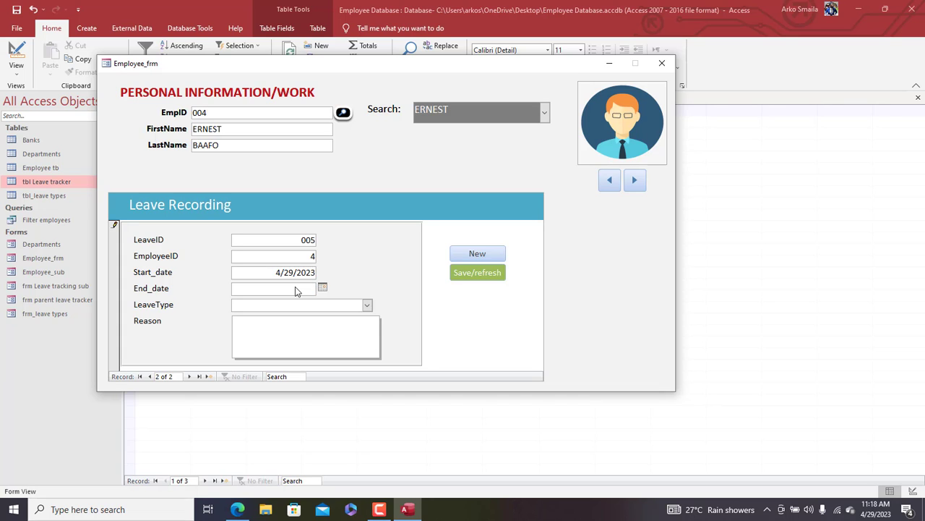
text(7/20/2023)
Step: Try saving the second leave without a leave type, and save it with the type Casual Leave
click(471, 275)
click(498, 294)
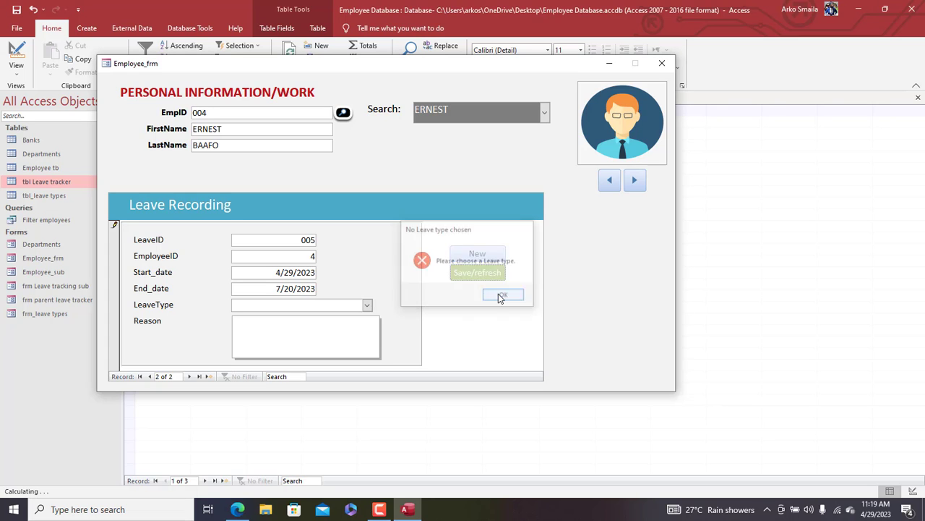
click(368, 304)
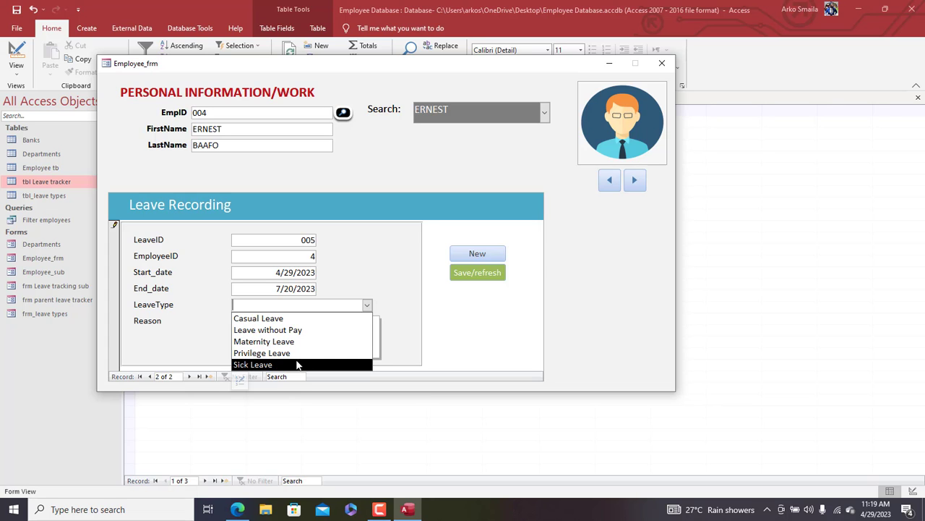
click(259, 318)
click(473, 274)
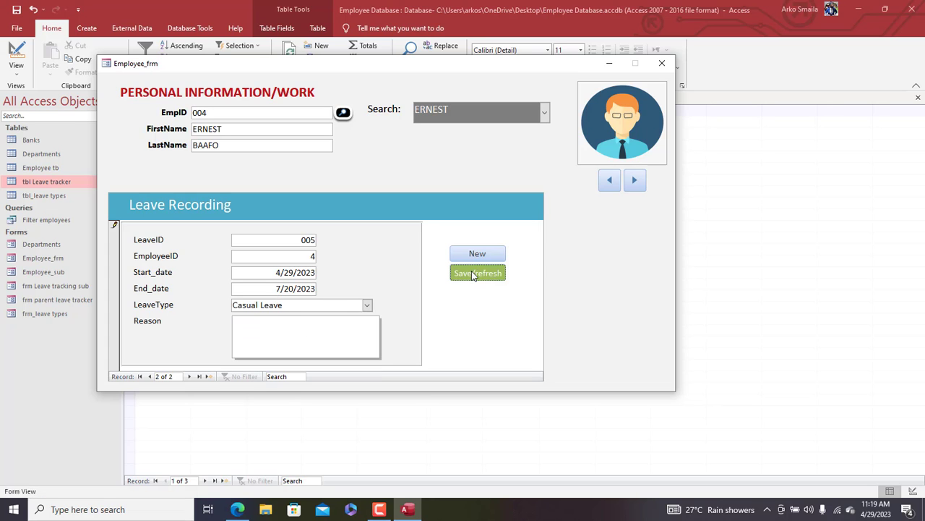
click(503, 295)
Step: Close the parent leave tracker form and the tbl Leave tracker table
drag(357, 66, 393, 74)
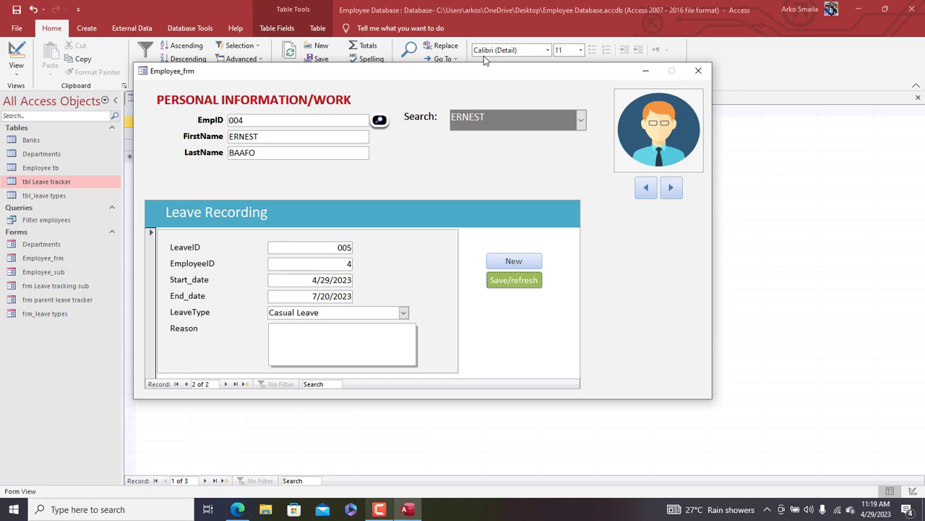
drag(466, 75, 458, 56)
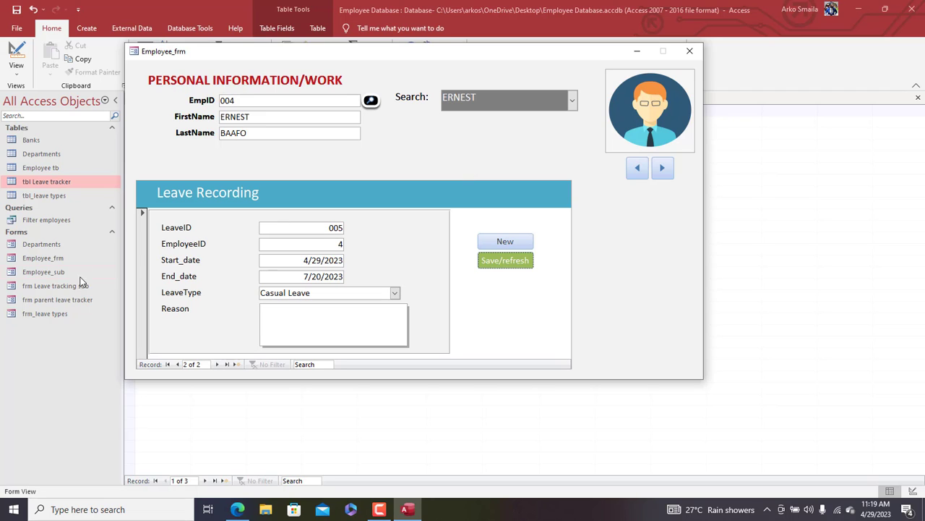
click(50, 273)
click(62, 297)
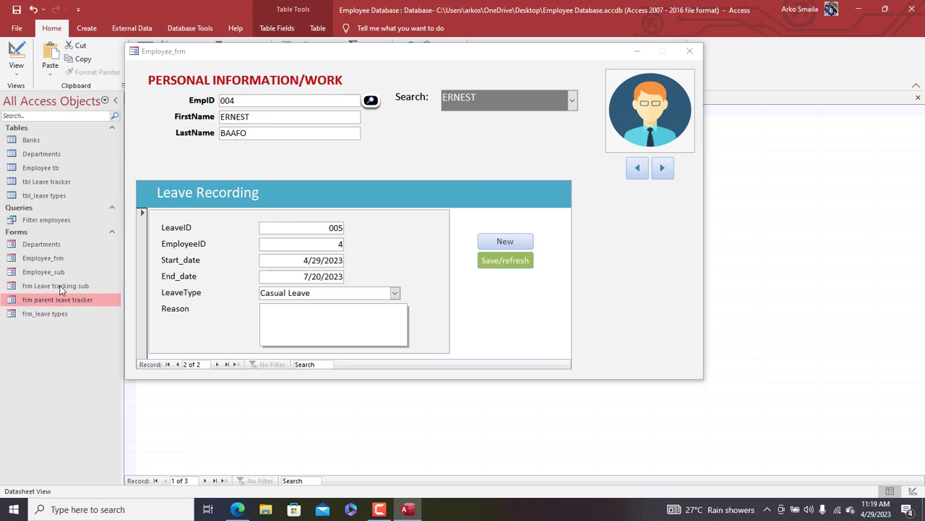
click(69, 288)
click(692, 52)
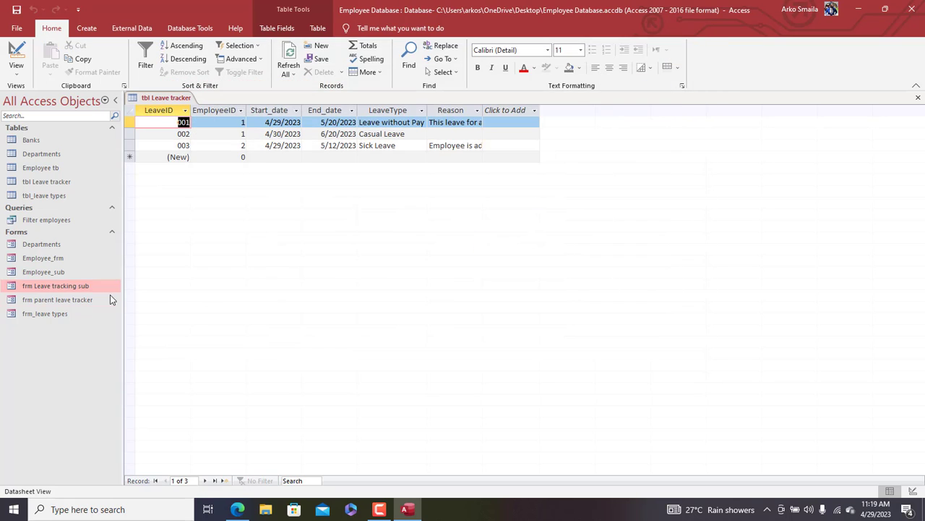
right_click(67, 286)
right_click(161, 99)
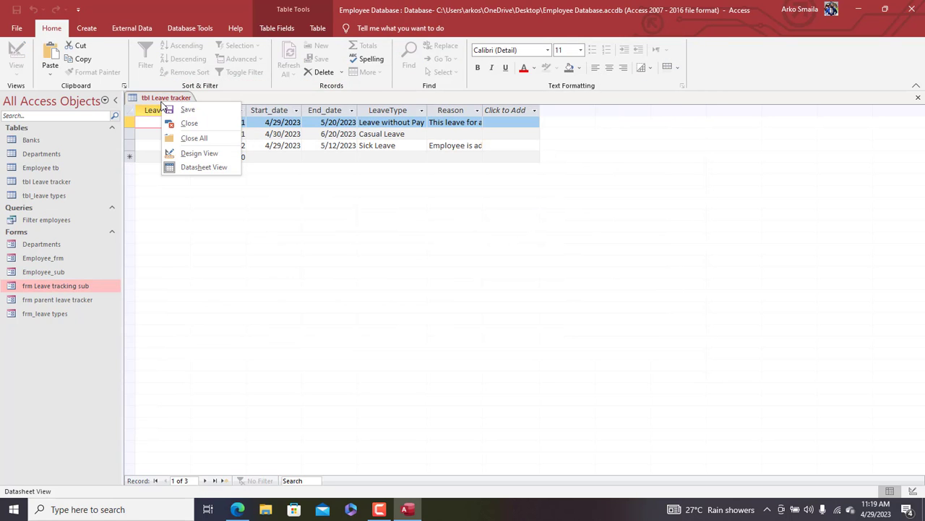
click(190, 123)
Step: Open frm Leave tracking sub in Design View and extend its Detail section to about 3.1 inches tall
right_click(61, 291)
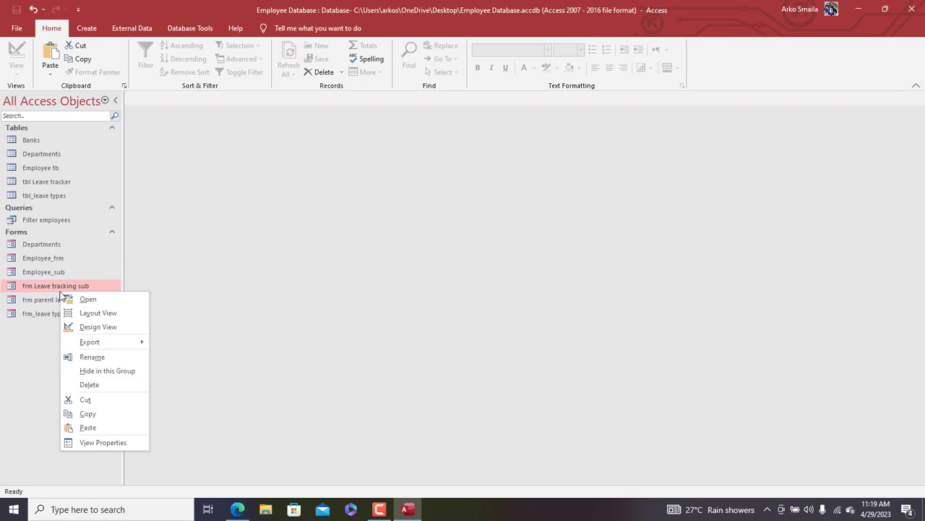
click(85, 326)
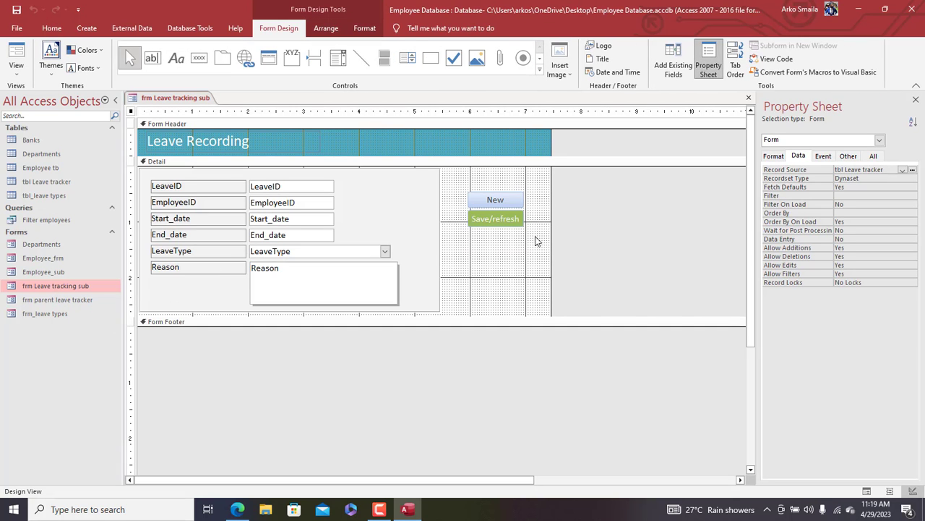
drag(462, 315, 463, 337)
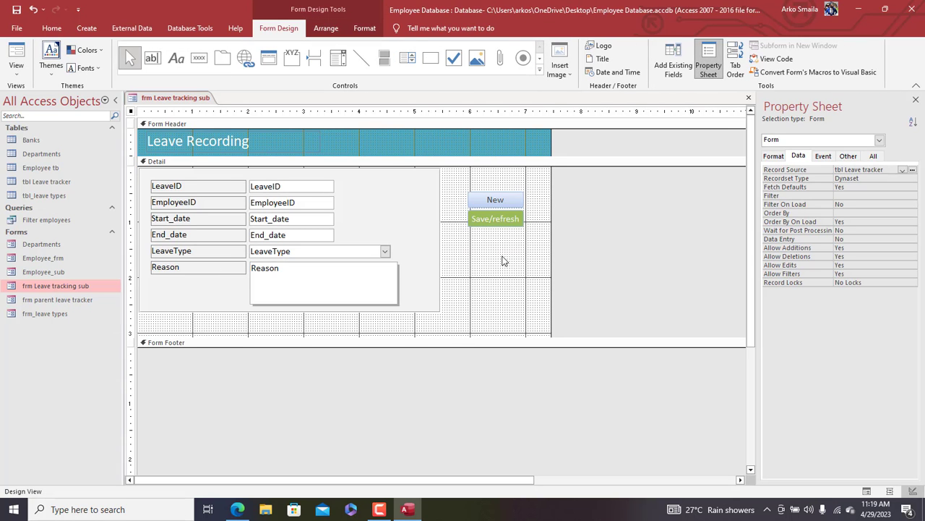
Step: Place the New and Save/refresh buttons side by side below the Reason field and narrow the form to about 5.7 inches
drag(502, 259, 230, 332)
click(281, 344)
click(239, 346)
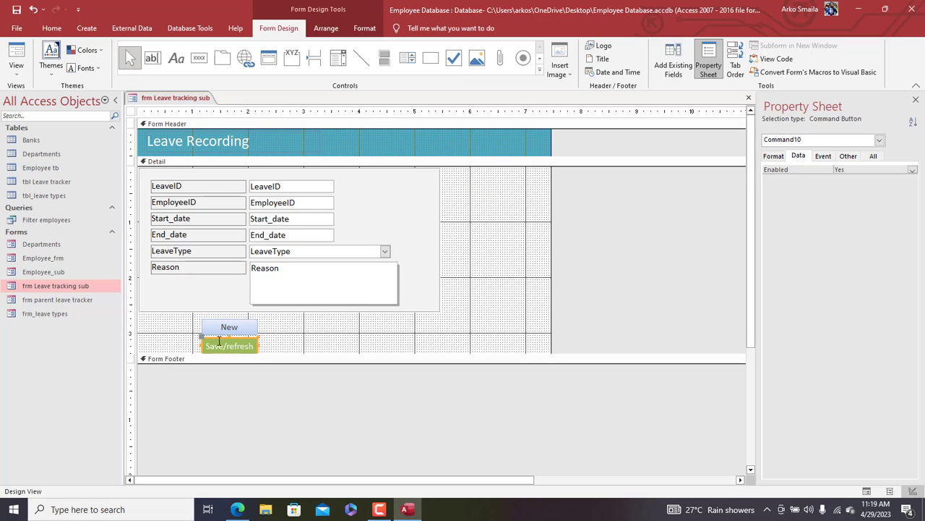
drag(215, 340, 275, 323)
drag(322, 353, 232, 332)
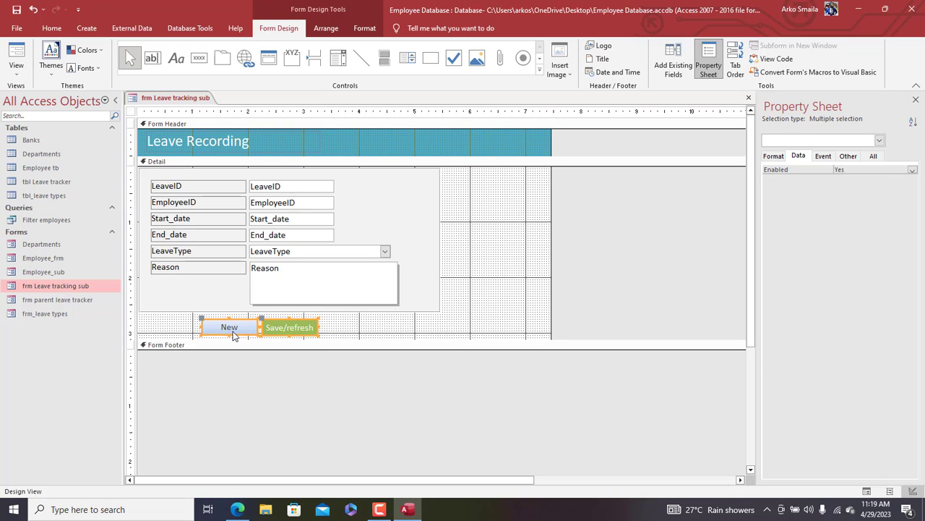
key(Up)
drag(552, 207, 450, 191)
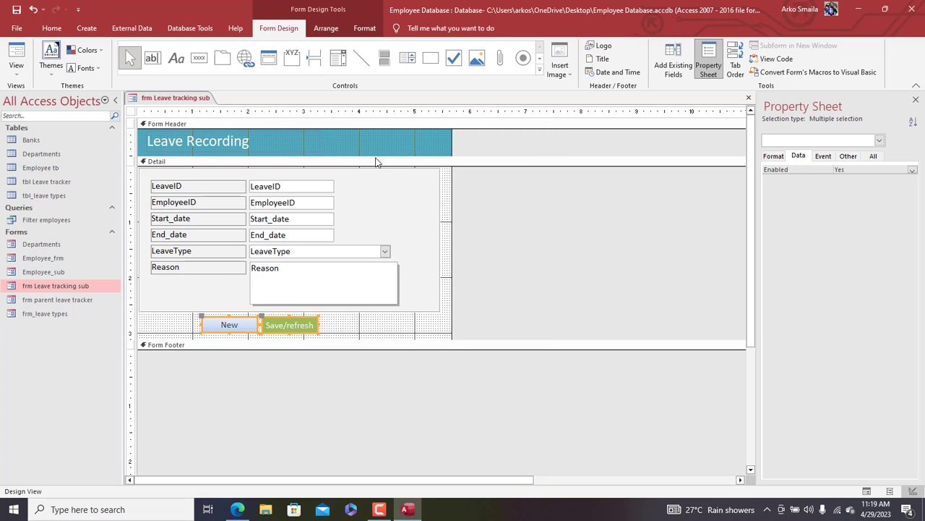
click(356, 143)
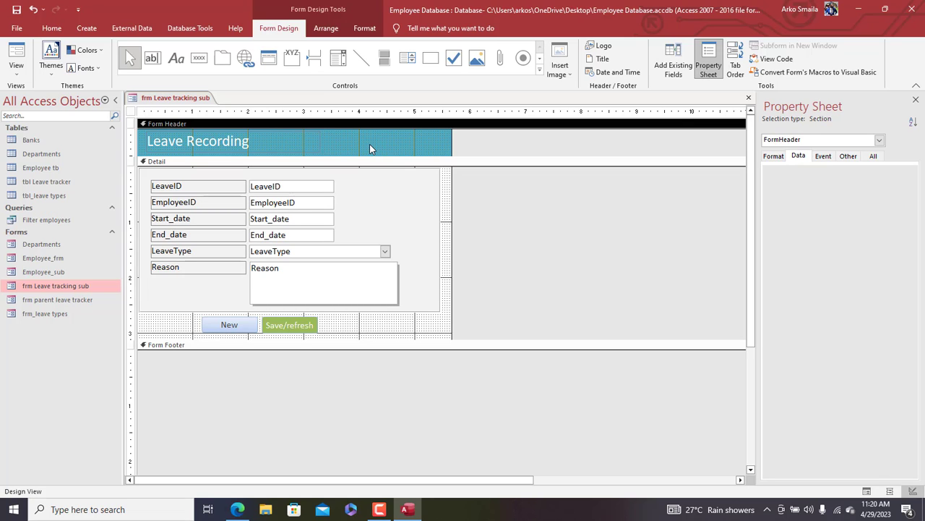
Step: Check the subform's new button layout in Form View, then save and close the form
right_click(168, 97)
click(199, 149)
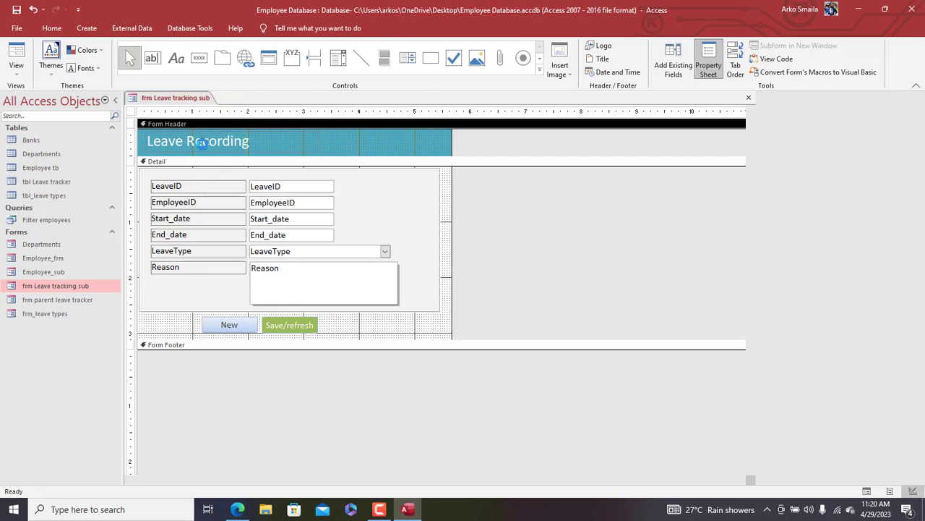
drag(246, 123, 312, 83)
right_click(312, 82)
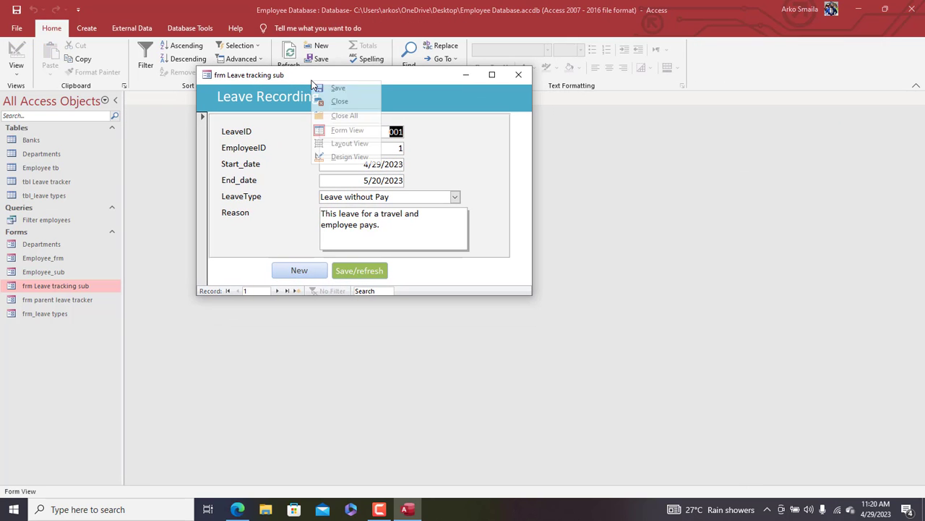
click(336, 88)
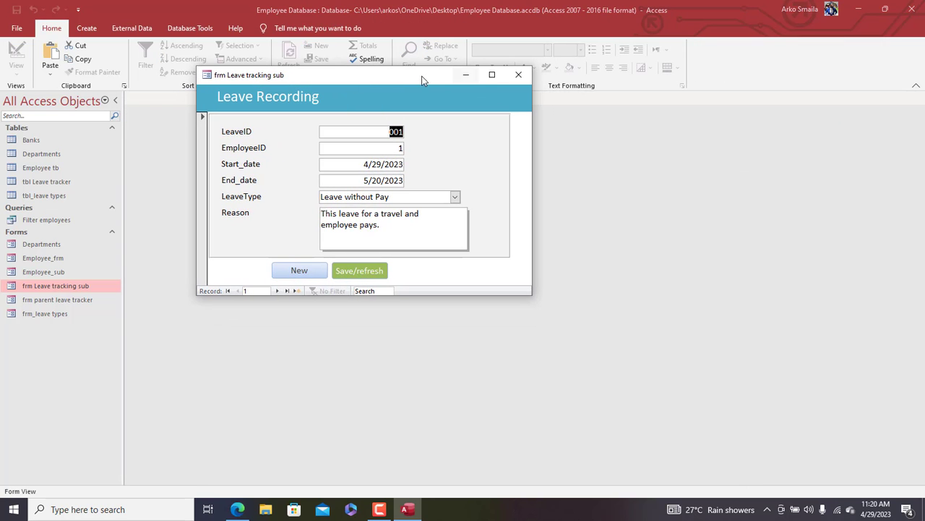
click(520, 75)
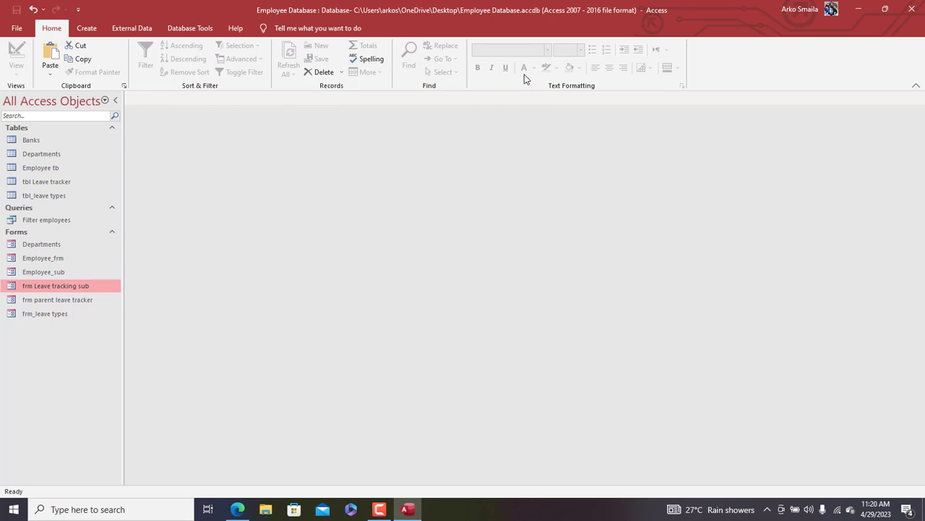
Step: Review the leave records in the tbl Leave tracker table and close the table
double_click(46, 184)
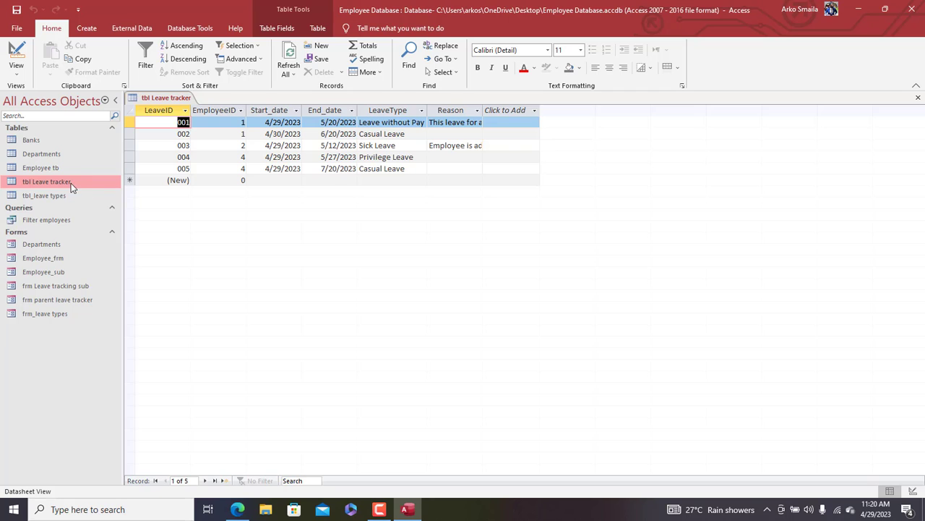
right_click(172, 101)
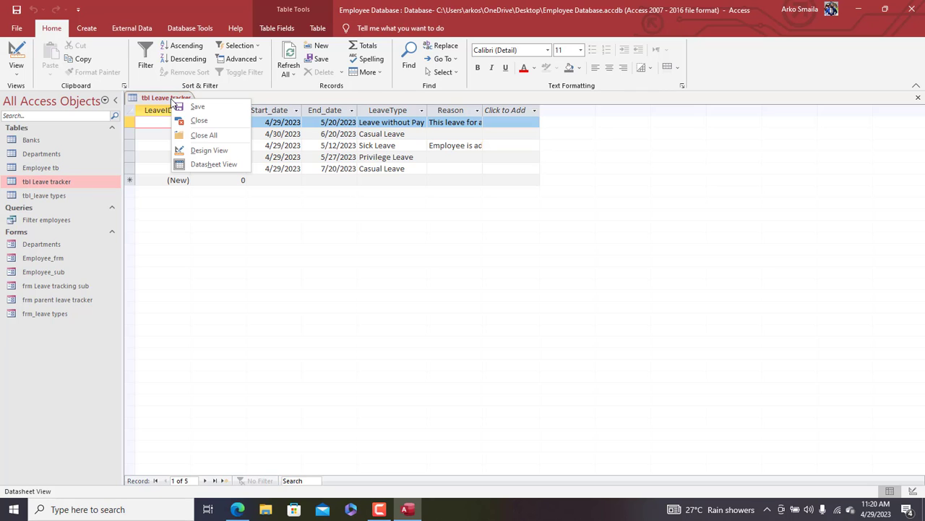
click(174, 103)
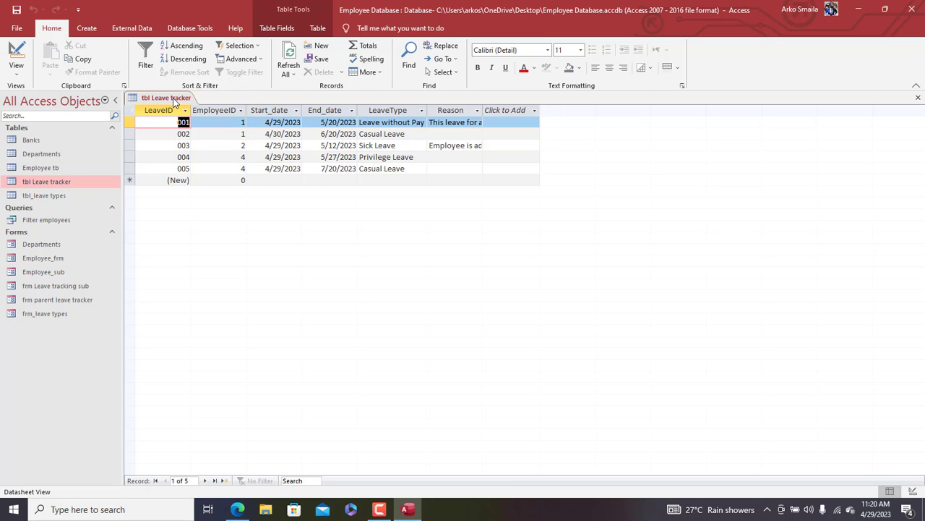
right_click(174, 102)
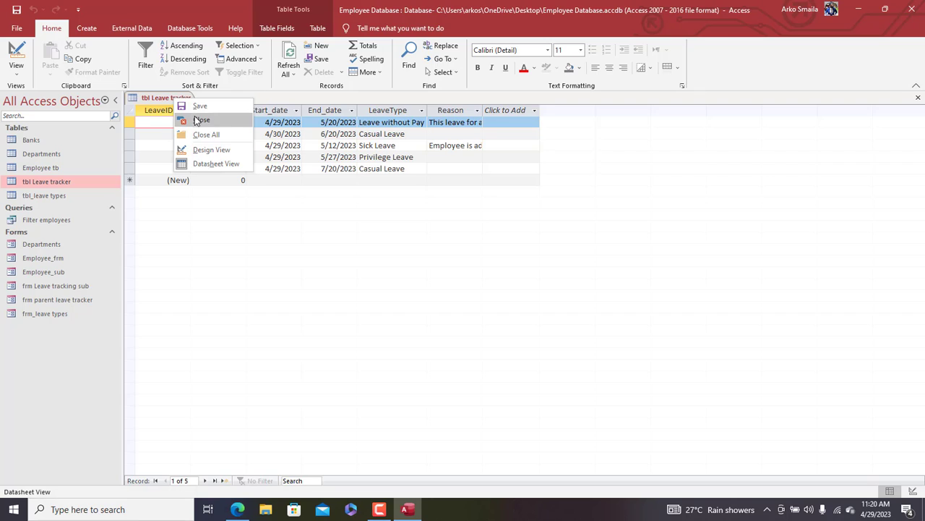
click(201, 120)
click(45, 169)
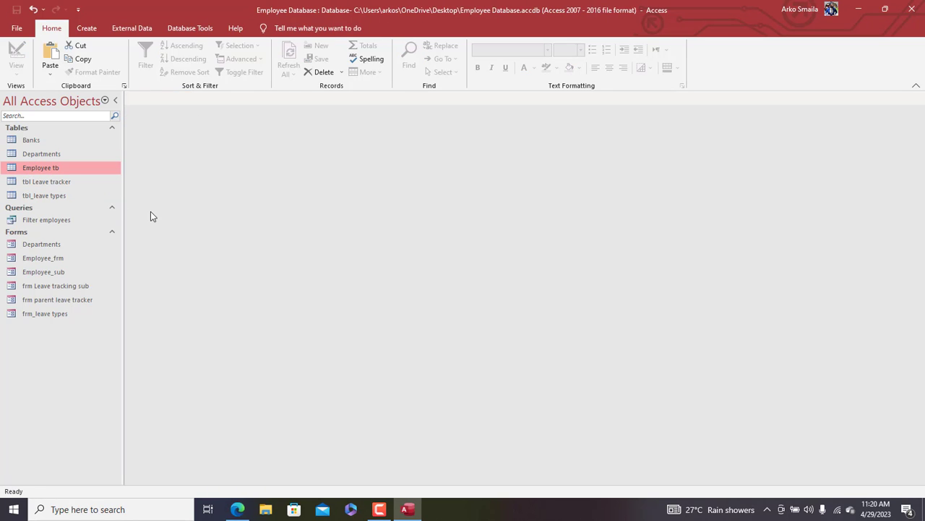
mouse_move(374, 515)
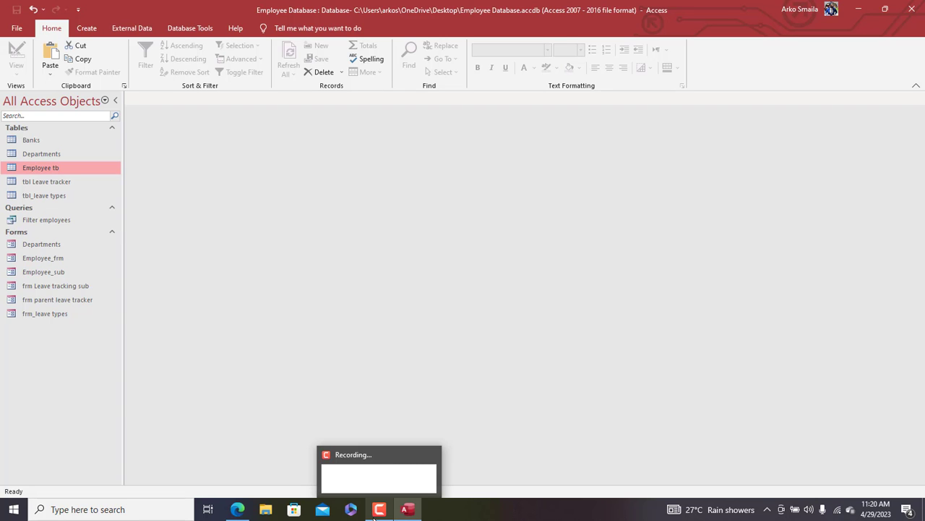
Step: Create a new query in Design View containing the tables tbl Leave tracker, Employee tb and tbl_leave types
click(89, 29)
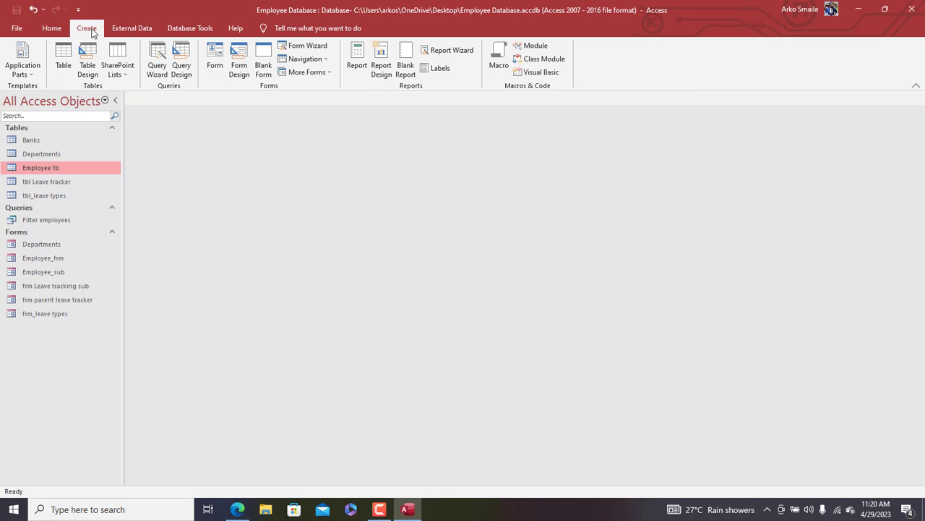
click(183, 69)
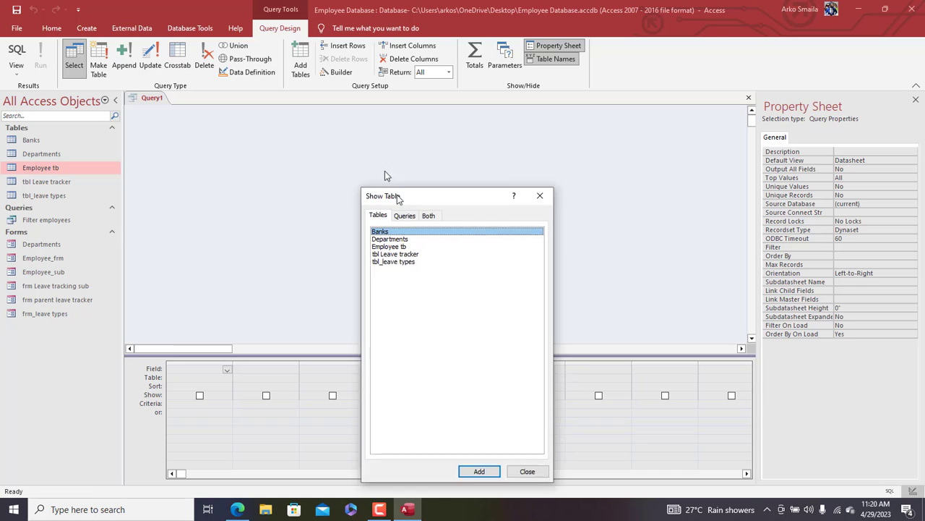
double_click(391, 215)
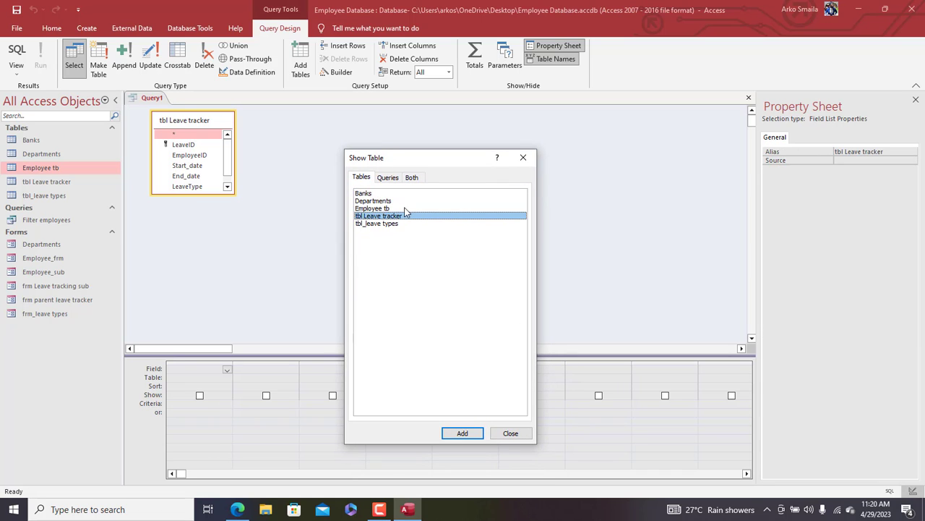
drag(398, 159, 421, 153)
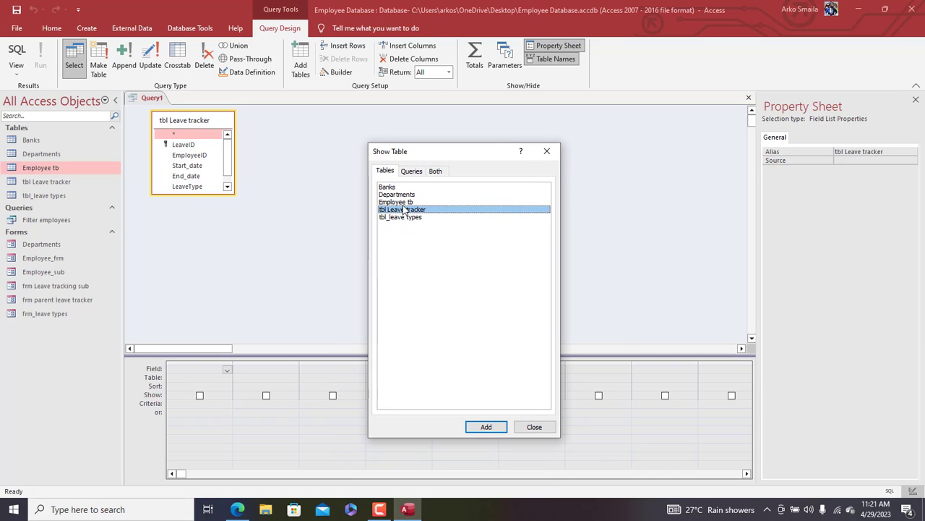
click(402, 202)
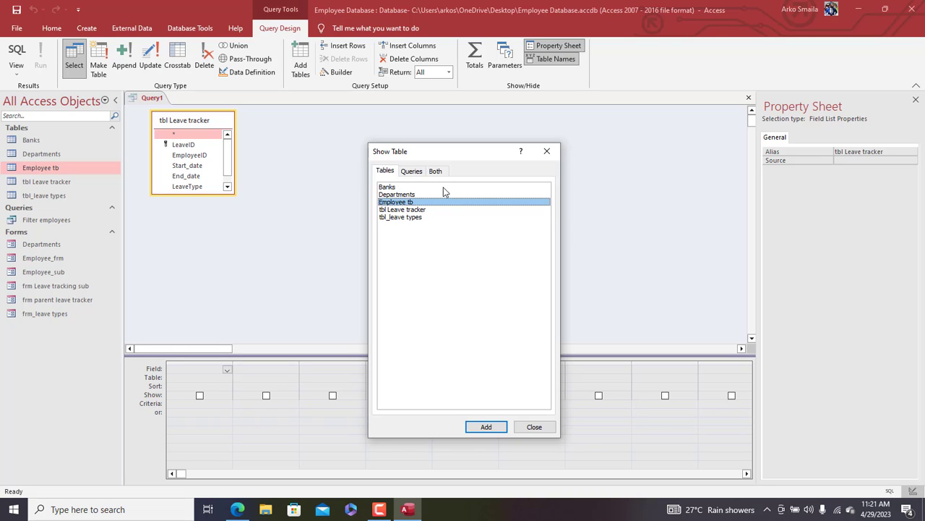
click(411, 171)
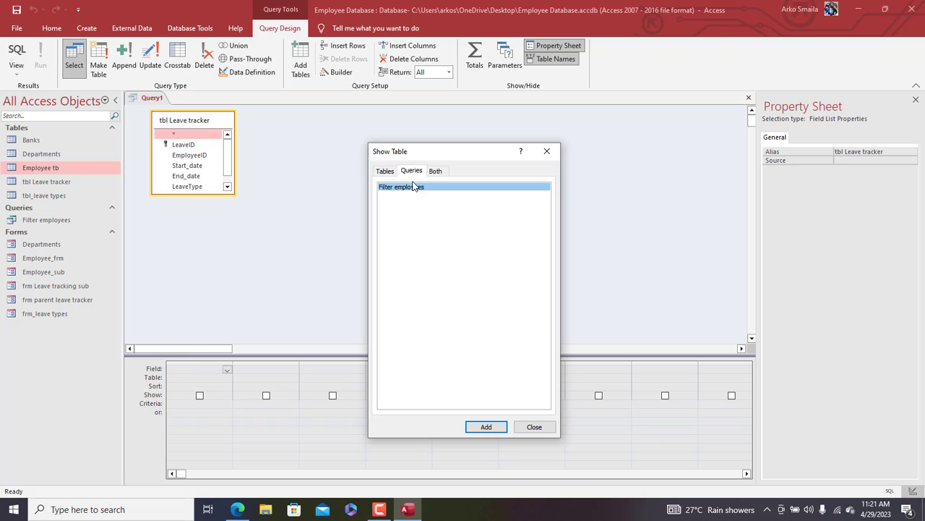
click(385, 171)
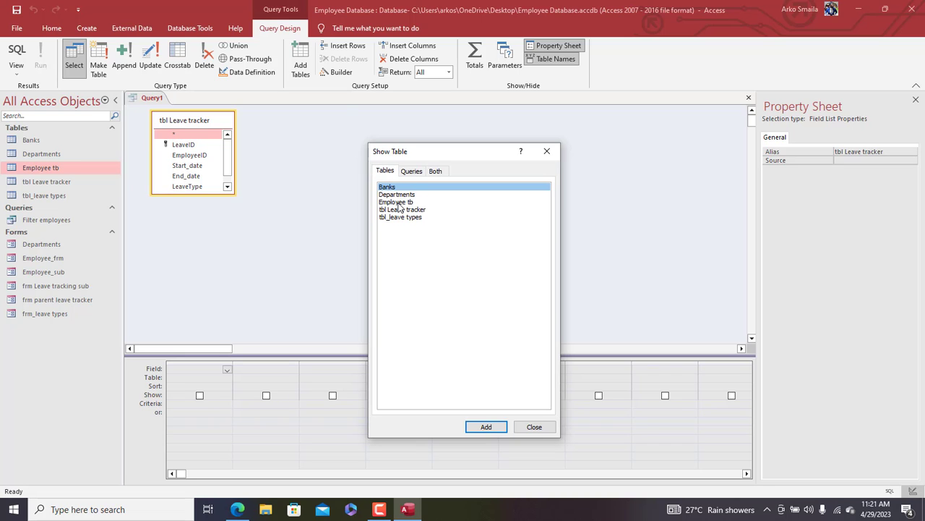
double_click(397, 202)
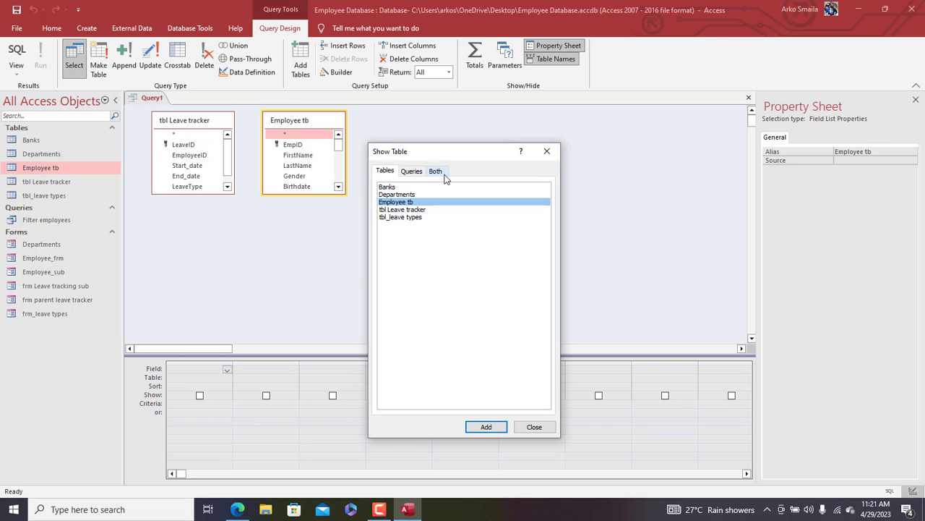
drag(432, 157, 450, 136)
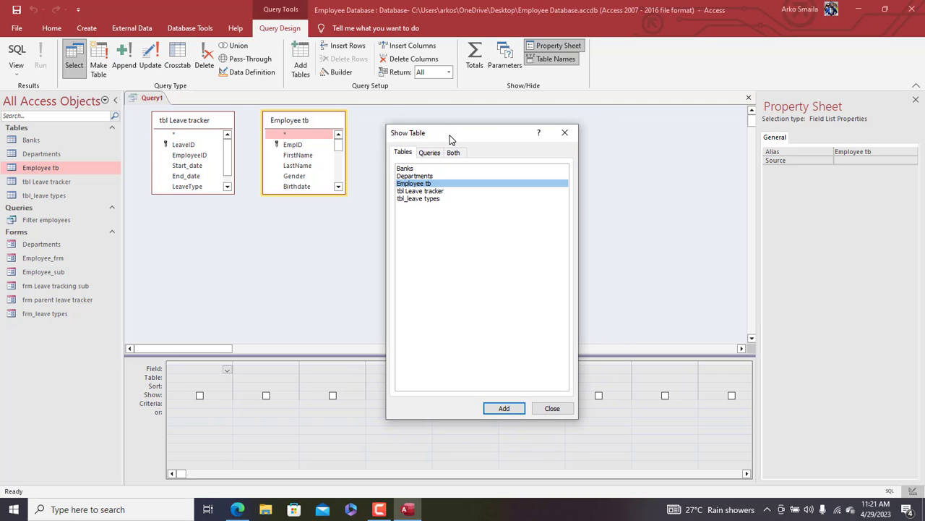
double_click(417, 199)
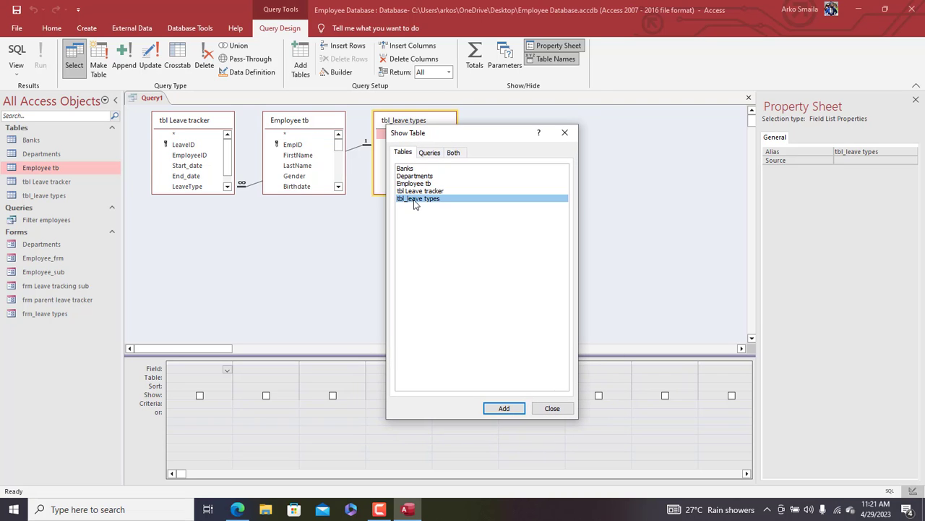
click(564, 134)
Step: Enlarge the Employee tb field list and join EmployeeID in tbl Leave tracker to EmpID in Employee tb
drag(289, 194, 289, 259)
drag(301, 125, 320, 196)
click(202, 156)
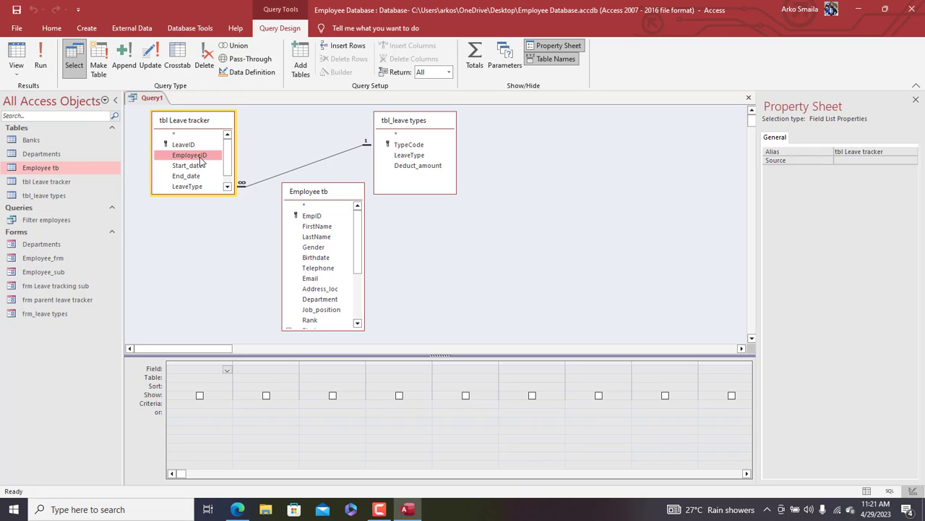
drag(201, 159, 320, 170)
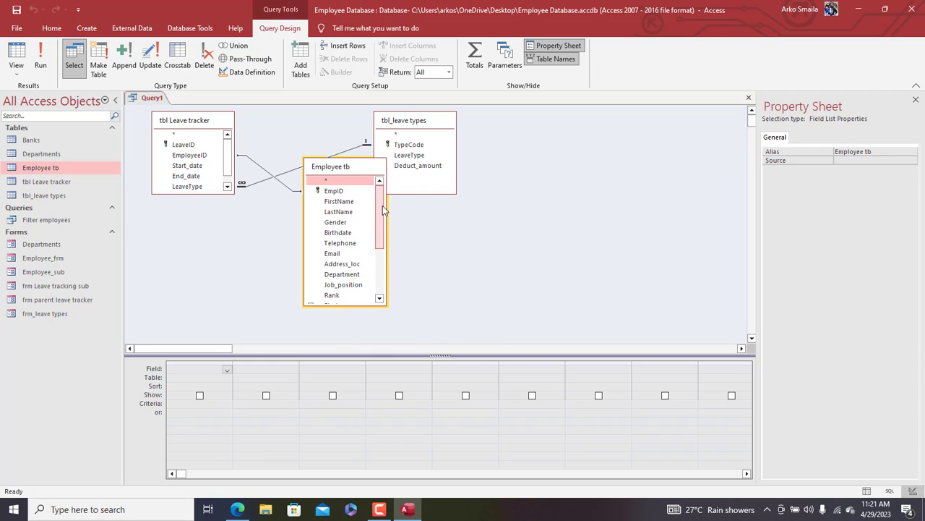
Step: Add all fields of tbl Leave tracker to the query, run it and return to Design View
drag(379, 216, 385, 255)
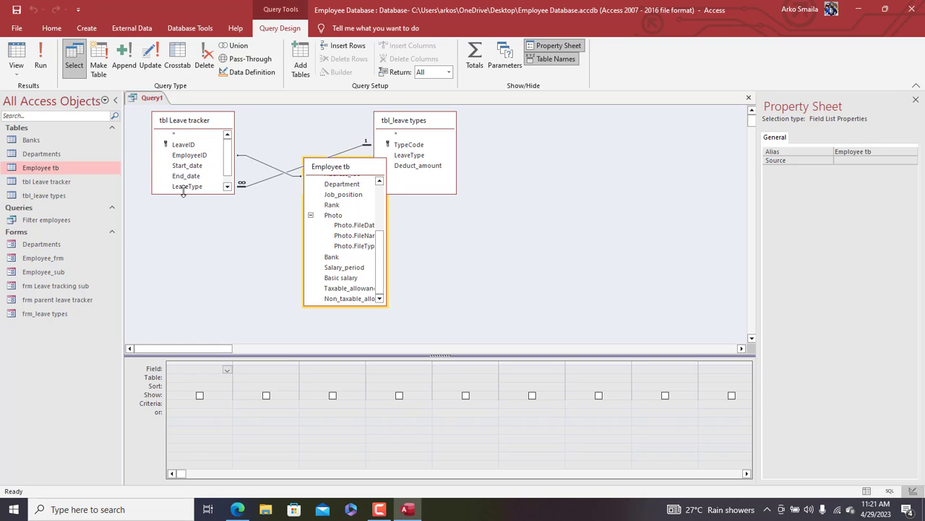
drag(183, 192, 189, 229)
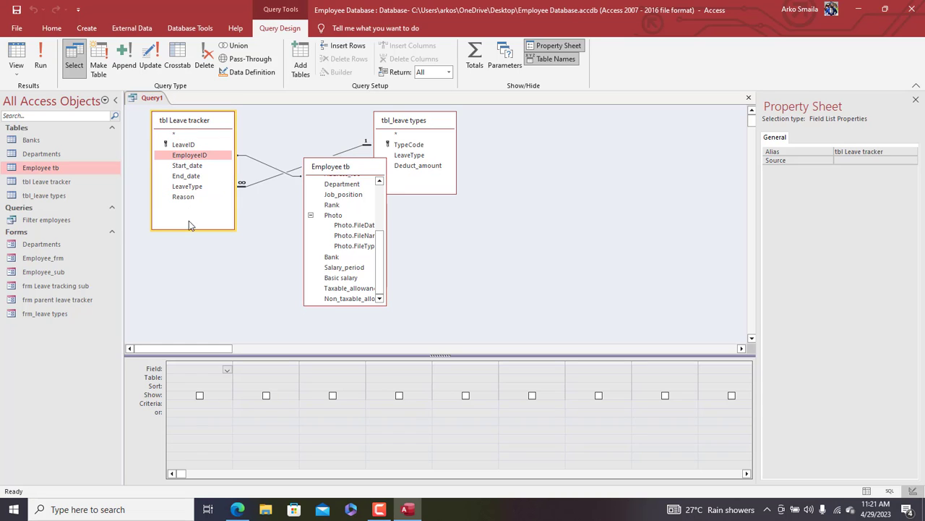
double_click(173, 136)
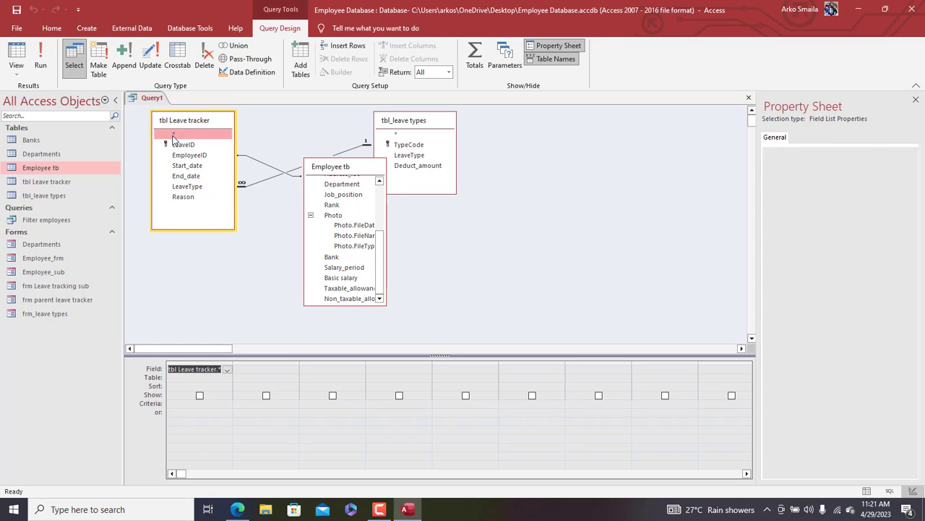
click(40, 57)
right_click(154, 99)
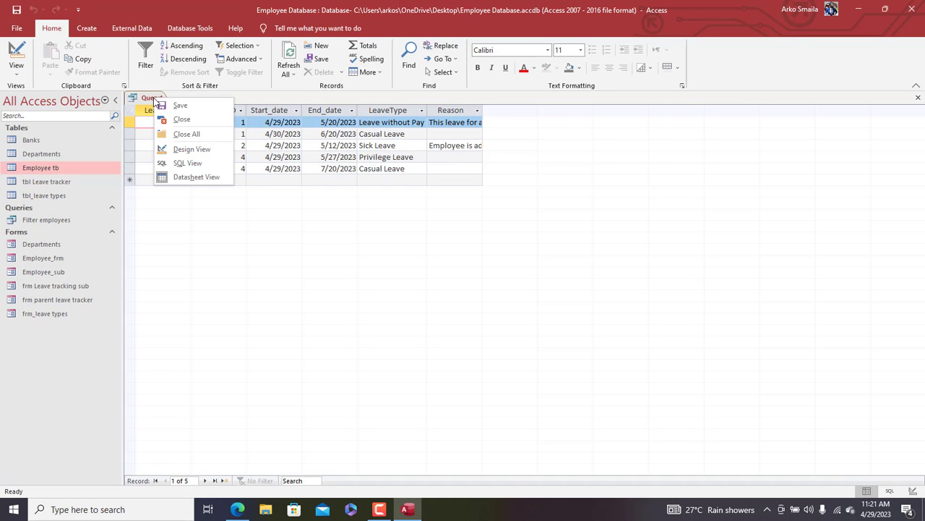
click(191, 151)
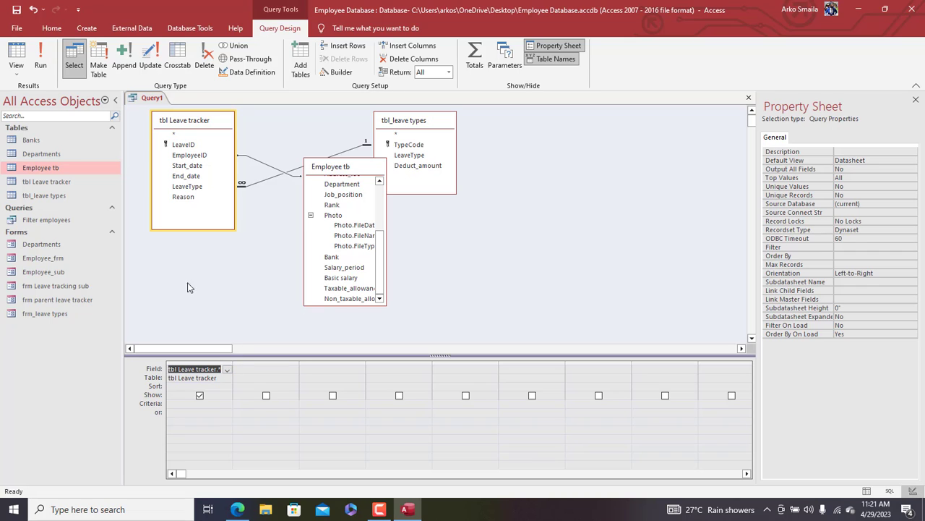
Step: Examine the query's SQL statement with its table joins, then return to Design View
right_click(155, 99)
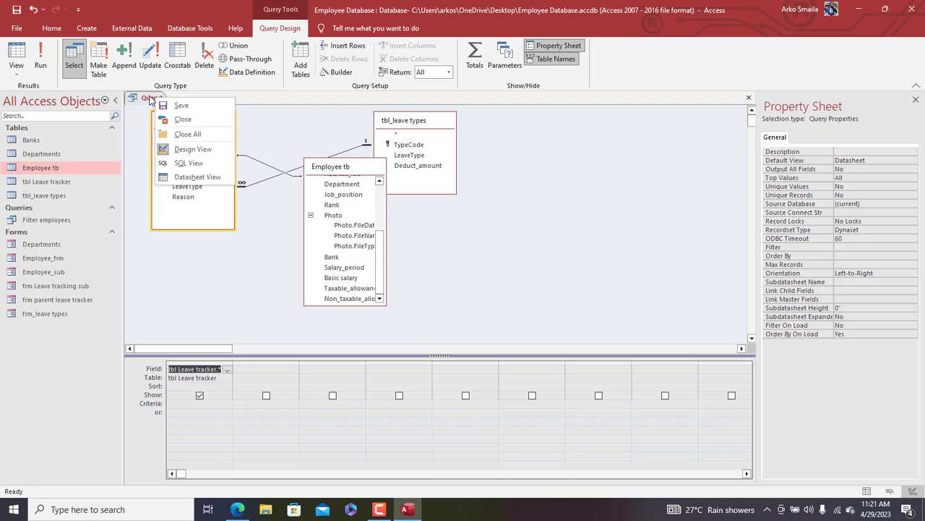
click(182, 166)
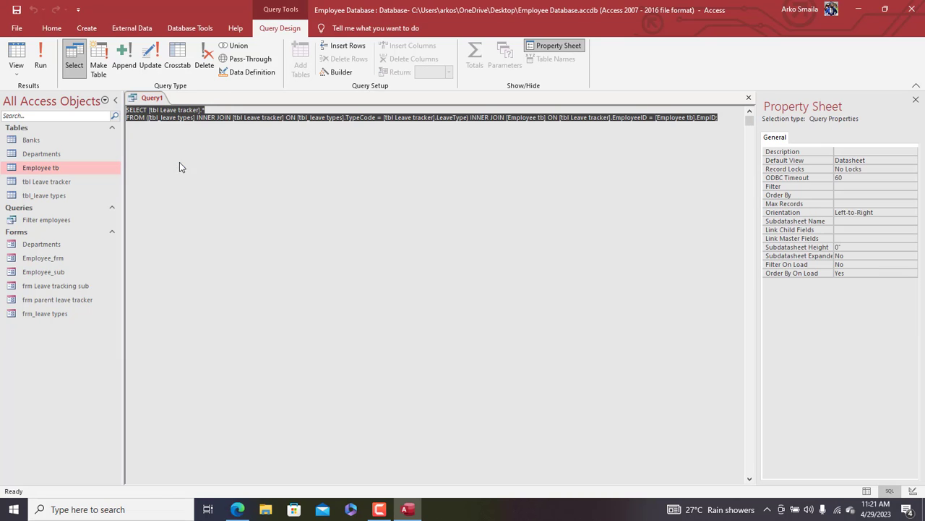
click(230, 121)
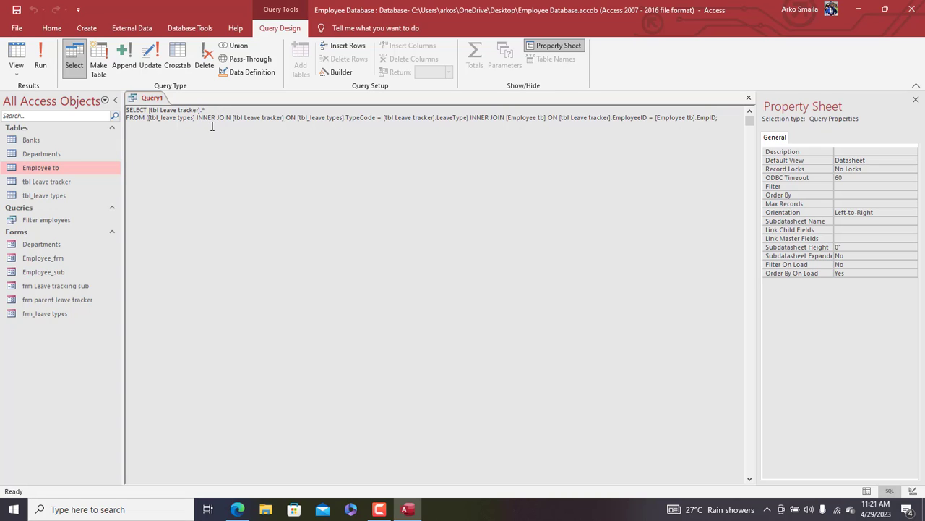
right_click(153, 102)
click(186, 149)
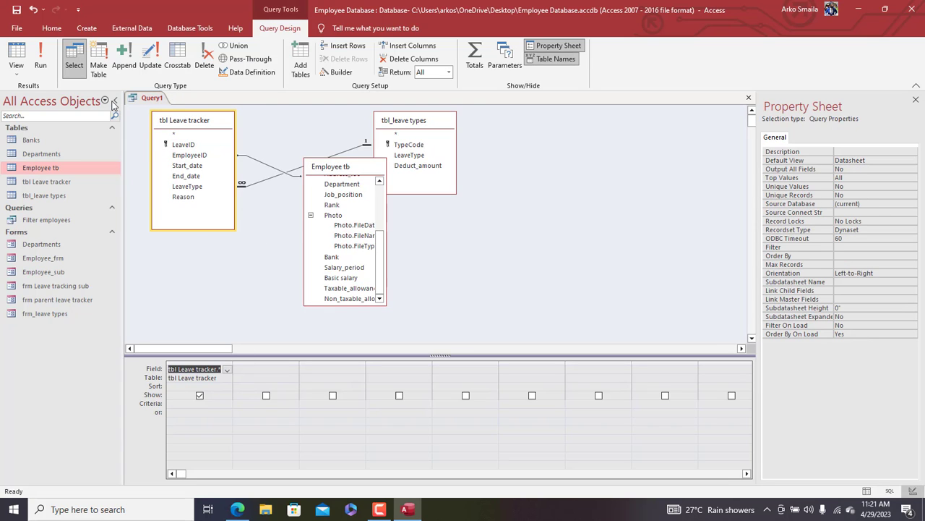
Step: Run the query to review the leave records and EmployeeID column, compare with the Employee tb field list, and return to Design View
click(40, 59)
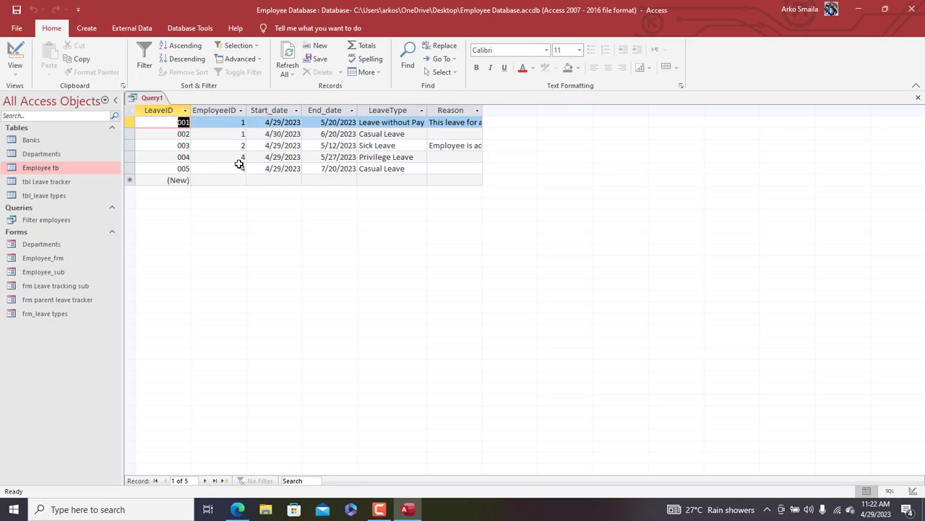
right_click(156, 101)
click(182, 151)
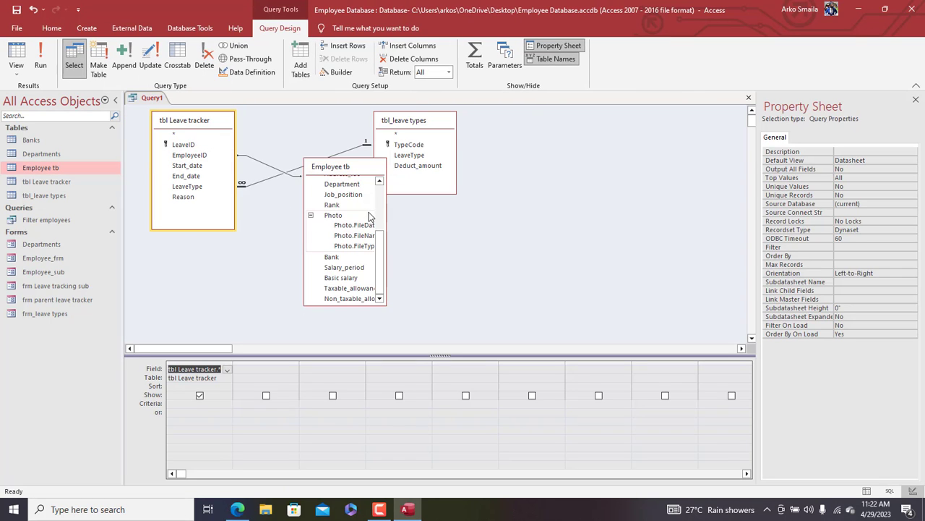
drag(379, 242, 387, 184)
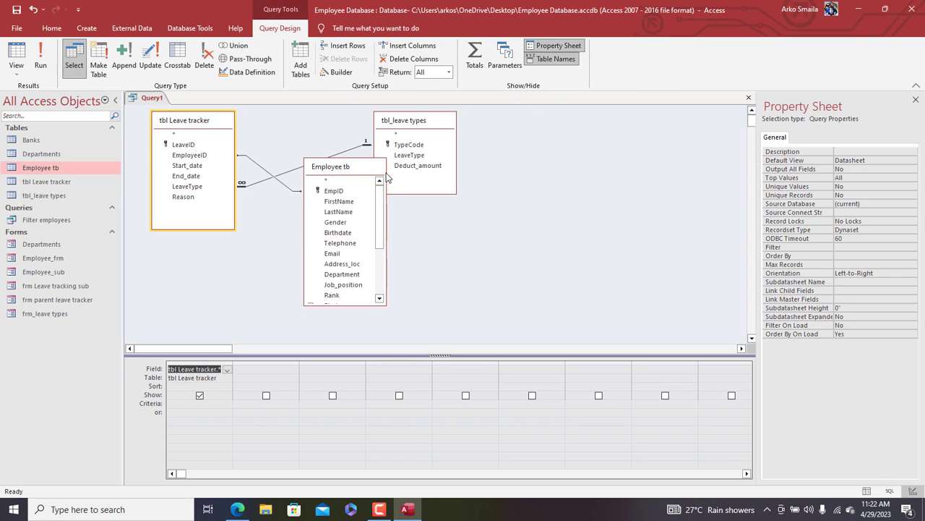
click(41, 59)
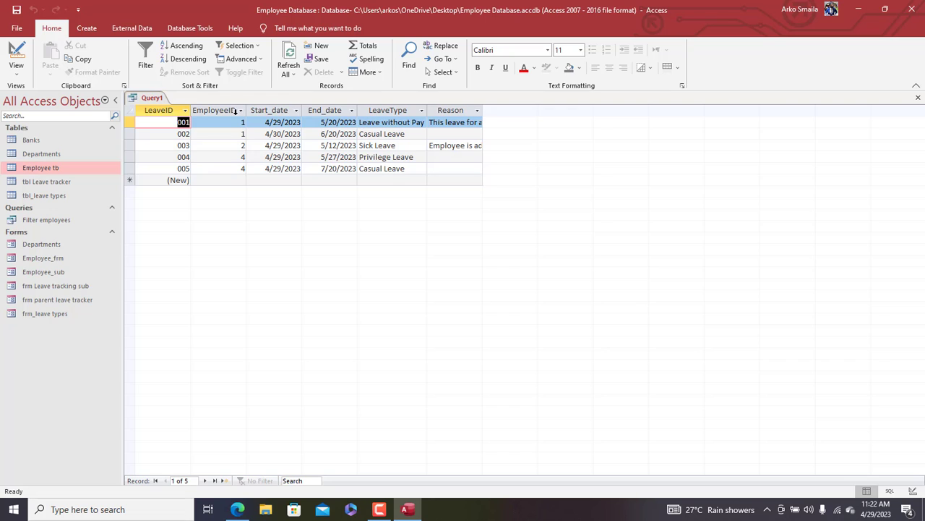
click(223, 110)
right_click(157, 99)
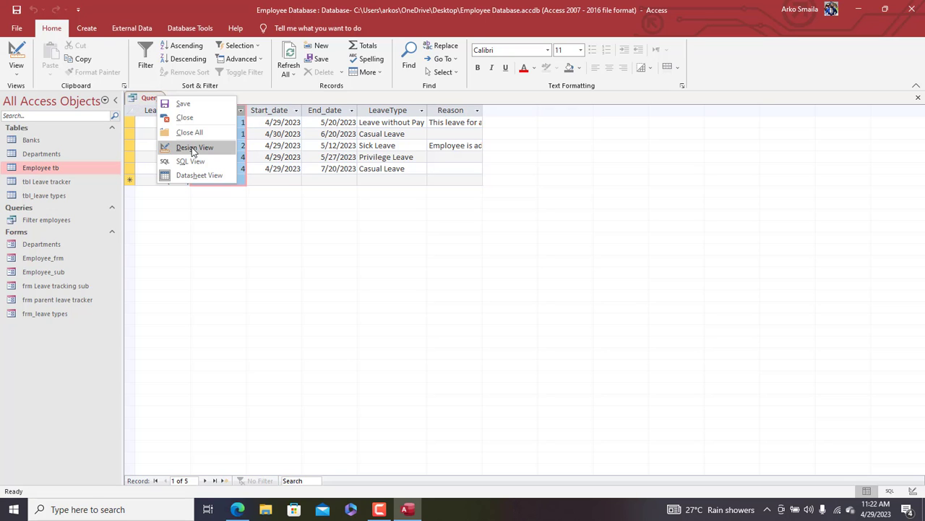
click(189, 147)
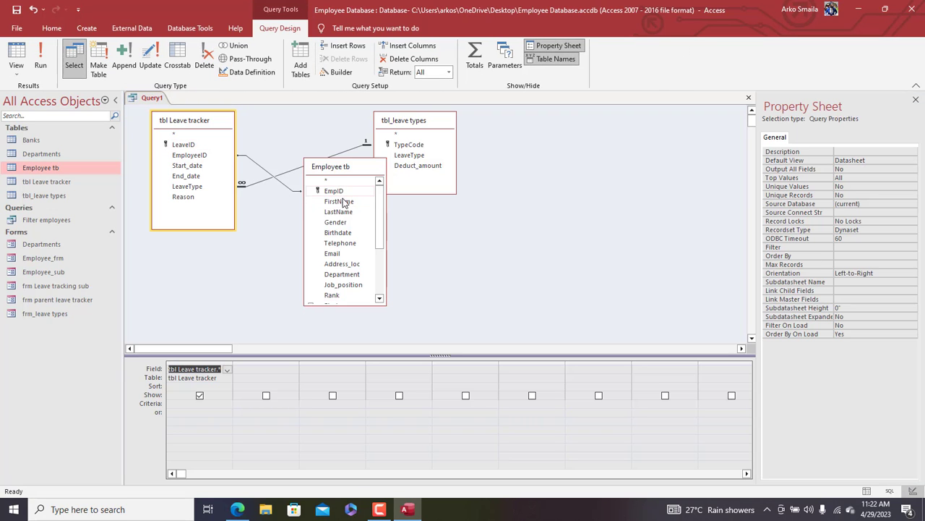
Step: Add FirstName and LastName from Employee tb, run the query, fit the LastName column to its contents and return to Design View
double_click(340, 202)
double_click(340, 212)
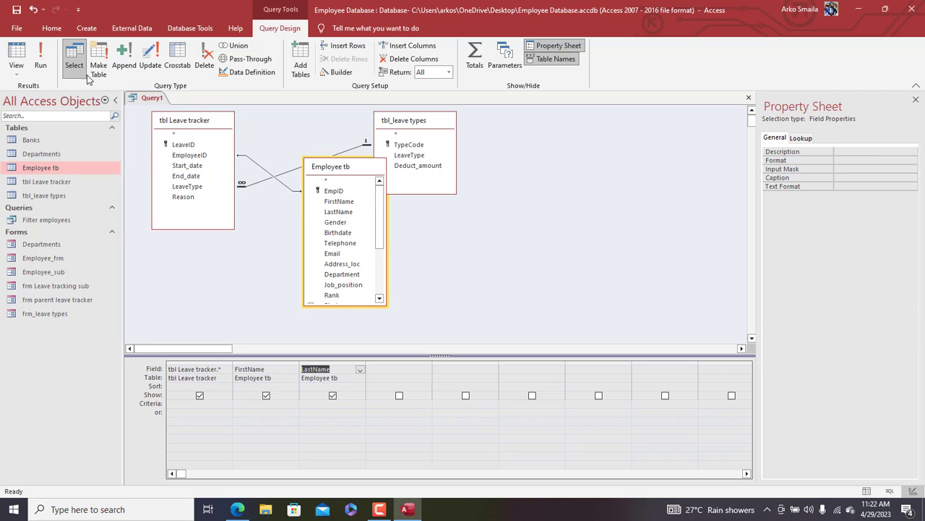
click(47, 63)
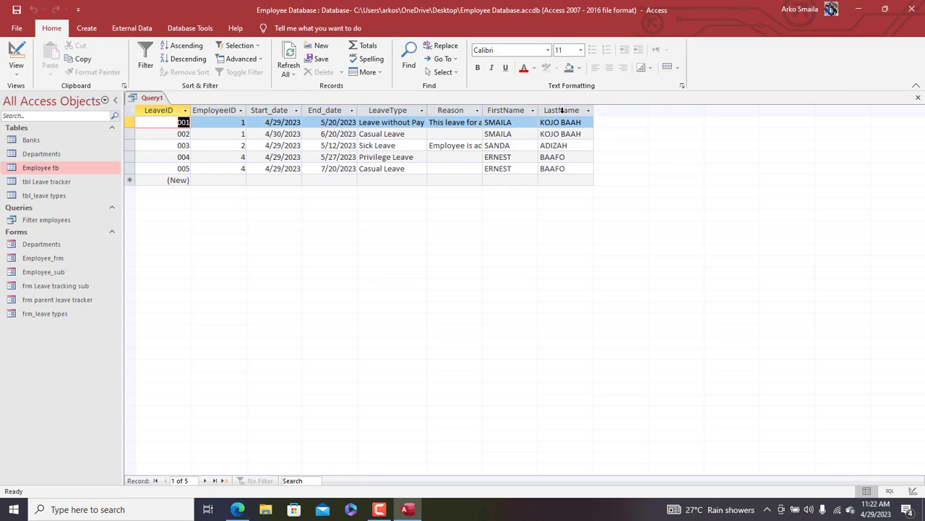
double_click(594, 109)
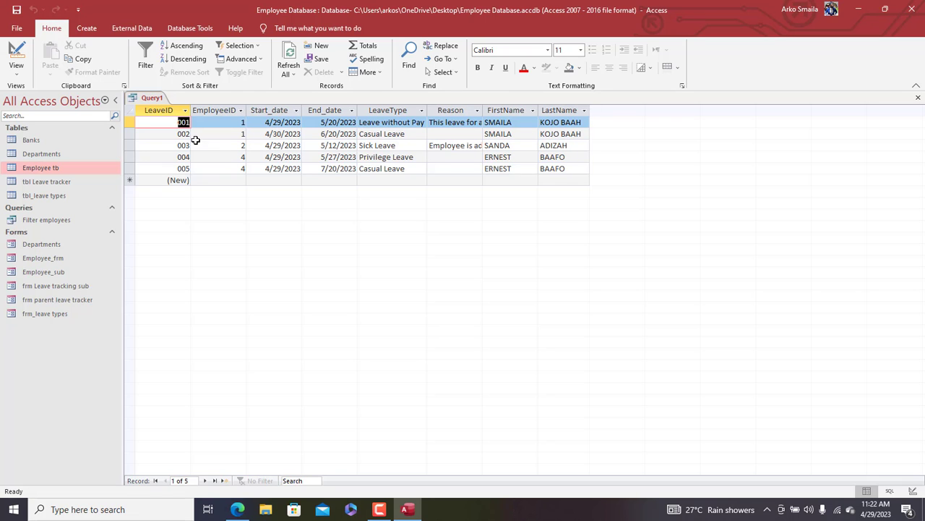
right_click(142, 102)
click(177, 151)
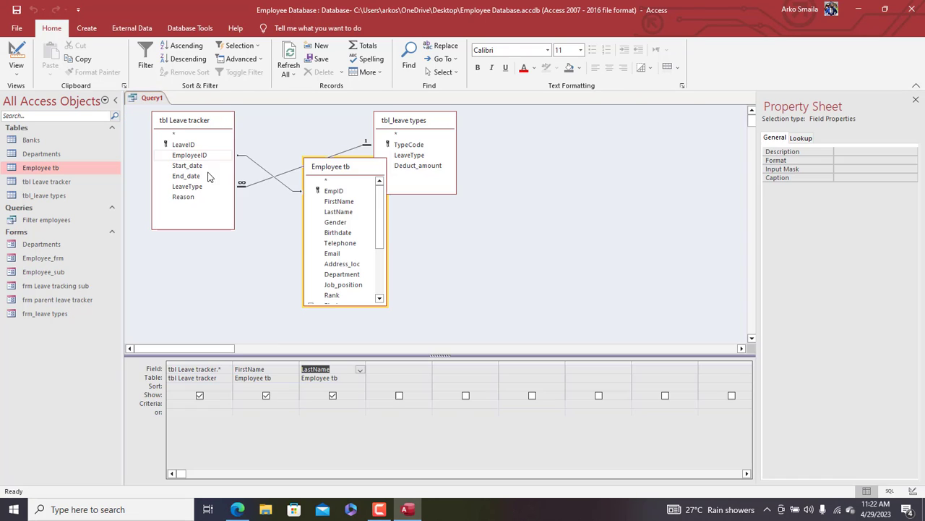
Step: Hide the FirstName and LastName columns and start a calculated field named EmpName in the next empty column using the Expression Builder
click(266, 395)
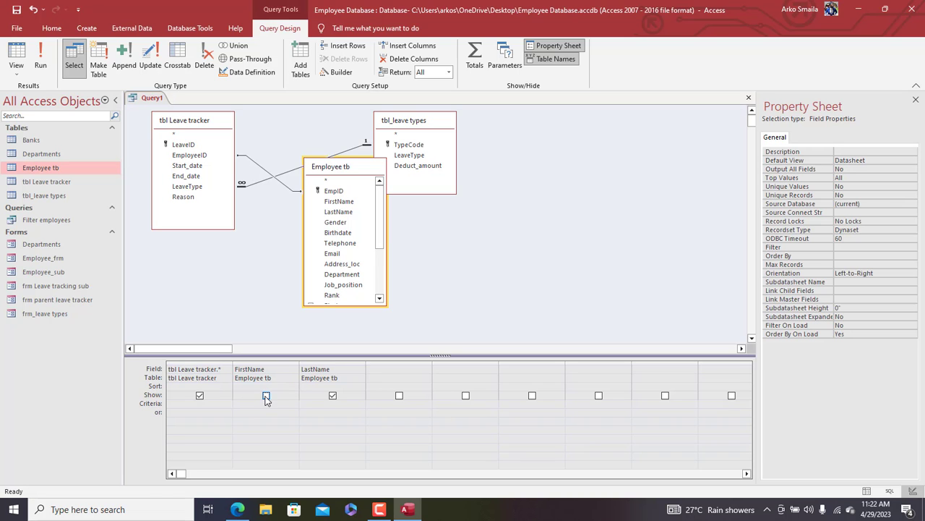
right_click(384, 368)
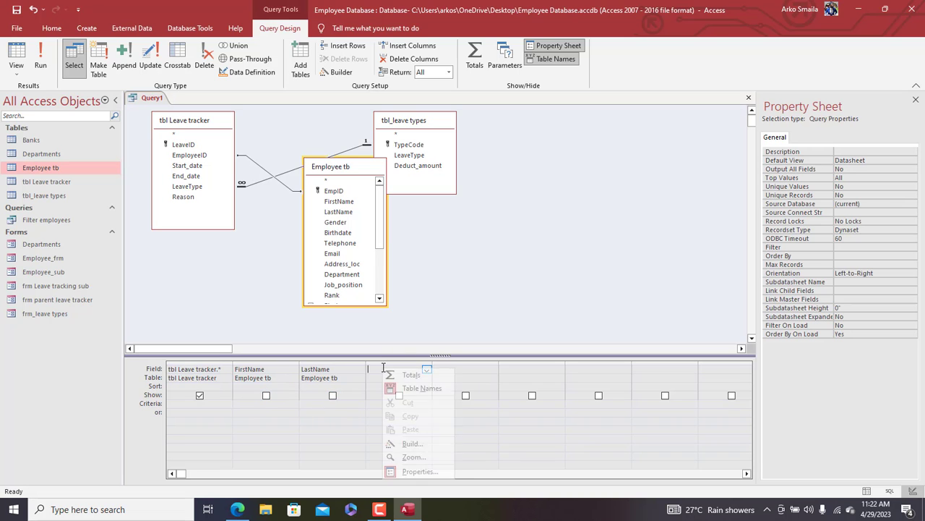
click(412, 443)
drag(368, 97, 372, 137)
text(EmpName:)
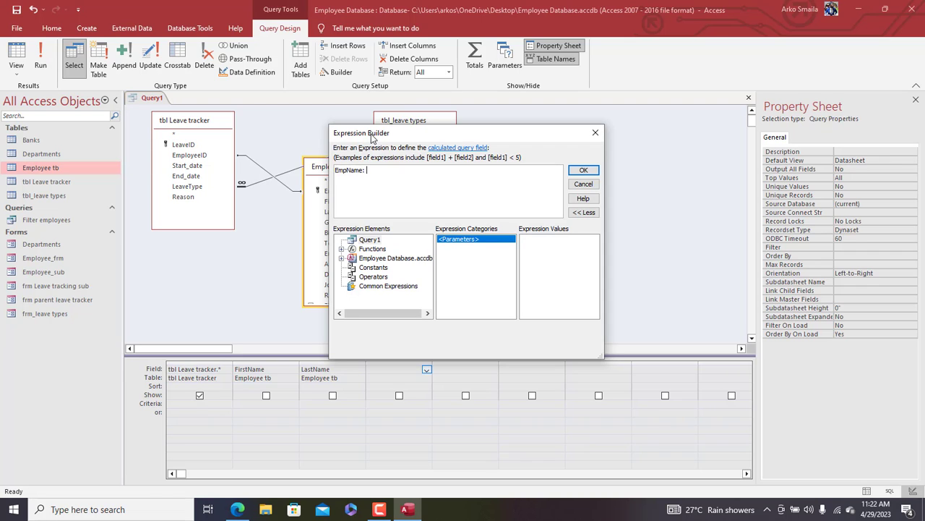
text( fir)
key(BackSpace)
key(BackSpace)
key(BackSpace)
drag(371, 137, 445, 148)
Step: Complete and accept the EmpName expression as [Employee tb].[FirstName]&[Employee tb].[LastName]
text(emp)
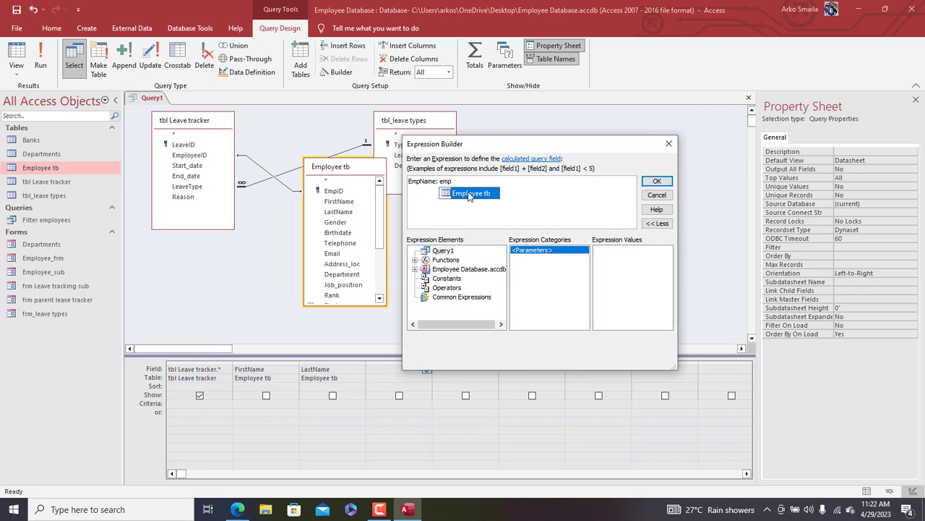
double_click(470, 192)
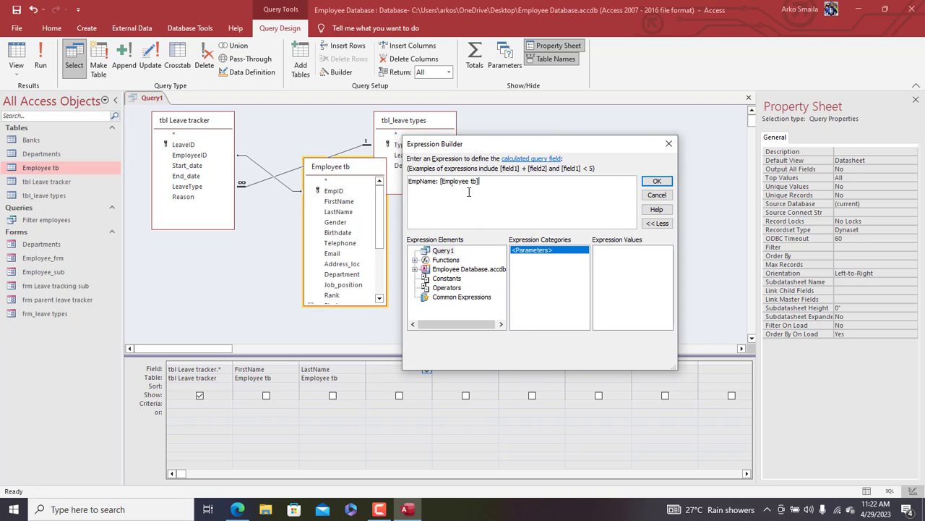
text(.fi)
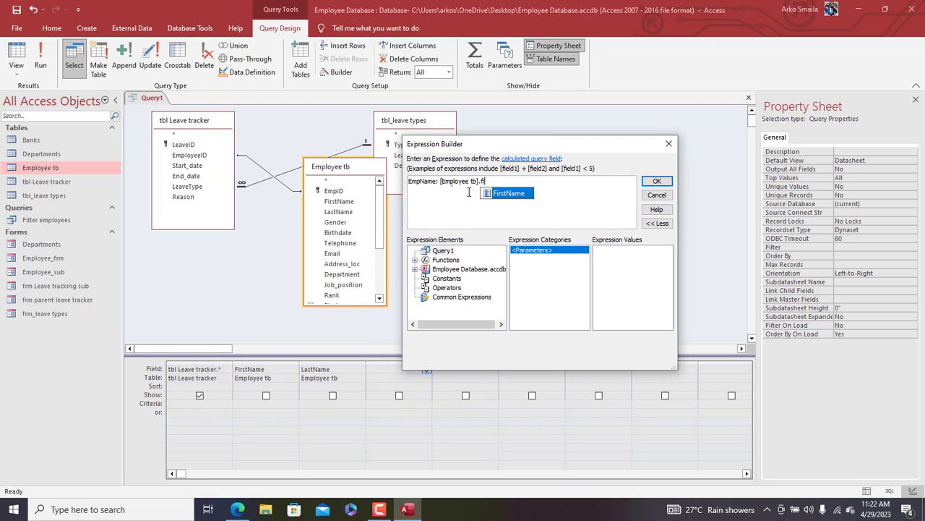
double_click(514, 192)
text(&emp)
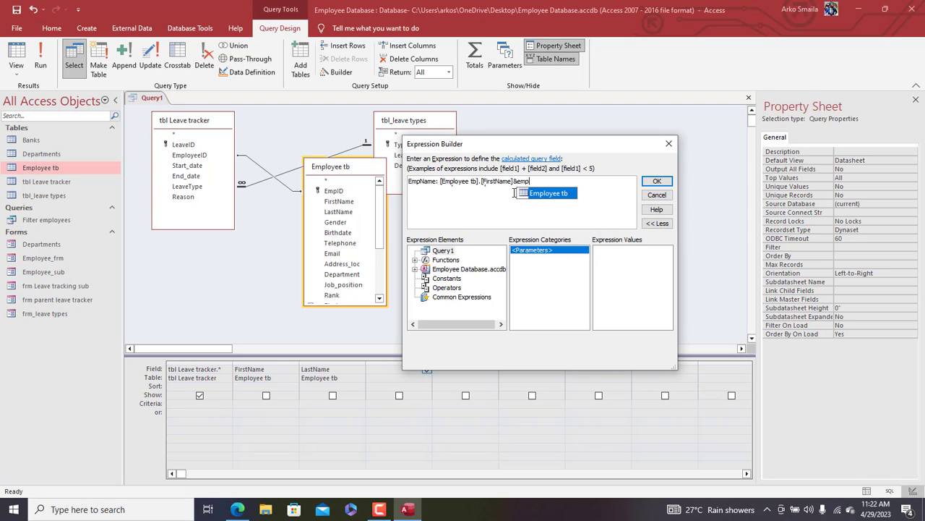
double_click(544, 194)
text(.)
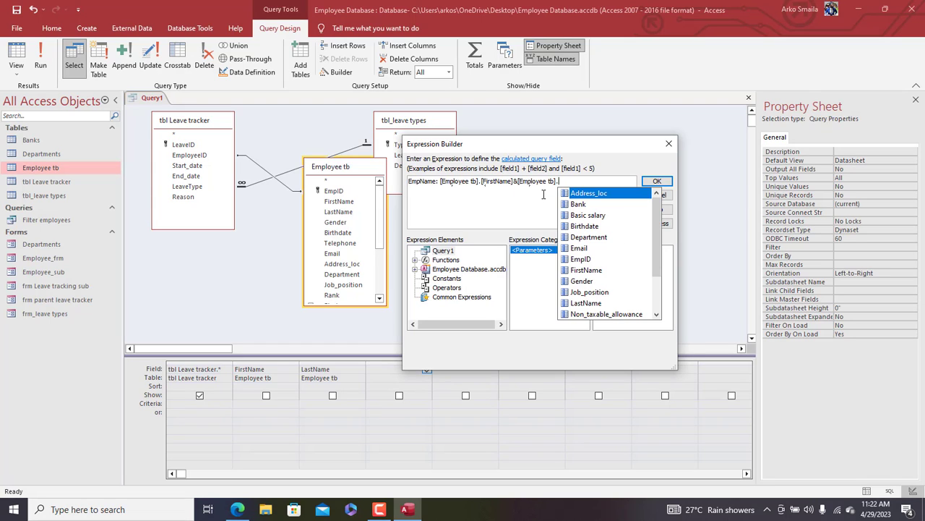
text(la)
double_click(584, 194)
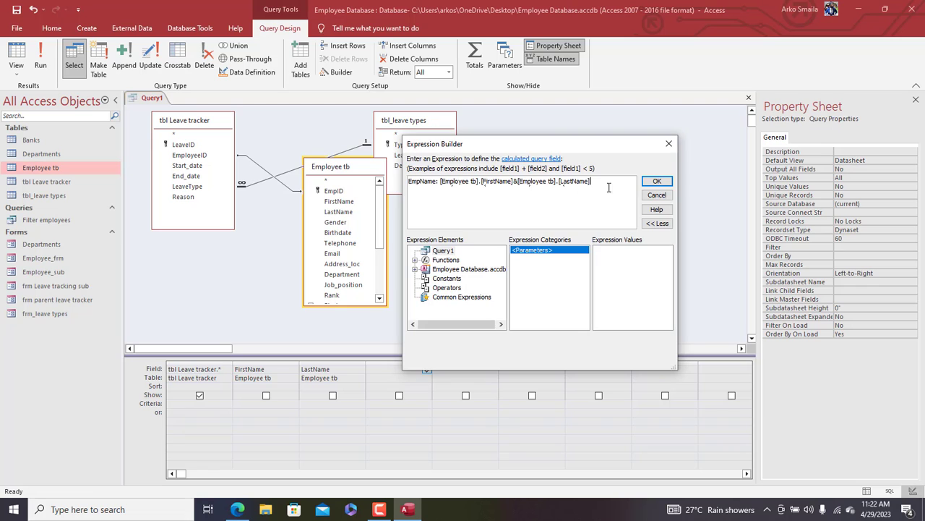
click(655, 181)
Step: Run the query, fit the EmpName and Reason columns to their contents, and return to Design View keeping LastName hidden
click(39, 62)
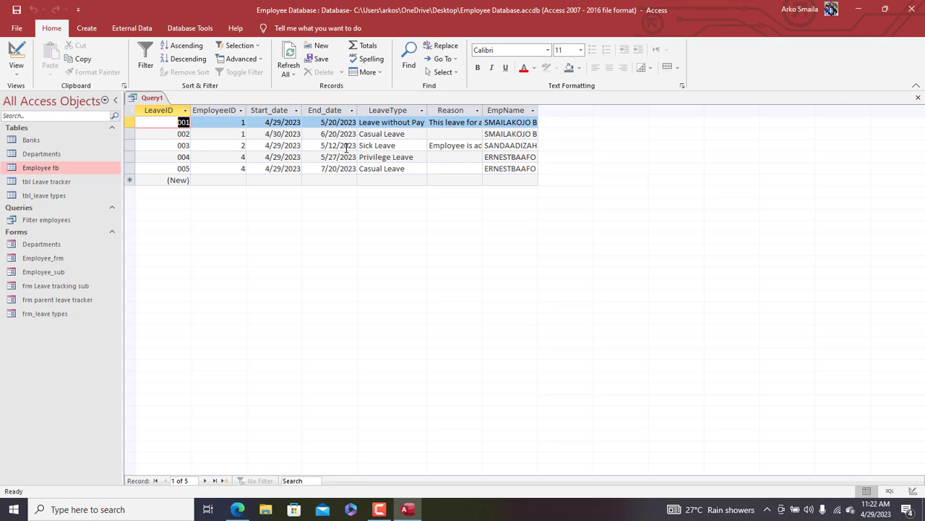
double_click(538, 110)
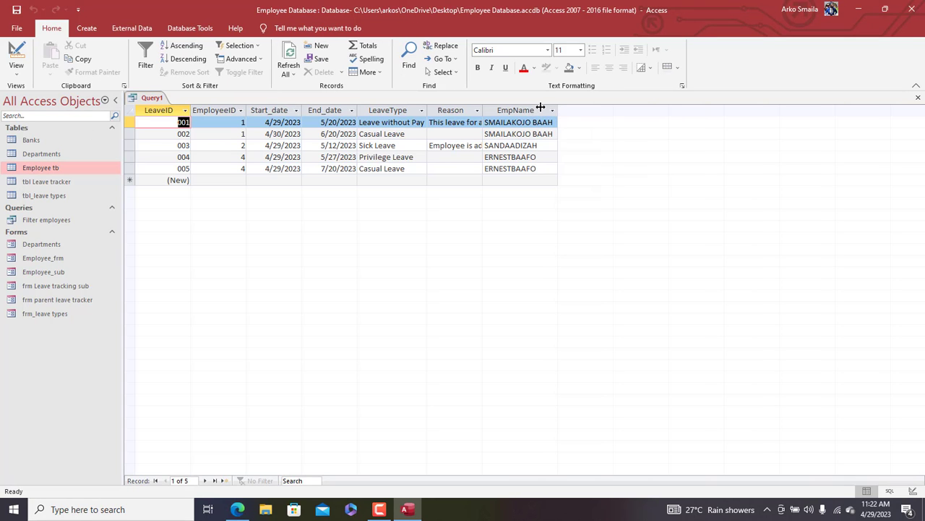
double_click(484, 110)
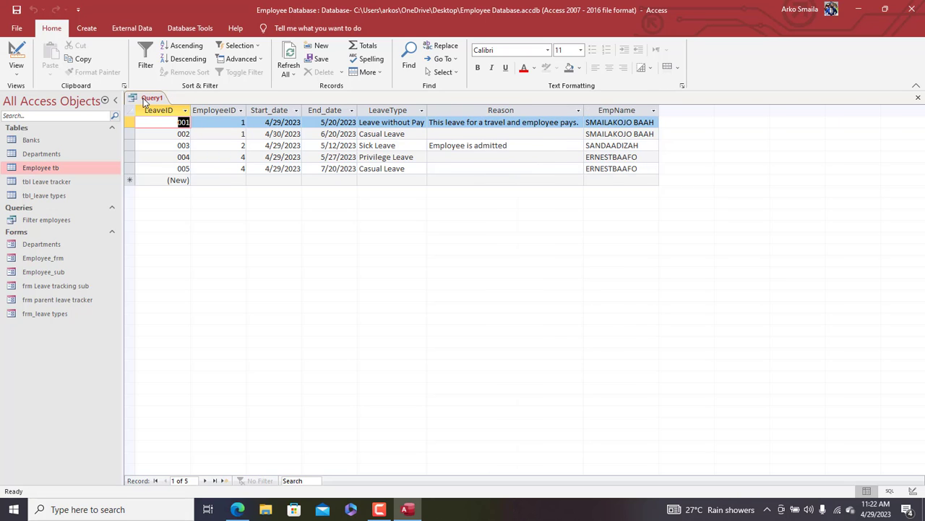
right_click(145, 99)
click(175, 150)
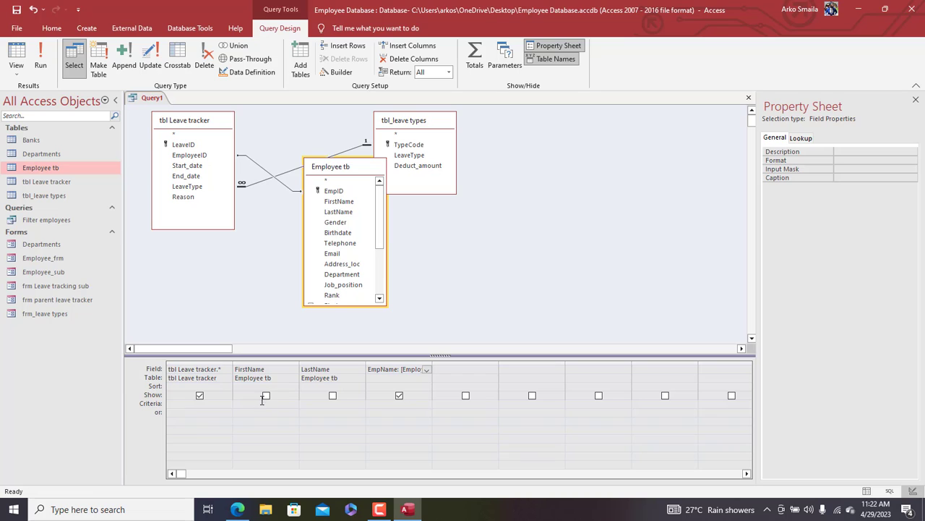
click(333, 396)
click(333, 395)
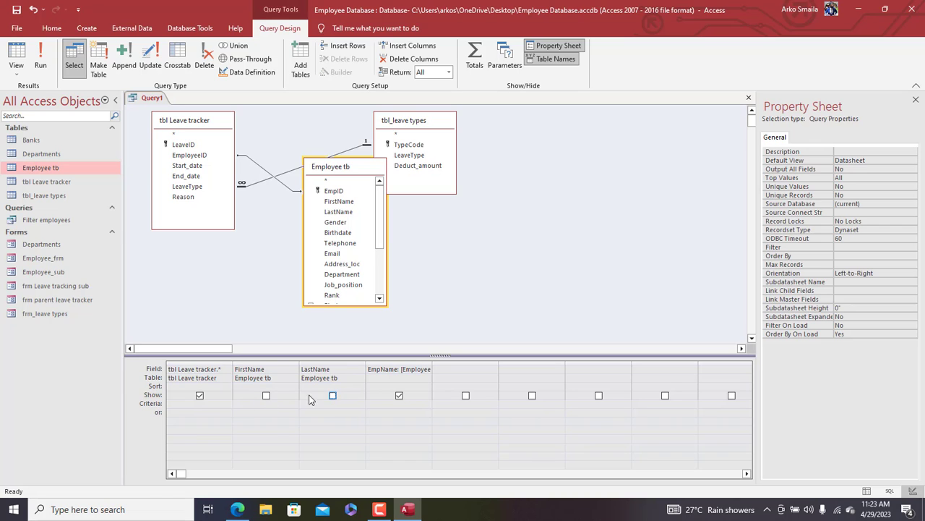
Step: Add the Telephone, Email and Department fields from Employee tb to the query after EmpName
click(464, 369)
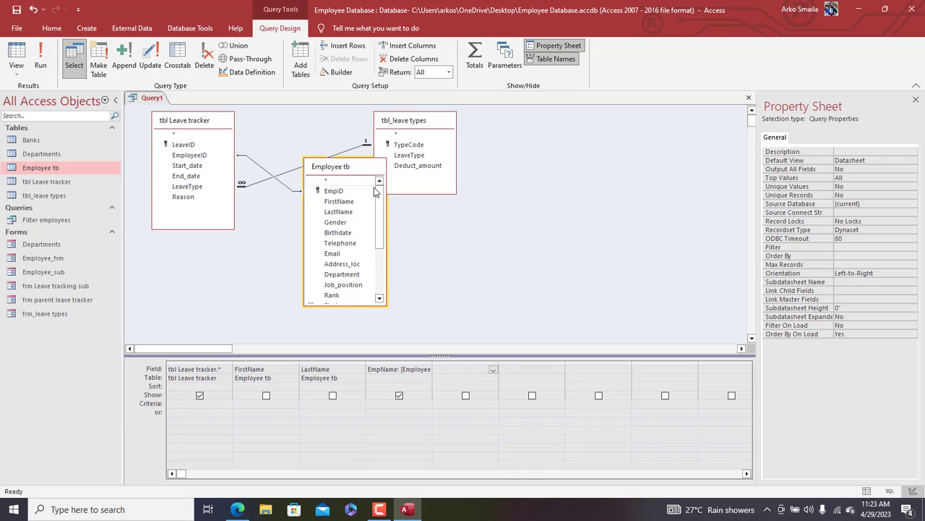
scroll(381, 224, down, 2)
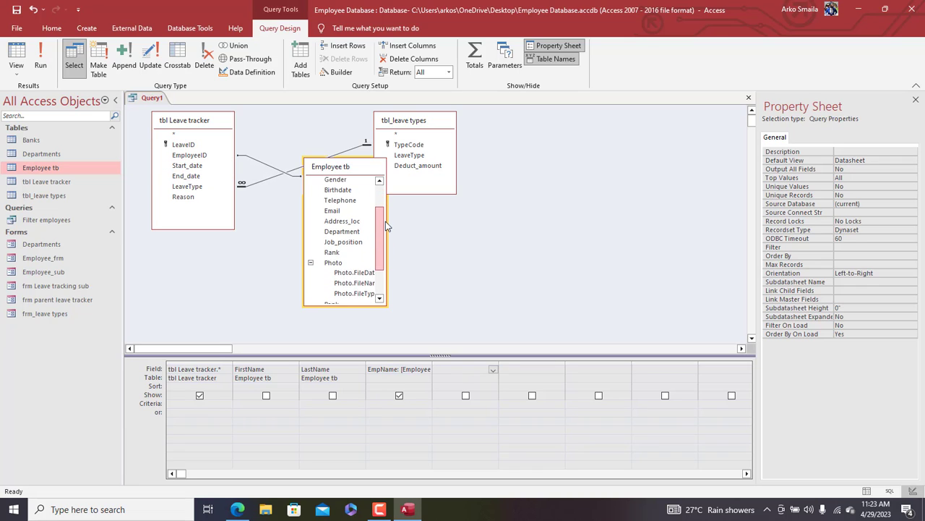
scroll(385, 221, up, 2)
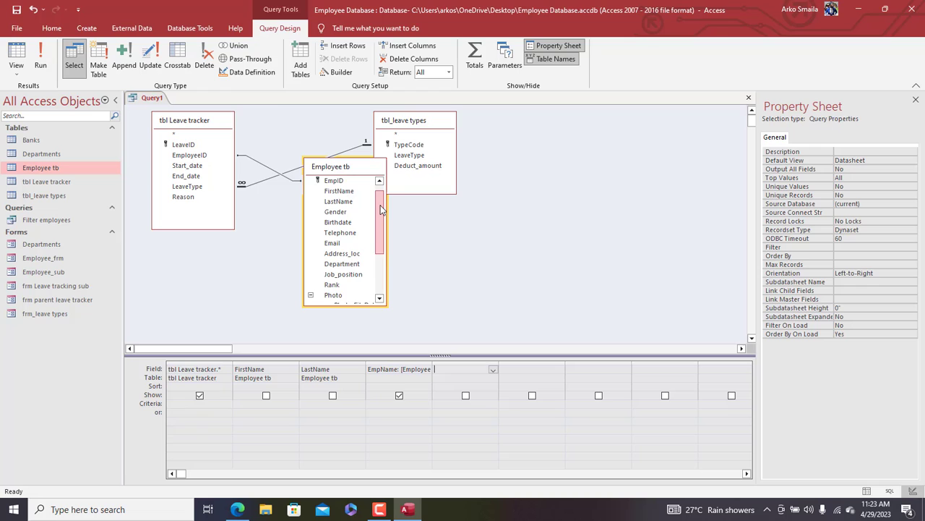
double_click(341, 238)
double_click(337, 248)
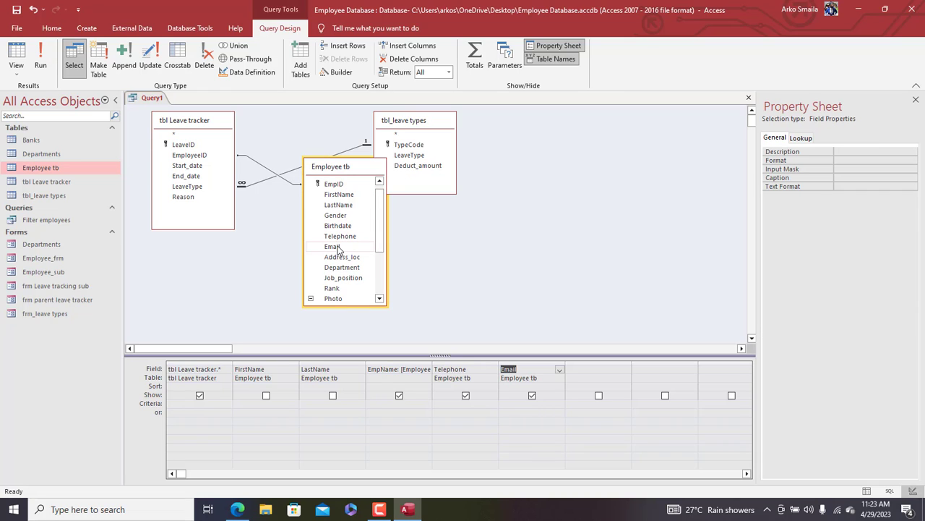
double_click(342, 267)
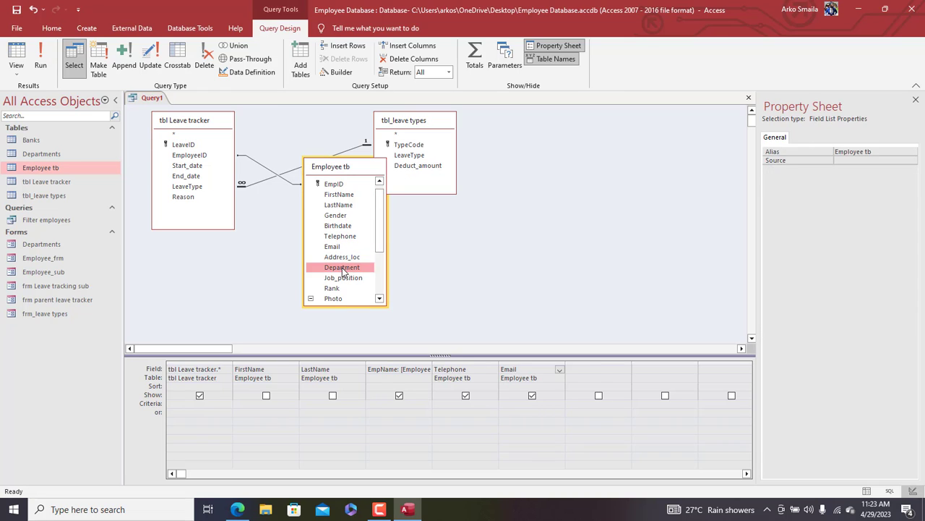
Step: Run the query, fit the Email column to its contents and return to Design View
click(42, 64)
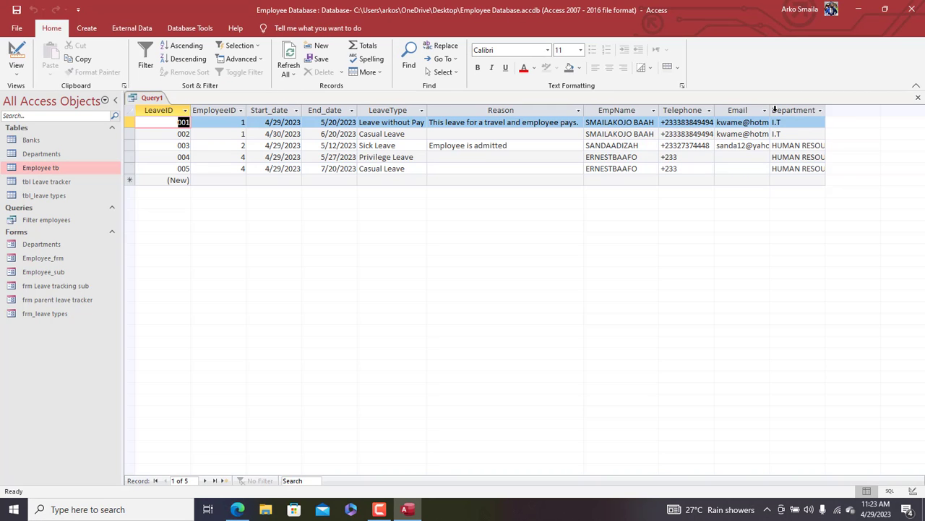
double_click(770, 110)
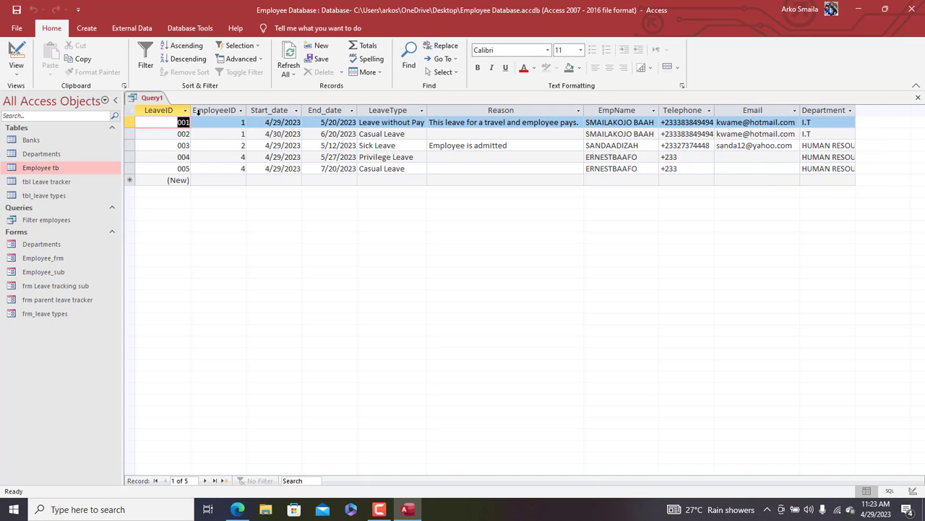
right_click(136, 98)
click(178, 151)
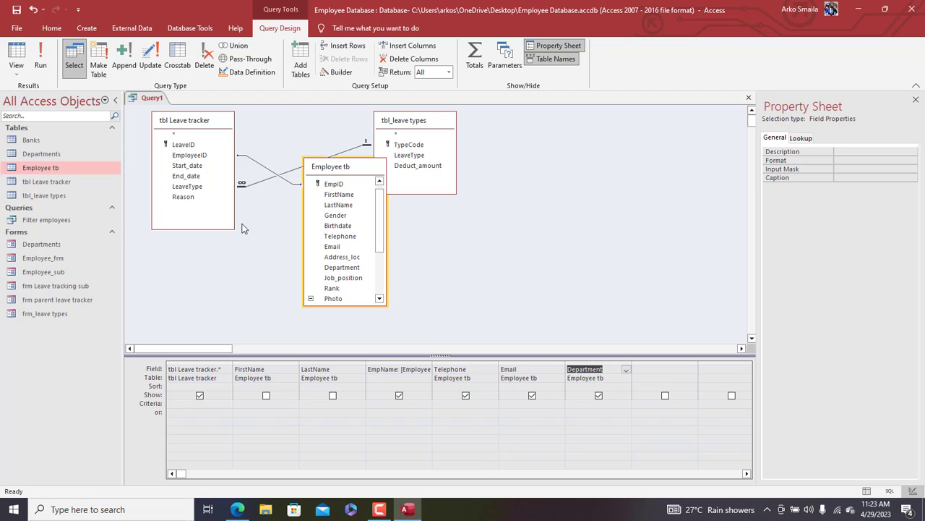
Step: Add Start_date and End_date from tbl Leave tracker as separate query columns and hide both from the results
double_click(203, 170)
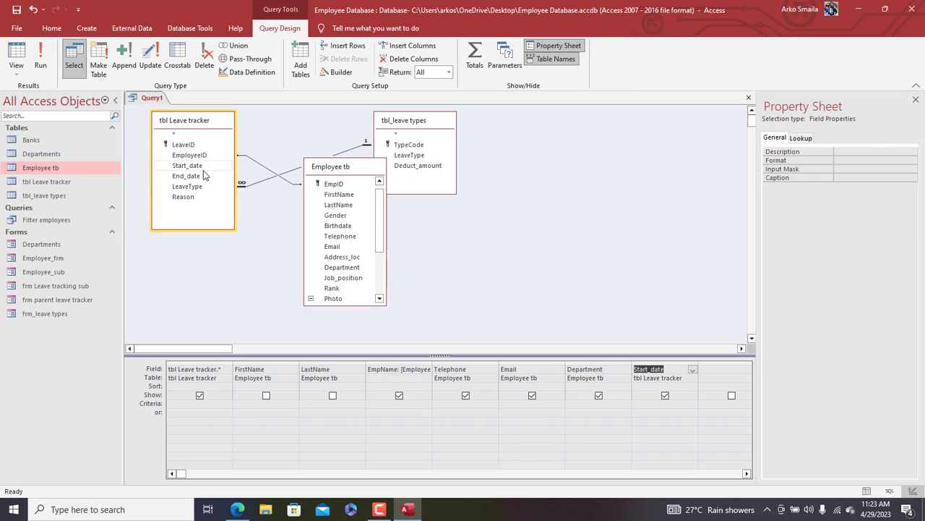
double_click(188, 175)
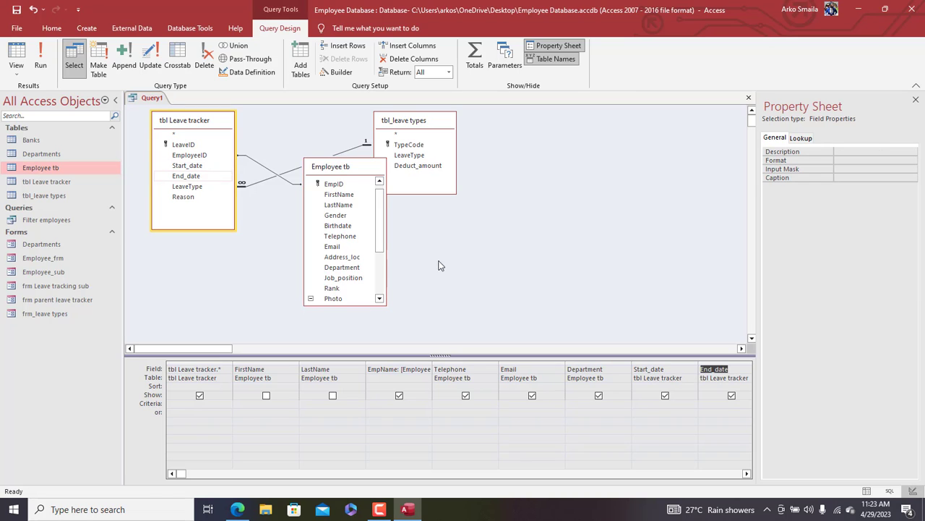
click(732, 395)
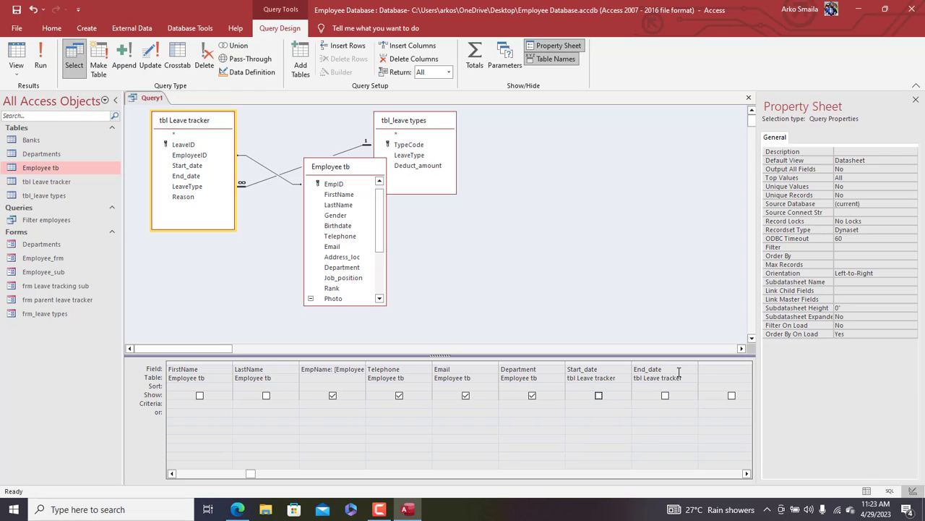
Step: Remove the hidden Start_date and End_date columns after Department from the query grid
click(708, 372)
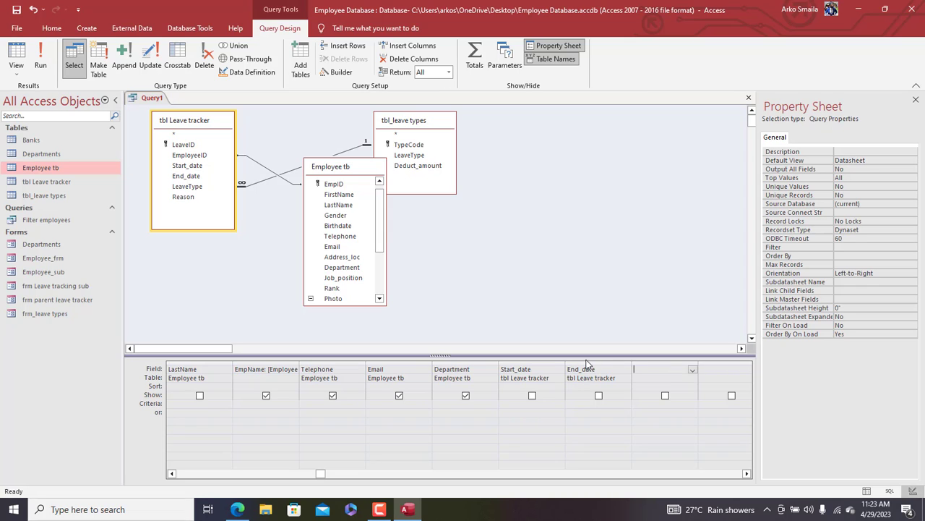
drag(585, 363, 547, 361)
key(Delete)
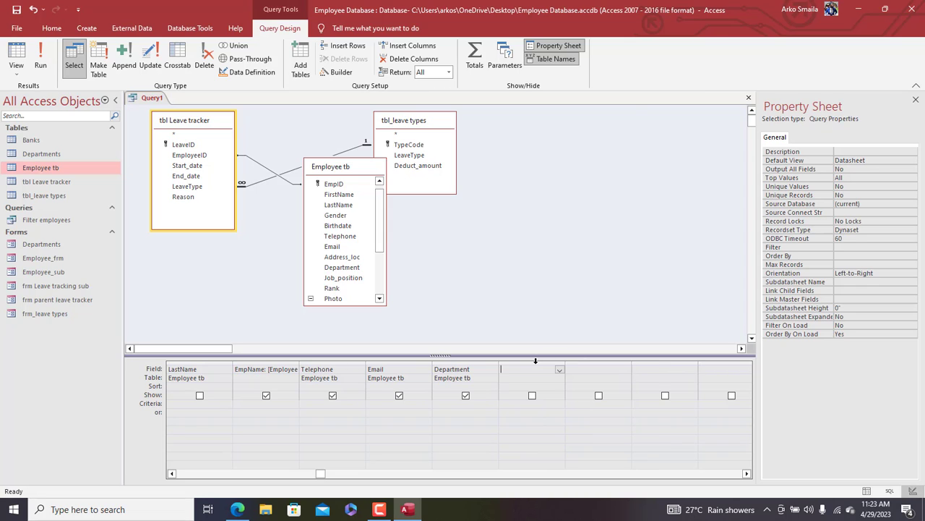
Step: Begin a calculated field named Countdown in the empty column after Department, using DateDiff with the "d" interval
click(522, 369)
right_click(520, 369)
click(538, 446)
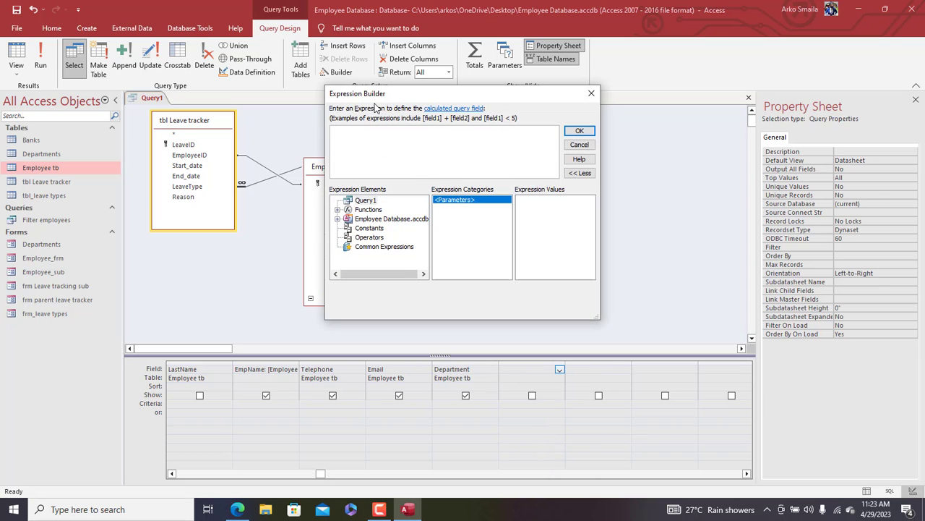
drag(370, 99, 348, 115)
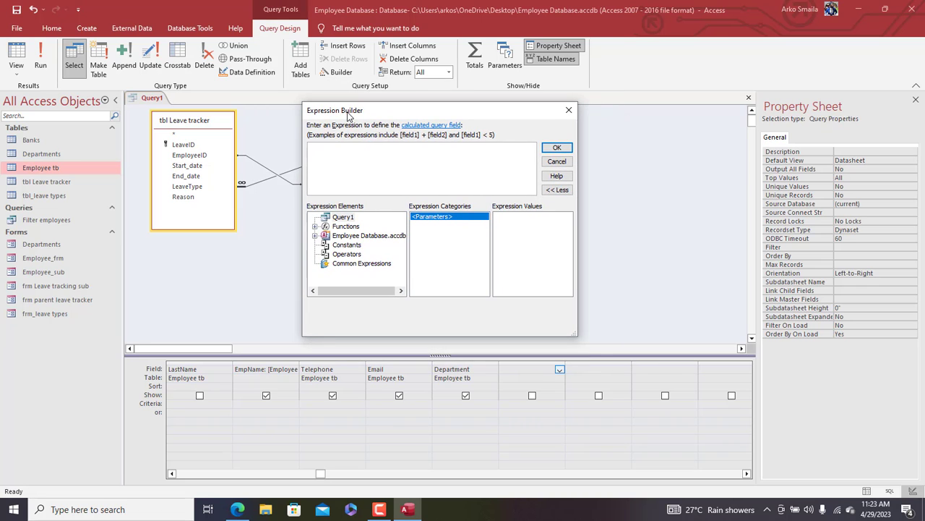
text(Count)
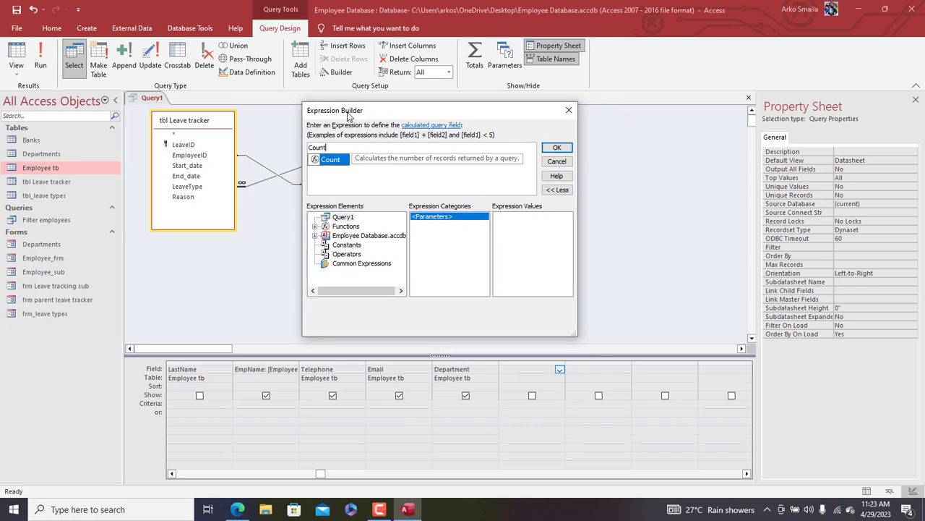
text(down)
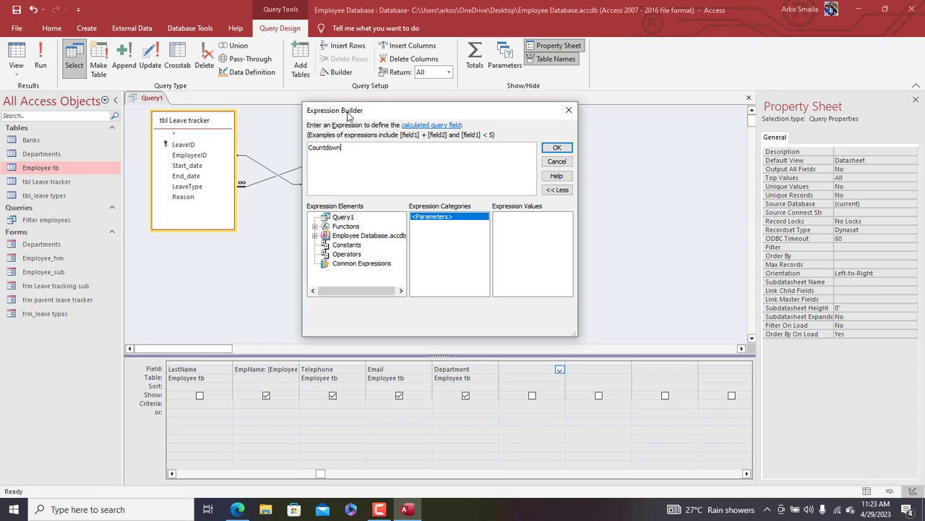
text(: dat)
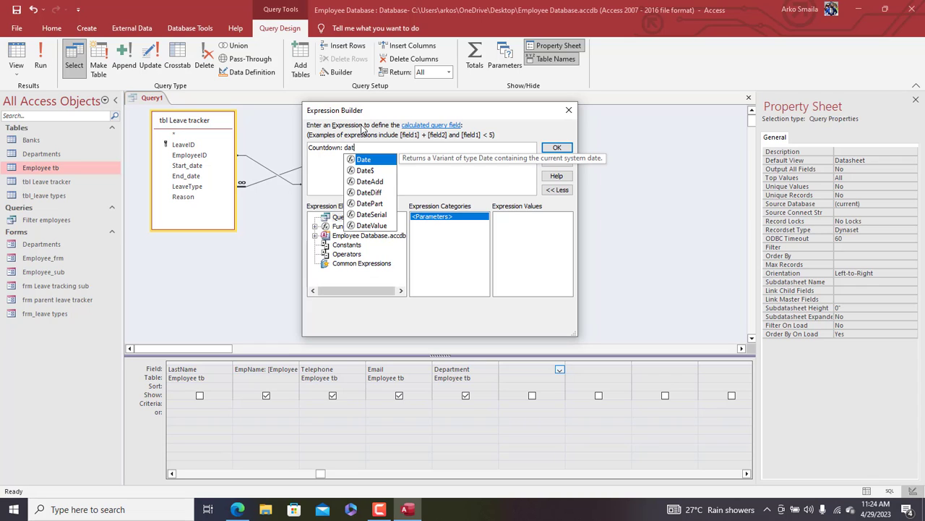
double_click(374, 194)
text((")
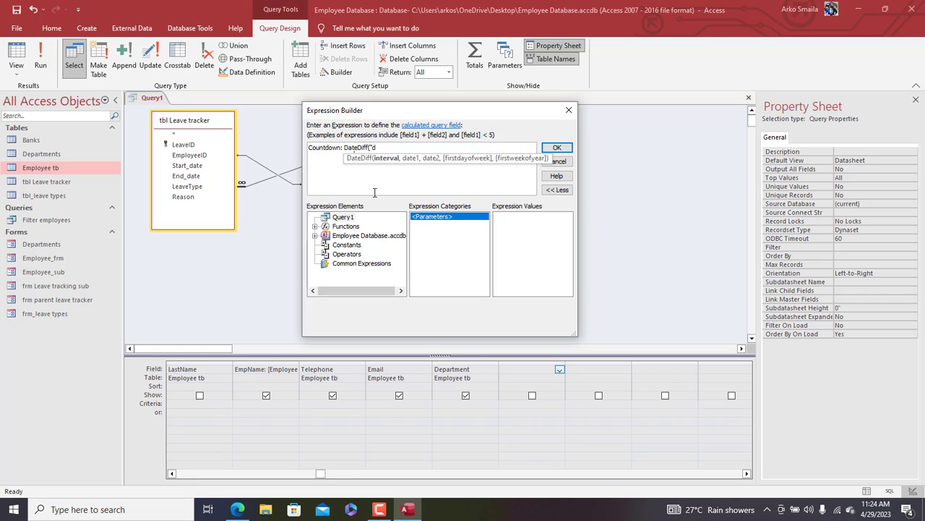
text(d",)
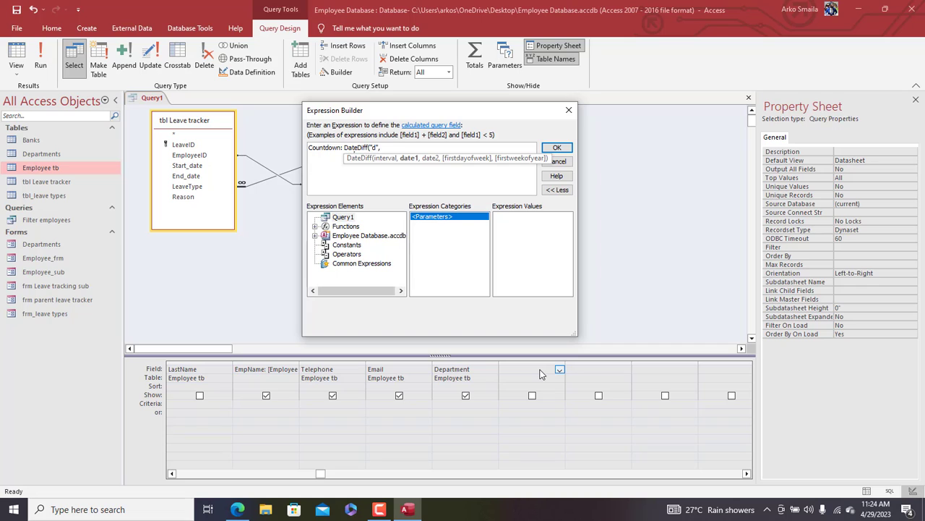
Step: Complete the Countdown expression with [tbl Leave tracker].[End_date] as the first date and date() as the second, and accept it
key(BackSpace)
key(BackSpace)
text(tbl)
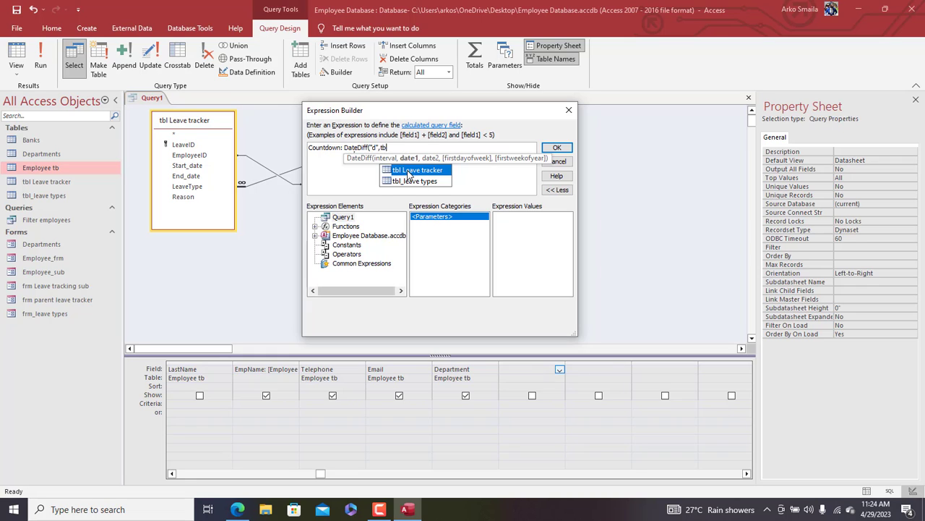
double_click(407, 171)
text(.e)
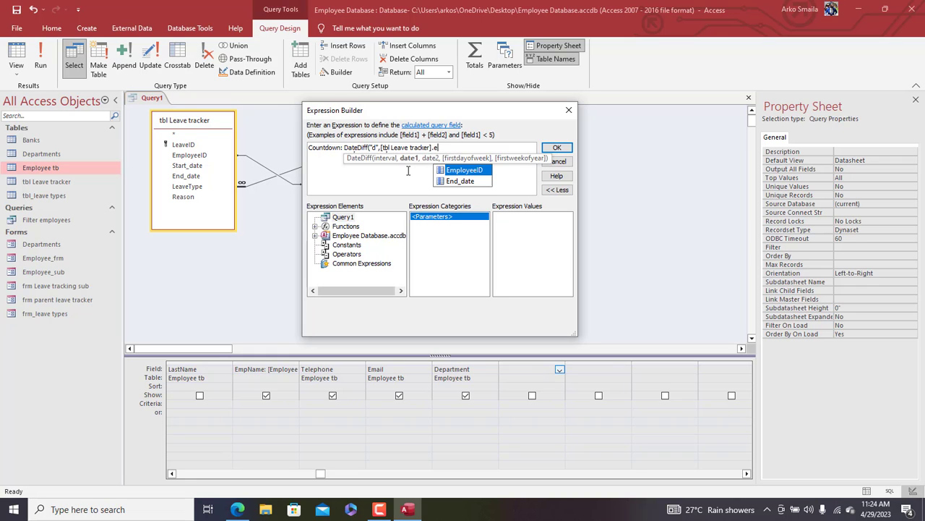
double_click(451, 180)
text(,)
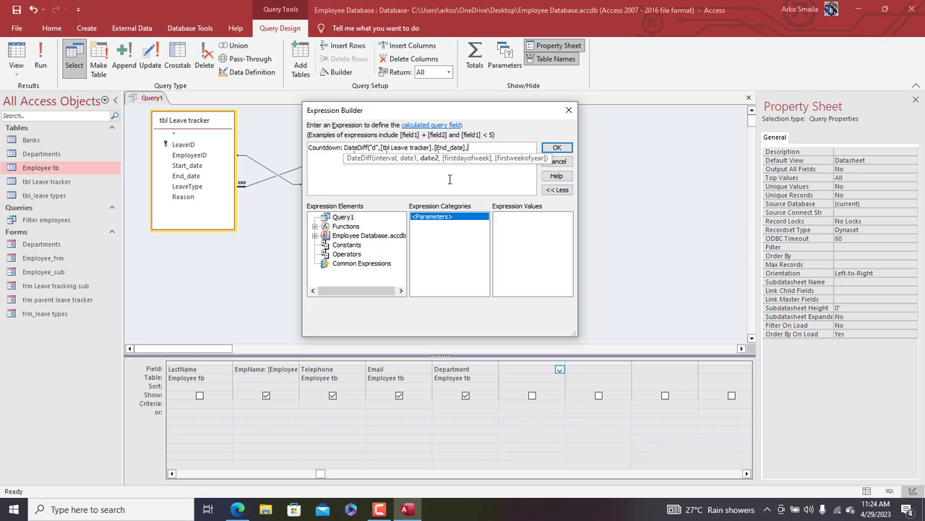
text(date())
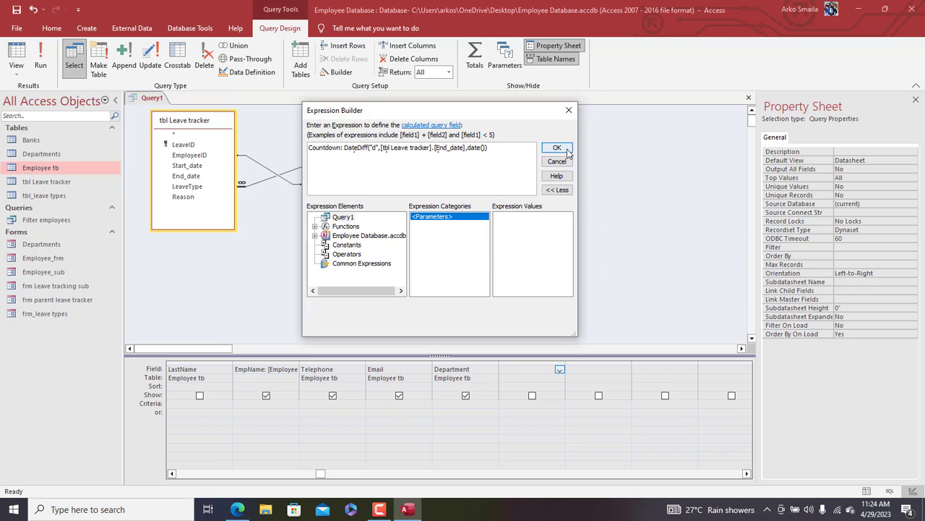
click(556, 147)
Step: Run the query, check the values in the Countdown column and return to Design View
click(40, 63)
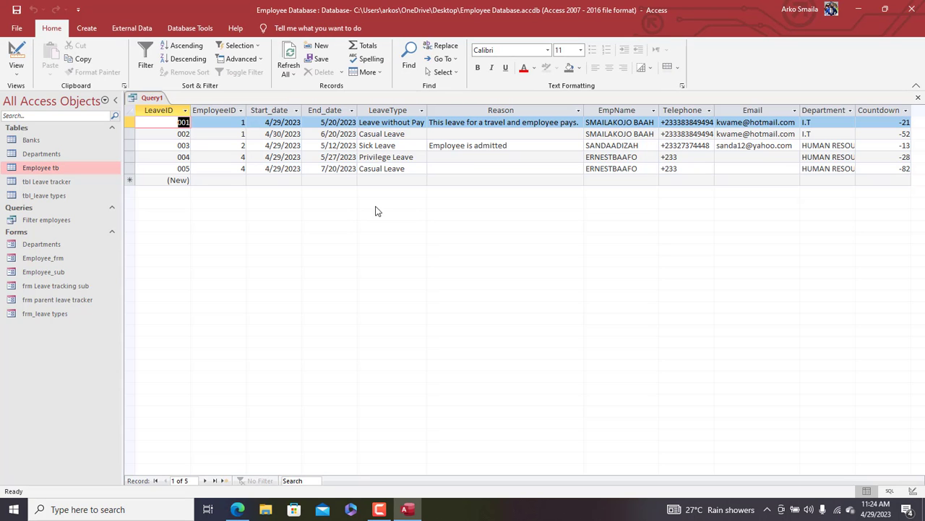
click(902, 123)
click(890, 122)
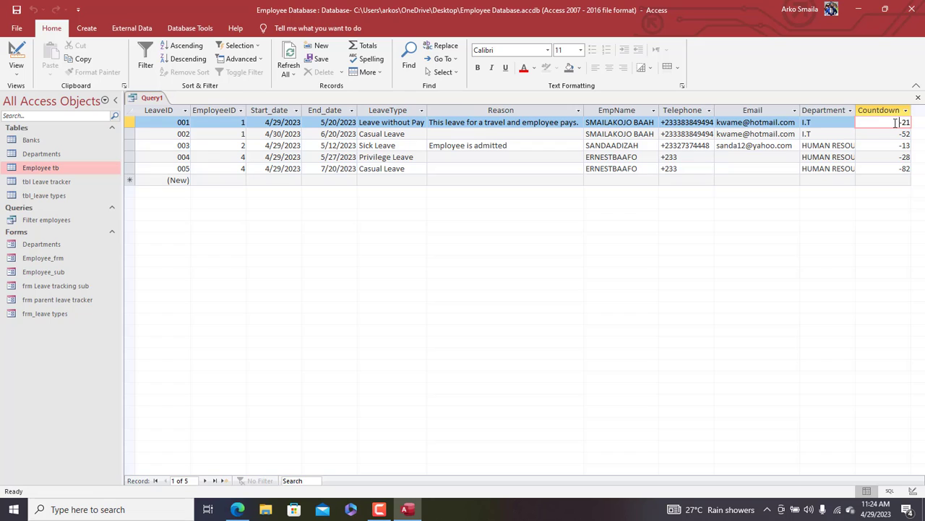
right_click(156, 98)
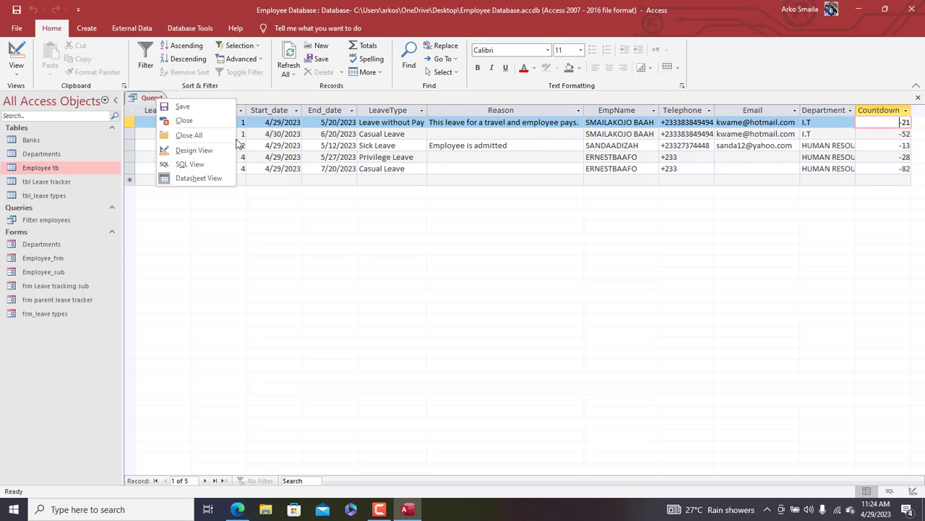
click(194, 150)
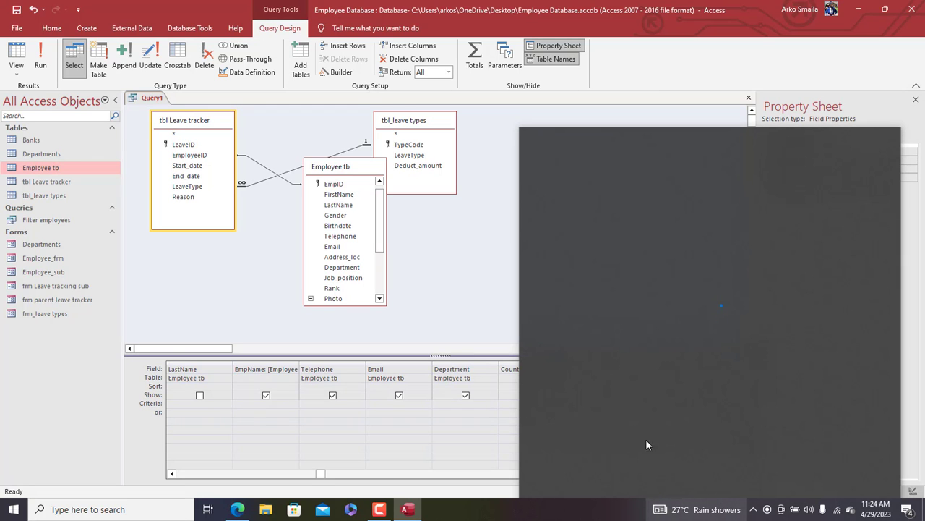
Step: Change the Countdown expression to DateDiff("d",Date(),[tbl Leave tracker].[End_date]) and accept it
click(425, 199)
click(525, 370)
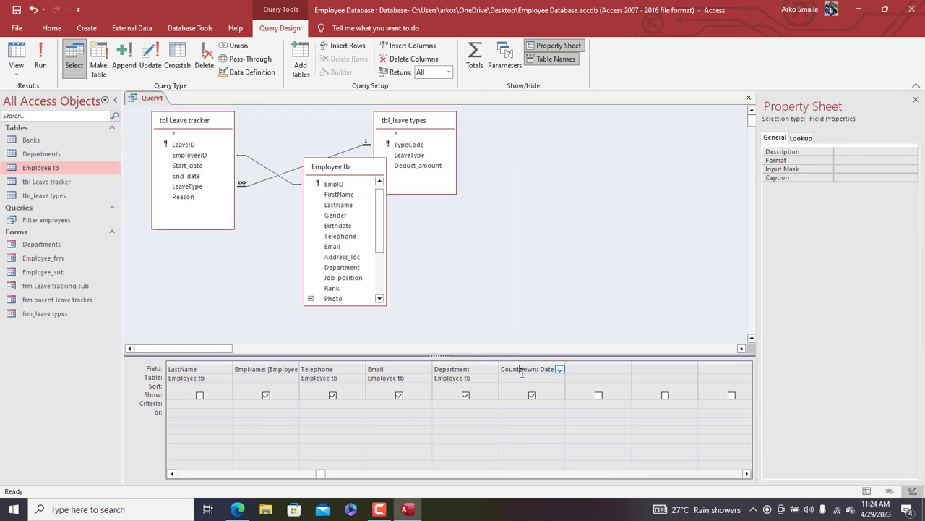
right_click(525, 372)
click(551, 449)
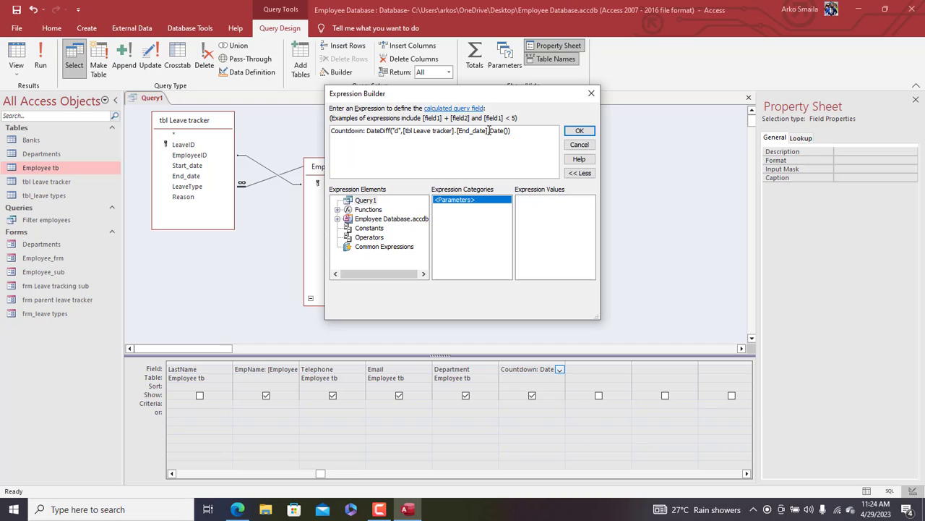
drag(489, 131, 431, 124)
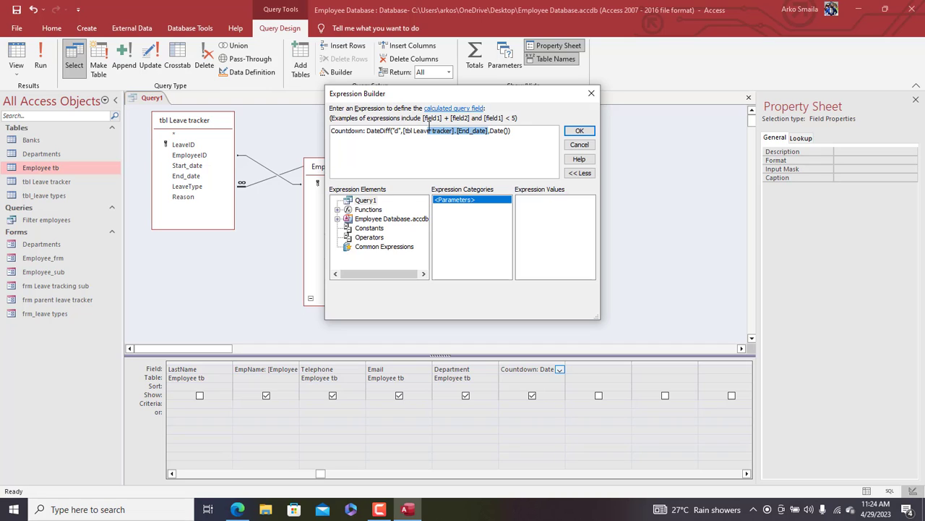
drag(492, 133, 405, 127)
key(Delete)
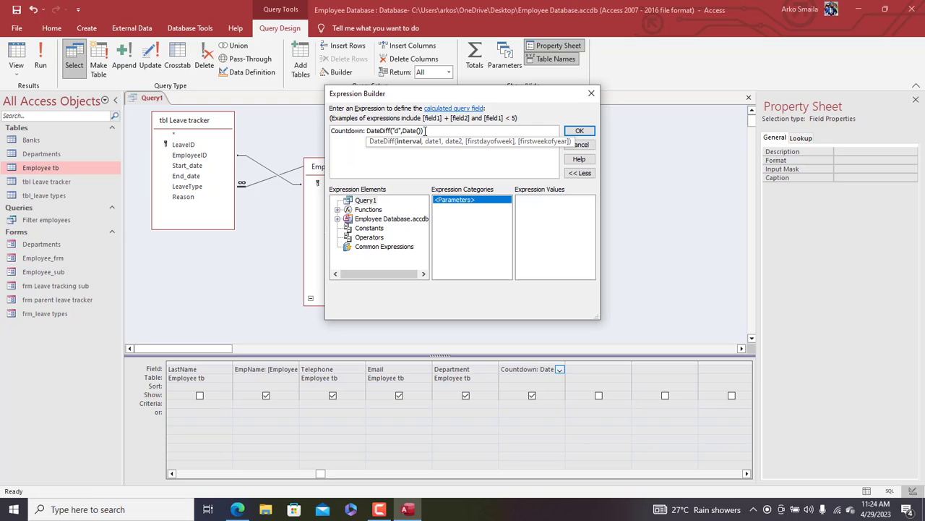
text(,)
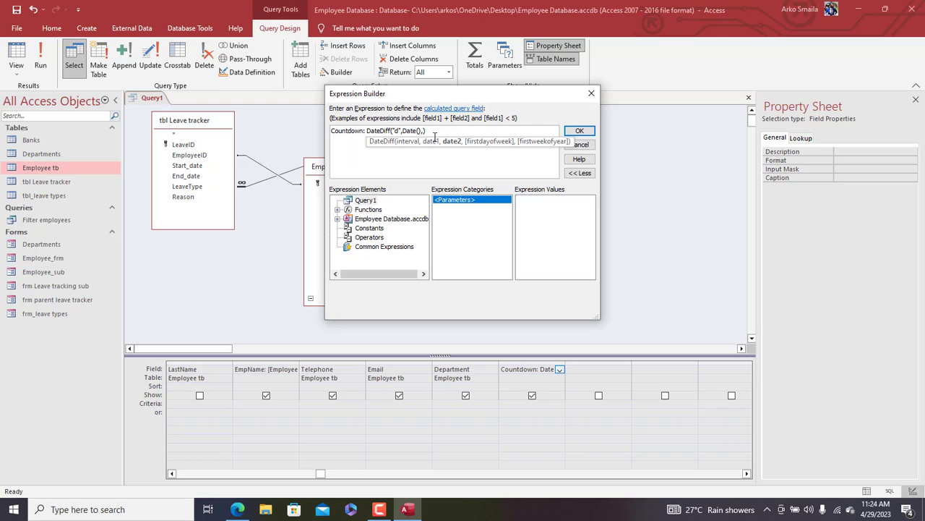
text([tbl Leave tracker].[End_date])
text())
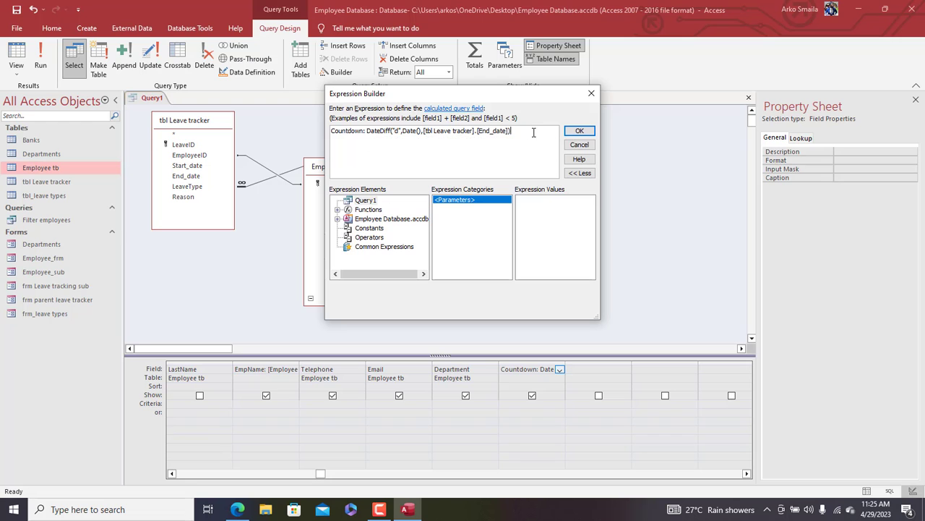
click(579, 130)
Step: Run the query again and check the Countdown values of leave records 001 and 003
click(50, 67)
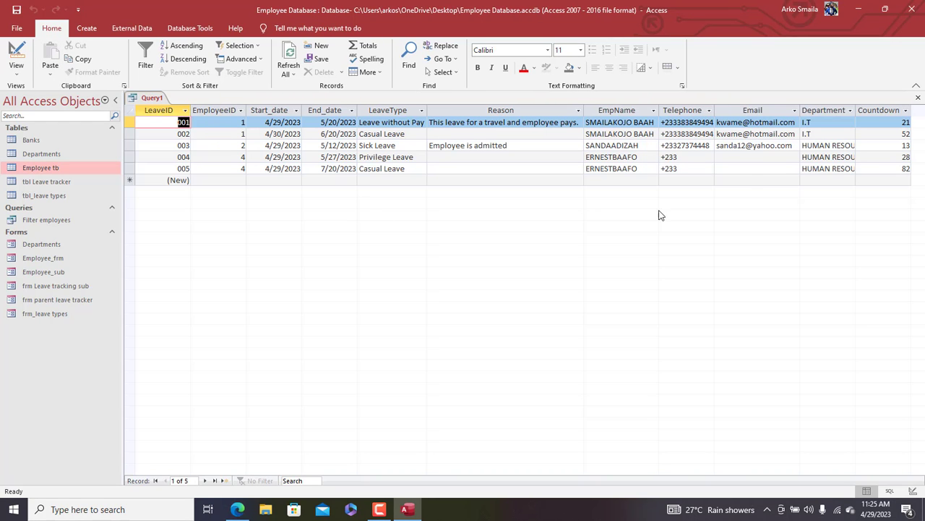
click(885, 122)
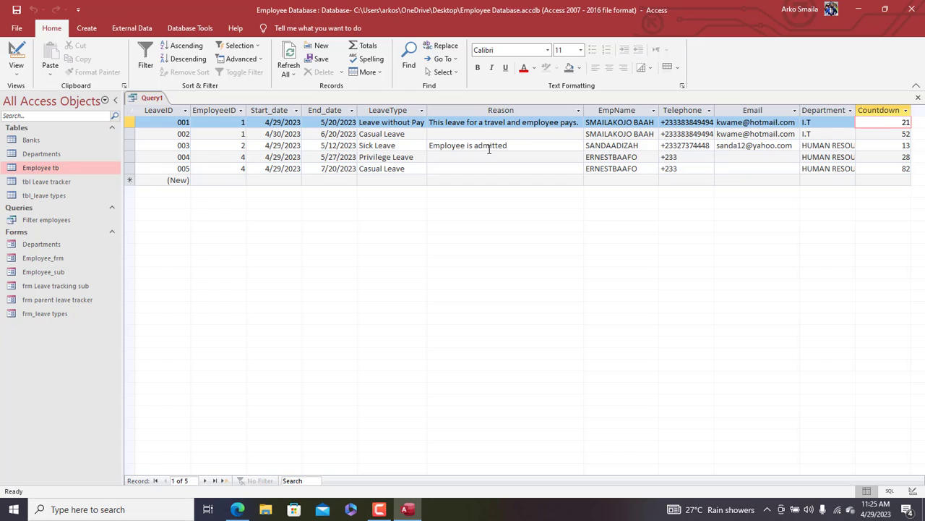
click(902, 146)
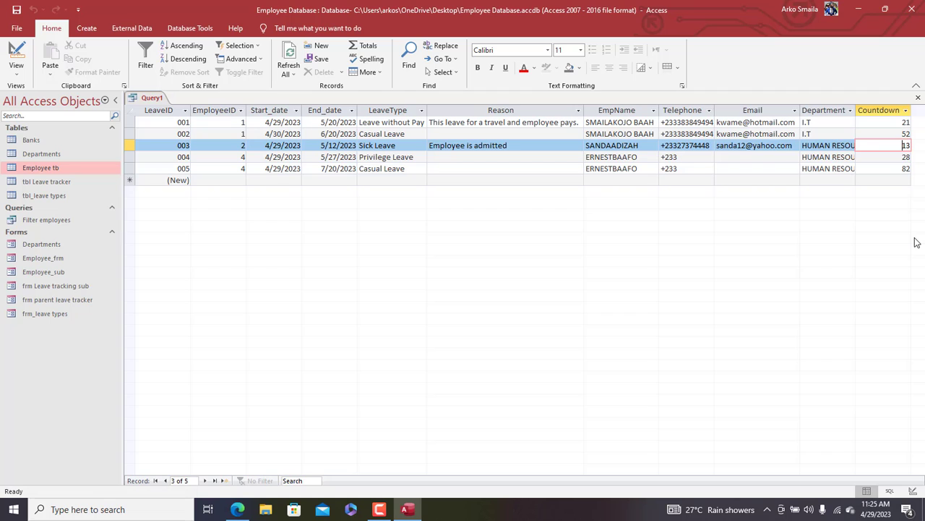
Step: Save the query under the name qry leave extended
key(ctrl+s)
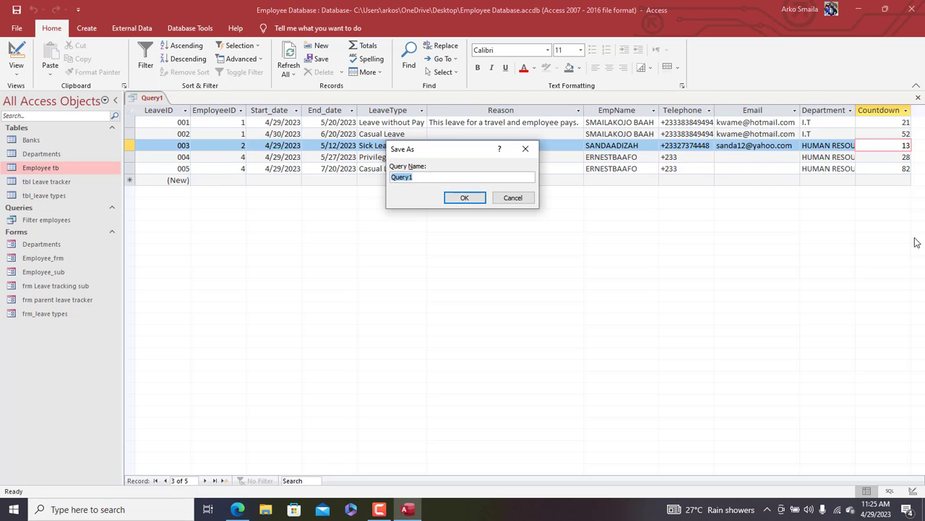
click(526, 148)
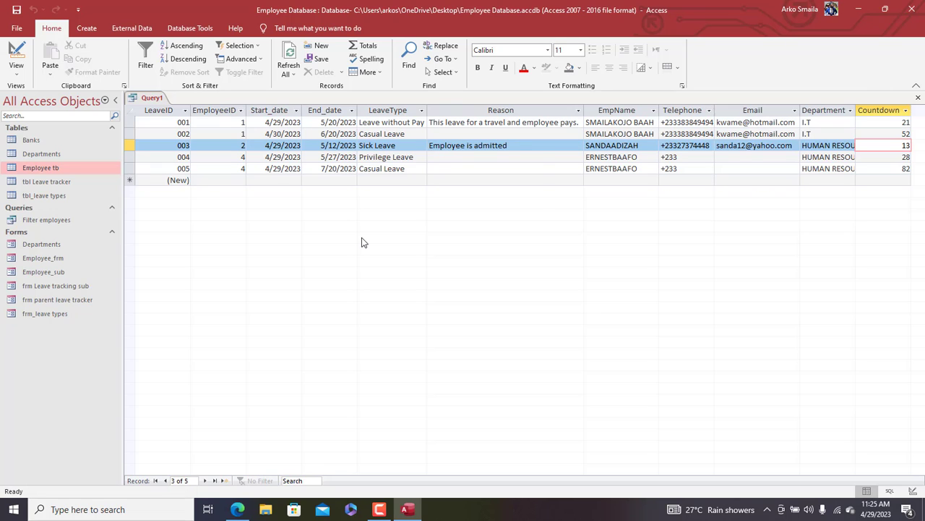
key(ctrl+s)
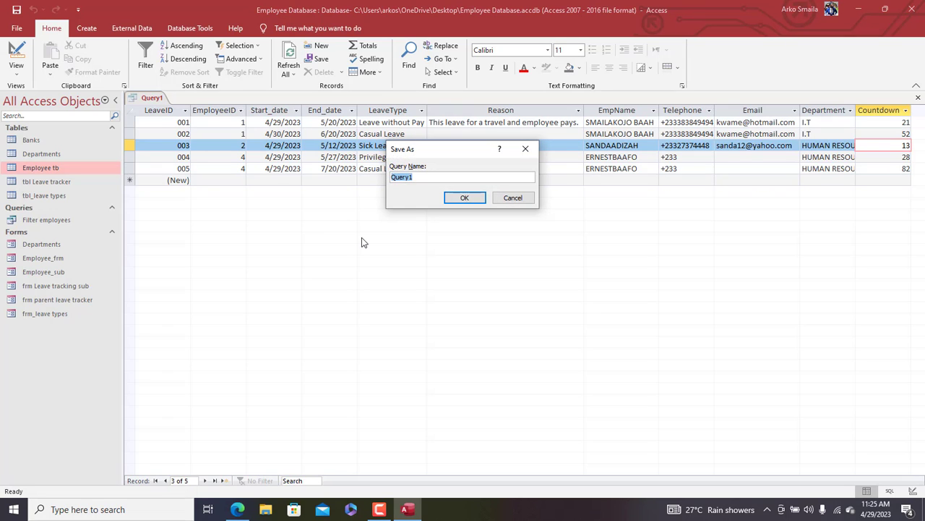
text(qry leave t)
text(xtended)
key(Return)
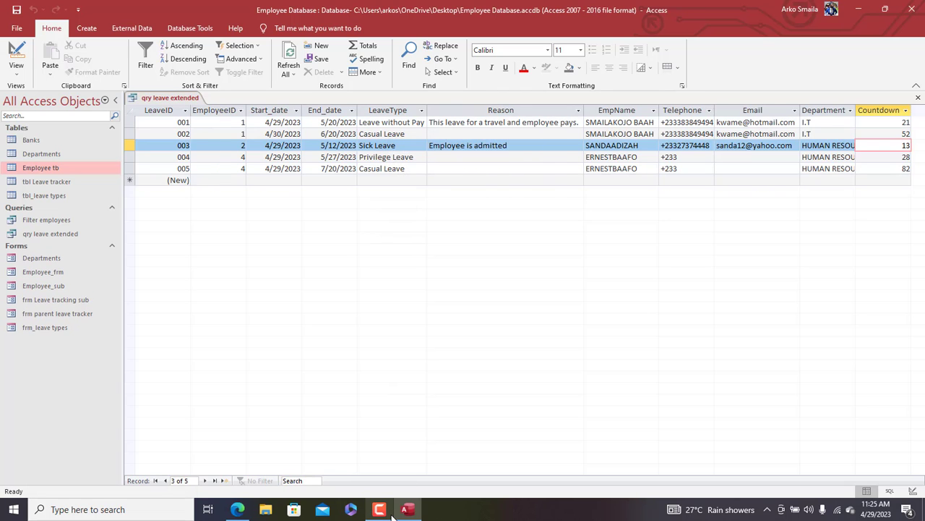
right_click(179, 101)
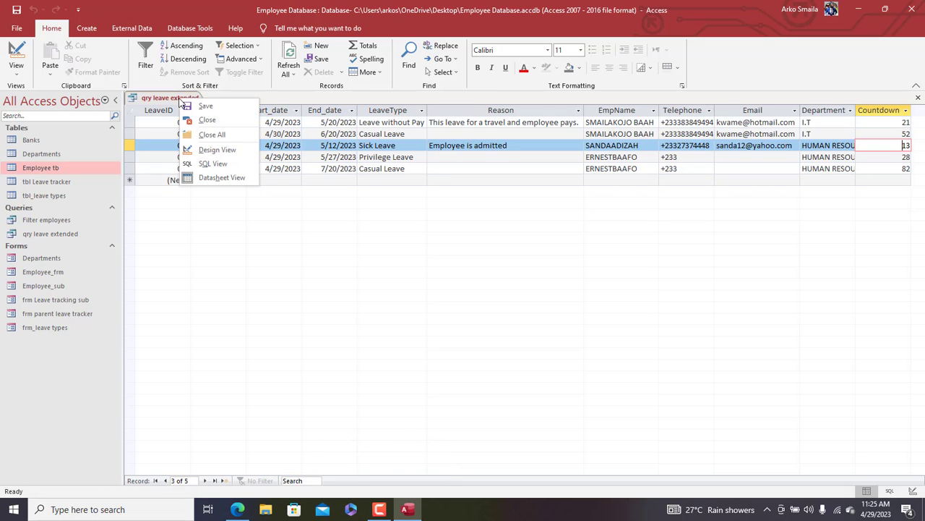
click(183, 103)
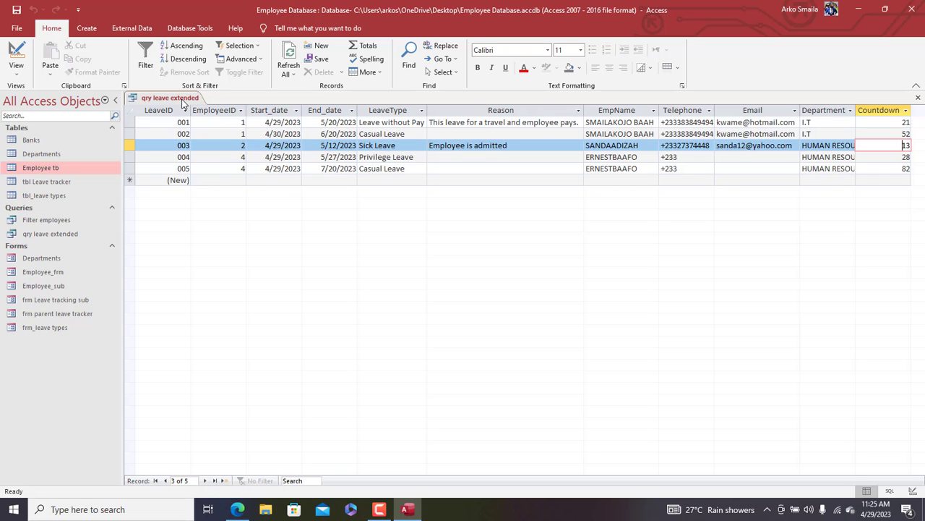
right_click(182, 102)
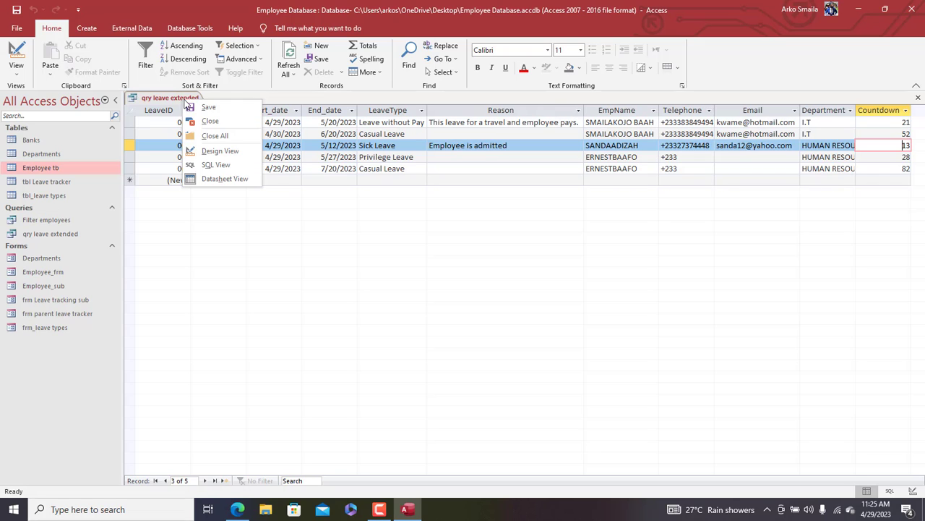
click(198, 105)
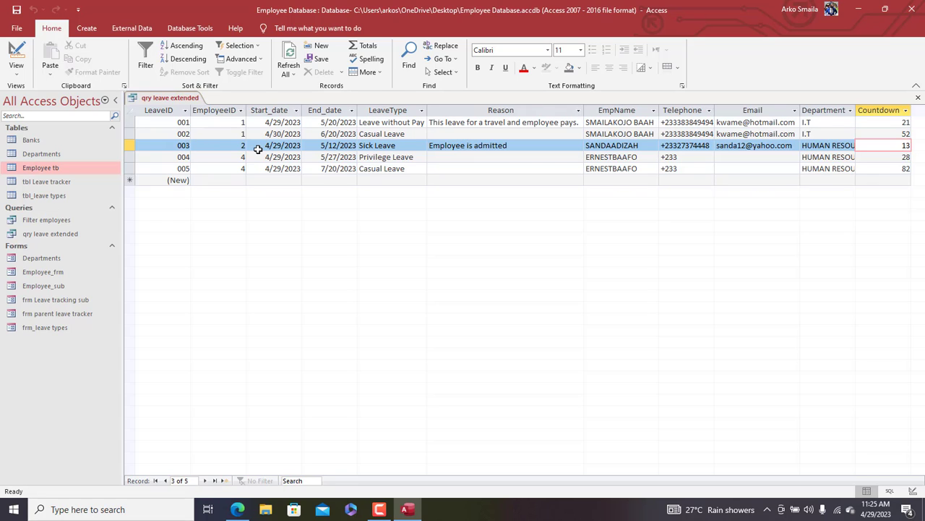
Step: Start the Form Wizard on the qry leave extended query and add the EmployeeID and EmpName fields
click(89, 31)
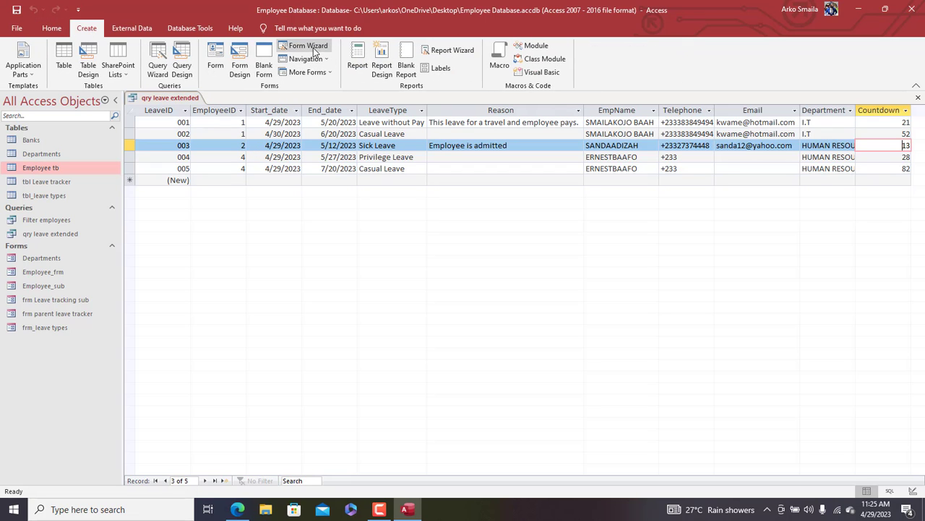
click(313, 48)
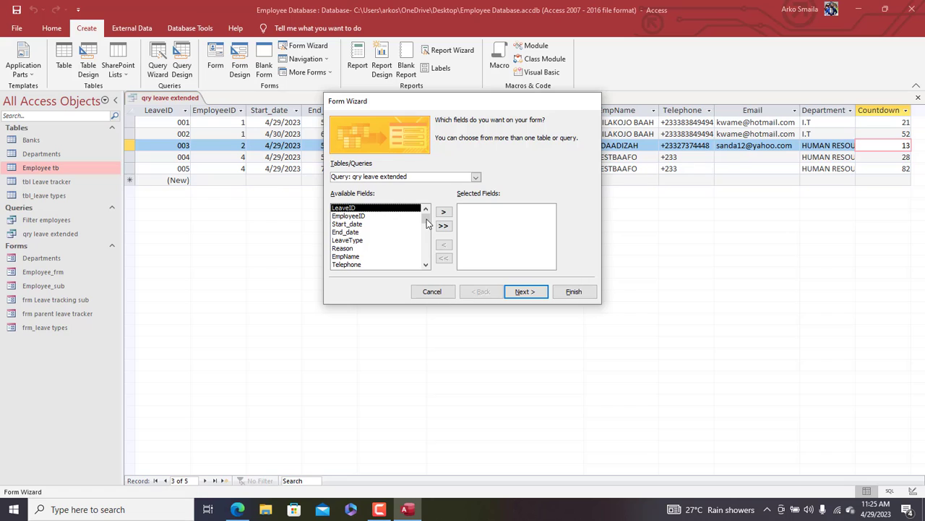
double_click(368, 217)
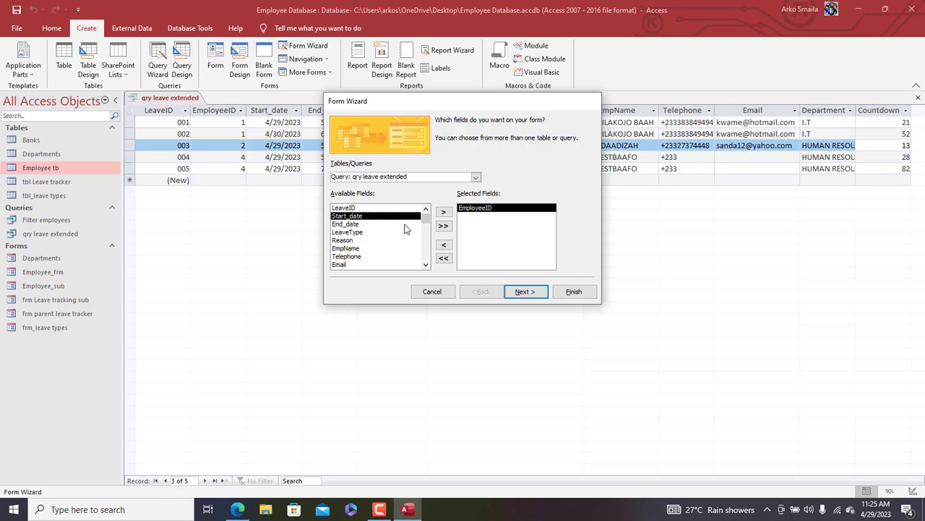
scroll(427, 225, down, 1)
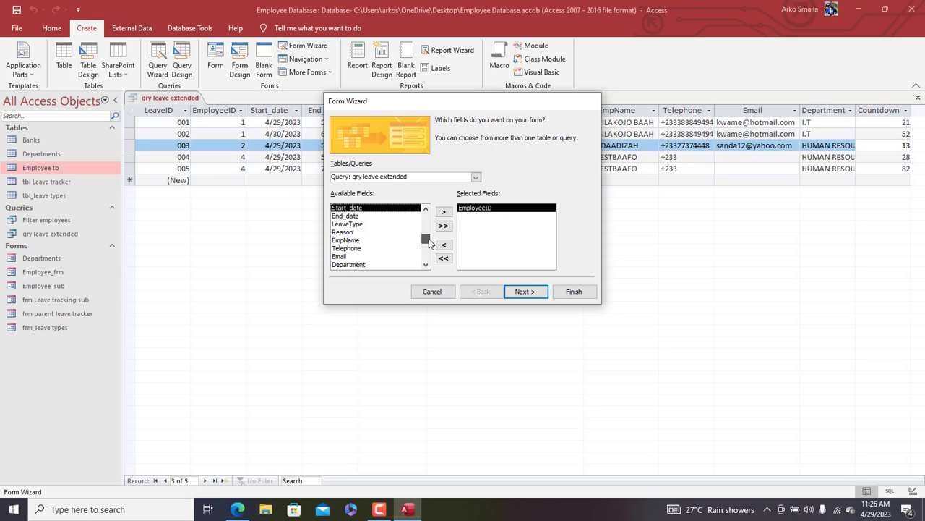
double_click(355, 241)
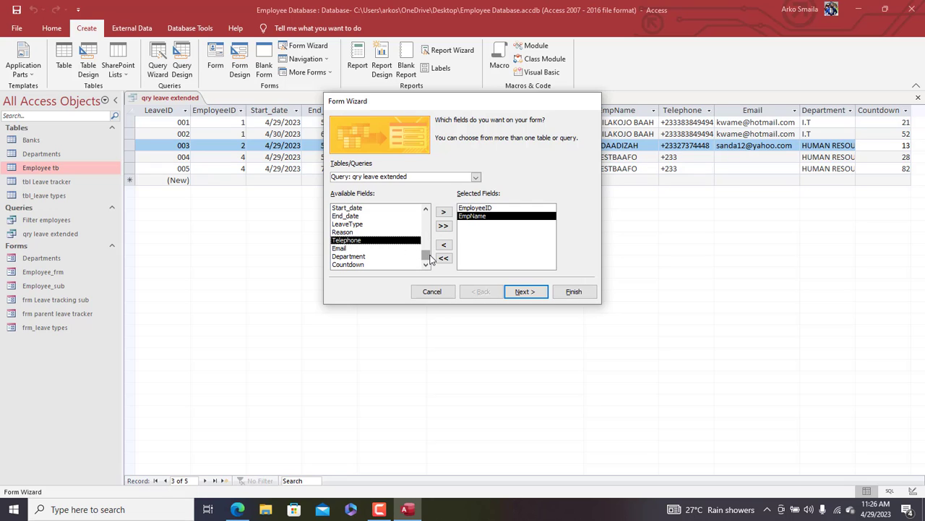
scroll(427, 246, up, 1)
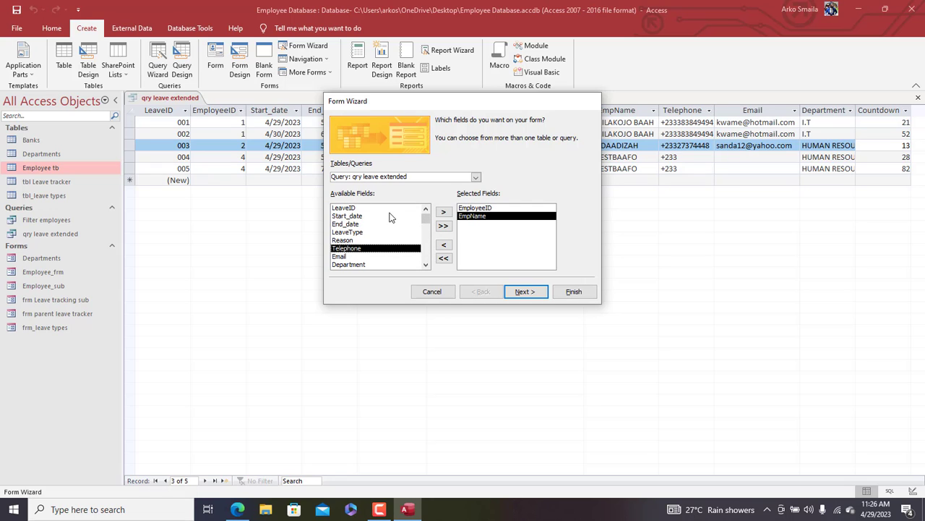
click(360, 233)
double_click(357, 234)
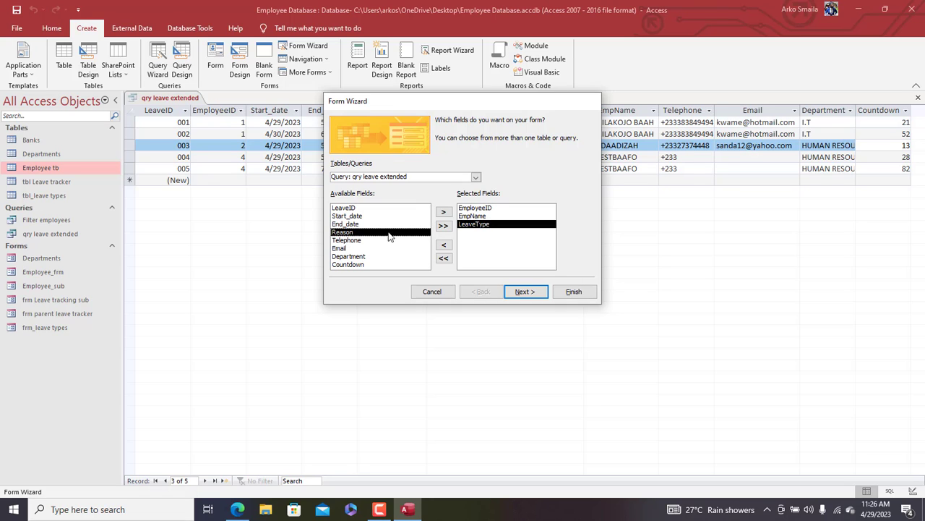
double_click(352, 265)
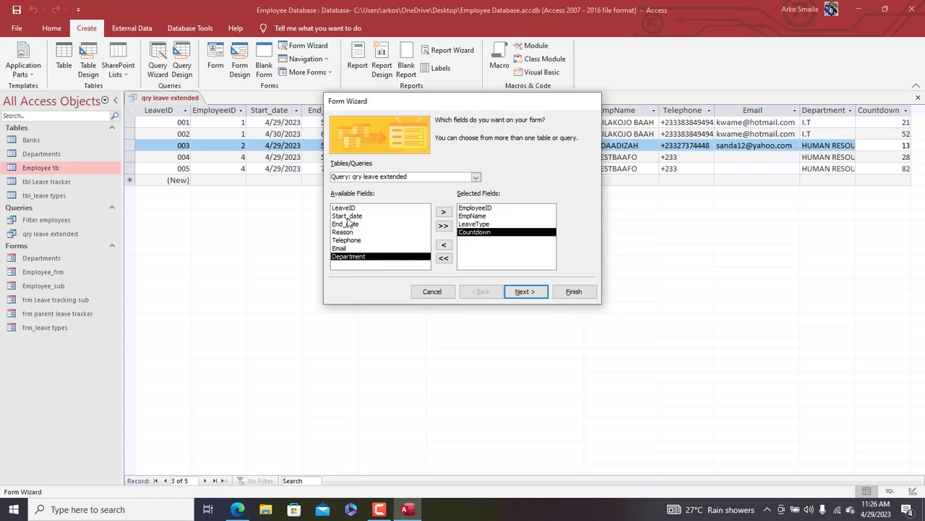
click(444, 245)
click(444, 245)
Step: Add the Start_date, End_date, LeaveType and Countdown fields to the form, in that order
double_click(361, 216)
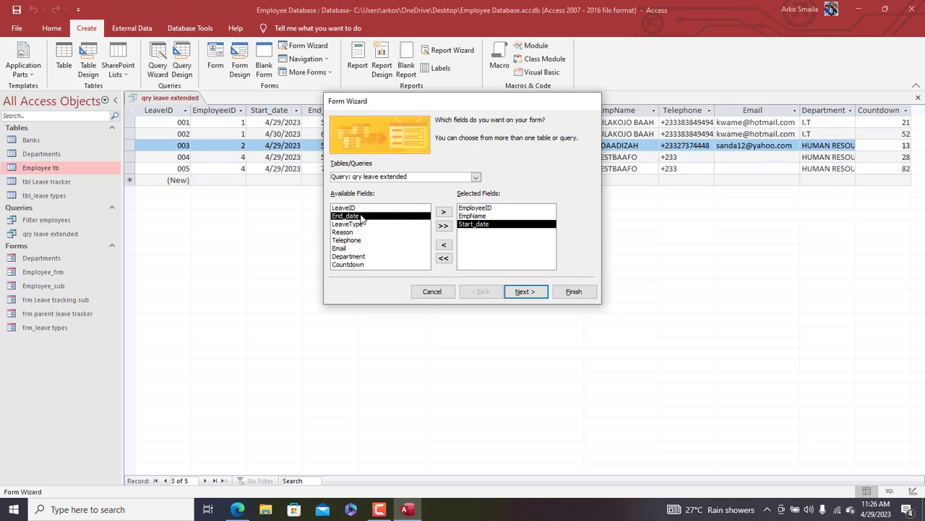
double_click(361, 217)
double_click(361, 216)
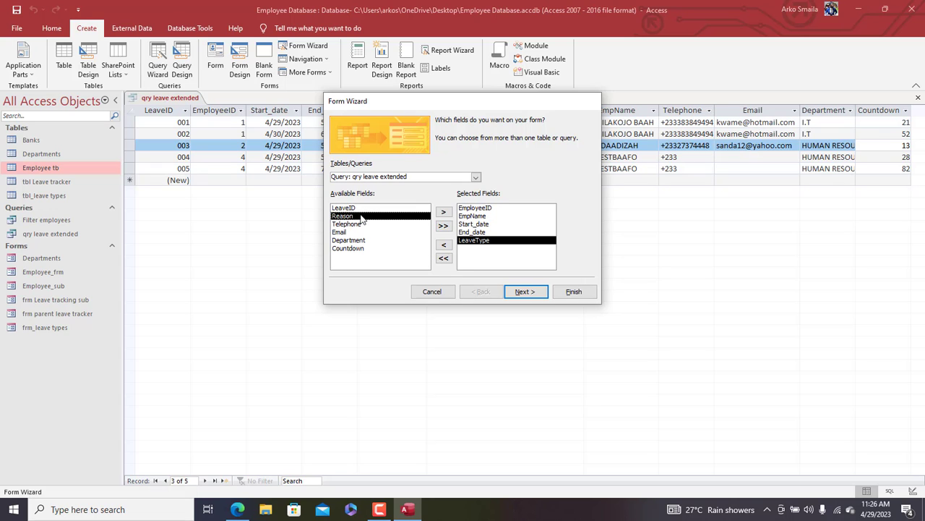
double_click(361, 249)
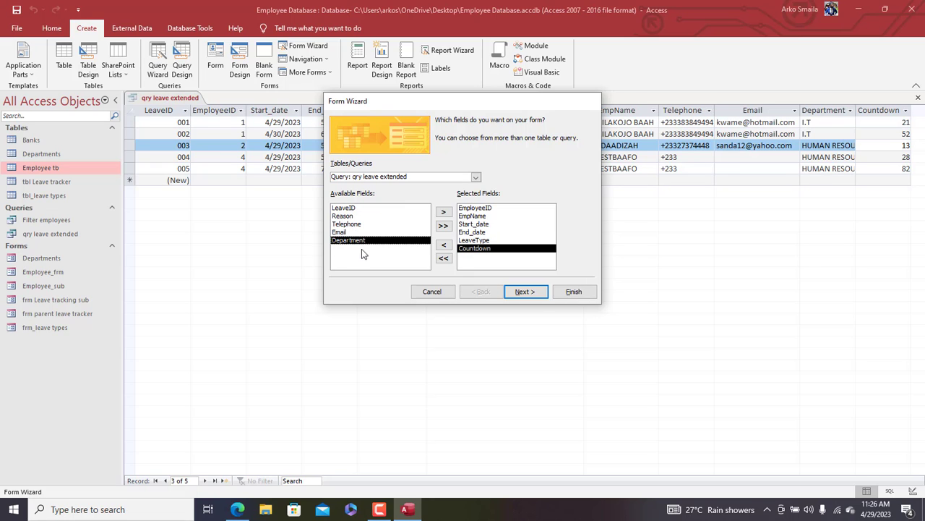
Step: Give the form a Datasheet layout, title it frm leave summary and finish the wizard to open it
click(538, 293)
click(495, 181)
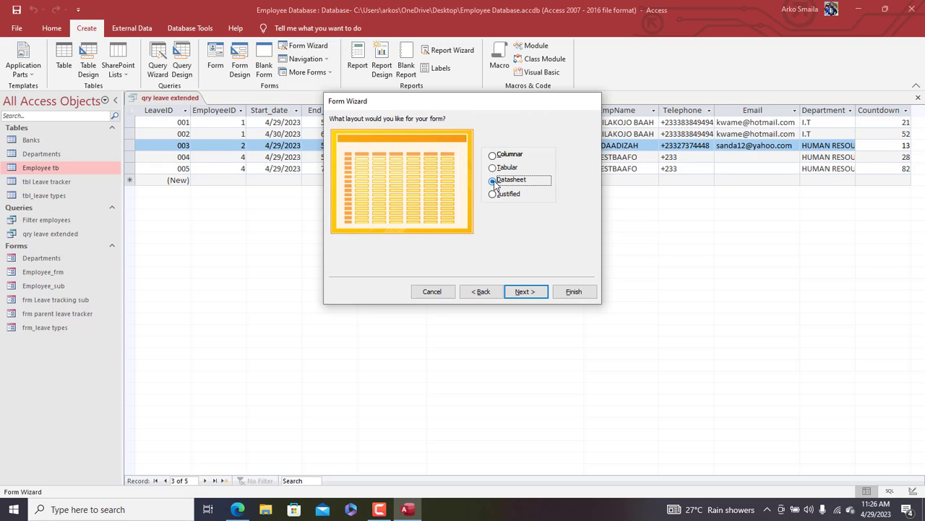
click(525, 291)
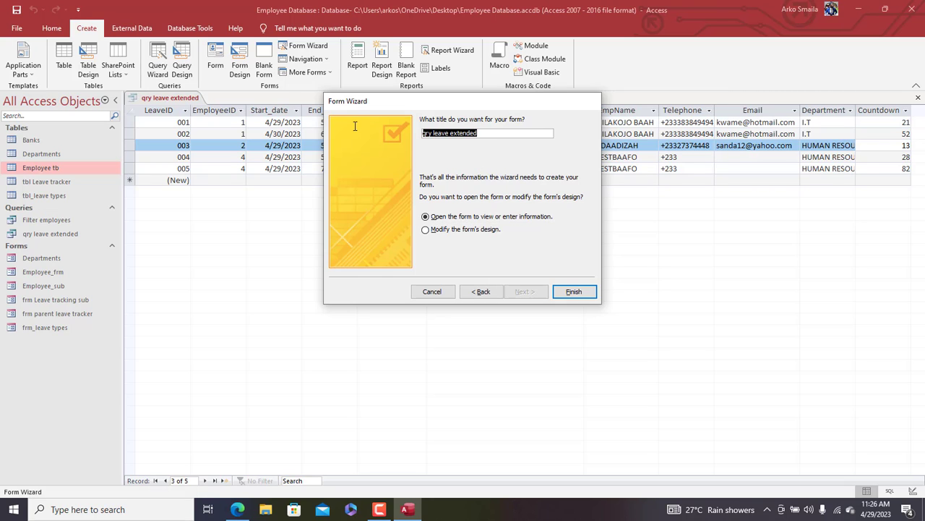
text(leave summary)
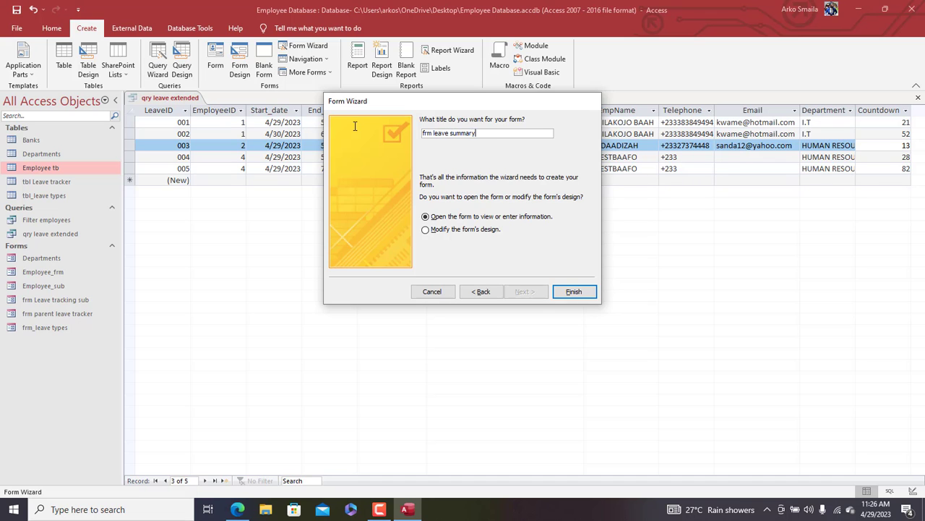
key(Return)
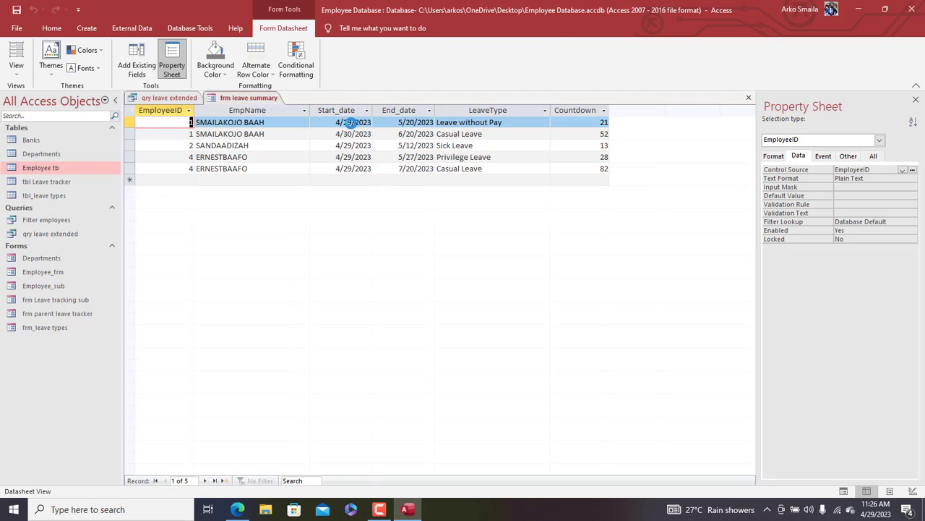
Step: Set both the background color and the alternate row color of the form's datasheet to white
click(229, 74)
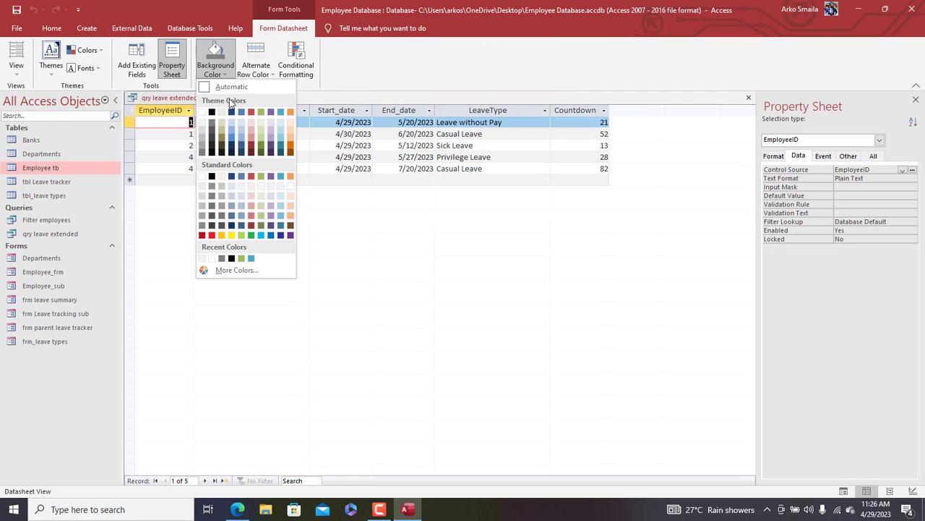
click(203, 111)
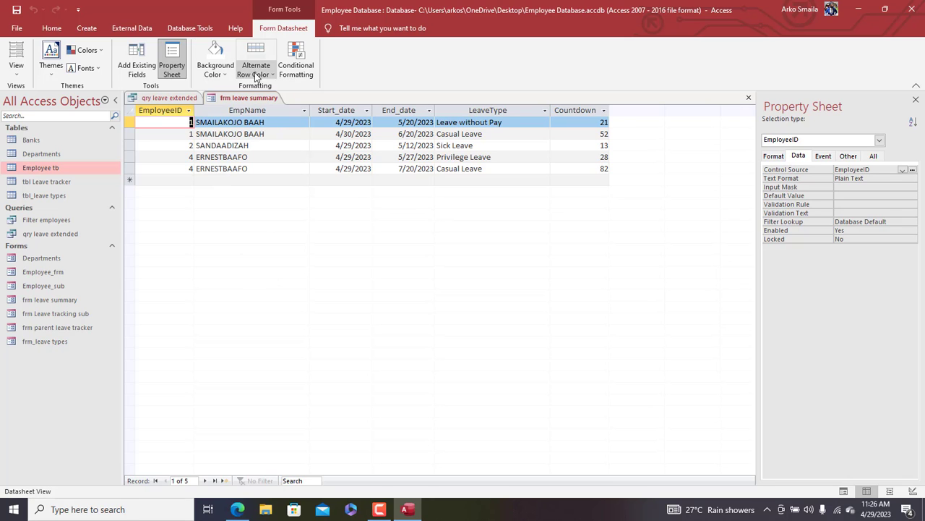
click(273, 78)
click(243, 110)
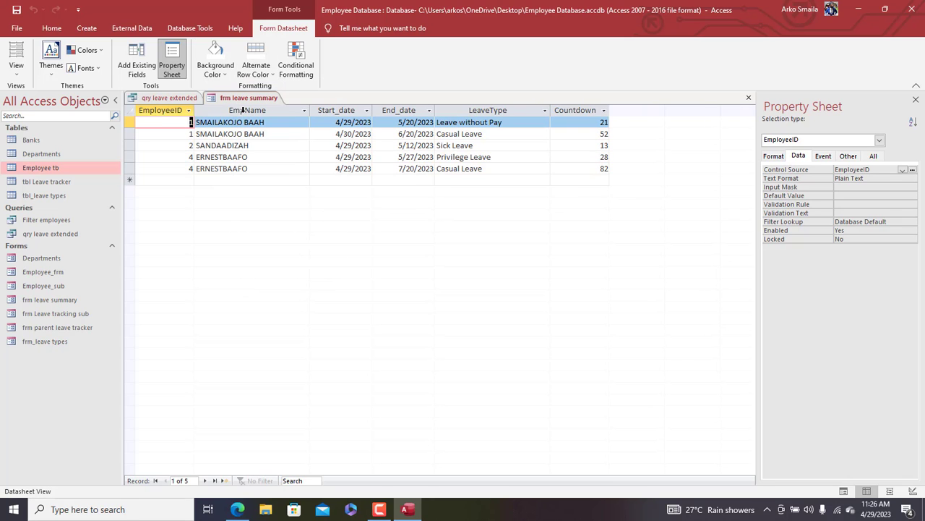
Step: Increase the row height of the leave summary datasheet and set the font size of all its cells to 14
drag(130, 128, 130, 134)
click(210, 144)
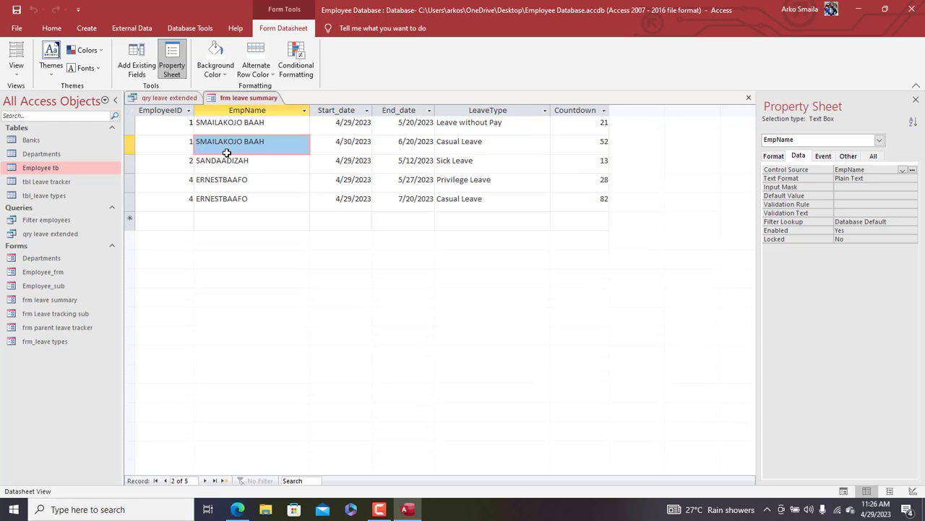
key(ctrl+a)
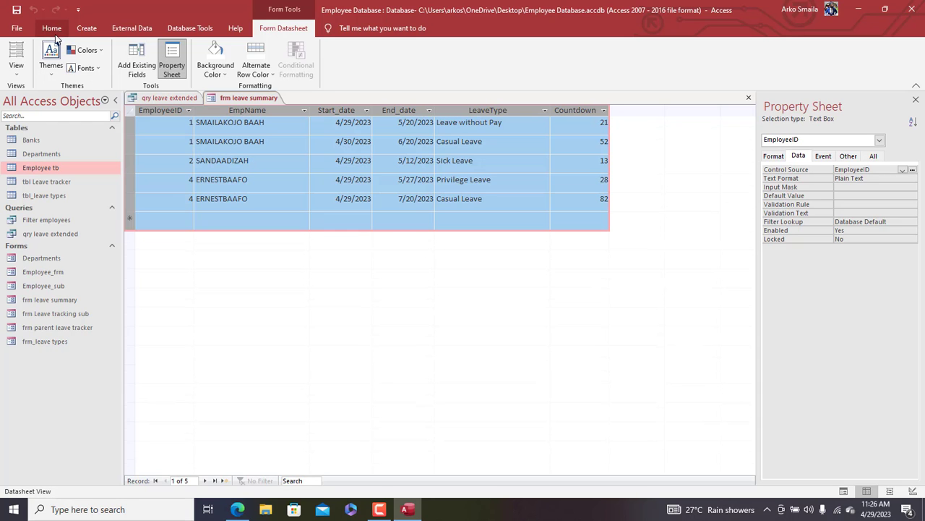
click(51, 27)
click(580, 50)
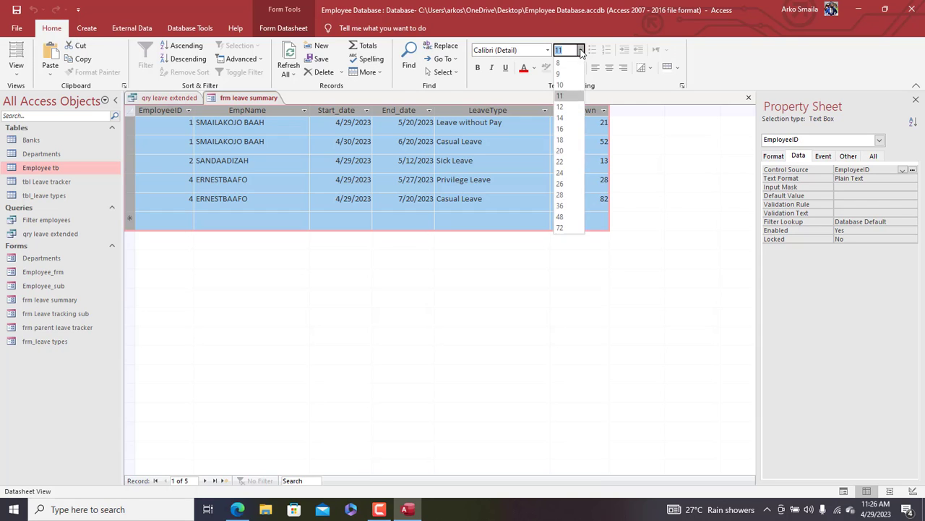
click(567, 110)
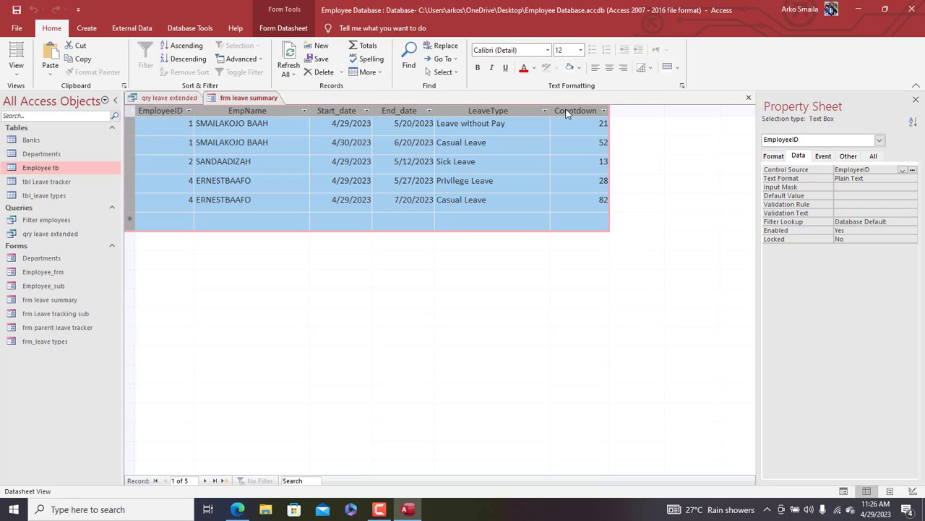
click(580, 50)
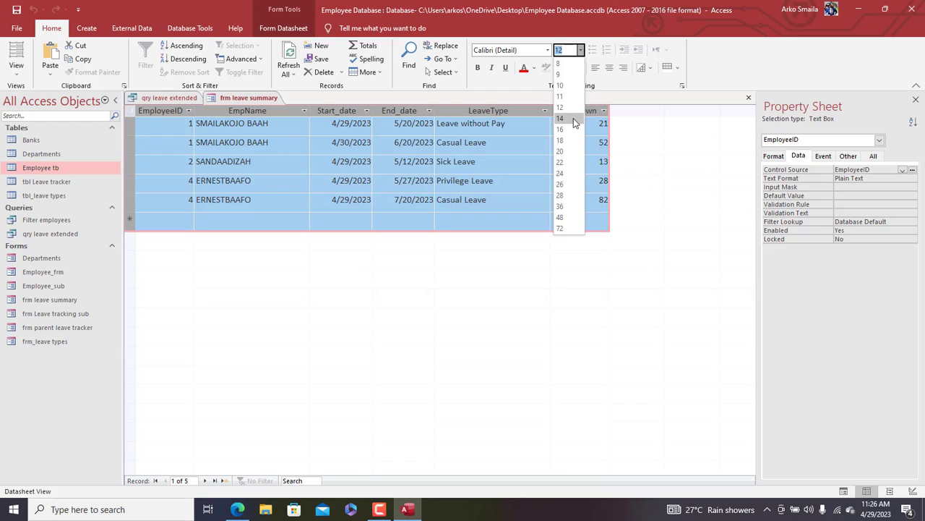
click(571, 118)
click(383, 149)
click(356, 169)
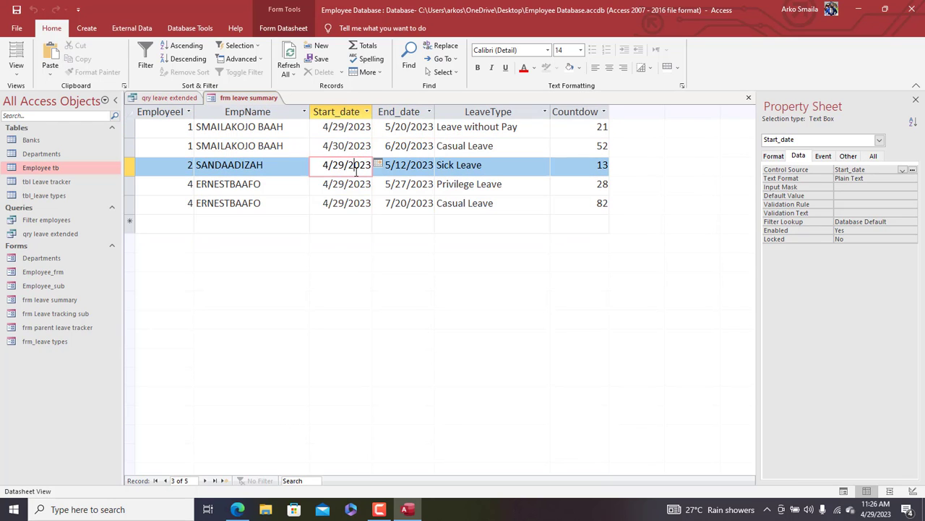
Step: Fit the widths of the Countdown and EmployeeID columns to their contents
double_click(610, 112)
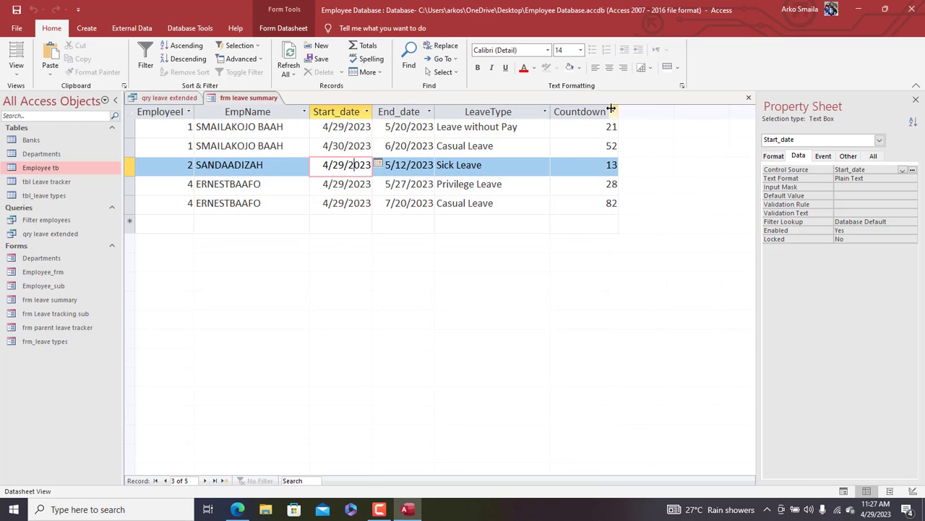
click(288, 142)
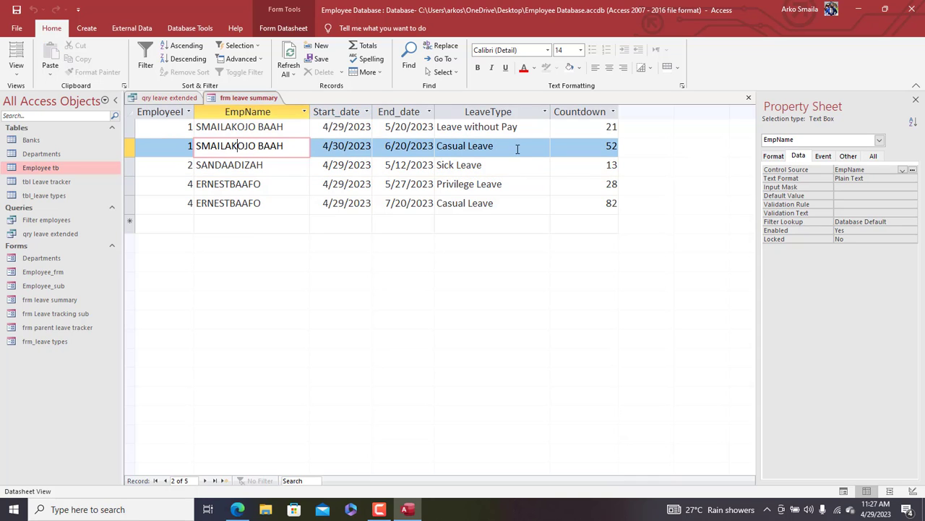
click(246, 128)
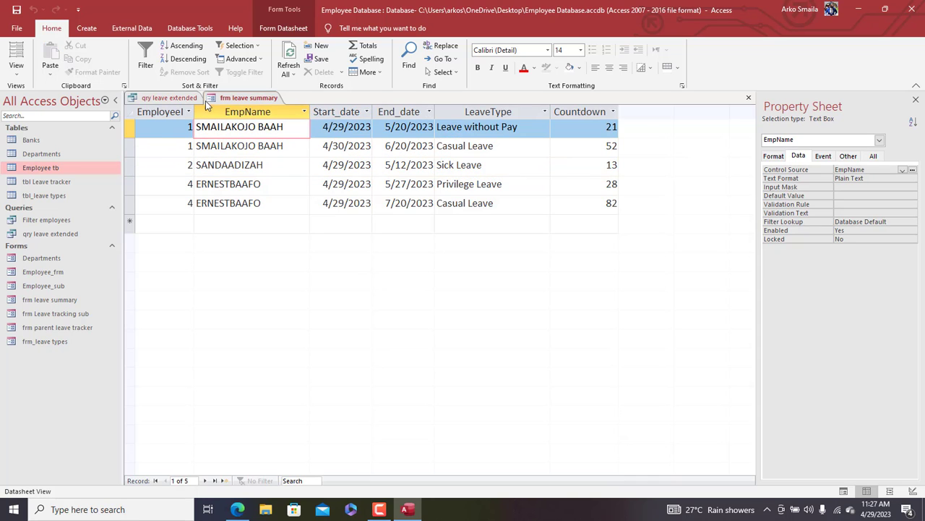
double_click(197, 111)
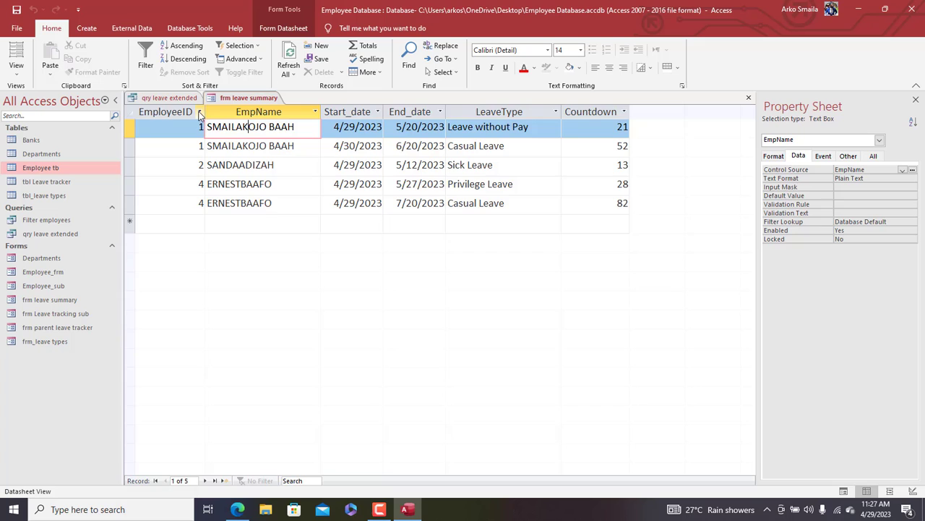
Step: Center the values in the EmployeeID column of the leave summary datasheet
click(179, 114)
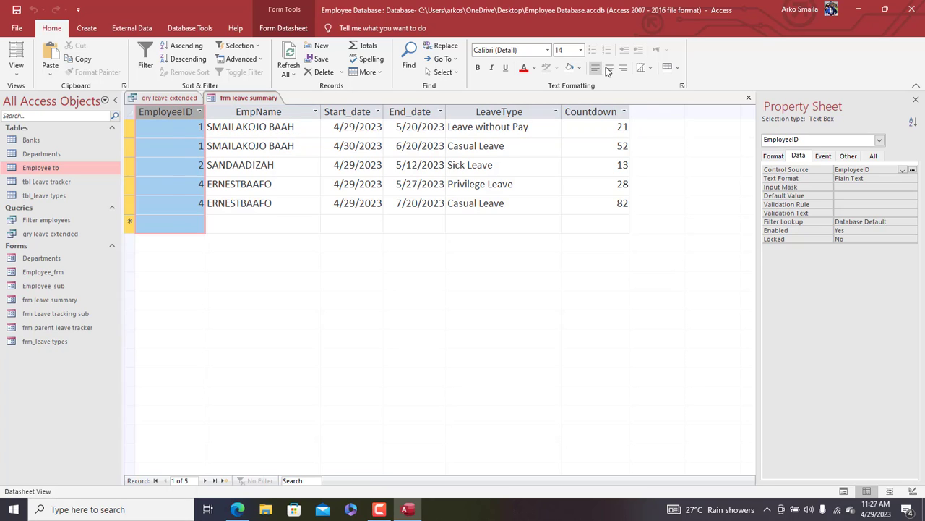
click(610, 67)
click(311, 149)
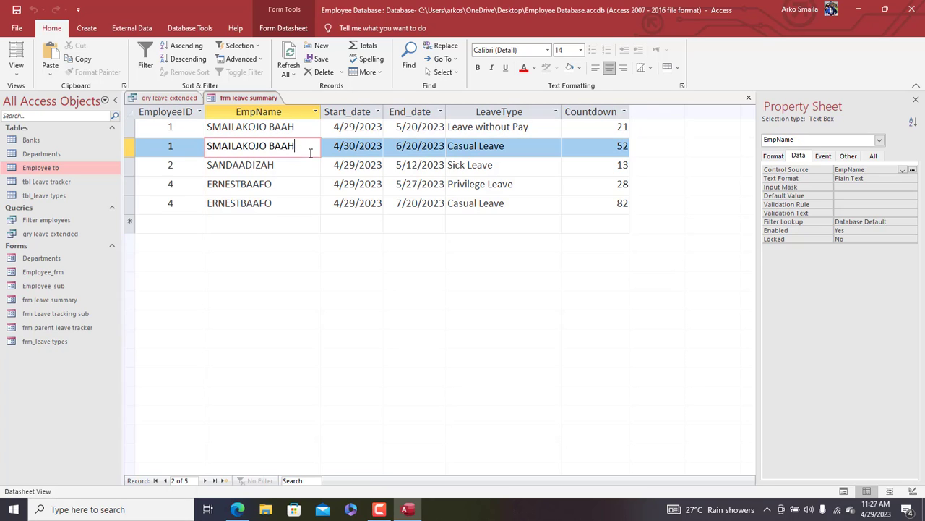
click(418, 128)
click(582, 127)
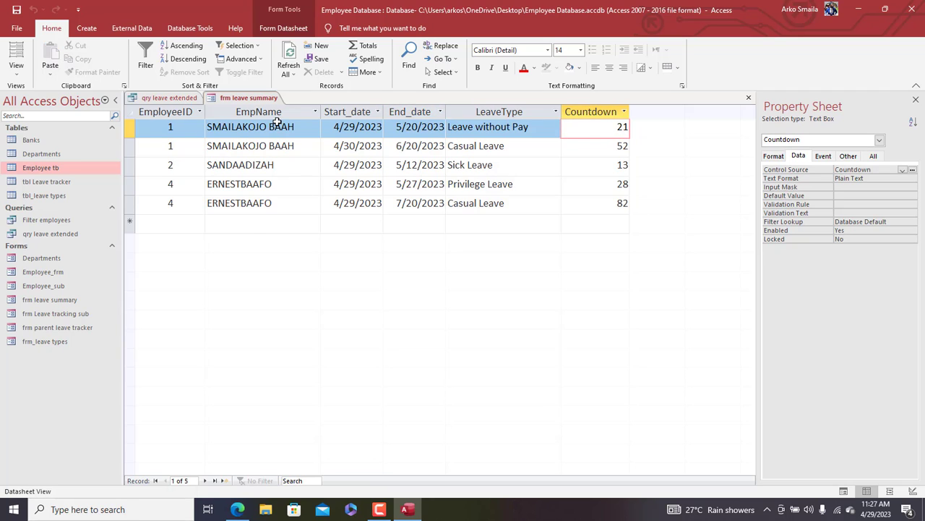
Step: Add a totals row to the leave summary datasheet and set it to Count for the EmpName column
click(232, 98)
click(368, 46)
click(218, 244)
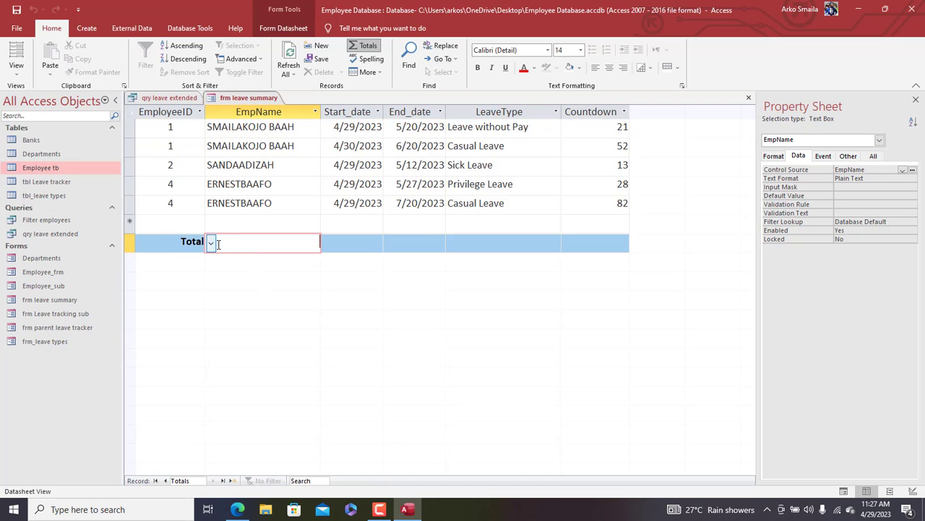
click(211, 243)
click(218, 274)
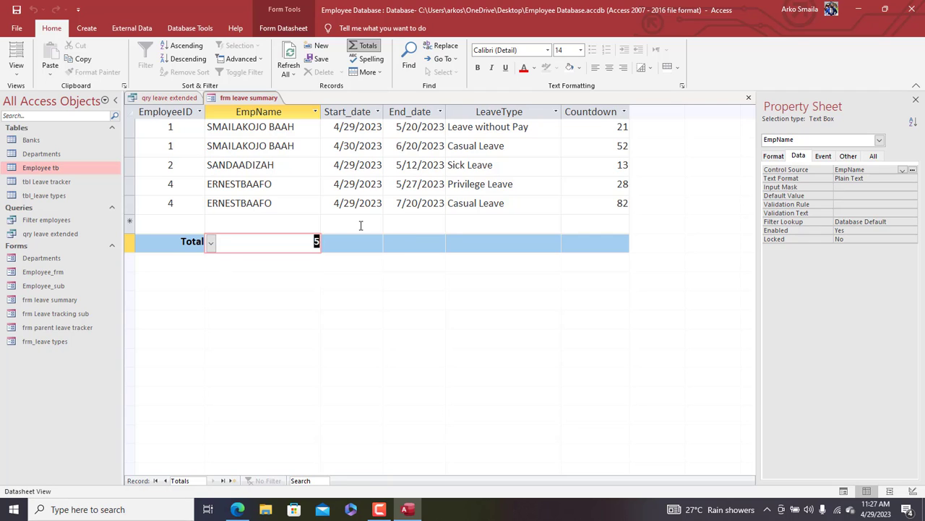
click(361, 225)
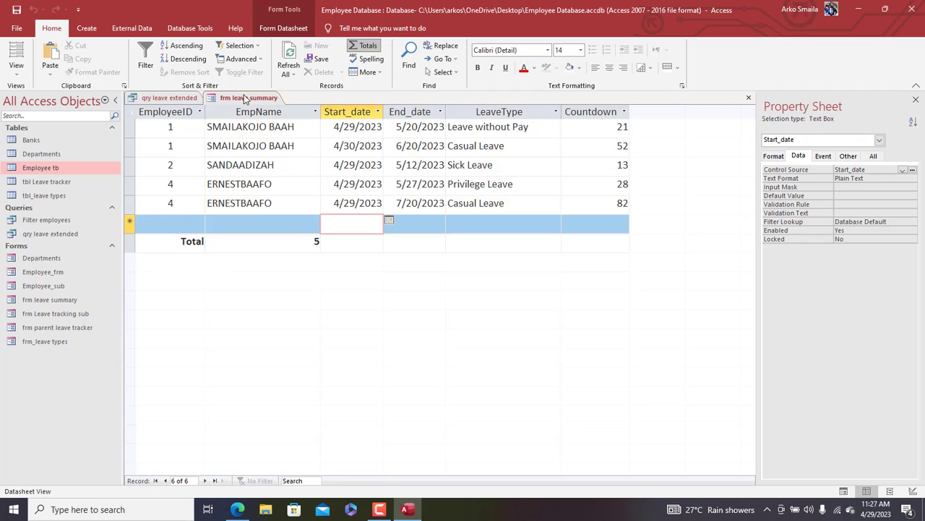
click(607, 126)
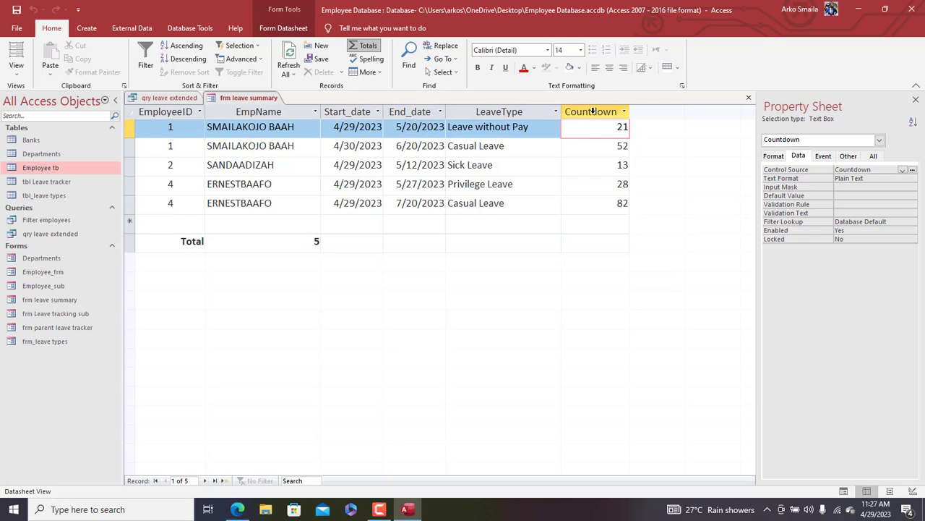
Step: Add a conditional formatting rule to the Countdown column giving values greater than 0 a green fill and white text
click(592, 111)
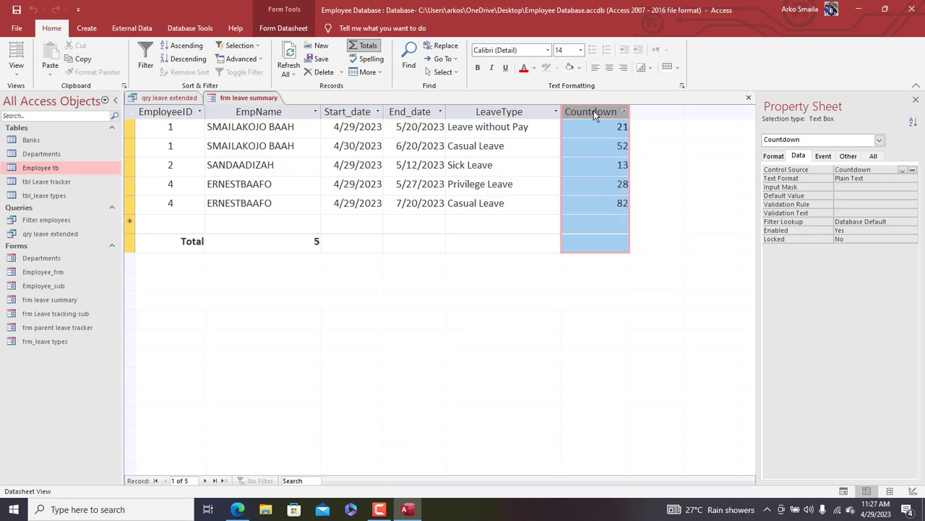
right_click(593, 111)
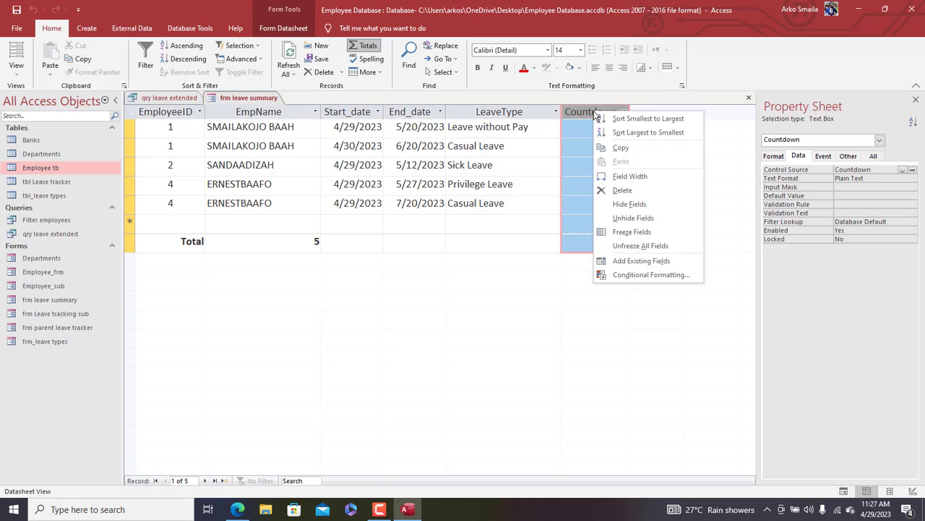
click(642, 276)
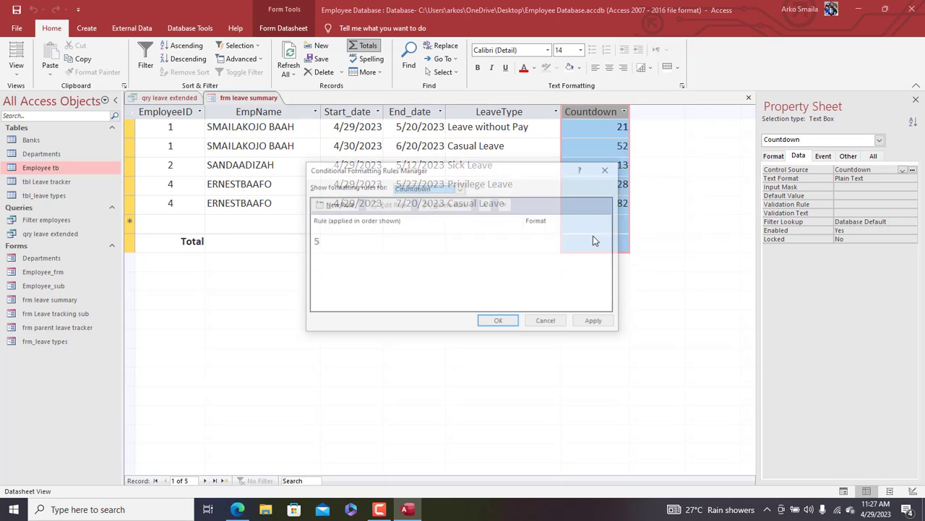
click(353, 208)
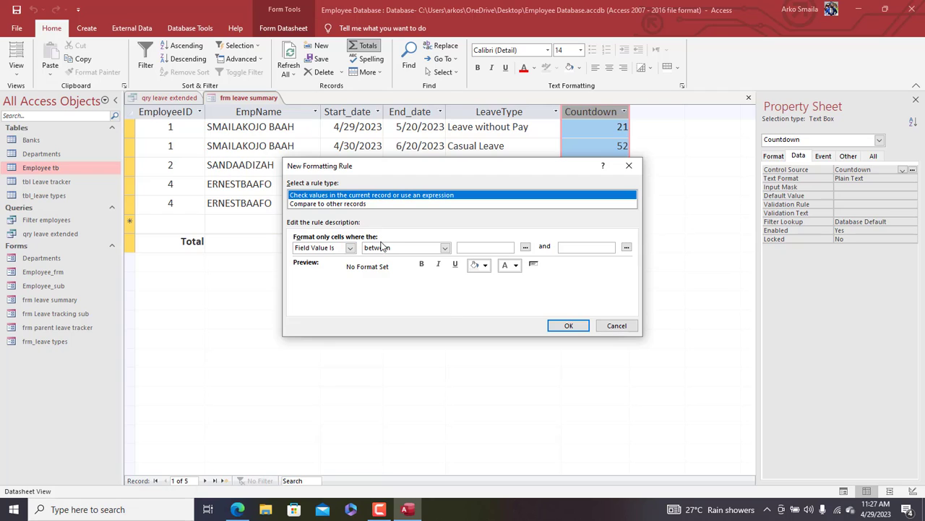
click(381, 248)
click(390, 290)
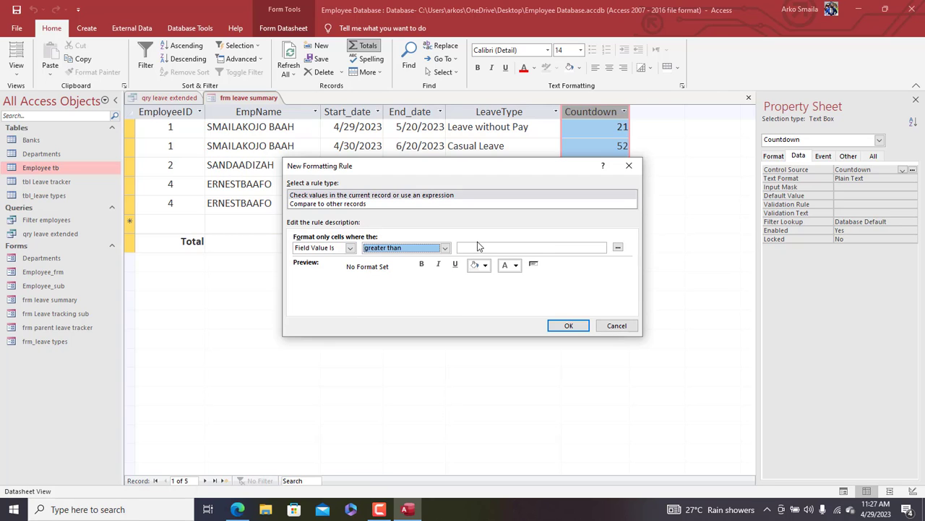
click(478, 248)
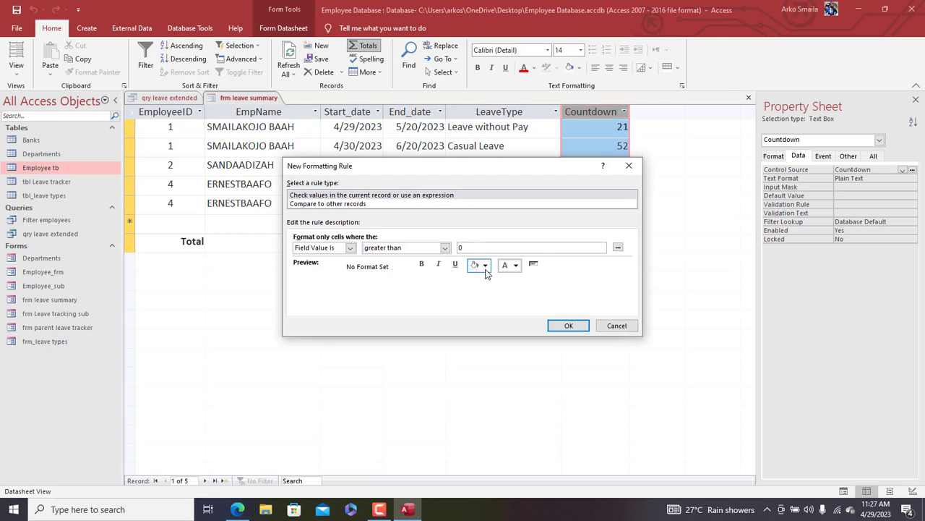
click(485, 265)
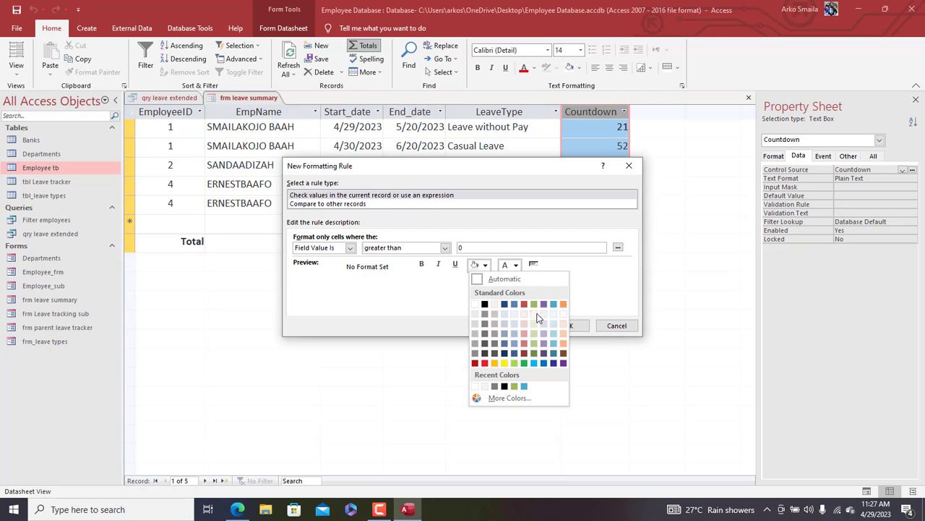
click(526, 363)
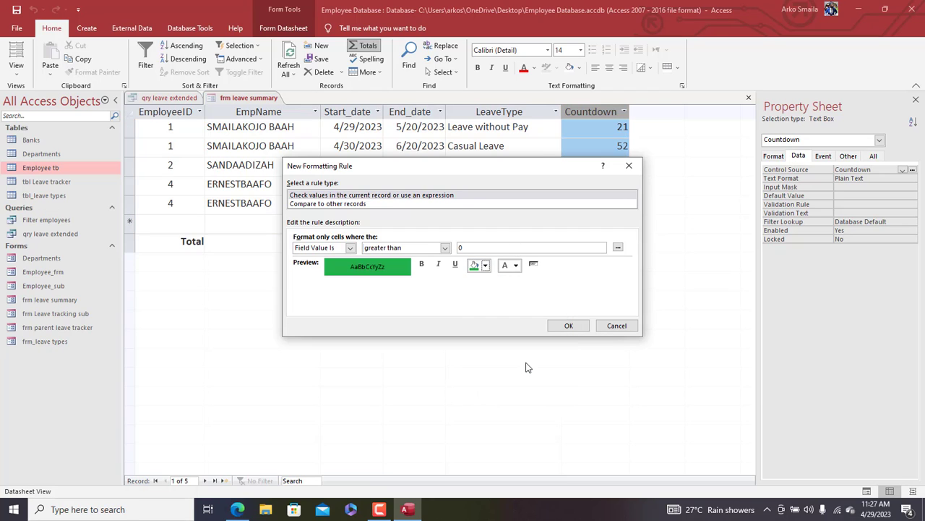
click(516, 265)
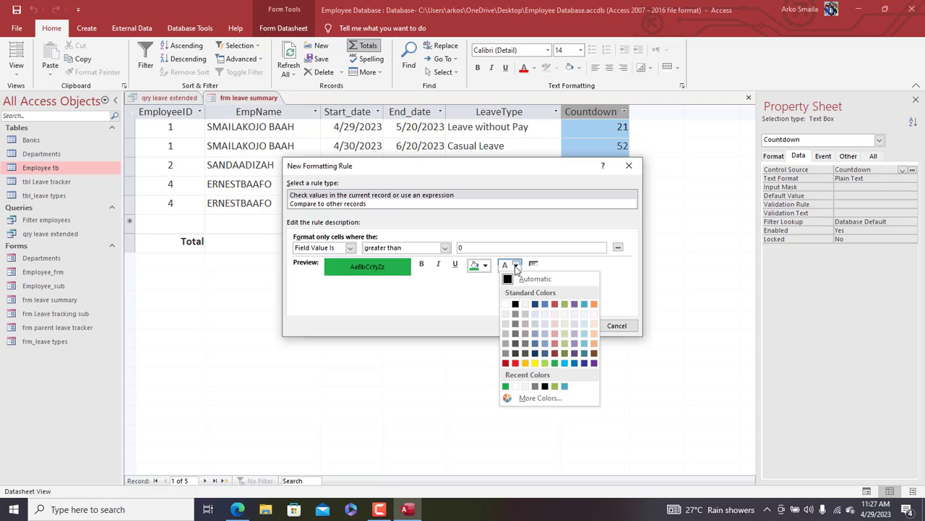
click(505, 304)
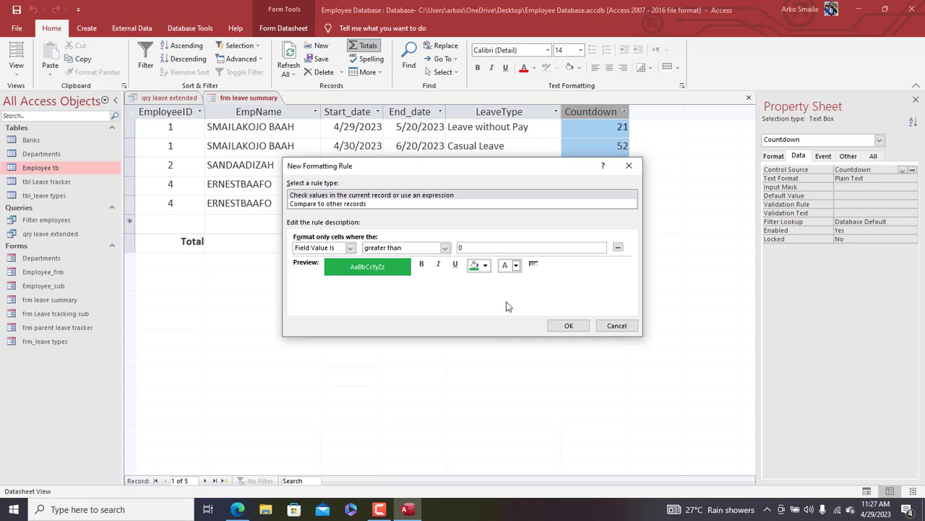
click(567, 326)
Step: Add a second Countdown formatting rule giving values equal to 0 a dark red fill and white text
click(333, 204)
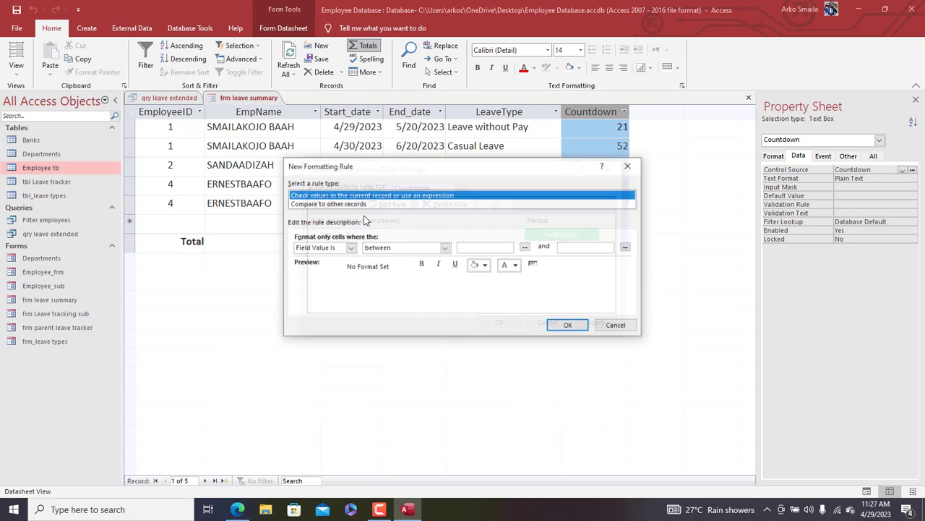
click(409, 249)
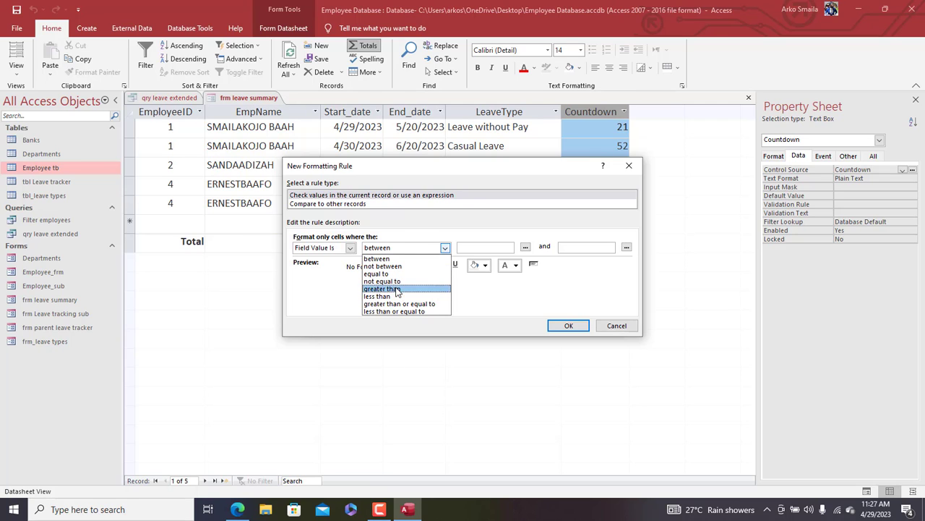
click(377, 273)
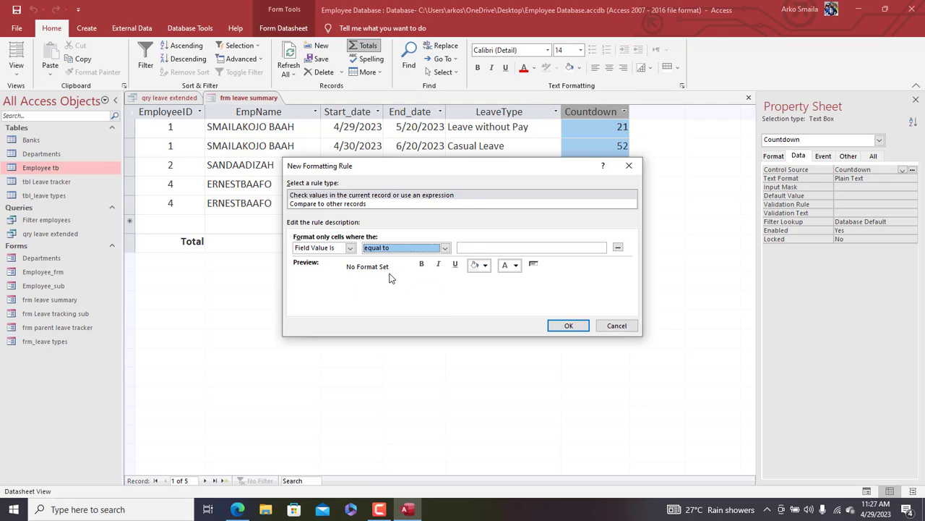
click(477, 248)
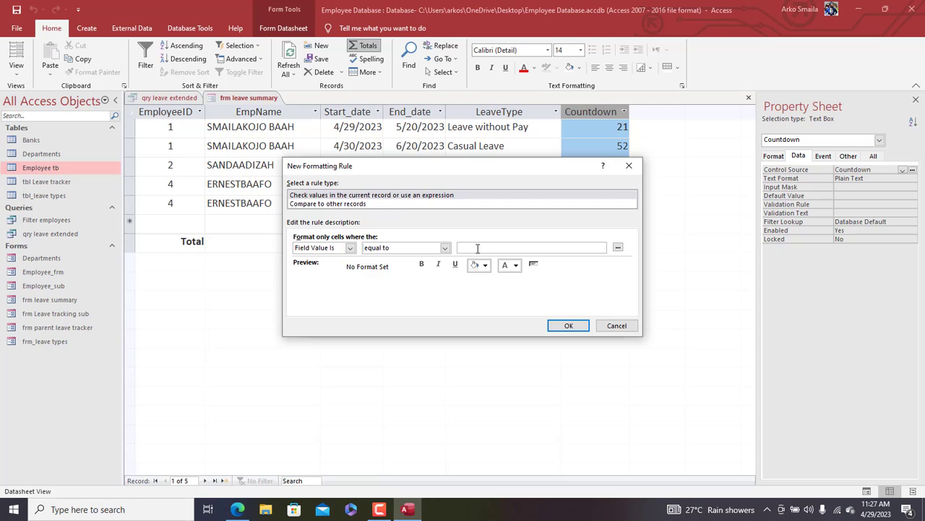
click(487, 265)
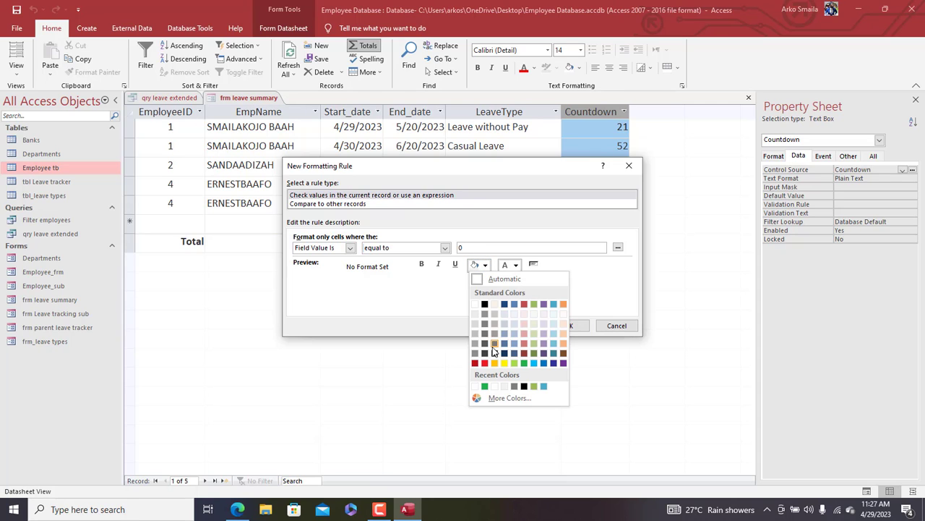
click(477, 366)
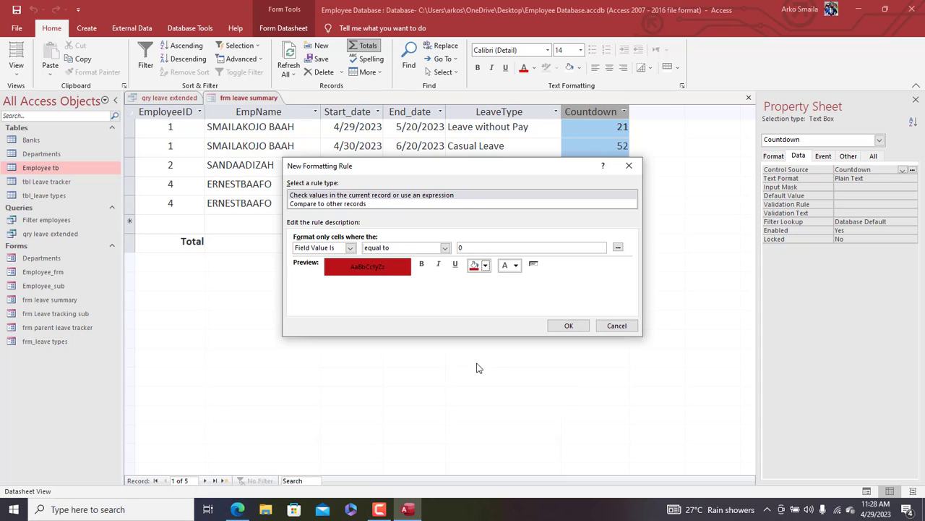
click(515, 265)
click(507, 306)
click(565, 324)
Step: Add a third Countdown rule giving values less than 0 an orange fill, and apply all the formatting rules
click(329, 205)
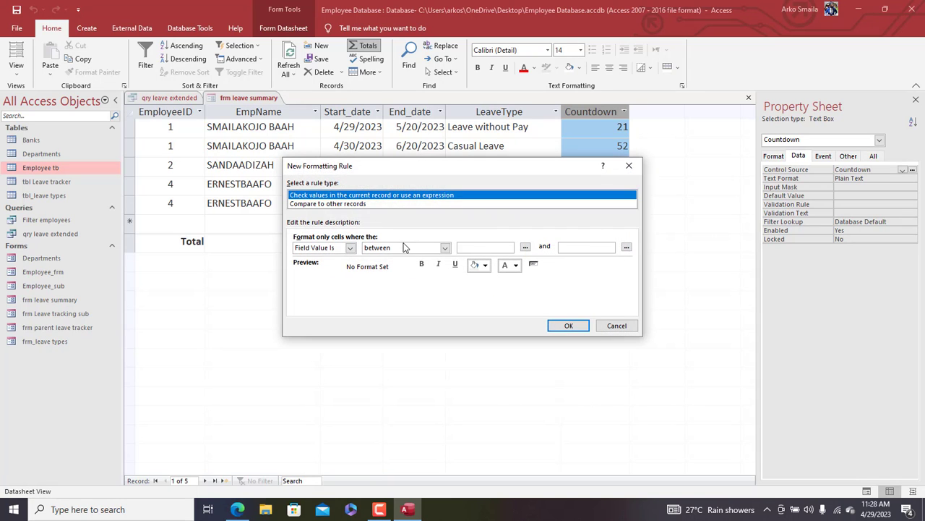
click(405, 248)
click(391, 296)
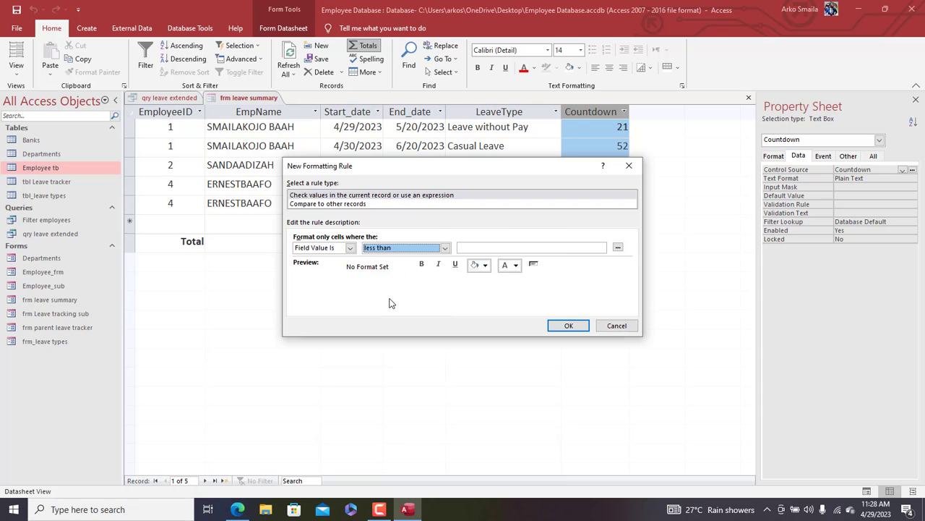
click(492, 248)
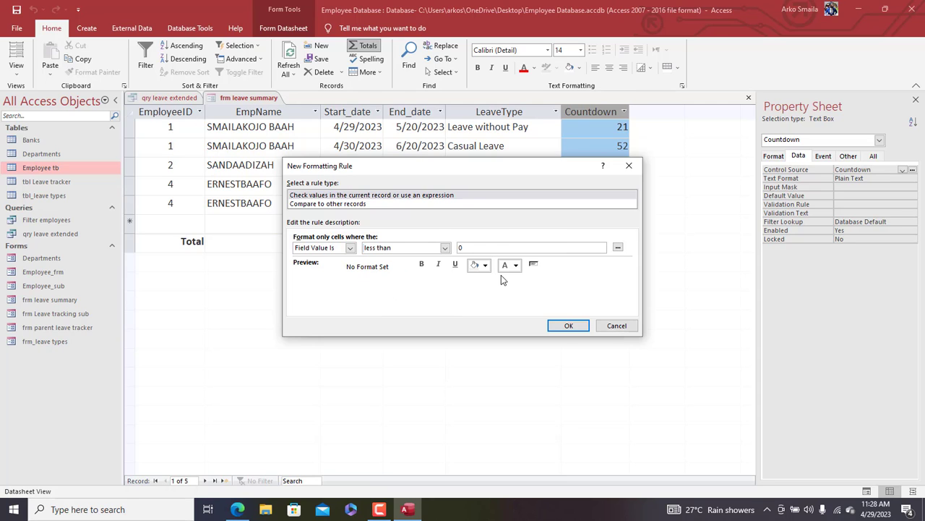
click(485, 264)
click(496, 365)
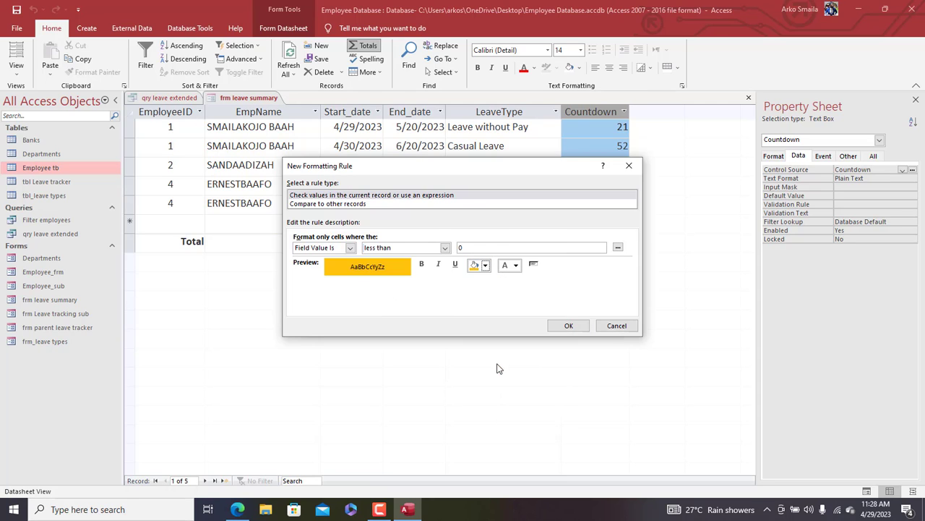
click(569, 325)
click(584, 324)
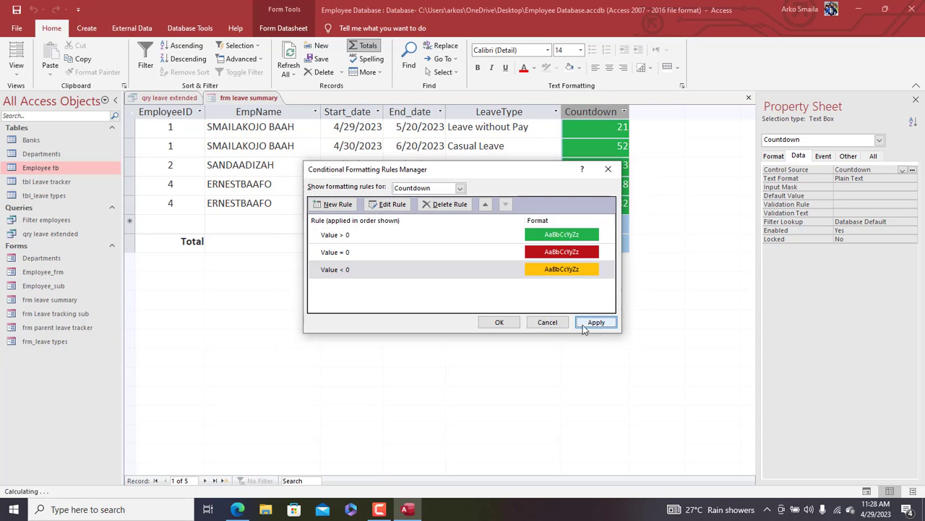
click(499, 323)
Step: Widen the Countdown column slightly
click(606, 181)
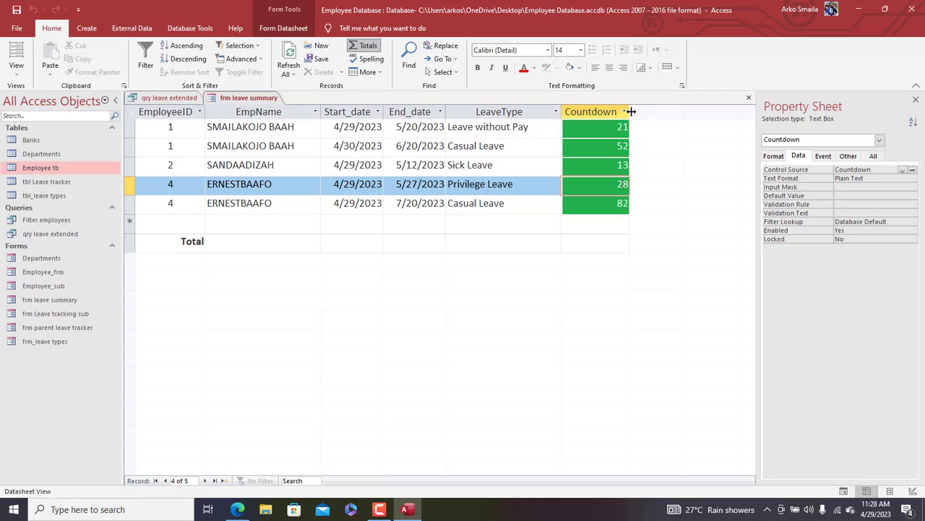
drag(631, 111, 633, 112)
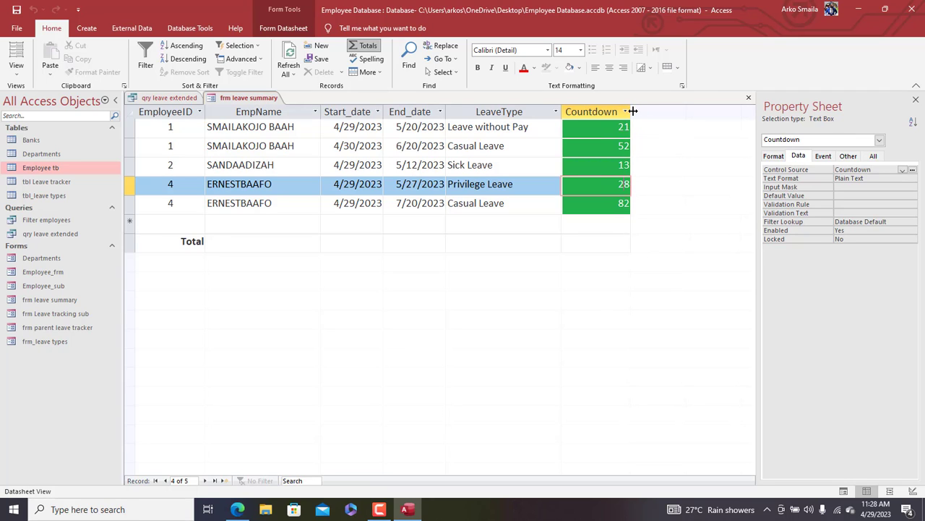
click(599, 165)
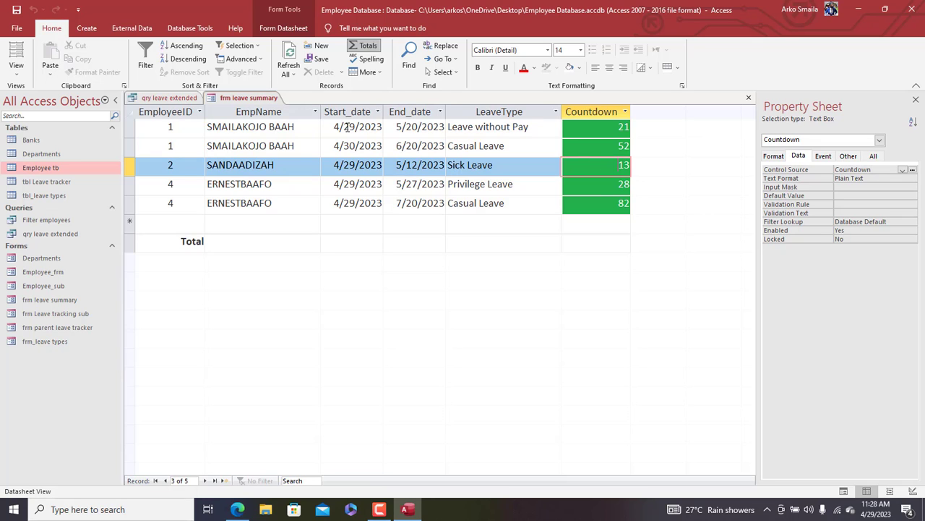
Step: Close all open objects and open the form frm parent leave tracker in Design View
right_click(250, 99)
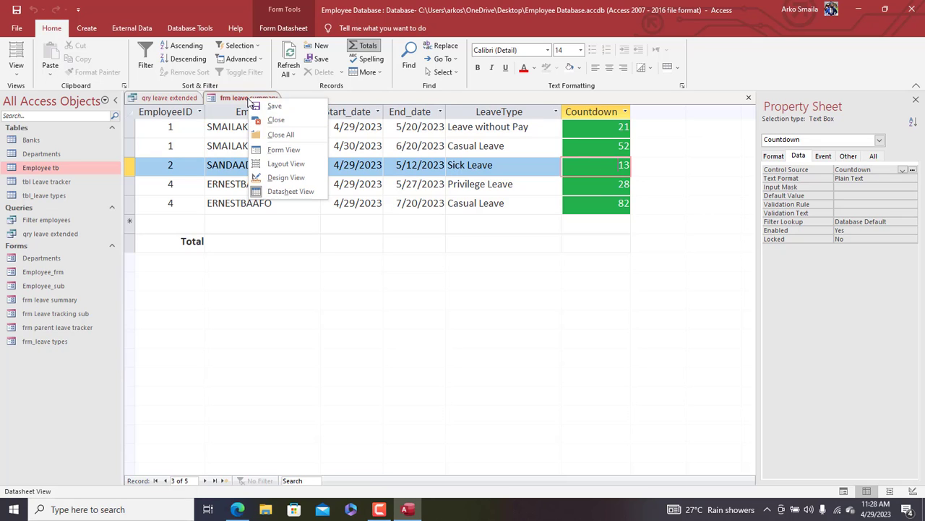
click(278, 135)
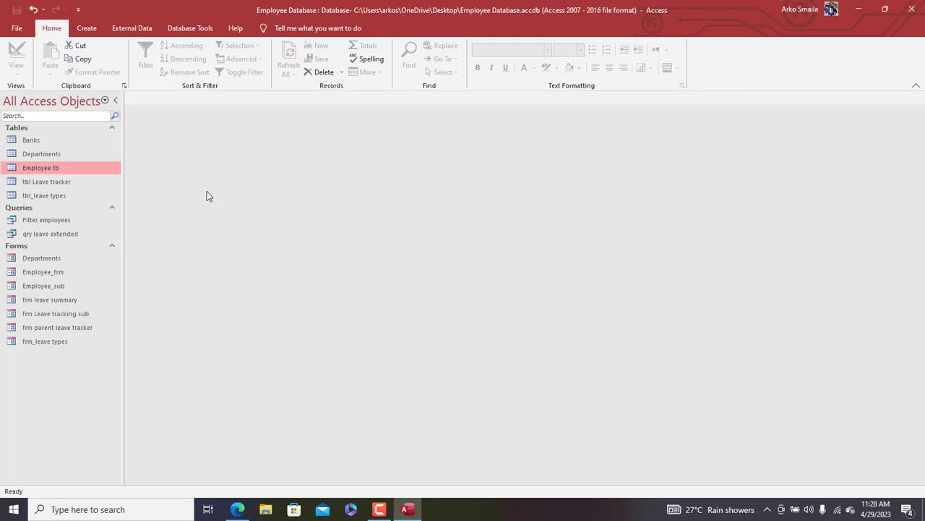
click(52, 304)
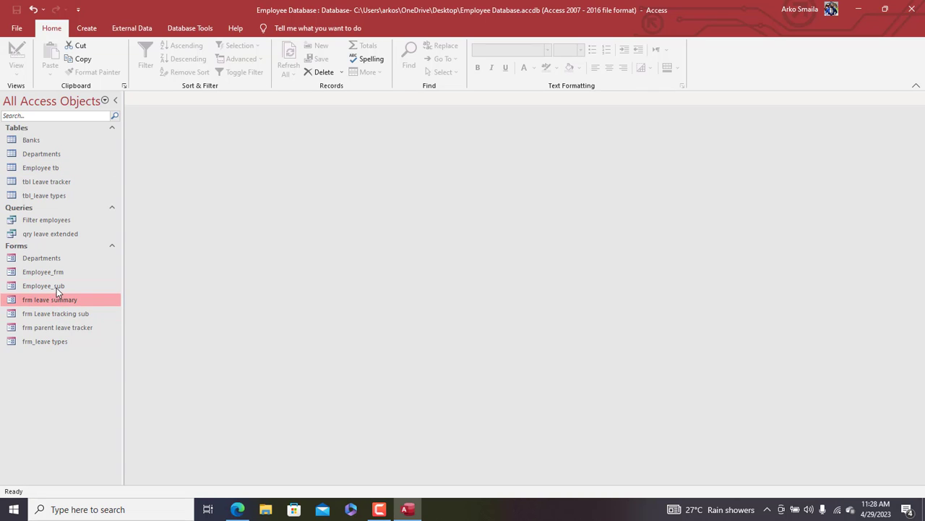
double_click(72, 329)
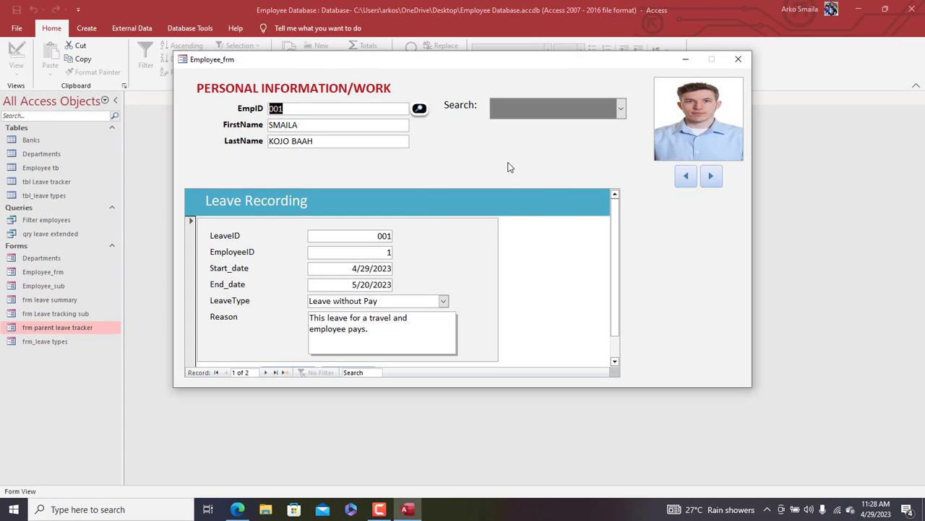
right_click(506, 166)
click(535, 192)
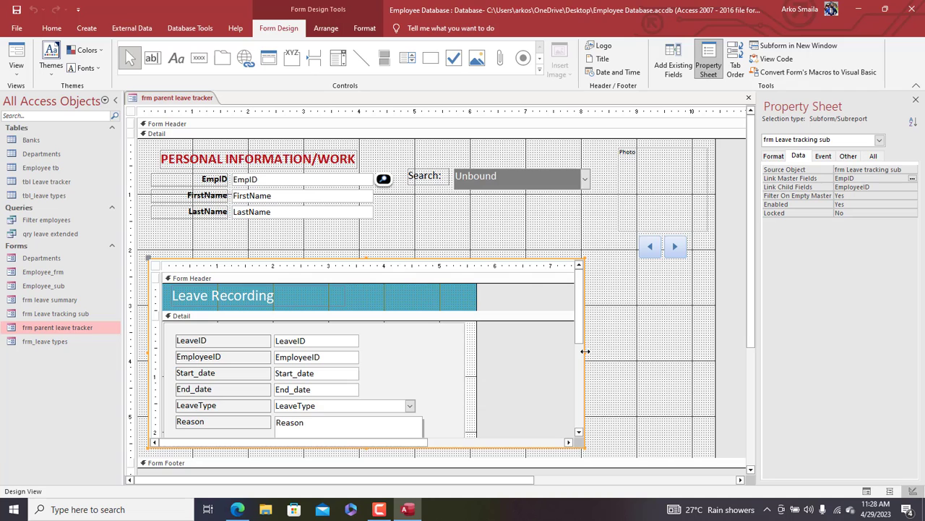
Step: Narrow the Leave Recording subform to about 6 inches wide and nudge it slightly left and down in the Detail section
drag(585, 351, 478, 347)
click(613, 319)
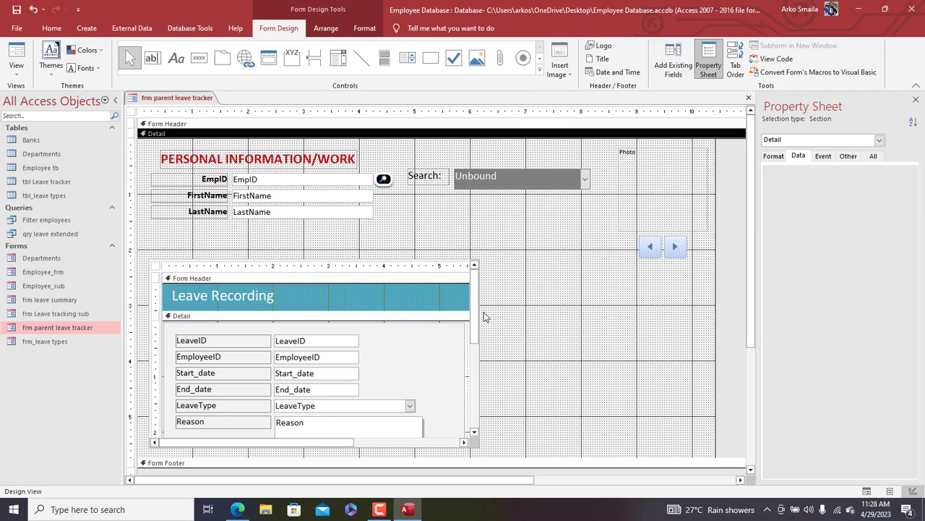
click(322, 336)
key(Down)
key(Down)
key(Left)
key(Left)
key(Down)
key(Down)
key(Down)
key(Down)
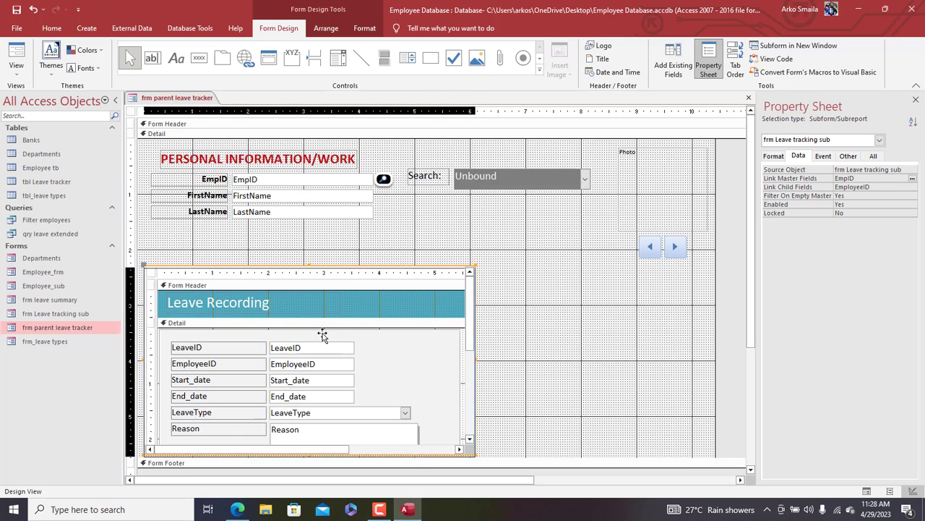
key(Up)
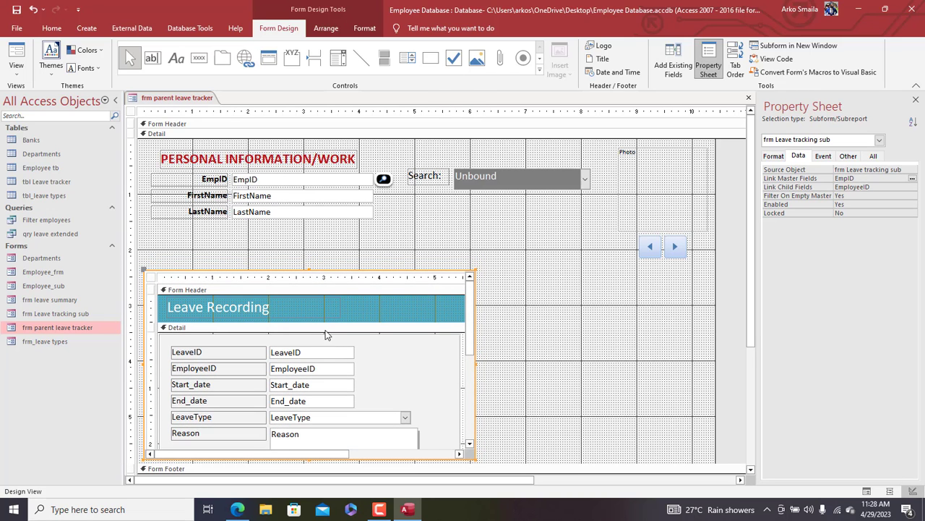
click(535, 315)
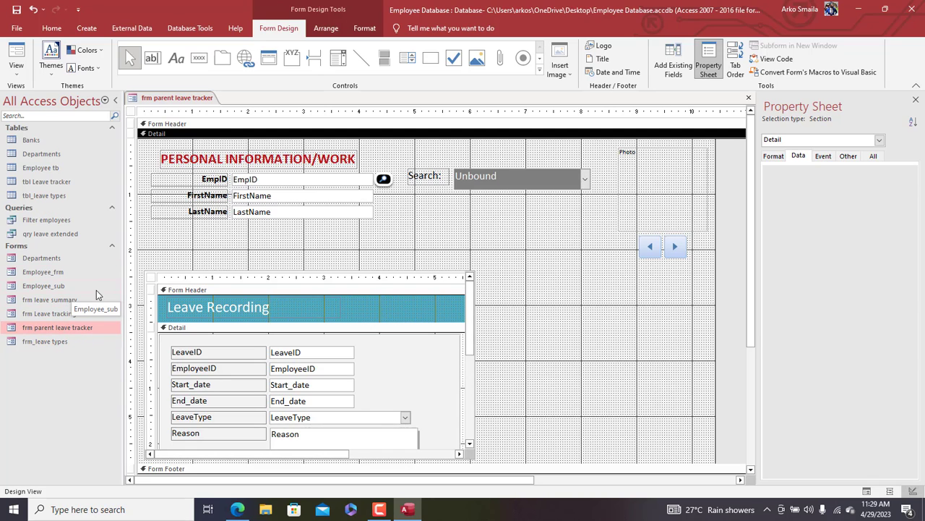
Step: Add the form frm leave summary as a subform beside the Leave Recording subform and delete its attached label
click(65, 301)
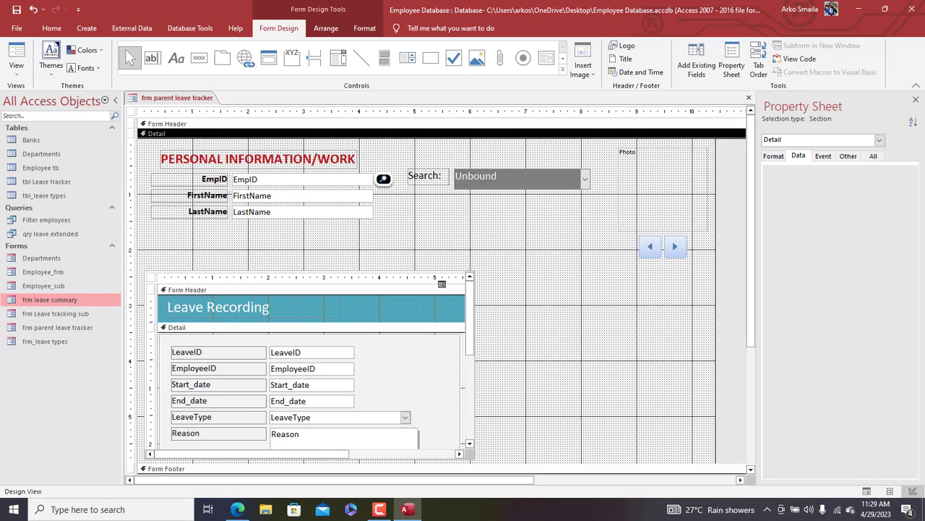
drag(440, 283, 523, 293)
click(553, 290)
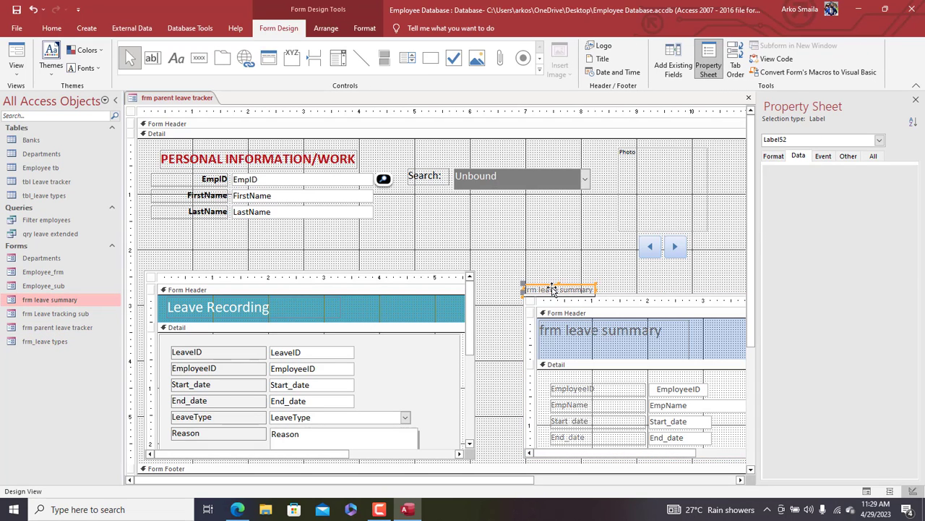
key(Delete)
click(553, 295)
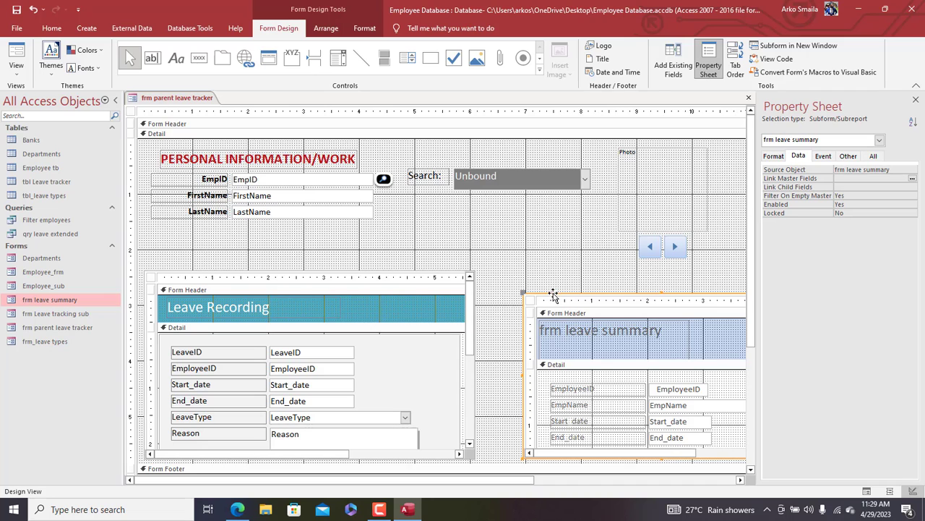
drag(553, 295, 512, 273)
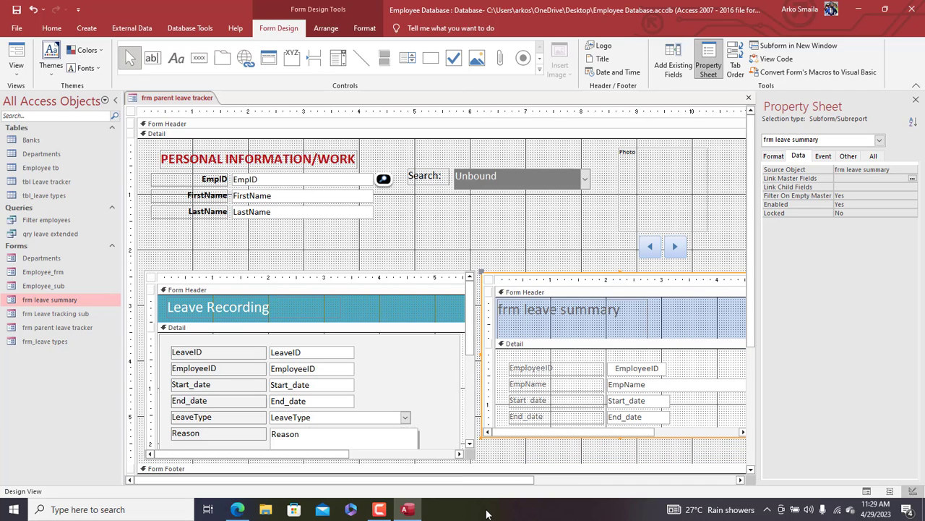
Step: Enlarge the frm leave summary subform to about 7 inches wide and 3.5 inches high
drag(467, 480, 569, 460)
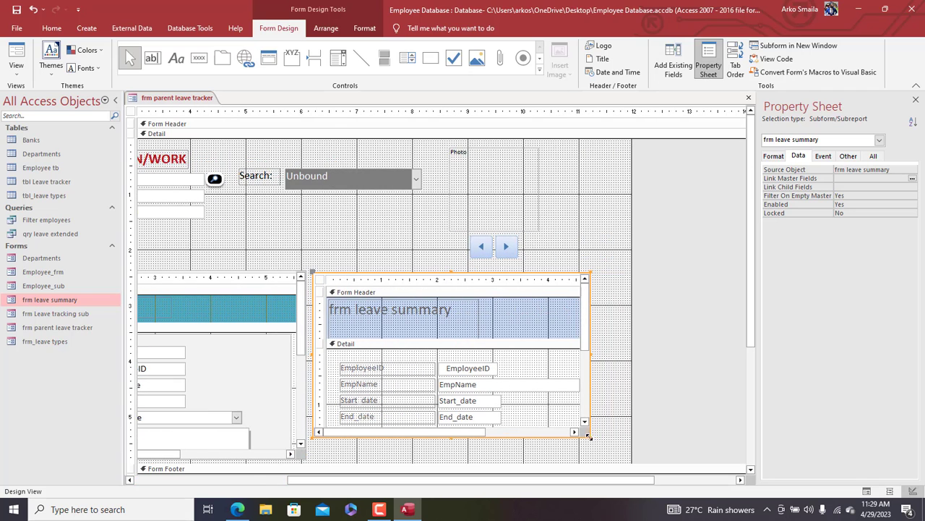
click(600, 442)
click(571, 423)
drag(595, 439, 687, 461)
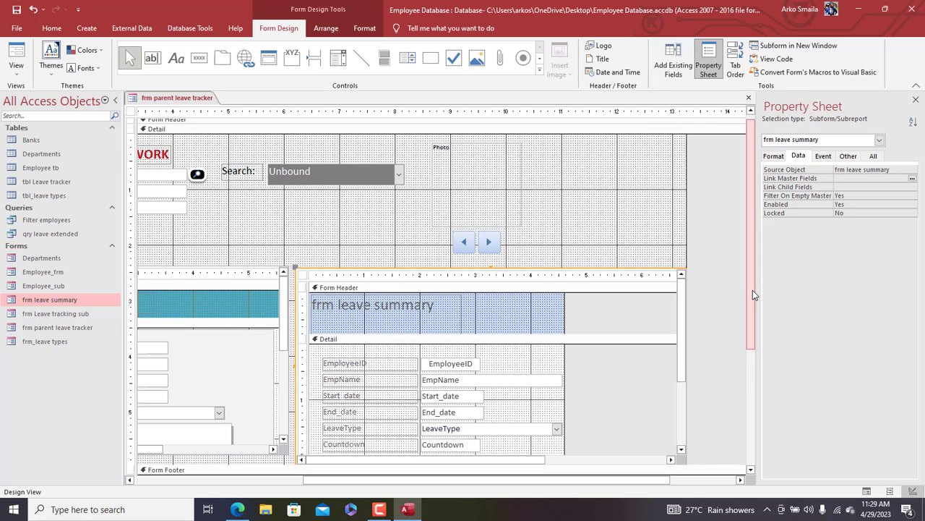
Step: Widen the form slightly and move the photo and record navigation buttons about 2.2 inches to the right
drag(752, 291, 752, 301)
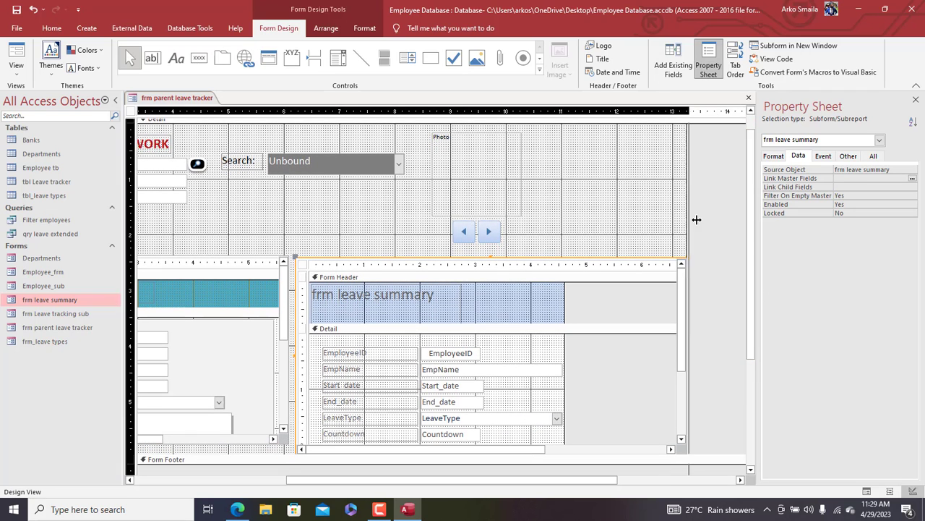
drag(586, 239, 579, 190)
Step: Widen the frm leave summary subform to about 7.17 inches and extend the Detail section slightly below it
click(531, 273)
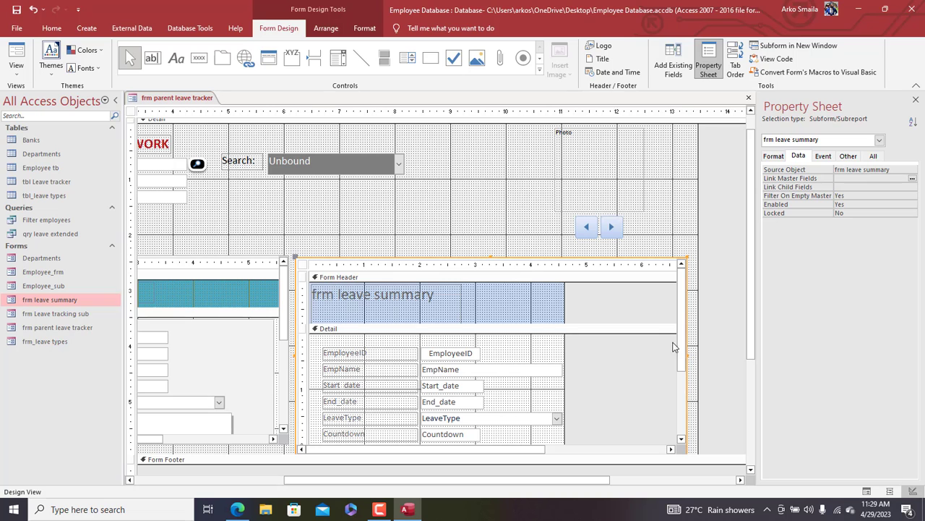
drag(688, 359, 696, 353)
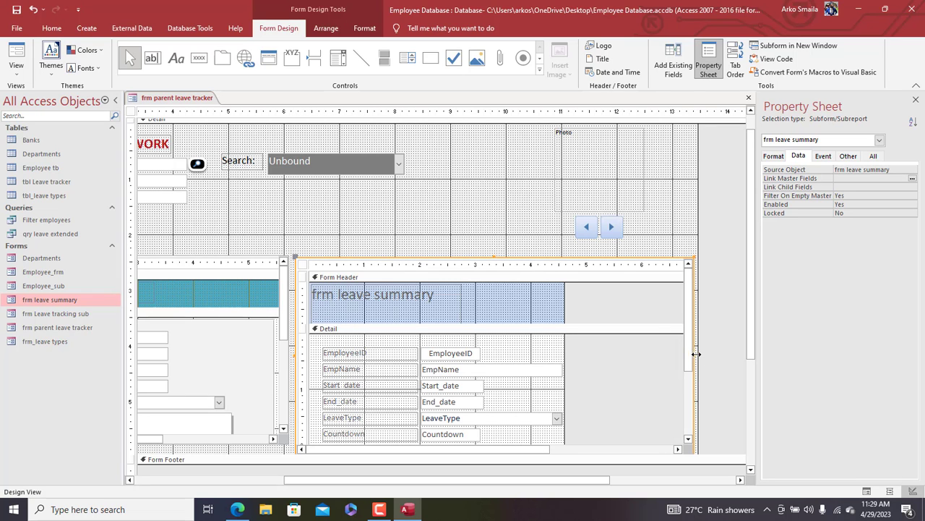
drag(750, 342, 753, 388)
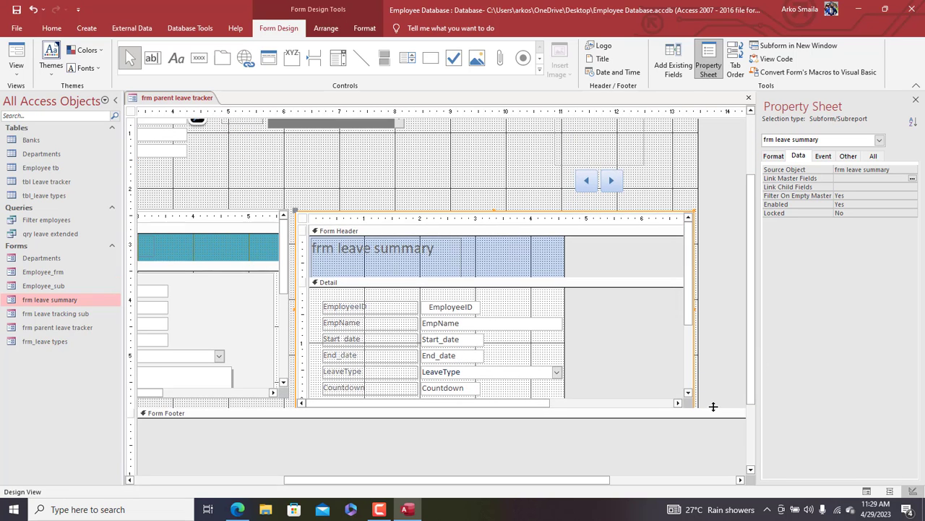
drag(713, 411, 713, 416)
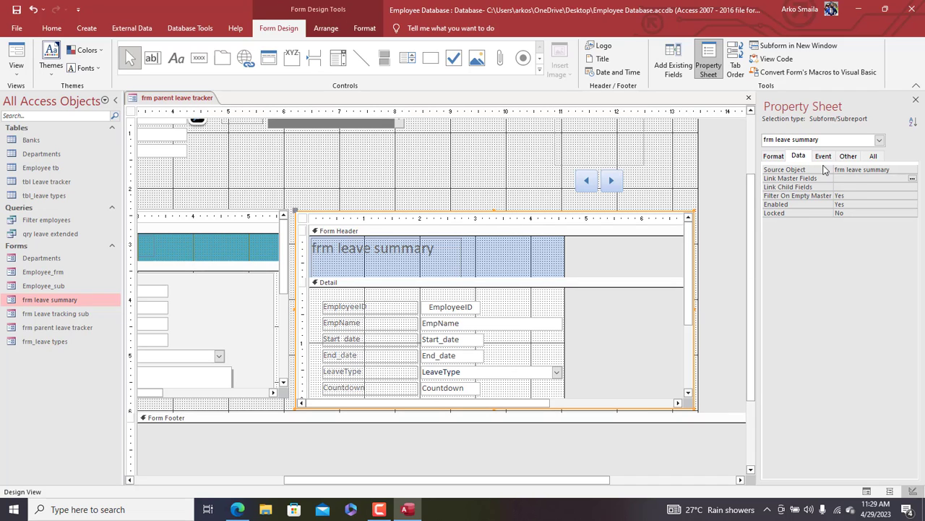
Step: Set the frm leave summary subform's horizontal and vertical anchors to Both and make its outline transparent
click(774, 156)
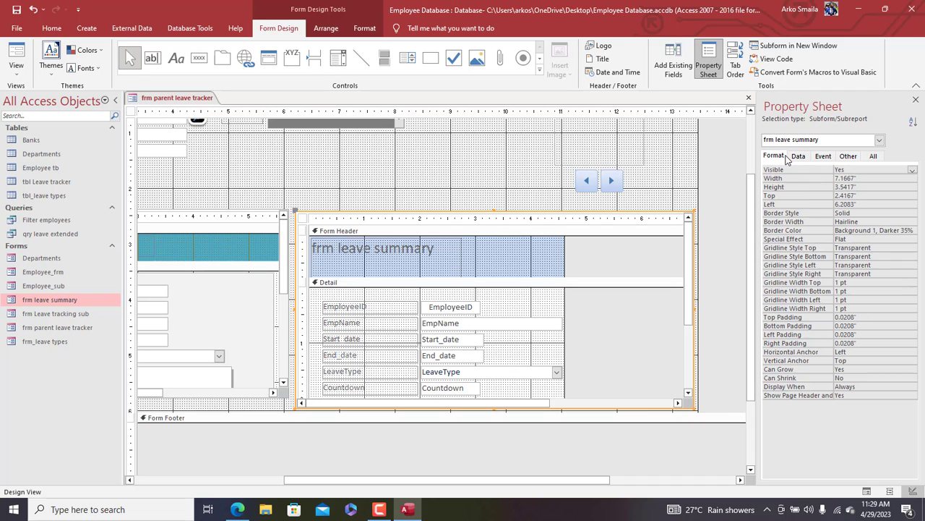
double_click(856, 353)
double_click(855, 352)
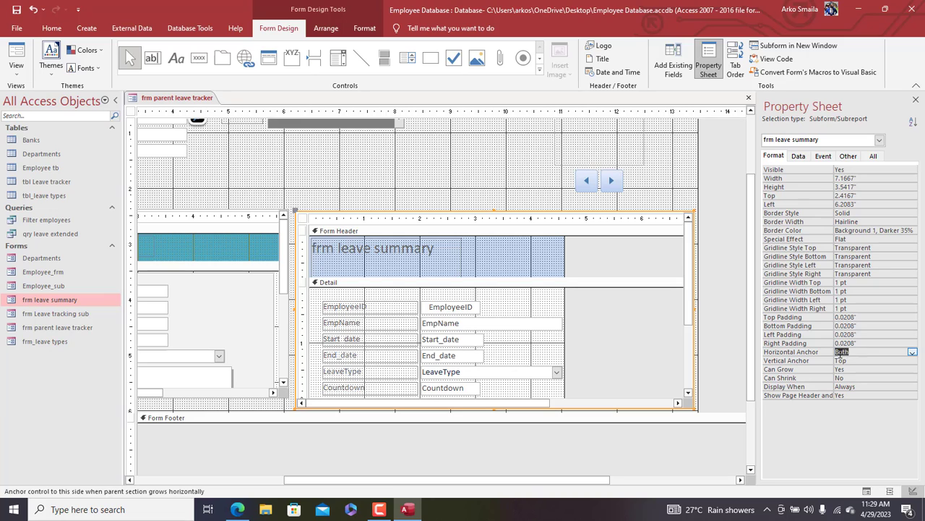
double_click(854, 361)
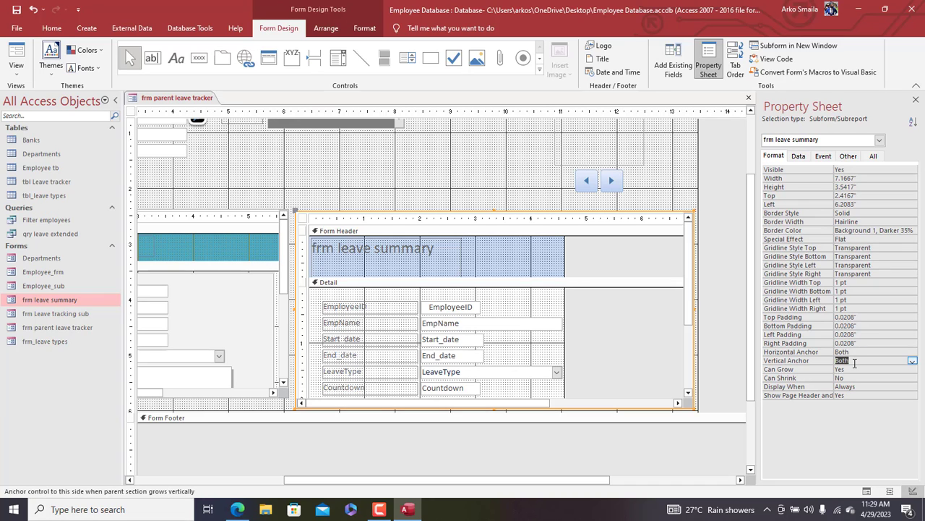
click(365, 27)
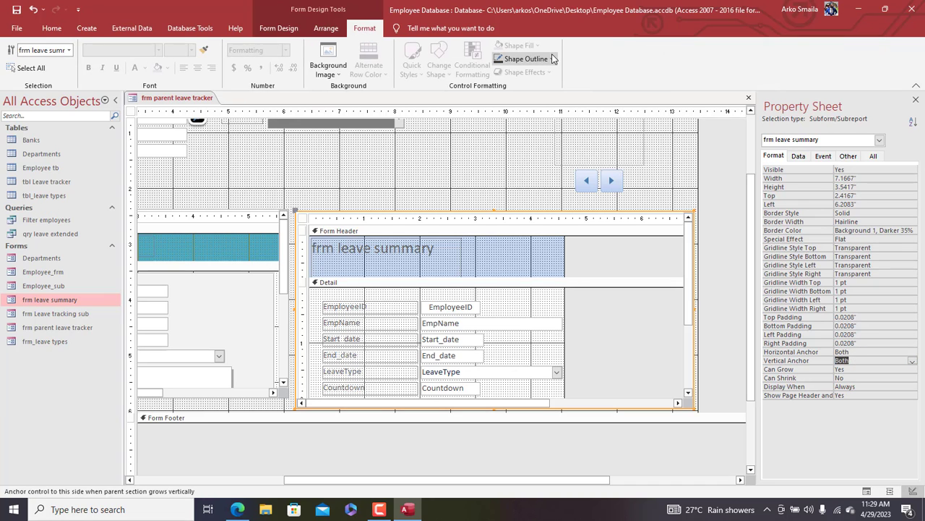
click(552, 59)
click(528, 256)
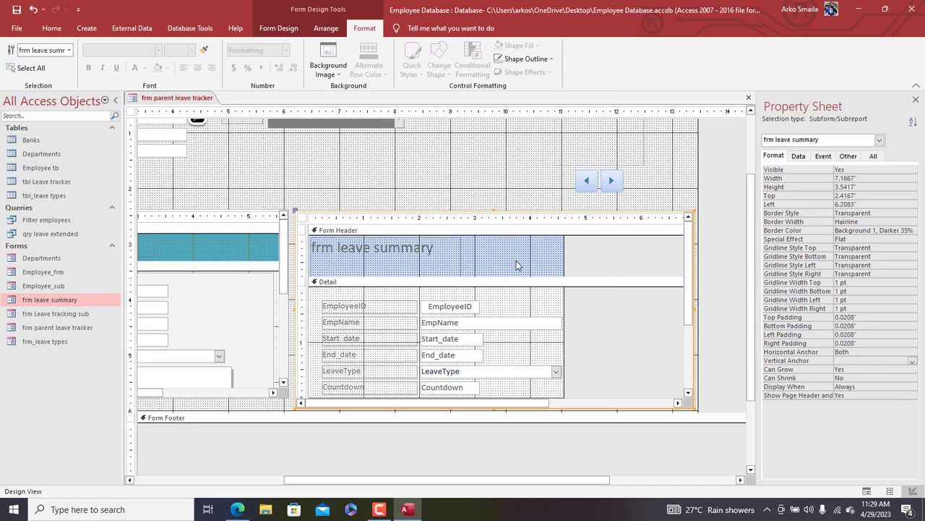
Step: Open the Subform Field Linker for the frm leave summary subform's master fields
click(799, 156)
click(859, 178)
click(912, 178)
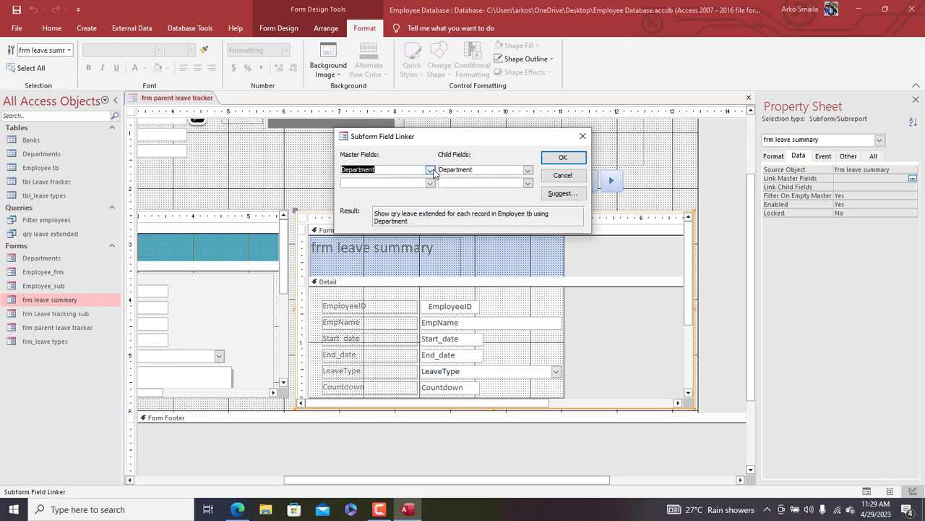
Step: Try to link the Department master field to the EmployeeID child field
click(431, 169)
click(528, 170)
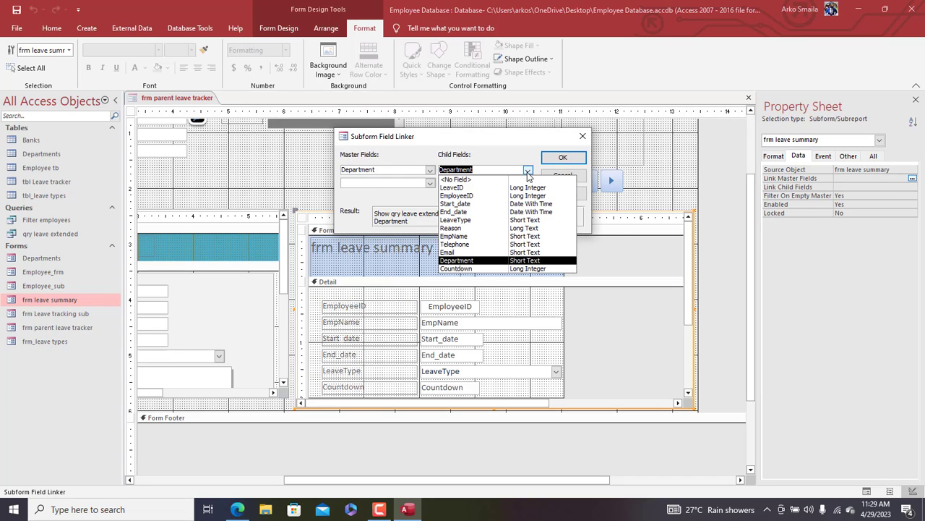
click(486, 196)
click(467, 288)
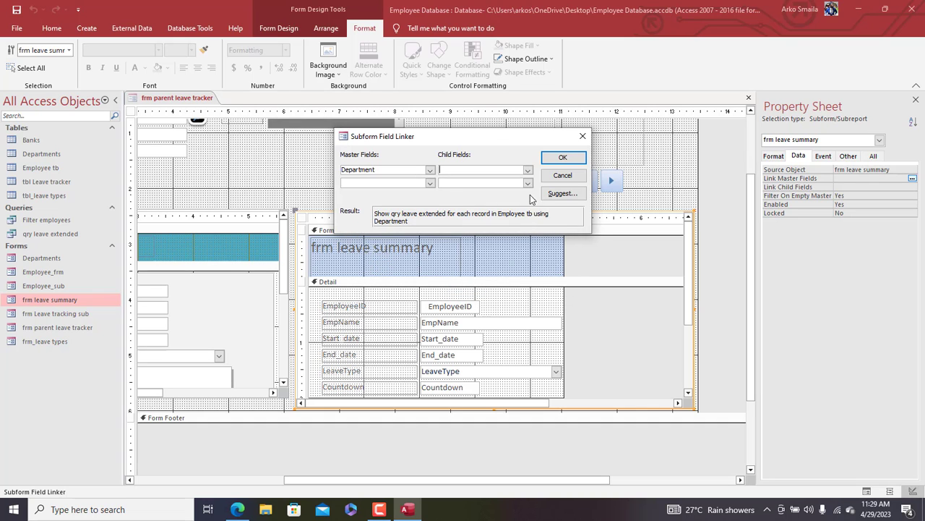
click(528, 170)
click(486, 196)
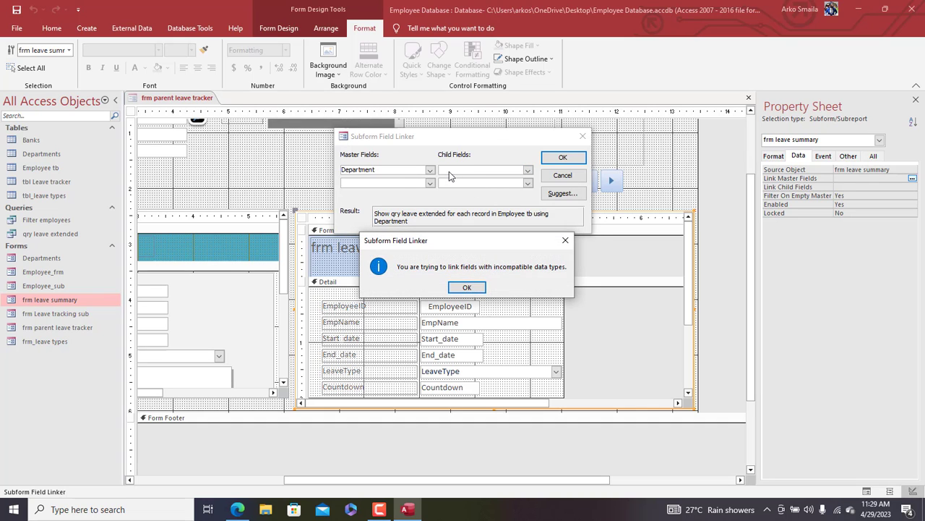
click(467, 287)
Step: Link the frm leave summary subform with EmpID as master field and EmployeeID as child field
click(430, 169)
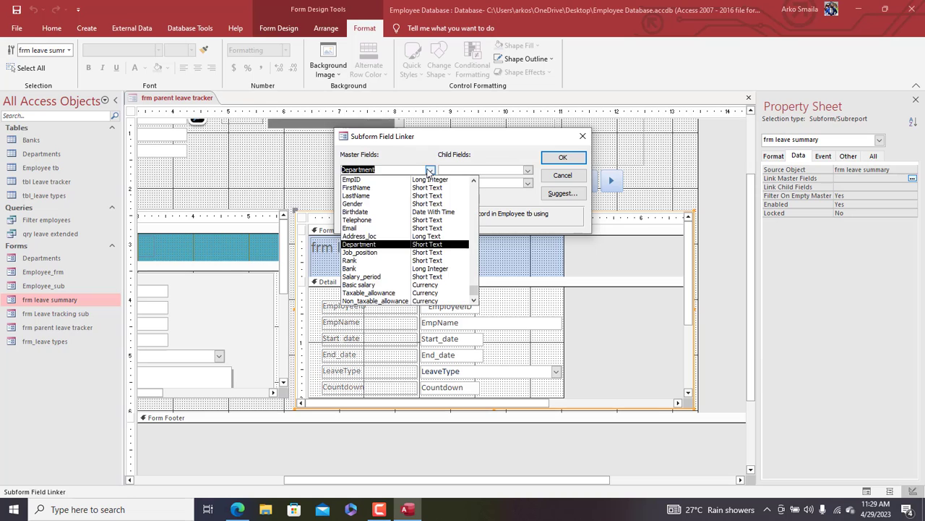
click(352, 179)
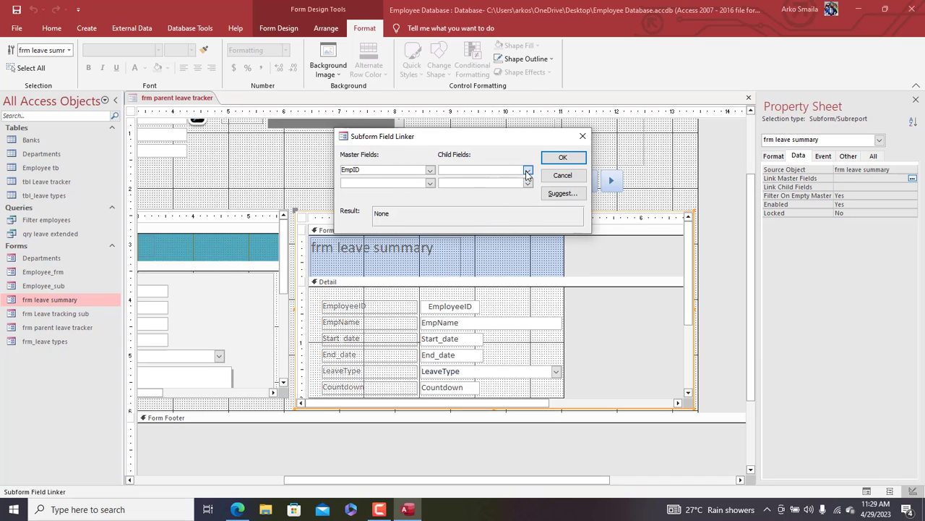
click(527, 170)
click(499, 196)
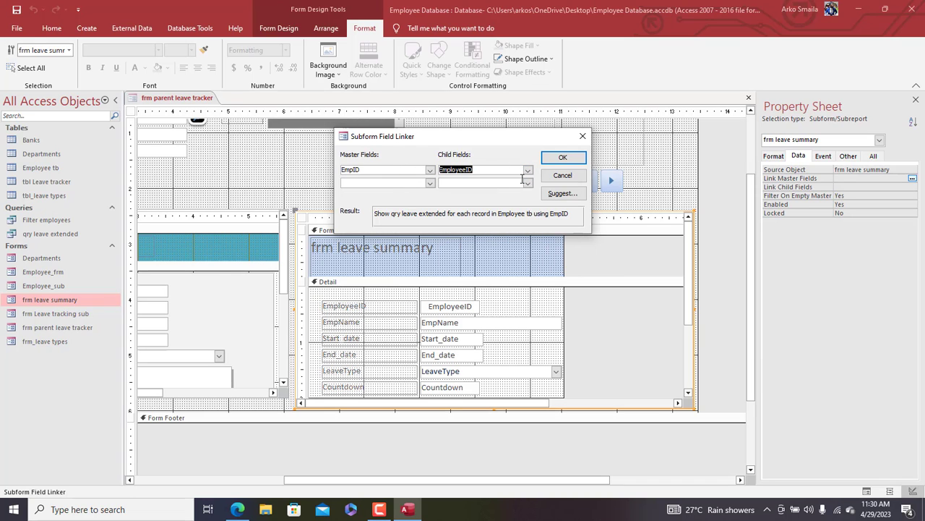
click(563, 158)
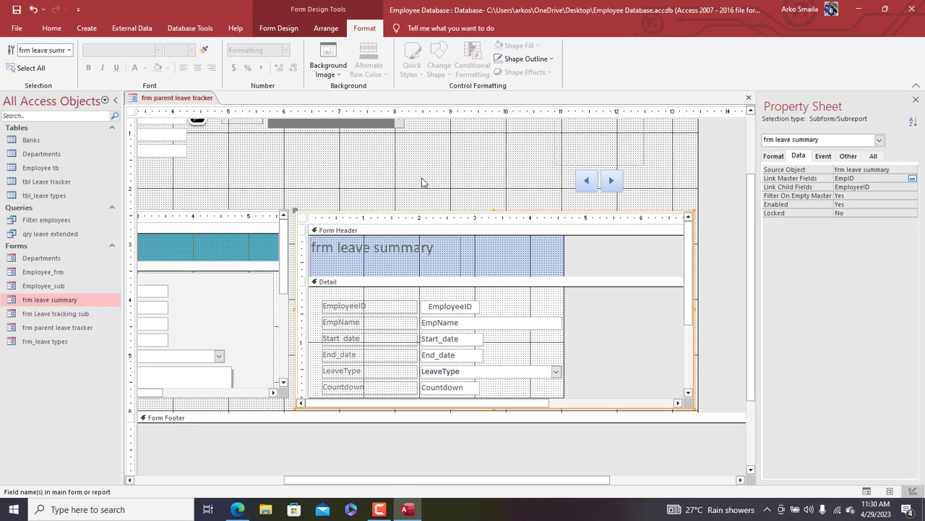
Step: Dismiss the Bit Driver Updater pop-up and extend the frm leave summary subform's top edge slightly upward
click(494, 209)
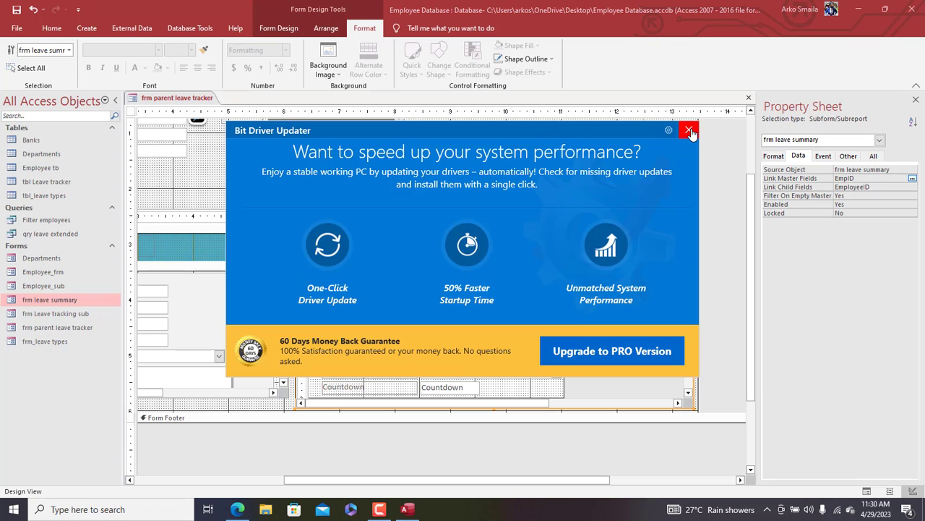
click(689, 130)
drag(496, 211, 492, 200)
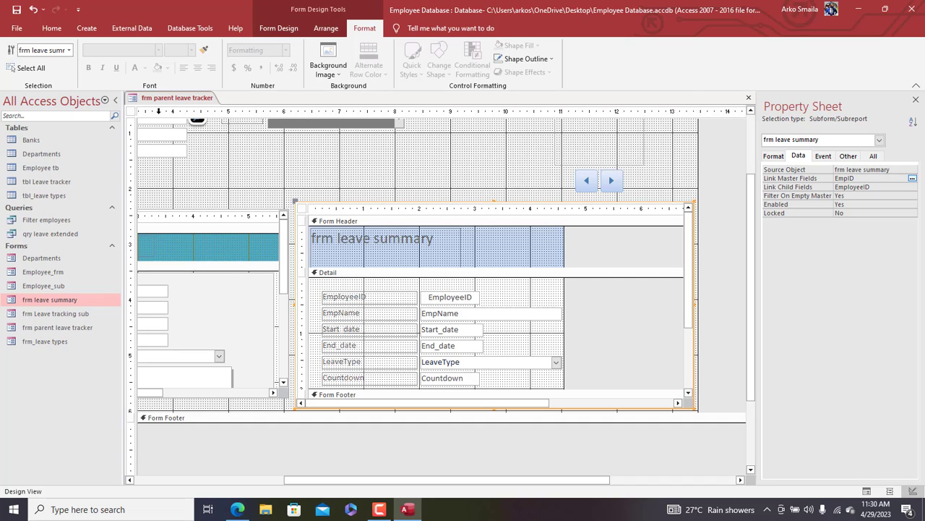
Step: Preview frm parent leave tracker in Form View and return to Design View
right_click(155, 102)
click(199, 156)
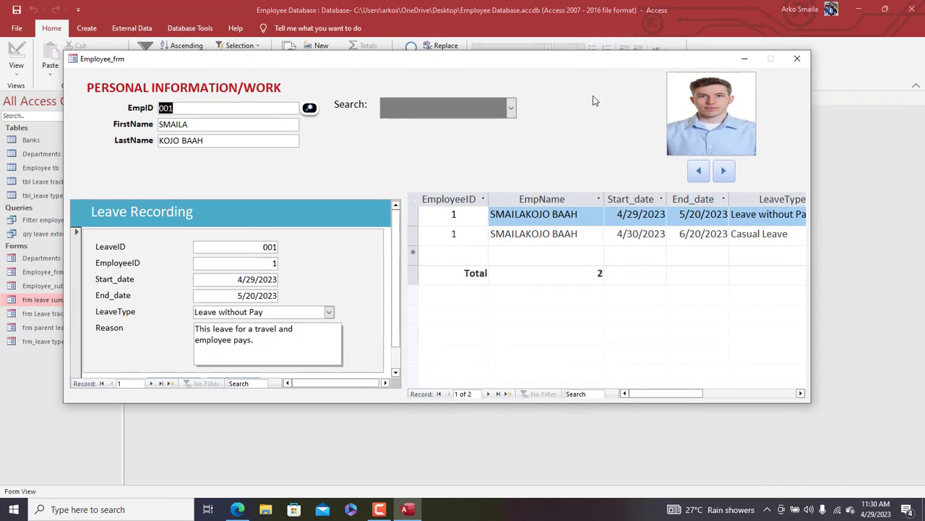
right_click(568, 78)
click(590, 102)
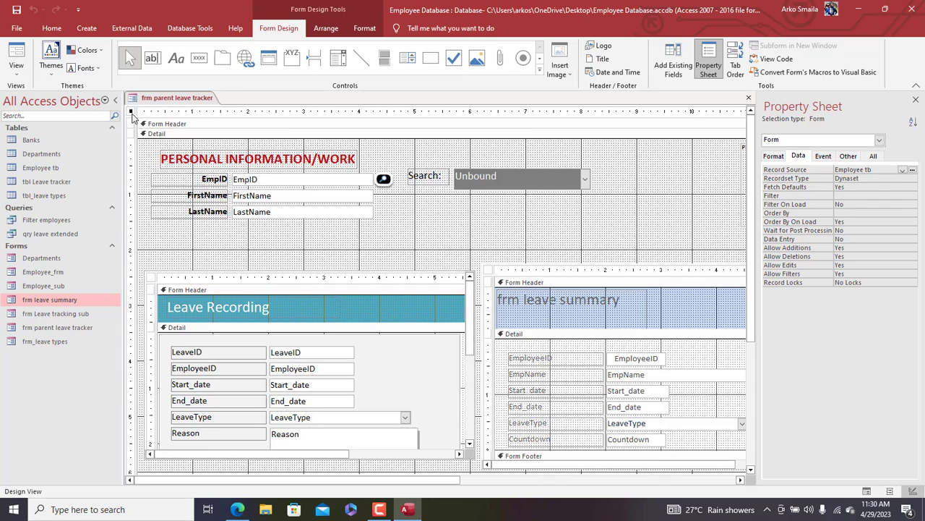
Step: Set the form's Min Max Buttons property to Both Enabled
click(775, 156)
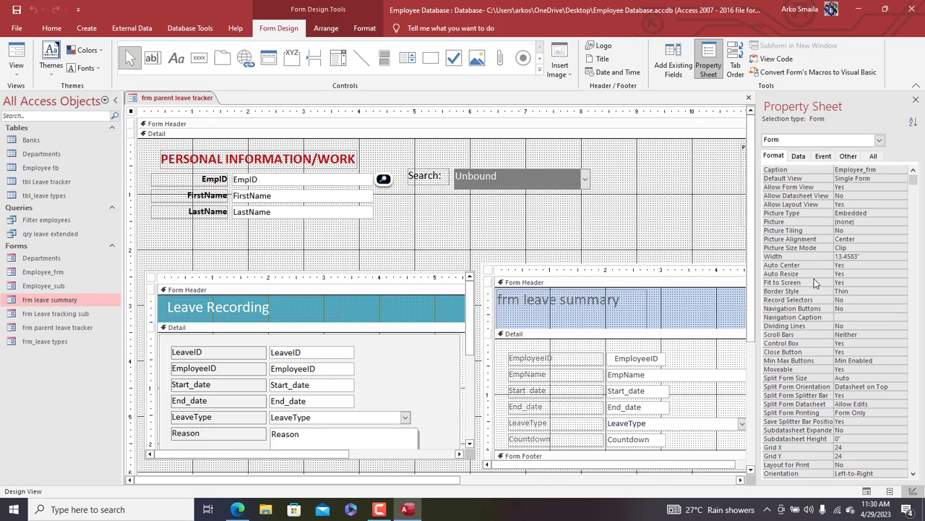
click(876, 358)
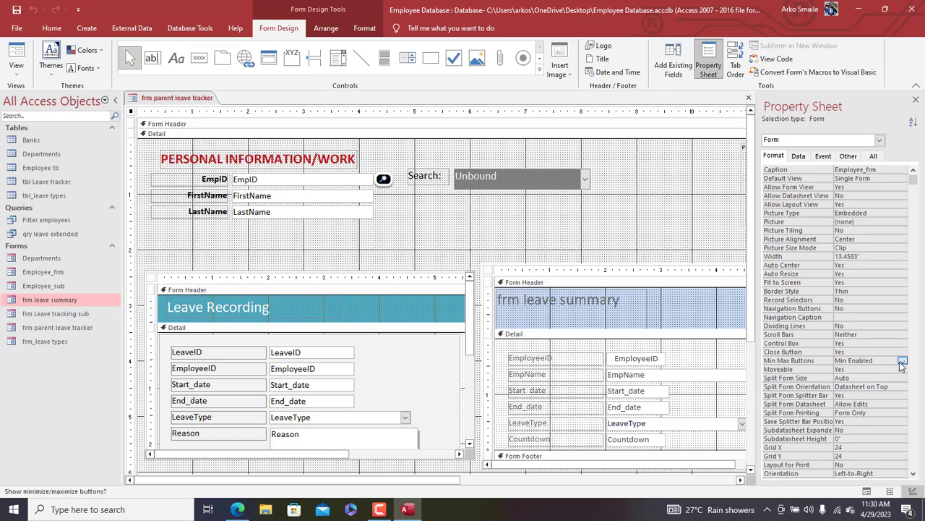
click(903, 360)
click(858, 396)
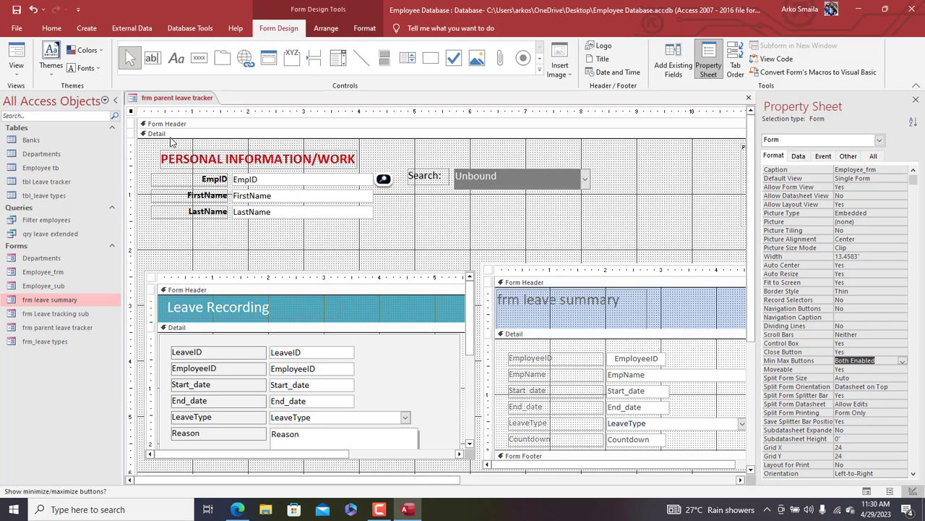
Step: Switch the form to Form View and maximize its window to check both leave subforms
right_click(141, 101)
click(173, 149)
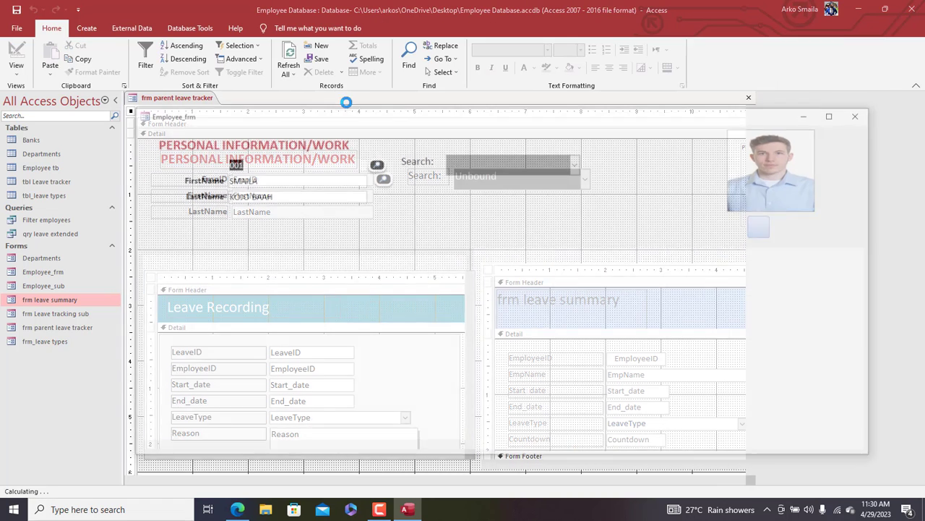
drag(362, 120, 288, 82)
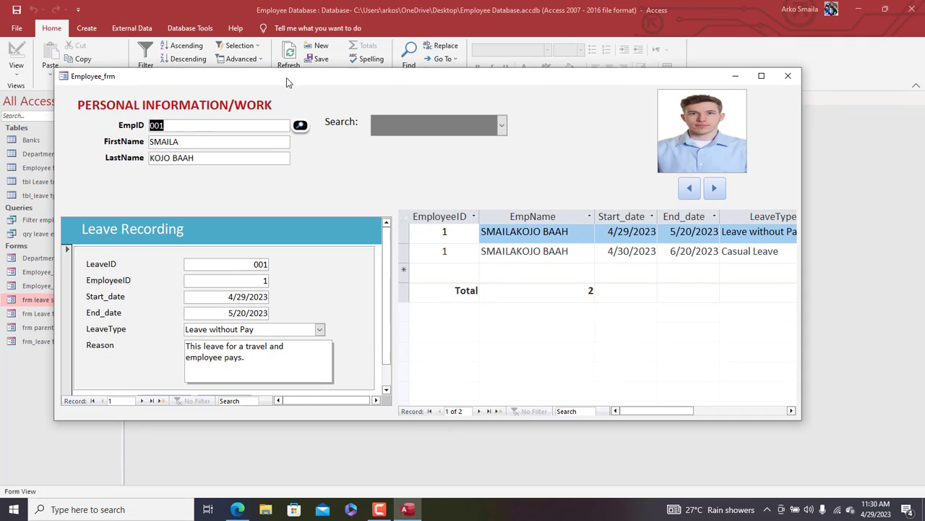
click(765, 77)
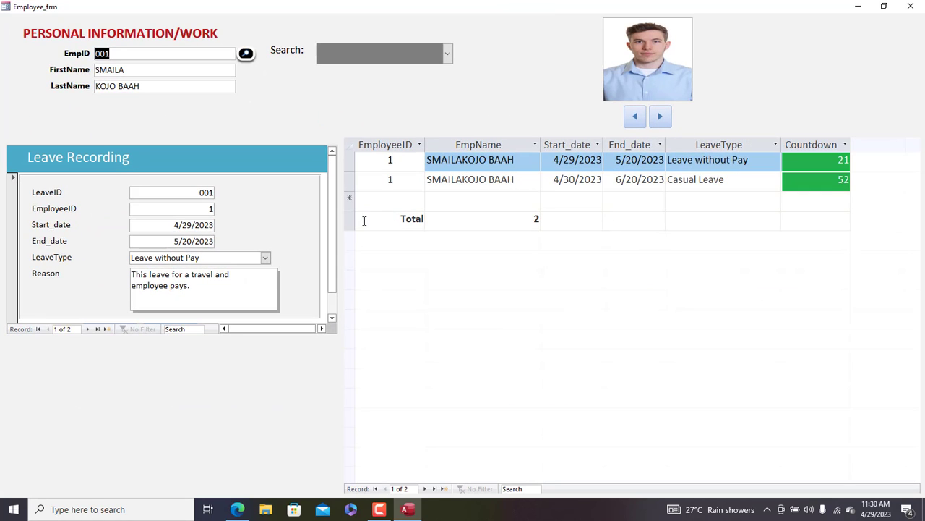
drag(333, 219, 334, 176)
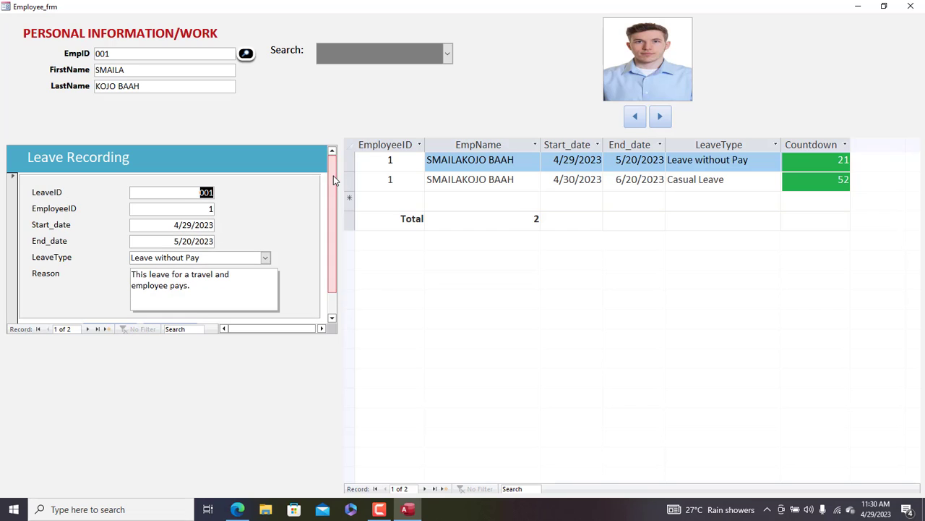
Step: Return the parent form to Design View and extend the Leave Recording subform's bottom edge to a height of about 3.63 inches
drag(330, 228, 333, 253)
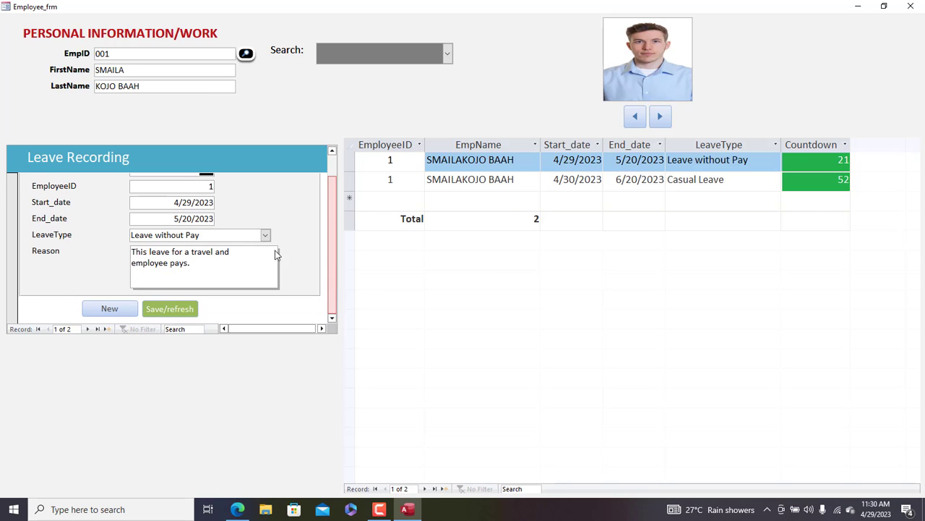
right_click(203, 124)
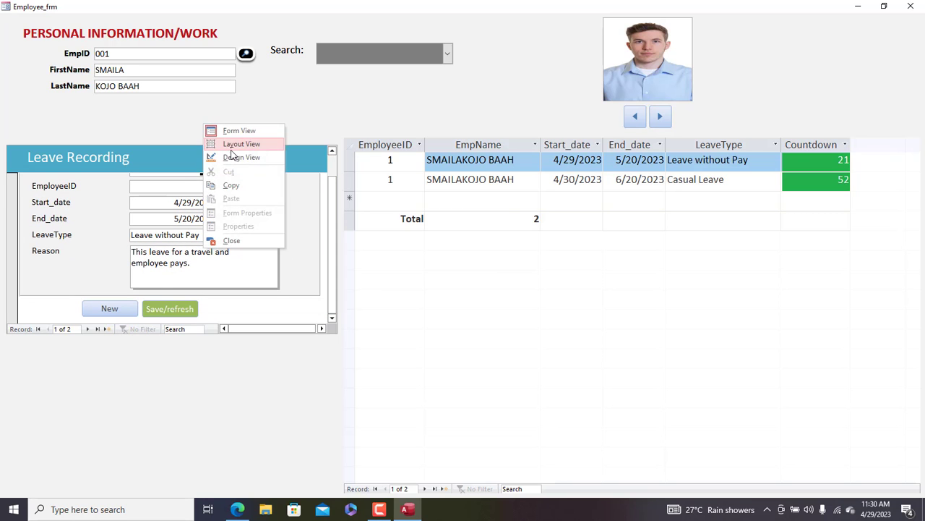
click(229, 153)
click(262, 352)
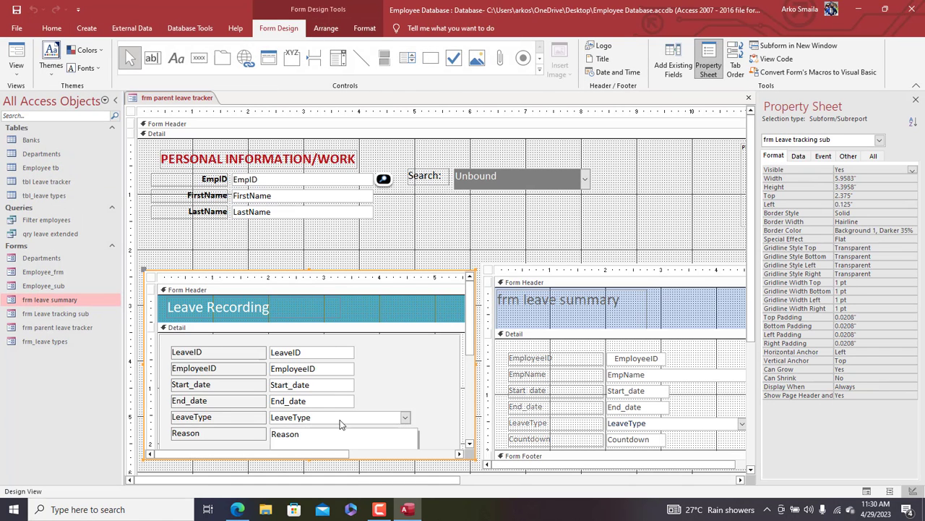
drag(316, 458, 309, 471)
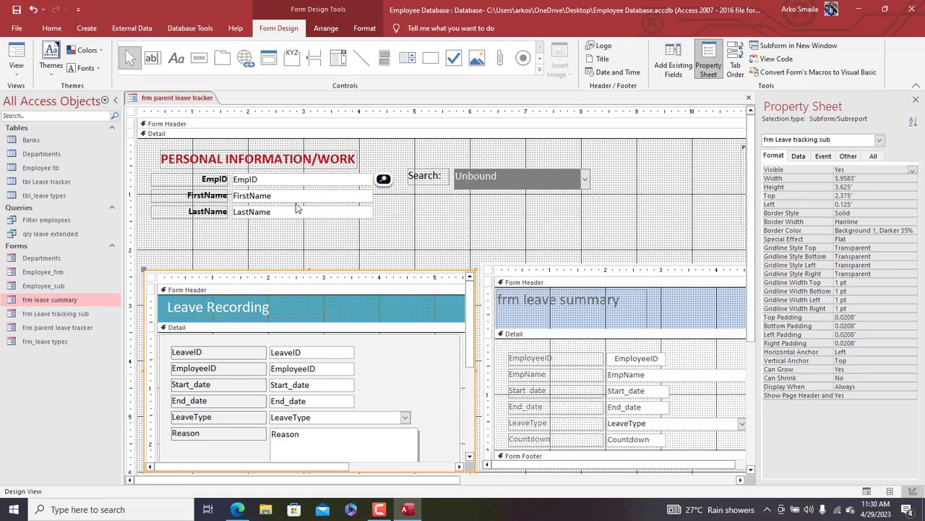
Step: Draw a command button about 1.08 by 0.33 inches below the LastName field, skipping the Command Button Wizard
click(344, 243)
click(200, 58)
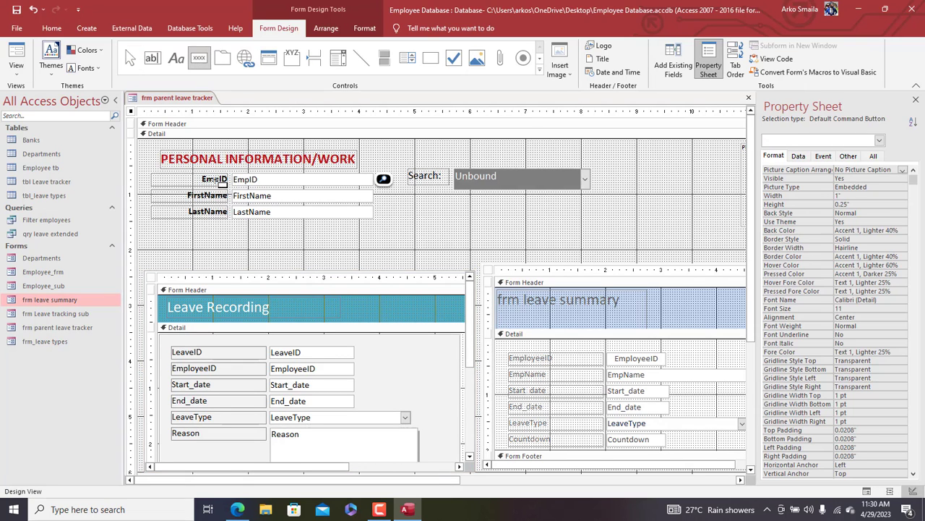
drag(235, 229, 296, 248)
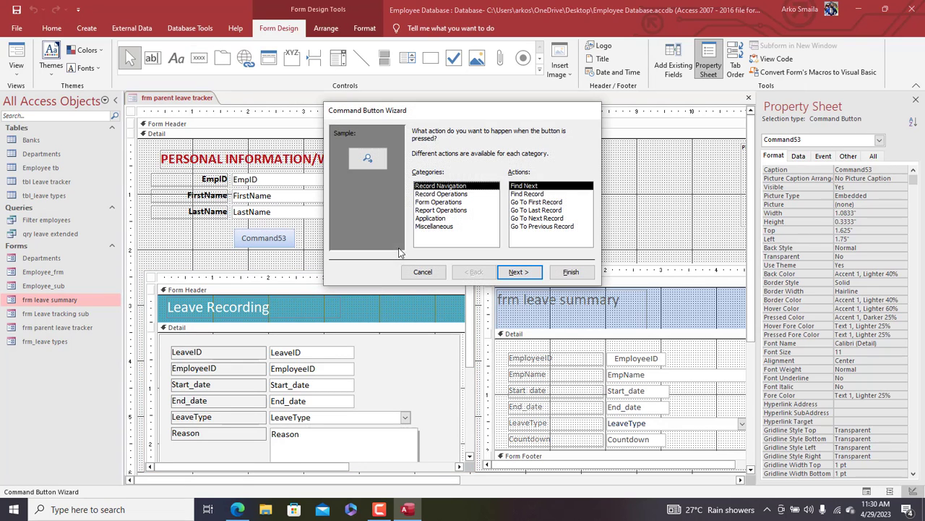
click(422, 271)
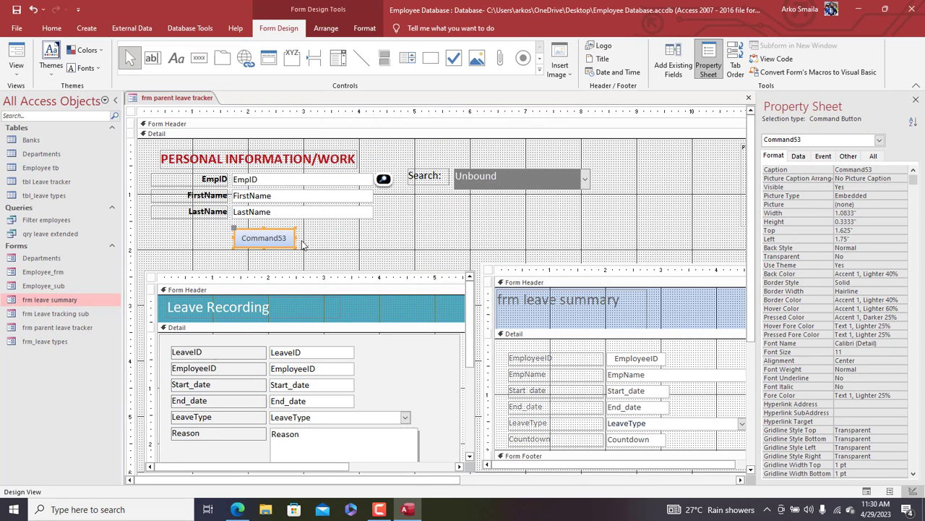
Step: Set the new command button's caption to "Synch form."
double_click(267, 238)
text(Synch)
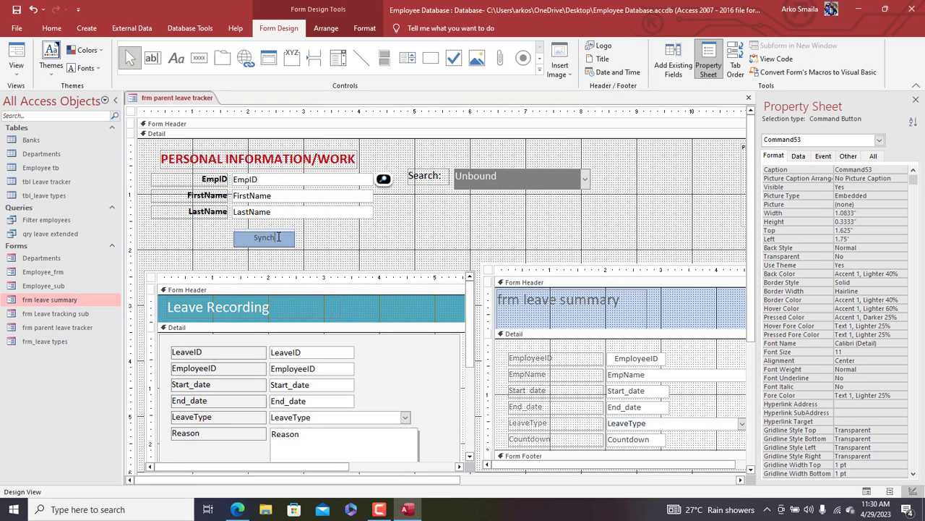
text( form.)
click(365, 245)
Step: Build a VBA click event for the Synch form. button containing DoCmd.RefreshRecord, and close the code editor
click(281, 243)
right_click(279, 243)
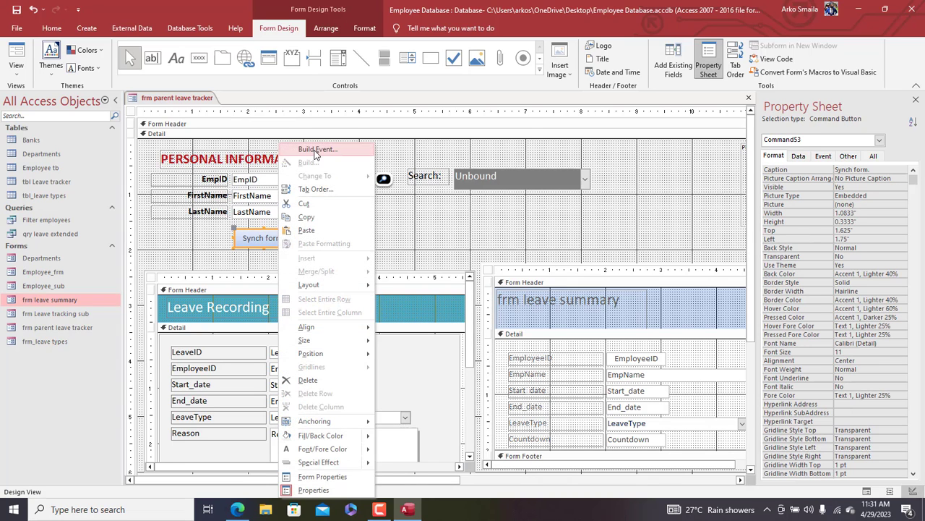
click(315, 150)
double_click(416, 152)
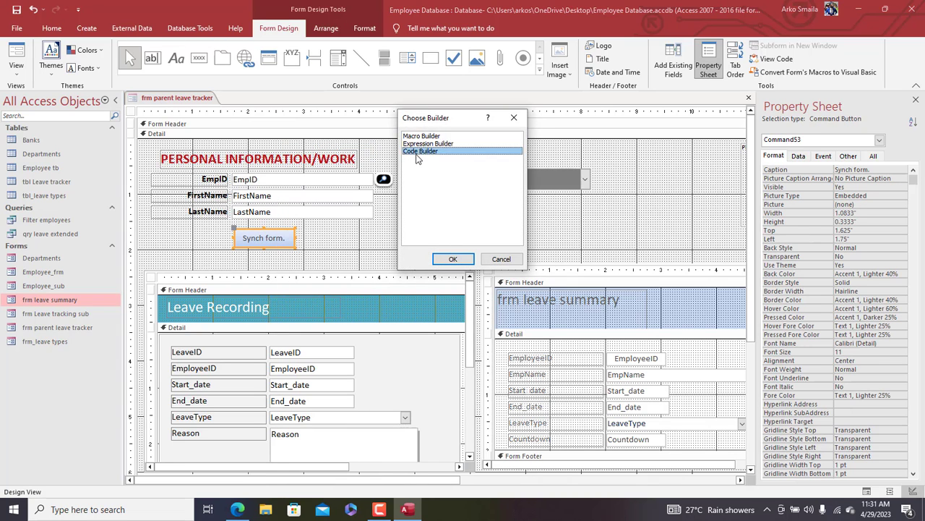
text(doCmd.RefreshRecord)
key(Return)
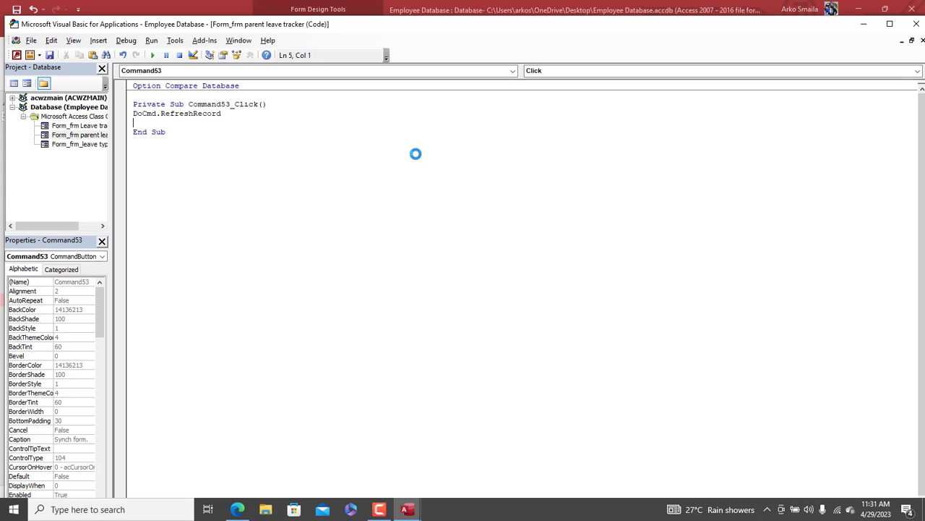
click(916, 24)
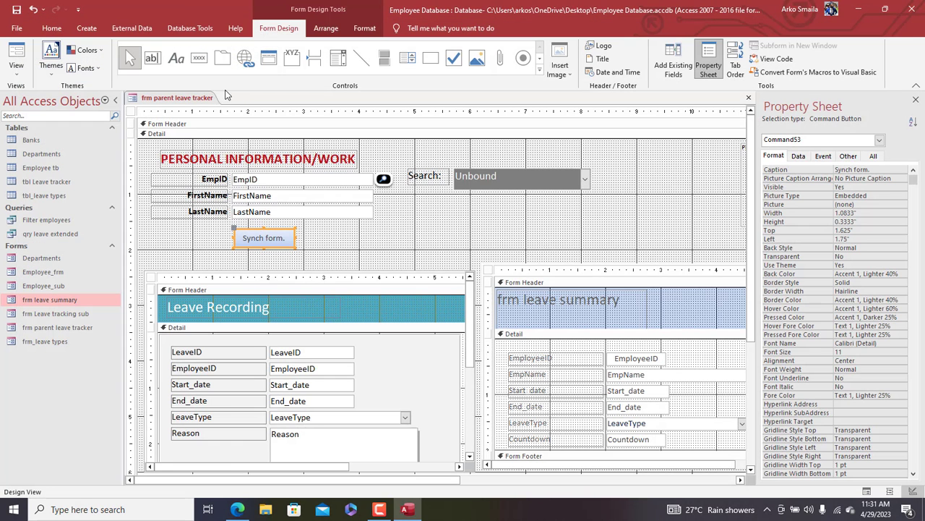
Step: Switch to a maximized Form View and test the Synch form. button
right_click(172, 106)
click(201, 149)
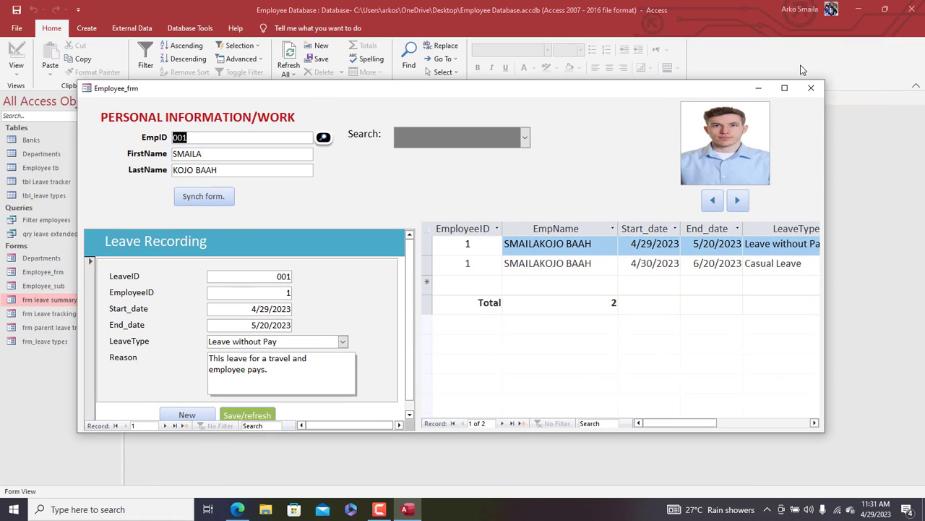
click(787, 87)
click(127, 116)
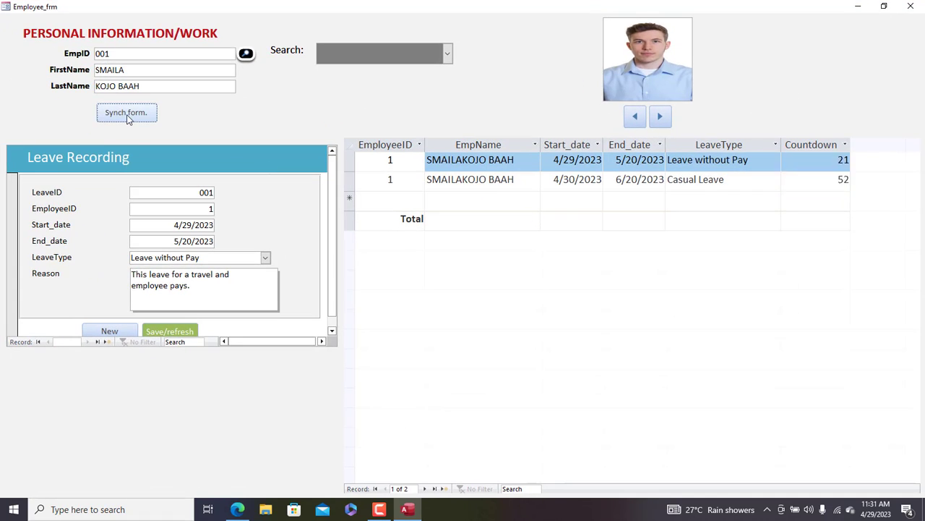
click(127, 116)
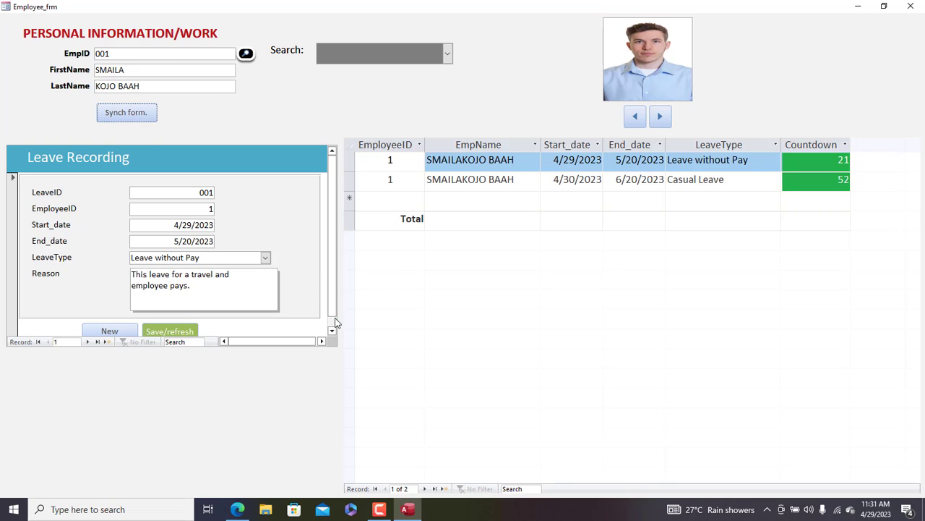
Step: Find the third employee in the search list and set the new leave record's Start_date to 4/30/2023
click(452, 56)
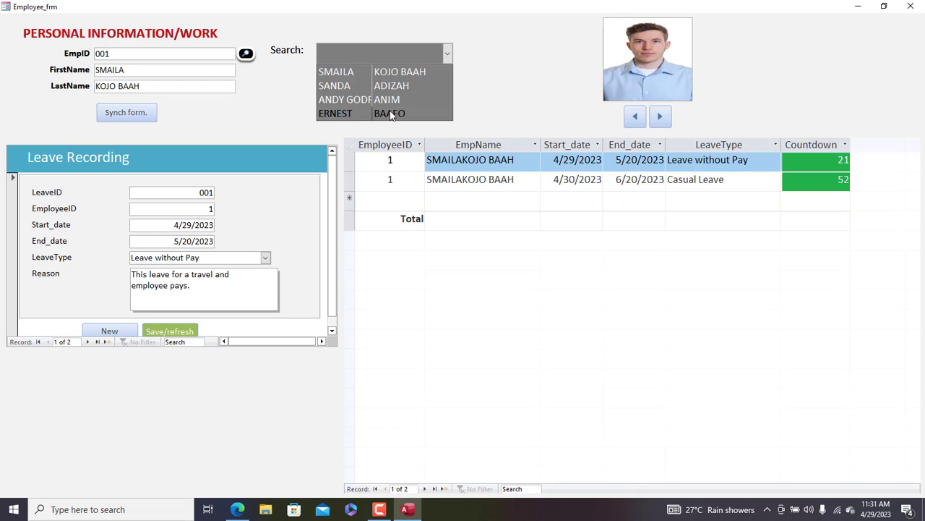
click(385, 102)
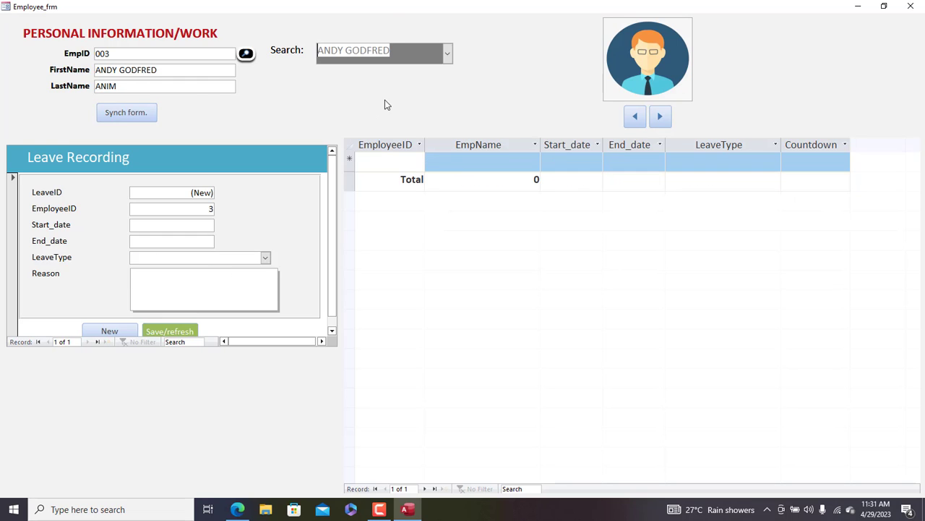
click(194, 224)
click(221, 225)
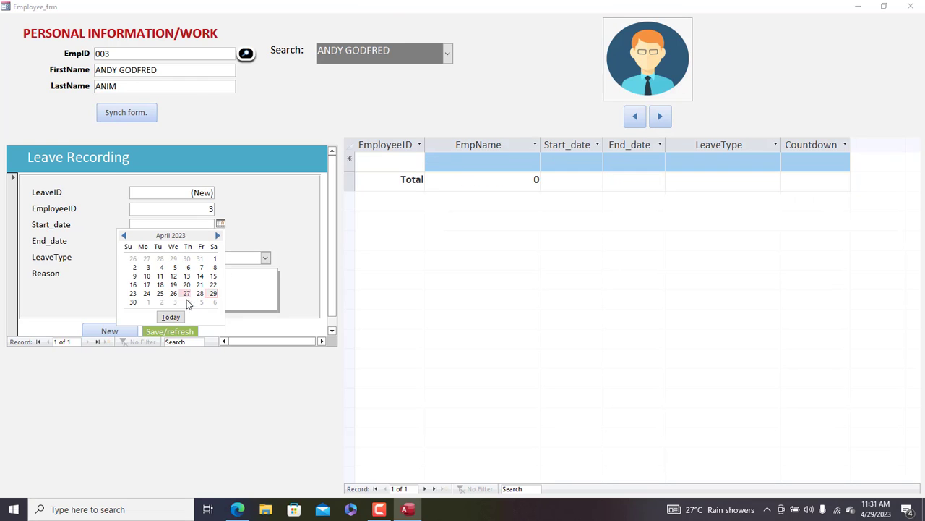
click(133, 302)
Step: Set the leave record's End_date to 5/25/2023 and its LeaveType to Privilege Leave, leaving Reason empty
click(193, 243)
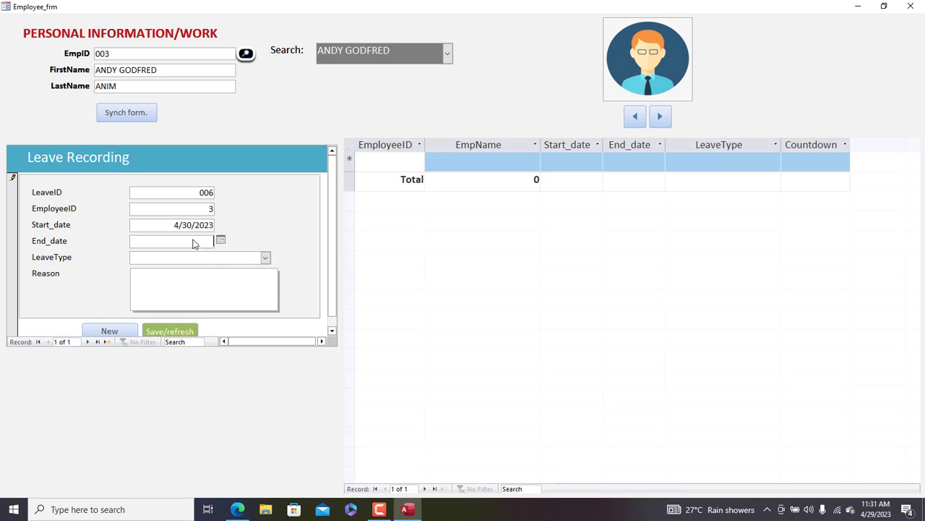
click(220, 241)
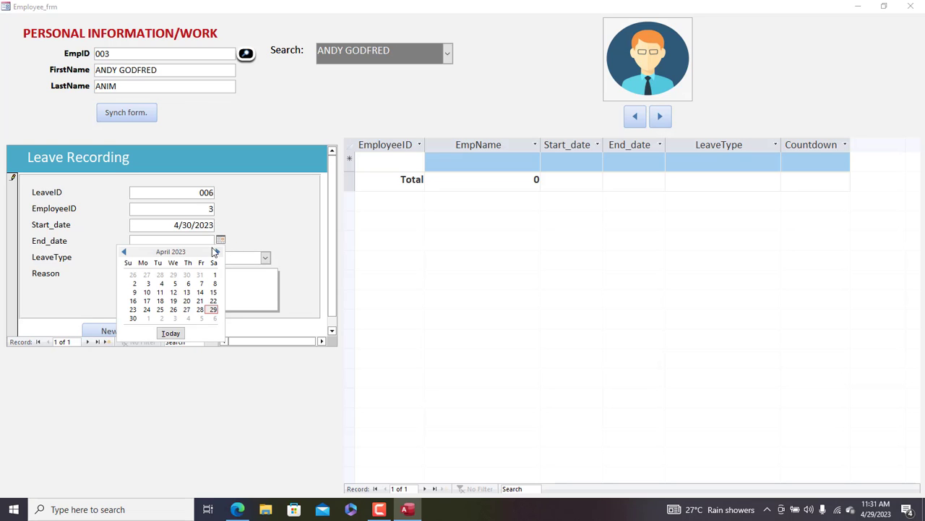
click(217, 251)
click(188, 301)
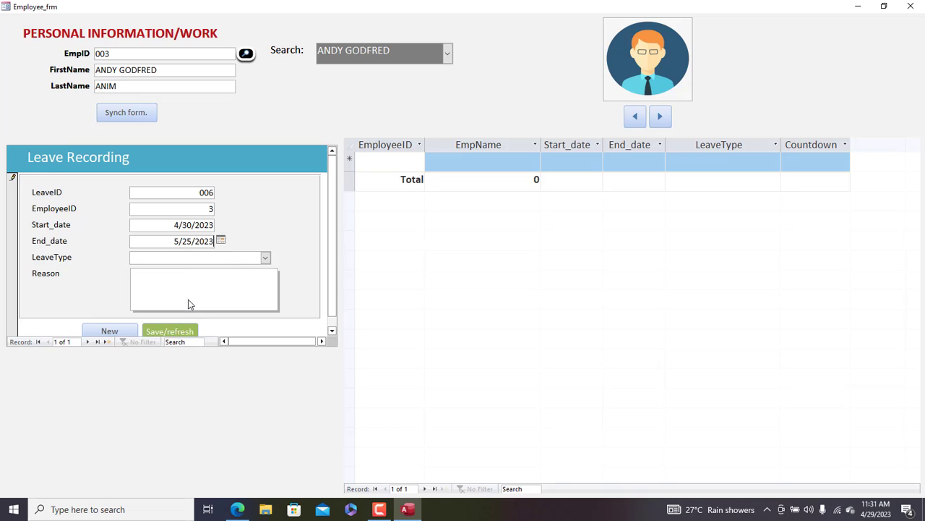
click(265, 258)
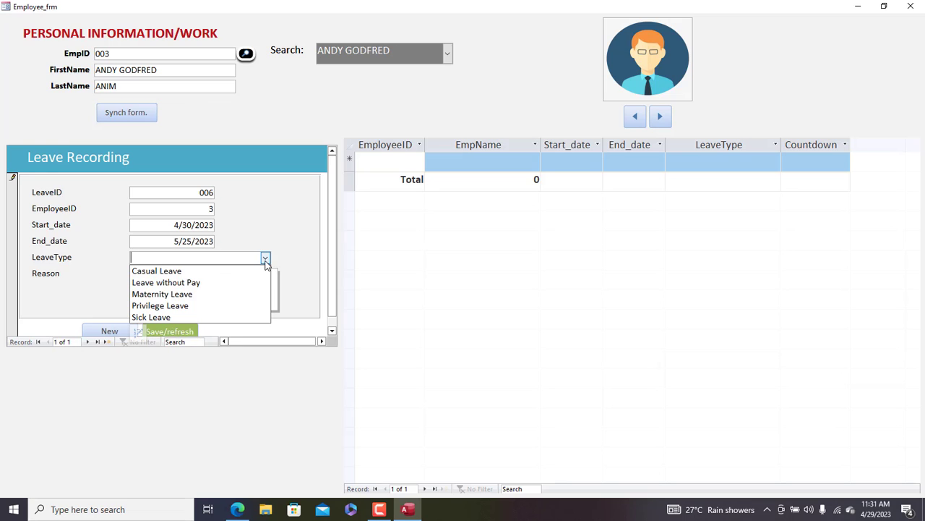
click(187, 305)
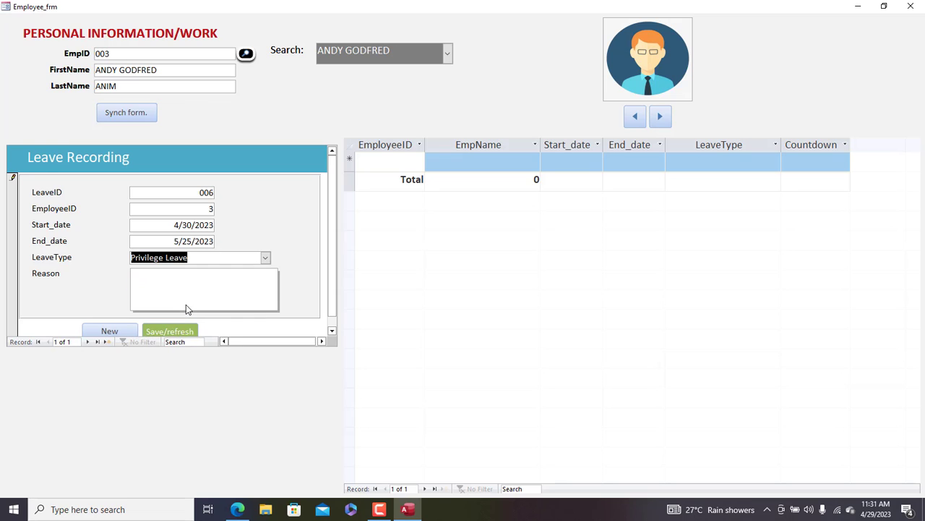
click(235, 274)
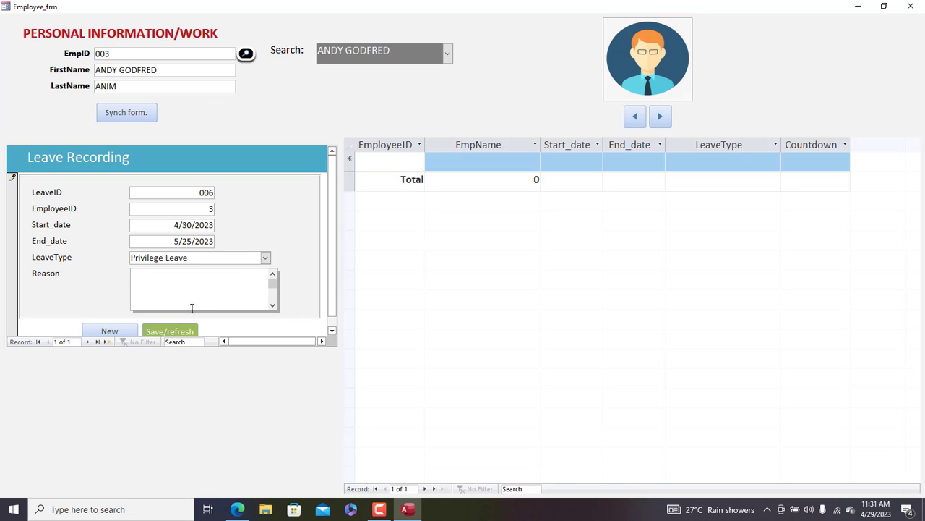
Step: Save the leave record, synchronize the parent form and check the record's Countdown in the leave summary
click(182, 332)
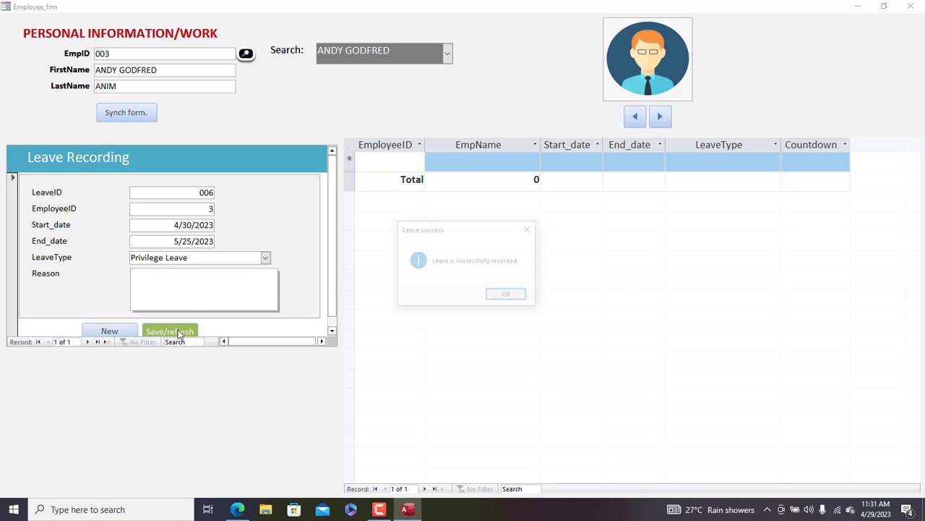
click(498, 294)
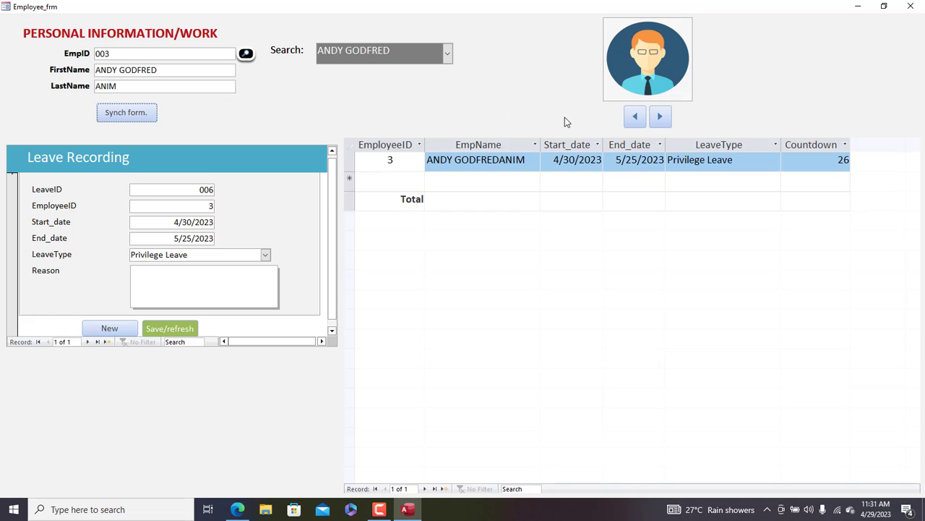
click(547, 146)
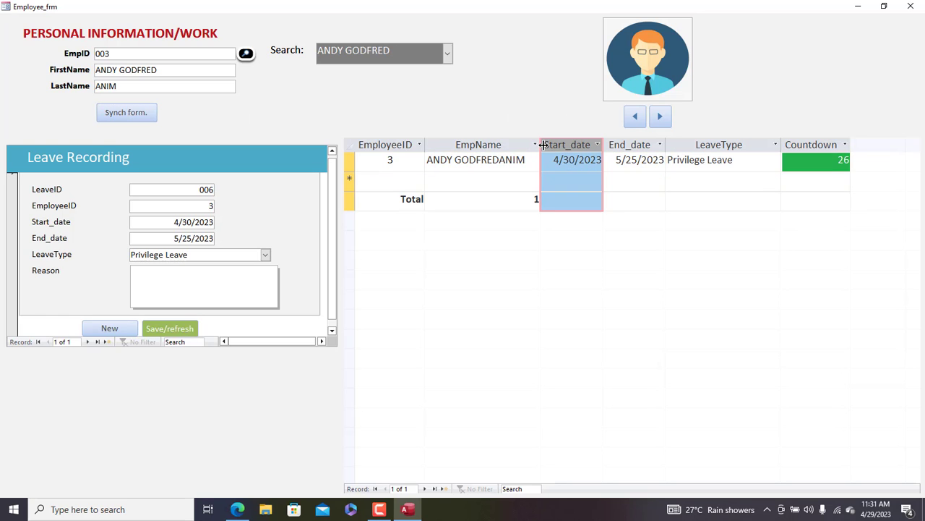
shift+click(833, 162)
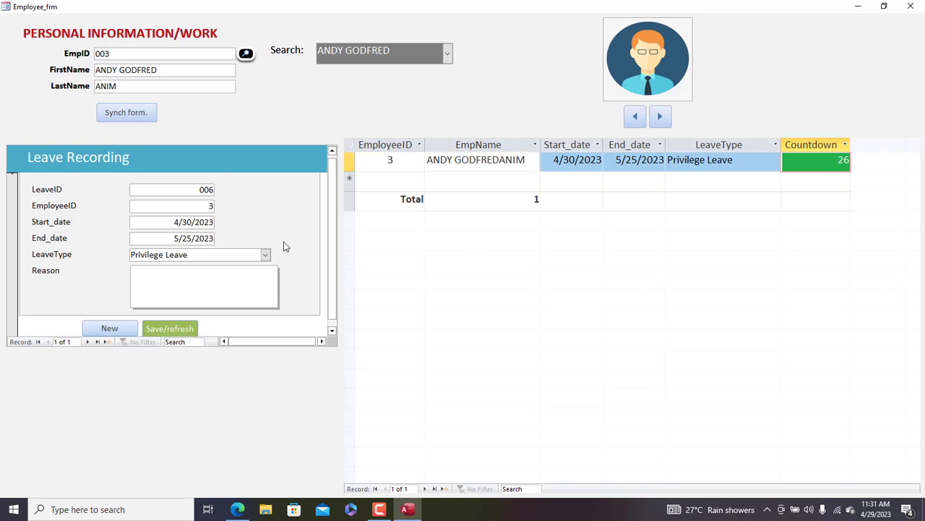
Step: Start a new leave record for the current employee with start date 5/25/2023
click(122, 329)
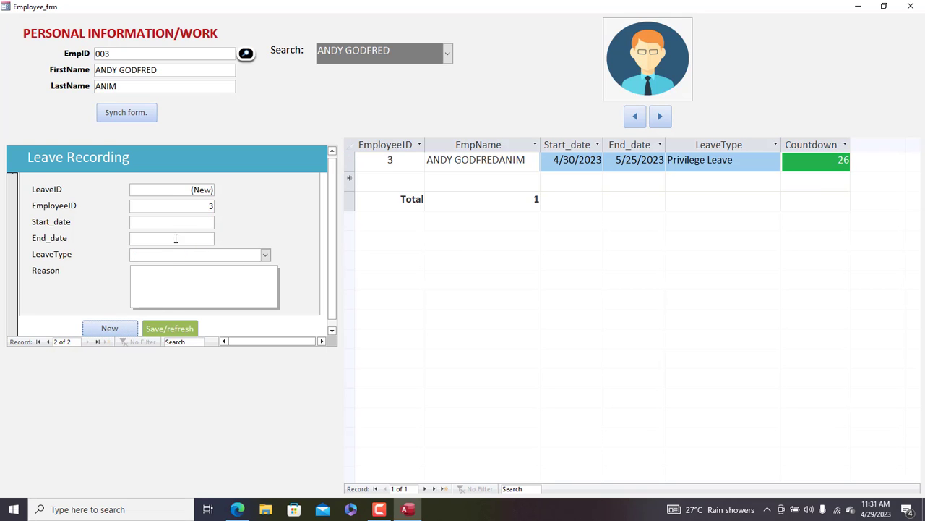
click(189, 222)
click(220, 222)
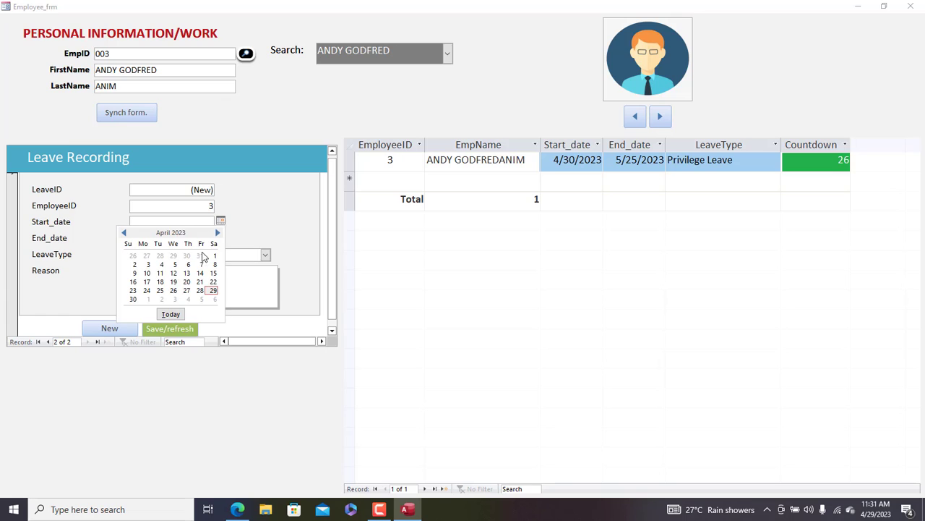
click(218, 234)
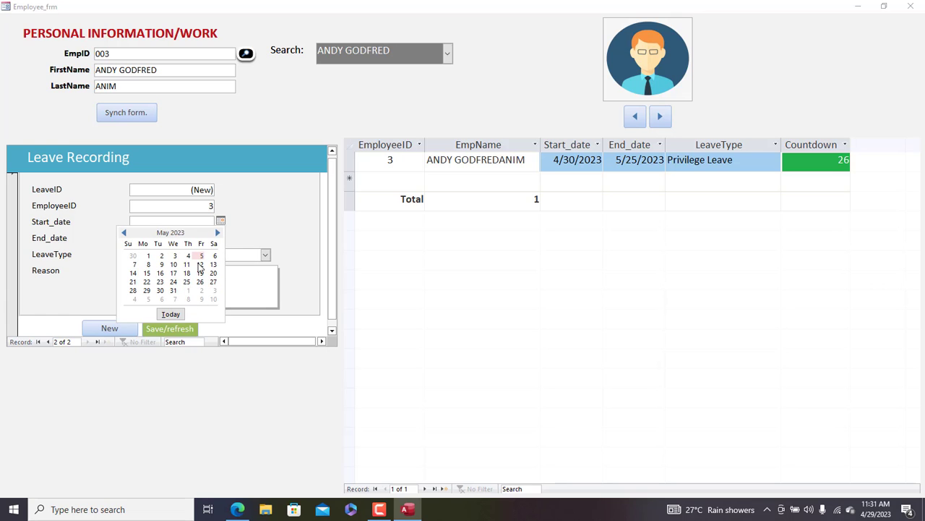
click(188, 282)
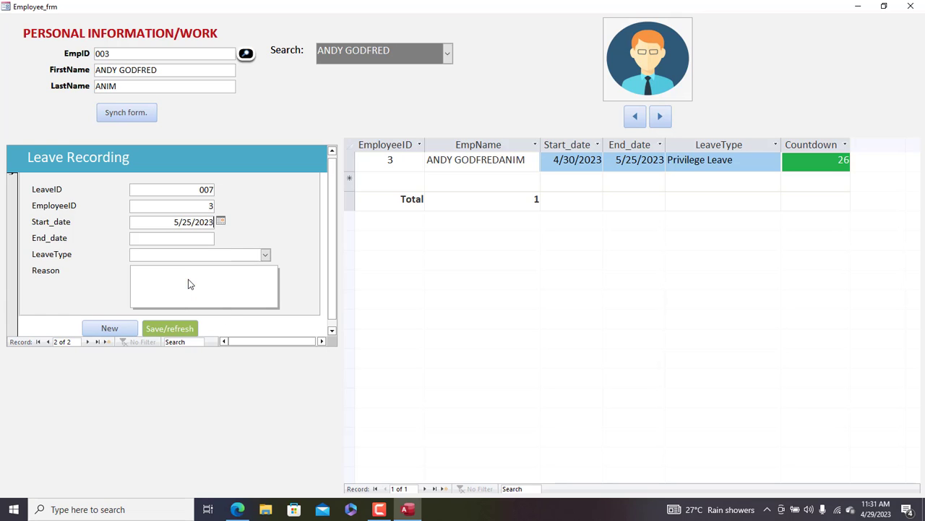
Step: Set the new leave record's end date to 6/23/2023
click(203, 239)
click(220, 237)
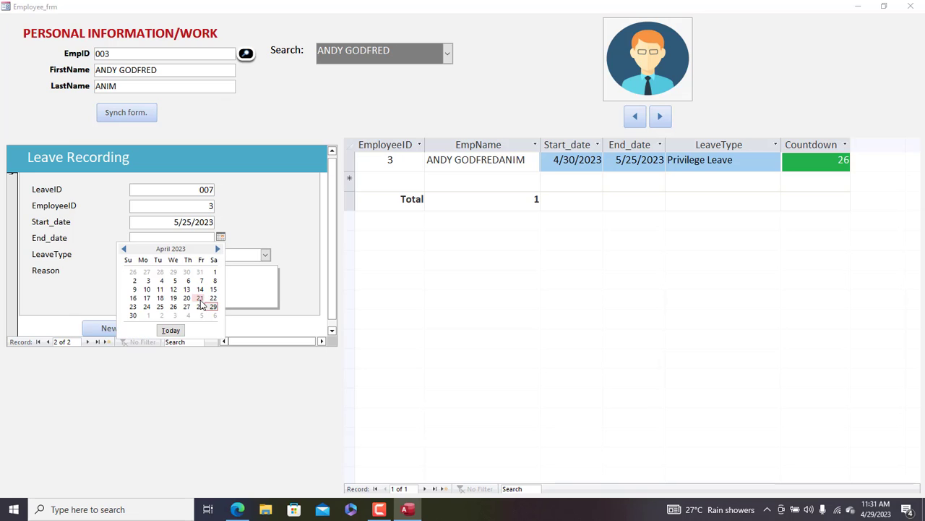
click(218, 249)
click(217, 249)
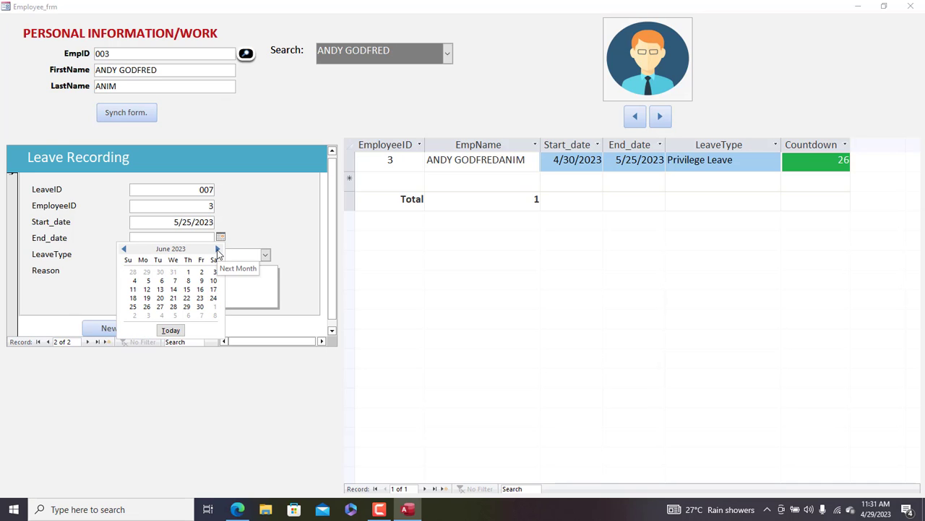
click(199, 298)
Step: Set the leave type to Casual Leave and save the leave record
click(179, 333)
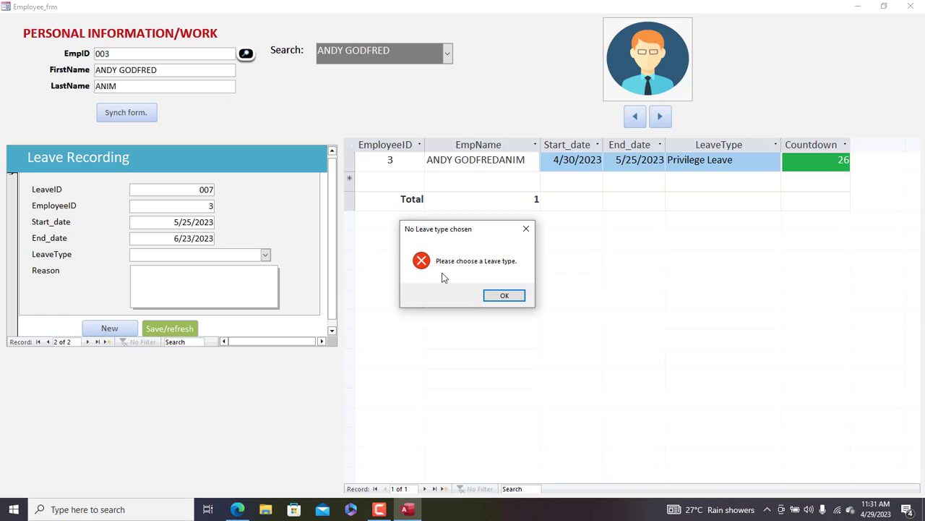
click(500, 295)
click(266, 255)
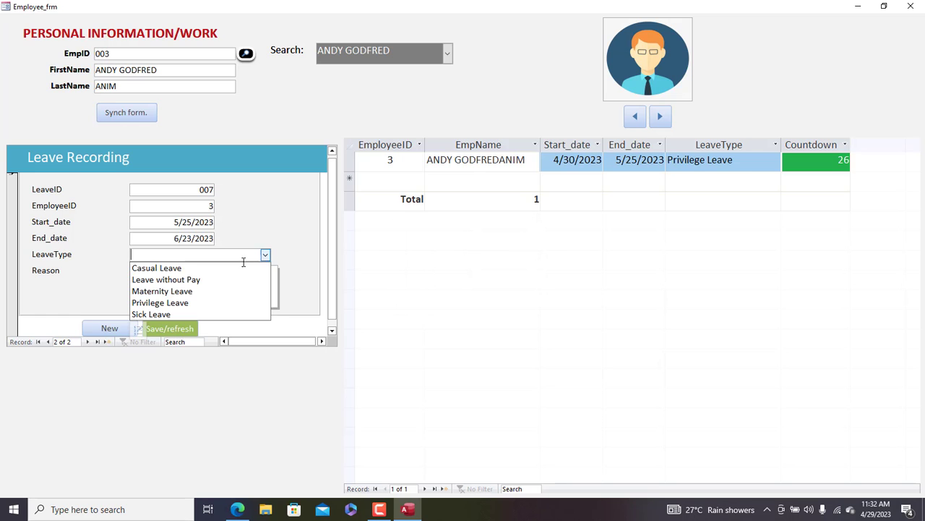
click(216, 267)
click(184, 326)
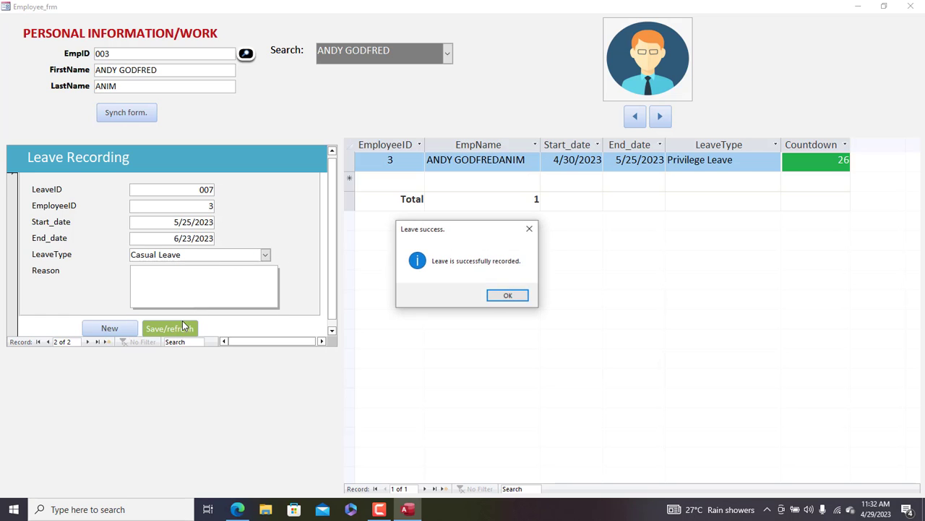
click(501, 295)
Step: Synchronise the employee form with the leave list and select the countdown of the new Casual Leave row
click(123, 115)
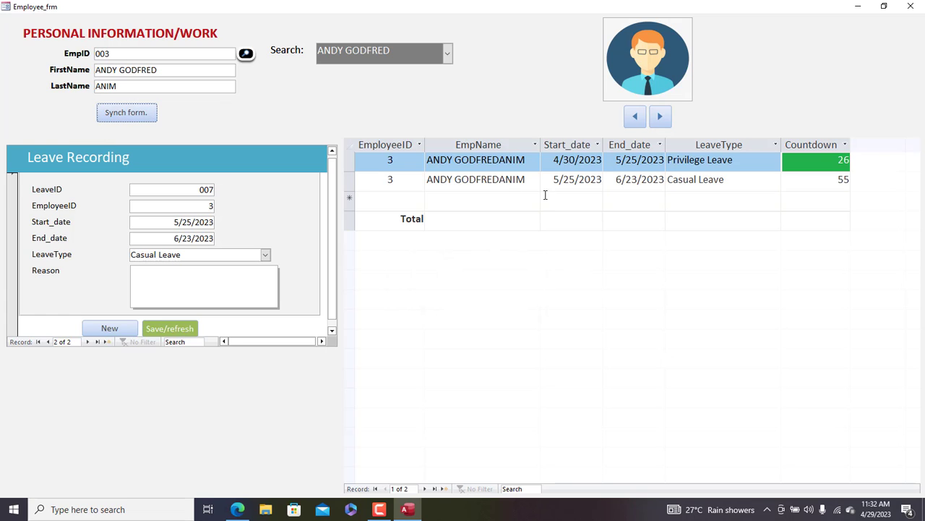
click(831, 179)
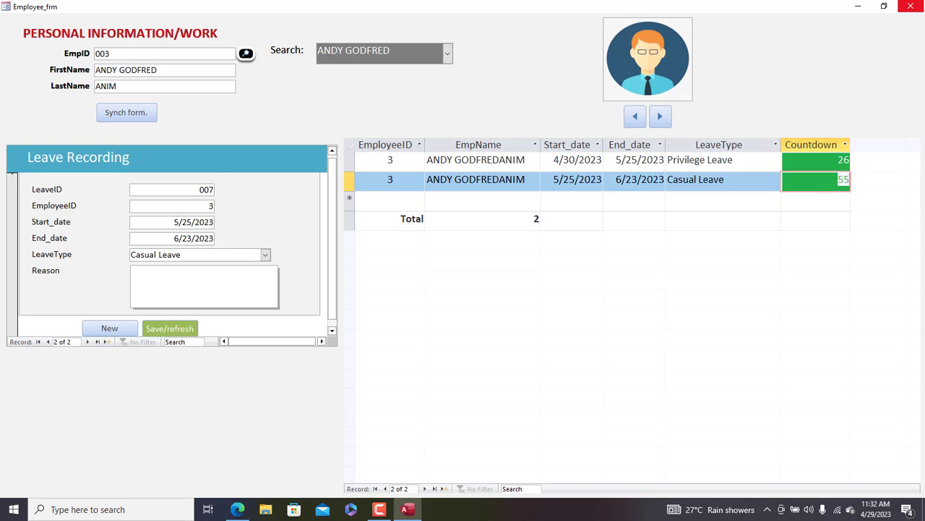
Step: Restore the Employee_frm window to its smaller size and close the form
click(884, 6)
drag(621, 91, 647, 51)
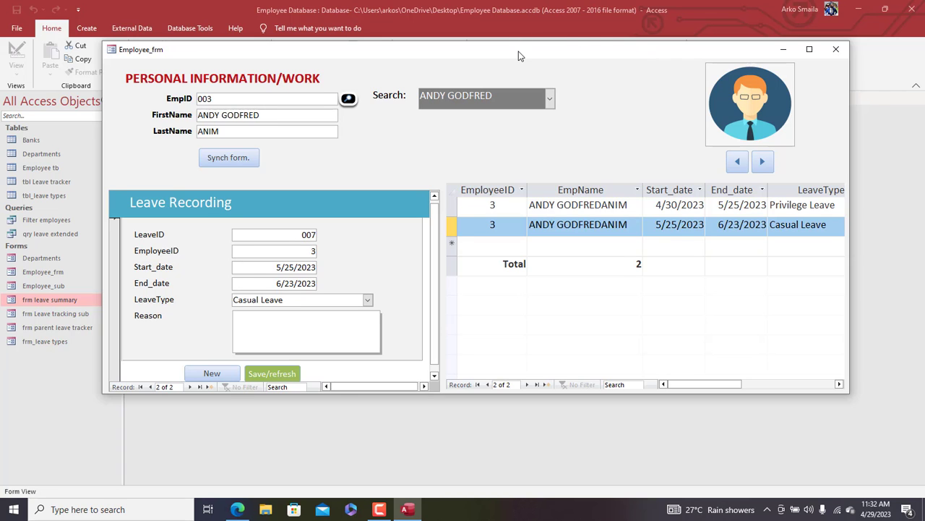
drag(518, 52, 540, 51)
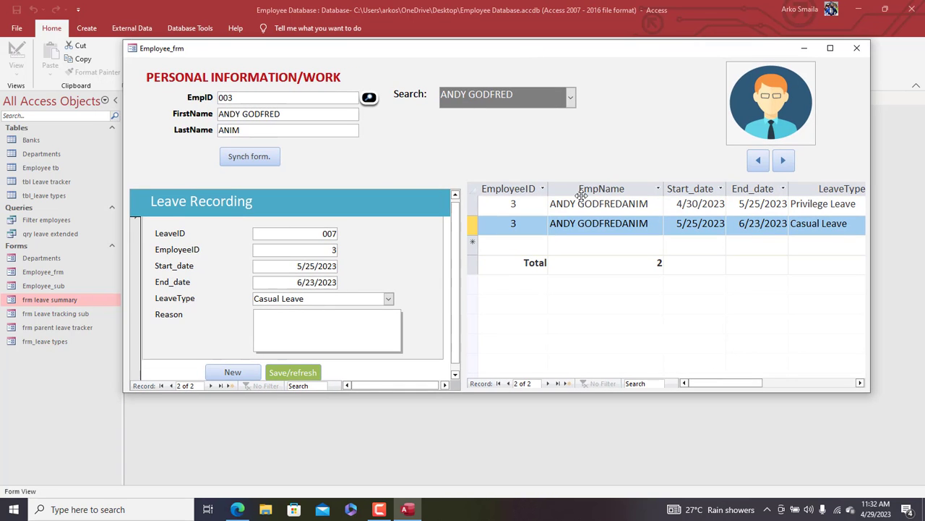
click(830, 50)
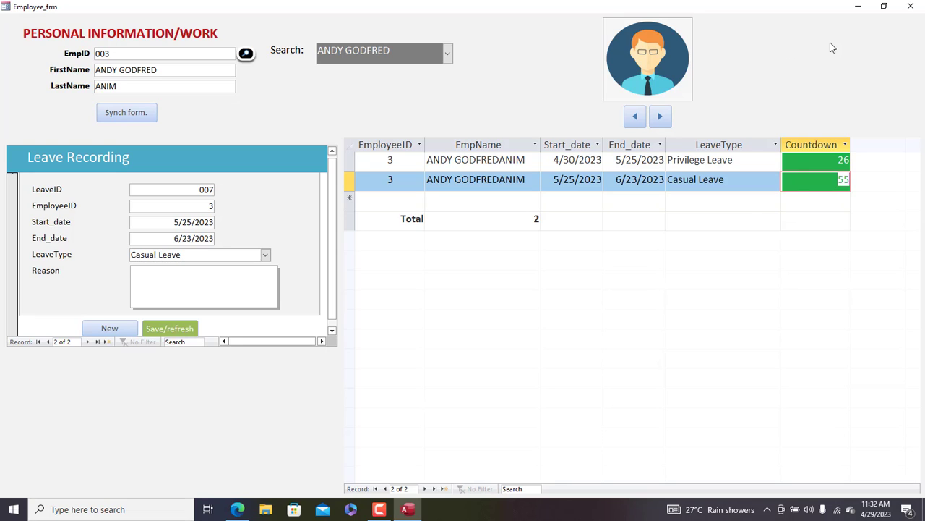
click(884, 6)
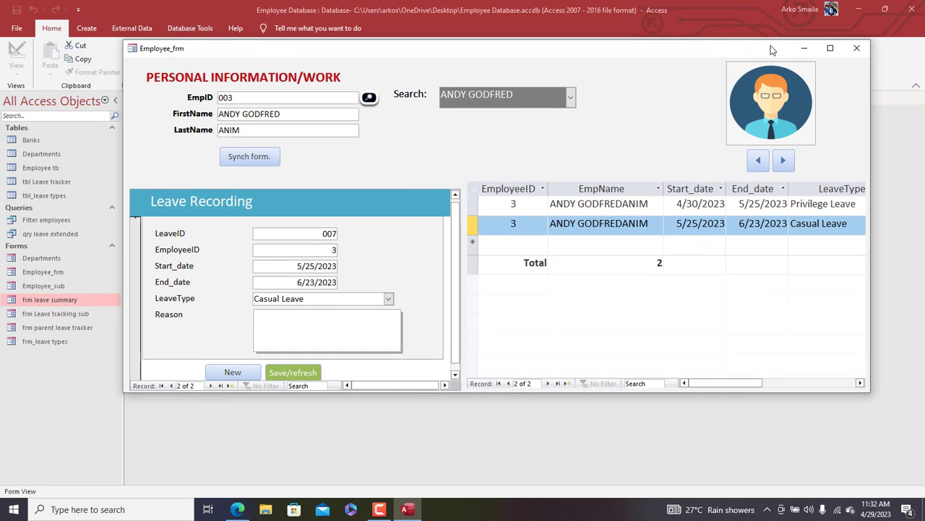
drag(769, 55, 764, 62)
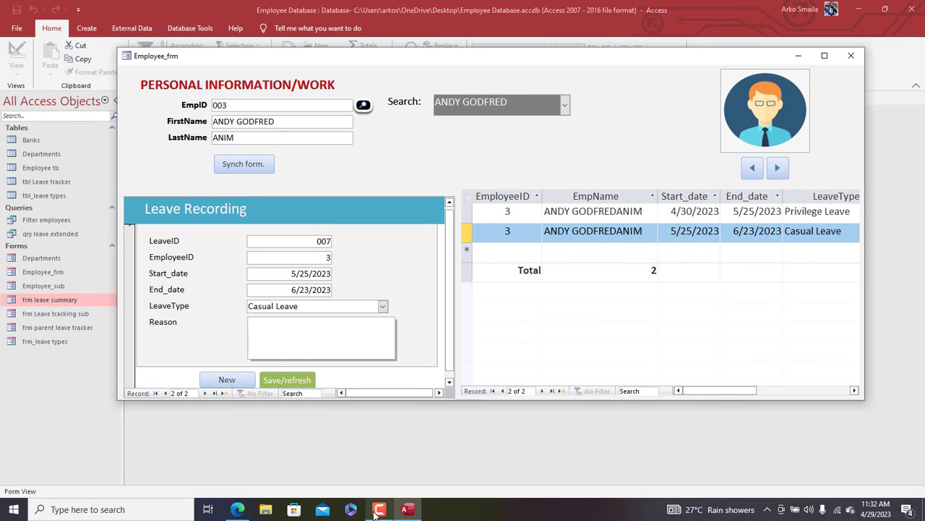
mouse_move(376, 512)
click(851, 56)
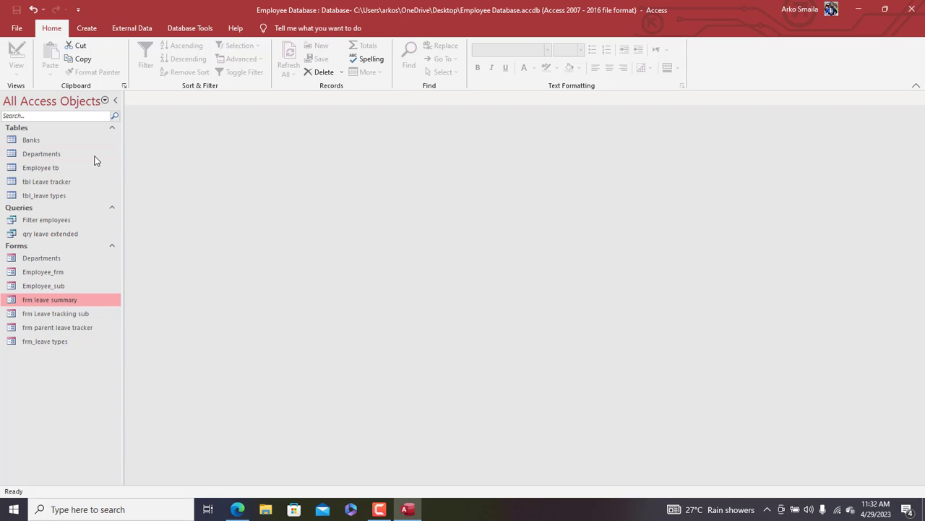
Step: Open the qry leave extended query and start the Report Wizard based on it
double_click(69, 234)
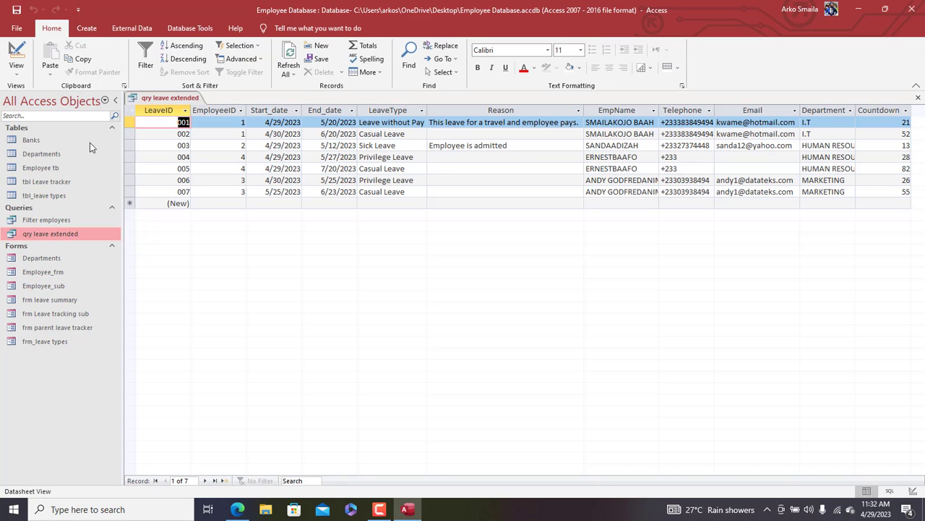
click(86, 27)
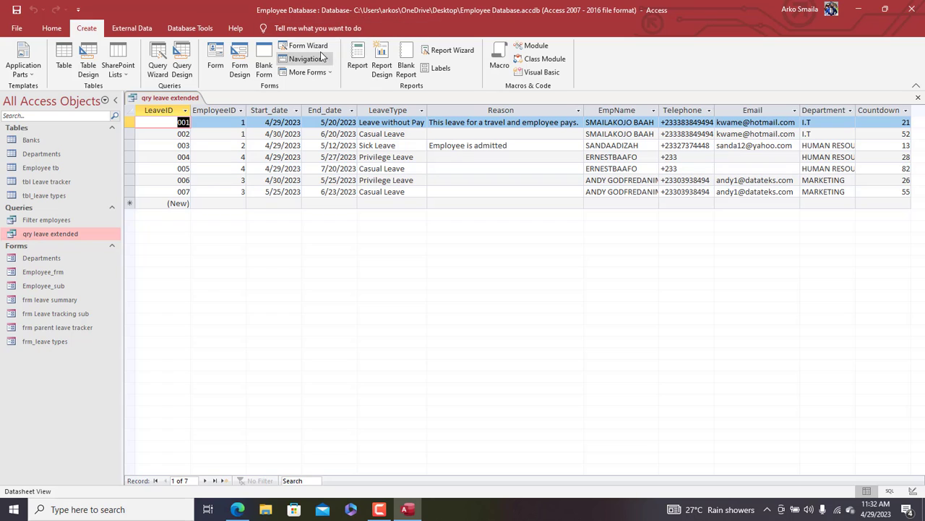
click(459, 52)
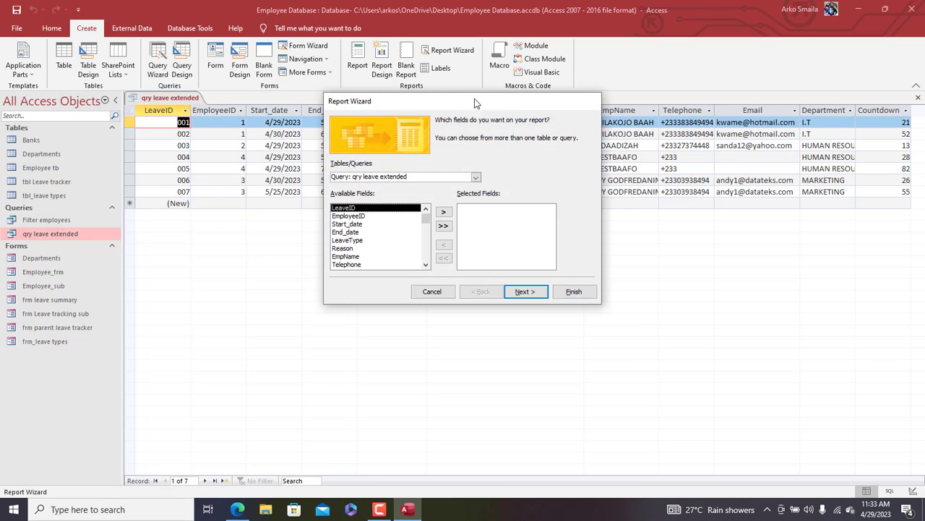
drag(474, 98, 486, 74)
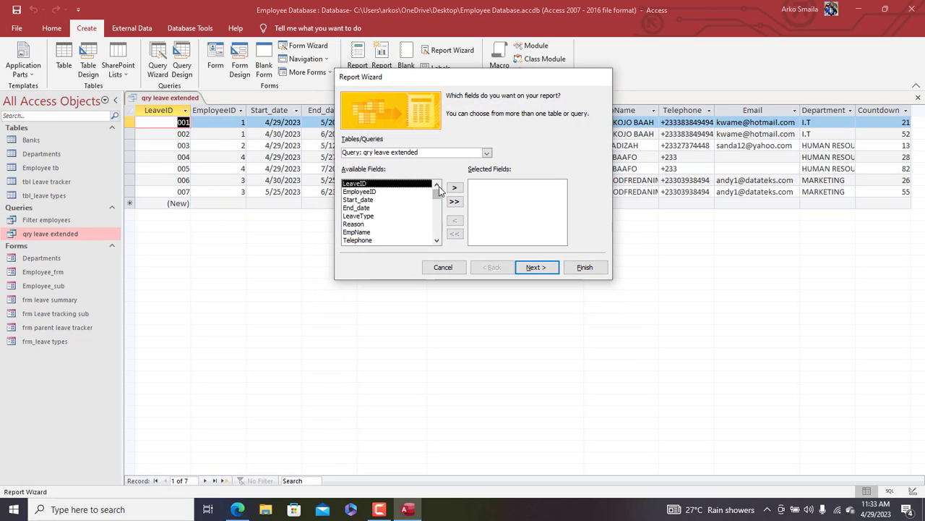
Step: Add the EmployeeID and EmpName fields to the report's selected fields
click(376, 192)
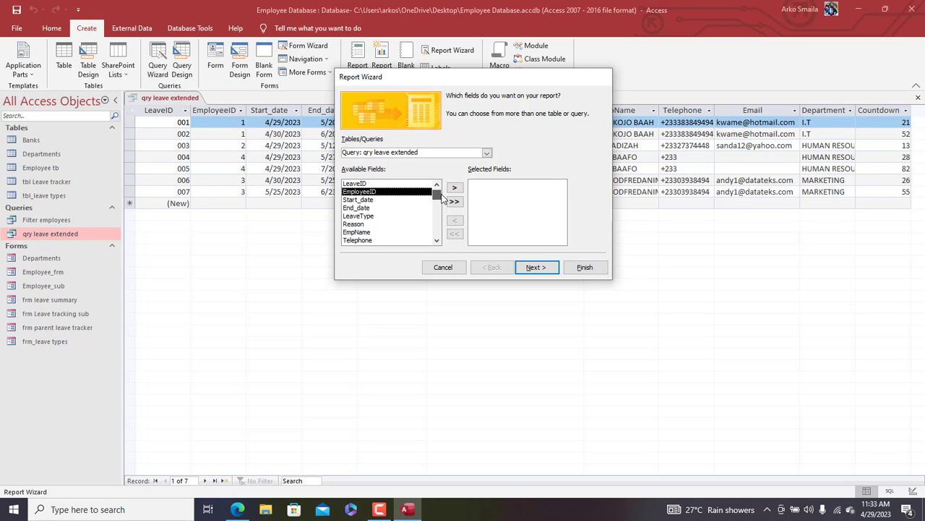
mouse_move(439, 197)
mouse_down()
mouse_move(439, 235)
mouse_move(437, 190)
mouse_up()
double_click(373, 193)
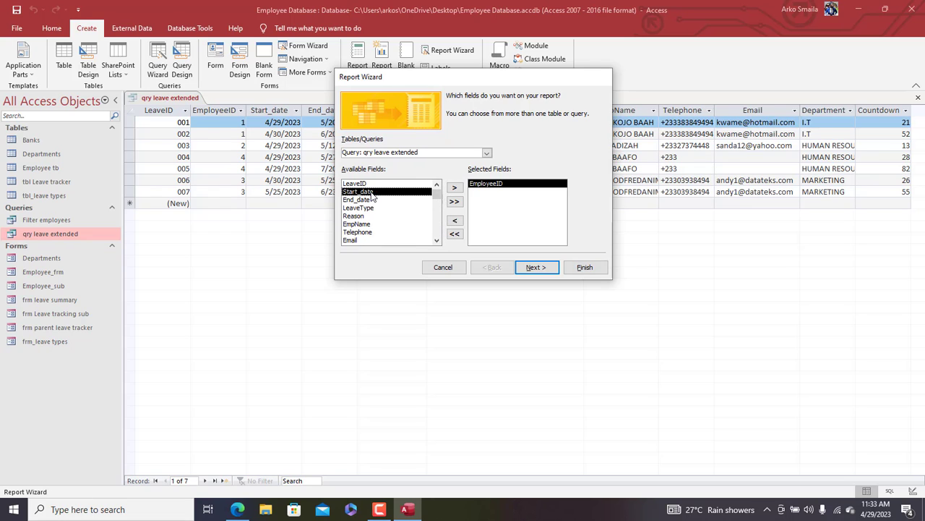
click(436, 240)
click(437, 240)
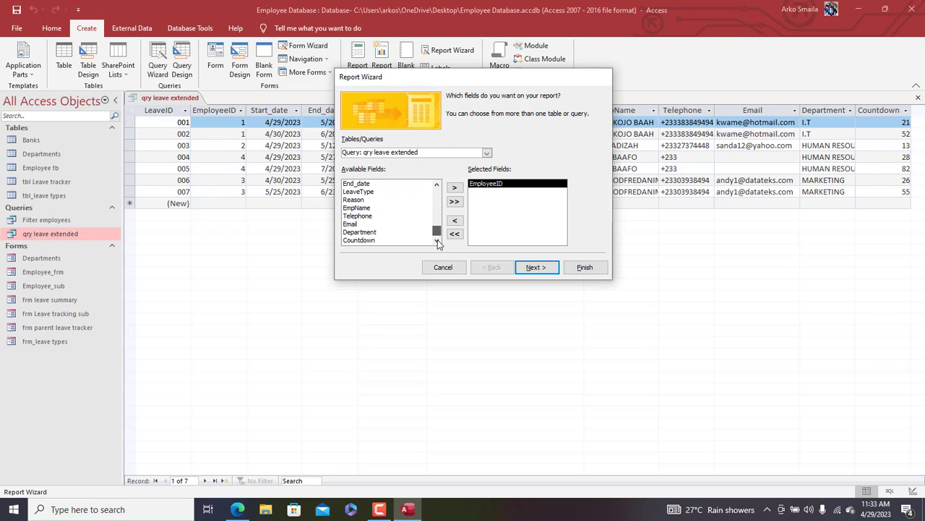
double_click(361, 209)
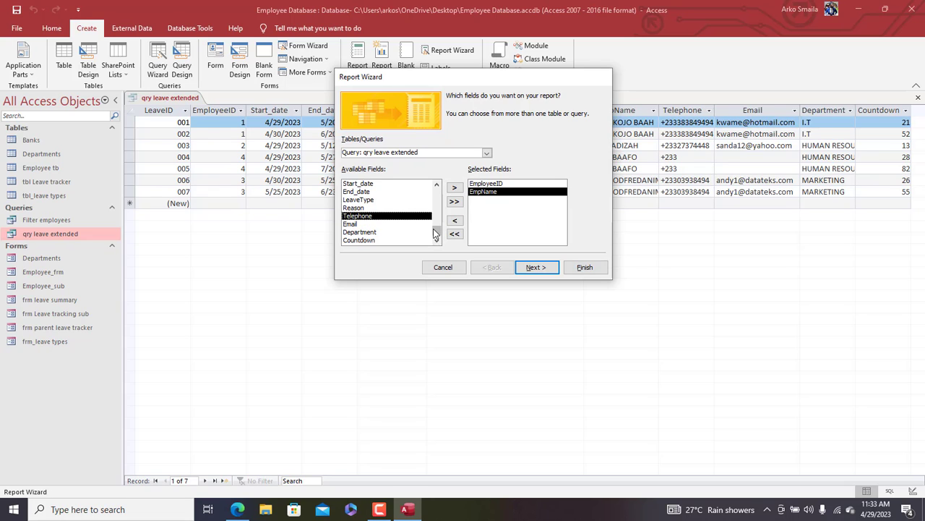
Step: Add the Start_date, End_date, LeaveType and Countdown fields to the report and continue to the grouping levels
drag(437, 210, 436, 176)
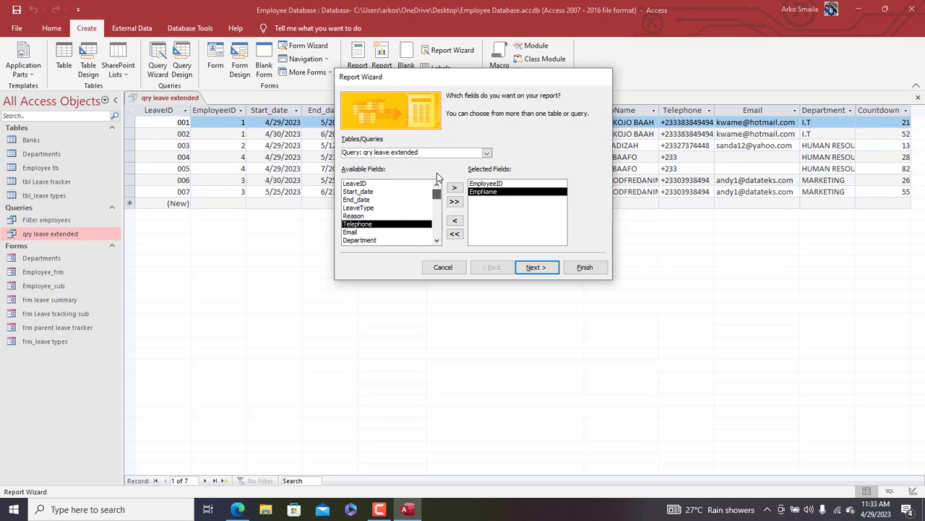
double_click(371, 192)
double_click(373, 192)
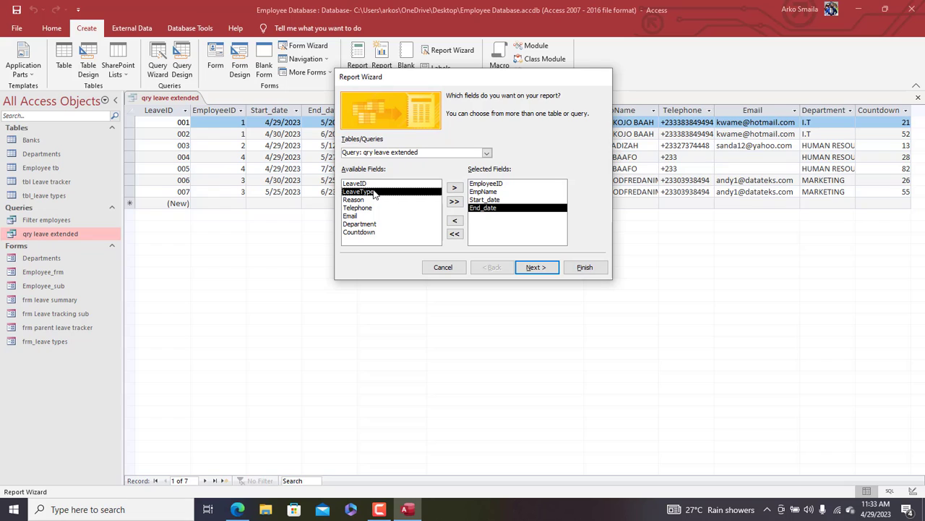
double_click(373, 192)
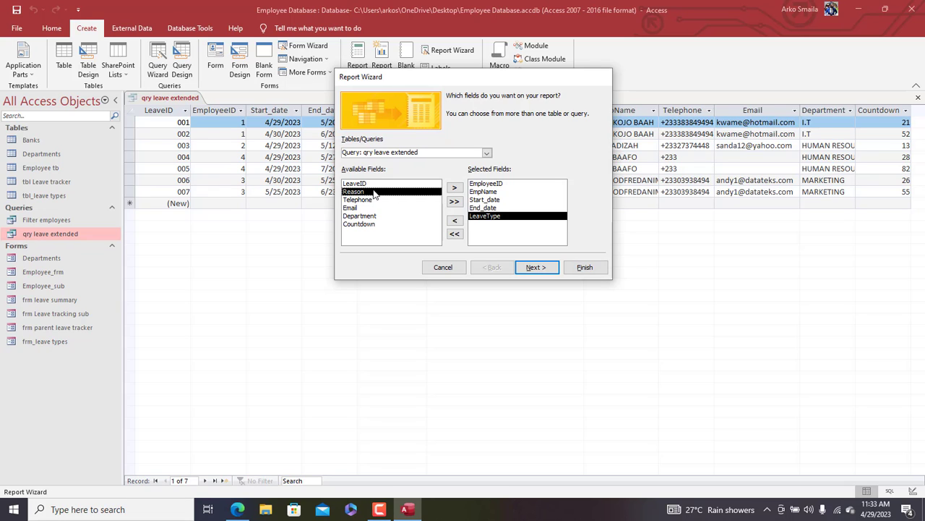
double_click(359, 224)
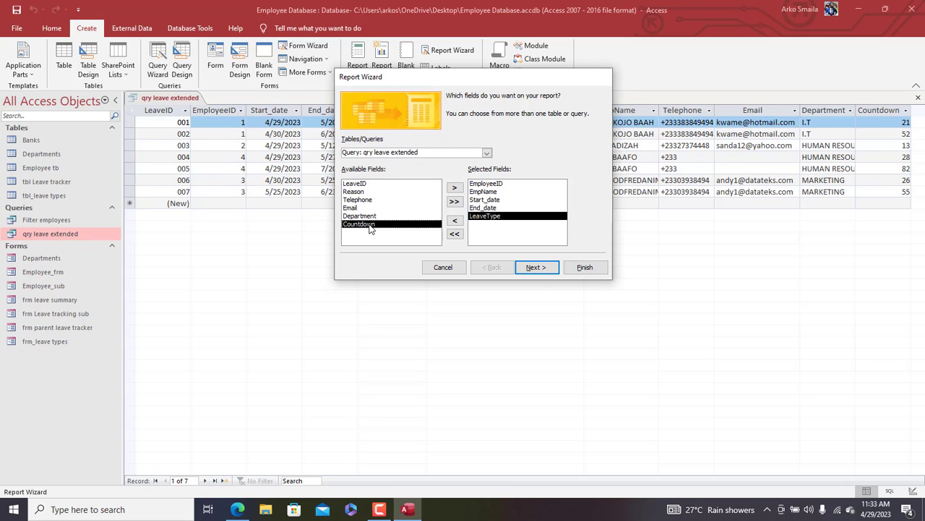
click(541, 272)
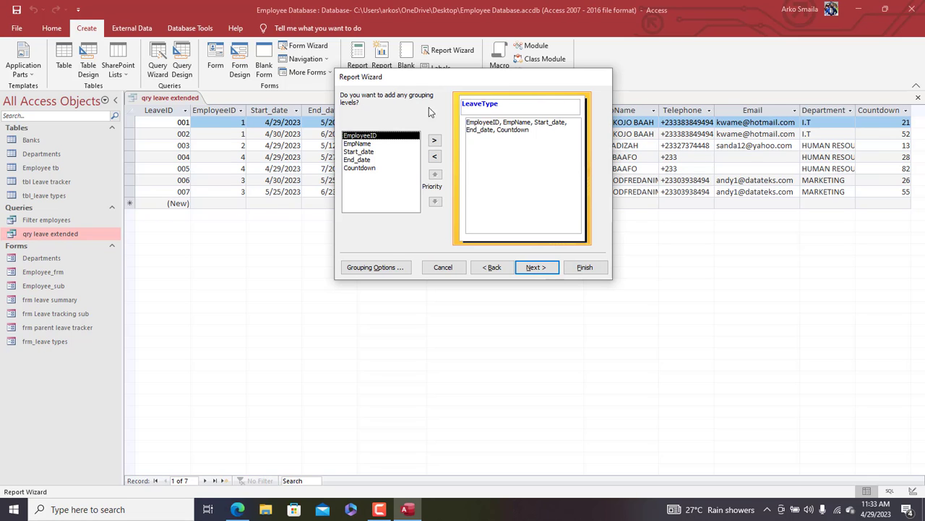
Step: Keep the report grouped by LeaveType and sort its detail records by EmployeeID in ascending order
drag(439, 79, 417, 79)
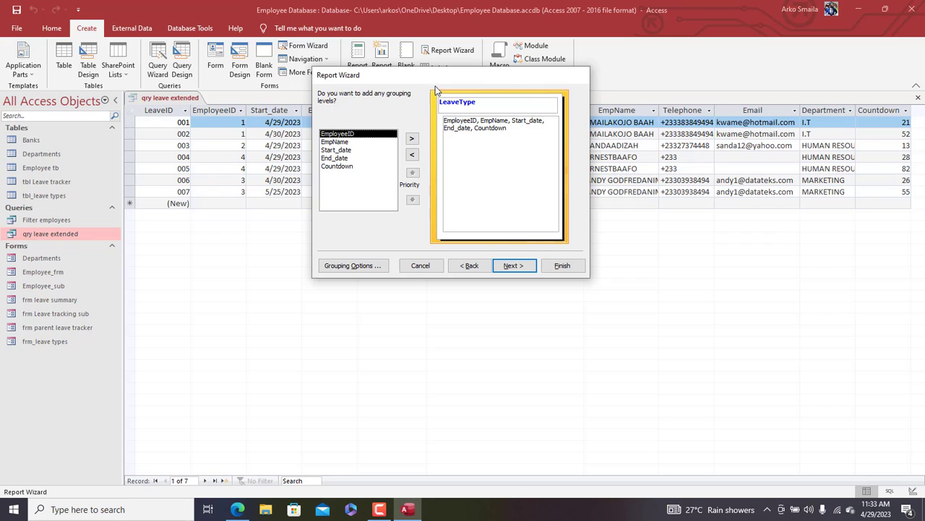
click(515, 265)
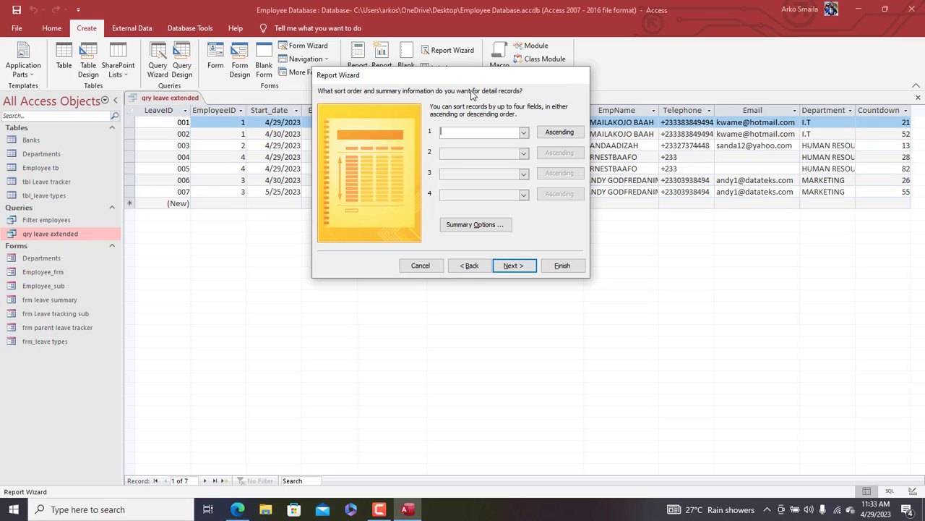
click(524, 133)
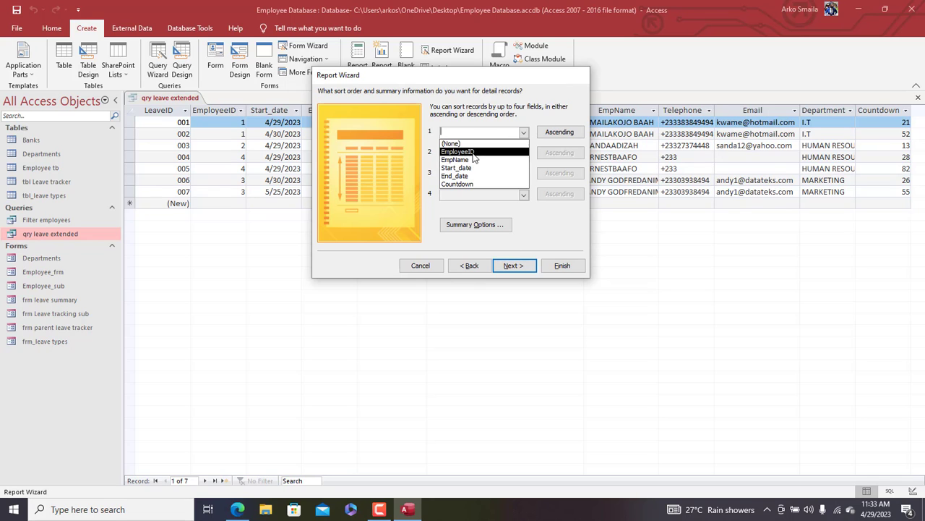
click(466, 151)
Step: Continue past sorting, choose the Block layout with Landscape orientation, and finish the report
click(518, 264)
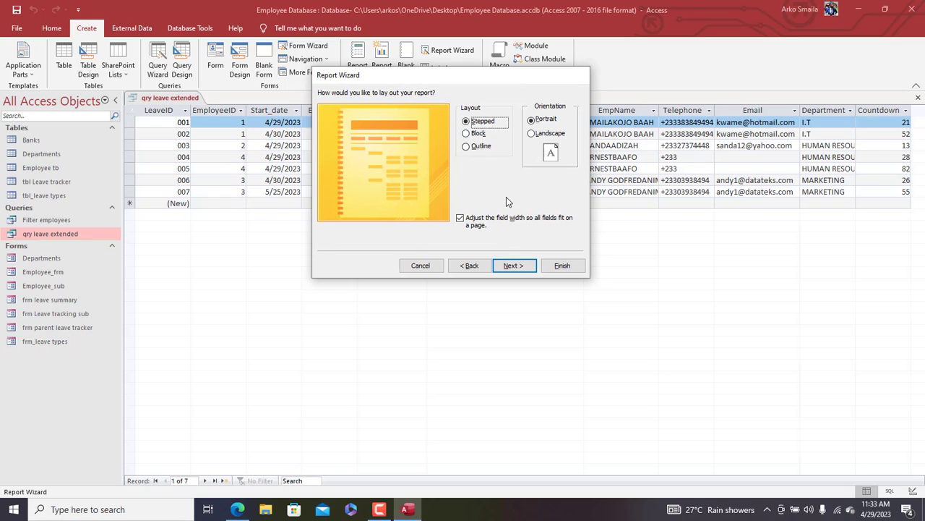
click(477, 134)
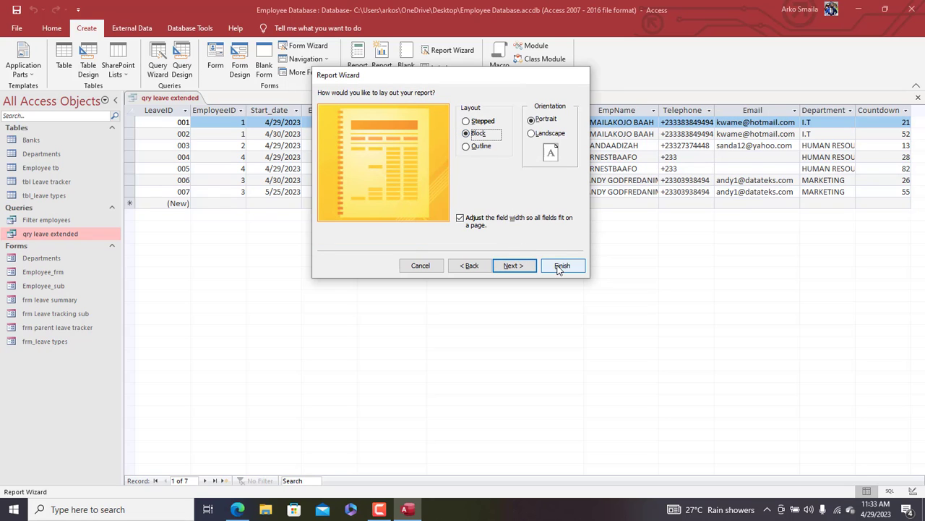
click(536, 133)
click(556, 267)
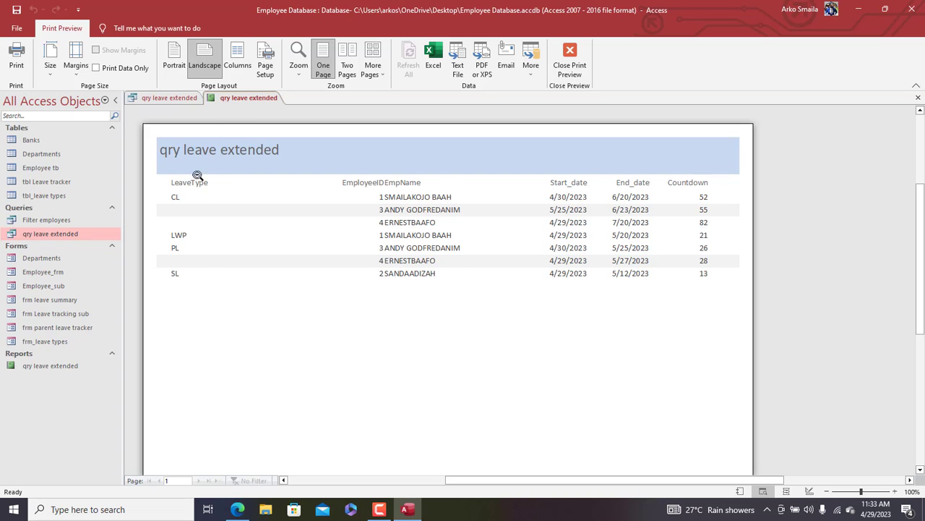
Step: Open the report in Design View and move its title label to about 4.46 inches from the left edge of the report header
right_click(224, 102)
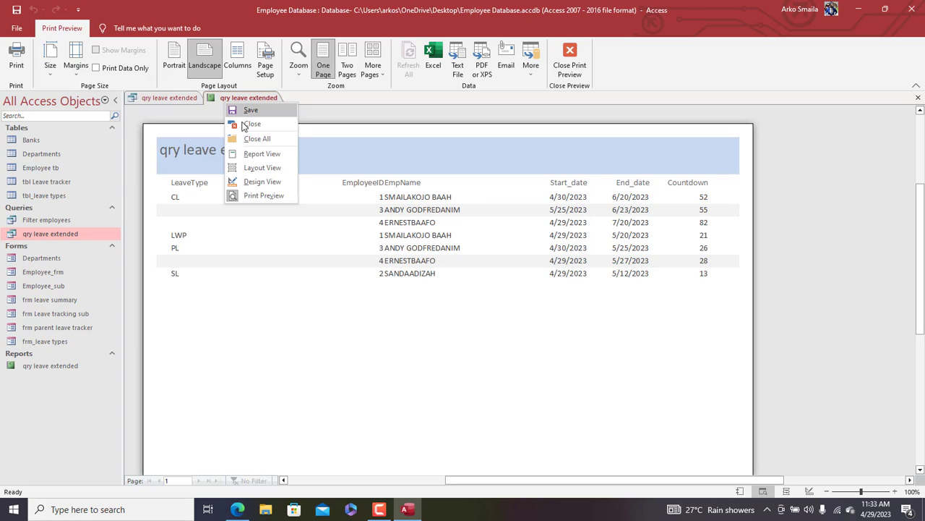
click(265, 183)
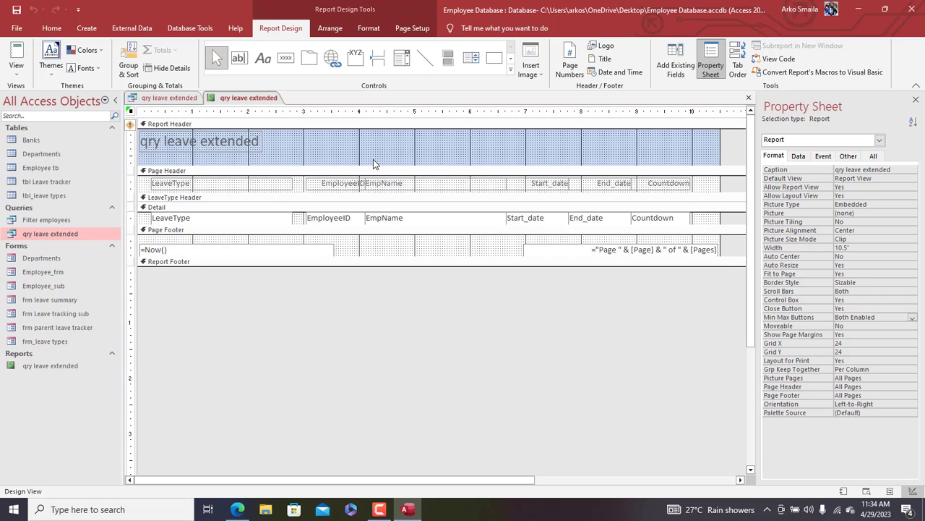
click(250, 143)
drag(384, 136, 542, 144)
Step: Change the title label's text to "Leave report" and narrow the label to about 1.7 inches wide
click(520, 143)
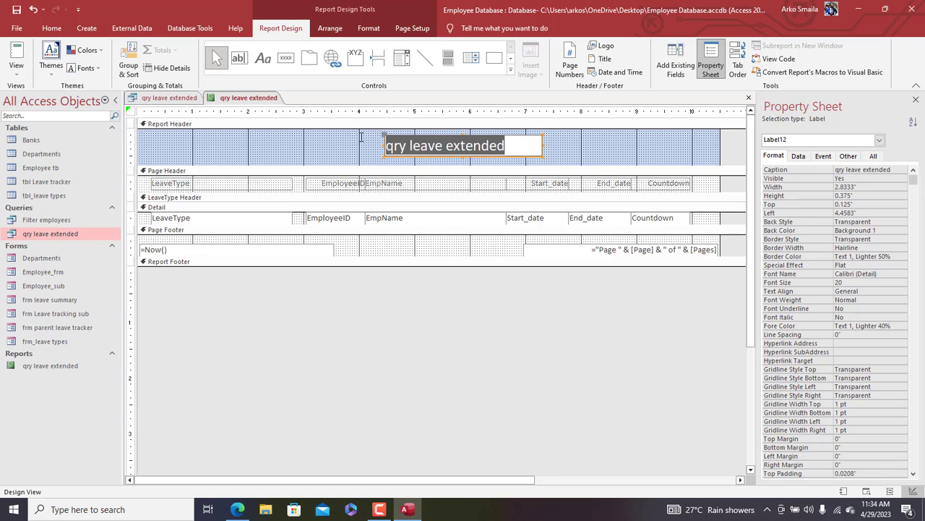
text(Leave )
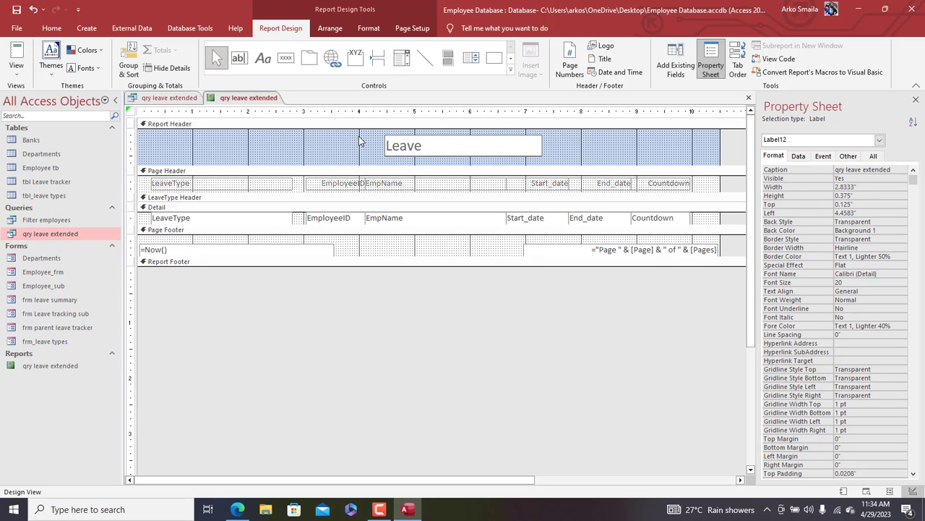
text(report)
key(Return)
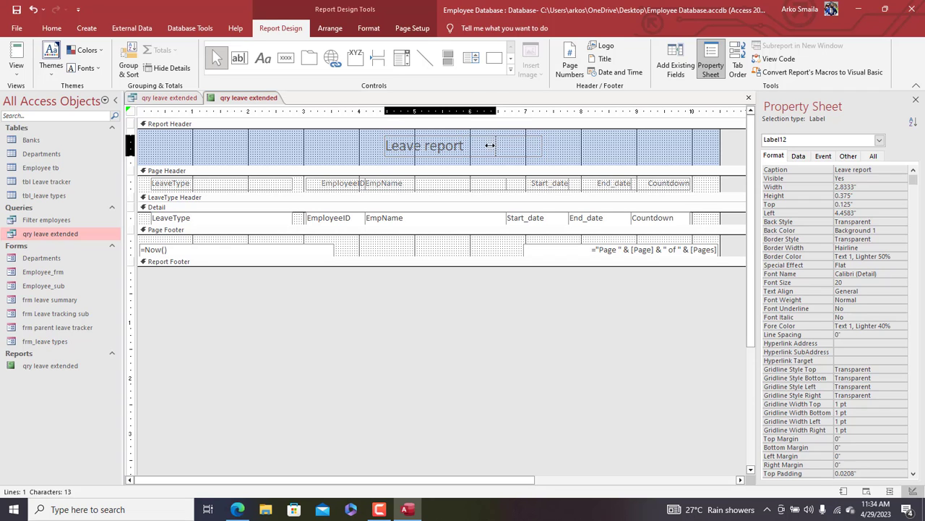
click(533, 145)
Step: Set the font of all the report's controls to black (Text 1) at size 12
key(ctrl+a)
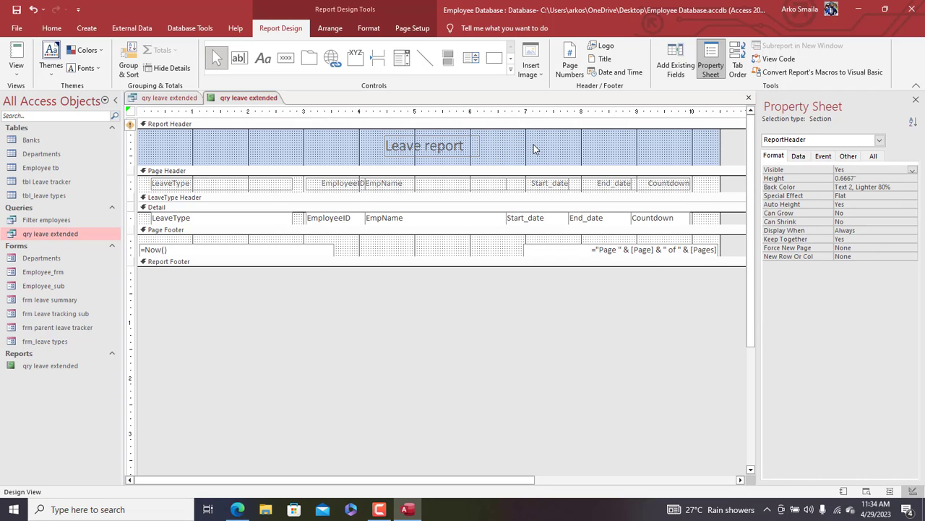
click(369, 28)
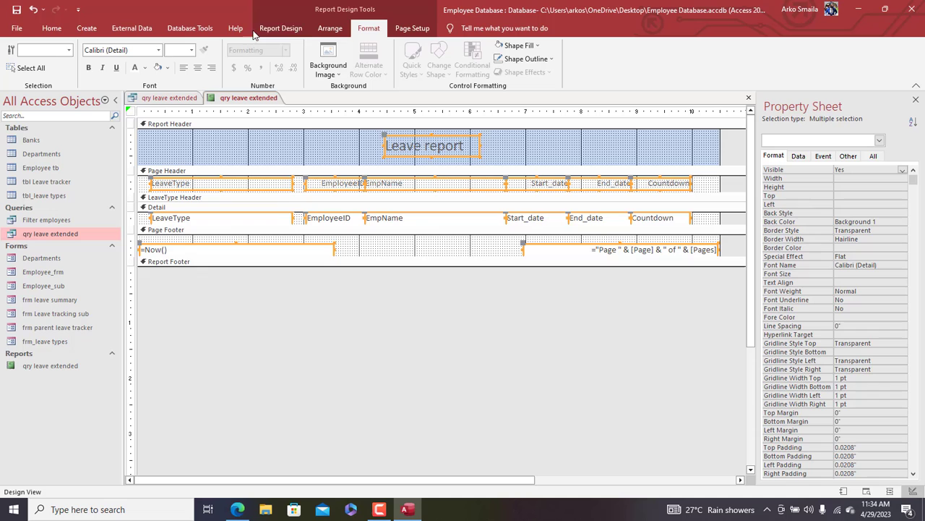
click(146, 68)
click(144, 108)
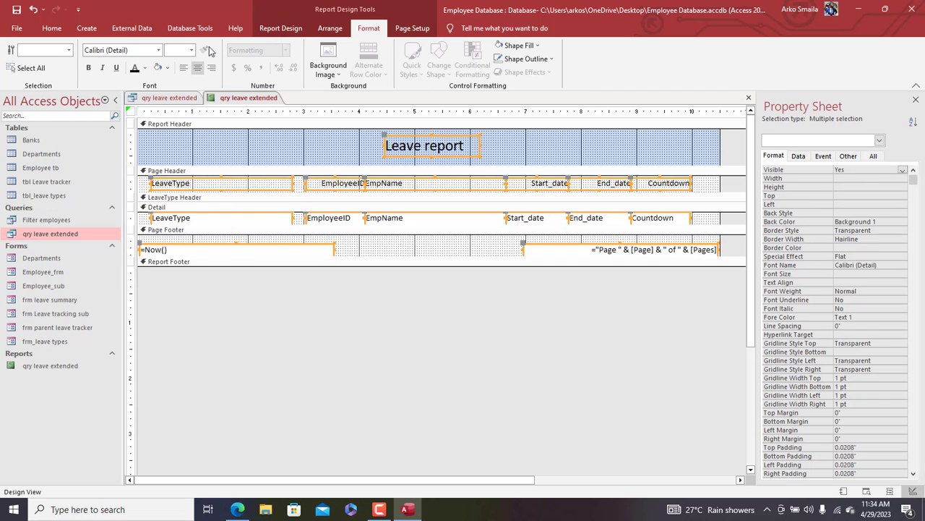
click(192, 50)
click(172, 107)
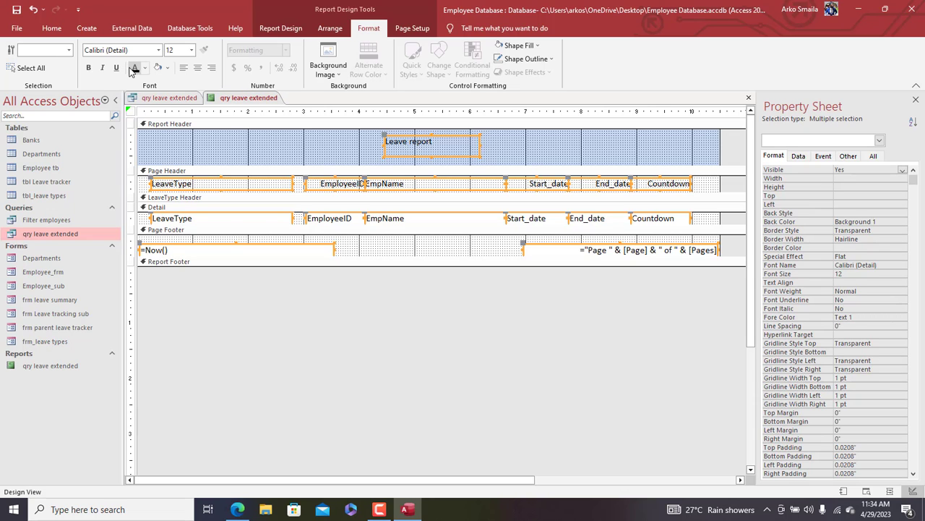
Step: Check the formatted controls in Report View and return to Design View
right_click(246, 99)
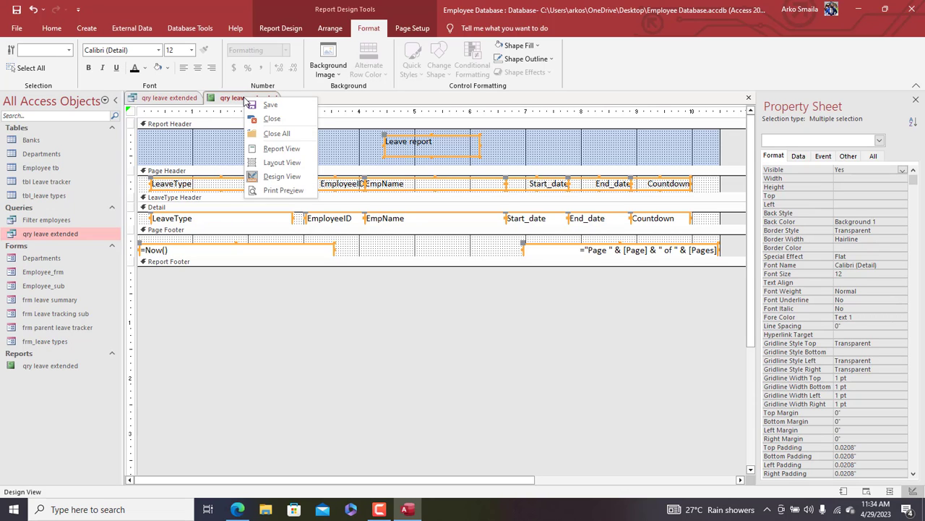
click(281, 149)
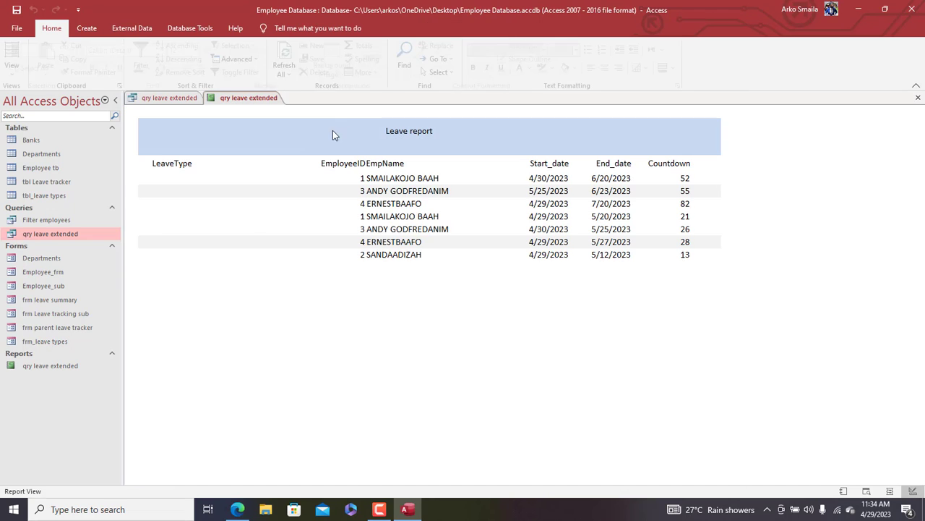
right_click(258, 122)
click(293, 150)
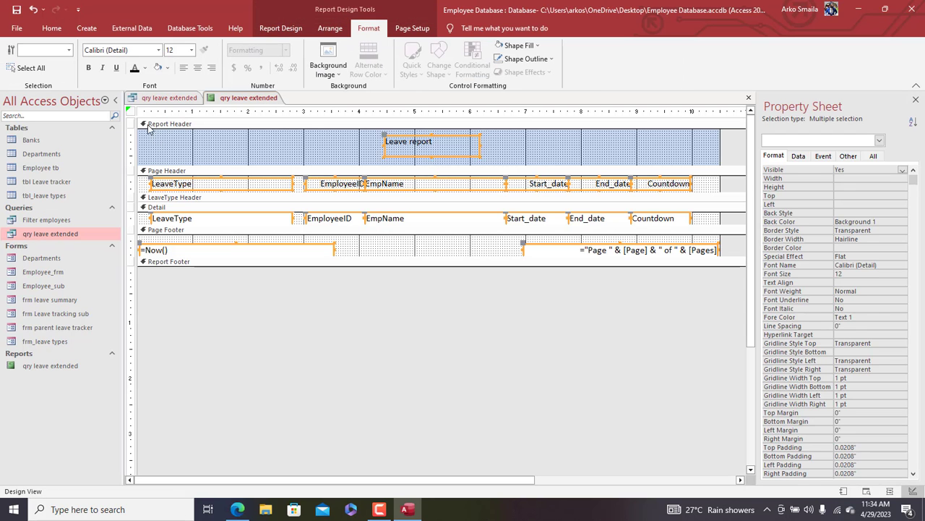
Step: Make the report a pop-up, with Auto Center set to Yes and Scroll Bars set to Vertical Only
click(131, 112)
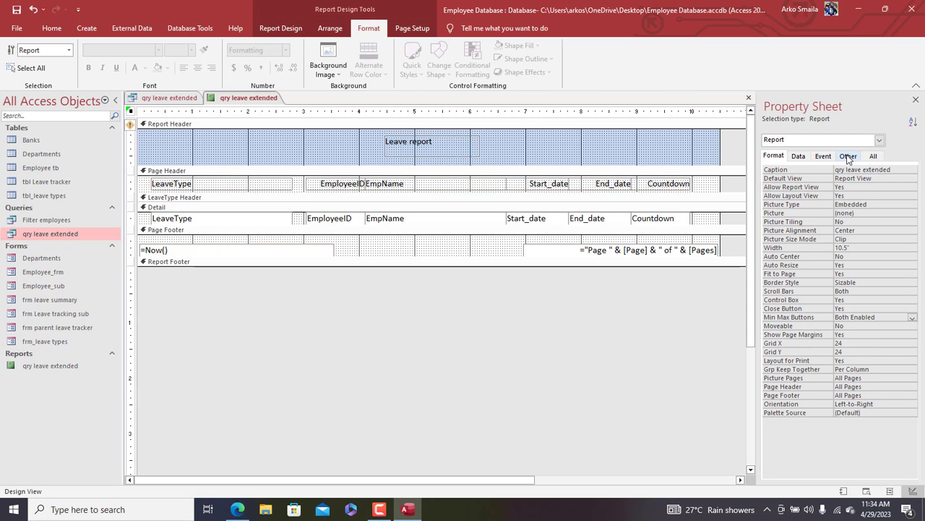
click(848, 157)
click(774, 157)
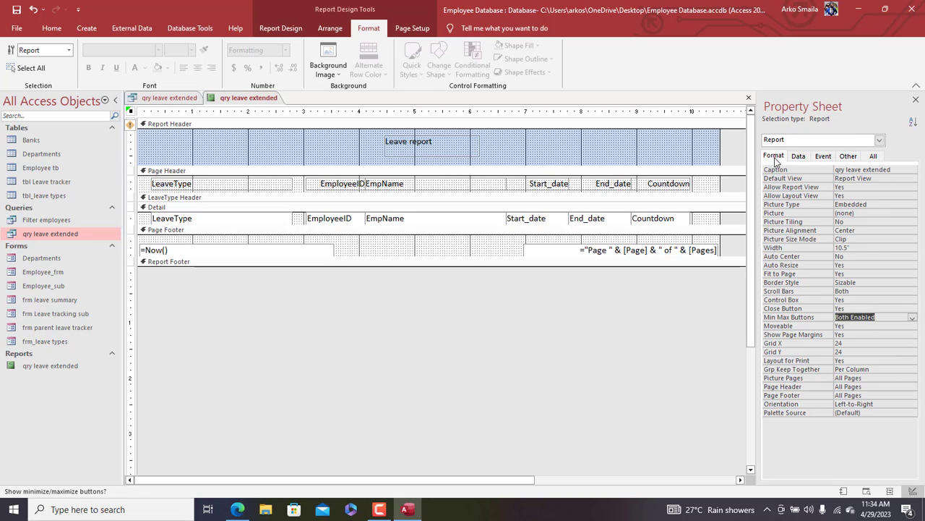
double_click(859, 256)
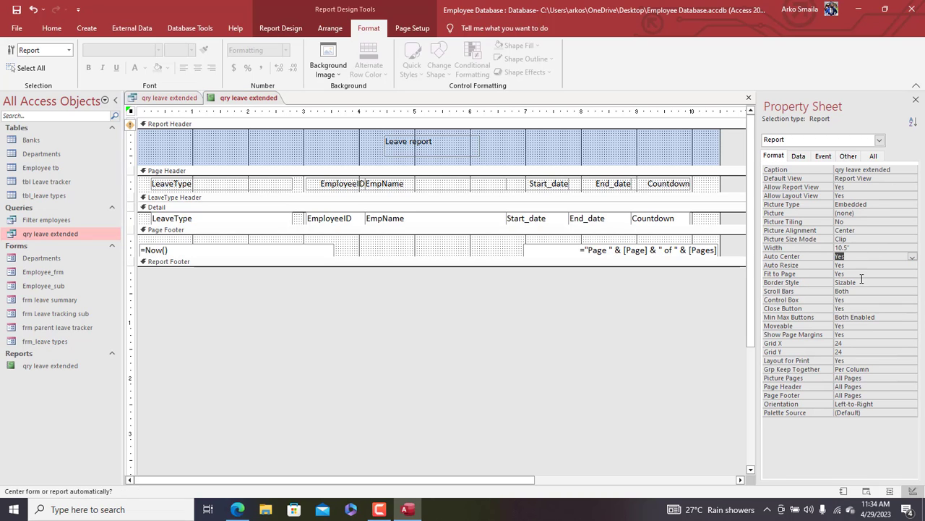
click(862, 291)
click(913, 290)
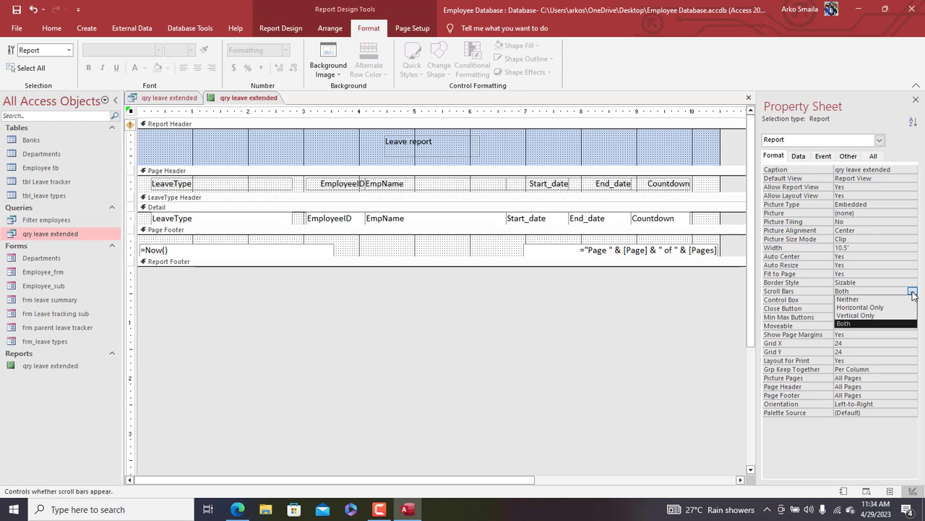
click(867, 318)
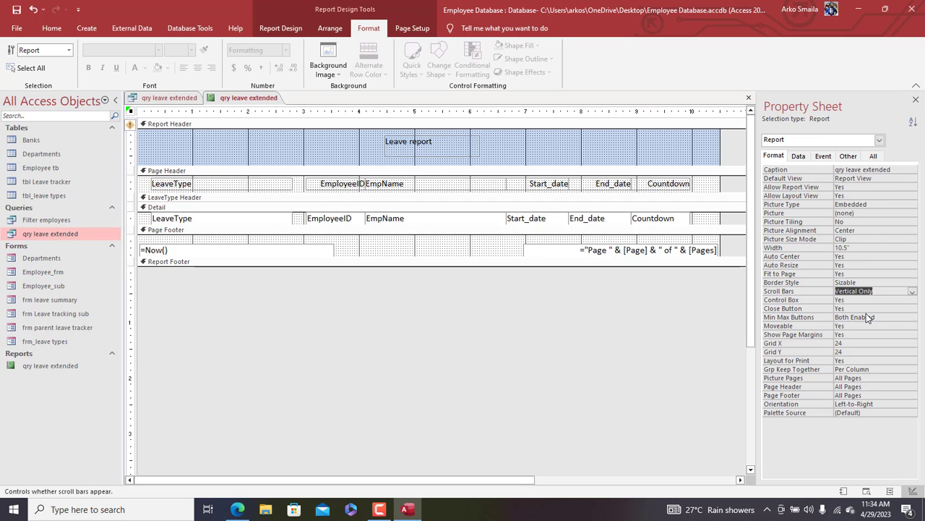
Step: Display the report in Report View and move its window up to check the column alignment
right_click(238, 104)
click(260, 150)
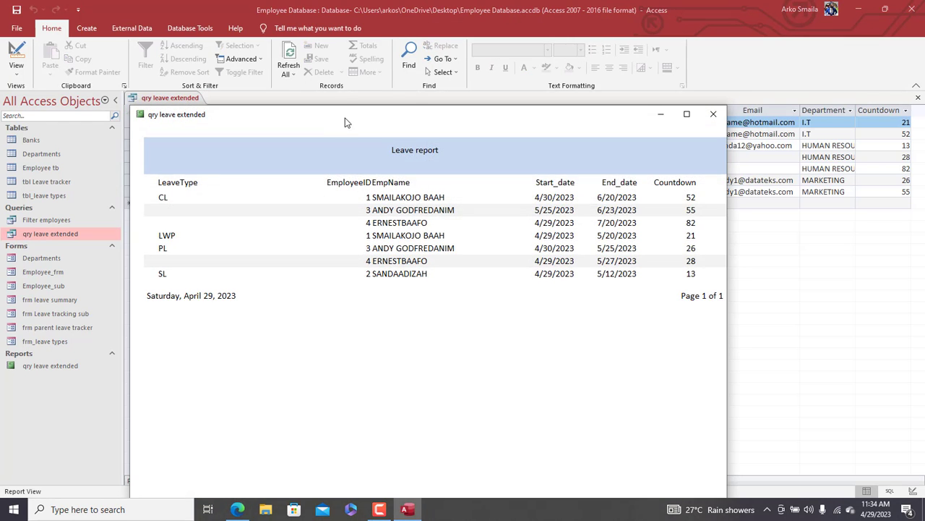
drag(345, 123, 365, 43)
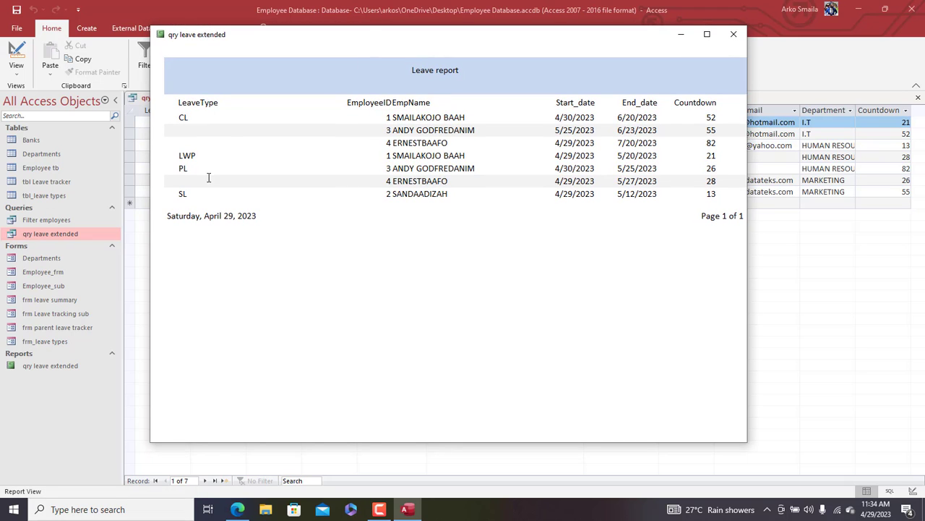
right_click(376, 73)
click(366, 87)
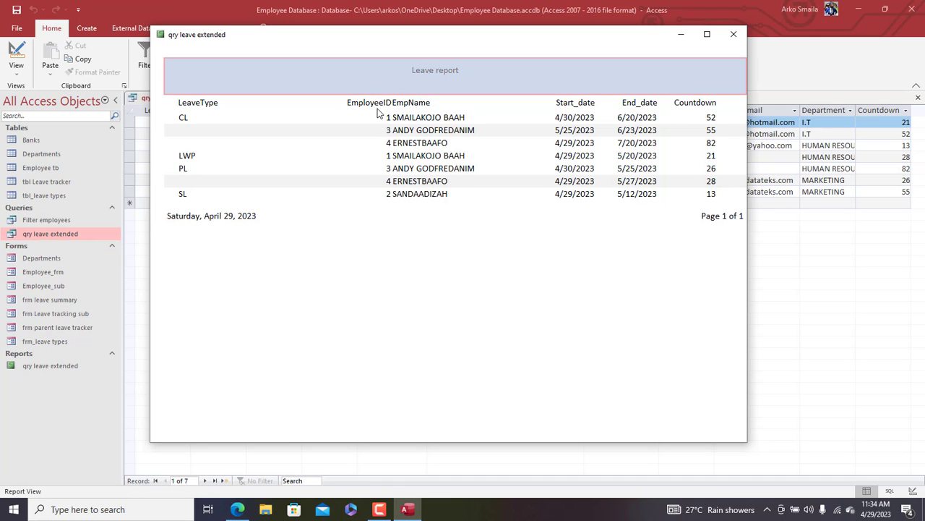
Step: Return to Design View and left-align the EmployeeID label together with its field in the Detail section
right_click(374, 81)
click(396, 115)
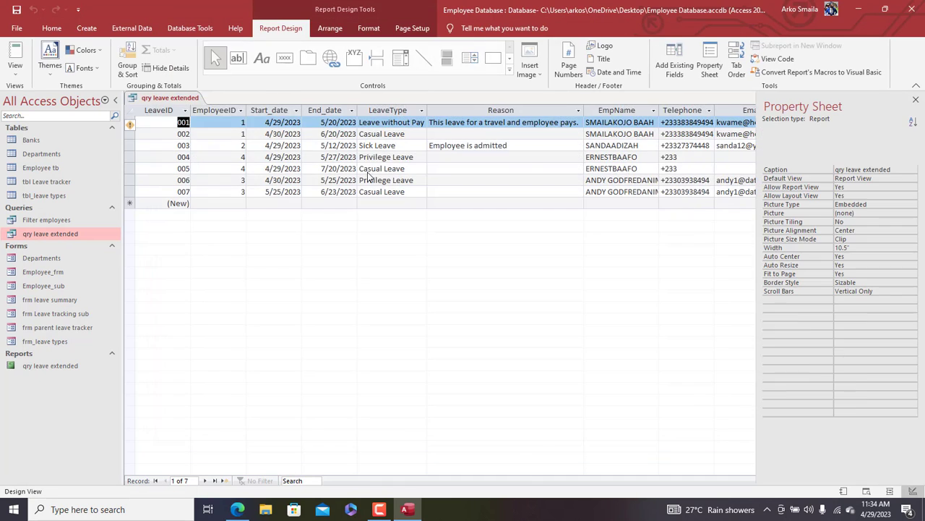
click(343, 185)
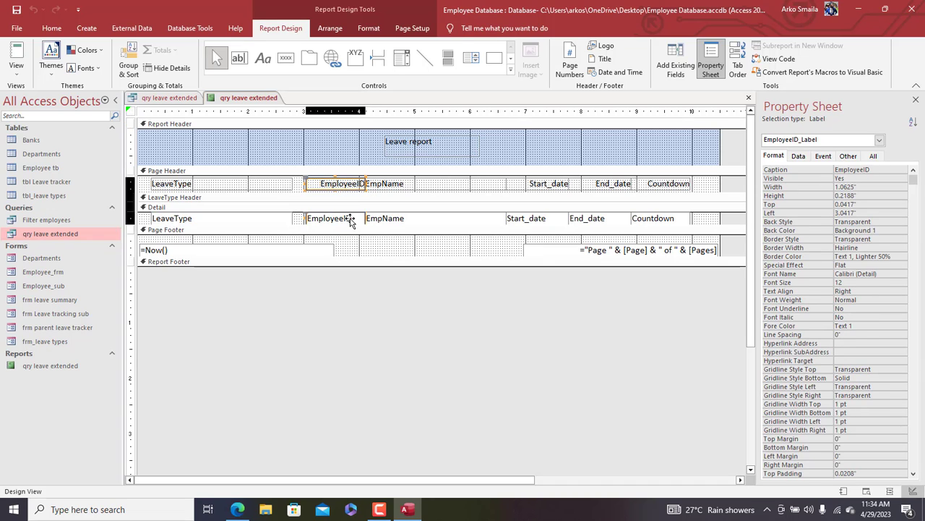
ctrl+click(350, 219)
key(ctrl+l)
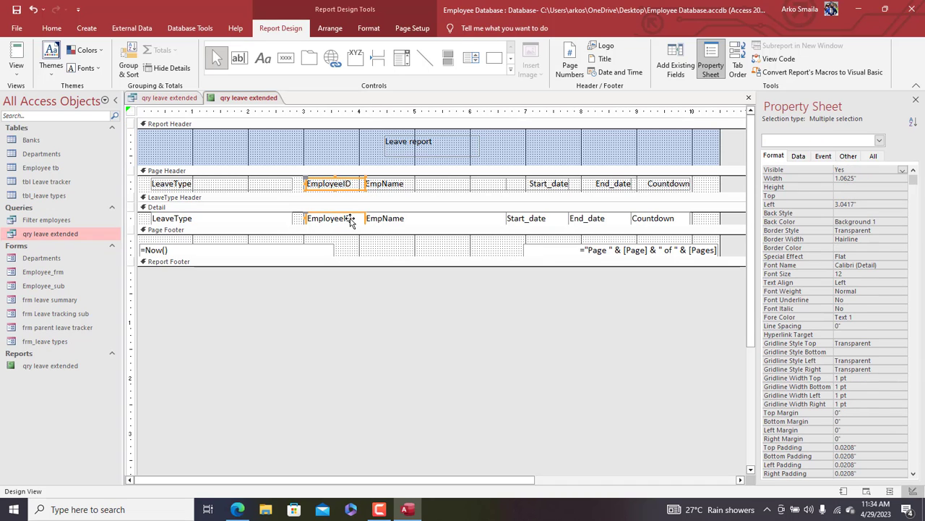
Step: Check the EmployeeID column's alignment in Report View, moving the report window up
right_click(229, 100)
click(259, 151)
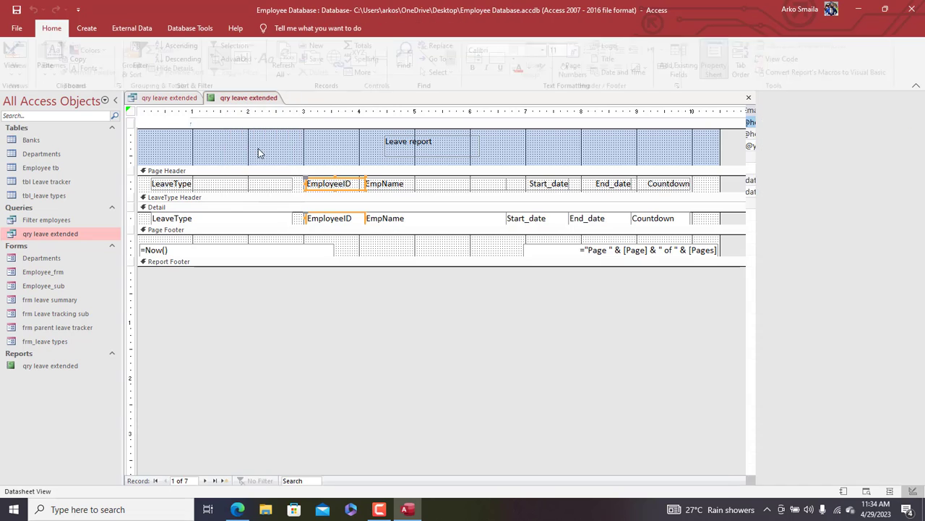
drag(348, 118, 339, 42)
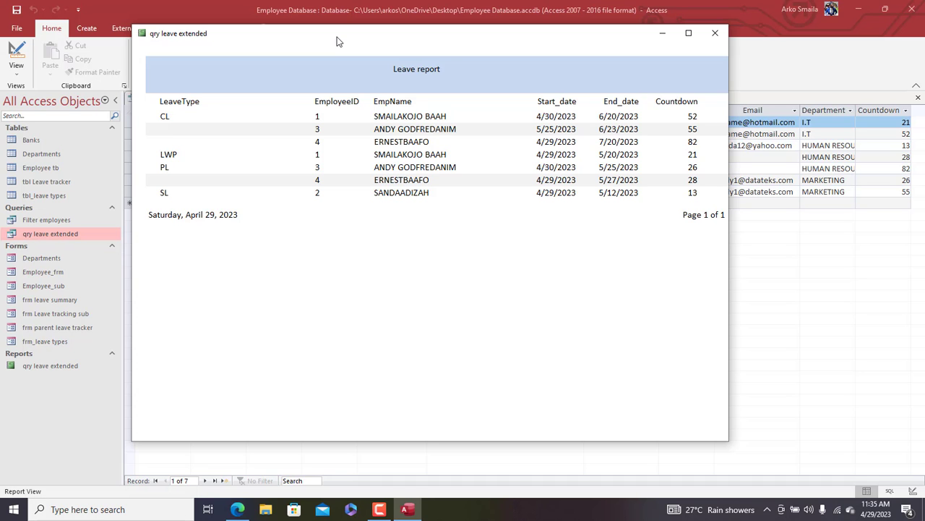
Step: Reopen Design View and widen the "Leave report" title label leftwards to about 3.5 inches
right_click(336, 41)
click(358, 114)
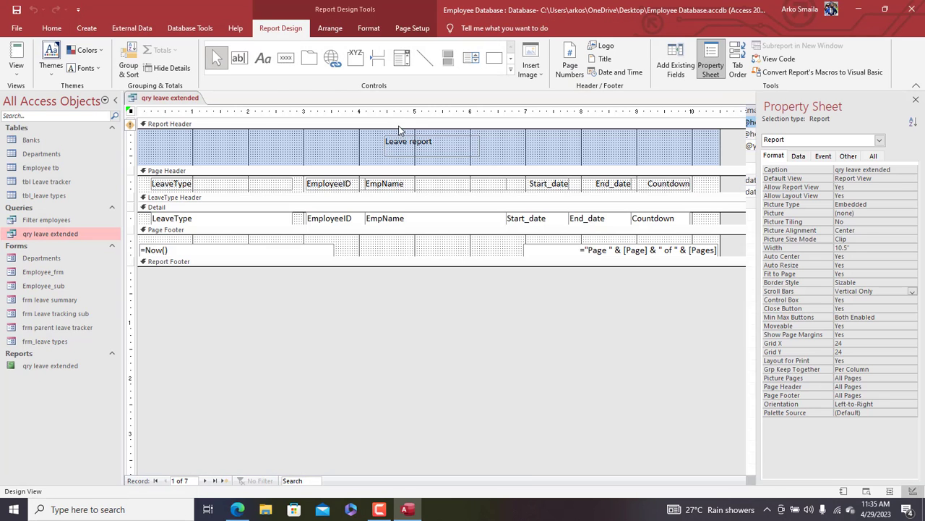
click(409, 142)
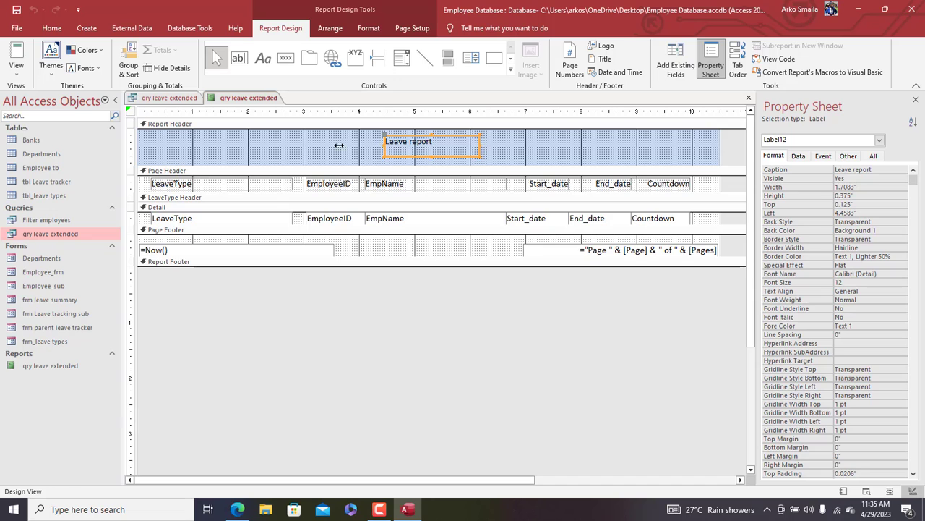
drag(339, 145, 285, 144)
Step: Set the "Leave report" title's font size to 26 and centre its text within the label
click(369, 27)
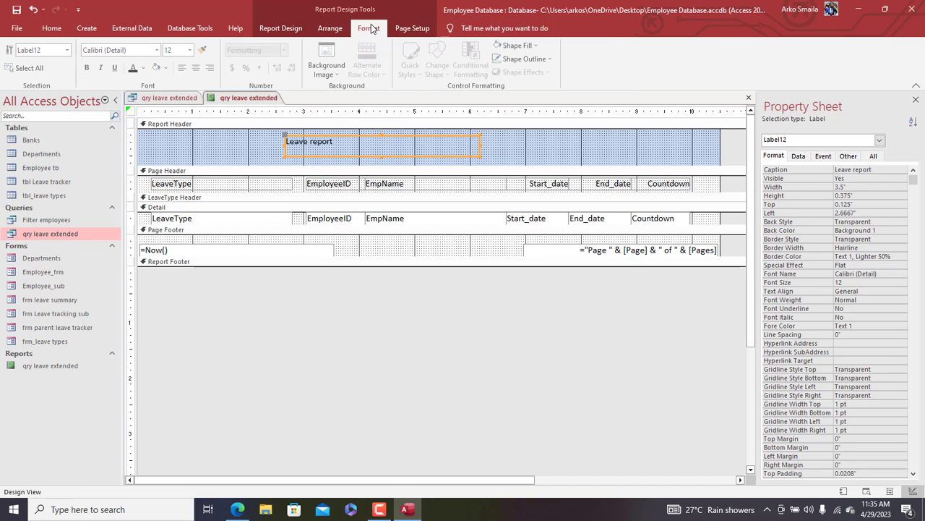
click(191, 51)
click(181, 158)
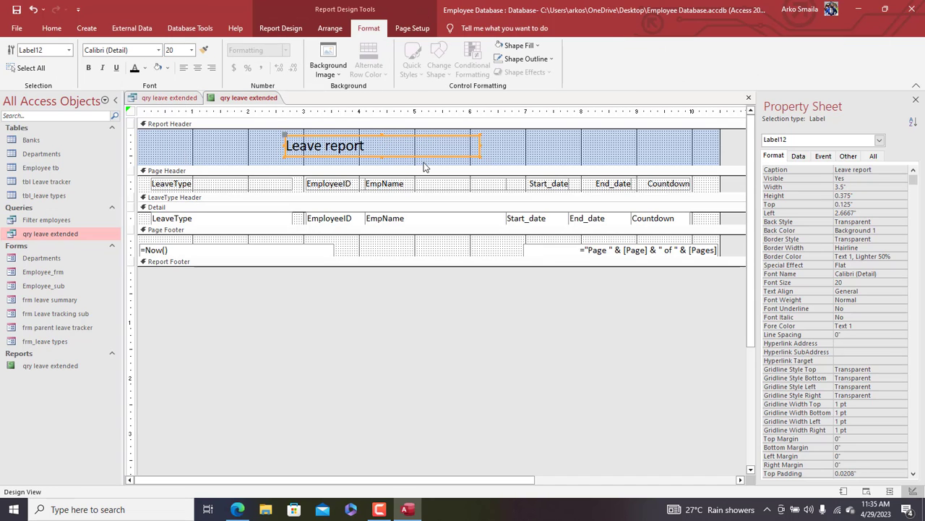
click(191, 51)
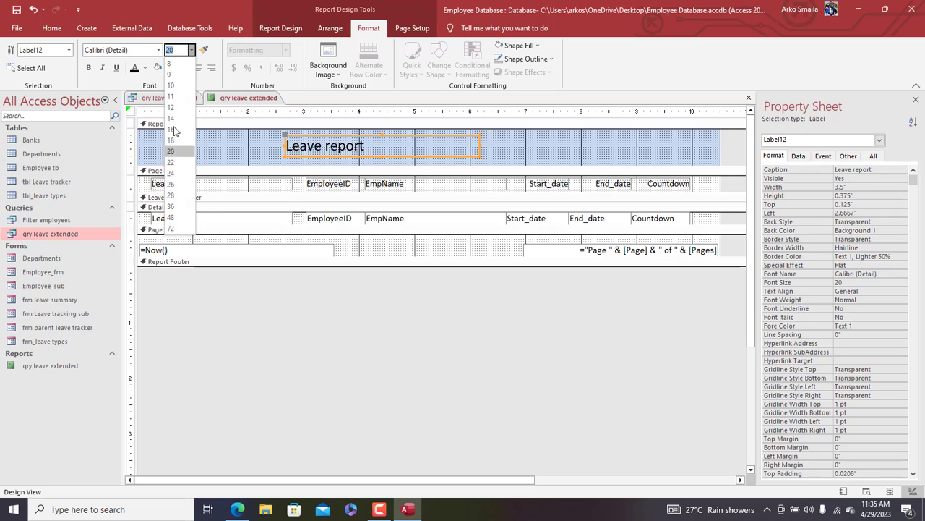
click(174, 185)
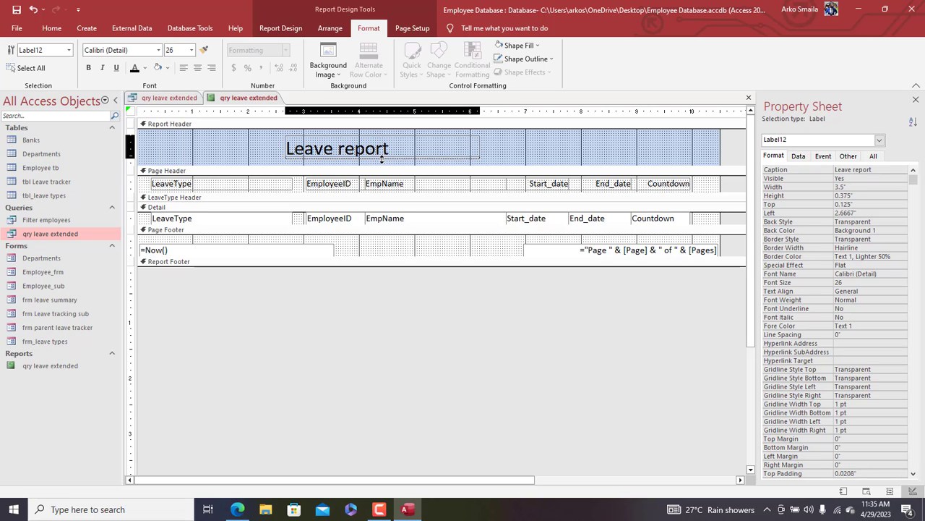
key(ctrl+e)
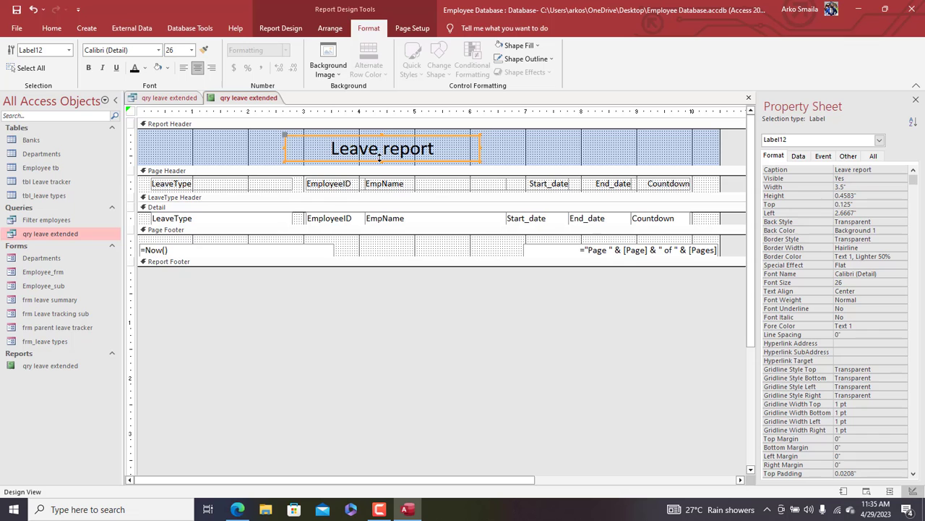
Step: Check the enlarged, centred "Leave report" title in Report View, moving the report window up
right_click(261, 98)
click(289, 150)
drag(418, 118, 447, 29)
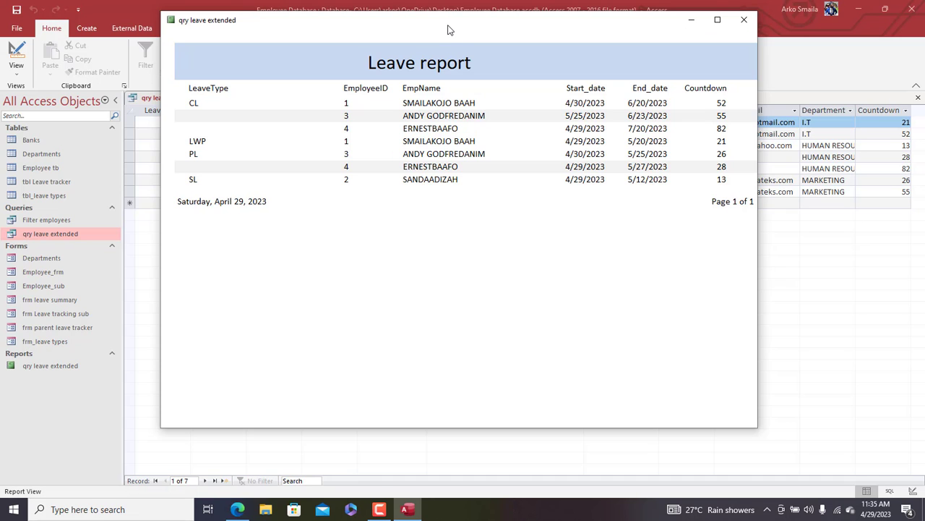
drag(448, 30, 455, 28)
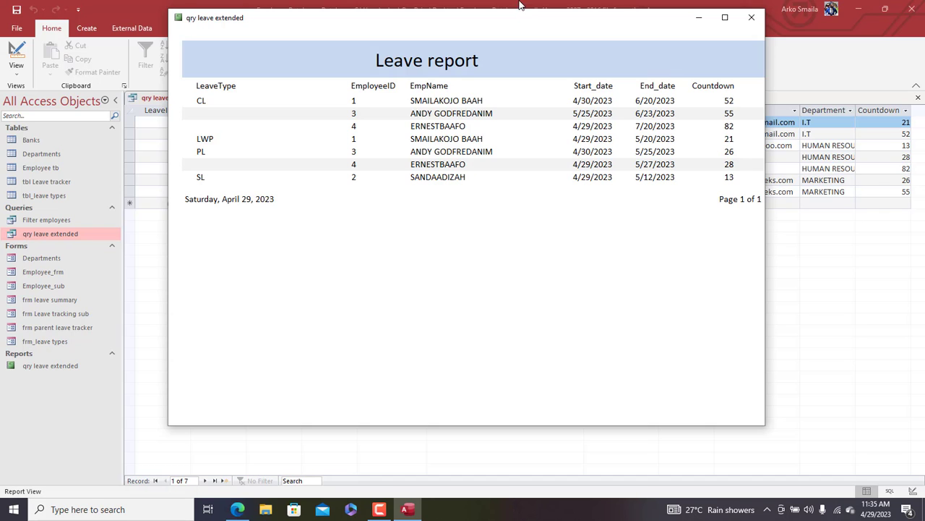
Step: Return to Design View and open the conditional formatting rules for the Countdown field in the Detail section
right_click(519, 23)
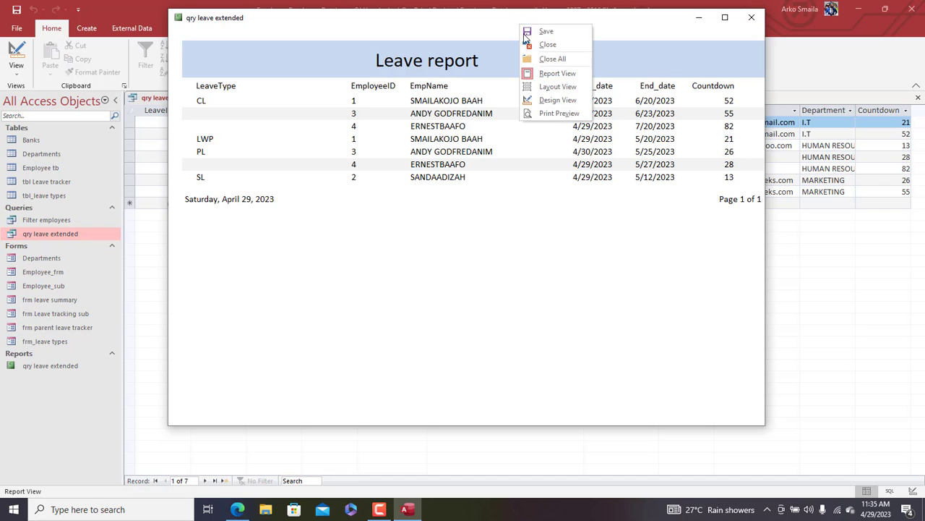
click(548, 104)
click(669, 218)
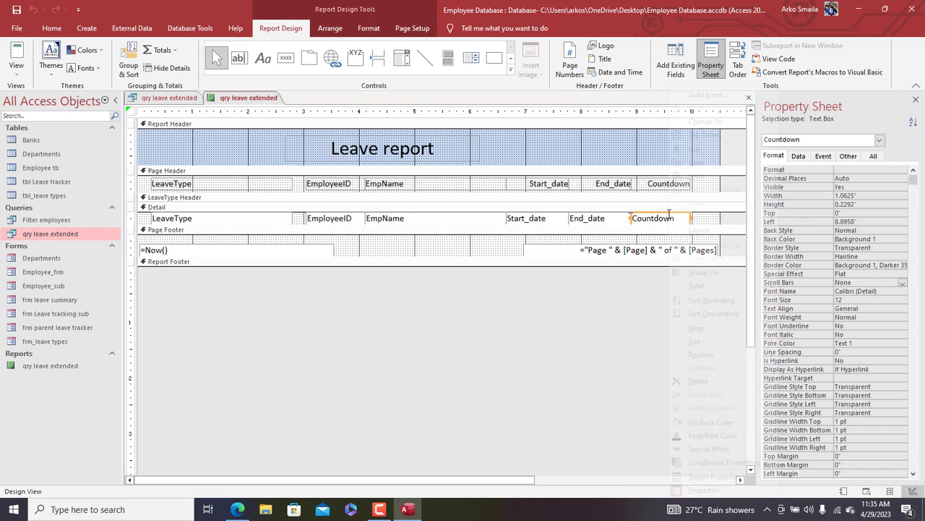
right_click(670, 218)
click(736, 466)
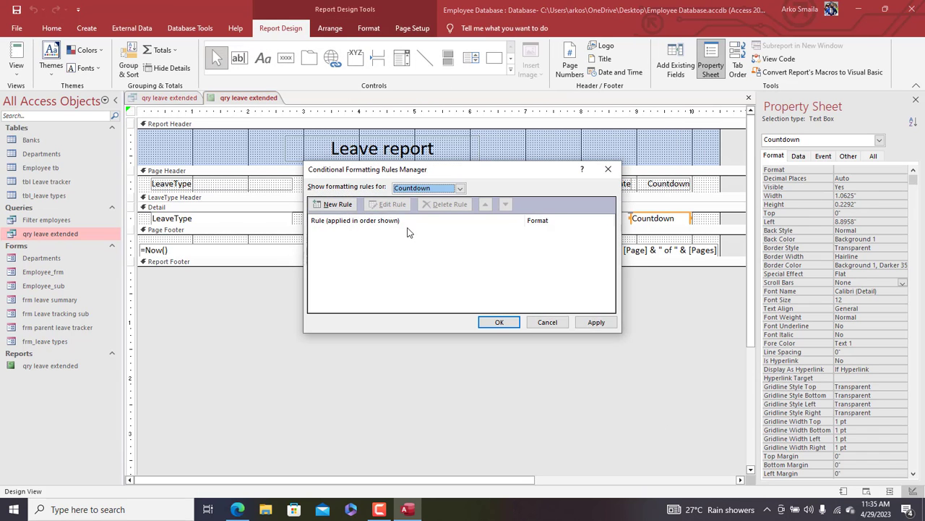
Step: Add a Countdown rule that formats field values greater than 0 with a green fill and white font
click(333, 206)
click(405, 248)
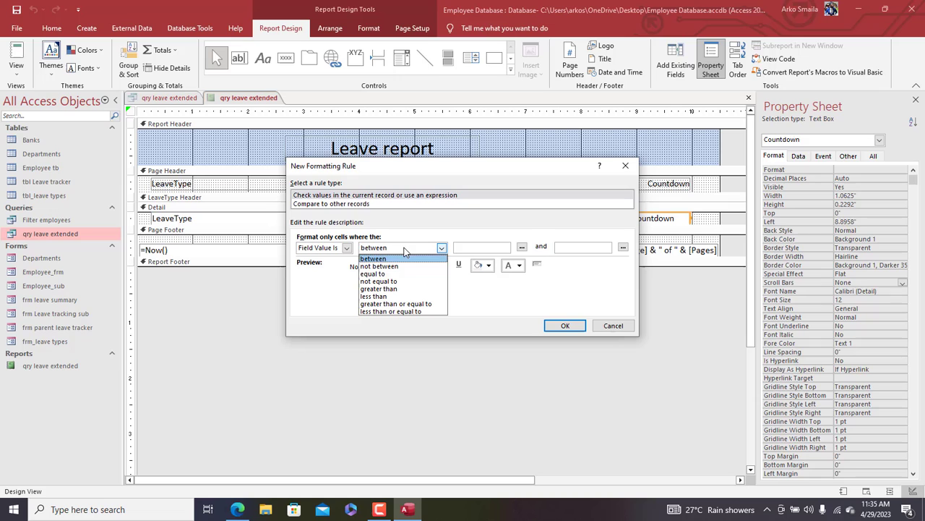
click(388, 288)
click(473, 247)
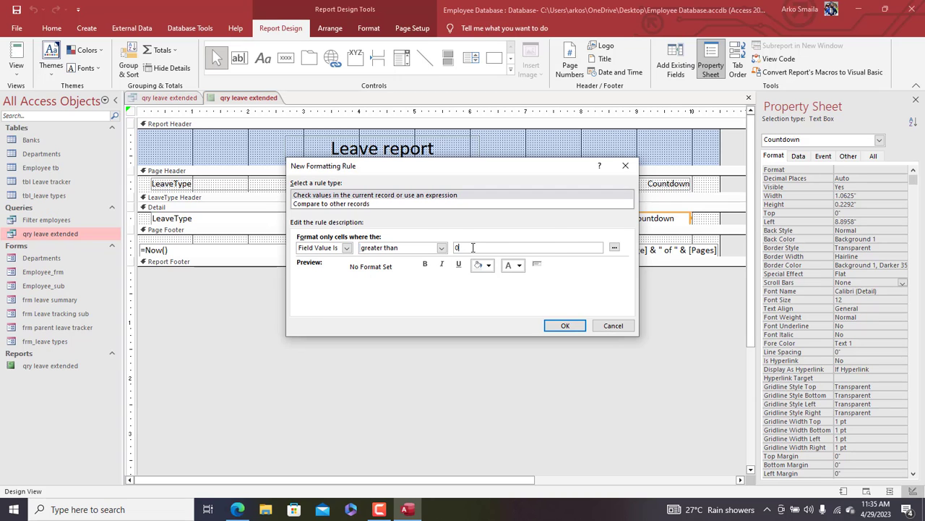
click(490, 266)
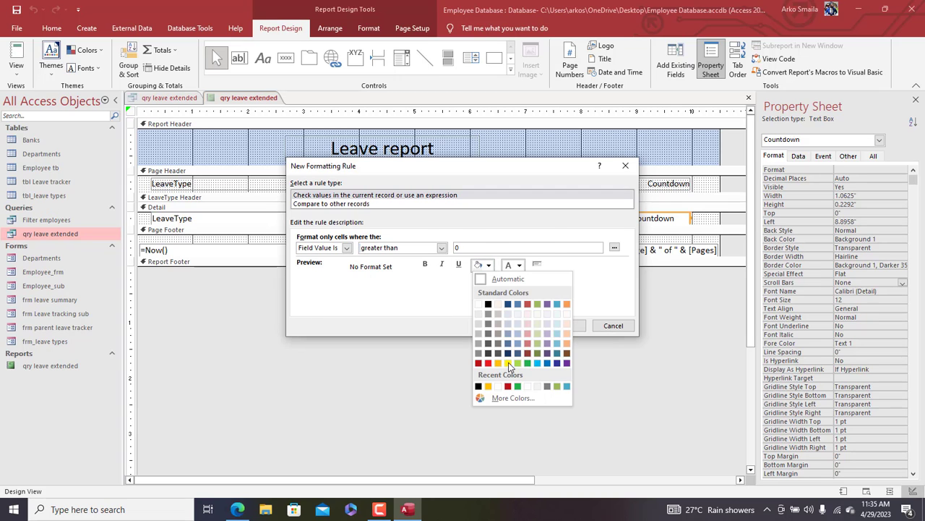
click(530, 364)
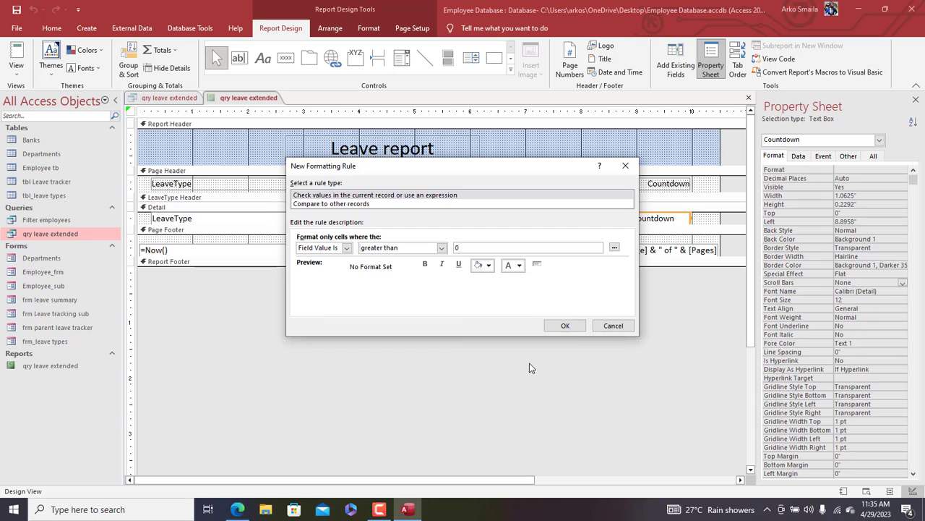
click(518, 266)
click(510, 304)
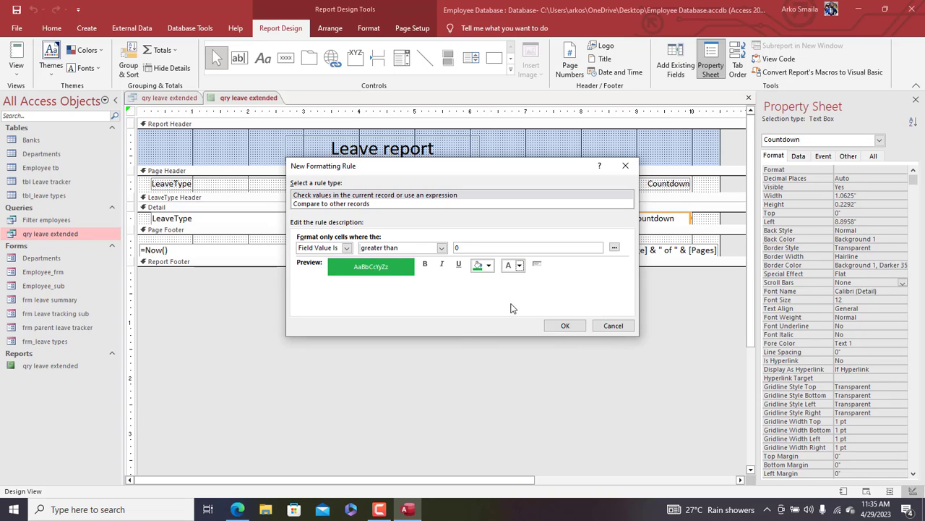
click(554, 324)
Step: Add a second Countdown rule giving values equal to 0 a dark red fill and white font, and accept both rules
click(357, 205)
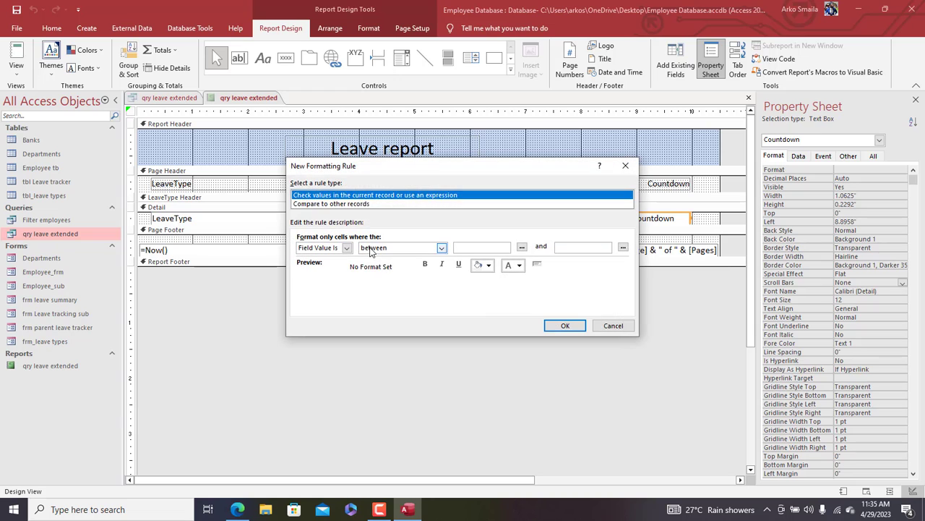
click(441, 247)
click(383, 276)
click(466, 247)
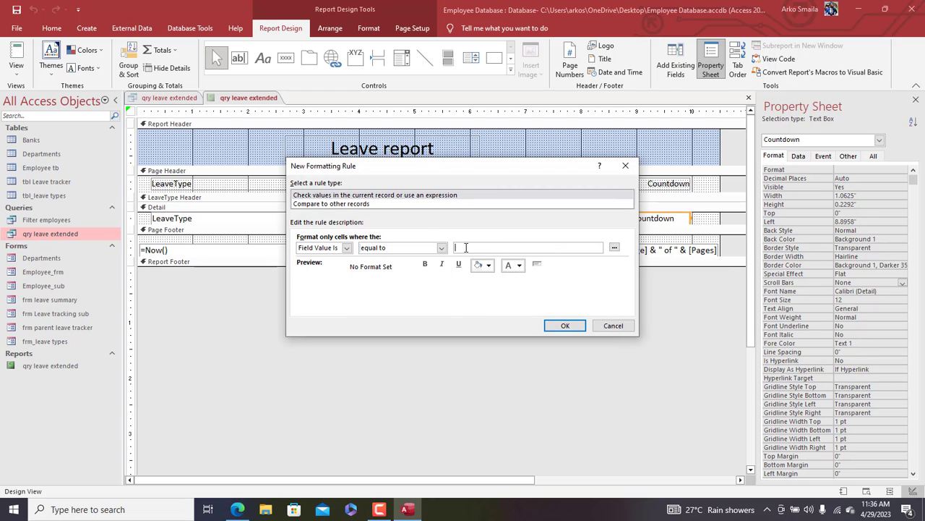
text(0)
click(489, 265)
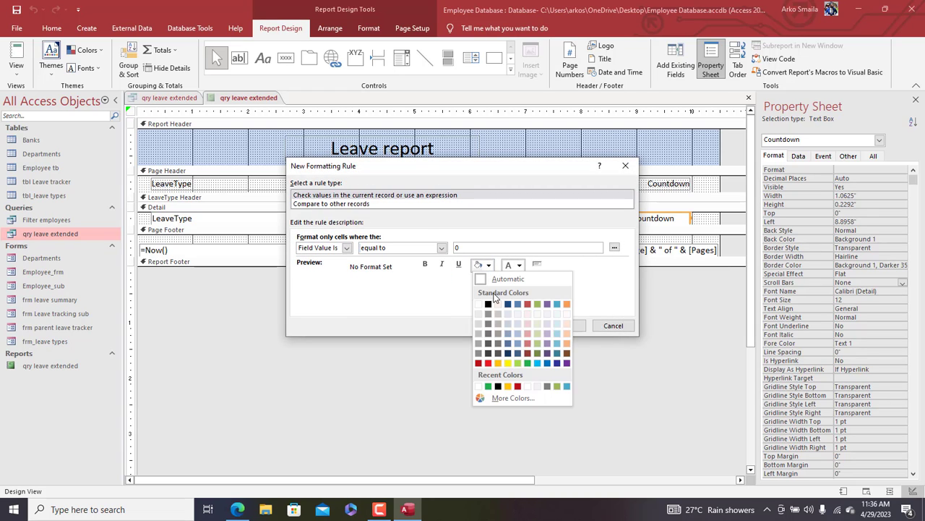
click(479, 364)
click(519, 265)
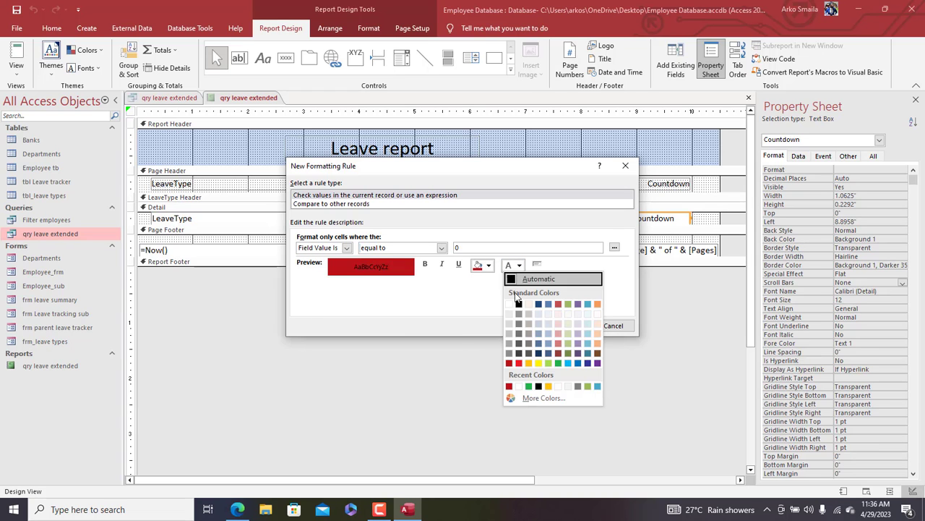
click(516, 306)
click(567, 326)
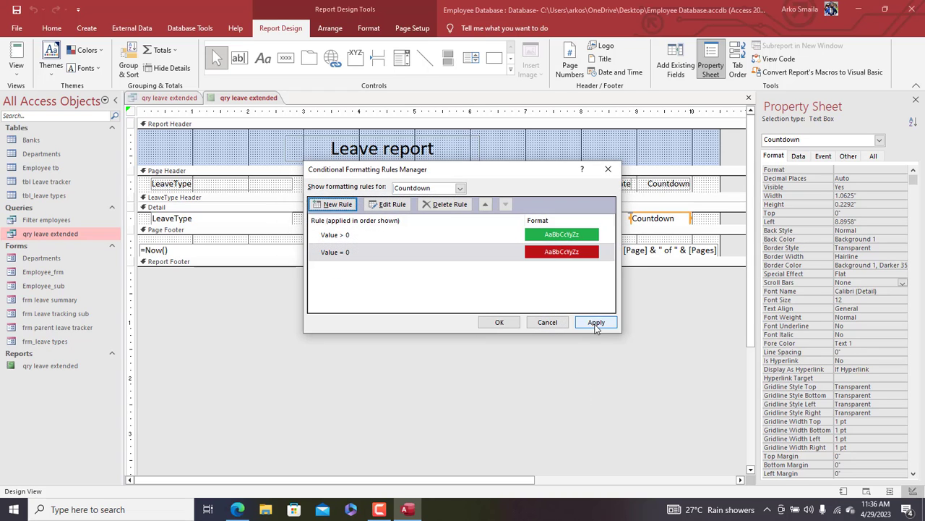
click(498, 323)
Step: Check the Countdown column's conditional formatting in Report View, moving the report window up
right_click(244, 99)
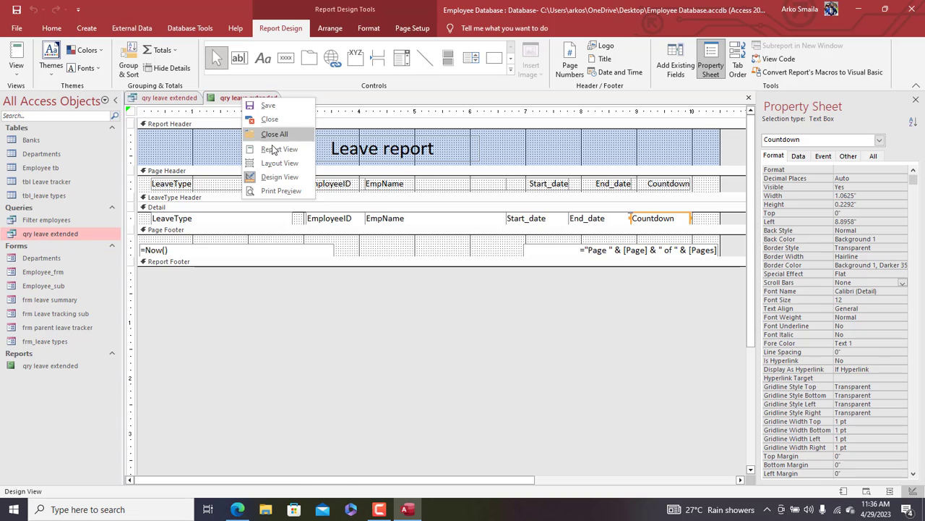
click(274, 145)
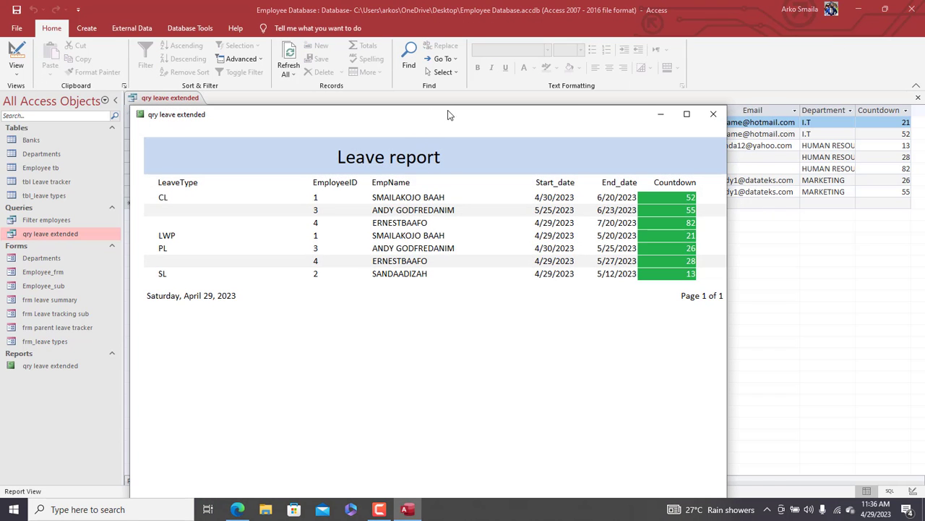
drag(448, 114, 446, 46)
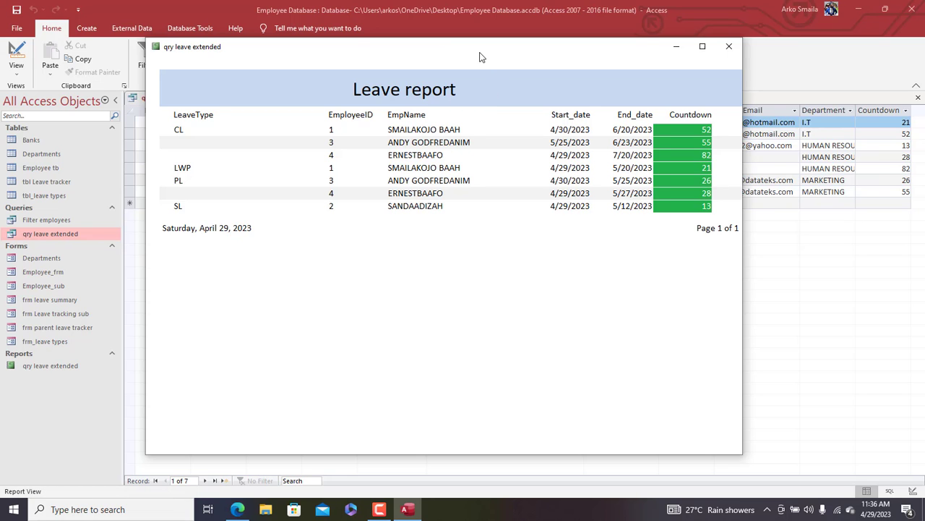
drag(480, 55, 478, 49)
Step: Reopen Design View and set the Detail section's EmployeeID field to be a hyperlink (Is Hyperlink: Yes)
right_click(478, 49)
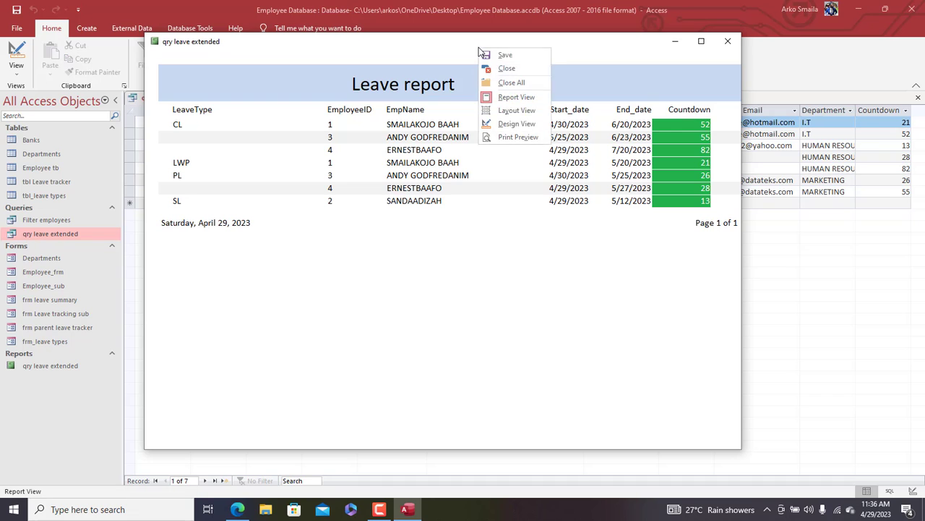
click(502, 123)
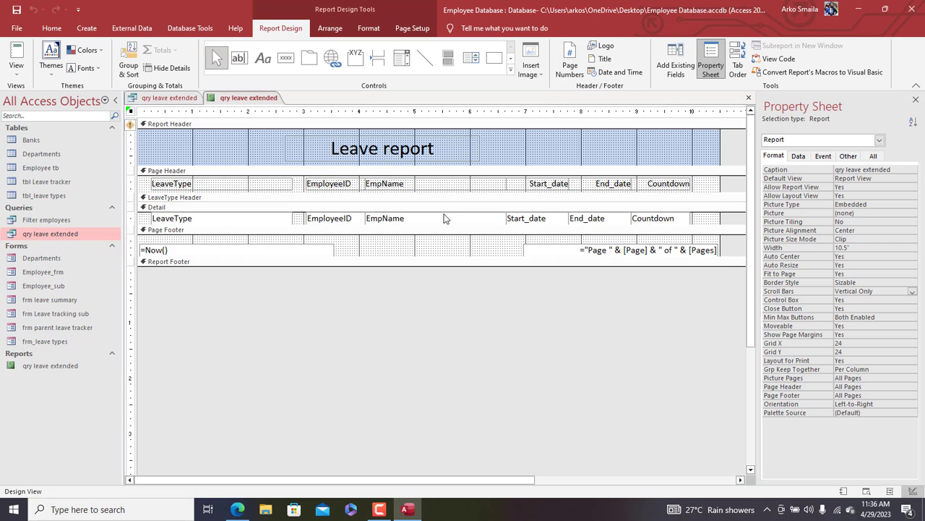
click(340, 219)
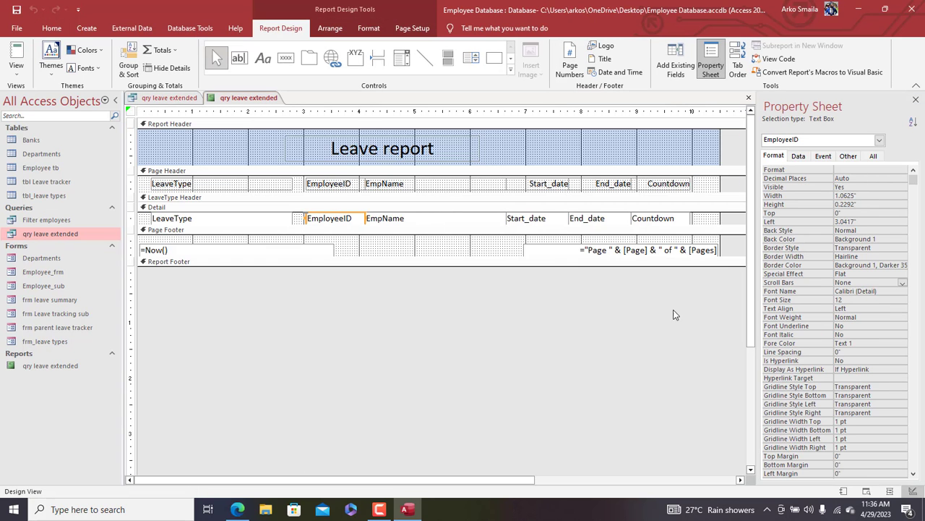
double_click(864, 360)
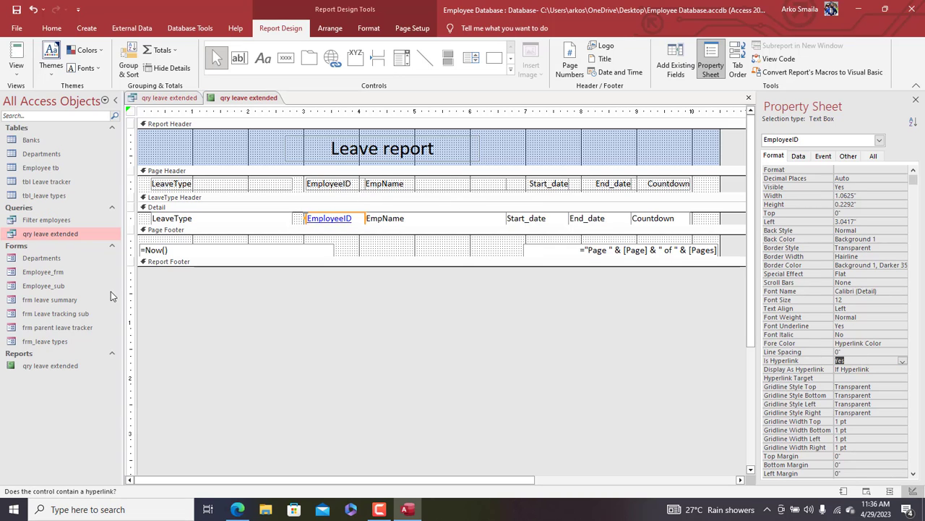
Step: Open the frm parent leave tracker form to view it, and close it again
click(62, 329)
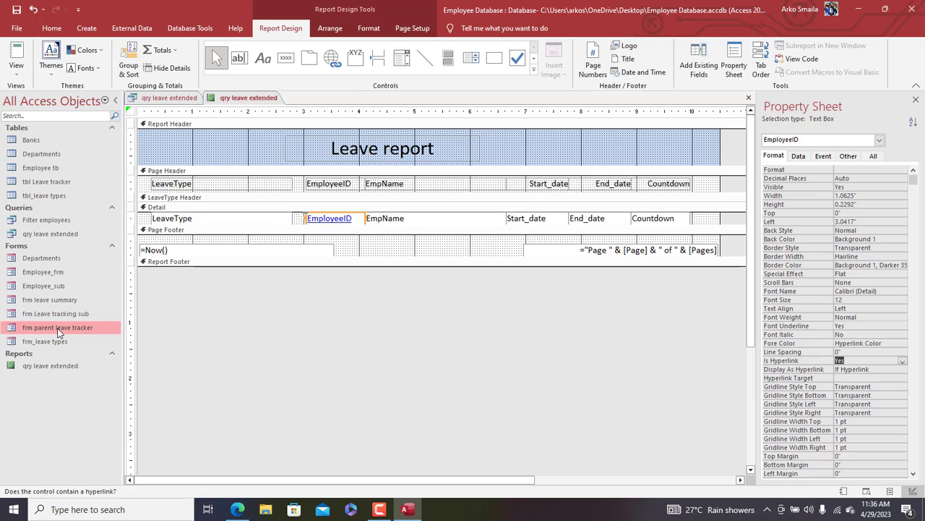
double_click(60, 329)
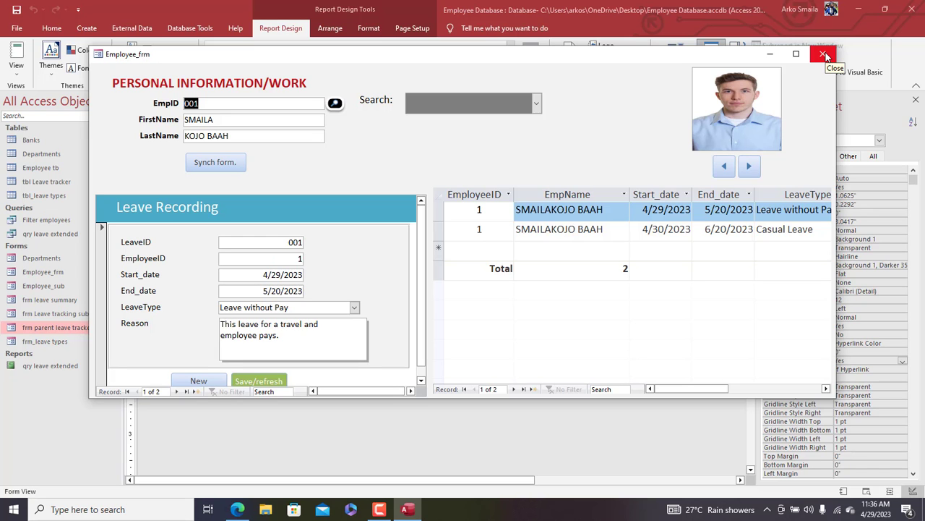
click(825, 56)
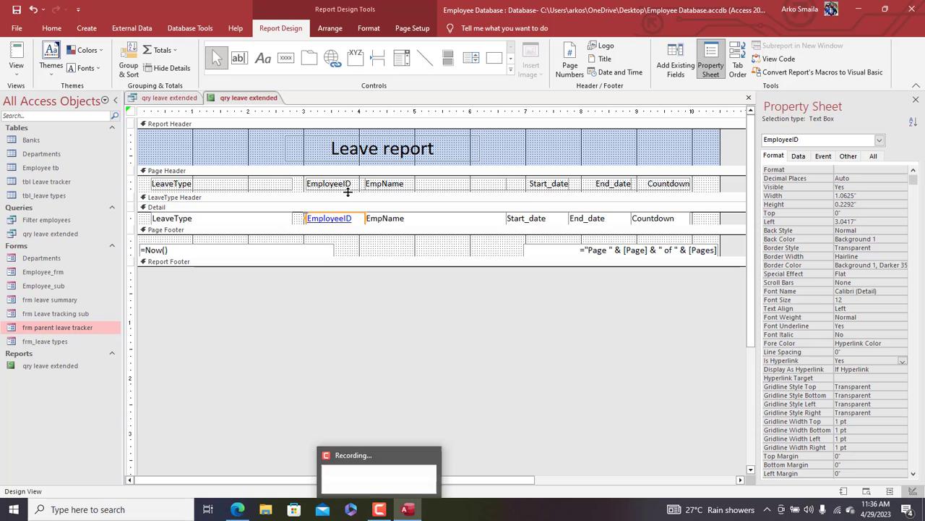
Step: Build an On Click macro for the EmployeeID field with an OpenForm action targeting frm parent leave tracker
right_click(334, 217)
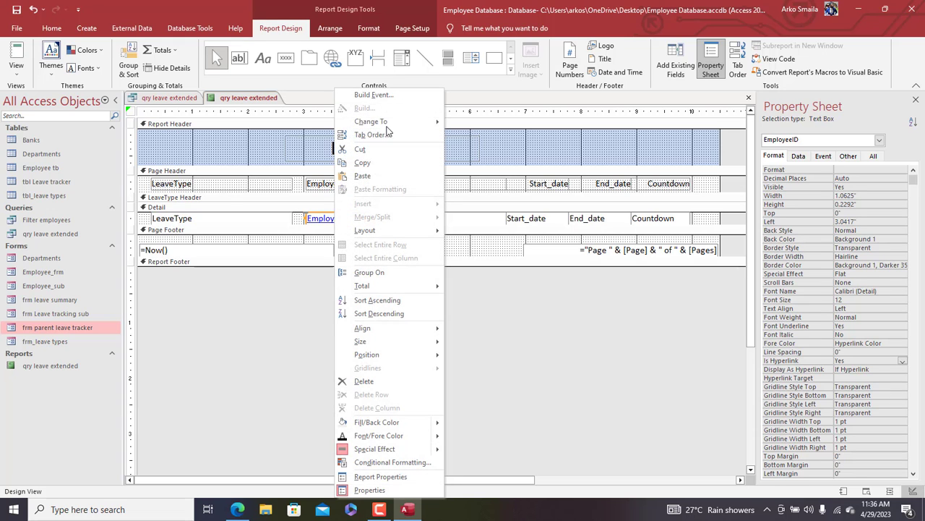
click(384, 93)
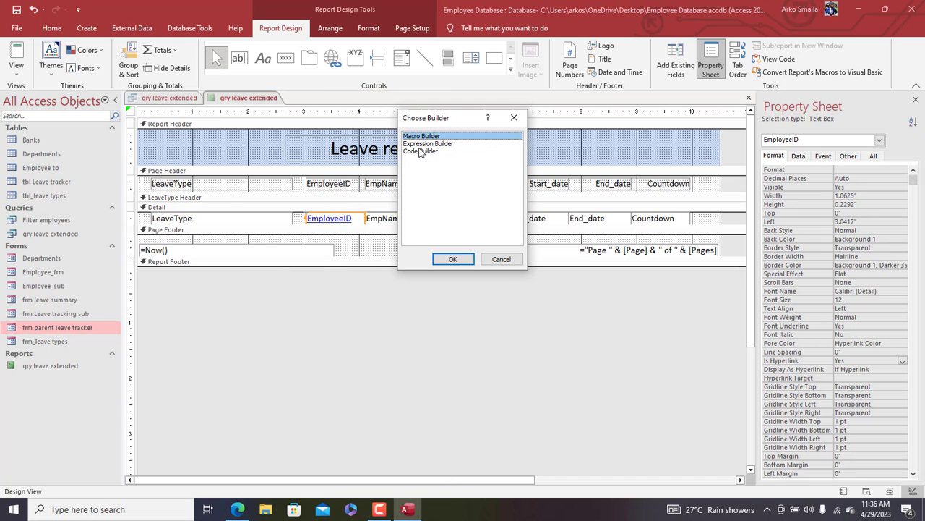
double_click(415, 137)
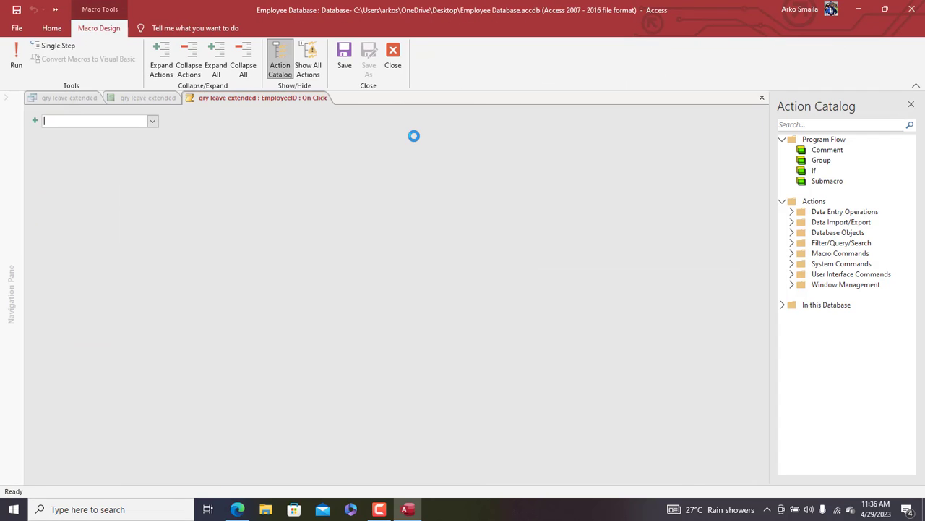
text(OpenForm)
key(Return)
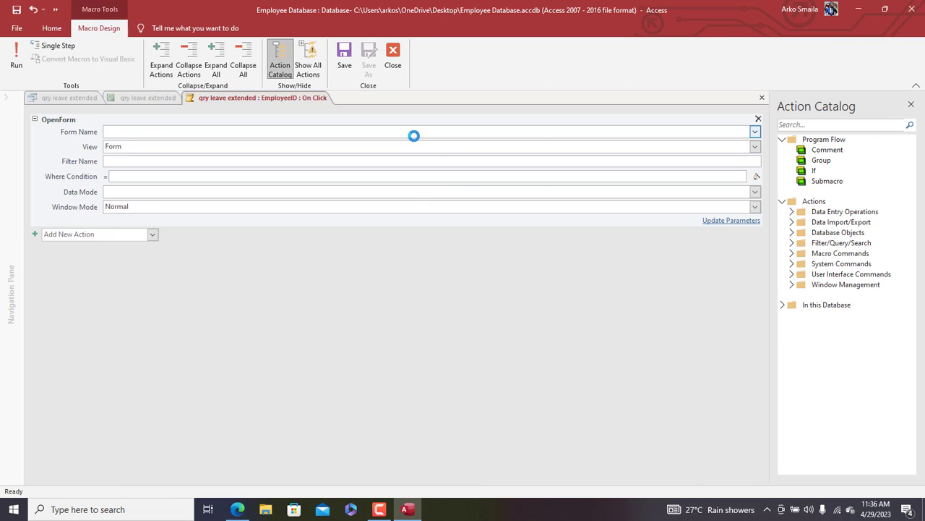
text(Employee_frm)
click(755, 136)
click(465, 201)
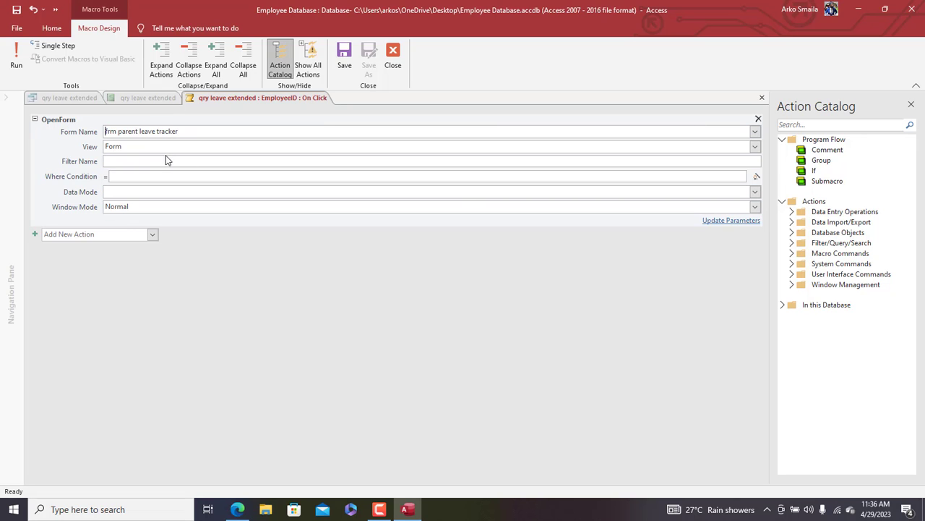
Step: Set the OpenForm action's Where Condition to ="[EmployeeID]="&[empID] and save the macro
click(135, 176)
text(=emp)
double_click(162, 202)
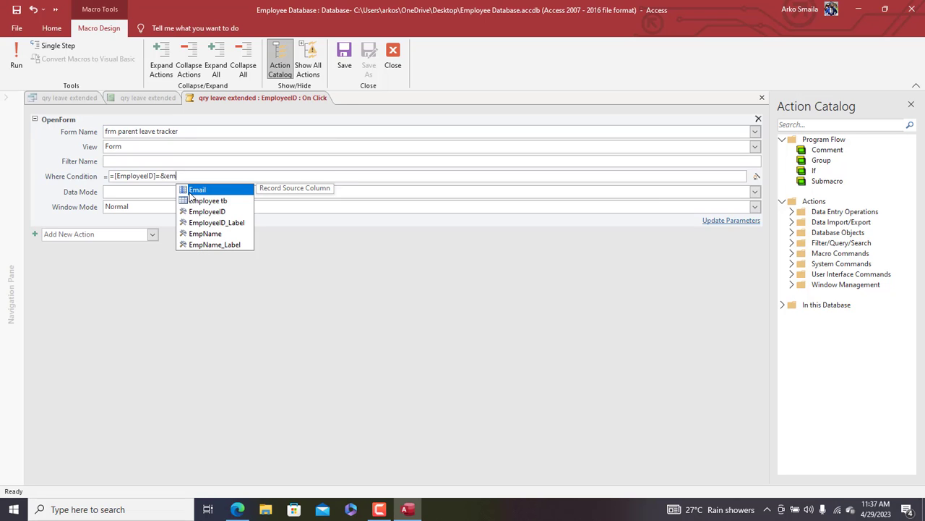
text(p)
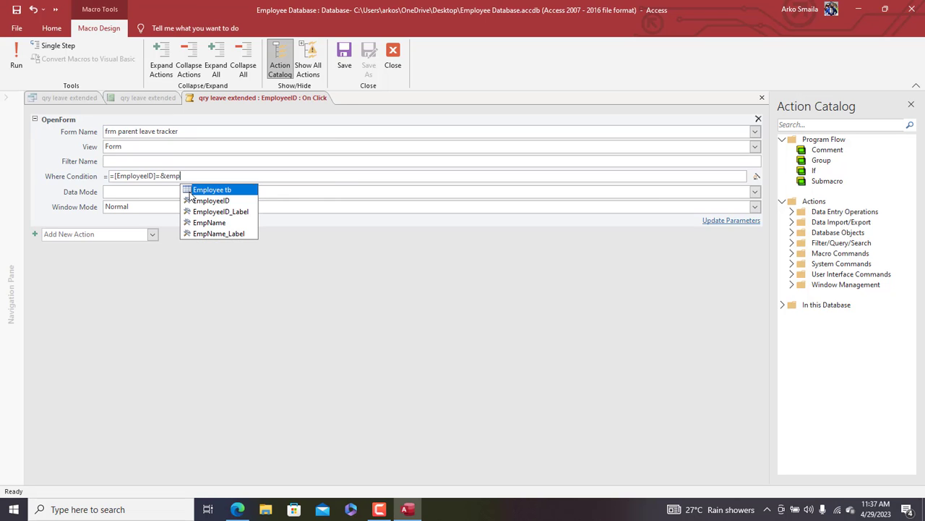
text(ID)
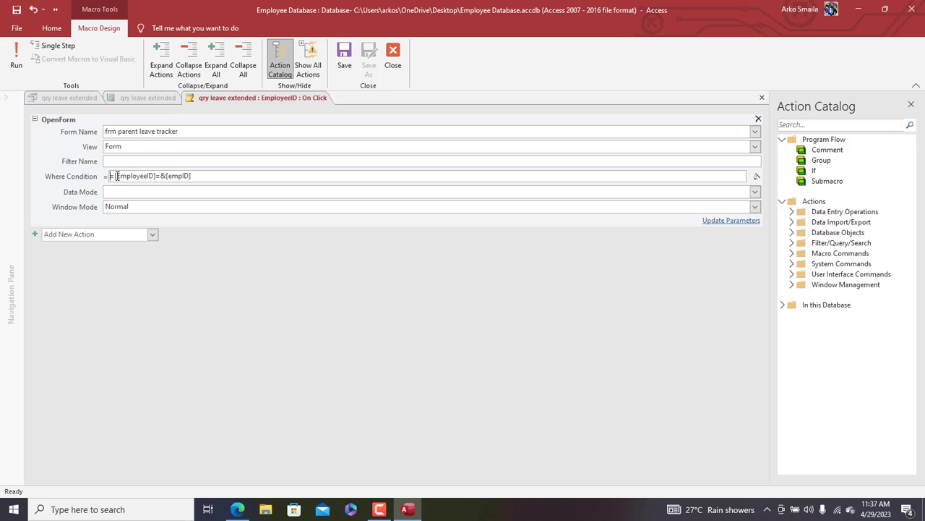
text([)
text(")
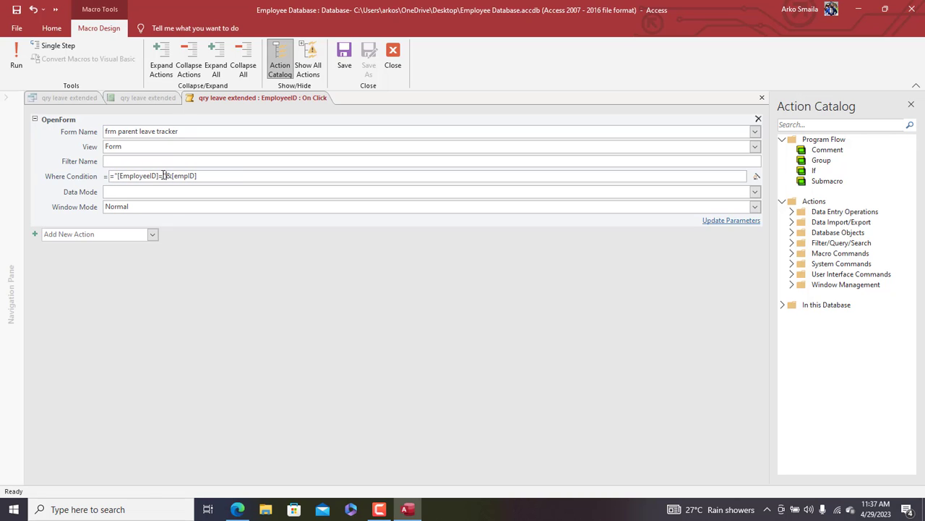
click(344, 58)
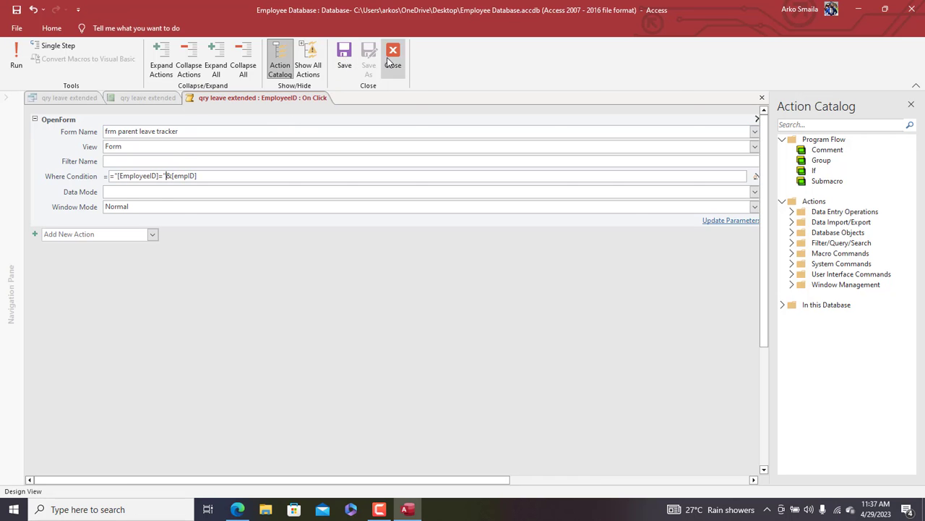
Step: Close the macro, show the Leave report in Report View and test the EmployeeID 3 hyperlink
click(393, 56)
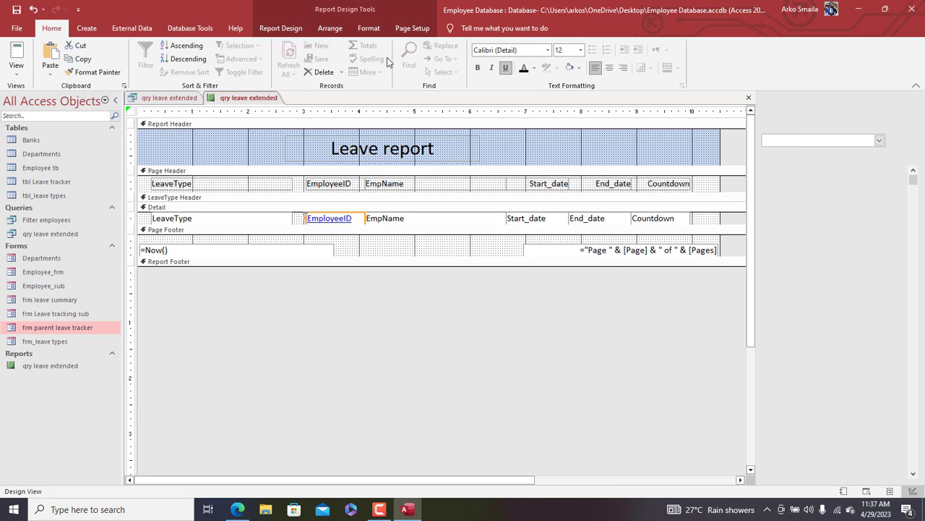
right_click(237, 100)
click(271, 154)
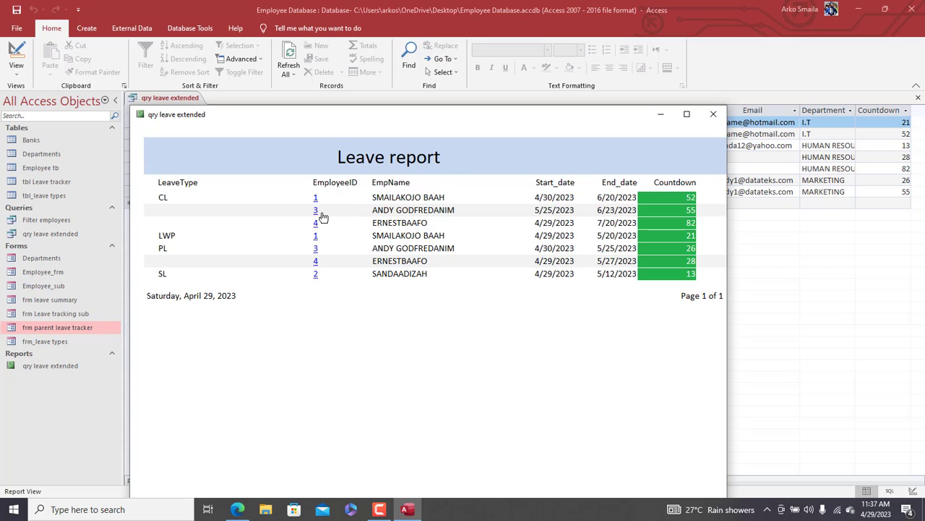
click(316, 211)
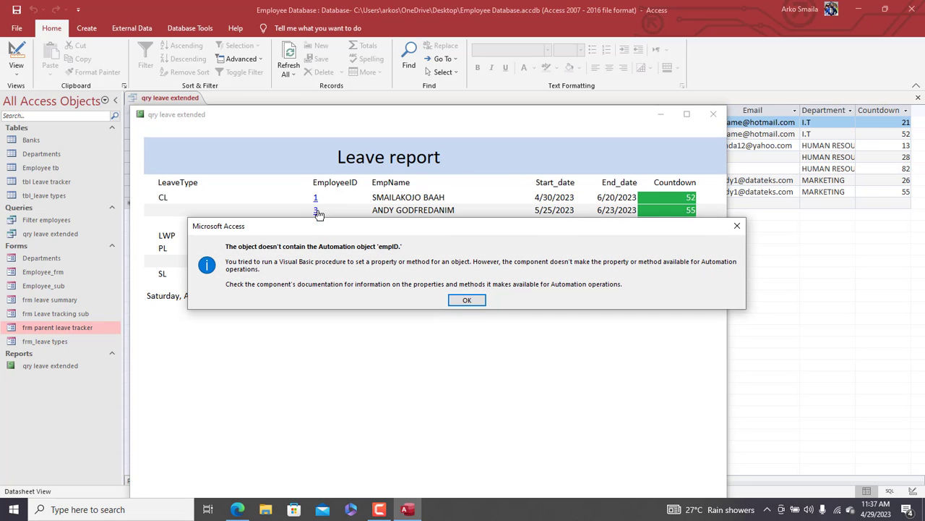
click(468, 300)
click(589, 113)
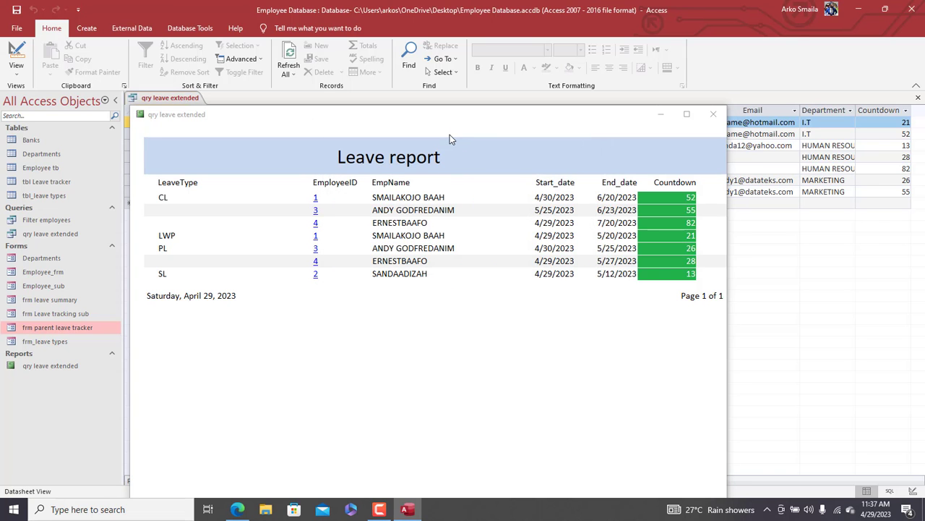
Step: Return the report to Design View, inspect the EmpID field in frm parent leave tracker's Design View, and close that form
right_click(433, 122)
click(469, 196)
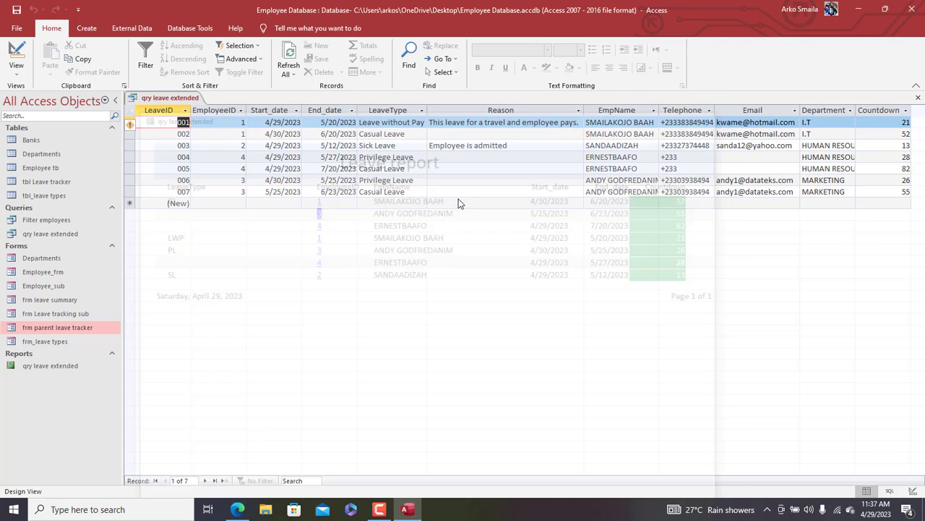
right_click(40, 329)
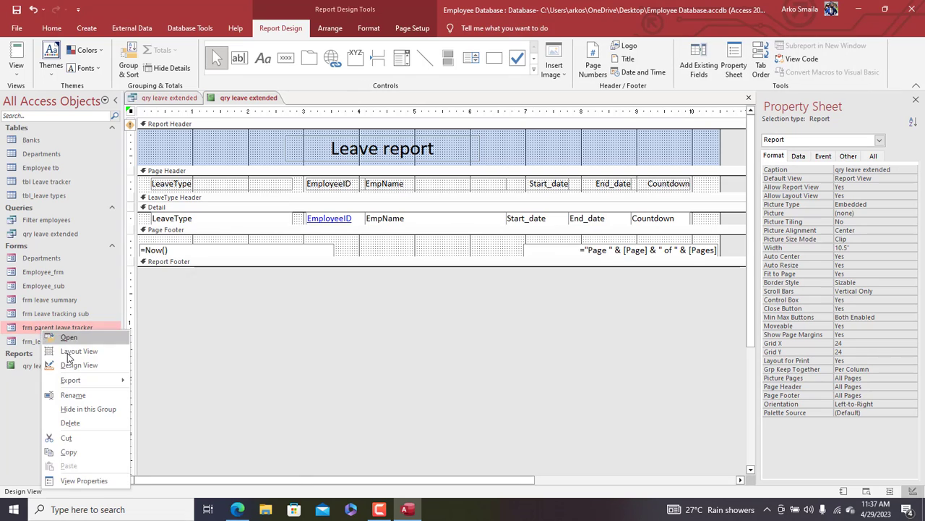
click(66, 363)
click(269, 181)
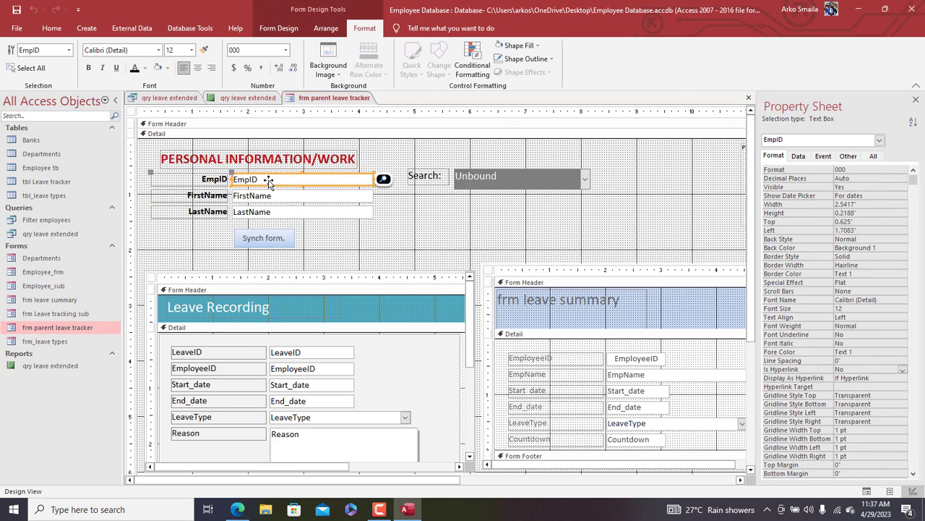
right_click(334, 98)
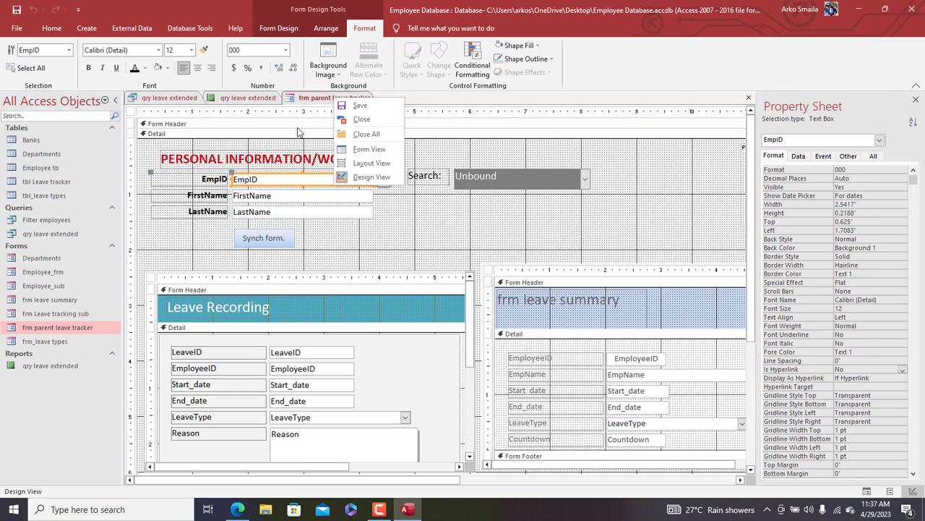
click(263, 149)
click(257, 146)
click(257, 150)
click(266, 181)
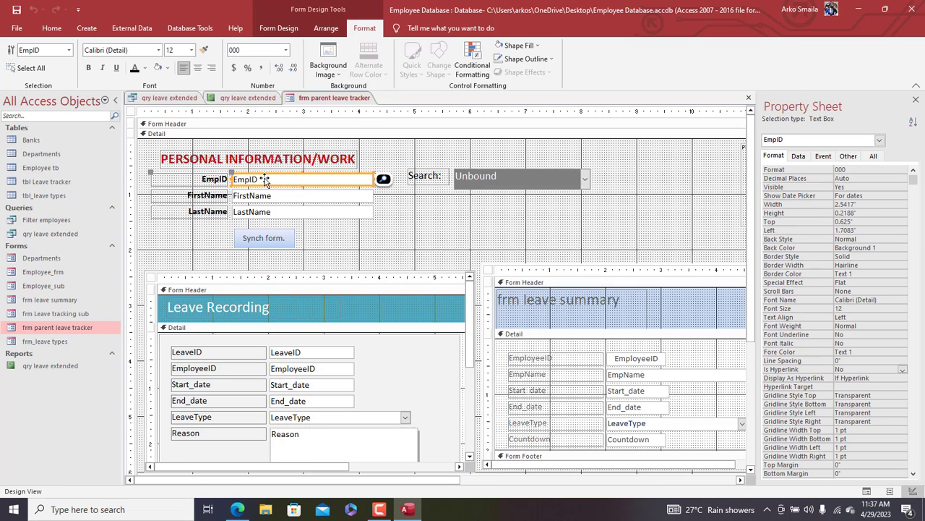
right_click(344, 99)
click(368, 116)
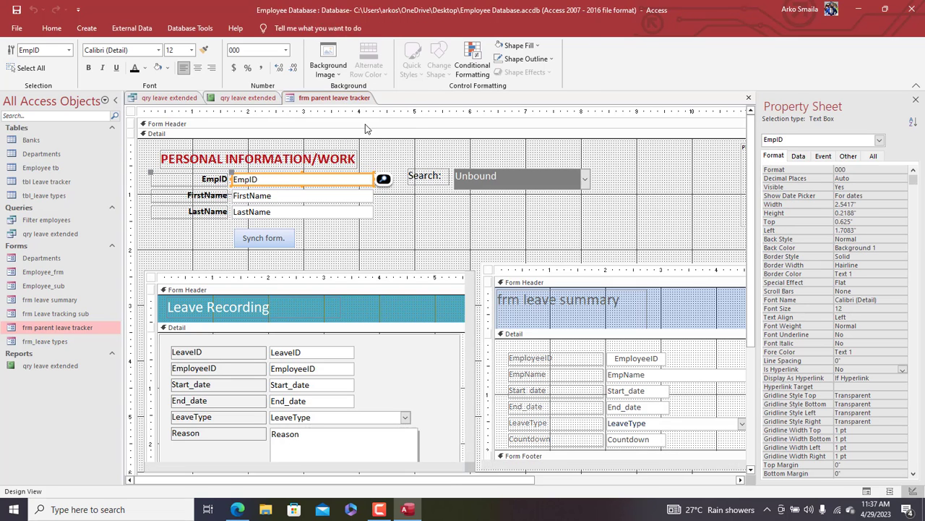
Step: Change the Where Condition in the EmployeeID field's On Click macro to =" [empID]=" &[EmployeeID] and close the macro
click(324, 219)
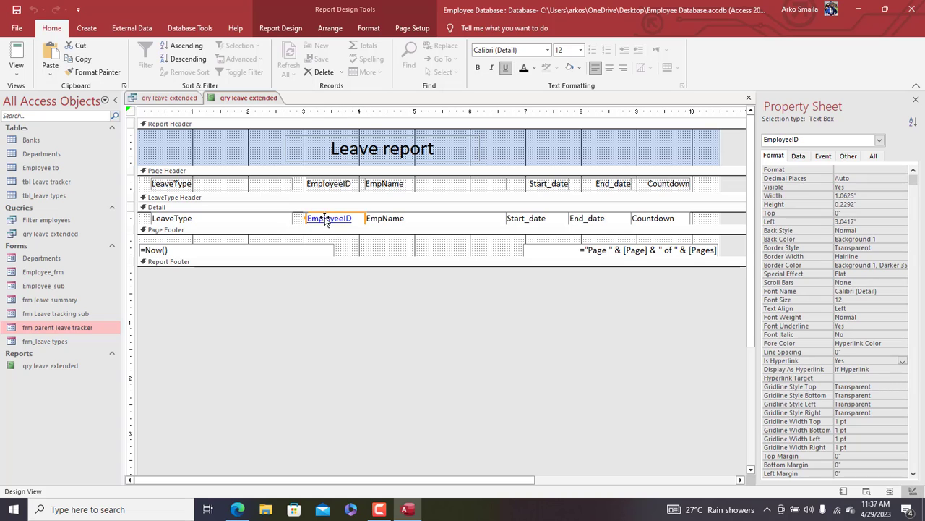
click(823, 157)
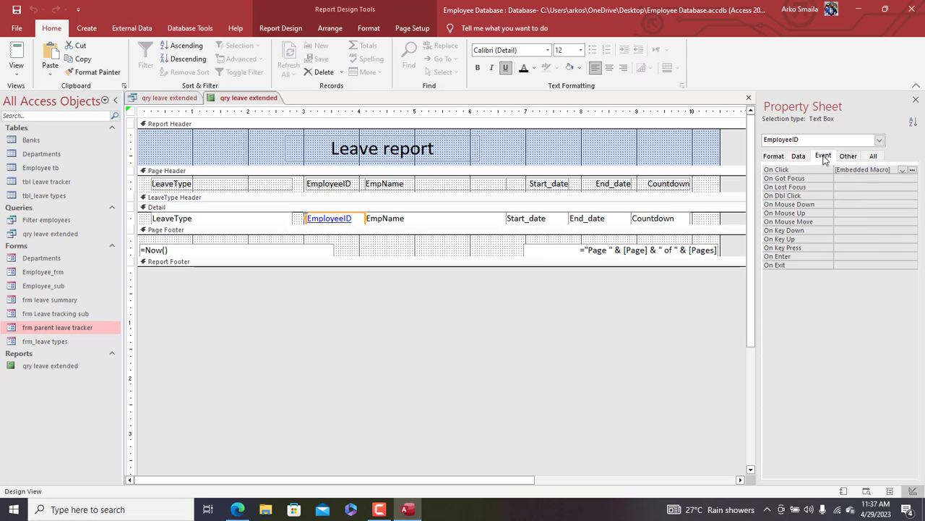
click(912, 170)
click(205, 187)
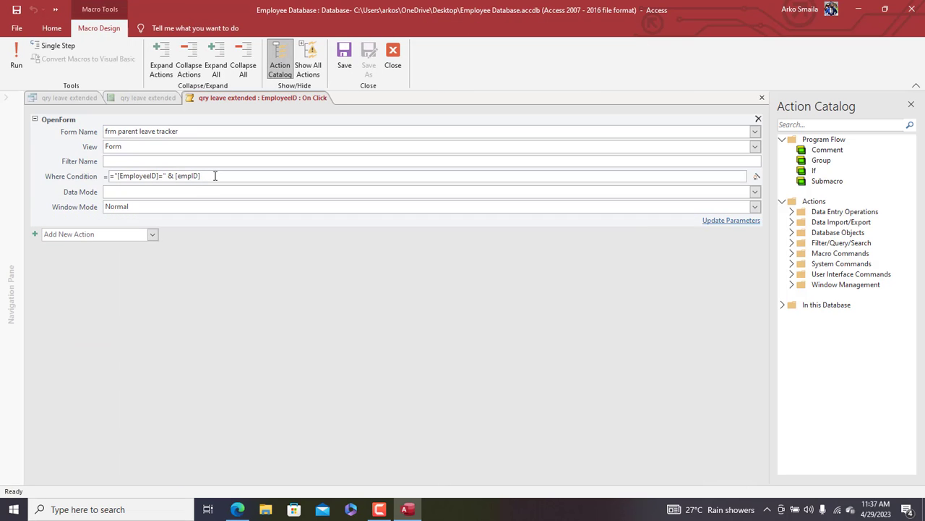
drag(214, 175, 117, 175)
key(BackSpace)
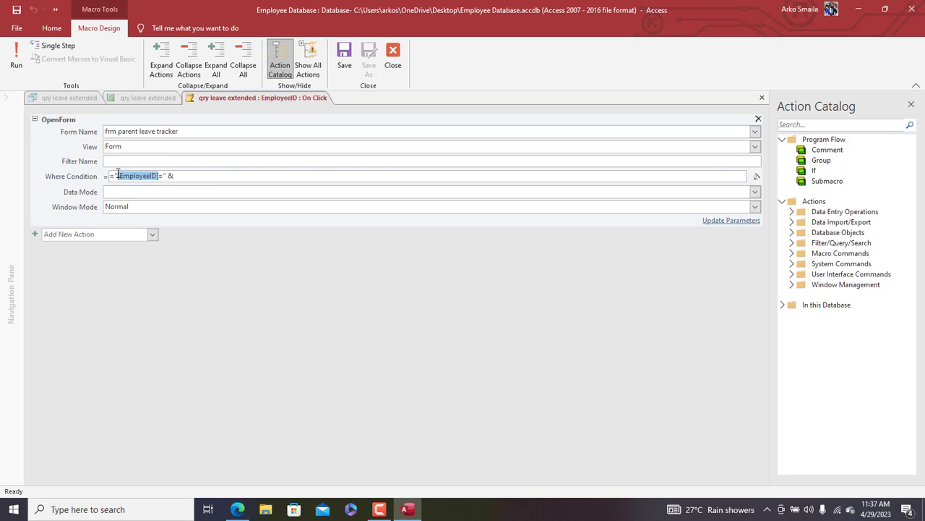
text(empID])
text(p)
double_click(217, 201)
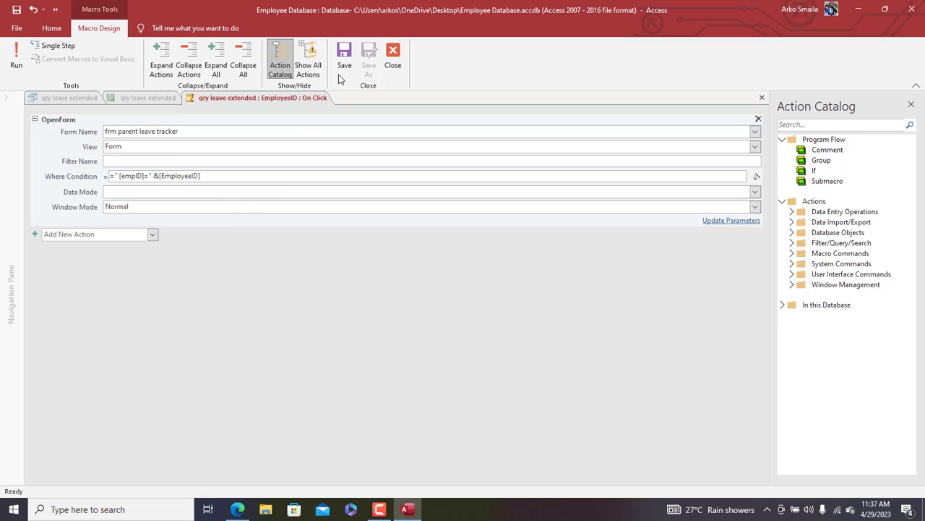
click(392, 55)
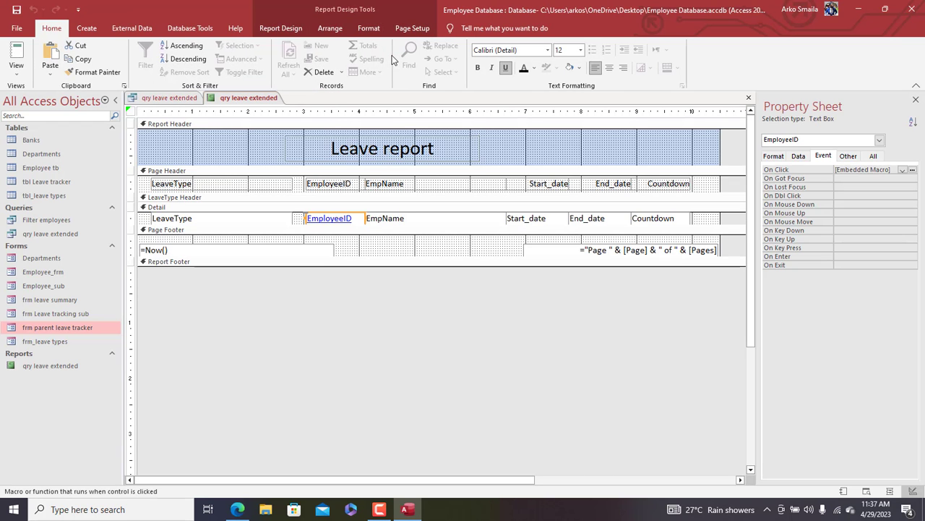
Step: Show the report in Report View and test both EmployeeID 4 hyperlinks, closing the leave tracker form each time
right_click(250, 101)
click(280, 148)
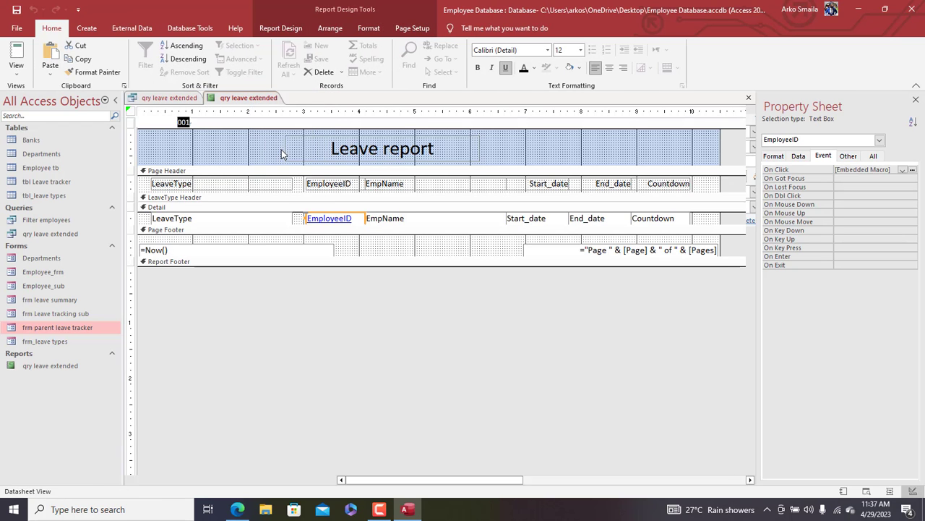
click(316, 222)
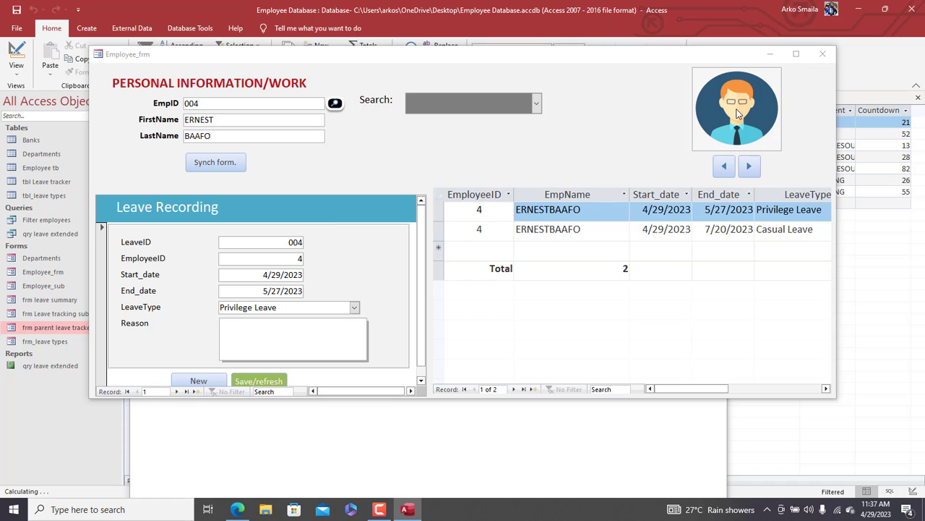
click(820, 10)
click(316, 261)
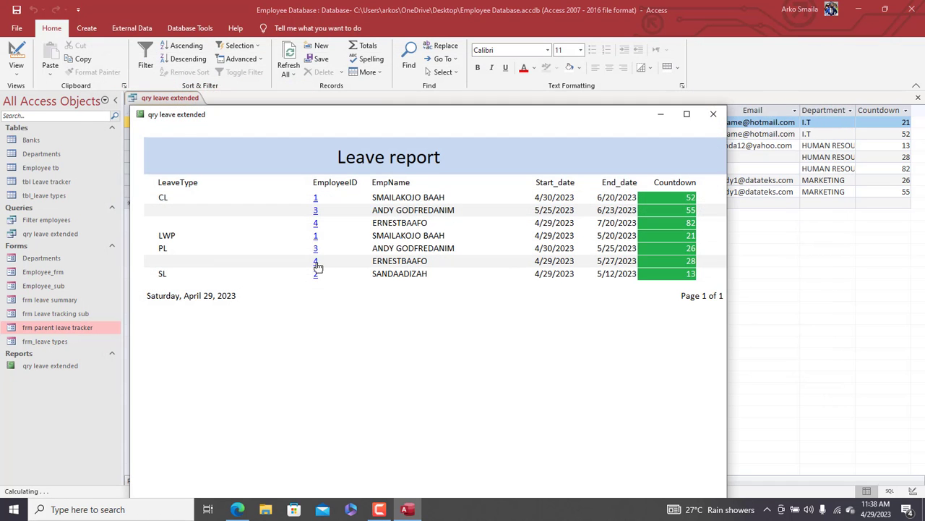
click(823, 54)
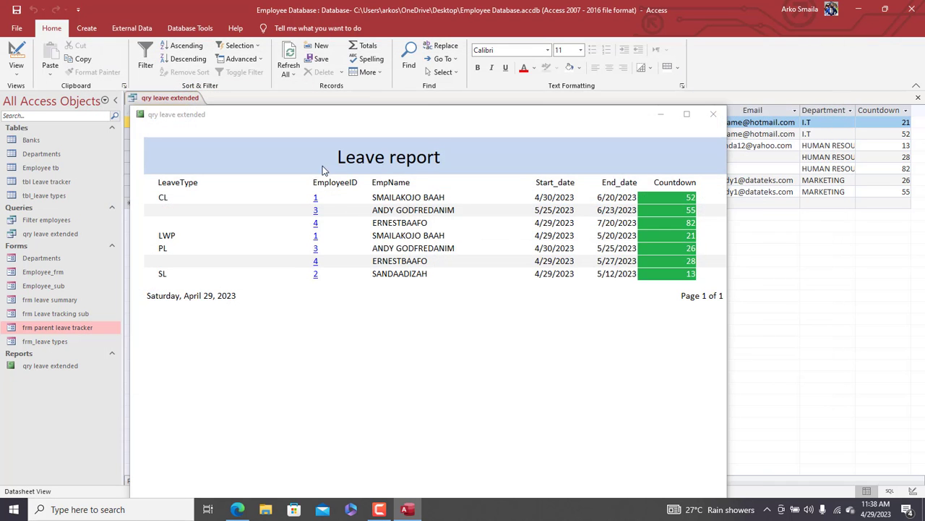
Step: Reopen the report's Design View and add a MaximizeWindow action after OpenForm in the EmployeeID field's On Click macro
right_click(315, 152)
click(353, 186)
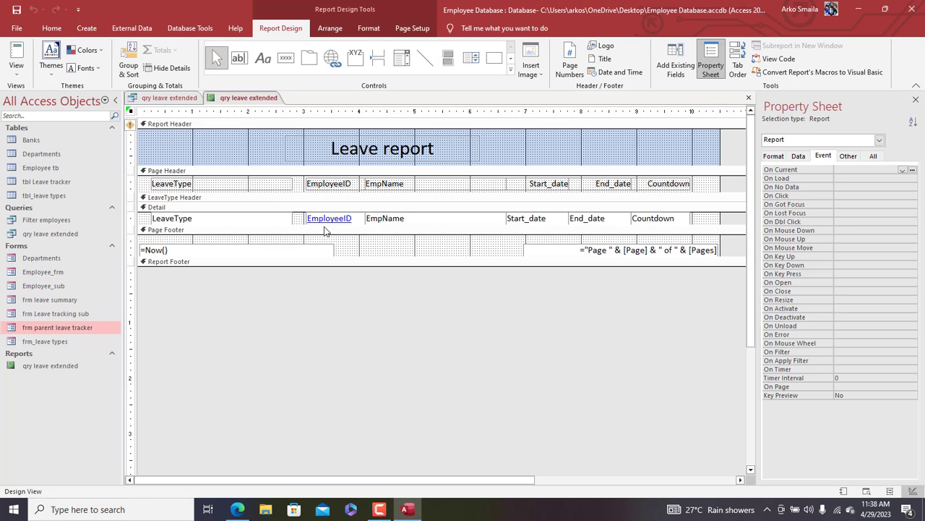
click(323, 219)
click(912, 170)
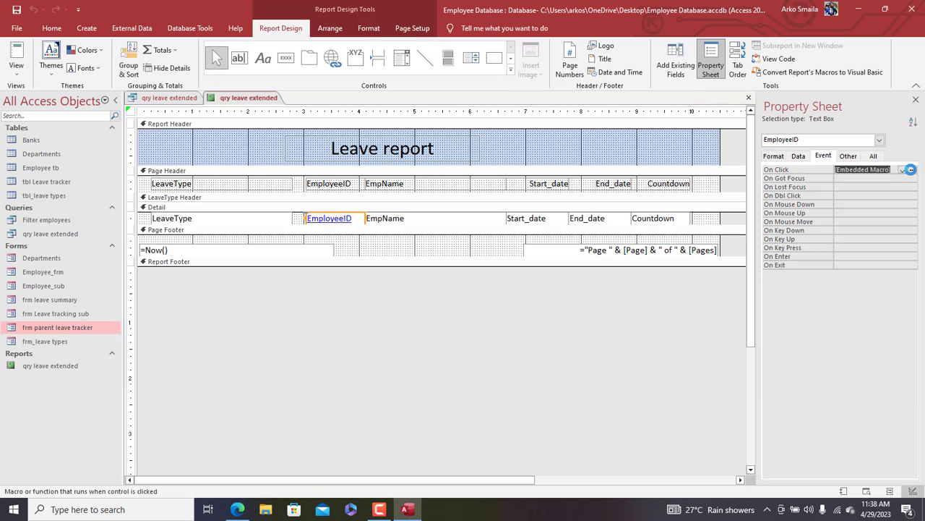
click(100, 220)
text(max)
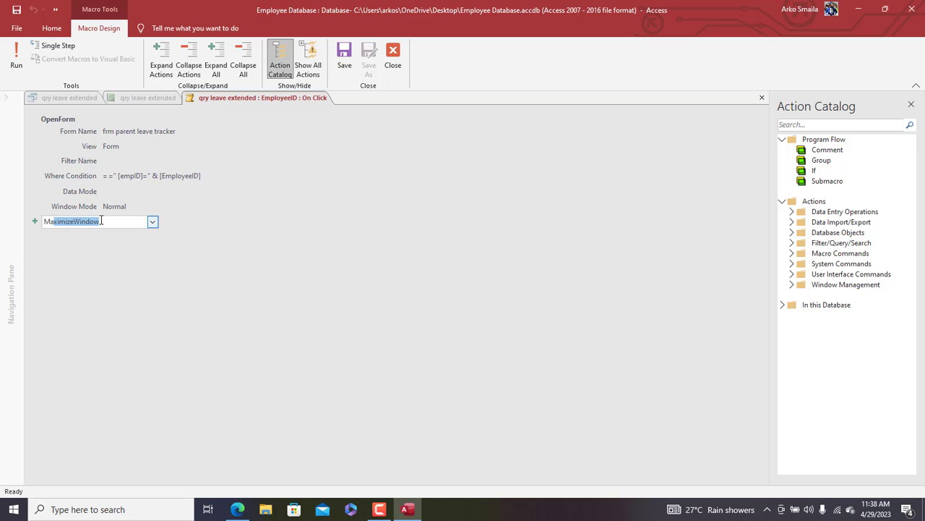
key(Return)
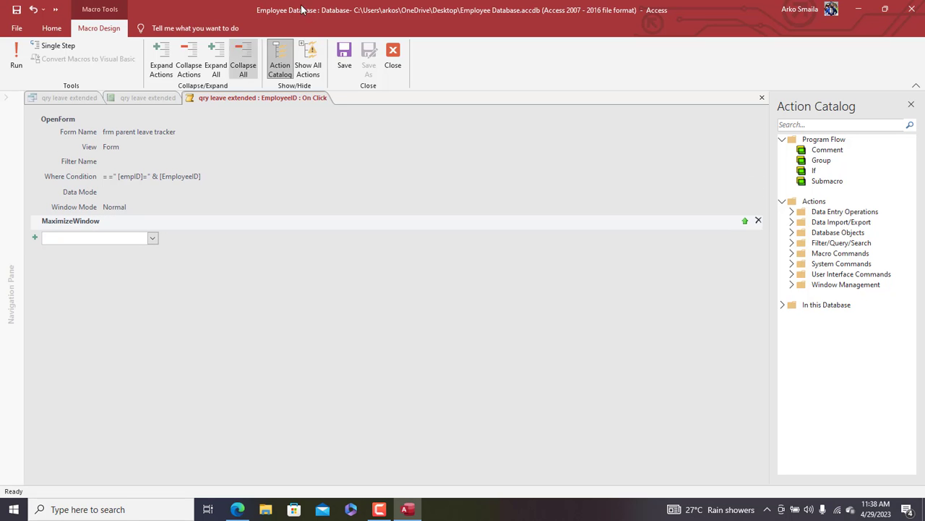
click(391, 61)
Step: Switch the report to Report View, close it and the qry leave extended query, and reopen the report
right_click(269, 100)
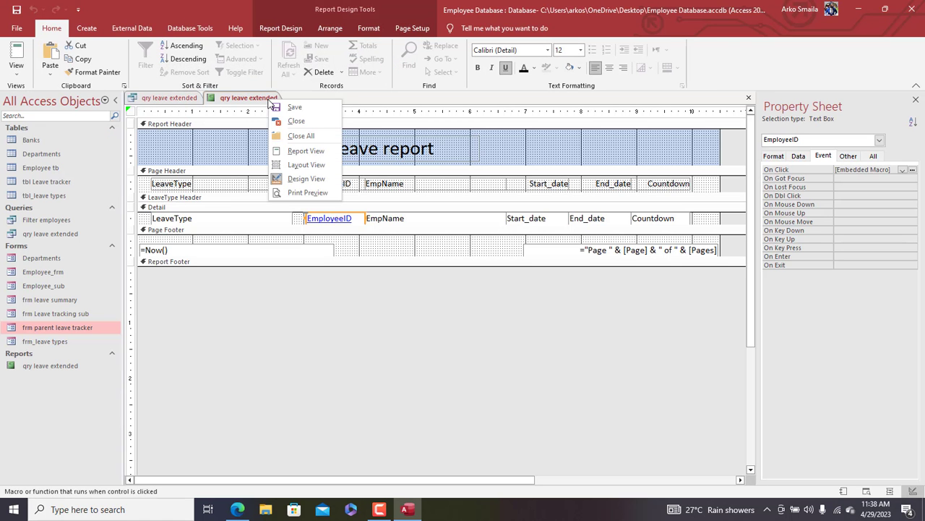
click(300, 149)
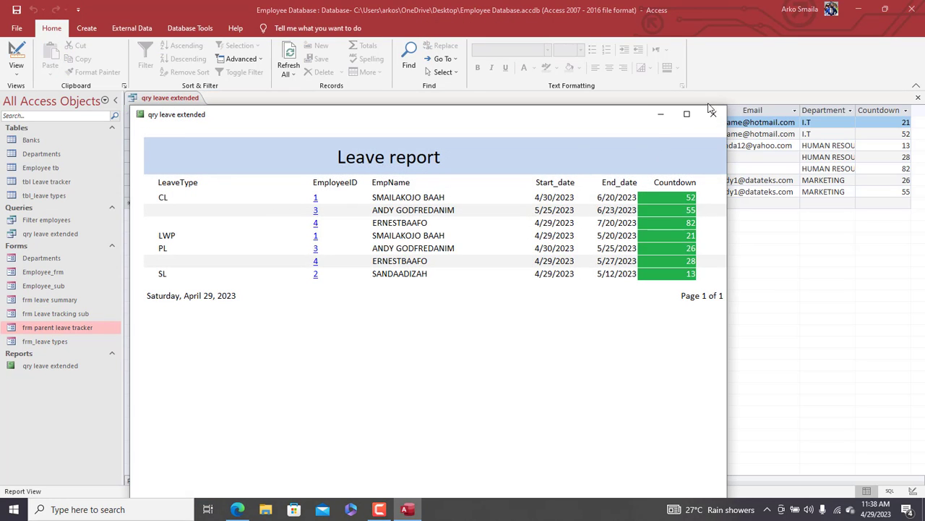
click(709, 116)
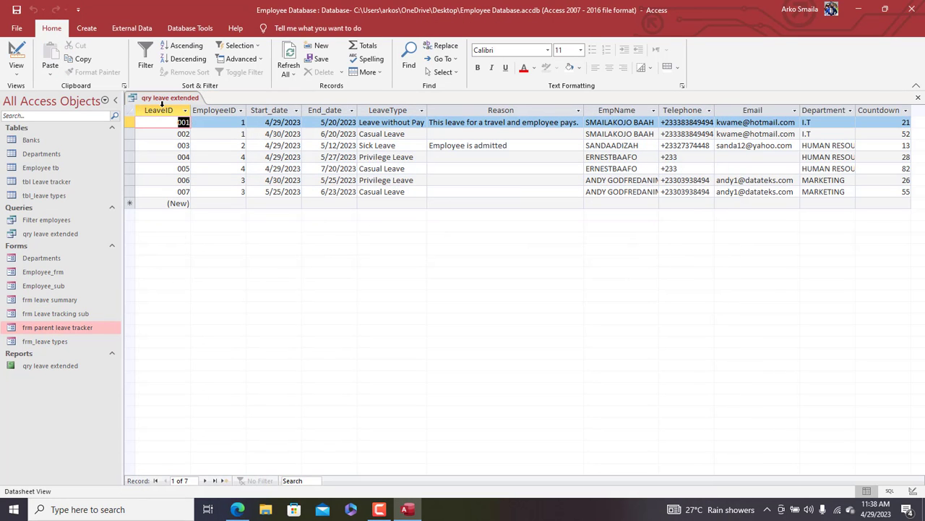
right_click(163, 99)
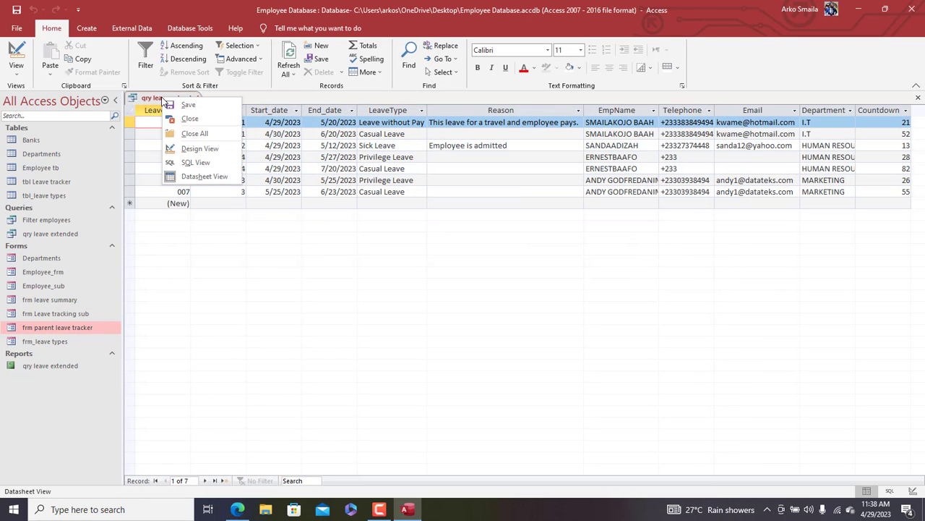
double_click(55, 365)
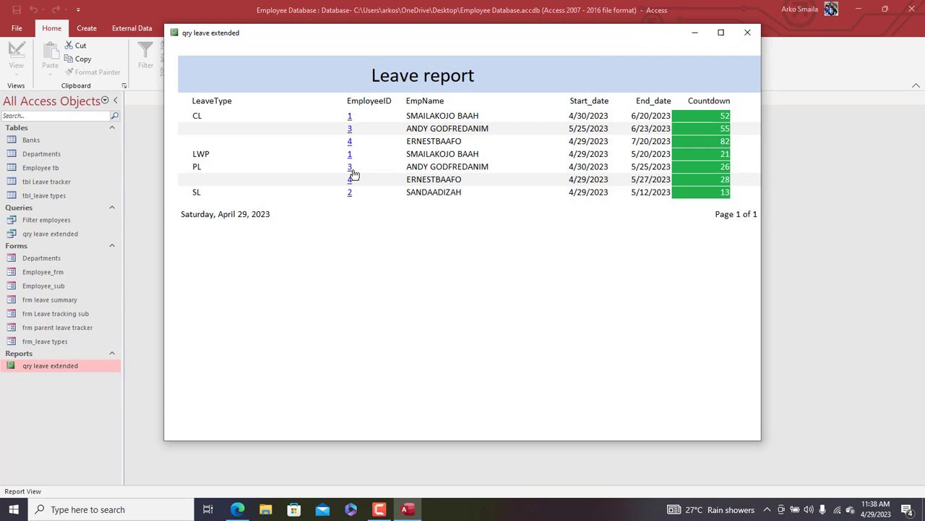
Step: Test the EmployeeID hyperlinks for employees 4, 1 and 3 in the Leave report, closing the maximized form after each
click(350, 180)
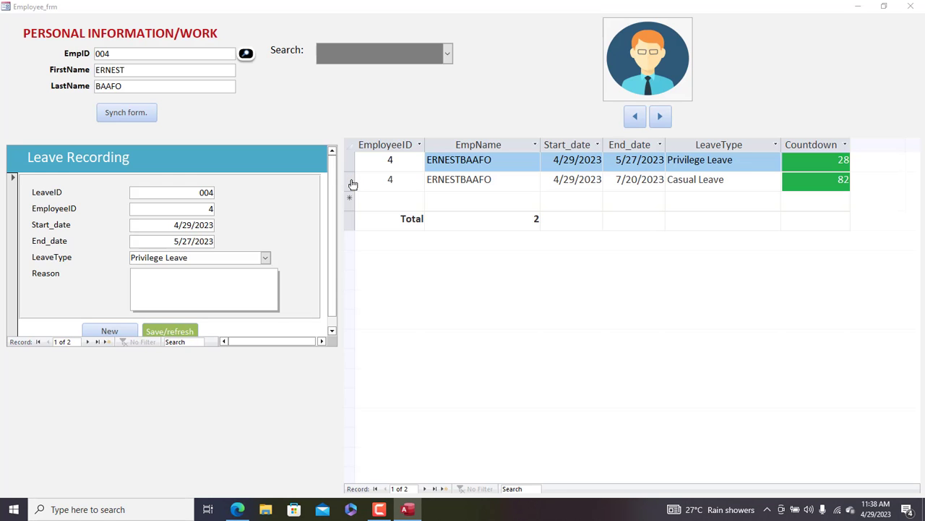
click(911, 6)
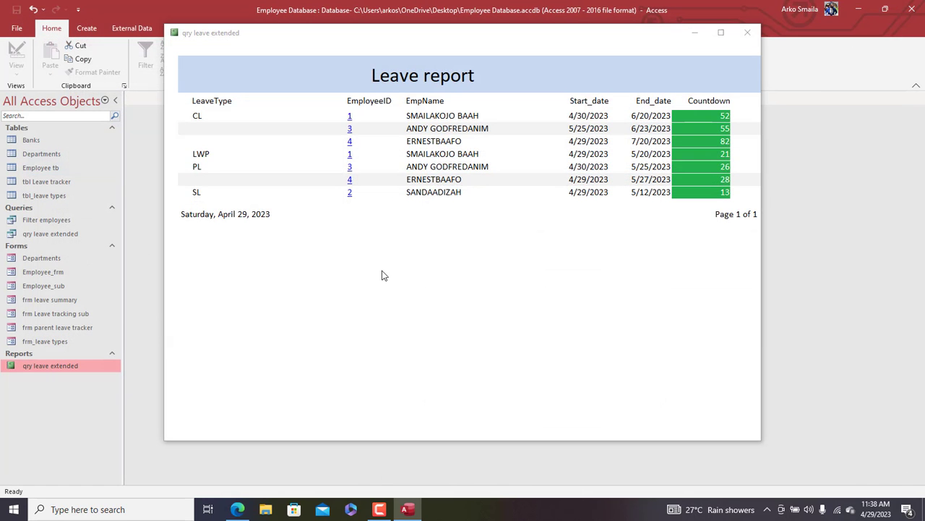
click(349, 118)
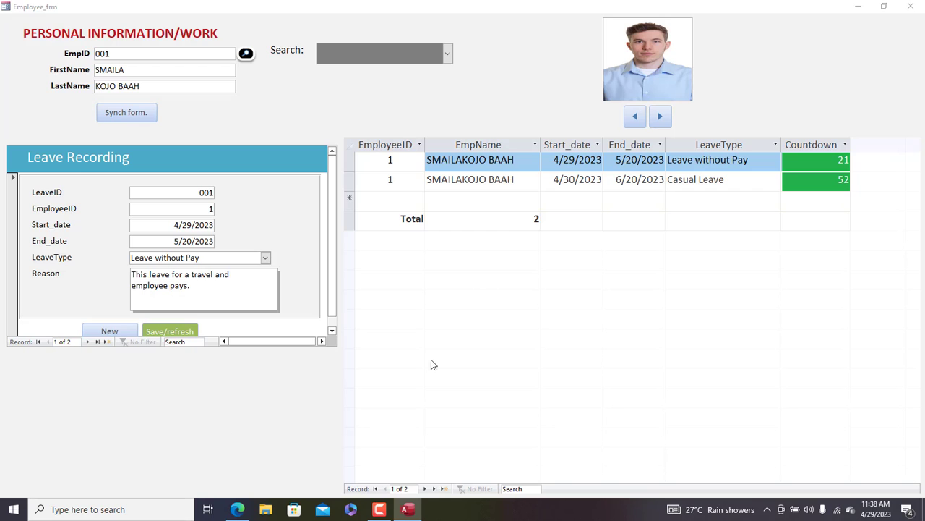
click(911, 5)
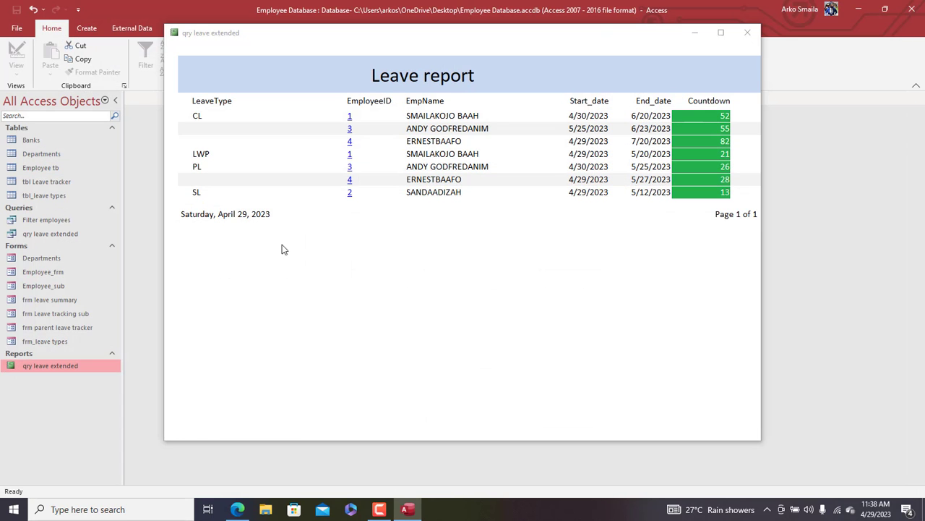
click(352, 168)
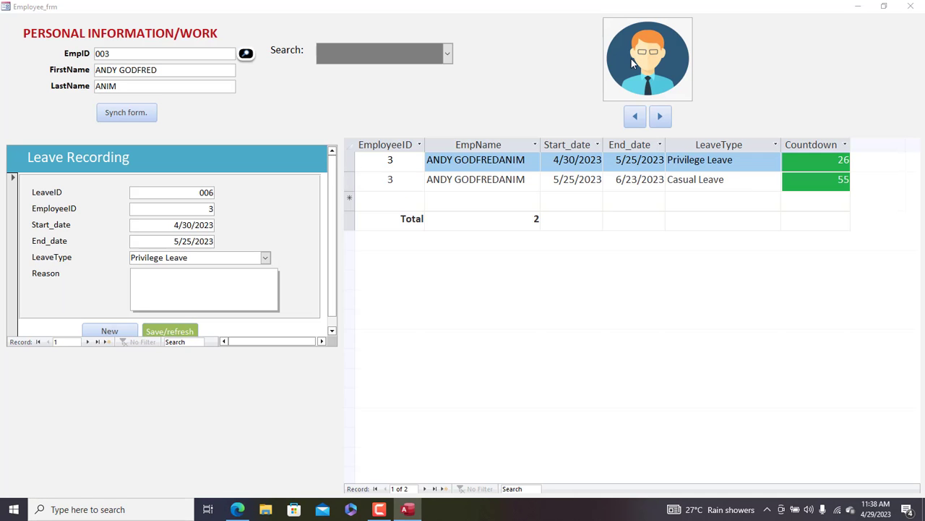
click(911, 5)
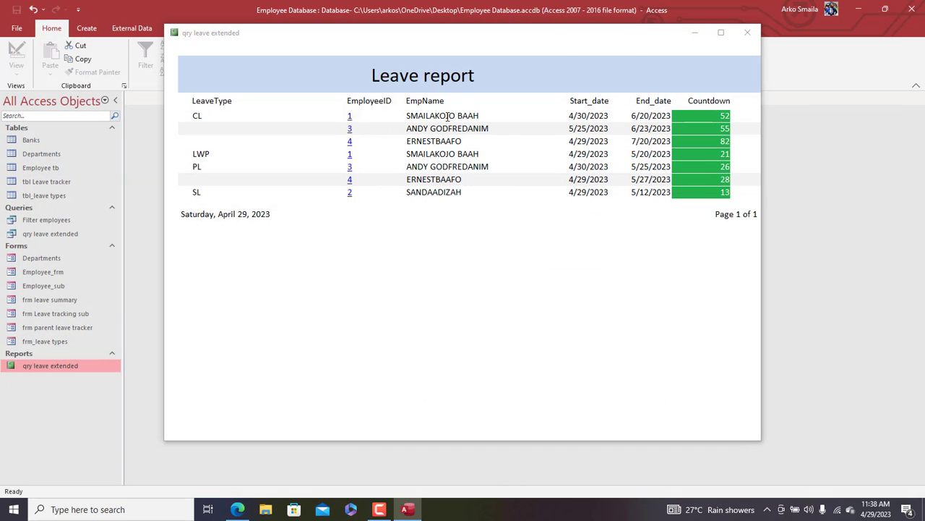
Step: Open employee 4's leave tracker form from the 5/27/2023 row of the Leave report, switch it to Design View, and close the report
click(351, 180)
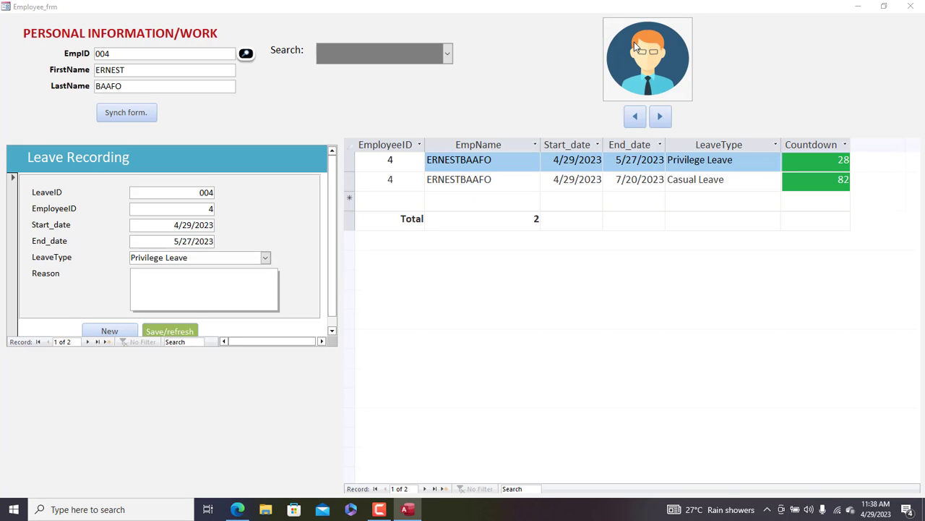
right_click(733, 68)
click(760, 97)
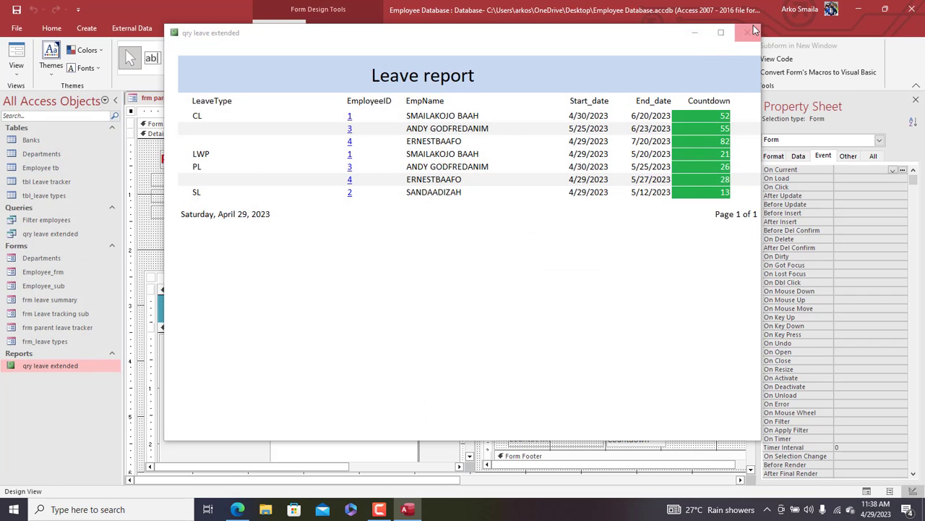
click(754, 30)
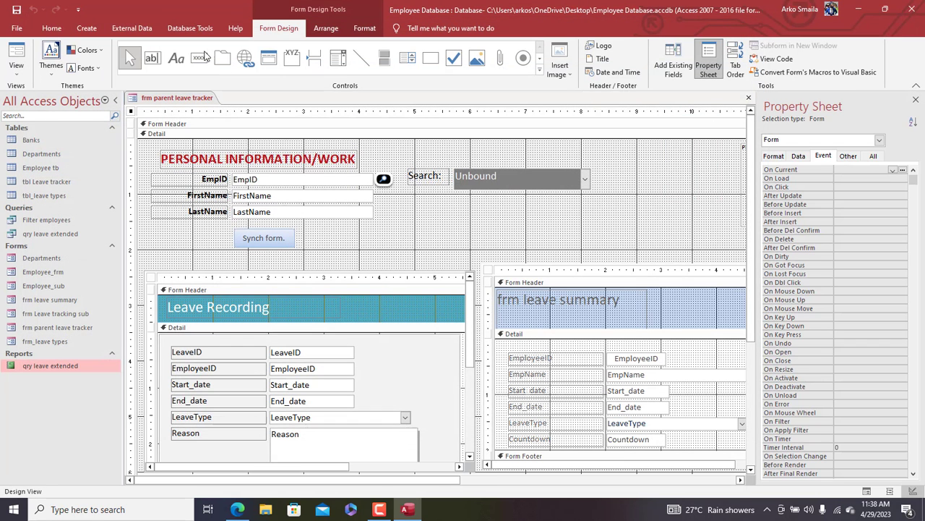
Step: Add a command button beside the Synch form. button without using the wizard, and caption it "Leave report"
click(200, 58)
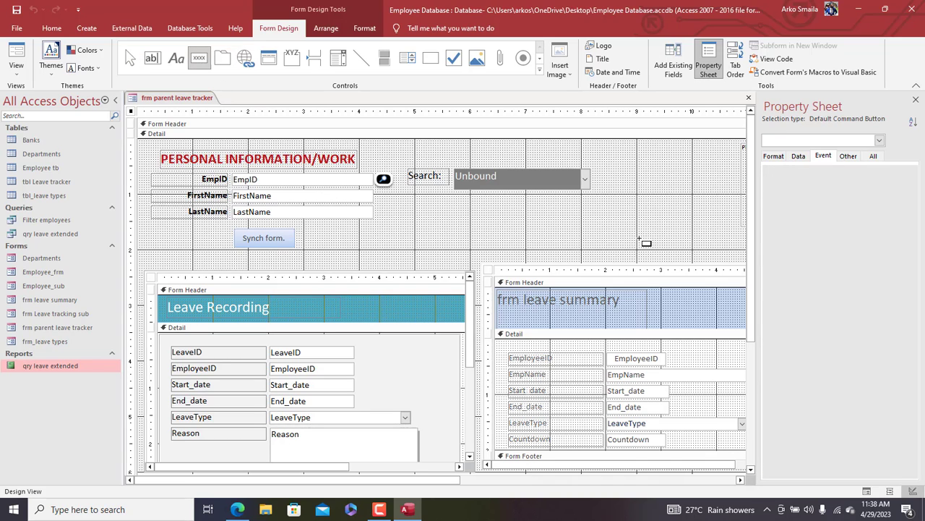
drag(311, 229, 355, 251)
click(419, 271)
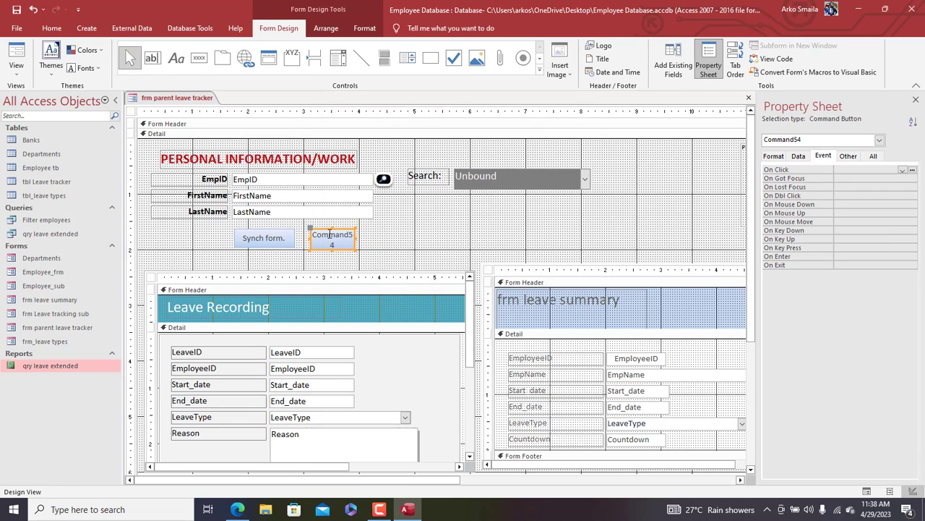
double_click(340, 245)
text(Print)
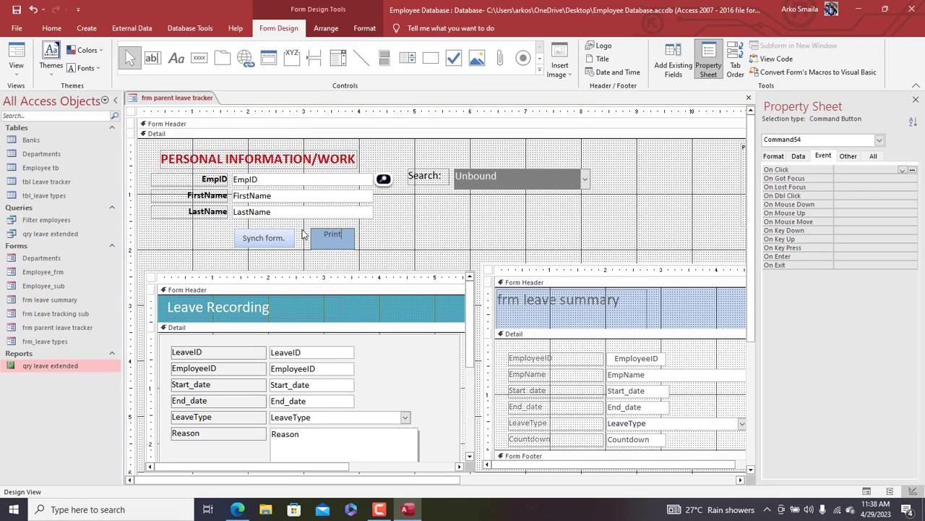
text( report)
drag(313, 233, 375, 234)
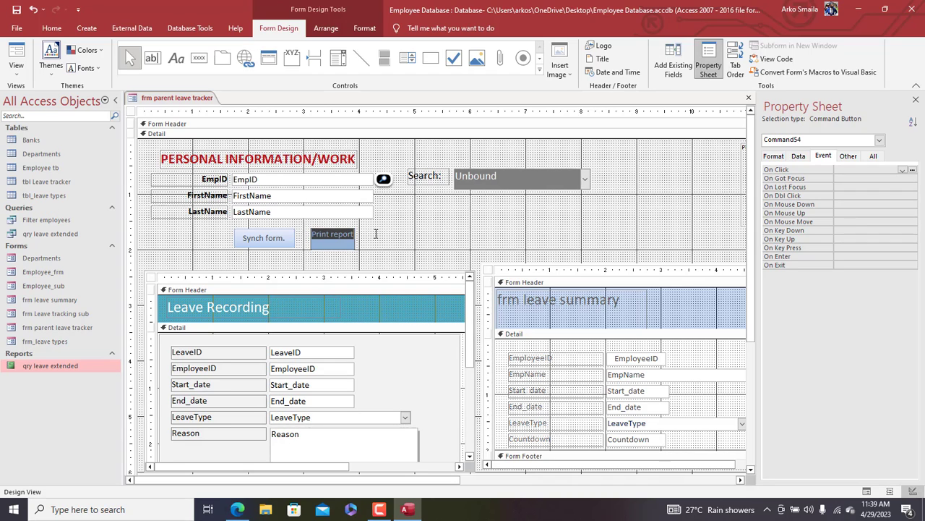
text(Leave report)
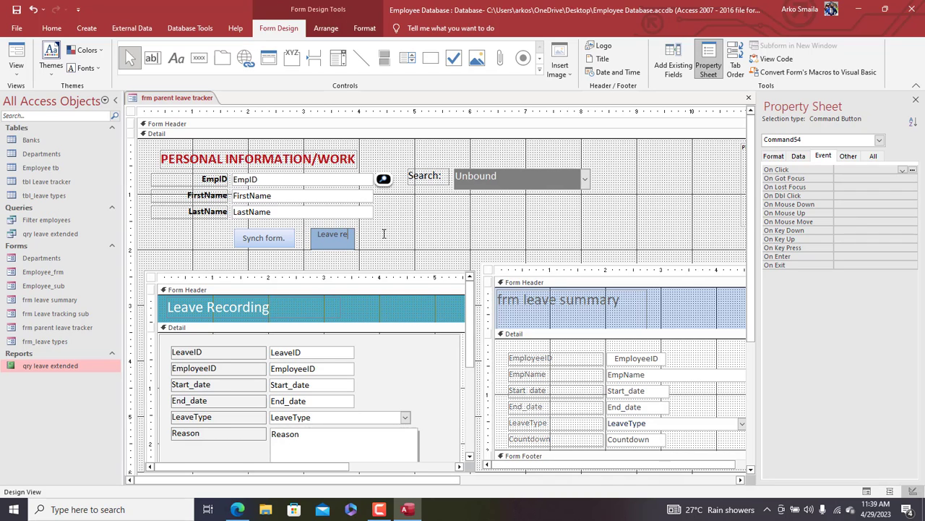
click(365, 237)
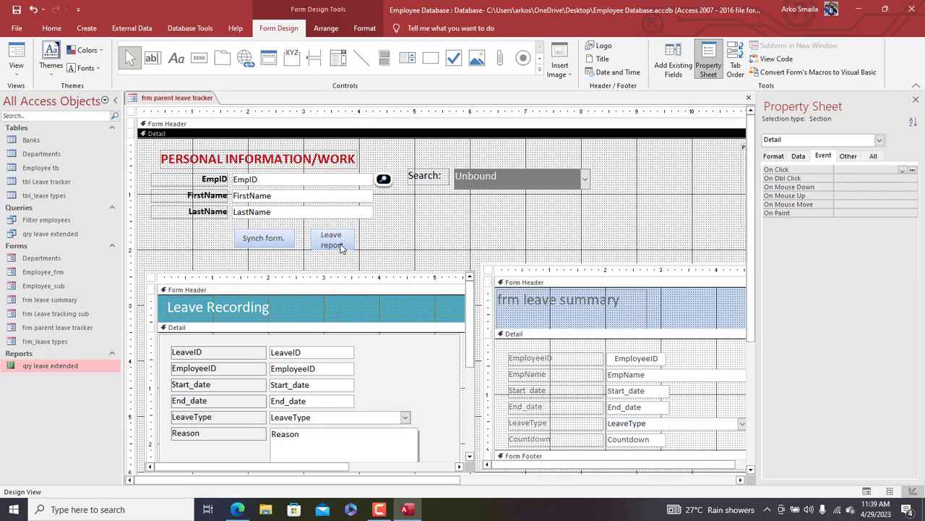
Step: Widen the Leave report button to fit its caption on one line, and format it with a turquoise quick style and font size 14
click(356, 241)
drag(355, 239, 381, 239)
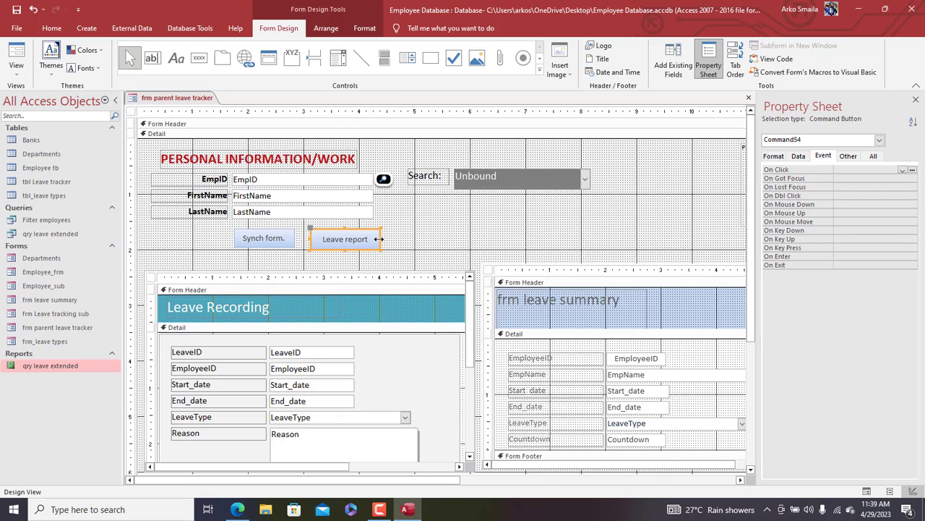
click(363, 28)
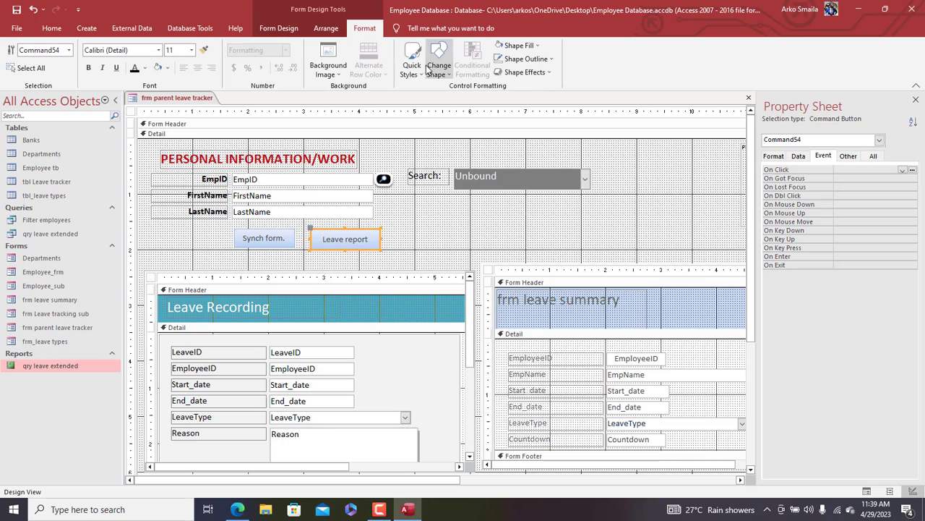
click(411, 59)
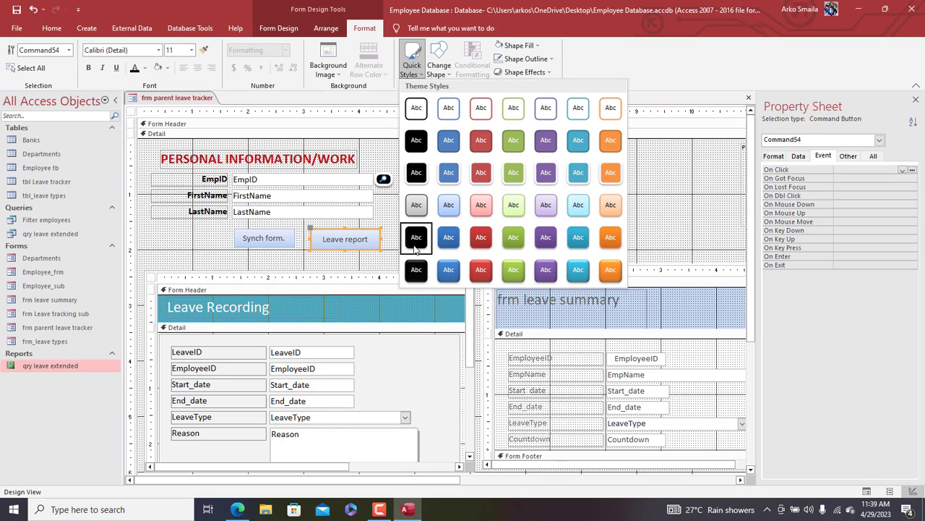
click(580, 236)
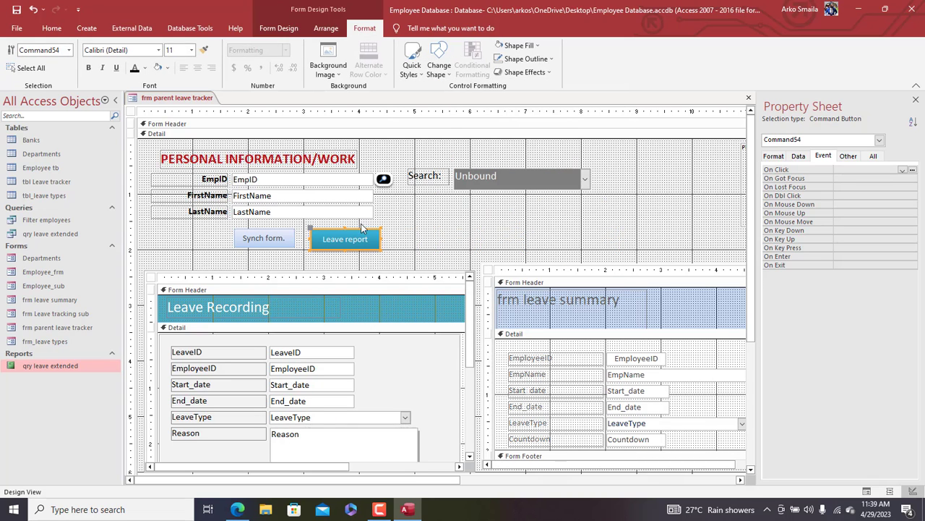
click(192, 50)
click(174, 118)
Step: Build an On Click macro for the Leave report button with an OpenReport action for qry leave extended
right_click(346, 239)
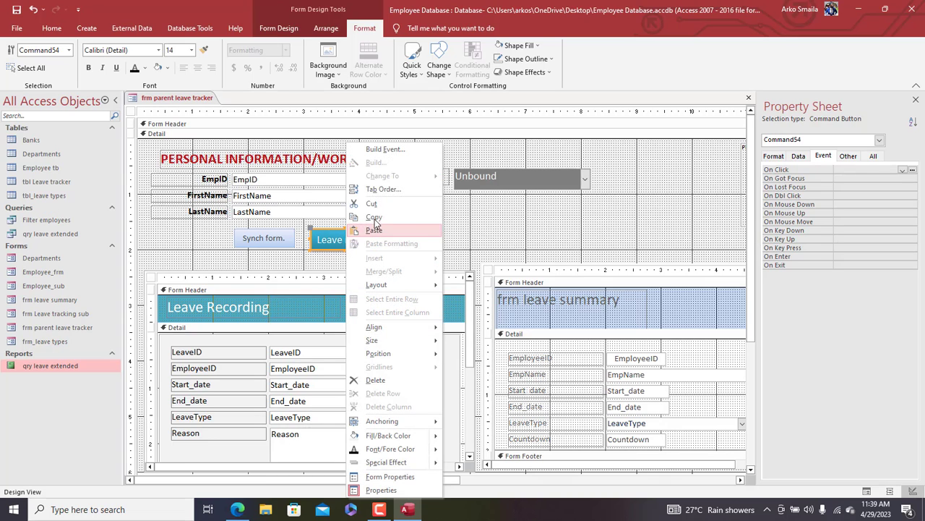
click(382, 150)
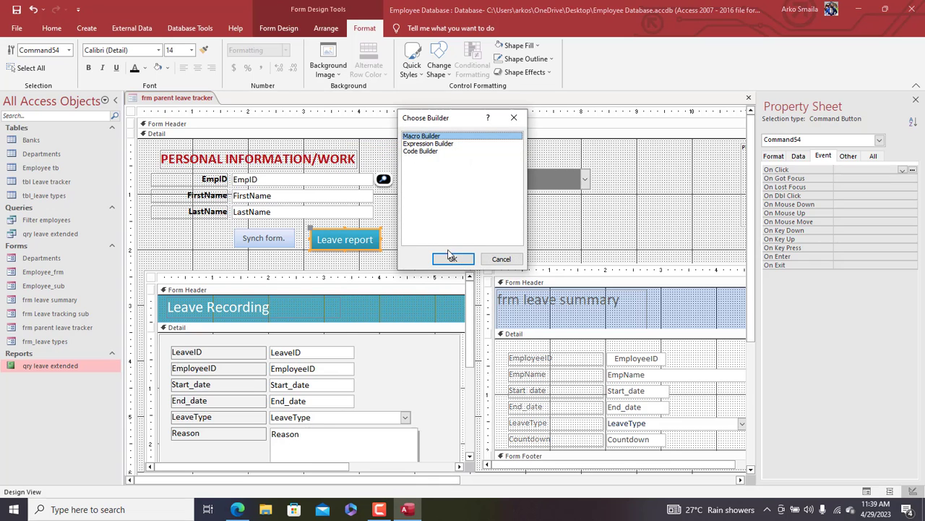
click(448, 258)
text(OpenReport)
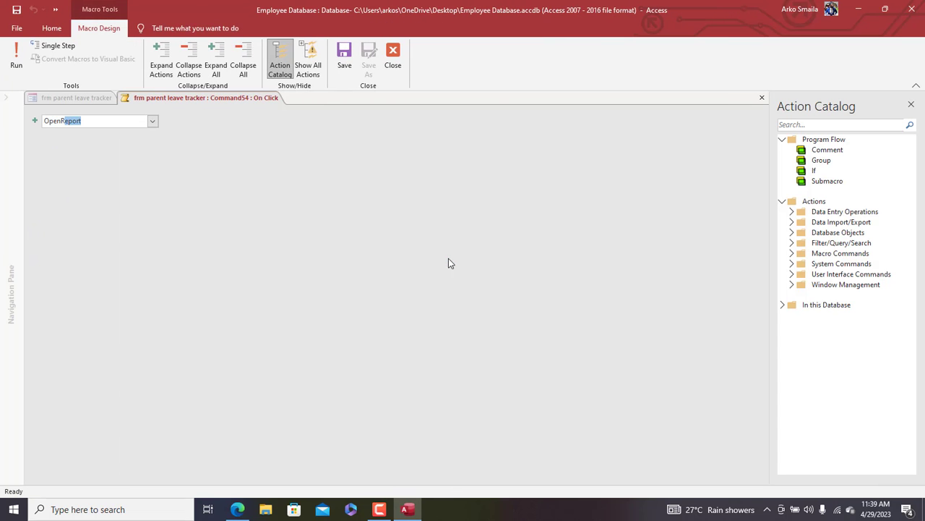
key(Return)
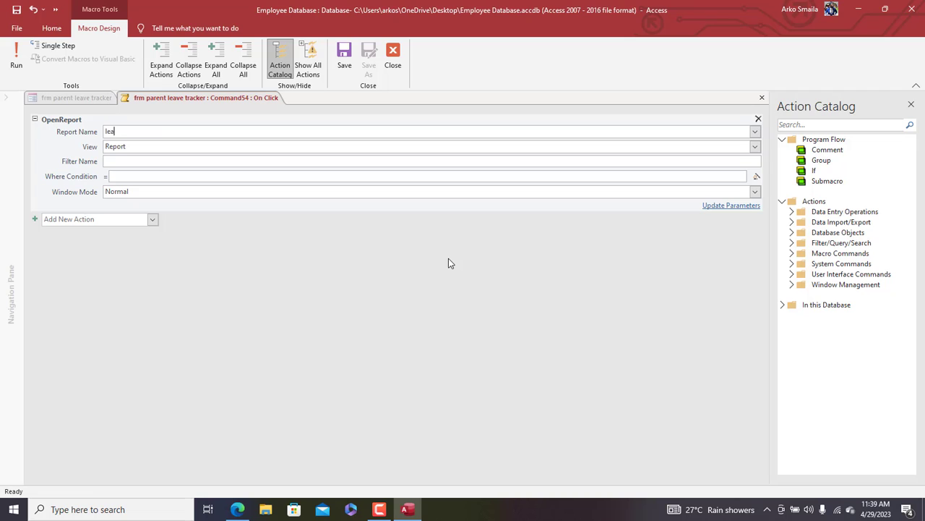
text(q)
Step: Set the OpenReport Where Condition to ="[employeeID=" & "'" & [EmpID] & "'" and close the macro, saving it
key(Tab)
key(Tab)
key(Tab)
key(BackSpace)
key(BackSpace)
key(BackSpace)
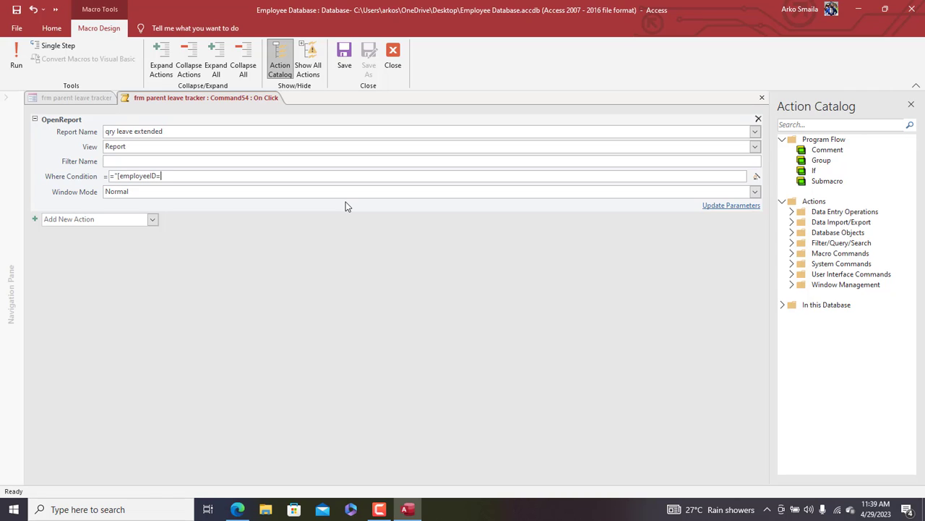
text(mp)
double_click(216, 189)
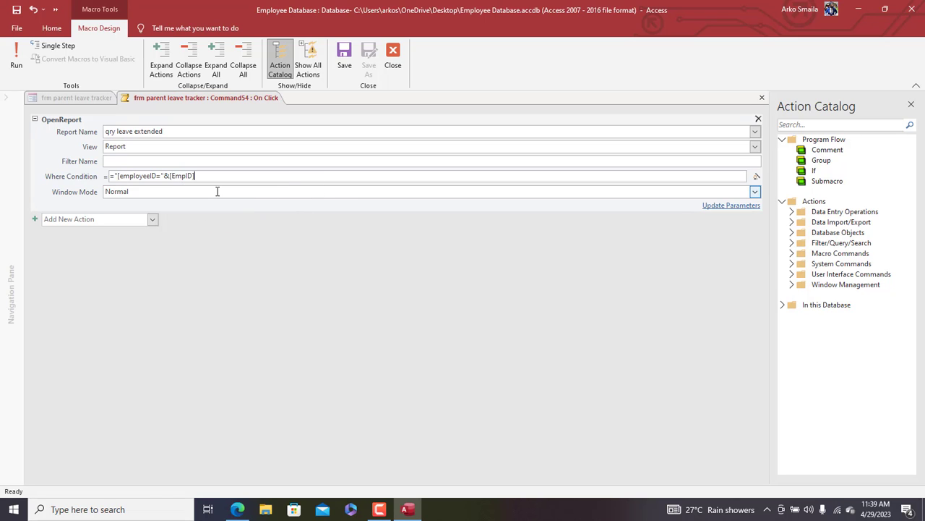
click(170, 175)
key(BackSpace)
text("'"&&)
key(BackSpace)
click(392, 66)
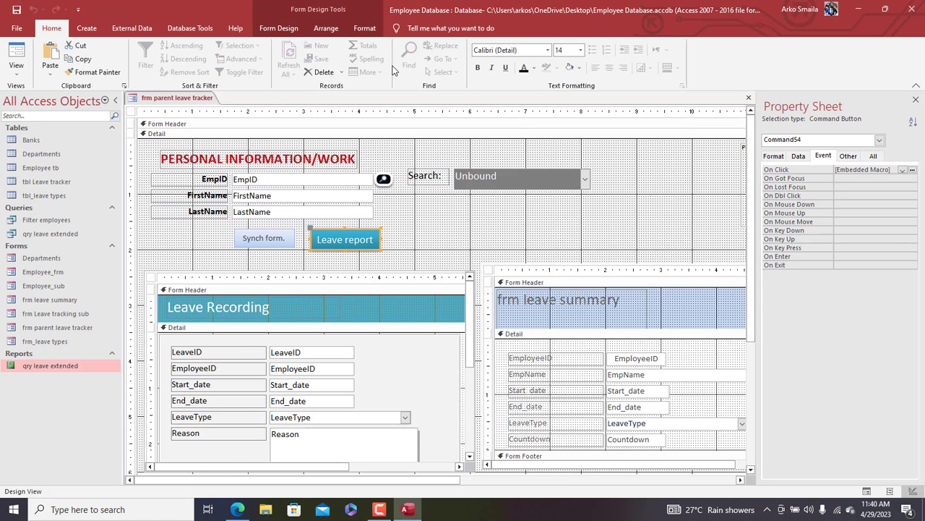
Step: Test the Leave report button in Form View, stop the macro, and return the form to Design View
right_click(195, 102)
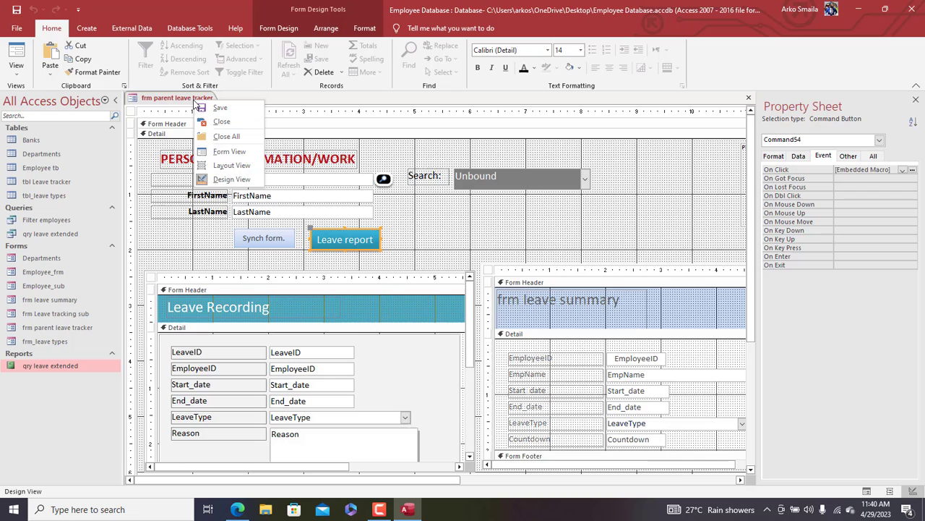
click(229, 151)
click(357, 226)
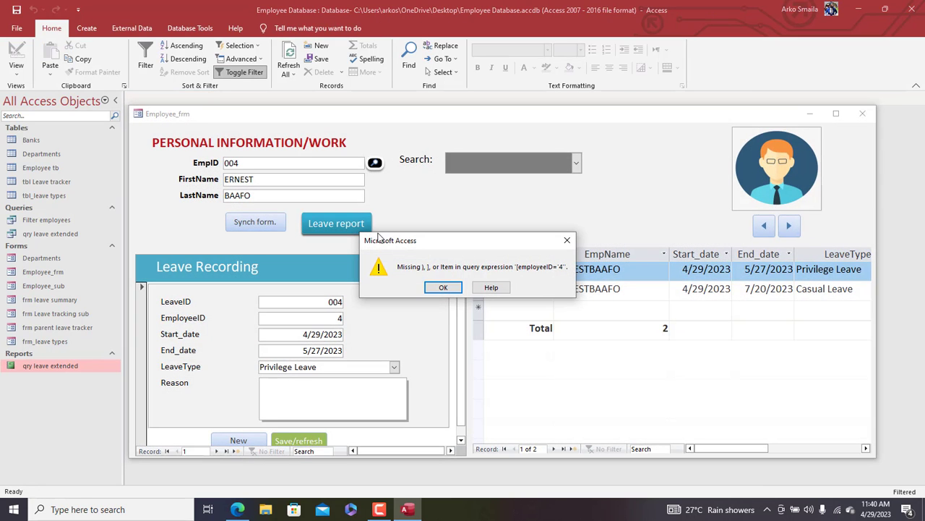
click(444, 288)
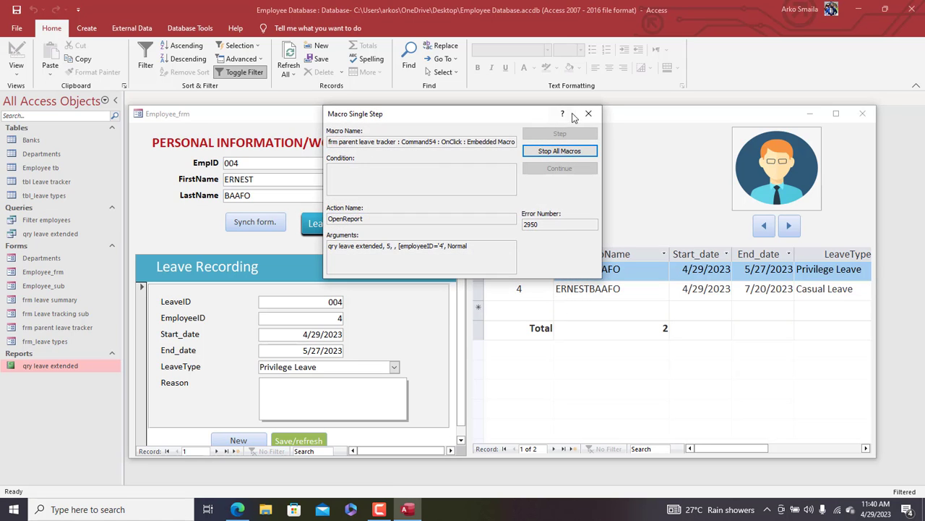
click(589, 113)
drag(583, 118, 536, 72)
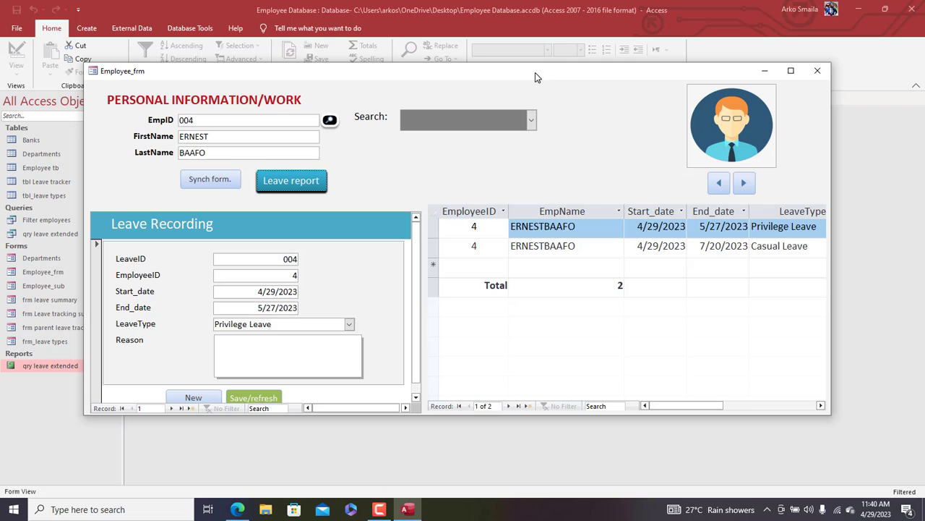
right_click(568, 98)
click(608, 126)
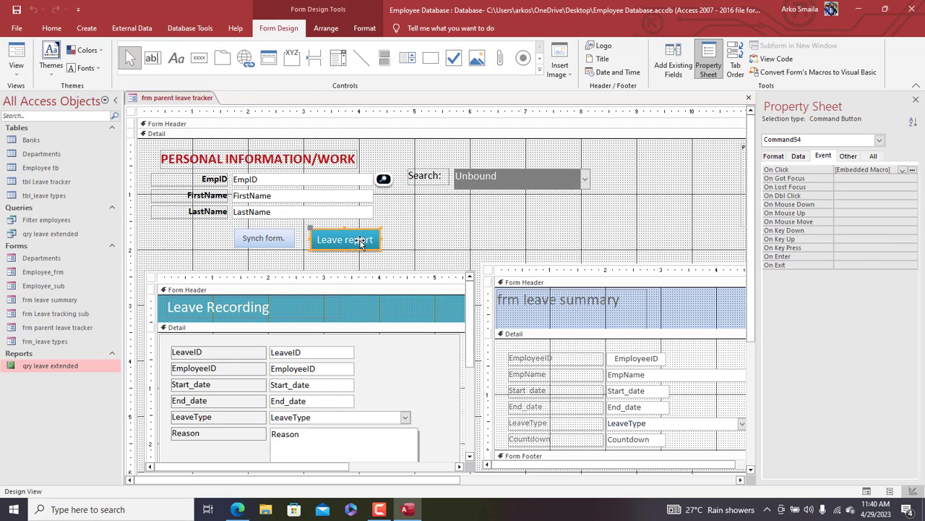
Step: In the button's On Click macro, retype the Where Condition's field as EmployeeID=, remove the single quotes around [EmpID], then save and close it
right_click(361, 244)
click(422, 147)
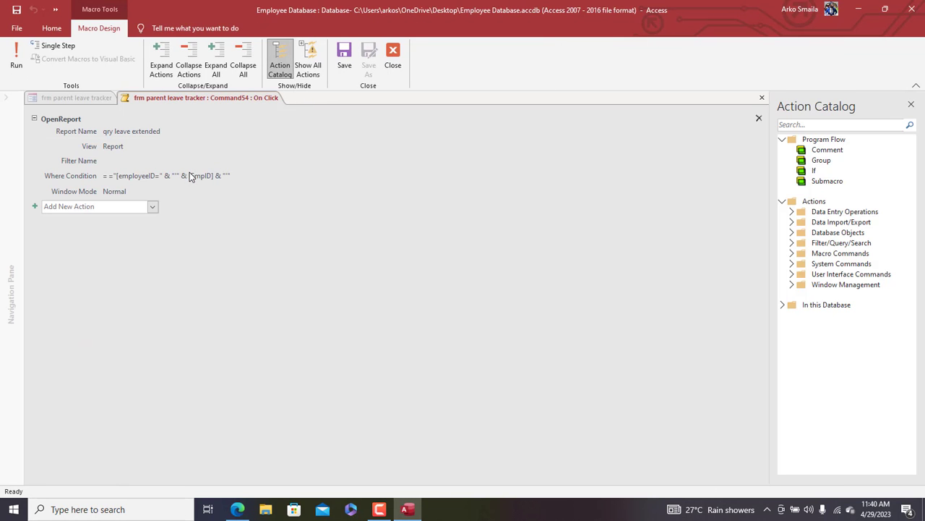
click(189, 175)
drag(161, 176, 121, 175)
click(160, 176)
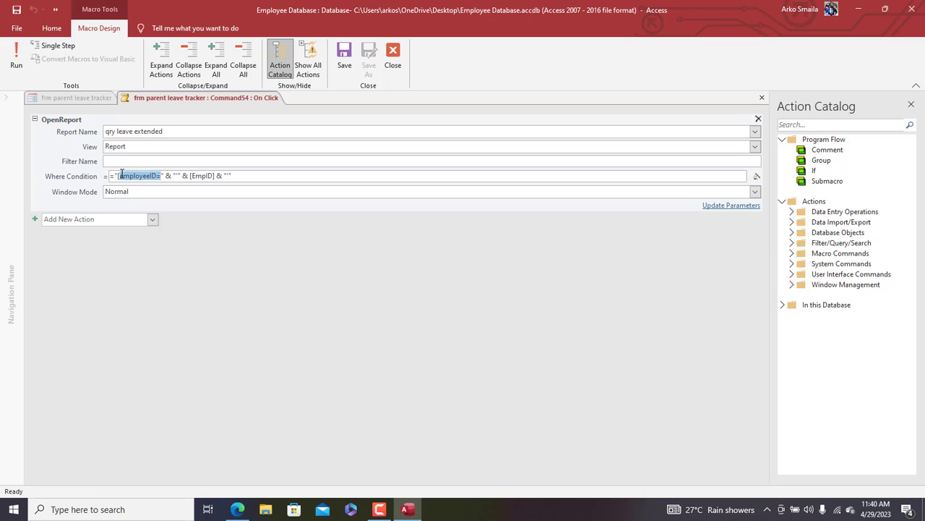
text(Employ)
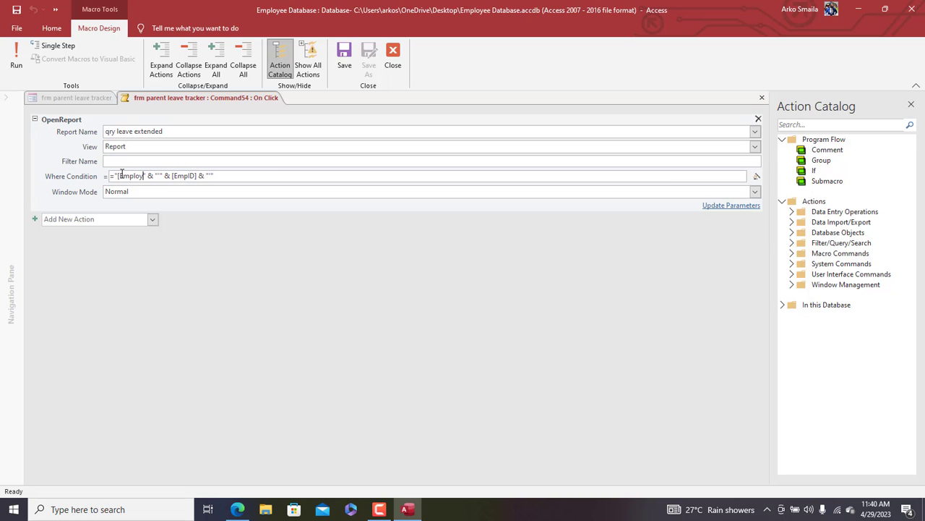
text(eeID=)
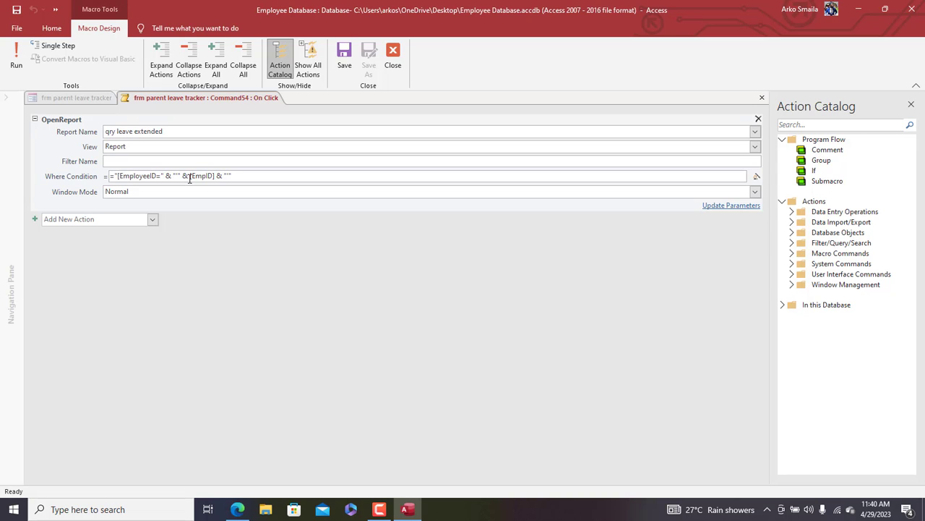
mouse_move(190, 179)
mouse_down()
mouse_move(177, 175)
mouse_move(205, 175)
mouse_up()
key(BackSpace)
key(BackSpace)
click(344, 58)
click(393, 58)
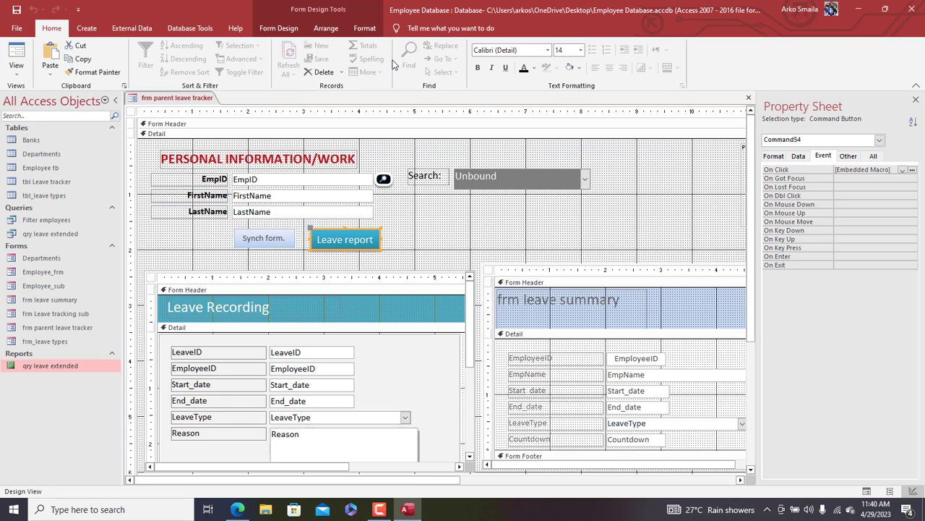
Step: Retest the Leave report button for employee 4 in Form View, dismiss the macro dialogs, and reopen the form's Design View
right_click(195, 103)
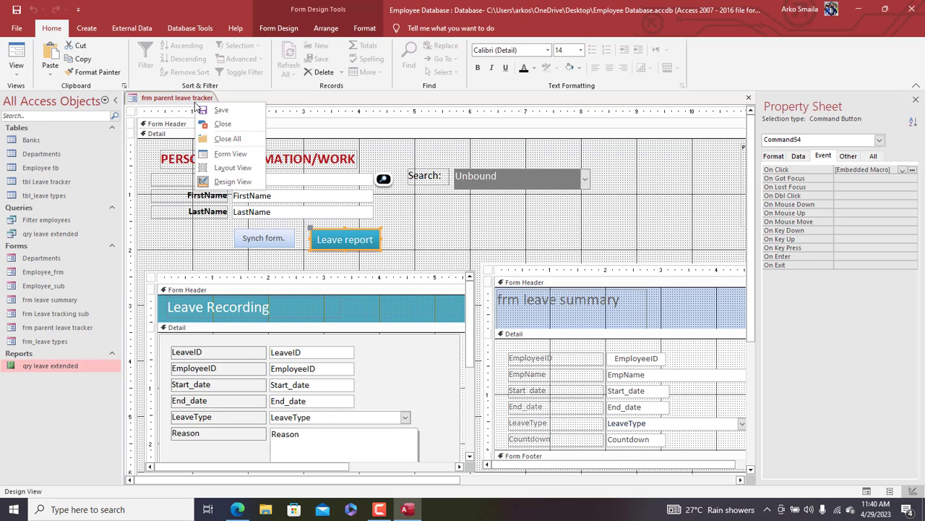
click(231, 151)
click(320, 230)
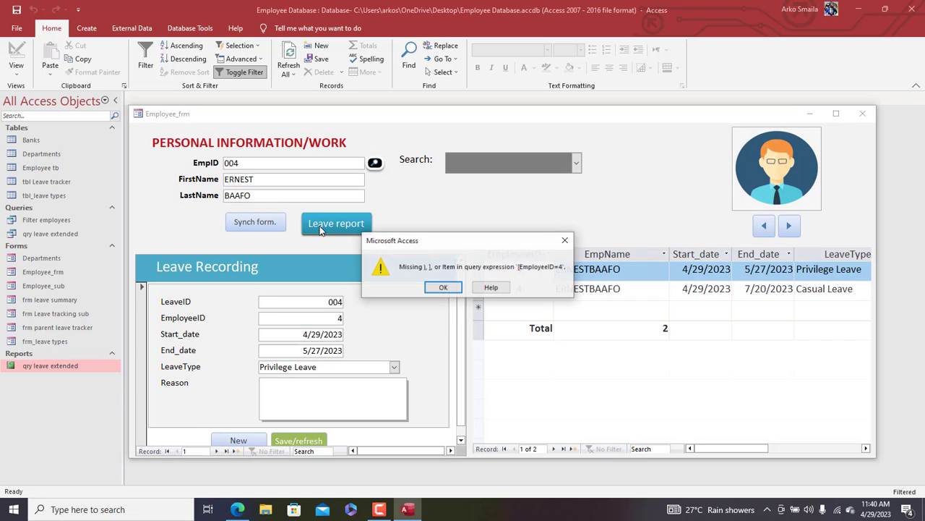
click(448, 289)
click(565, 237)
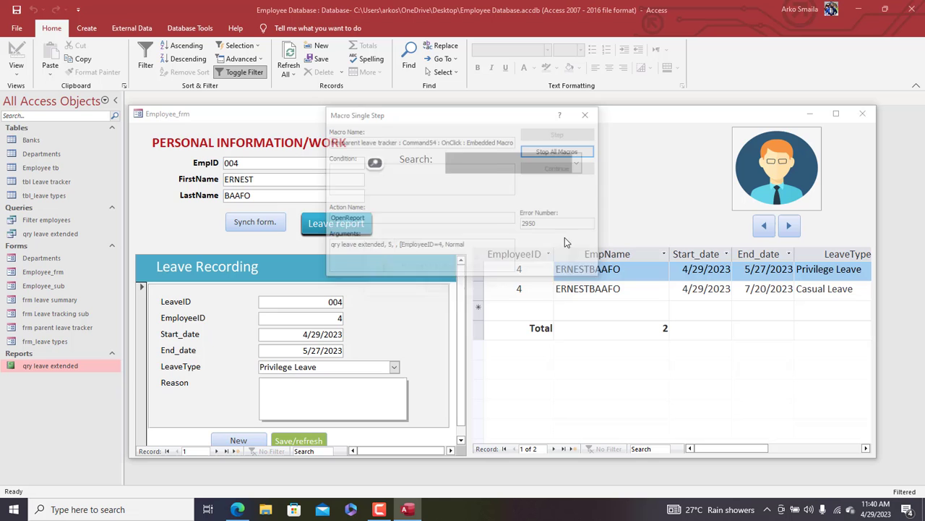
click(585, 113)
drag(577, 115, 564, 44)
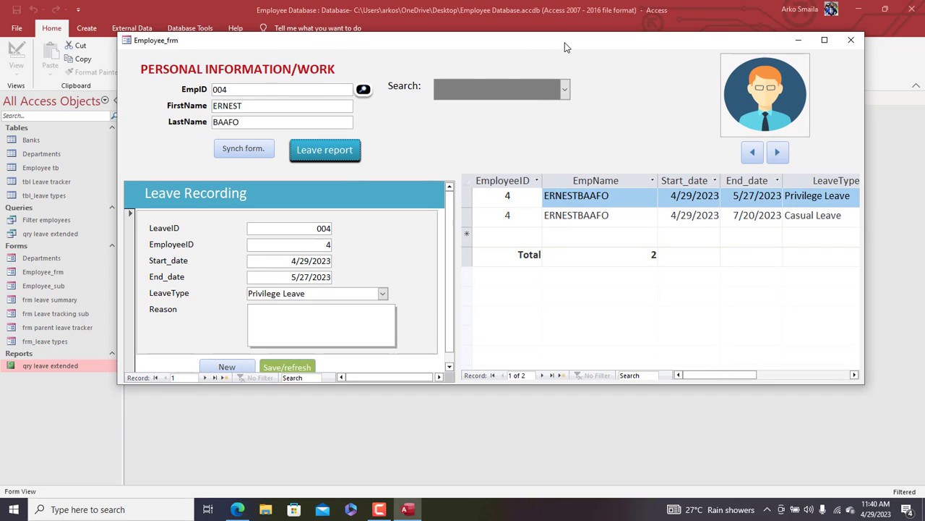
right_click(436, 135)
click(465, 166)
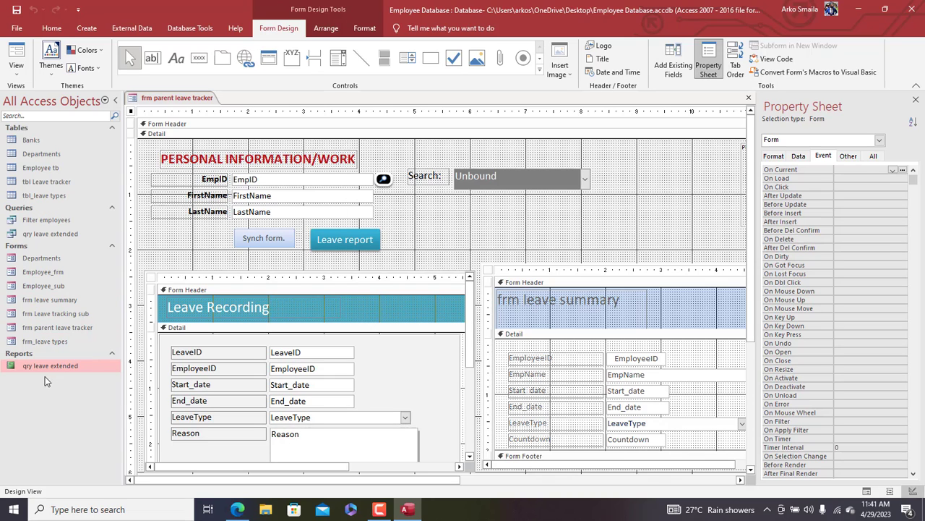
Step: Close the open form, add the EmpID field from Employee tb to the qry leave extended query, and save and close the query
right_click(189, 98)
click(223, 137)
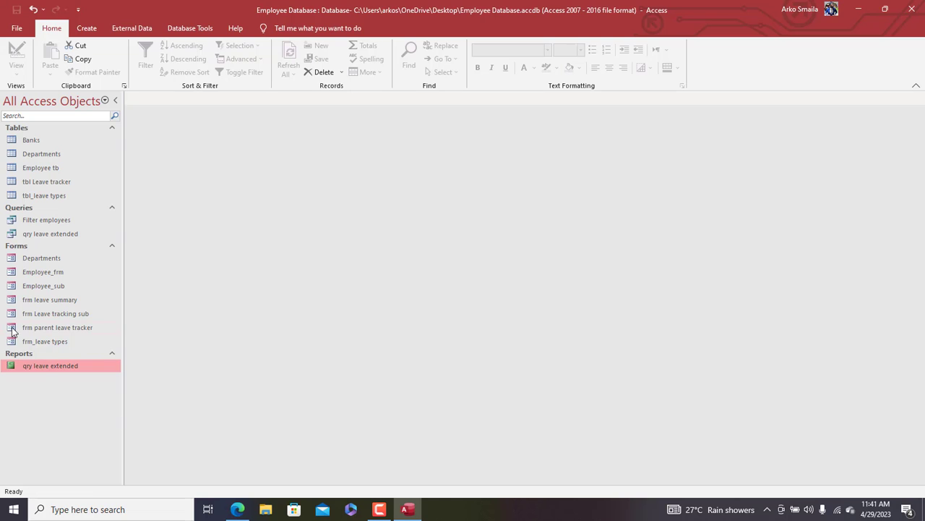
right_click(44, 369)
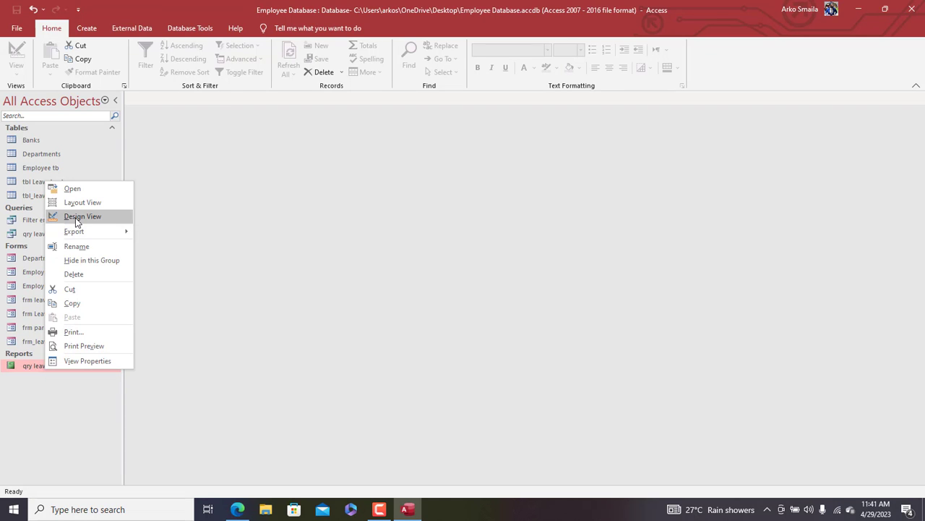
key(Escape)
click(62, 234)
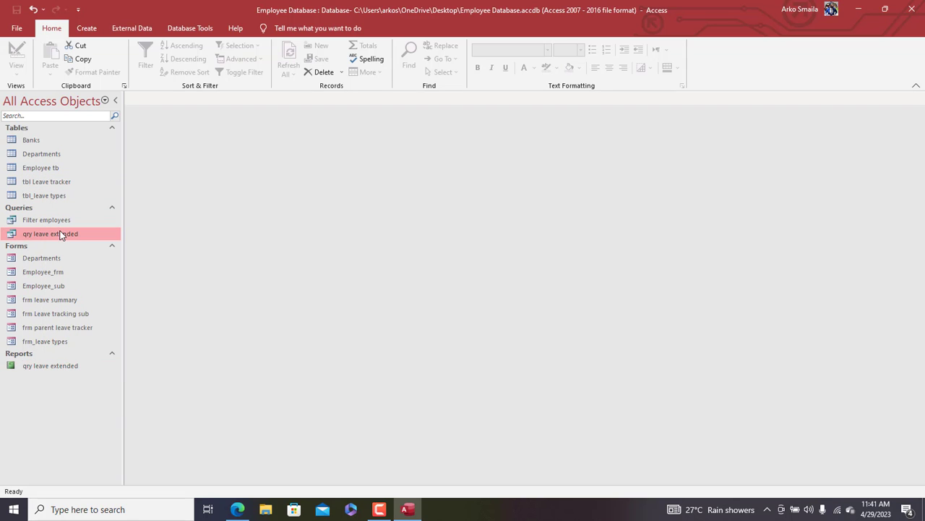
right_click(62, 235)
click(91, 253)
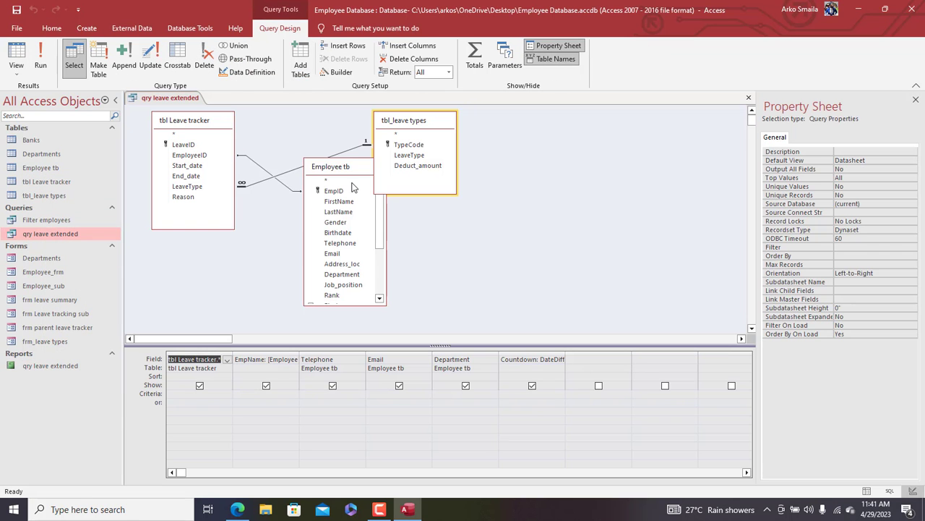
double_click(329, 191)
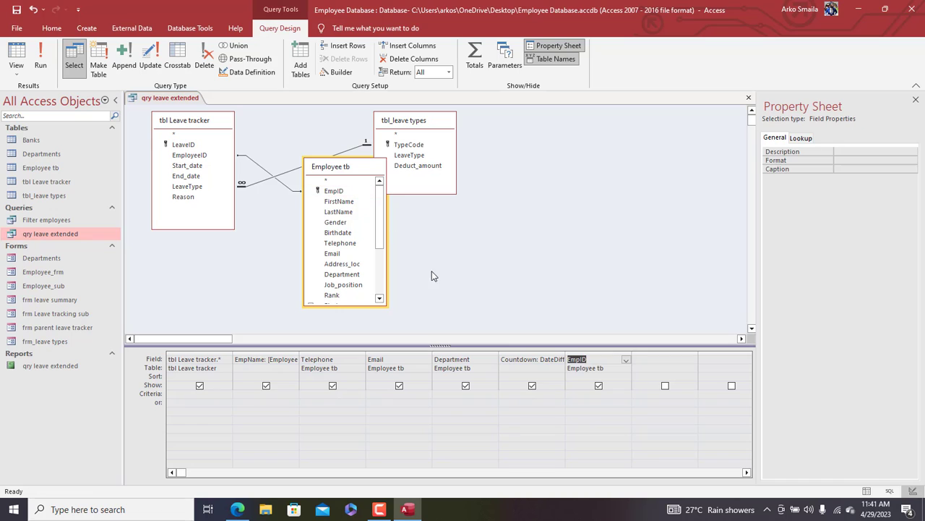
right_click(179, 101)
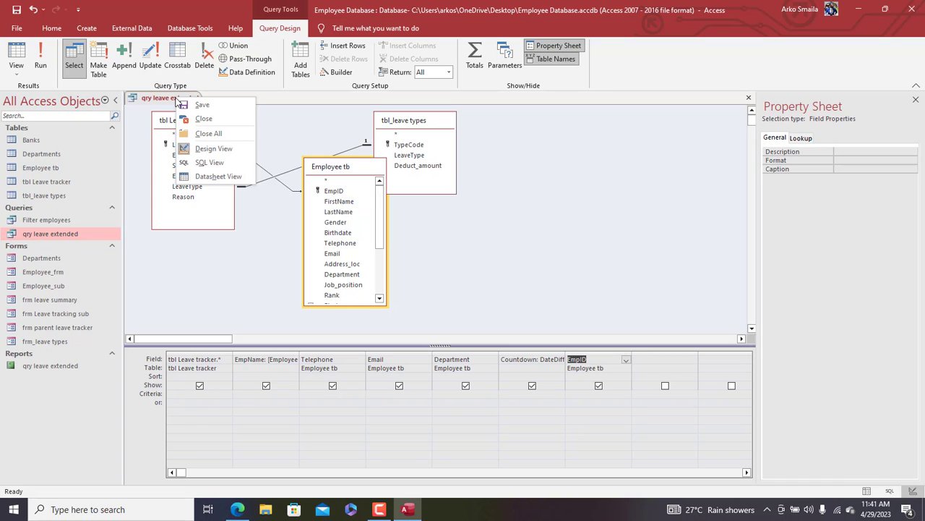
click(194, 126)
Step: Open the qry leave extended report in Design View and add the EmpID field beside Countdown, arranged in a tabular layout
click(59, 365)
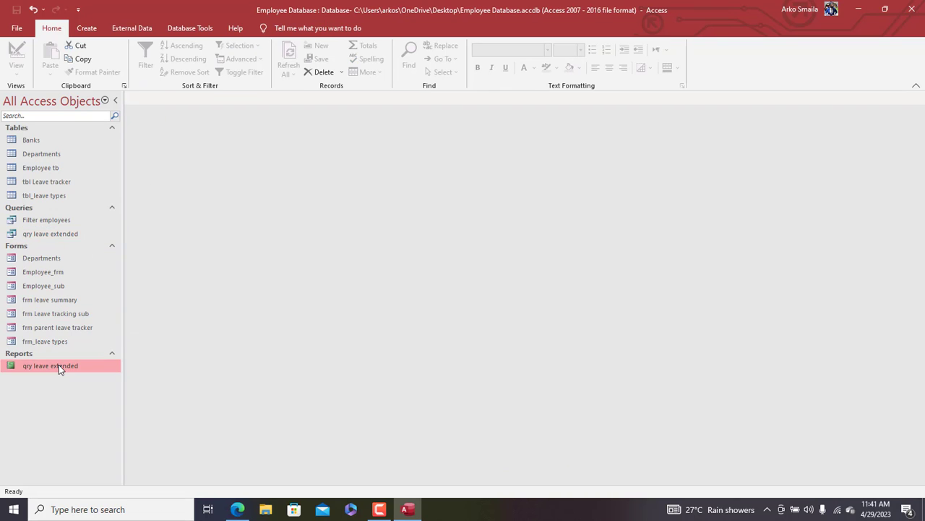
right_click(59, 364)
click(97, 212)
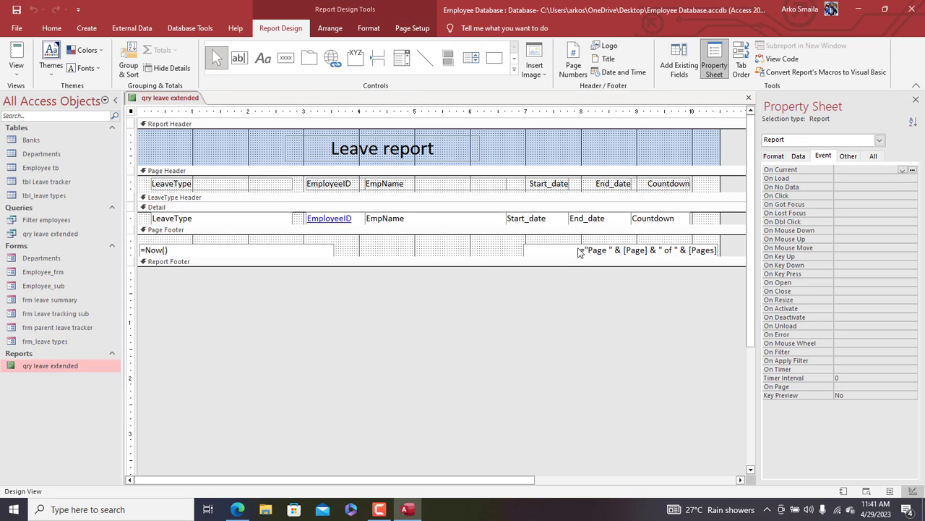
click(675, 64)
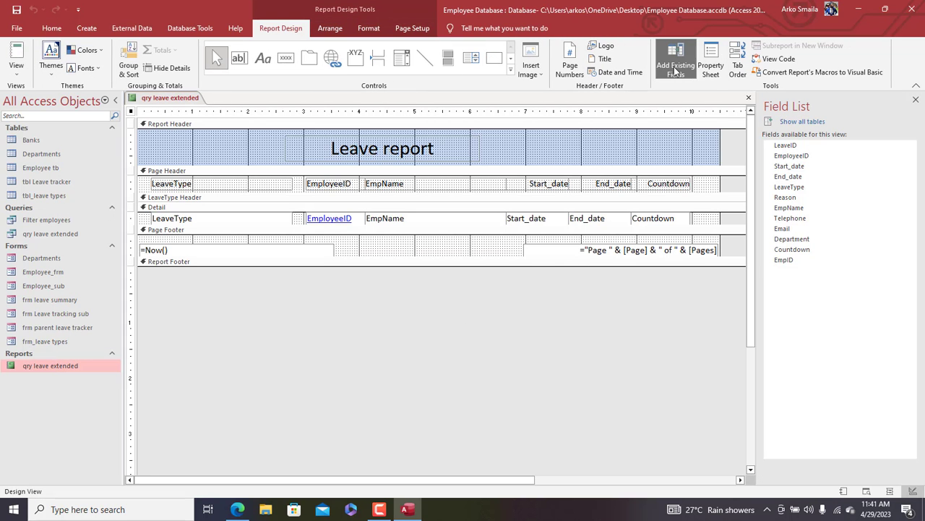
drag(783, 264, 701, 182)
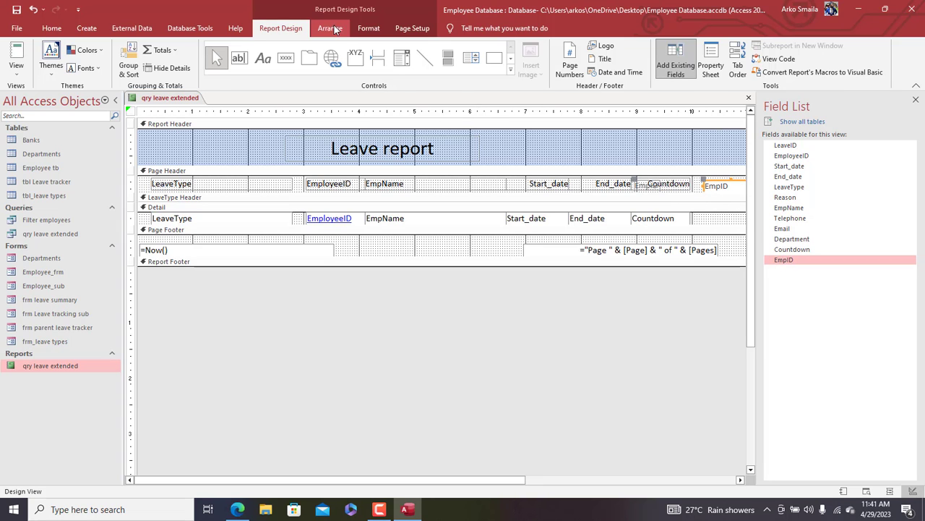
click(329, 29)
click(72, 69)
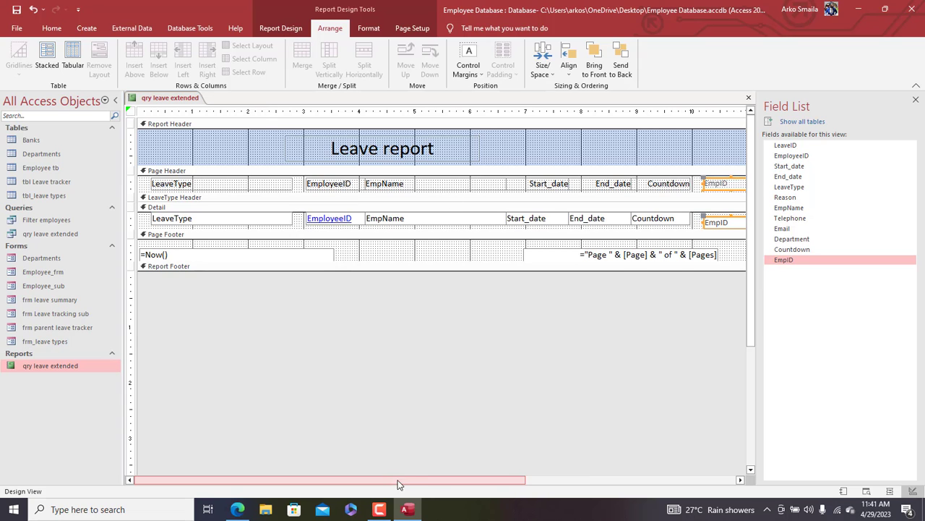
Step: Set the Visible property of the report's EmpID label and text box to No
drag(399, 480, 442, 480)
double_click(130, 110)
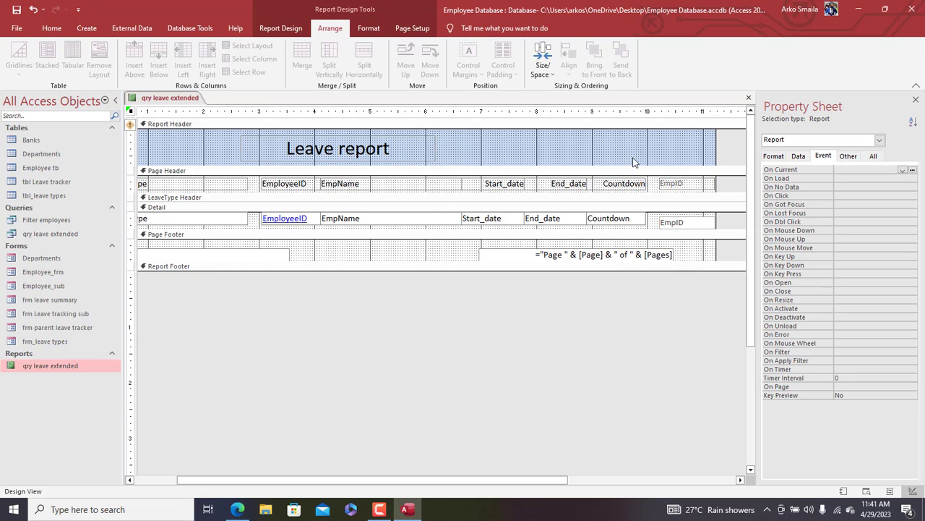
click(773, 156)
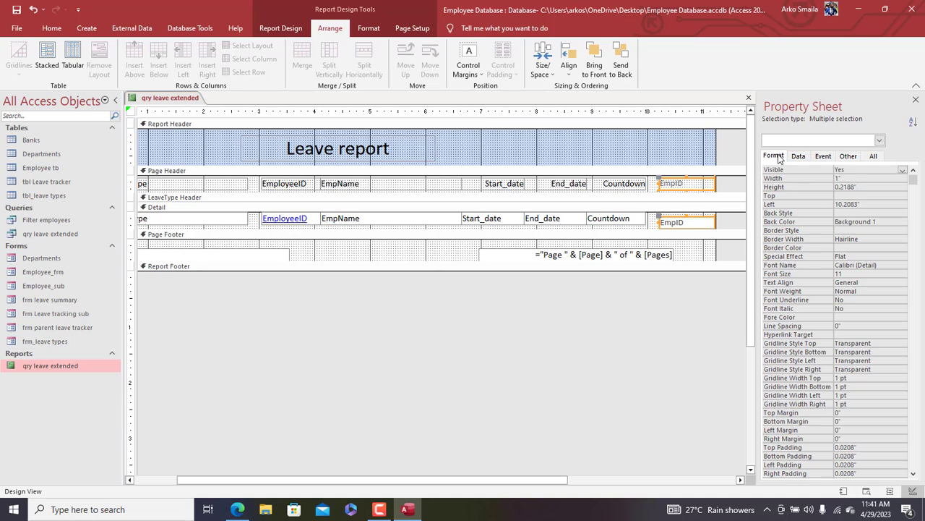
click(856, 168)
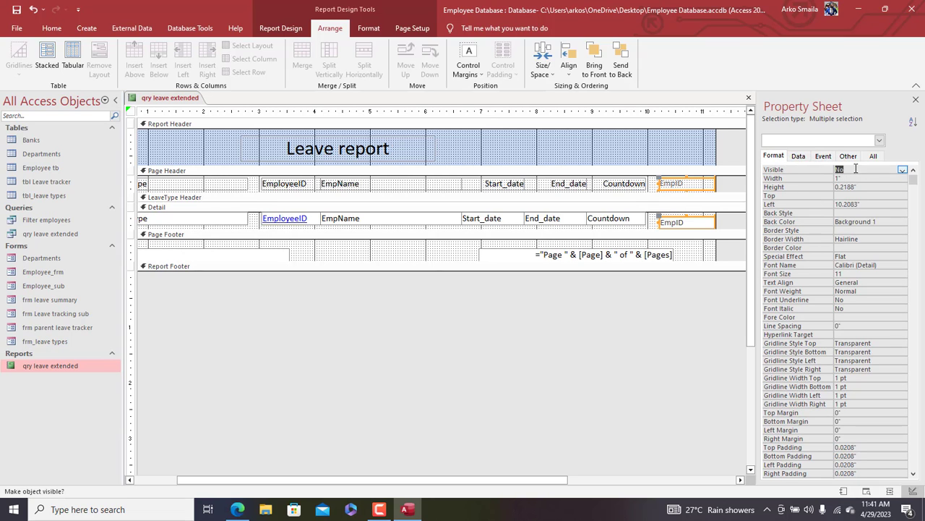
Step: Move the hidden EmpID label and text box over the date and countdown columns, narrow the report, then save and close it
click(684, 155)
click(665, 182)
drag(656, 179, 545, 169)
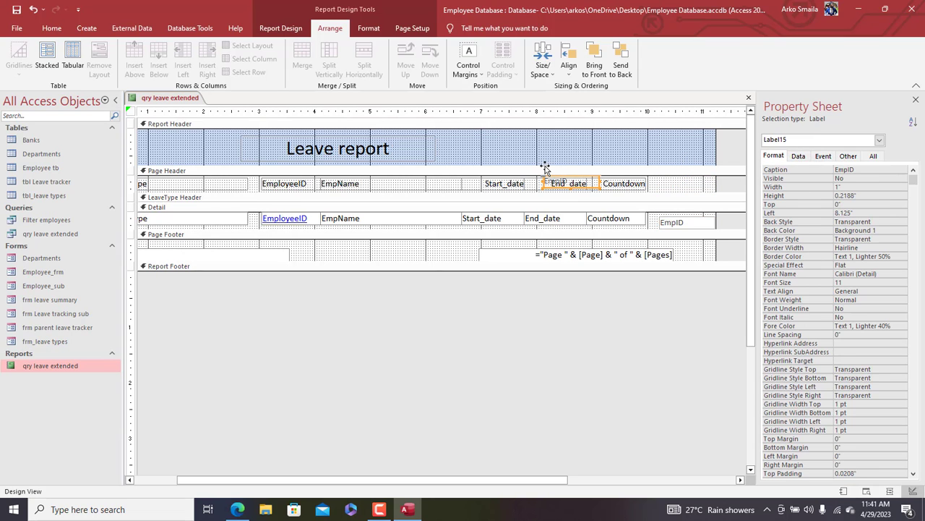
click(677, 222)
drag(657, 217, 561, 211)
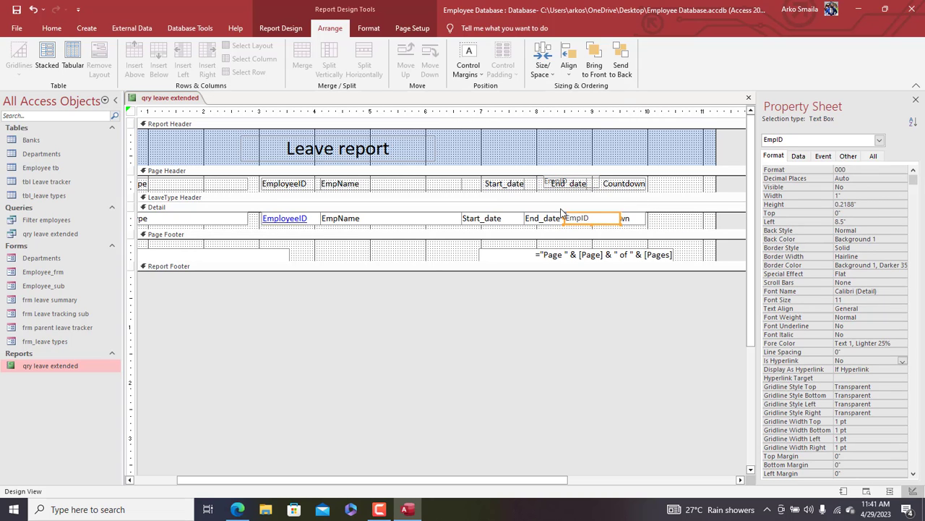
drag(716, 180, 682, 183)
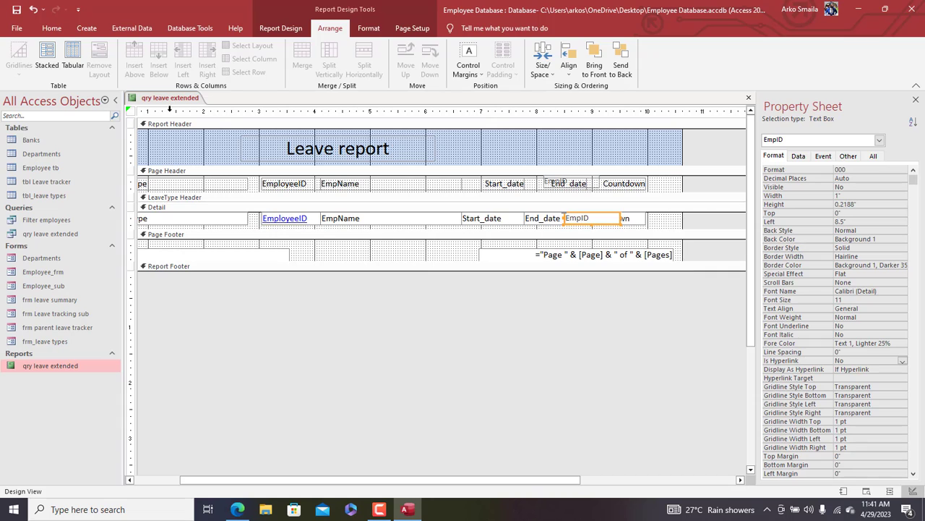
right_click(163, 100)
click(184, 117)
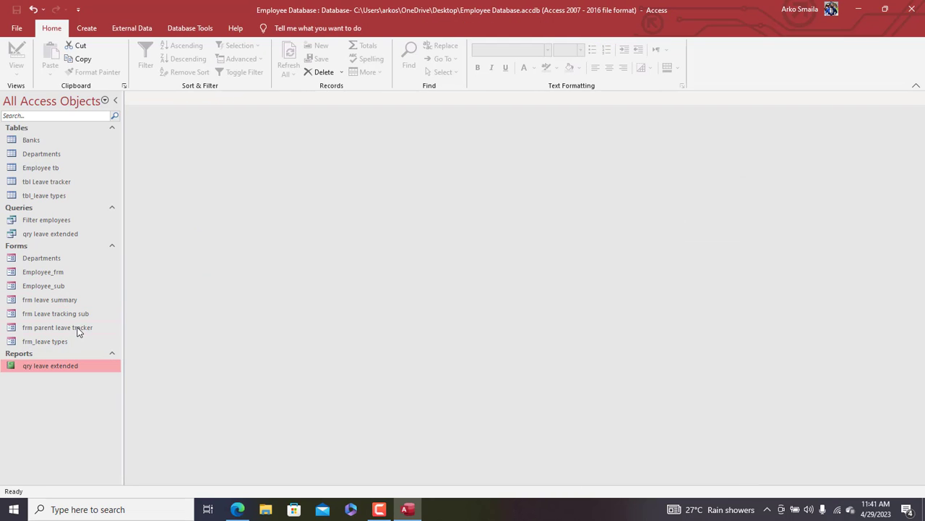
Step: Open frm parent leave tracker in Design View and open the Leave report button's On Click macro
double_click(78, 329)
right_click(356, 167)
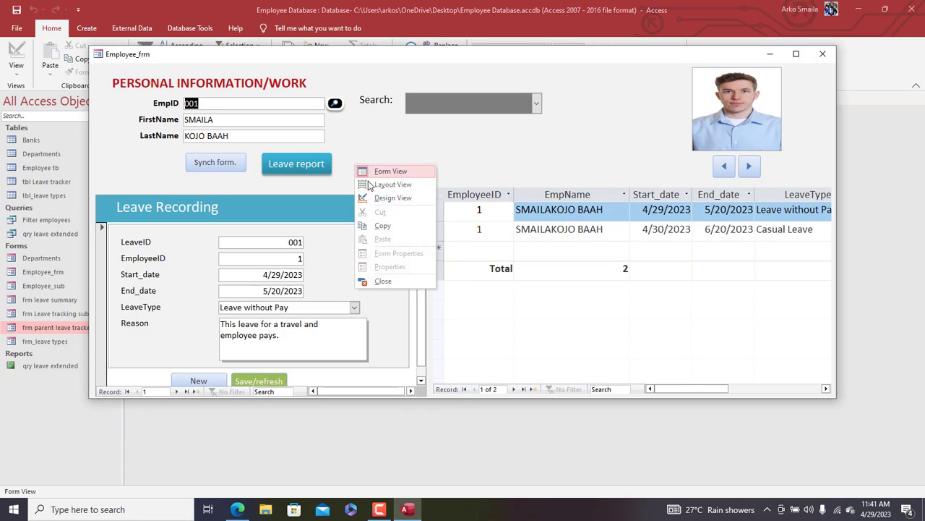
click(381, 198)
right_click(363, 249)
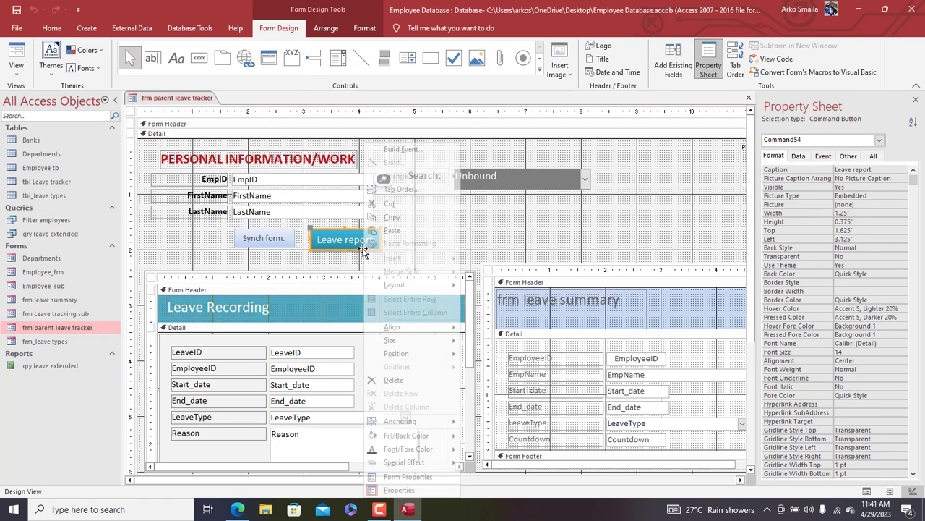
click(401, 149)
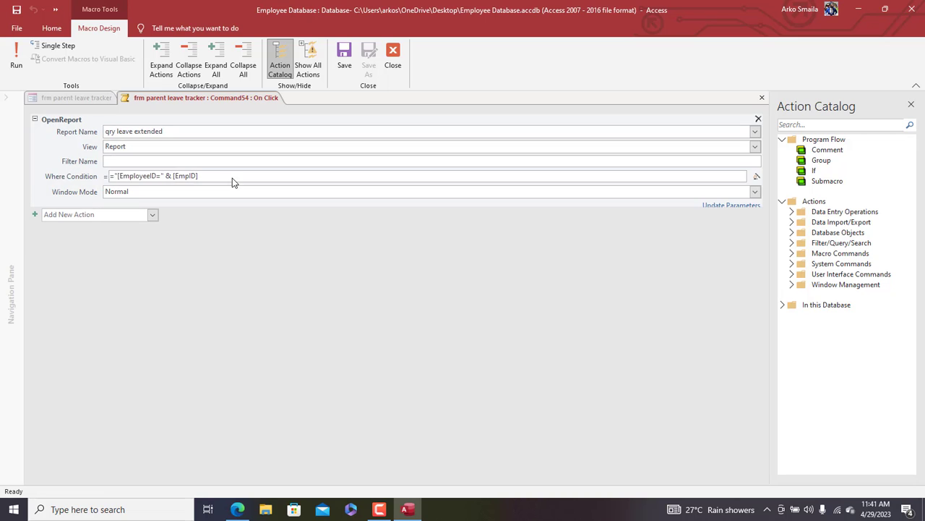
Step: Set the OpenReport Where Condition to ="[EmpID]="&[EmpID], then save and close the macro
drag(232, 178, 90, 177)
text(=)
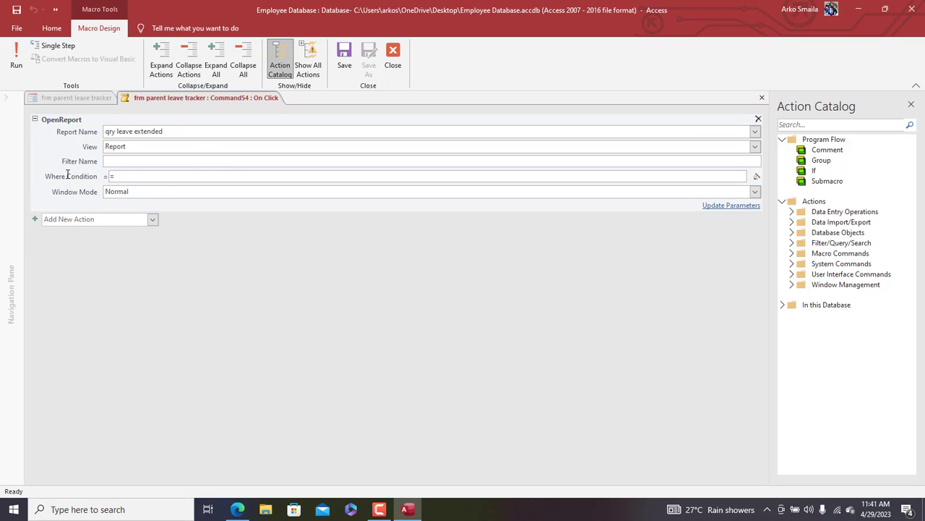
text(emp)
double_click(153, 191)
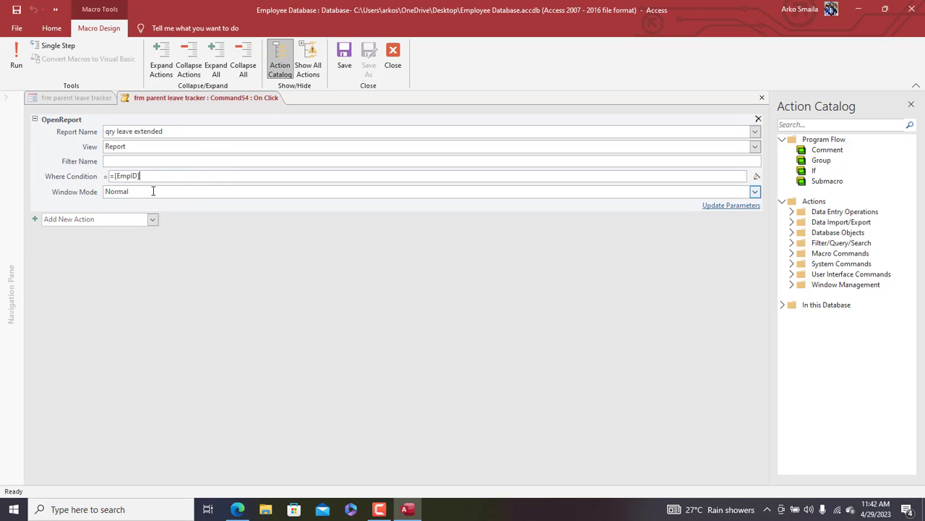
text(=&emp)
double_click(168, 190)
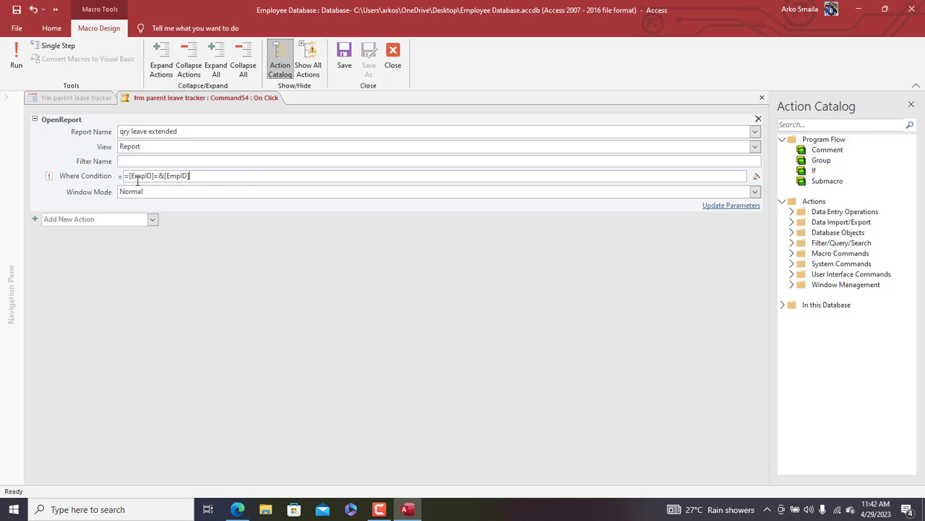
click(128, 175)
text(")
click(163, 175)
text(")
click(354, 57)
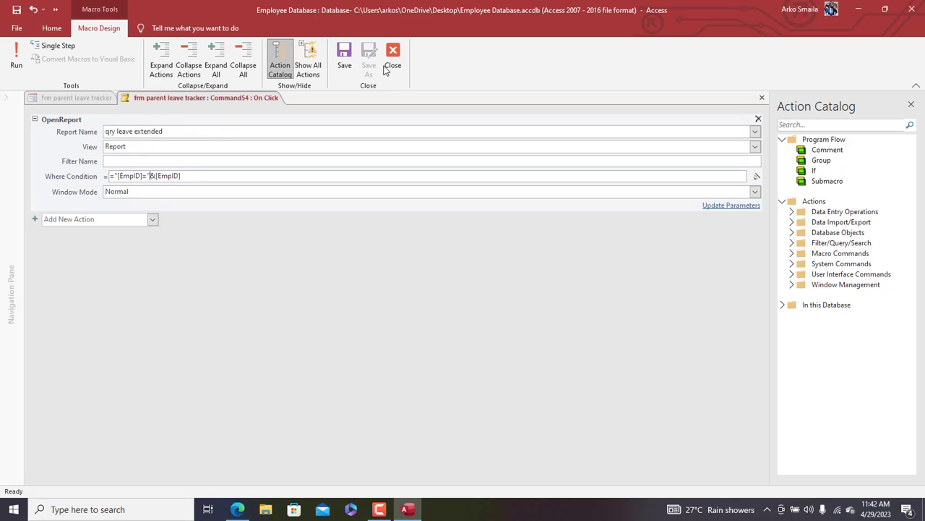
click(388, 67)
Step: Switch the form to Form View, test the Leave report button for employee 1, and close the report
right_click(205, 99)
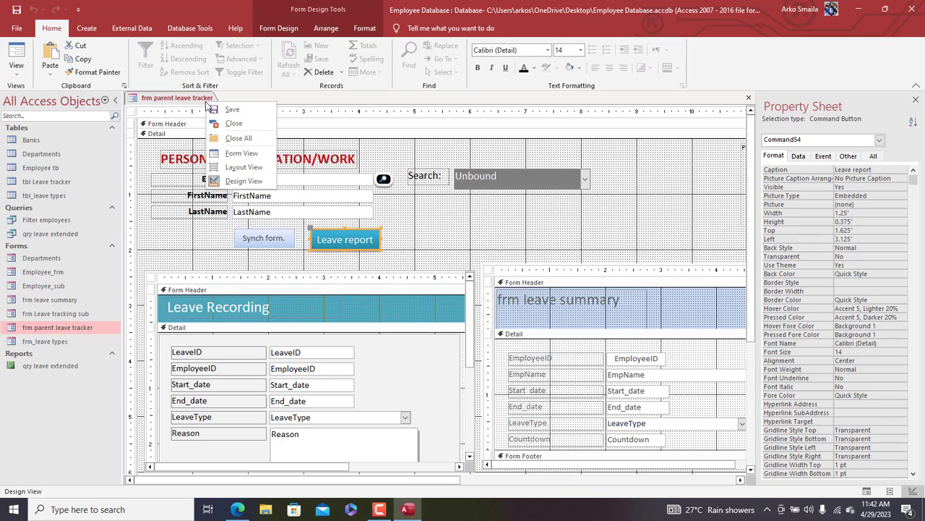
click(244, 156)
click(311, 224)
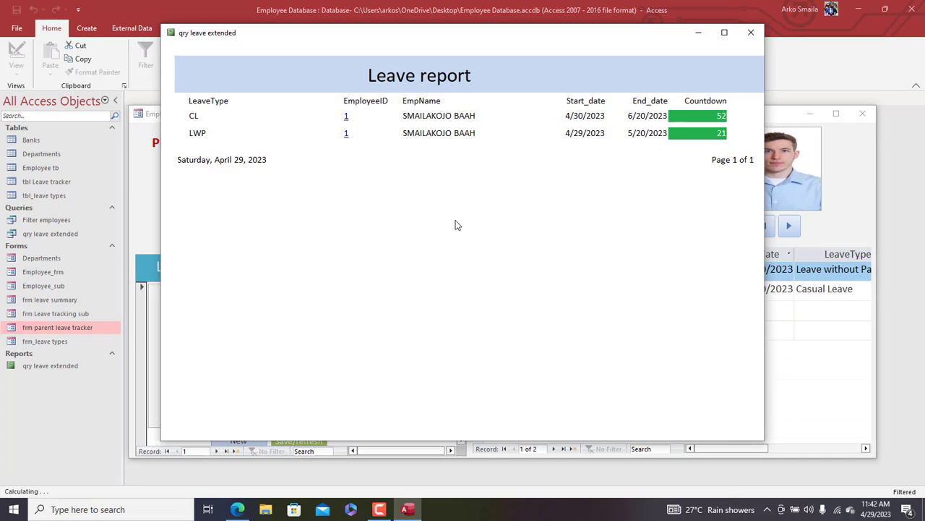
click(756, 32)
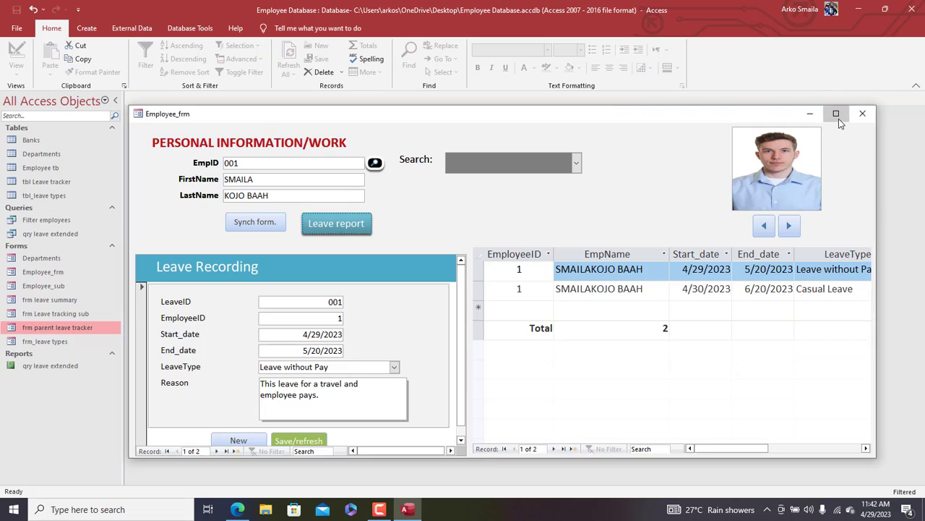
Step: Maximize the form, find employee 3 with the Search box, and open and close that employee's leave report
click(836, 115)
click(448, 52)
click(378, 97)
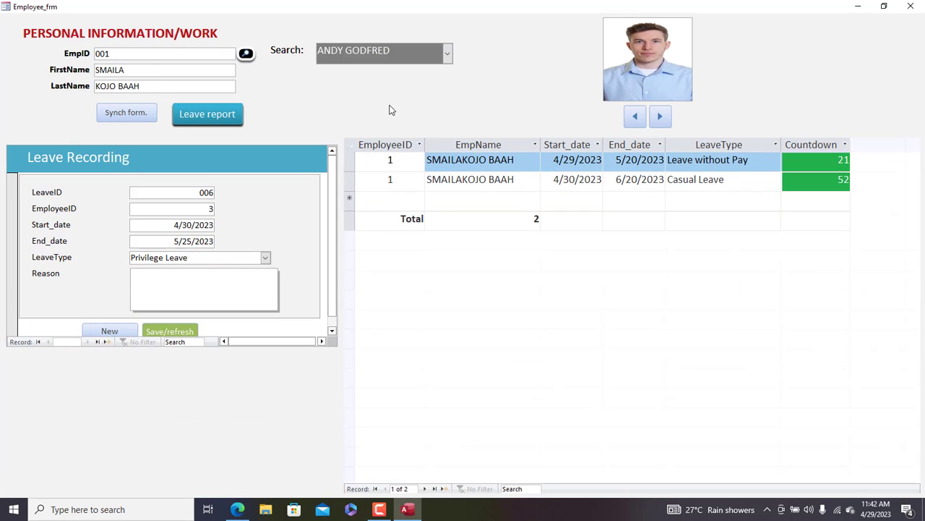
click(215, 118)
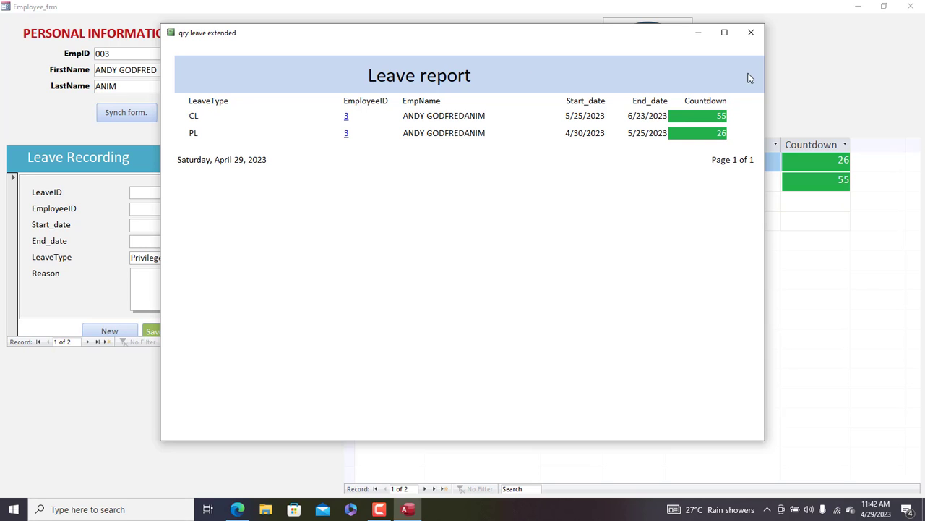
click(750, 32)
Step: Find employee 2 with the Search box, view the leave report twice, and shift the reopened pop-up window slightly
click(449, 52)
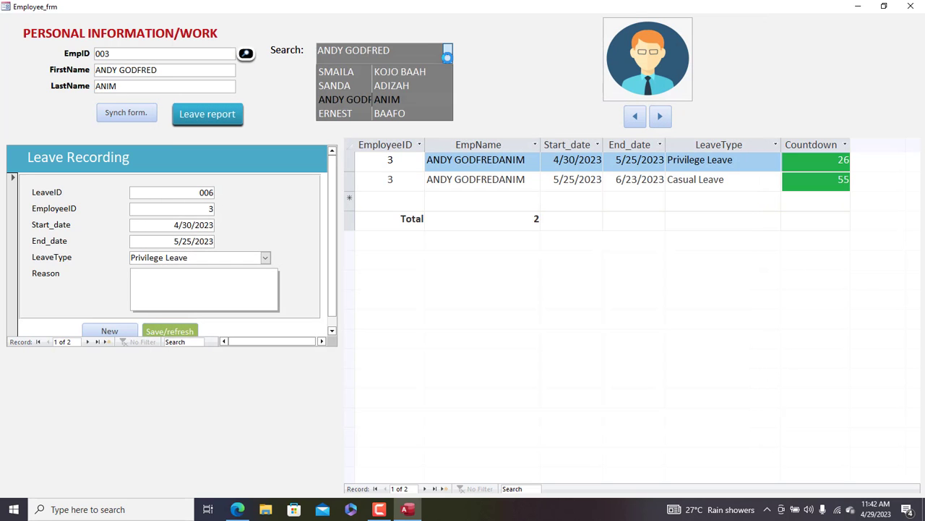
click(400, 84)
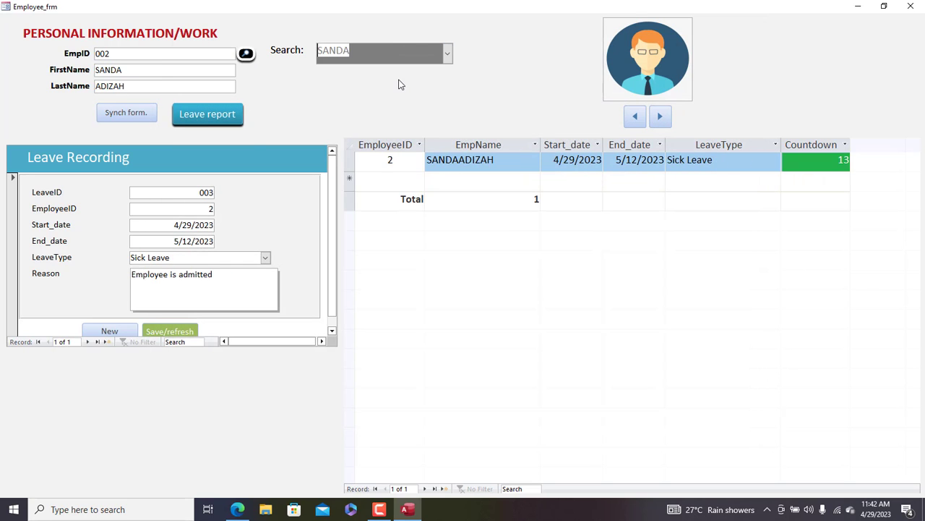
click(221, 113)
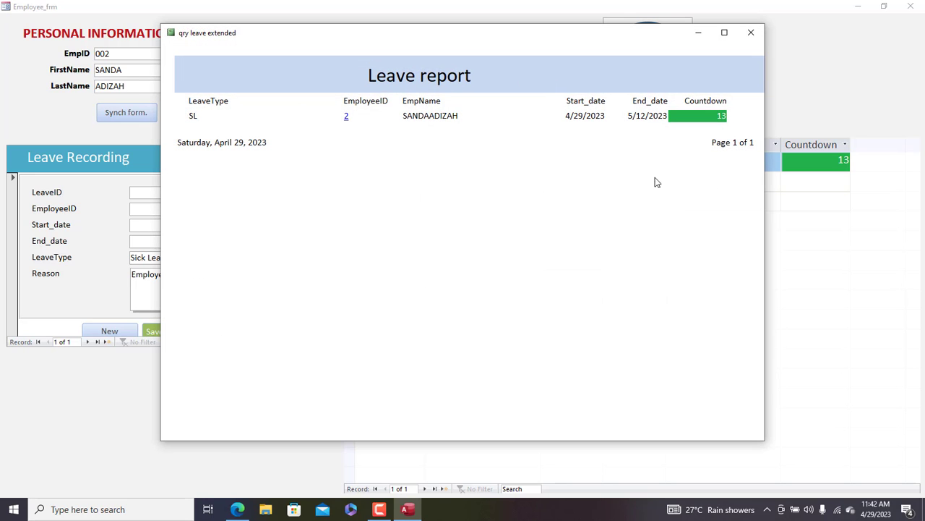
click(751, 34)
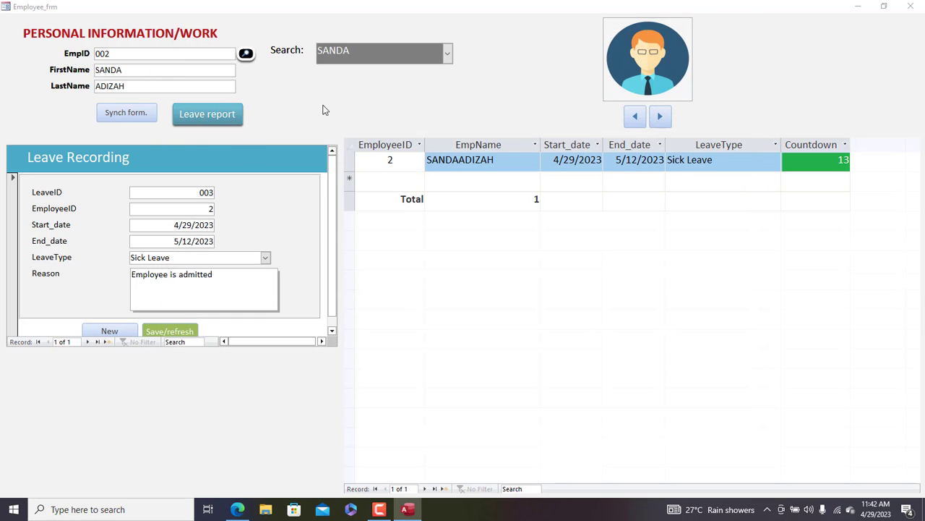
click(226, 121)
mouse_move(629, 41)
mouse_down()
mouse_move(605, 31)
mouse_move(617, 37)
mouse_up()
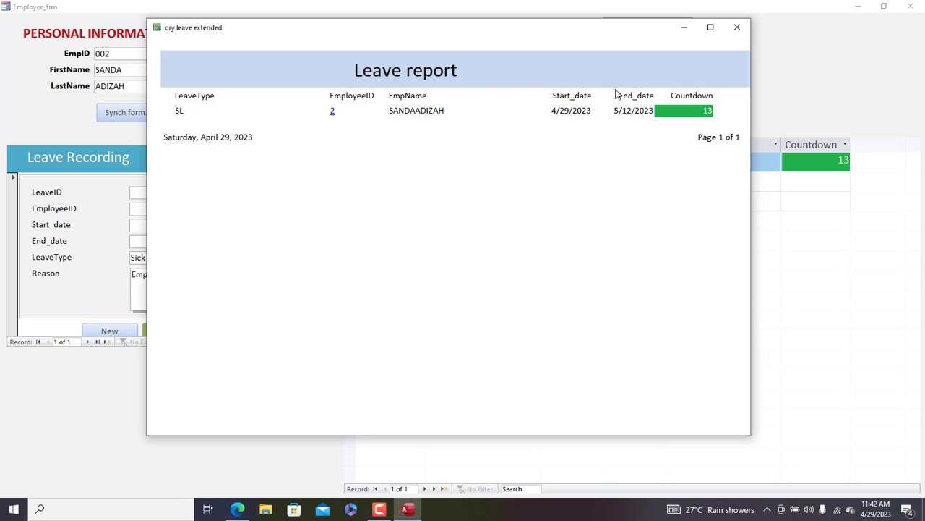
Step: Shift the leave report window slightly, then close the report and the employee form
drag(593, 33, 610, 30)
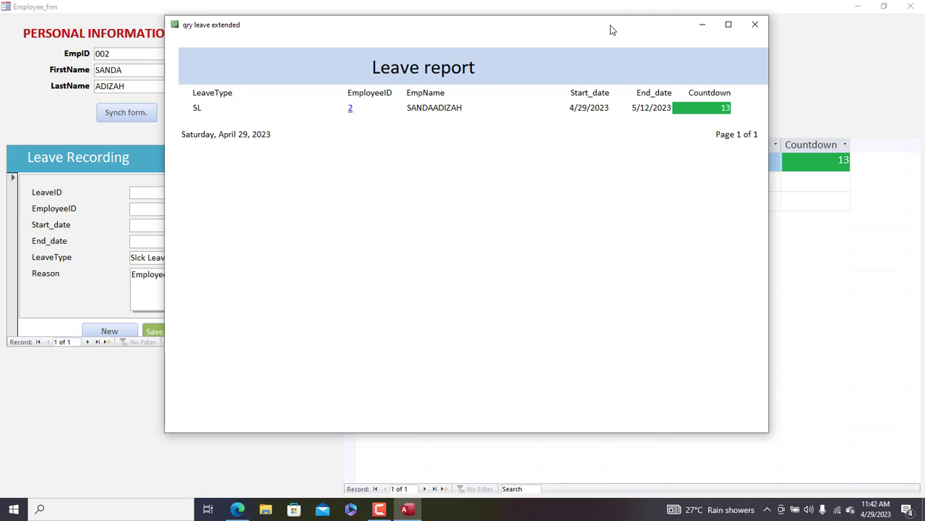
click(756, 25)
click(911, 6)
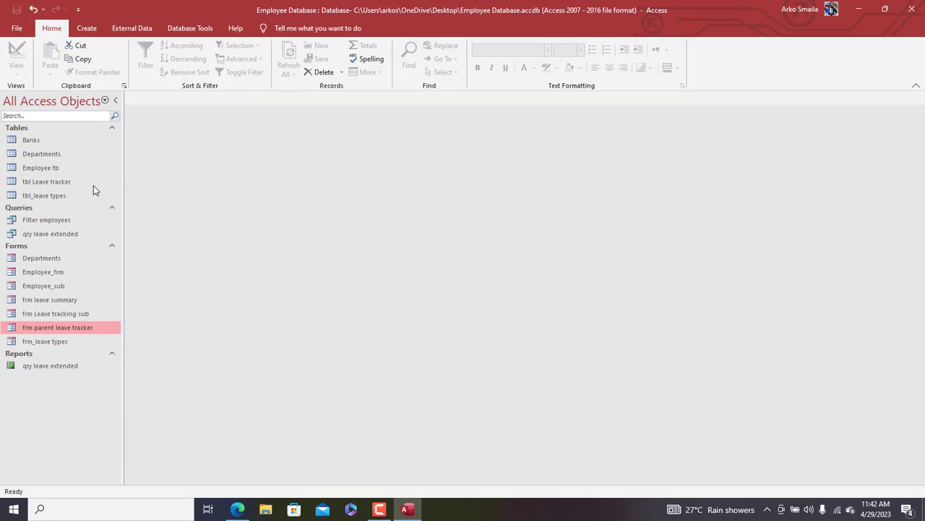
Step: Open the qry leave extended query in Design View and move the tbl_leave types table slightly away from Employee tb
right_click(67, 236)
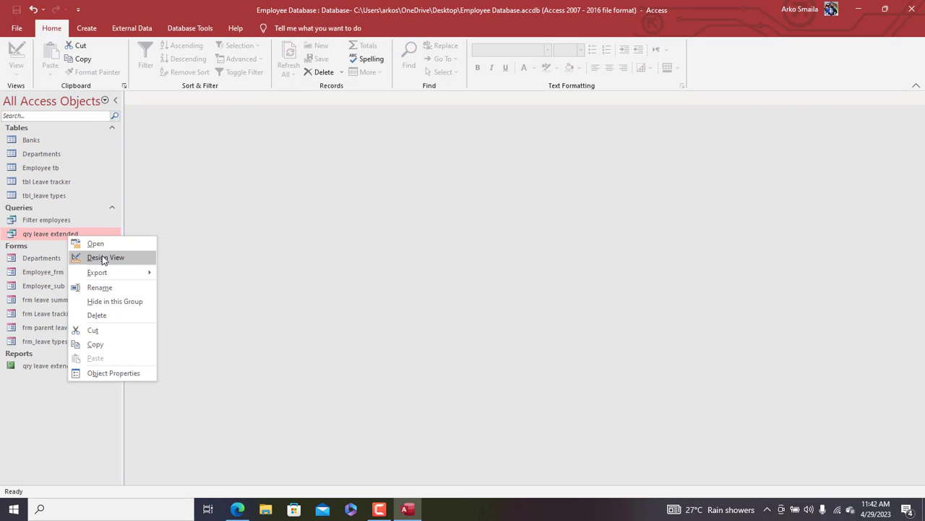
click(101, 257)
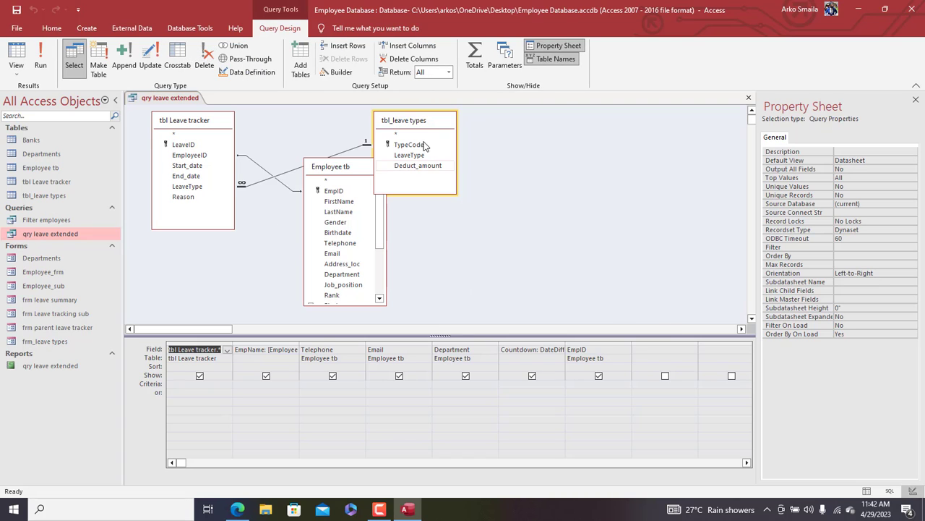
drag(405, 125, 415, 125)
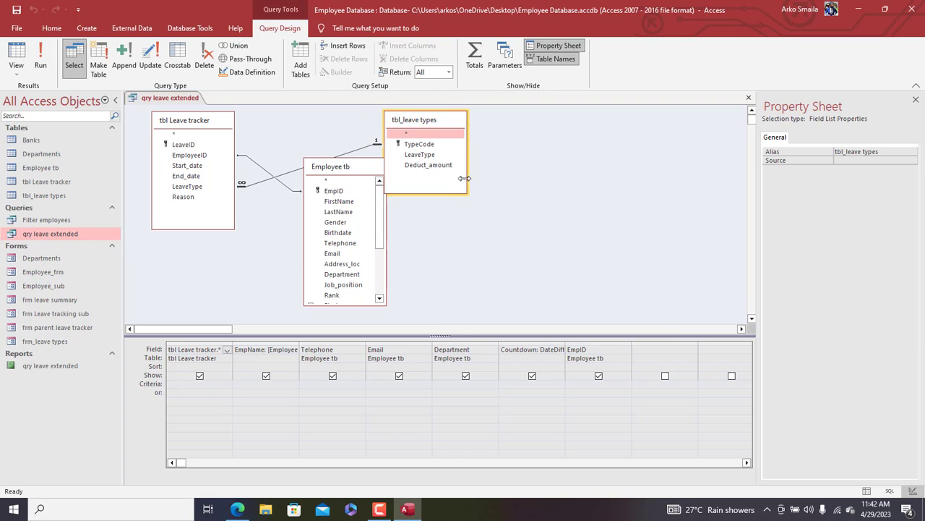
Step: Start a calculated field named LeaveDebt in the first empty query column using the Expression Builder
click(651, 349)
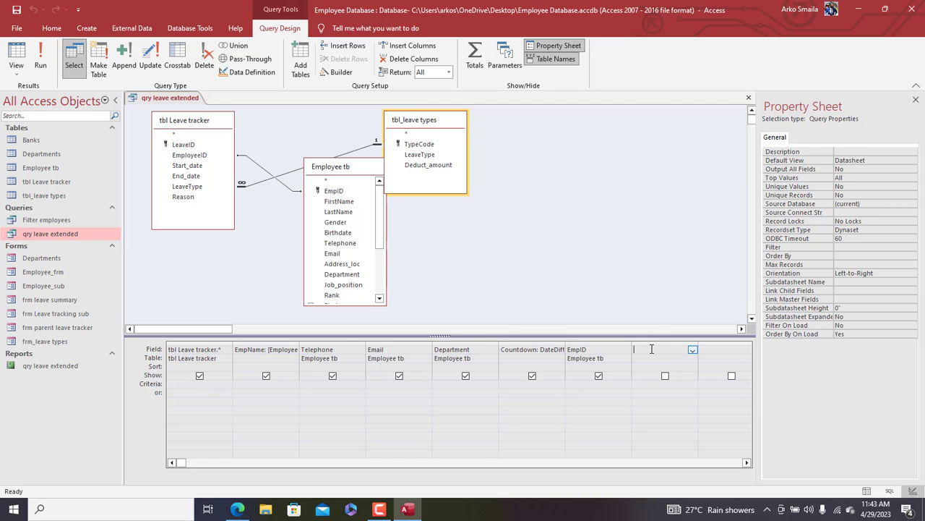
right_click(651, 349)
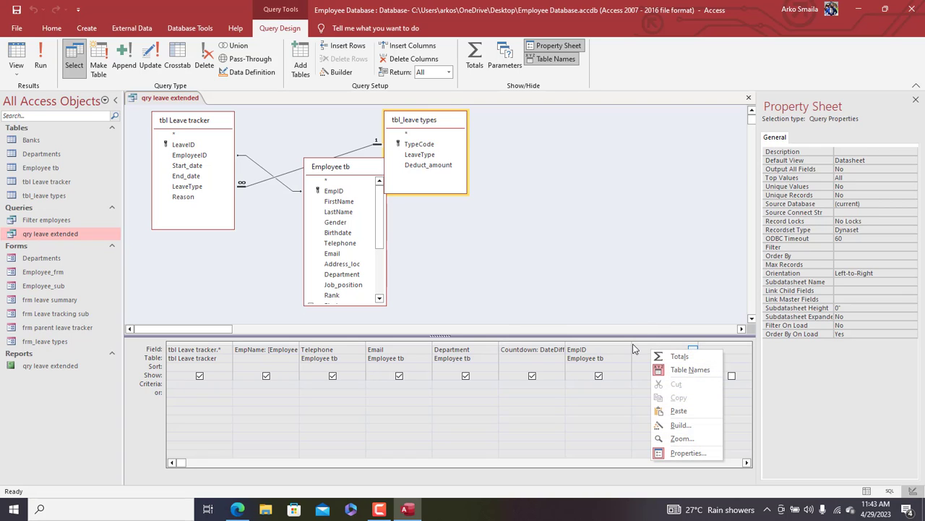
click(645, 348)
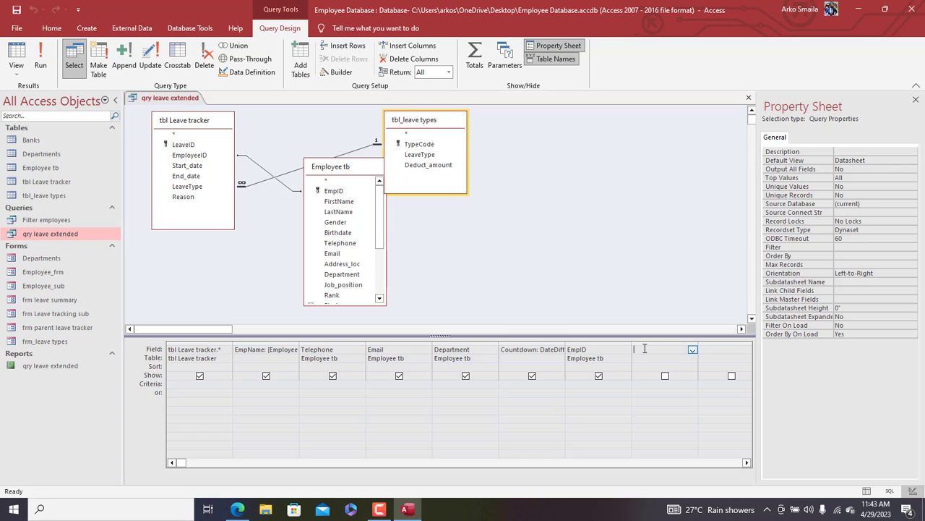
right_click(645, 348)
click(674, 423)
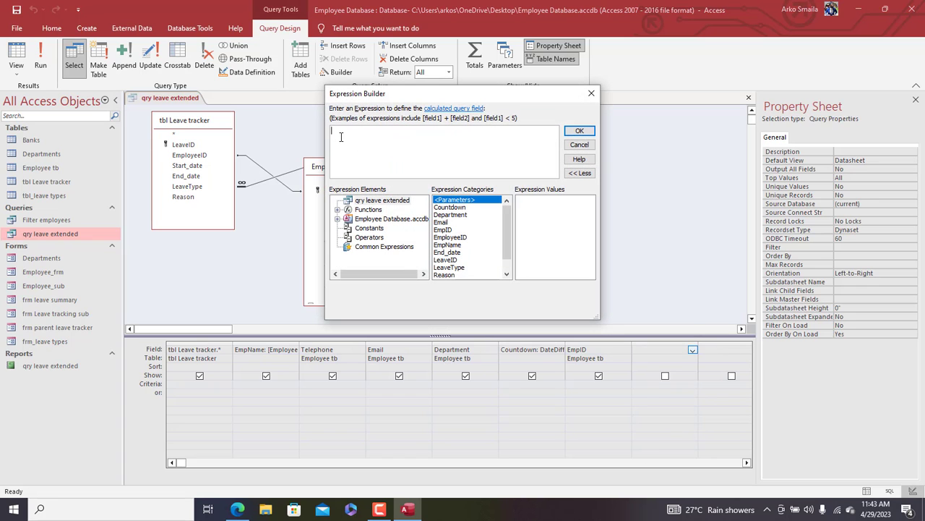
text(Amo)
text(Leave)
key(Tab)
drag(432, 98, 442, 116)
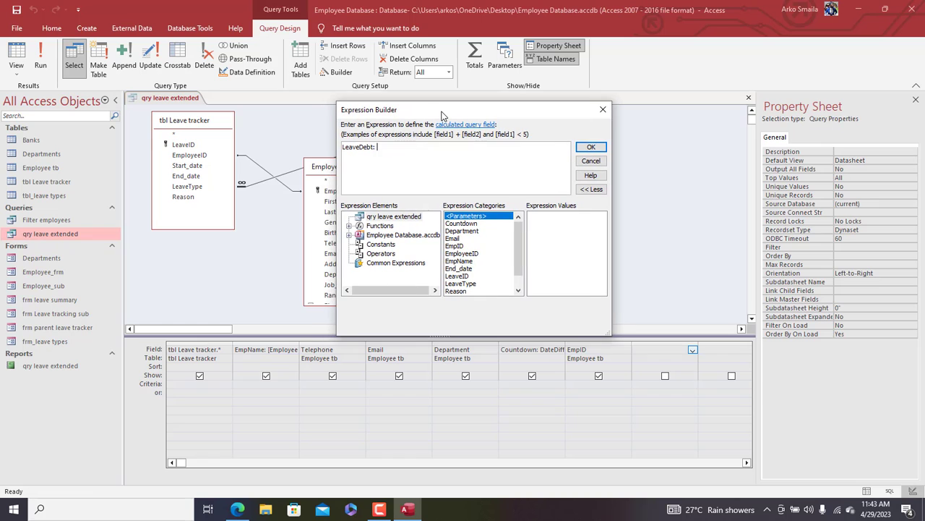
Step: Begin the LeaveDebt expression with IIf([Countdown]<0,-[Countdown]* to handle negative countdown values
text(IIf()
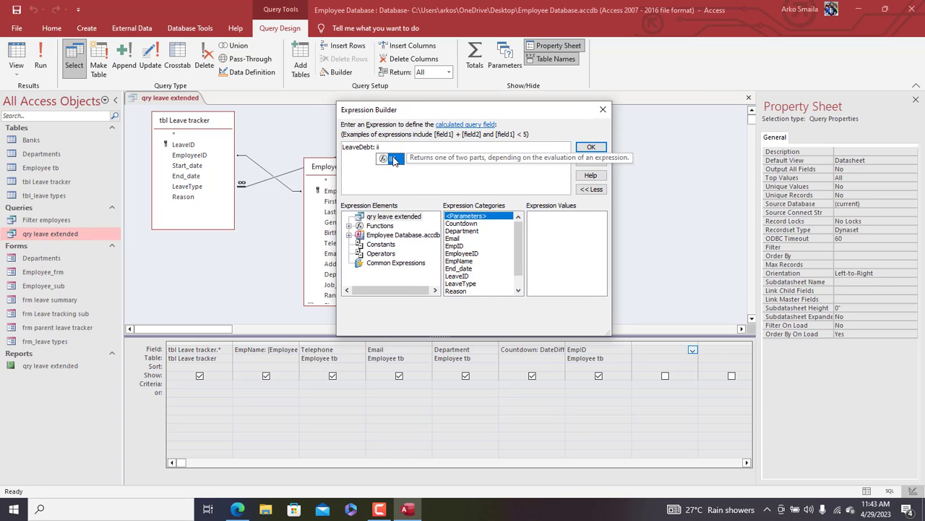
text([C)
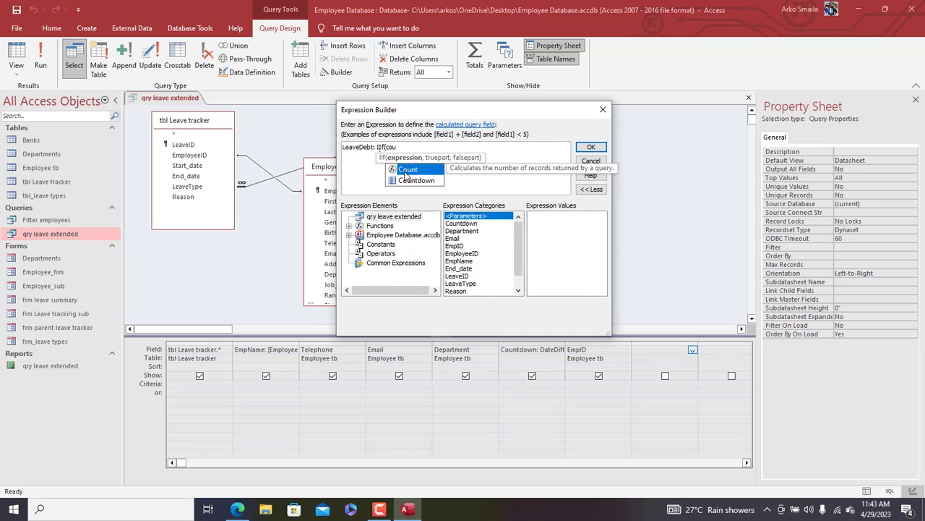
double_click(412, 182)
text(<)
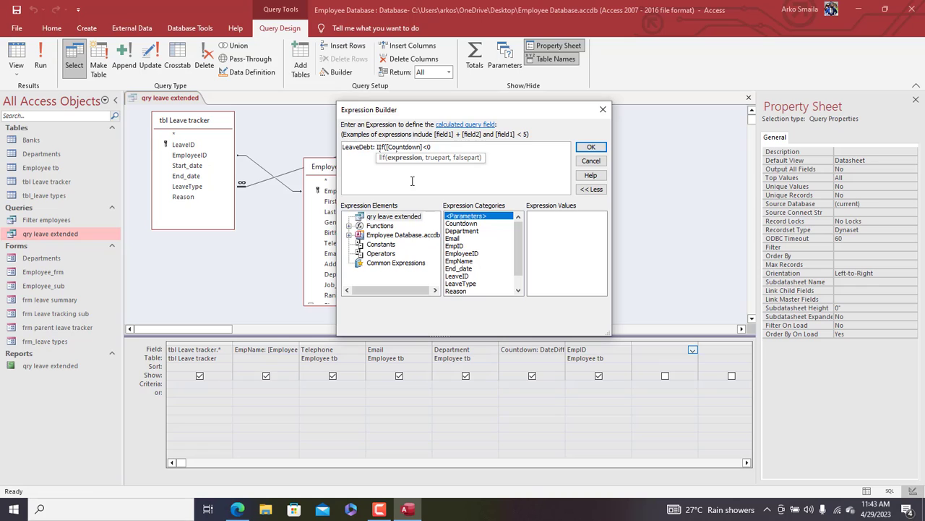
text(0,-cou)
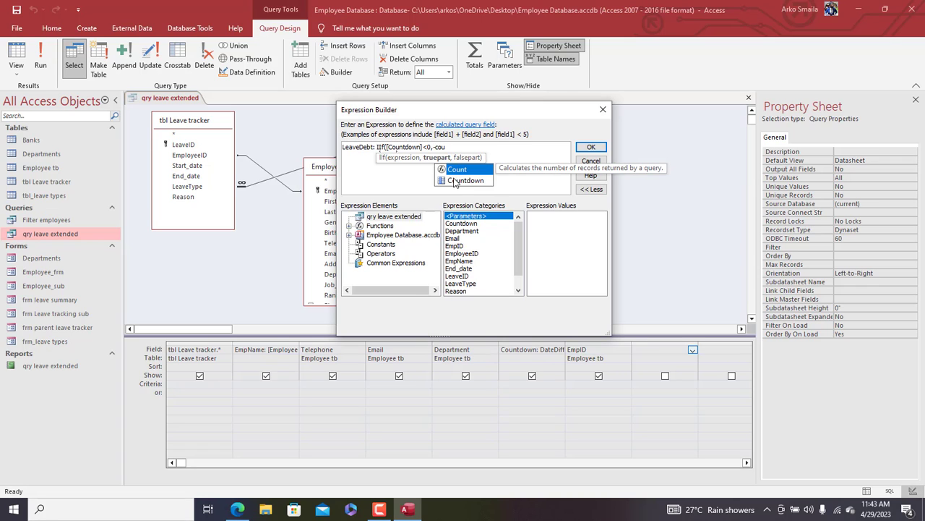
double_click(466, 180)
text())
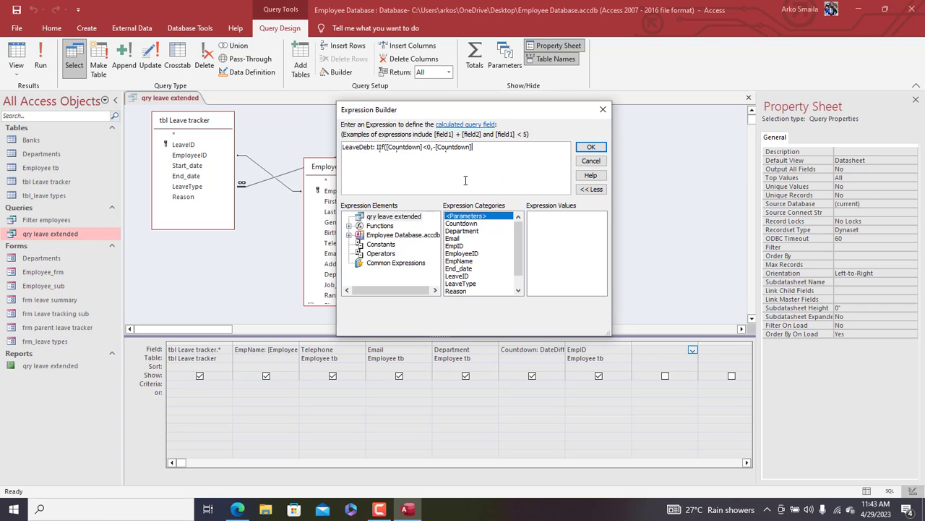
key(BackSpace)
text(*)
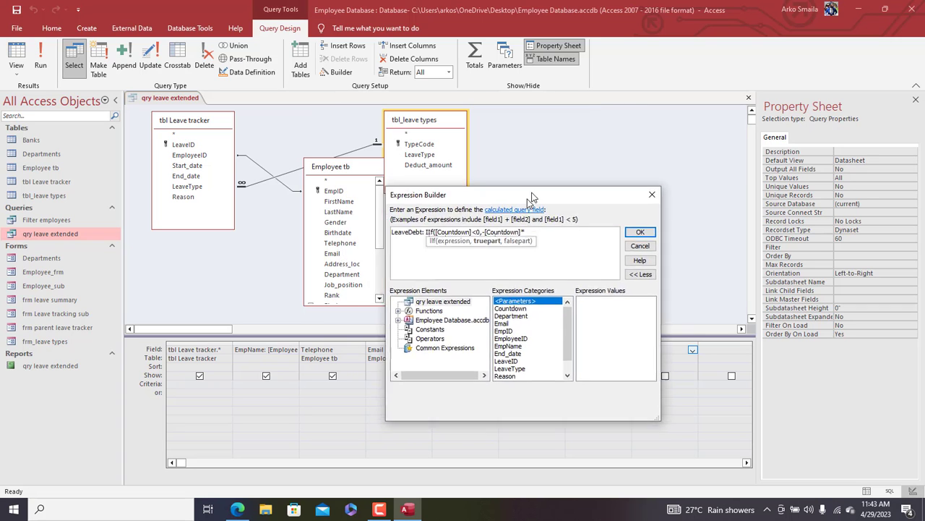
Step: Complete the LeaveDebt expression by multiplying by [tbl_leave types].[Deduct_amount], and apply it to the query field
drag(483, 110, 427, 228)
text(tbl)
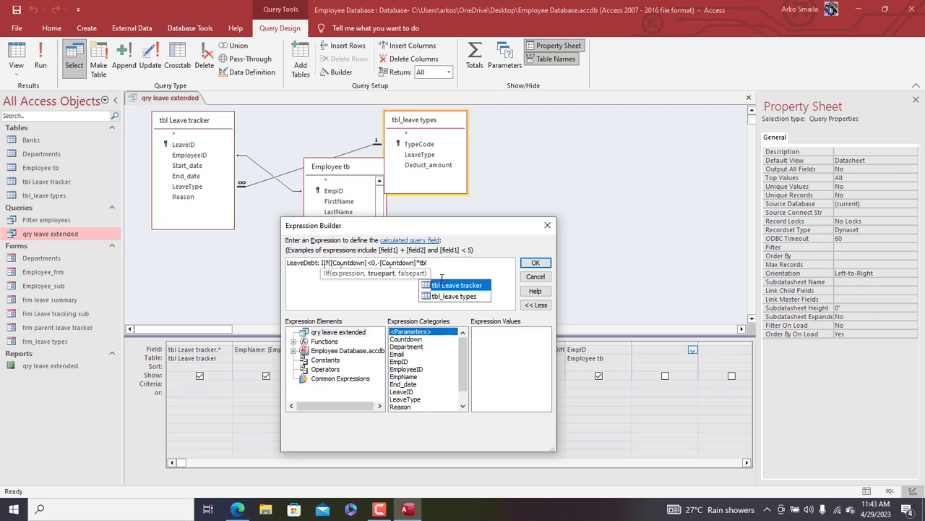
double_click(456, 295)
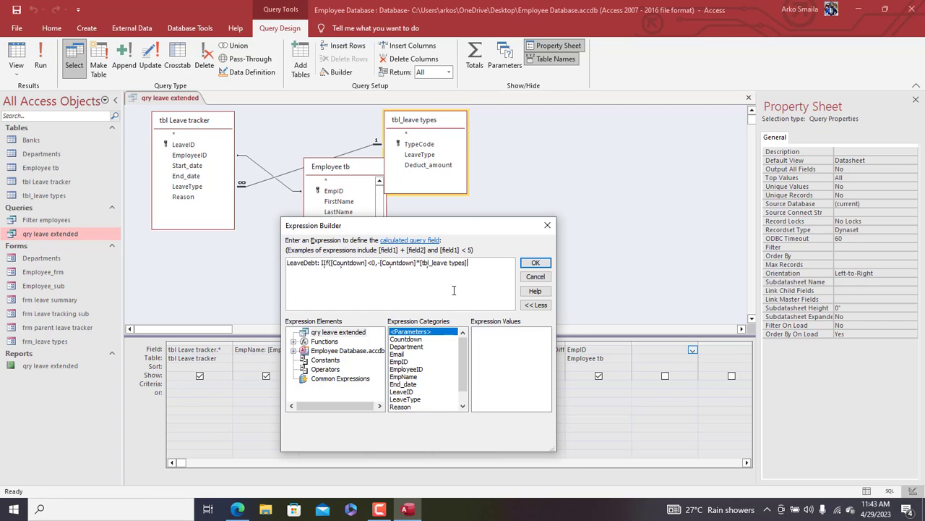
text(.d)
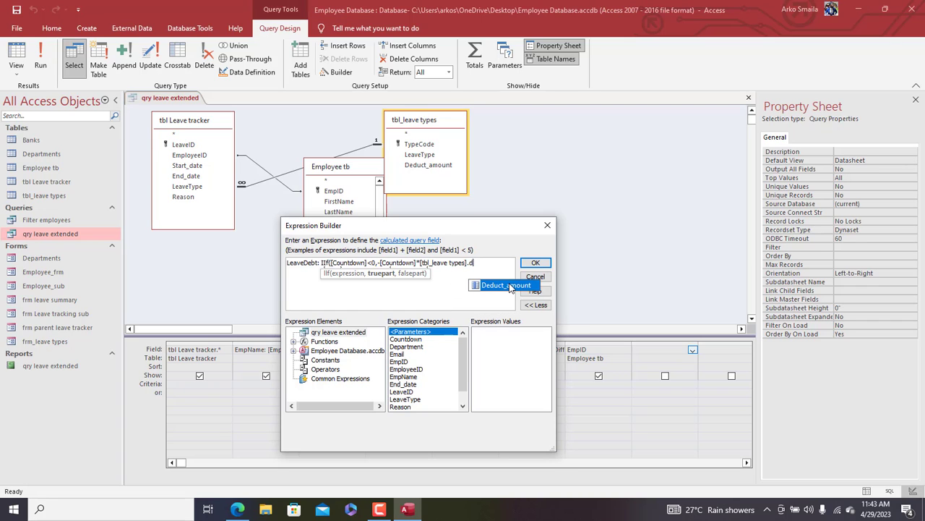
double_click(509, 286)
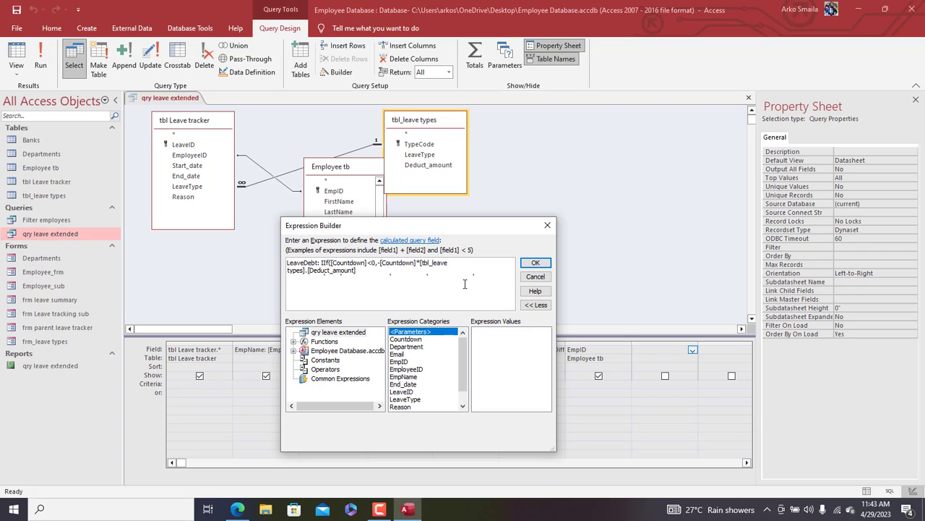
click(534, 265)
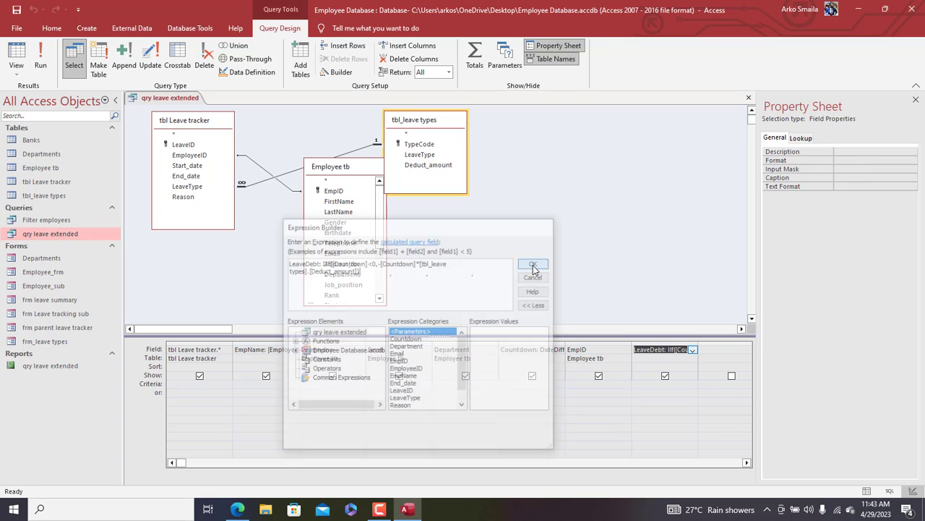
Step: Reopen the LeaveDebt expression in the Expression Builder, check its ending, and accept it
click(662, 349)
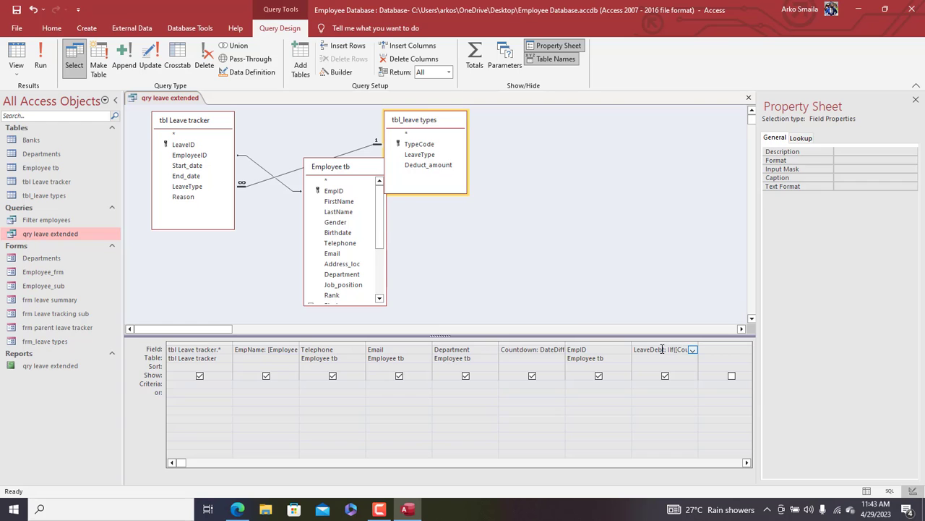
right_click(661, 349)
click(691, 424)
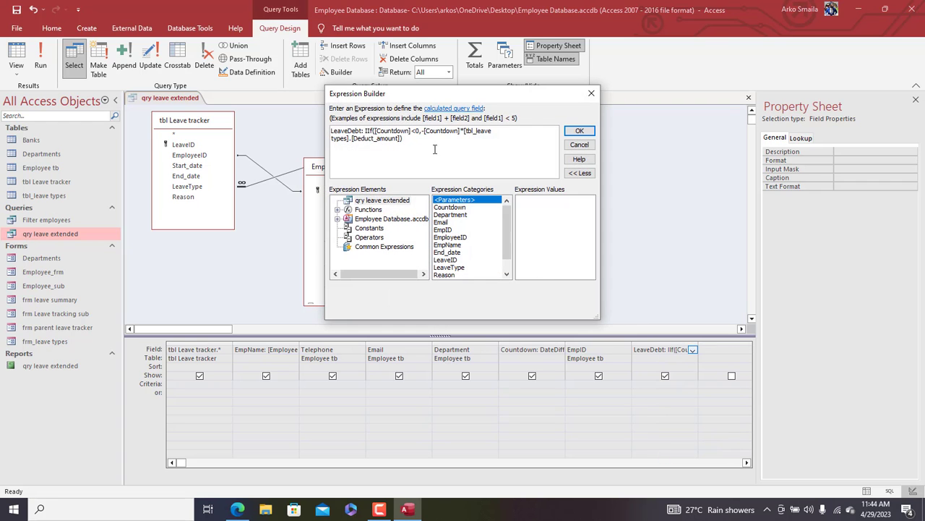
drag(437, 152, 377, 121)
click(404, 139)
key(BackSpace)
click(575, 130)
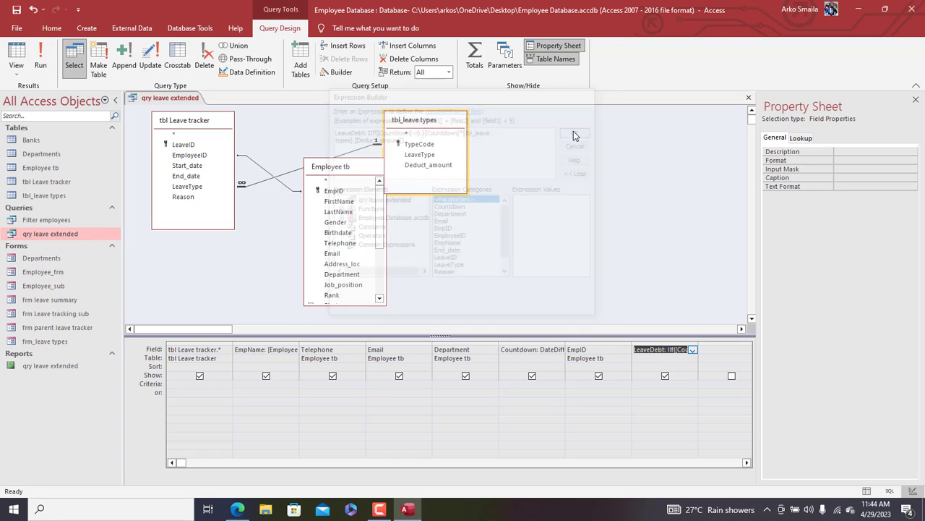
Step: Run the query, fit the LeaveDebt column to its contents, and examine its values for several records
click(41, 70)
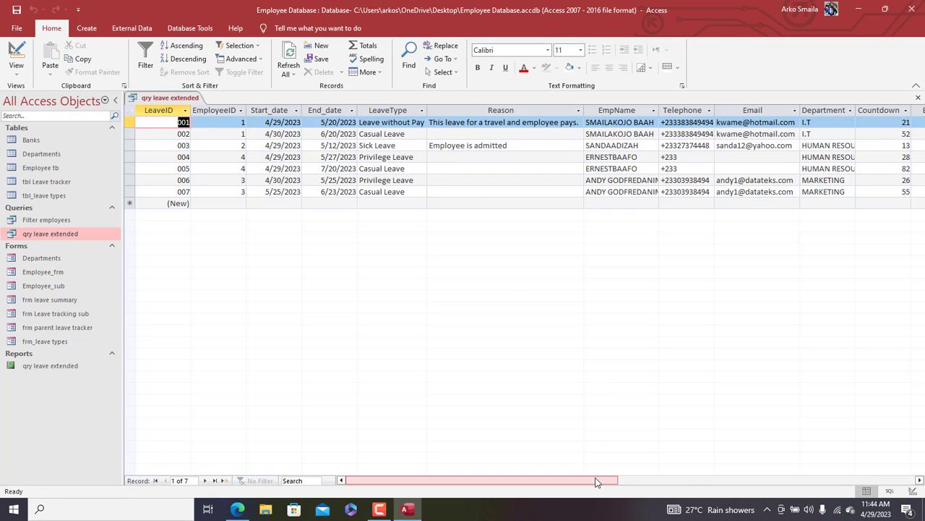
drag(597, 483, 680, 484)
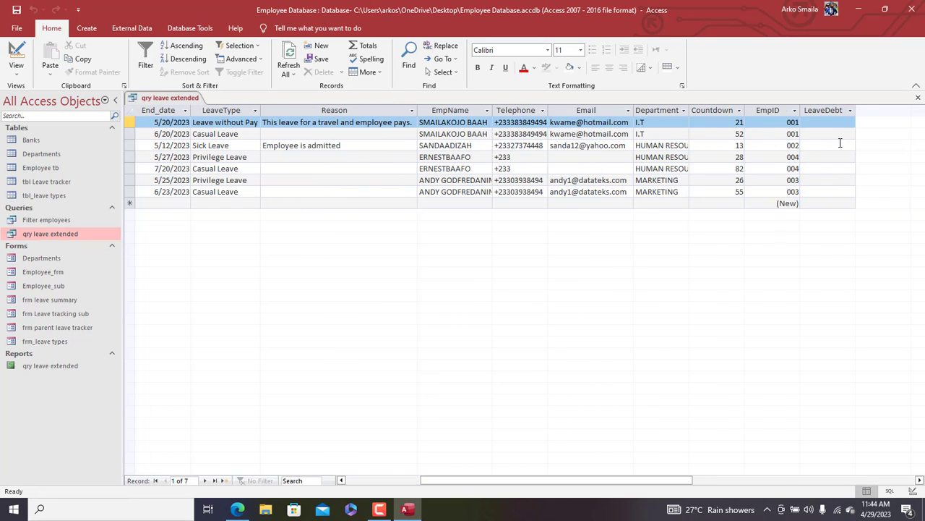
double_click(856, 110)
click(835, 123)
click(830, 134)
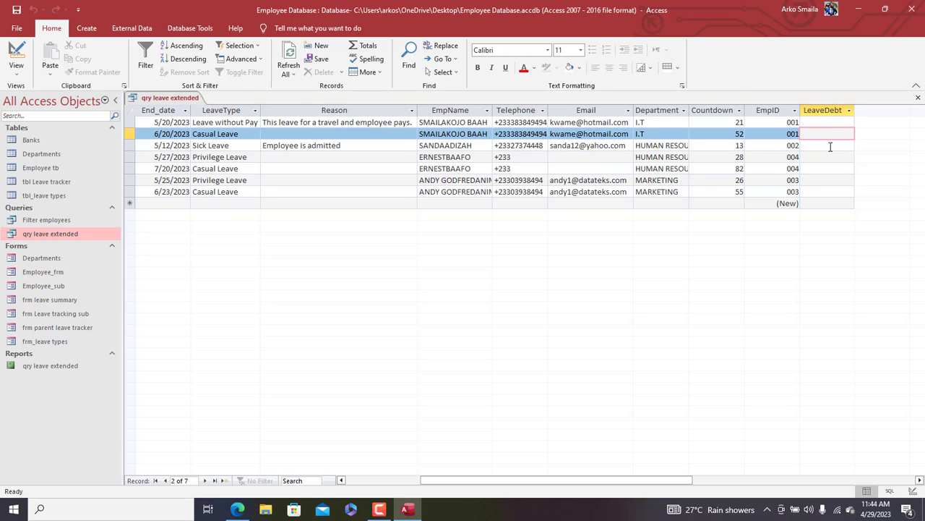
click(830, 145)
click(824, 167)
click(824, 155)
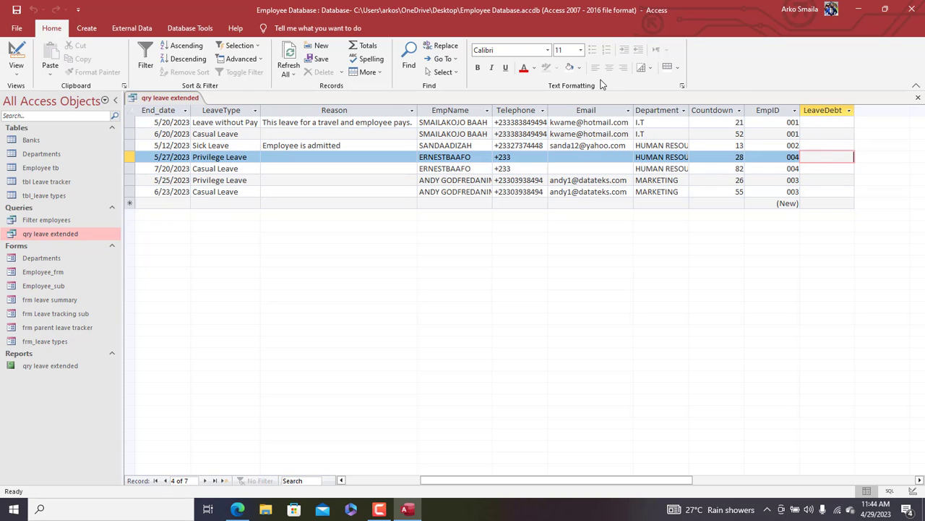
Step: Wrap the LeaveDebt field's IIf expression in Nz( … ,0) in the Expression Builder so null results return zero, and accept it
right_click(165, 97)
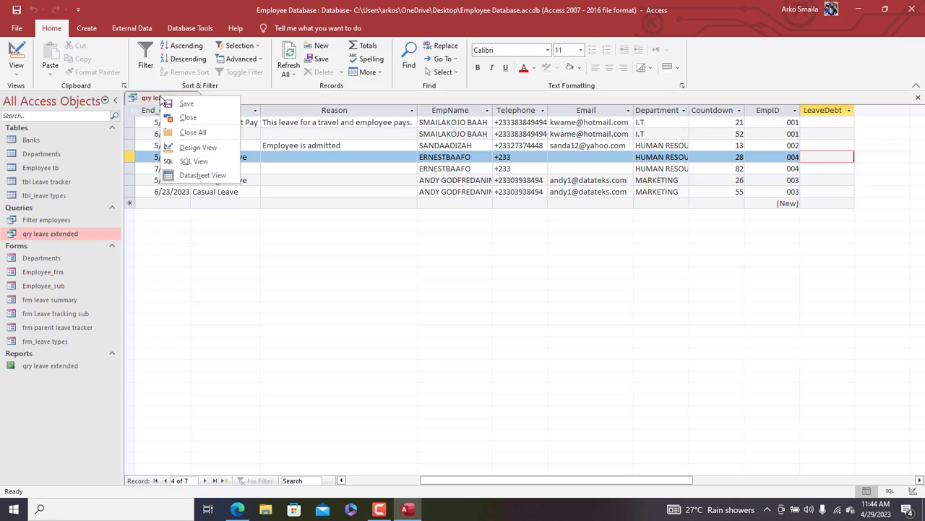
click(191, 147)
right_click(670, 349)
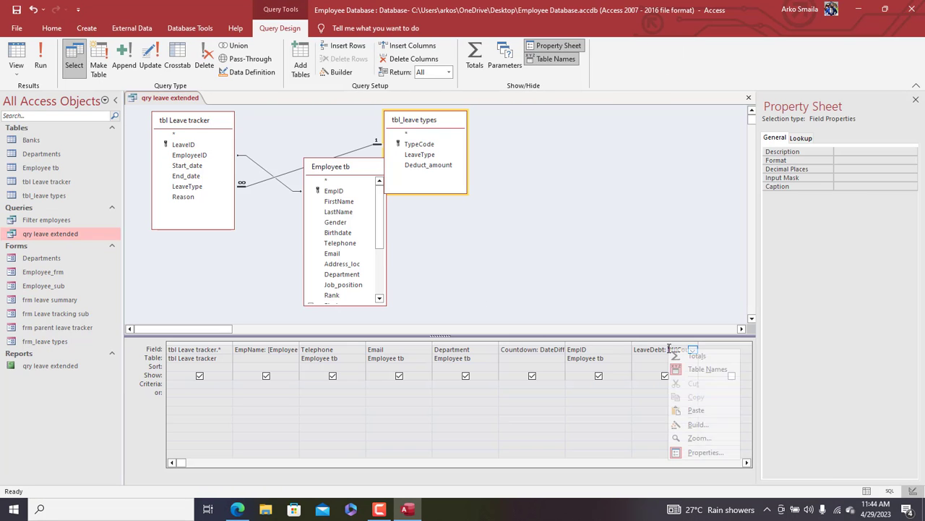
click(697, 424)
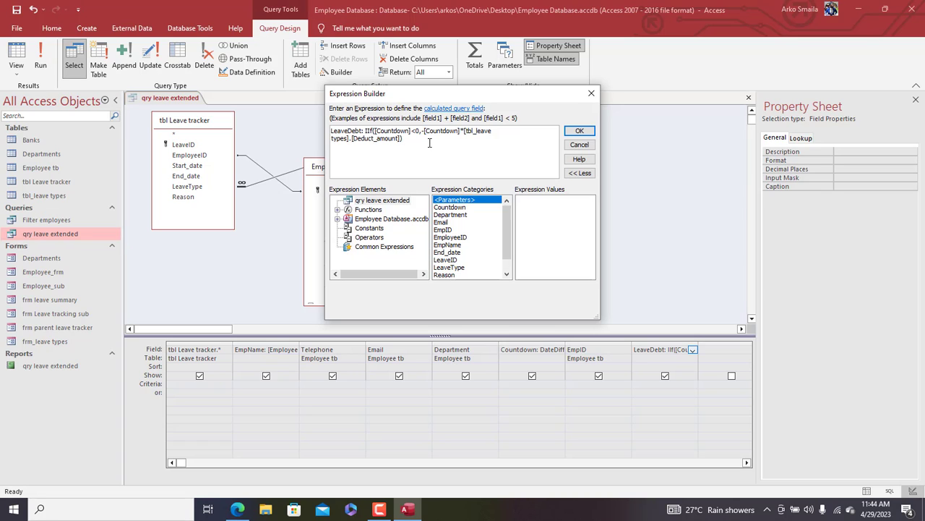
drag(405, 140, 365, 131)
key(ctrl+c)
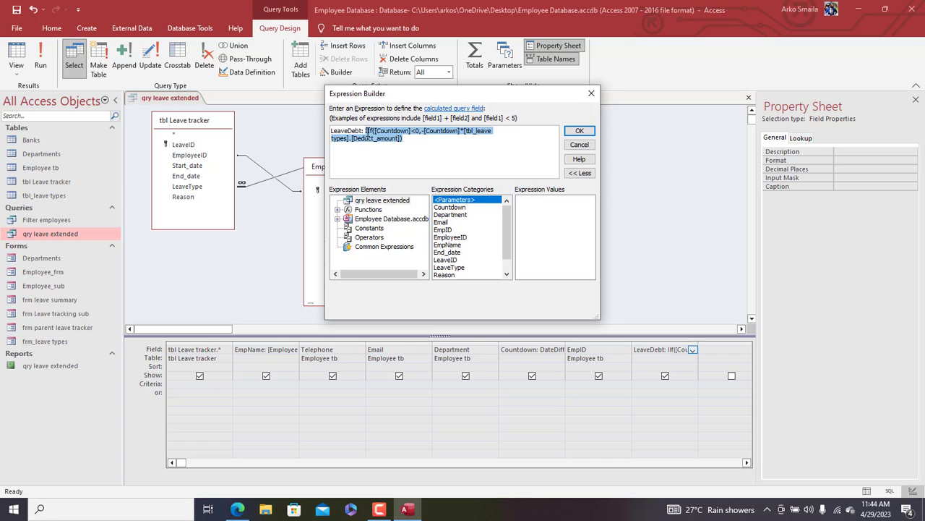
key(Delete)
text(Nz()
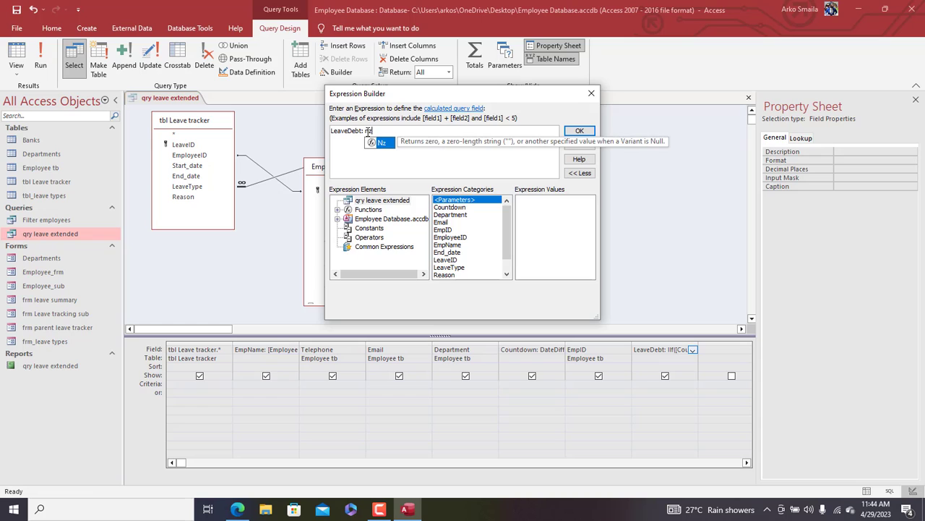
key(ctrl+v)
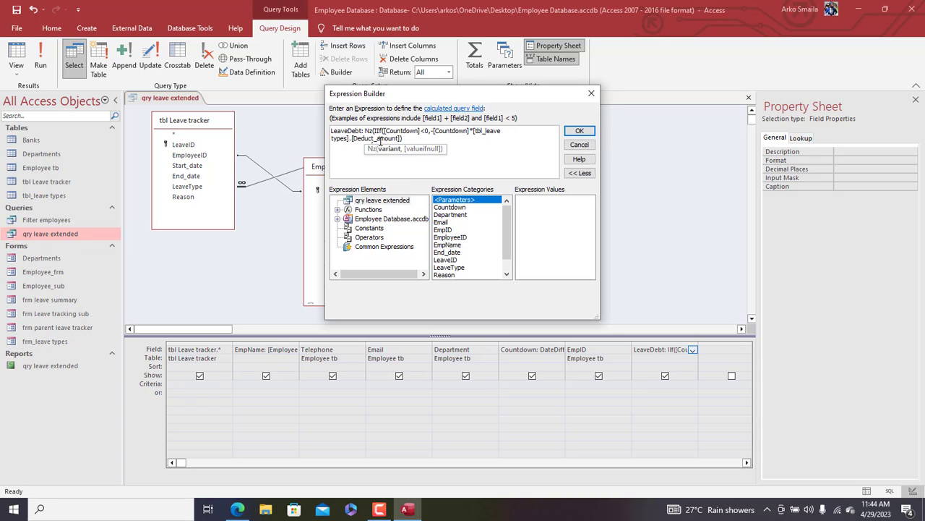
text(,0))
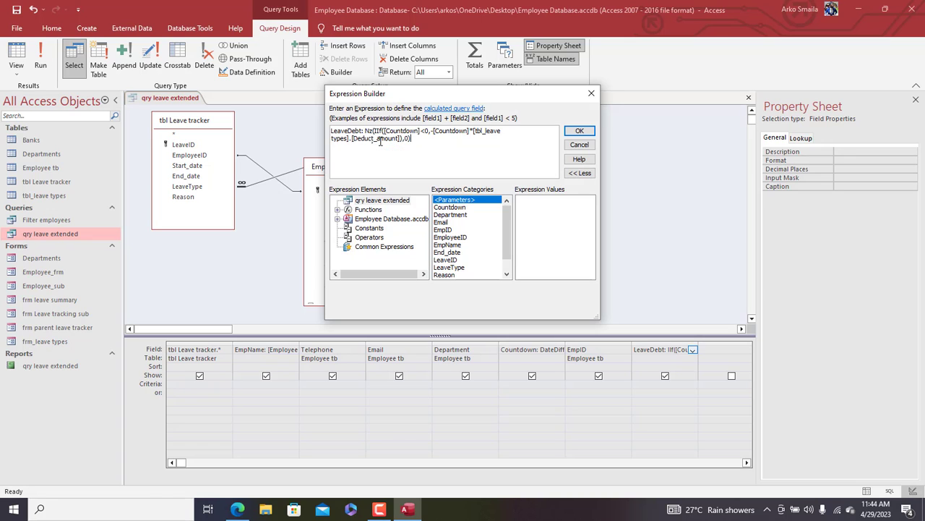
click(579, 130)
Step: Run the query and examine the values in the LeaveDebt column
click(48, 65)
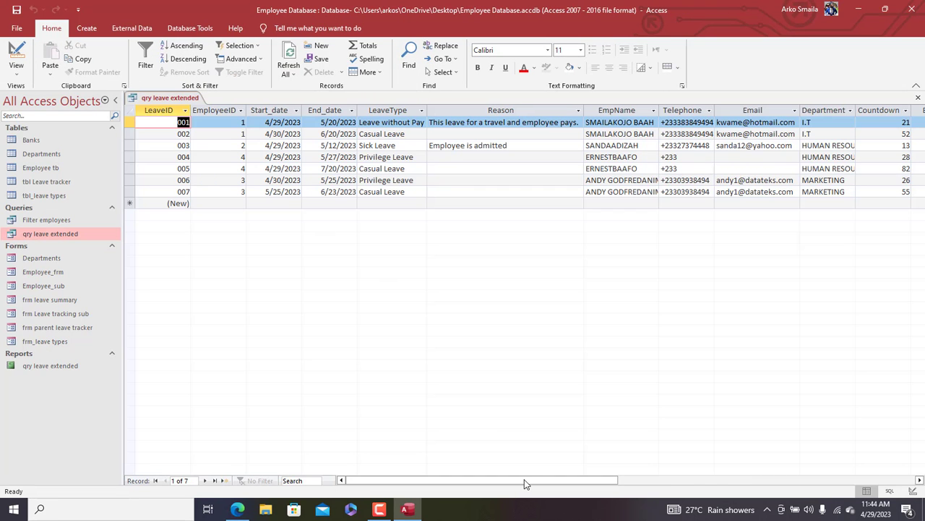
drag(525, 481, 618, 497)
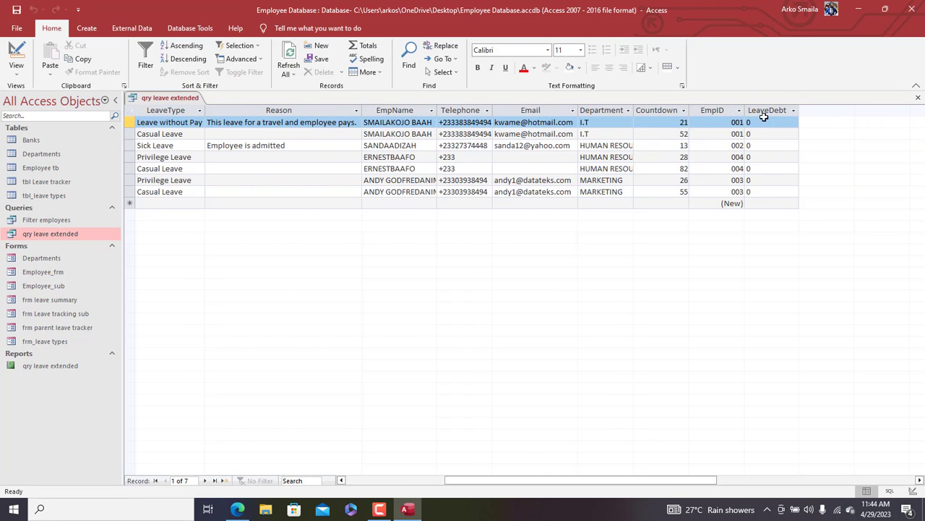
Step: Return the query to Design View and check which Format options are available for the LeaveDebt field
right_click(176, 100)
click(226, 153)
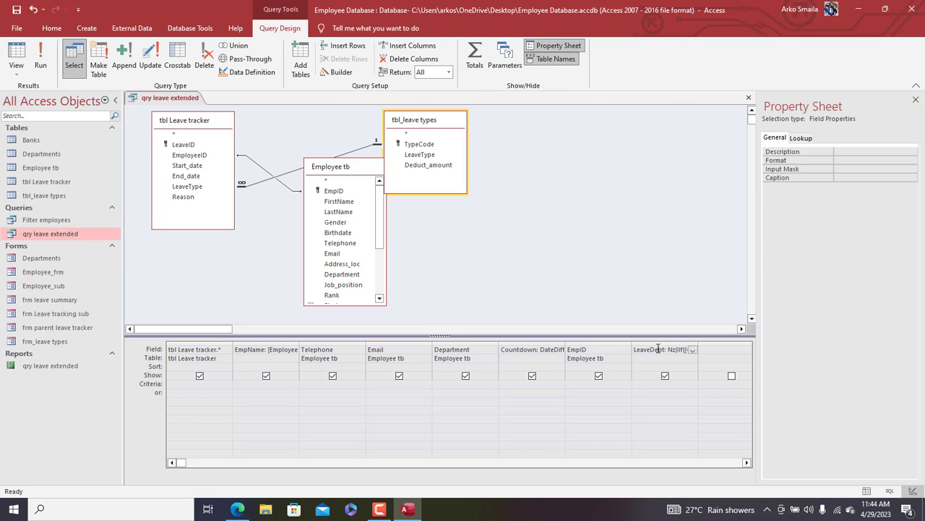
click(858, 161)
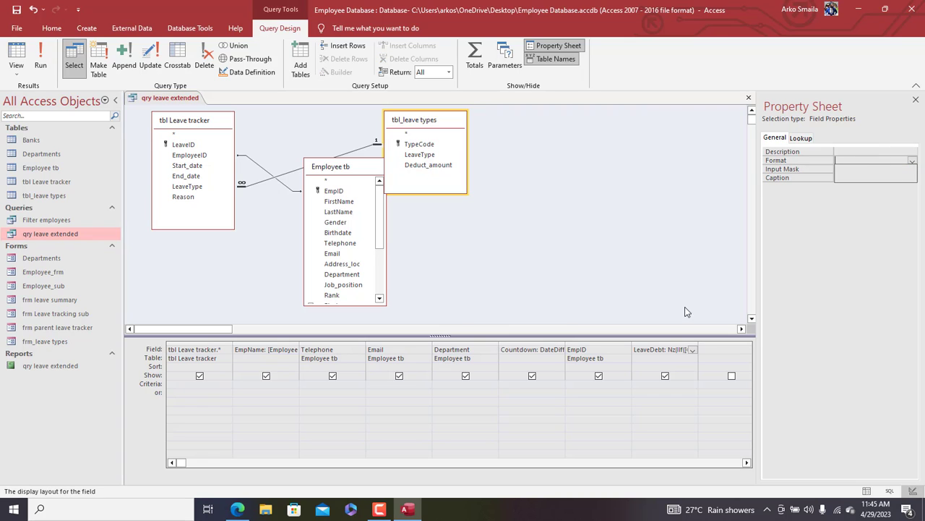
click(671, 348)
click(913, 162)
click(654, 359)
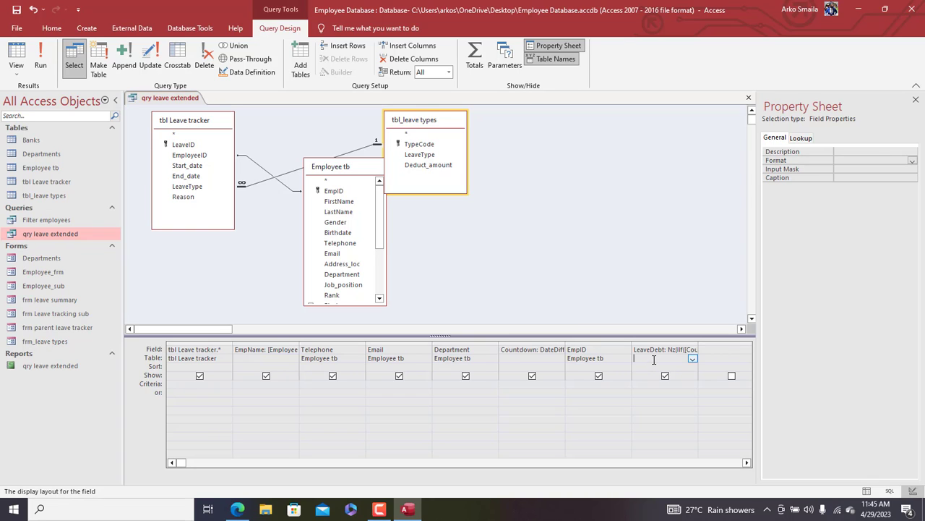
click(911, 161)
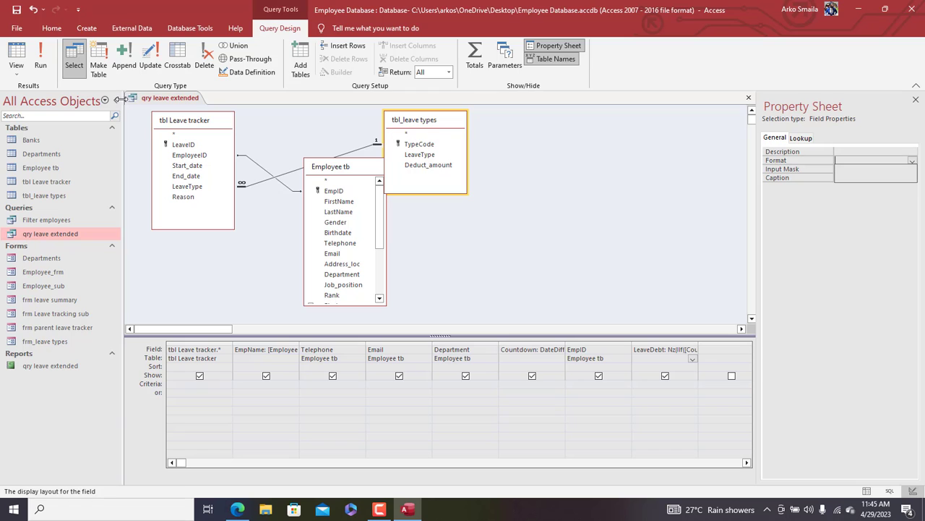
Step: Run the query again from Design View and look over the resulting leave records
right_click(172, 100)
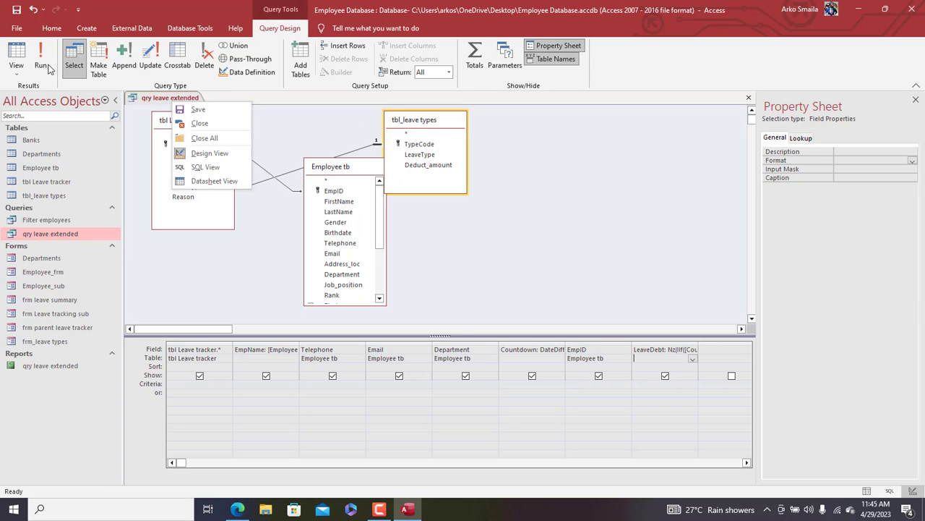
click(49, 69)
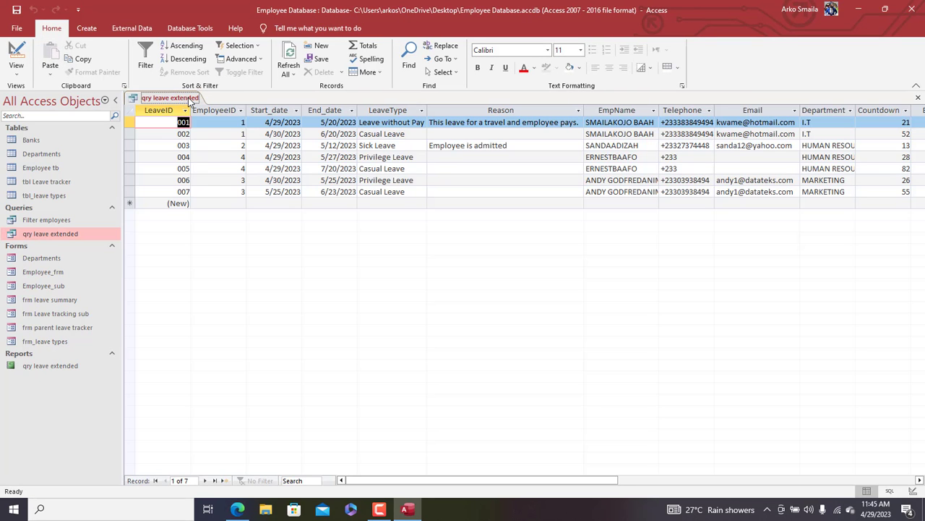
right_click(191, 99)
click(224, 149)
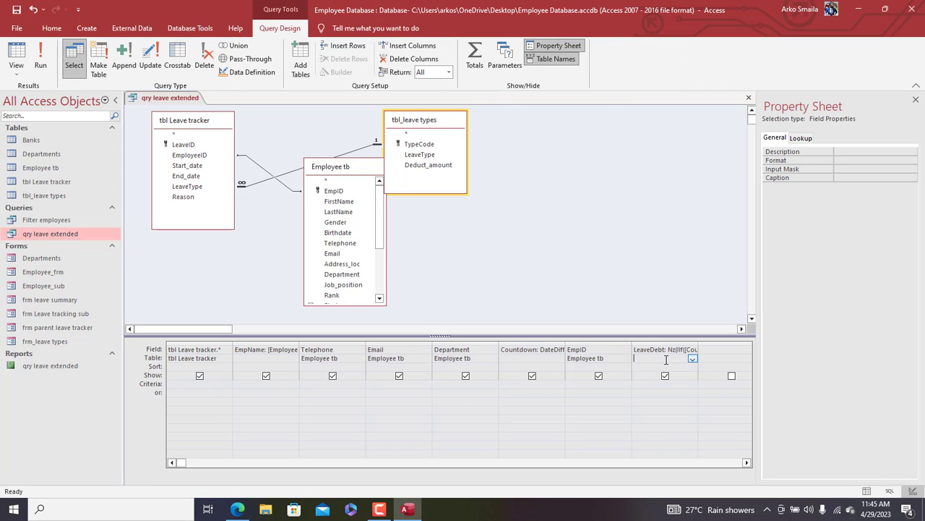
click(41, 61)
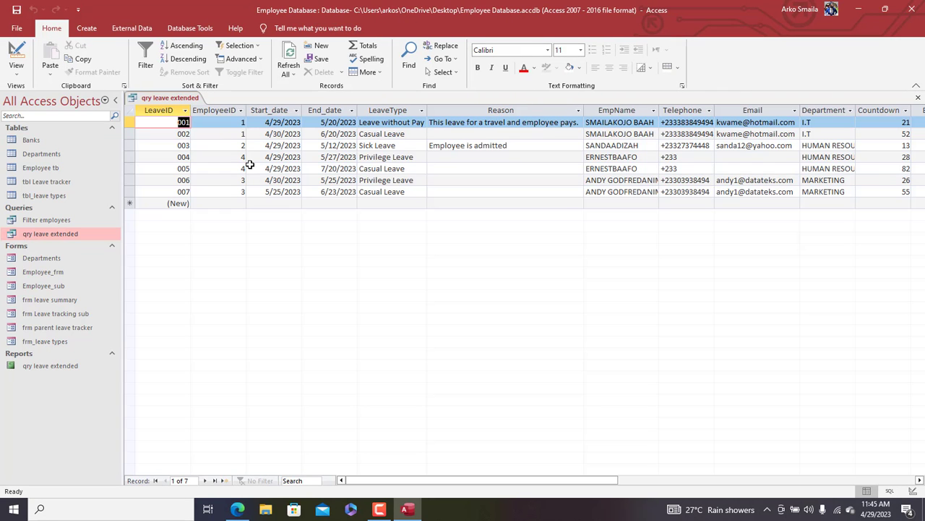
drag(563, 480, 447, 455)
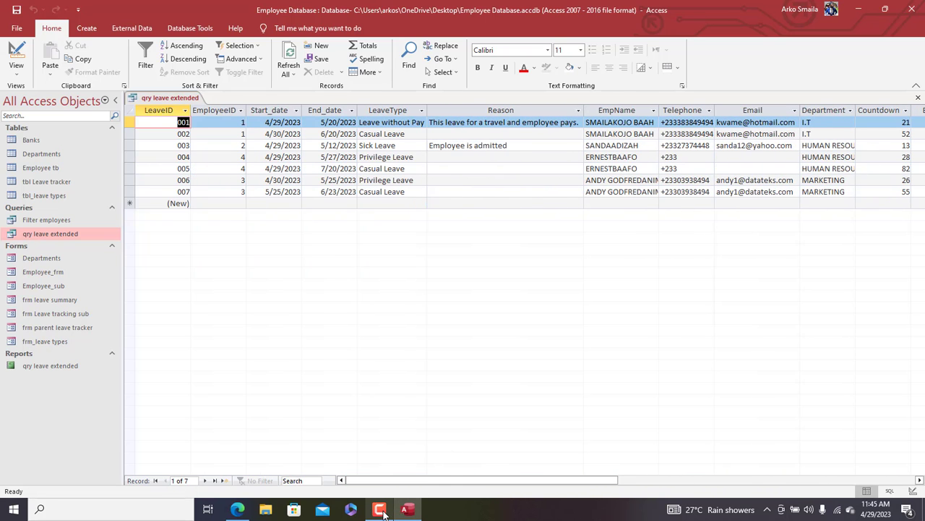
drag(534, 481, 473, 490)
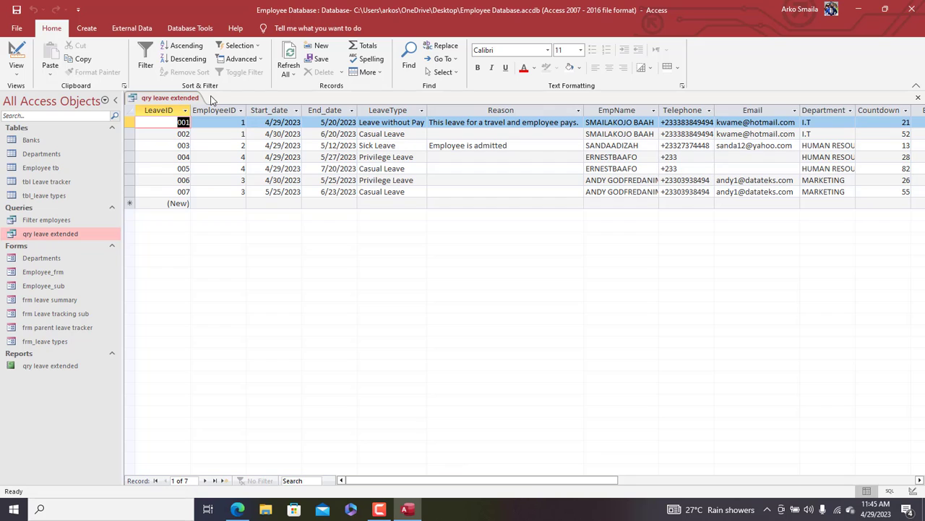
Step: Close the query and open the qry leave extended report in Design View
click(179, 102)
right_click(181, 105)
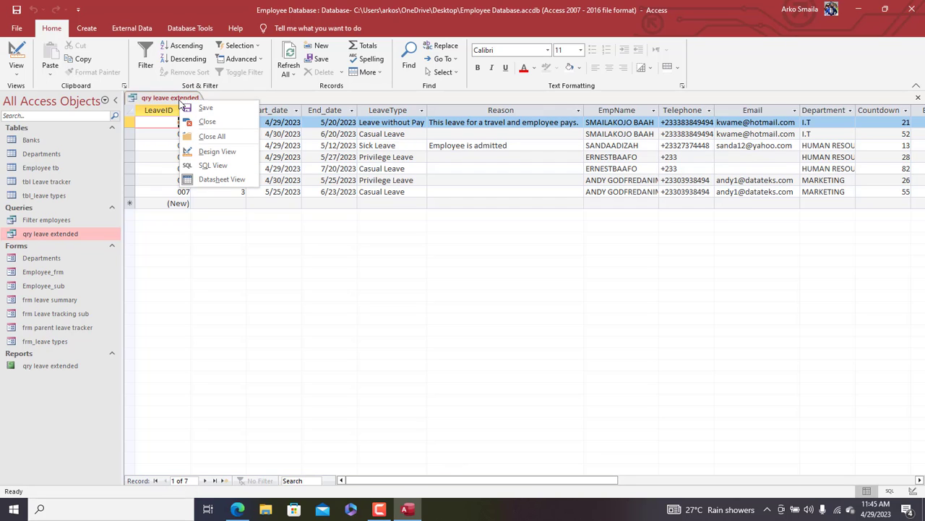
click(212, 137)
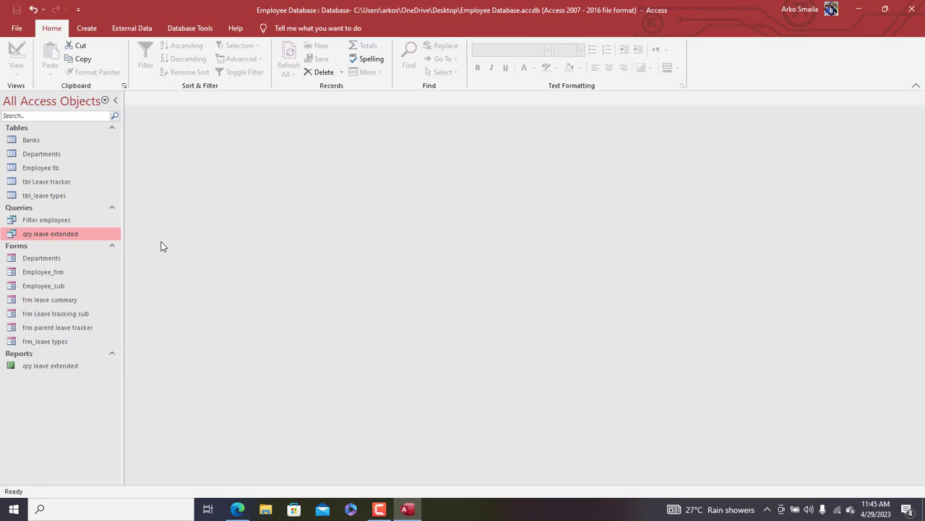
click(57, 369)
right_click(57, 370)
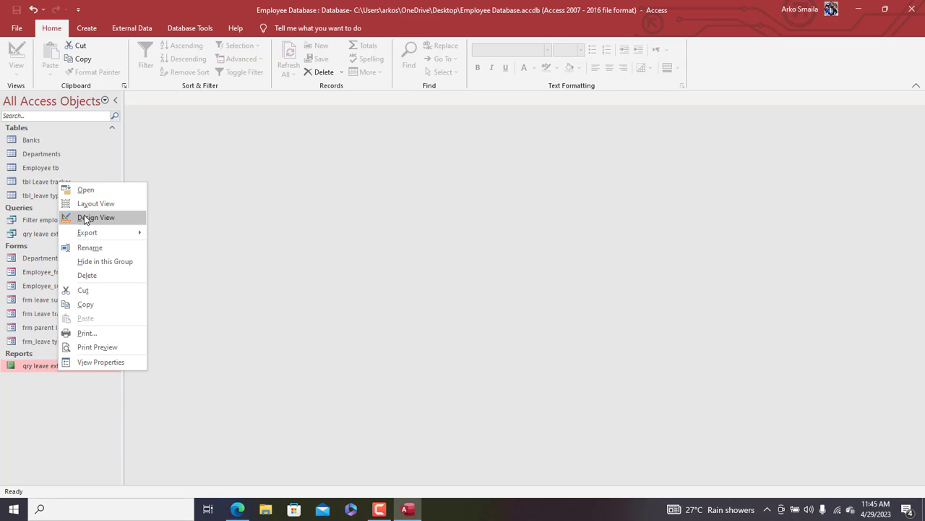
click(109, 217)
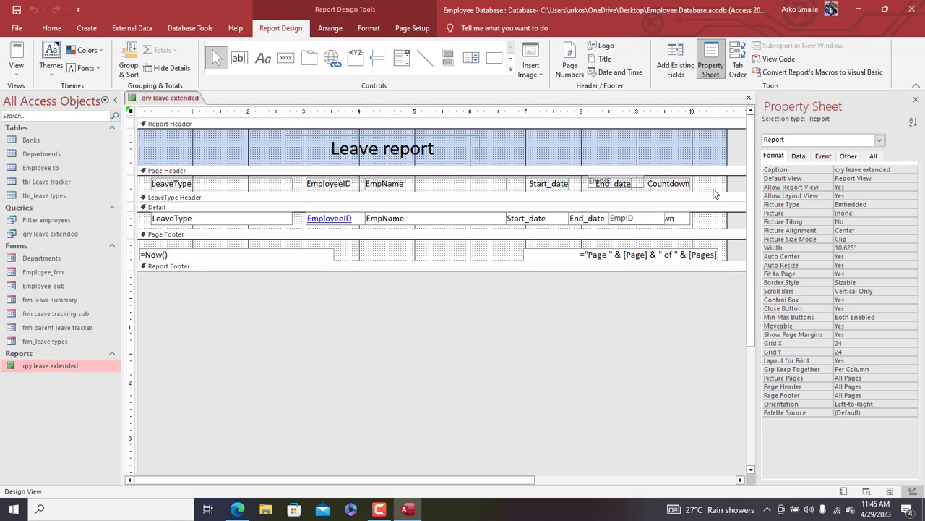
Step: Add the LeaveDebt field to the report beside Countdown using a Tabular arrangement, with its label in the Page Header and text box in Detail
click(711, 183)
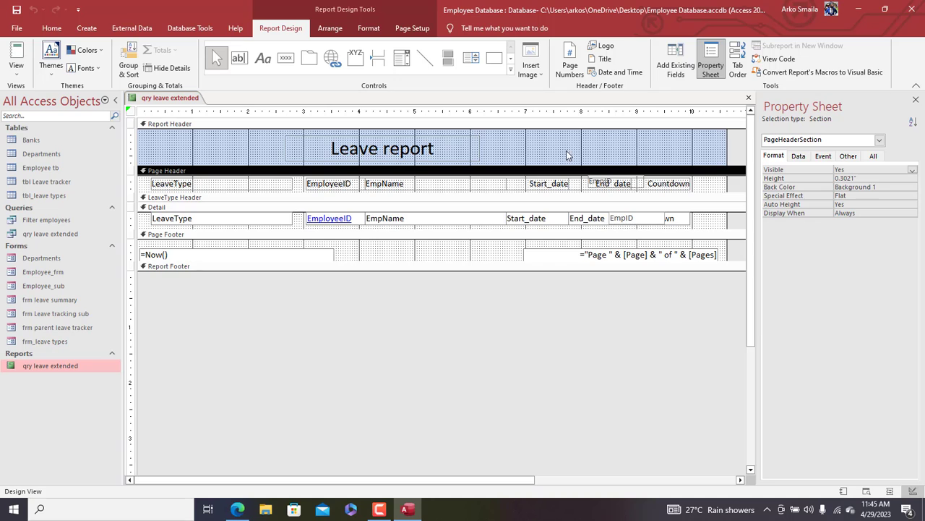
click(677, 64)
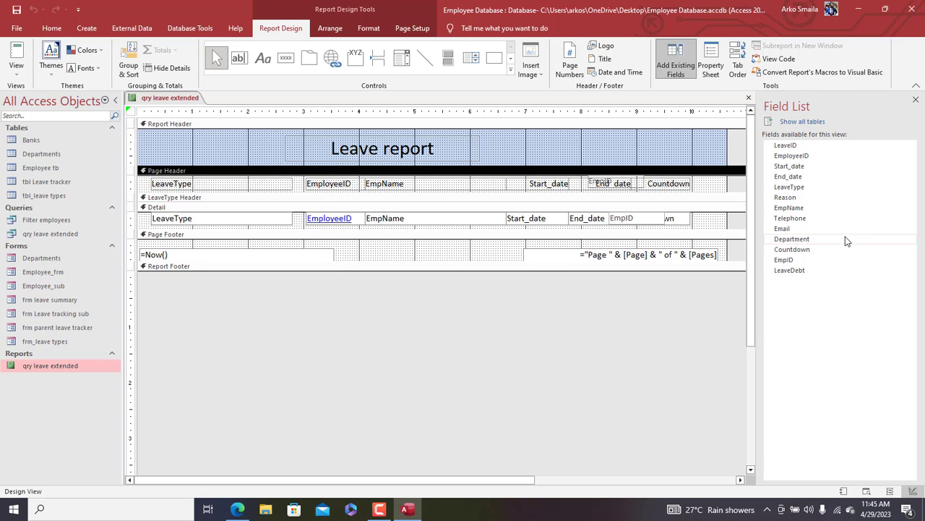
click(810, 272)
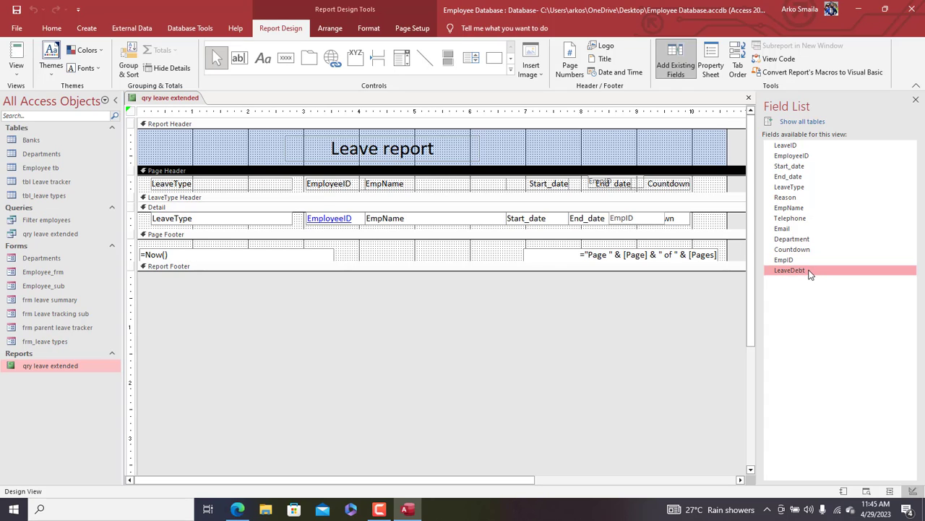
drag(810, 272, 718, 184)
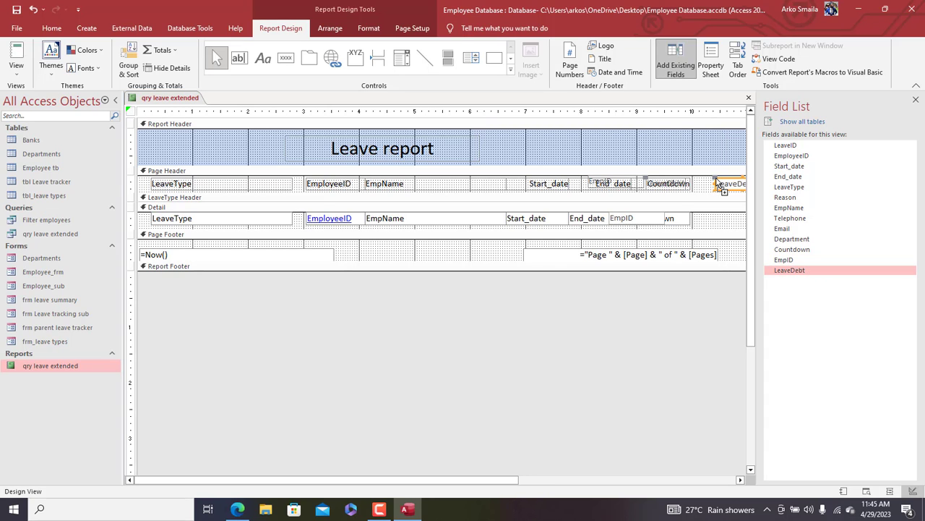
click(330, 27)
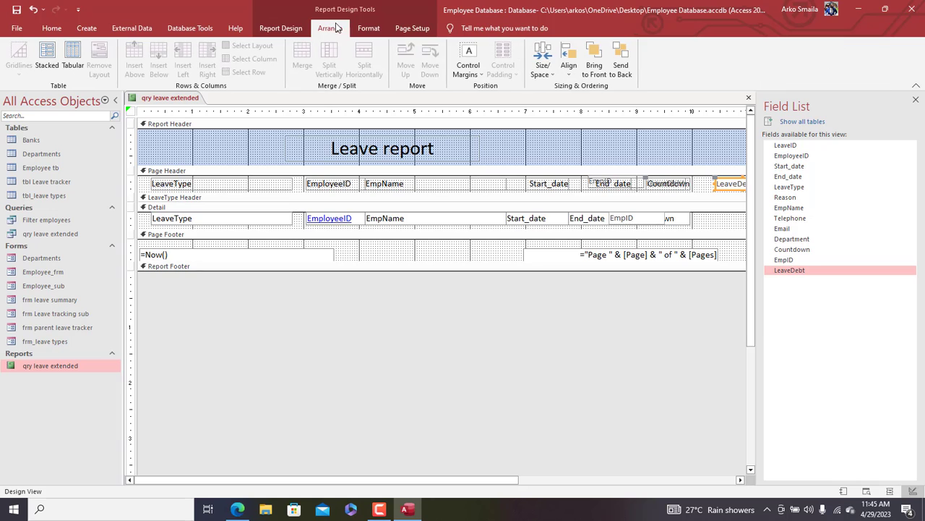
click(72, 50)
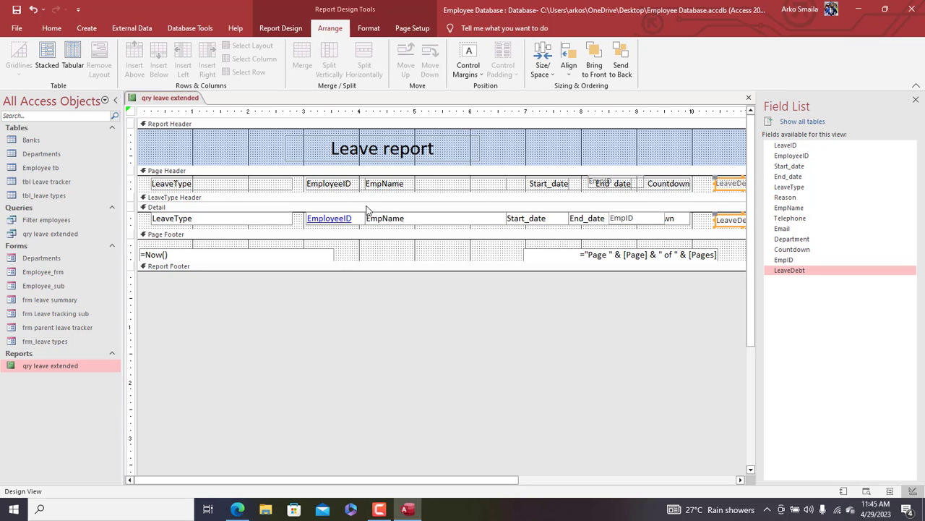
Step: Shift the page number text box in the Page Footer to the left
click(572, 251)
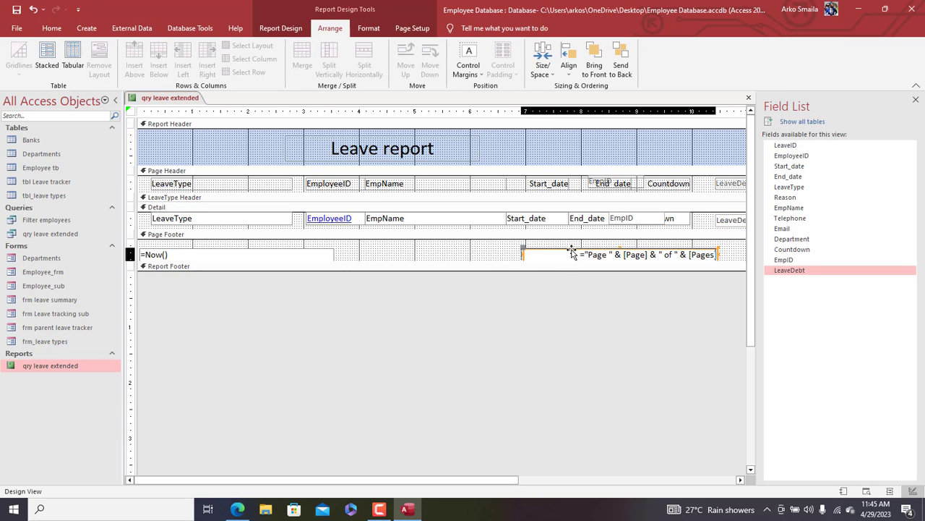
drag(571, 251, 542, 251)
Step: Move the LeaveDebt label and text box left to sit next to Countdown, and line the text box up with the Detail row
drag(504, 480, 607, 479)
click(620, 183)
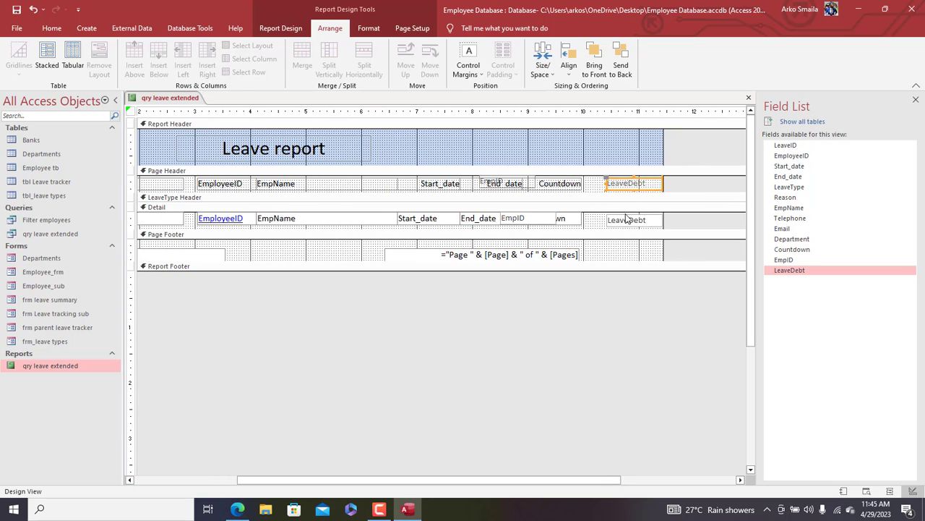
shift+click(627, 219)
key(Left)
key(Left)
key(Left)
key(Left)
key(Left)
key(Left)
key(Left)
key(Left)
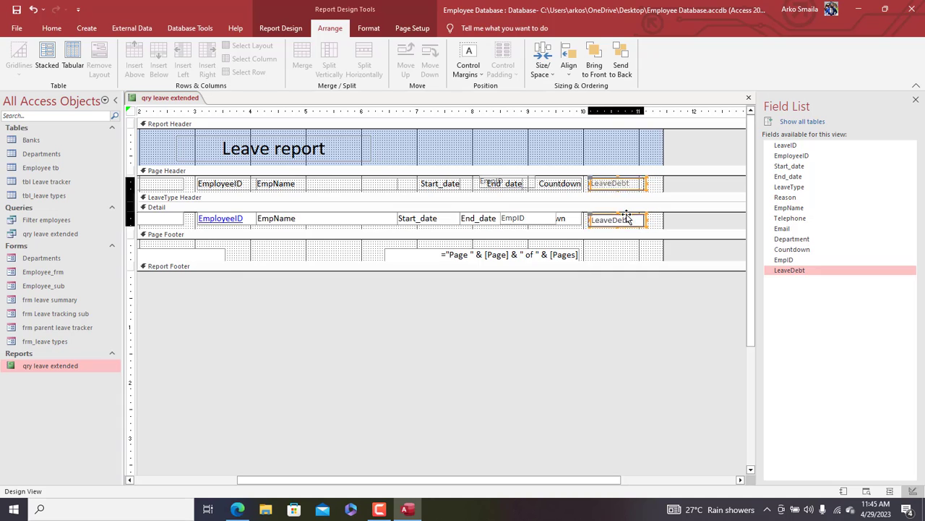
key(Left)
key(Left)
click(627, 219)
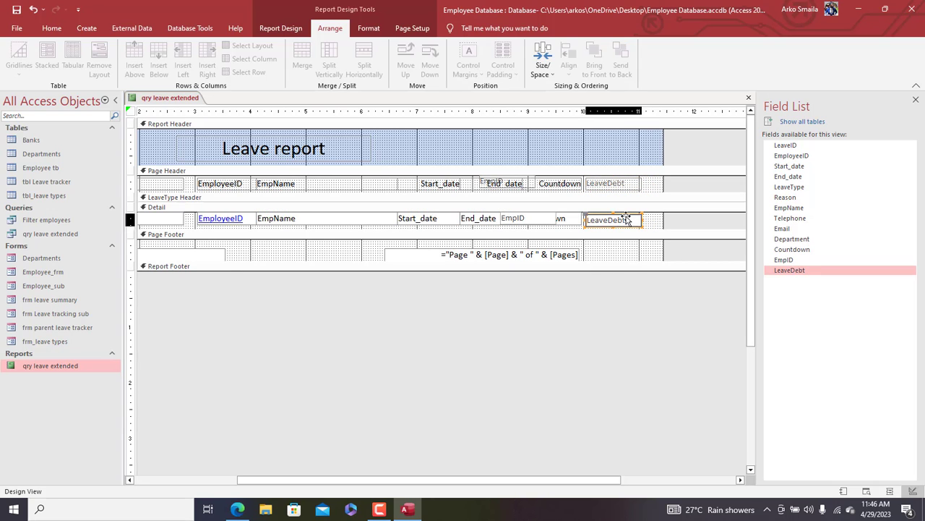
click(646, 222)
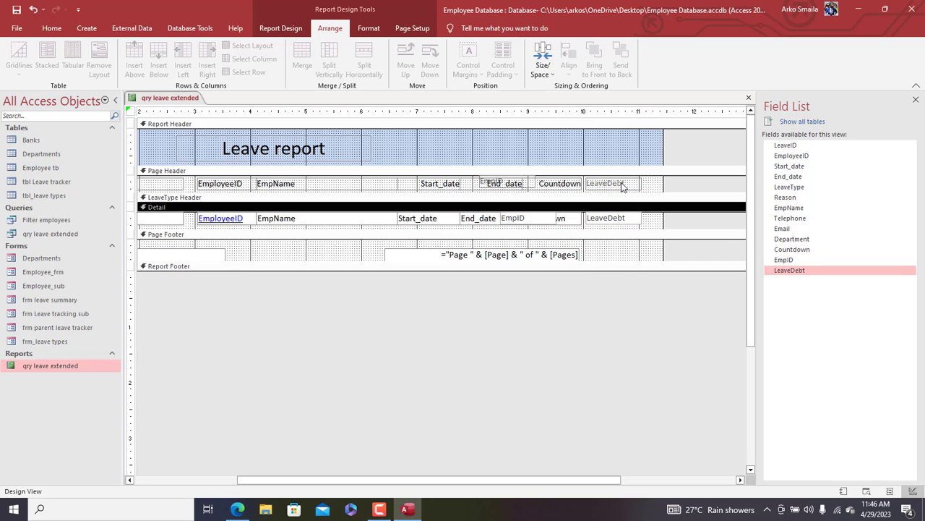
Step: Copy the Start_date text box's formatting onto the LeaveDebt text box and its Page Header label, and slightly reduce the Detail section's height
click(455, 220)
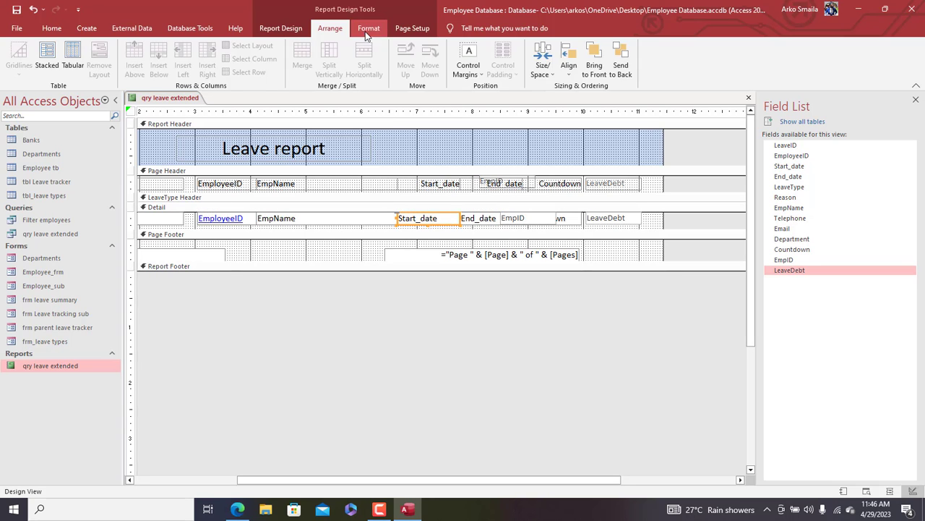
click(369, 27)
click(204, 50)
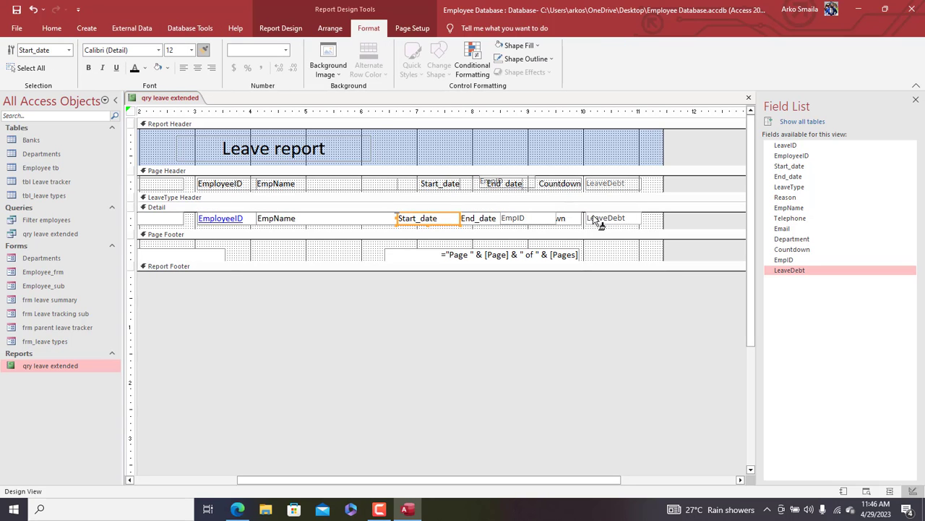
click(602, 220)
double_click(204, 50)
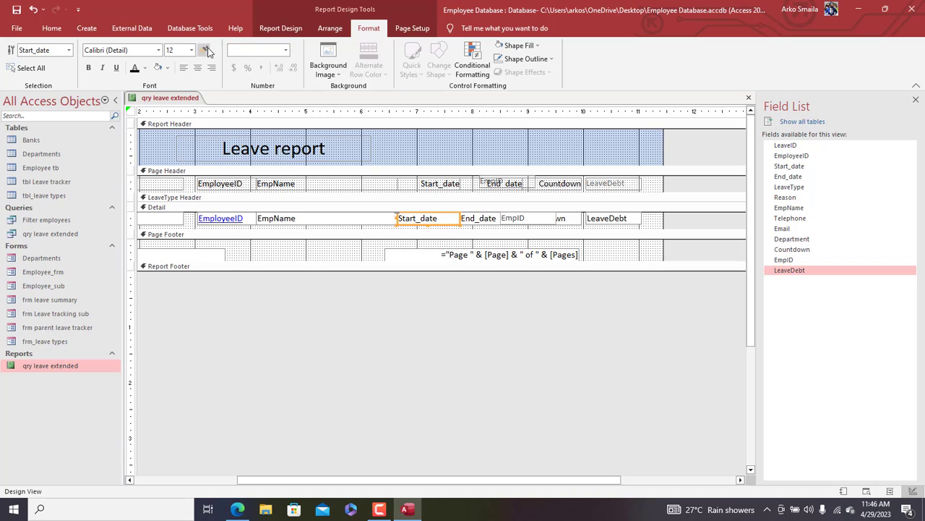
click(612, 186)
click(651, 185)
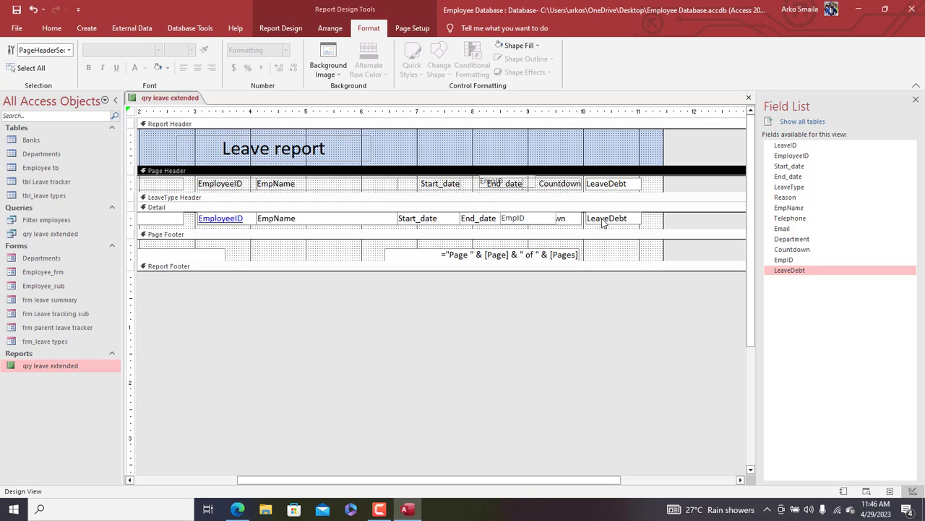
drag(601, 229, 605, 228)
click(601, 220)
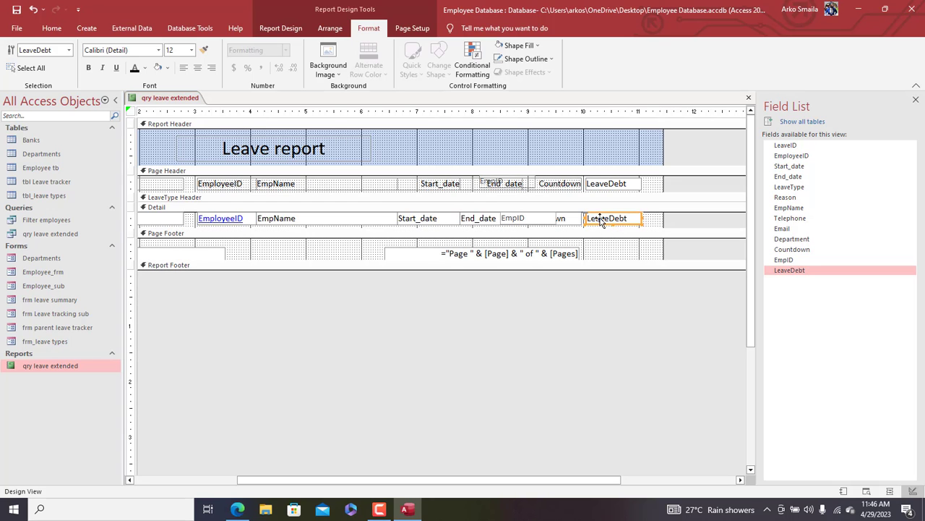
click(334, 30)
click(361, 31)
click(279, 30)
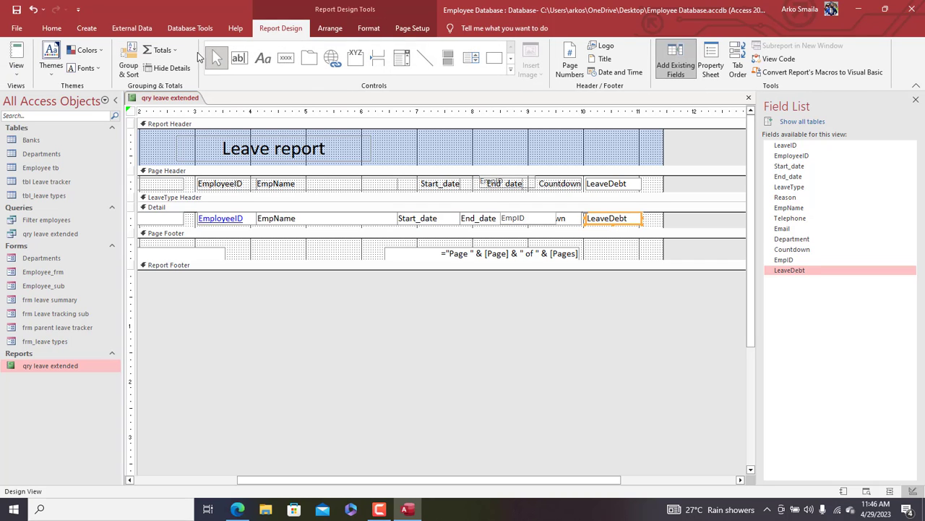
click(158, 52)
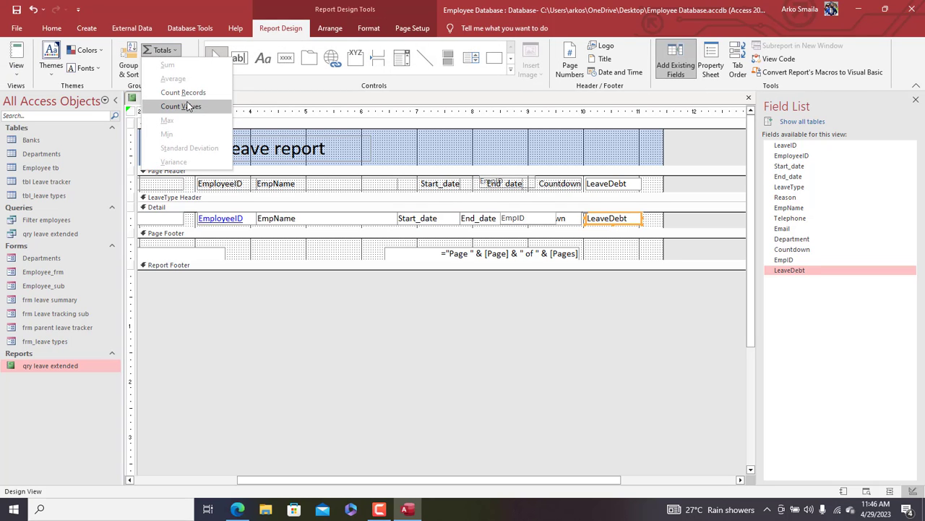
click(654, 219)
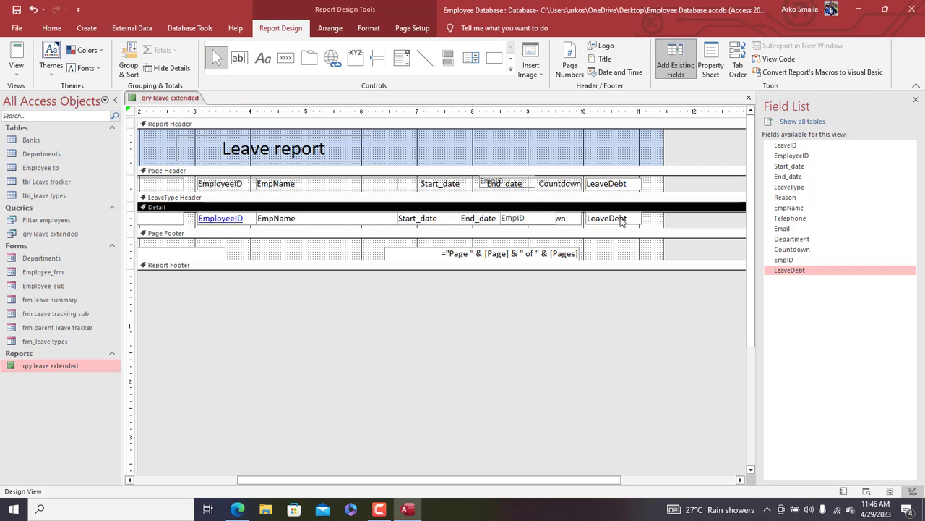
click(161, 50)
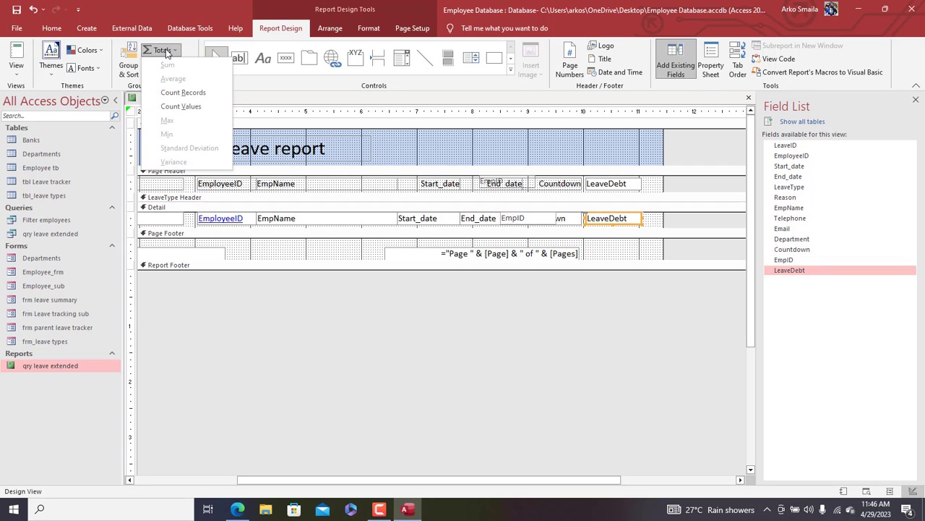
click(642, 154)
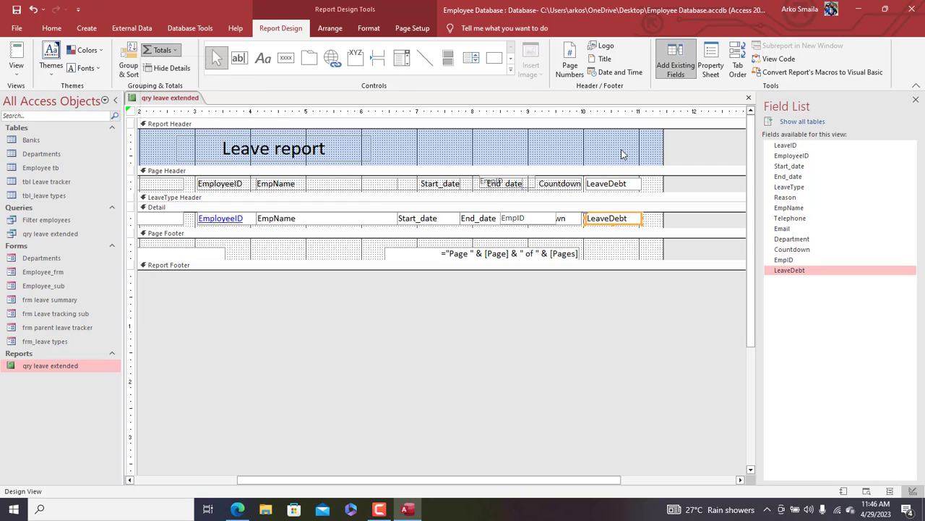
click(617, 149)
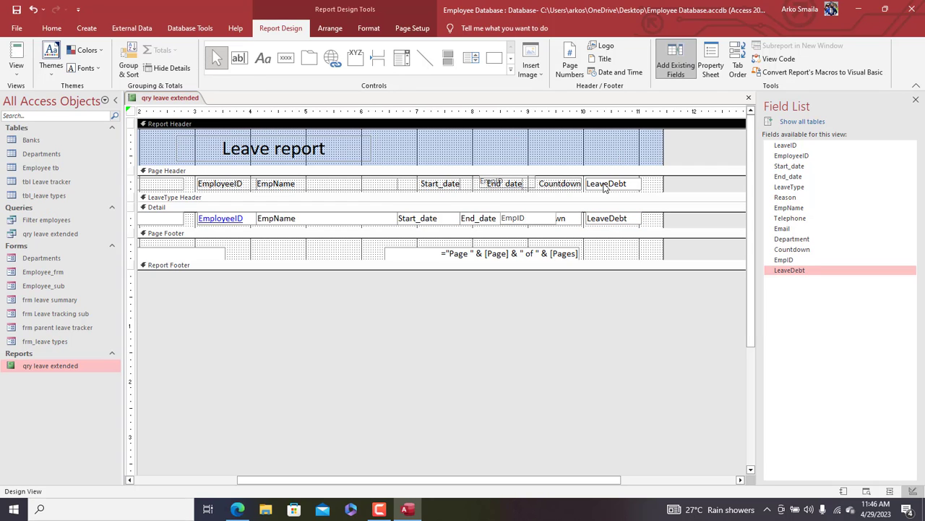
click(606, 221)
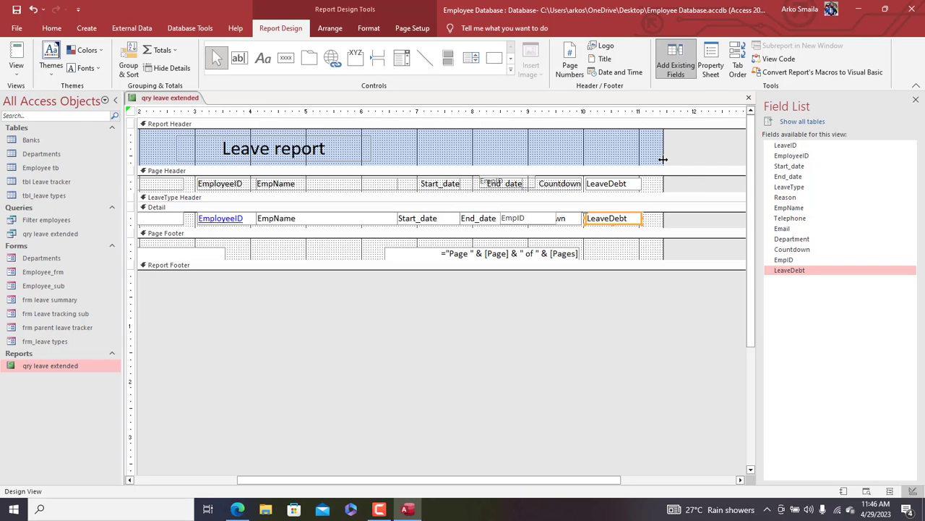
Step: Narrow the report so its right edge ends just past the LeaveDebt column, and show it in Report View
drag(663, 159, 651, 156)
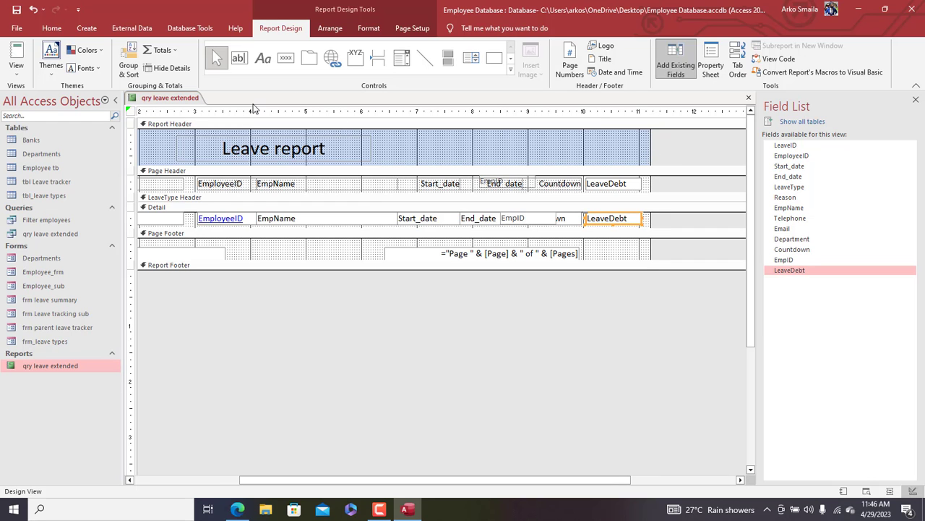
right_click(180, 101)
click(203, 153)
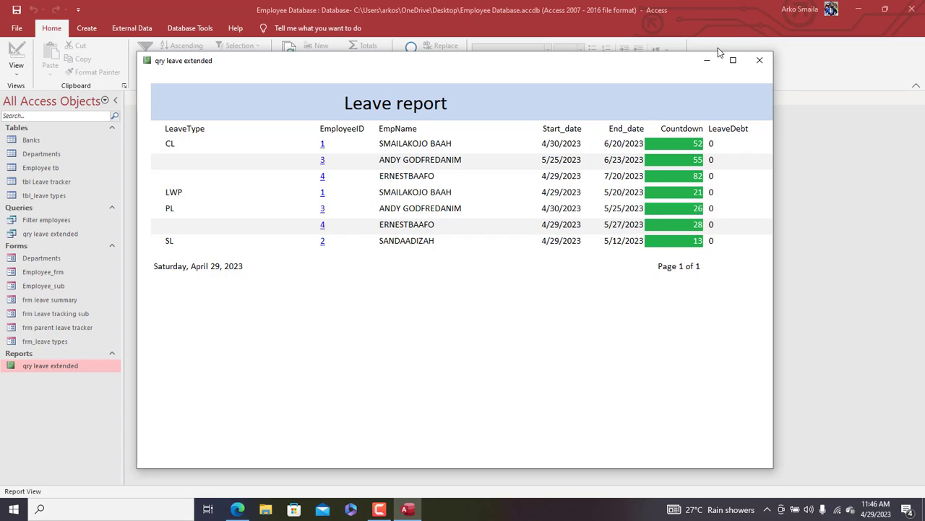
right_click(629, 81)
click(627, 78)
Step: Close the report with its design changes saved, and open the qry leave extended query in Design View
click(758, 64)
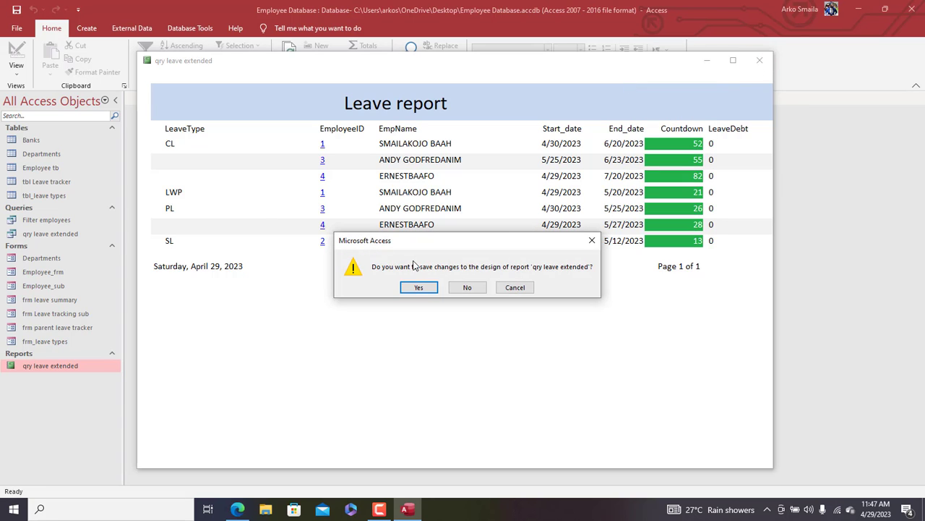
click(432, 287)
click(37, 233)
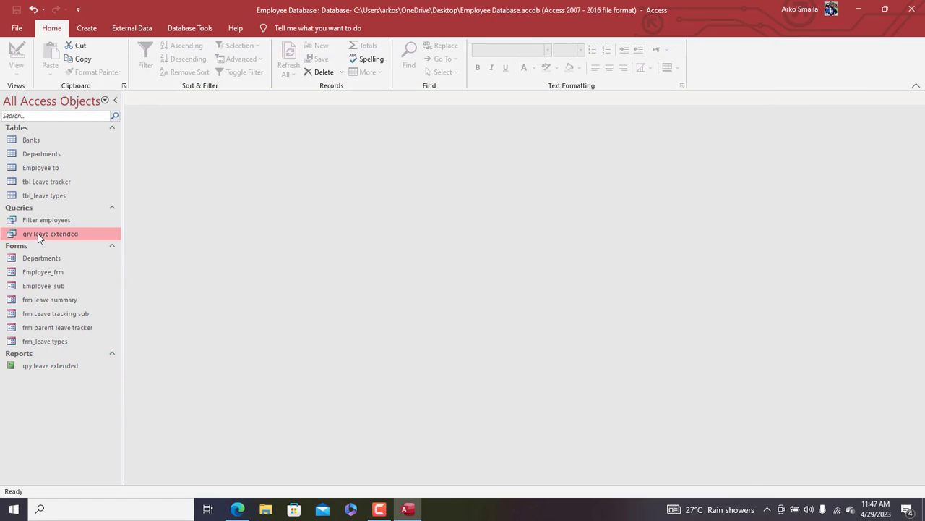
right_click(38, 233)
click(61, 255)
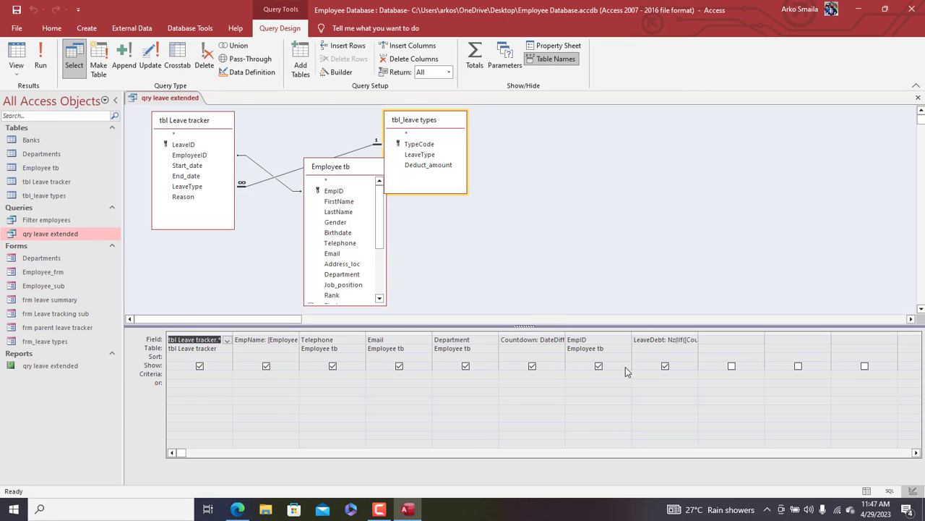
Step: Remove the Nz wrapper from the LeaveDebt expression, leaving IIf([Countdown]<0,-[Countdown]*[tbl_leave types].[Deduct_amount])
click(648, 338)
right_click(647, 338)
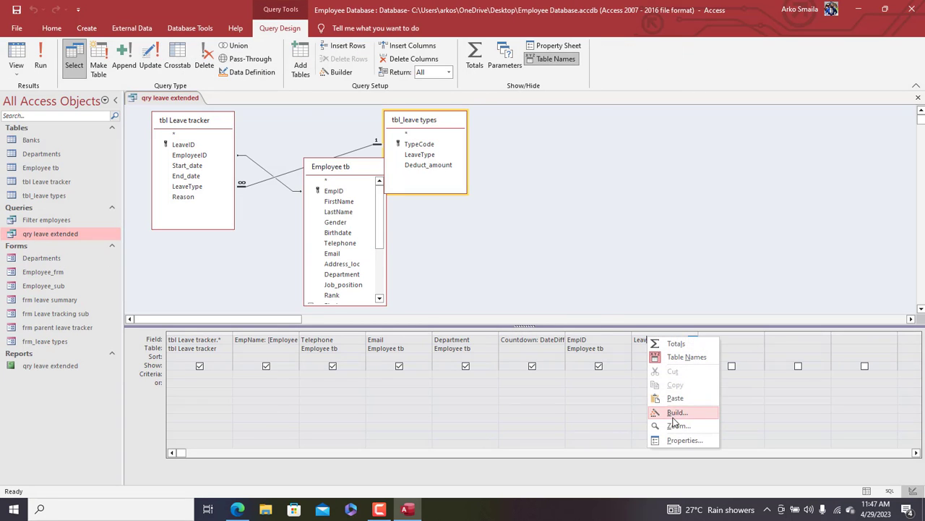
click(676, 413)
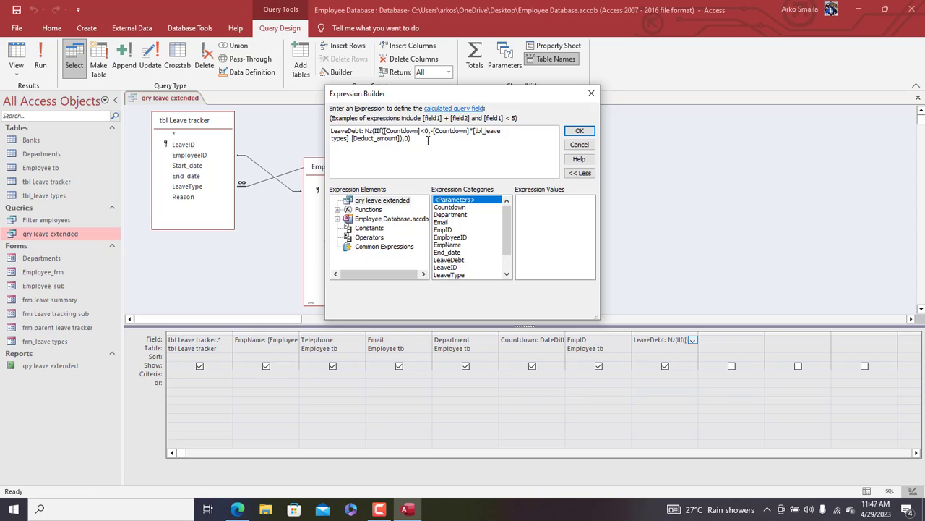
click(376, 131)
key(BackSpace)
key(BackSpace)
key(BackSpace)
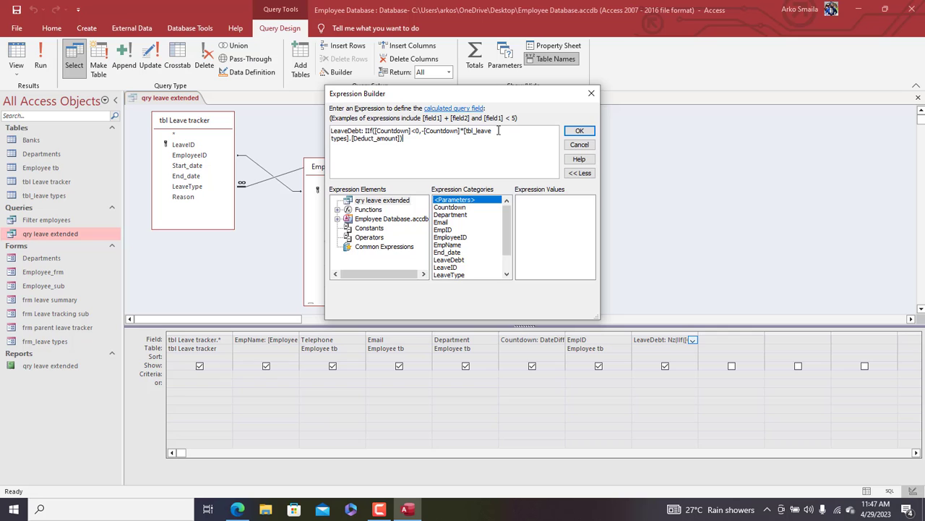
click(579, 130)
Step: Run the query to check its results, and return to Design View
click(46, 56)
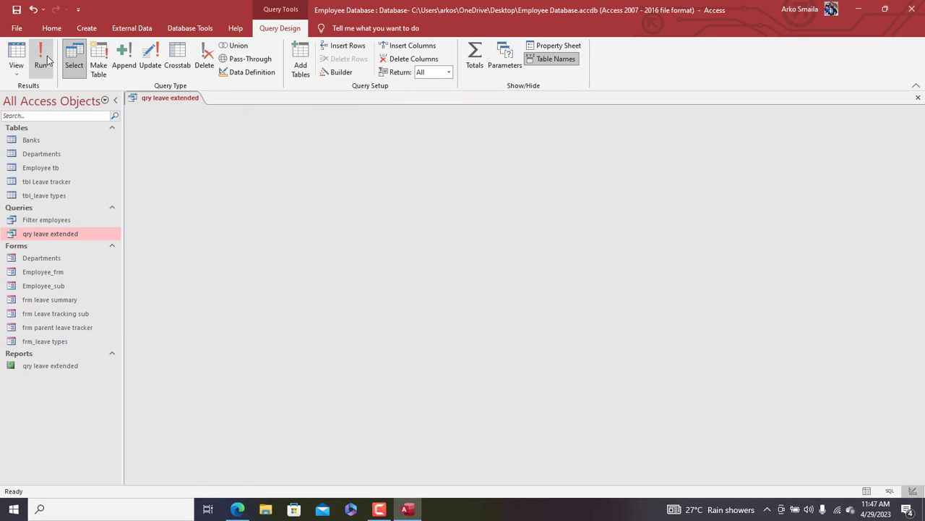
drag(535, 480, 481, 447)
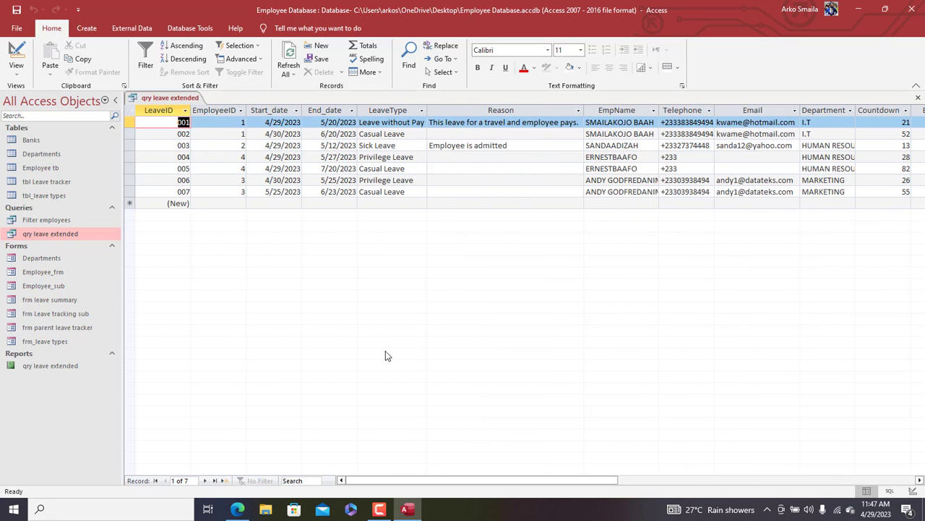
right_click(174, 99)
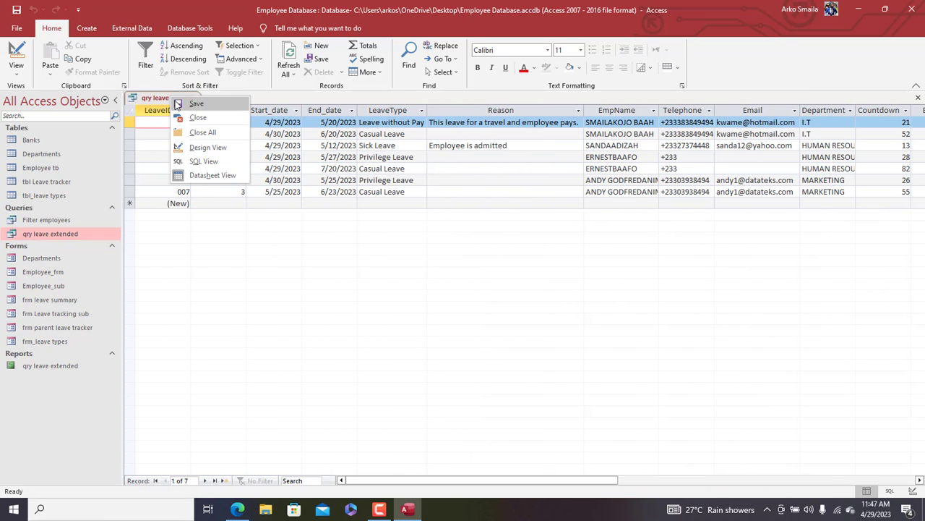
click(214, 152)
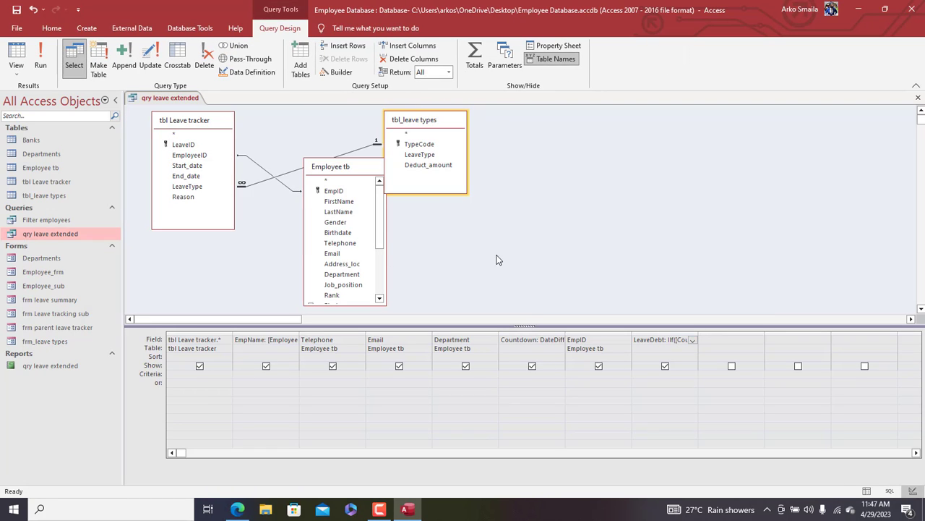
Step: Set the LeaveDebt field's Format property to Currency and save the query
click(555, 46)
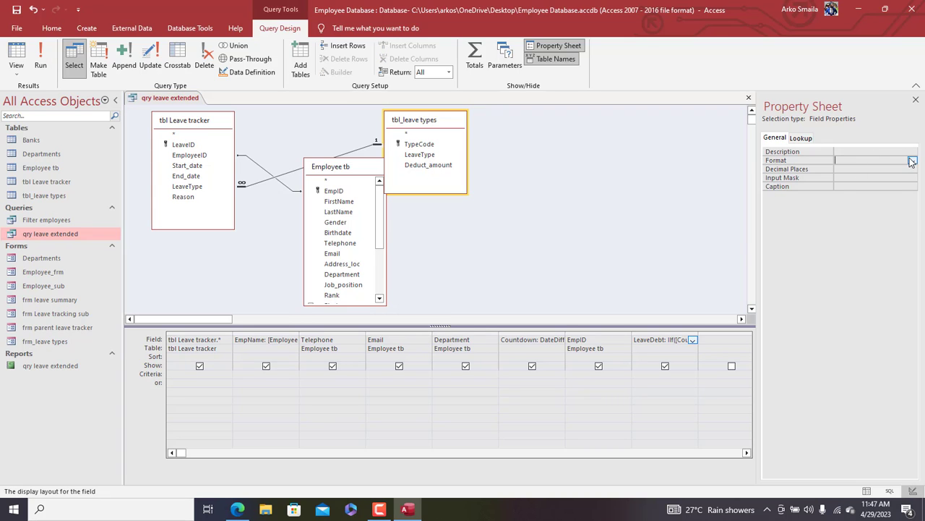
click(912, 160)
click(879, 178)
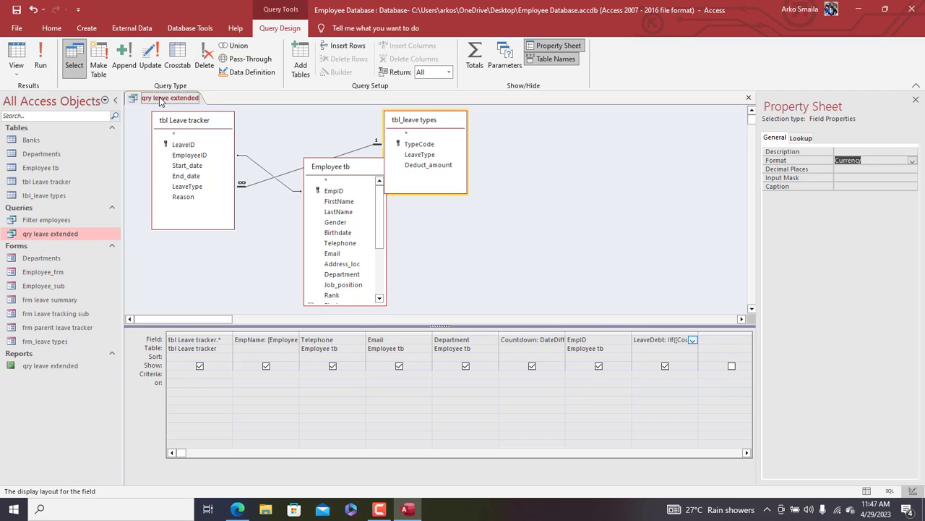
right_click(160, 99)
click(163, 103)
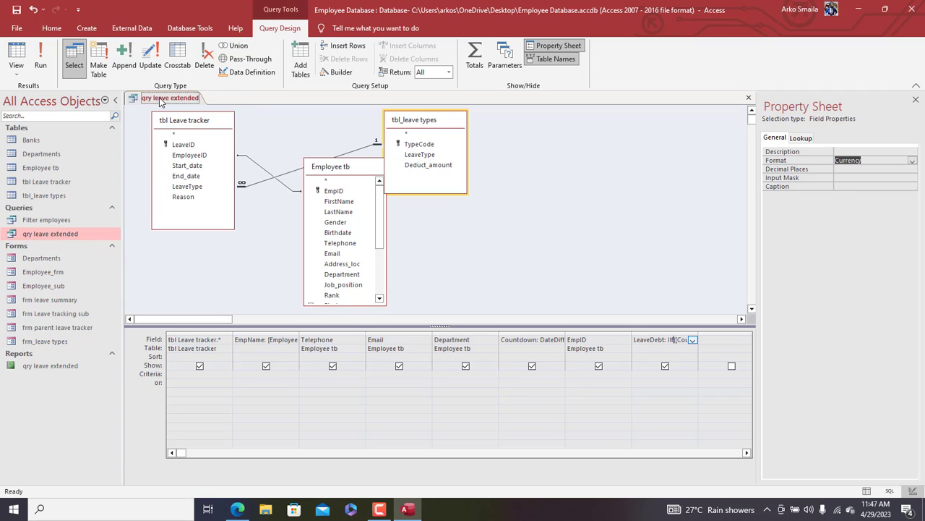
Step: Open the frm parent leave tracker form and maximize its window
double_click(72, 329)
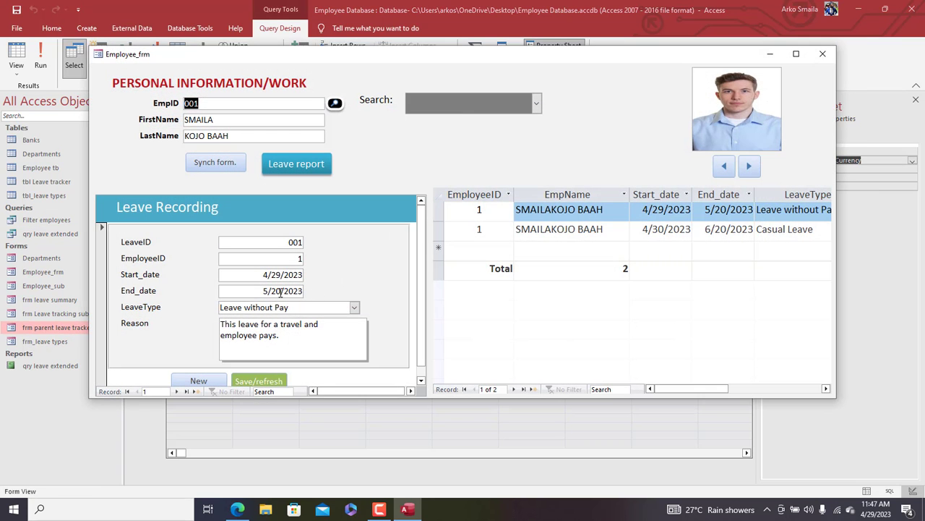
click(280, 290)
click(797, 54)
Step: Set the End_date of leave record 001 to 4/29/2023, save the record and synchronize the form
drag(168, 242, 223, 239)
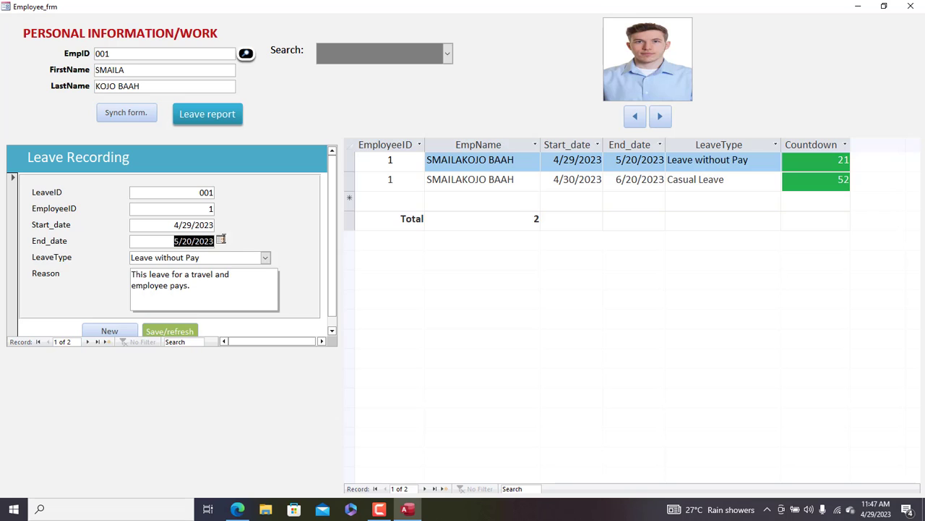
click(221, 241)
click(179, 332)
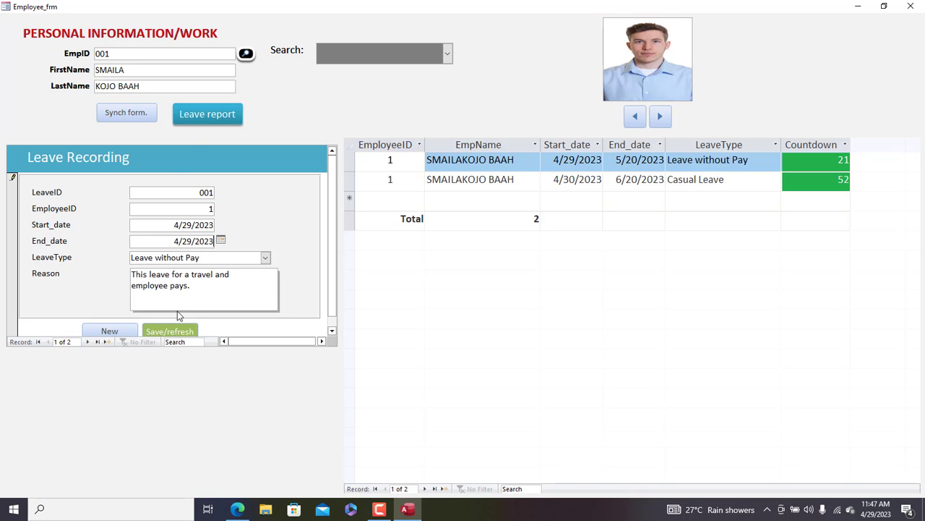
click(138, 113)
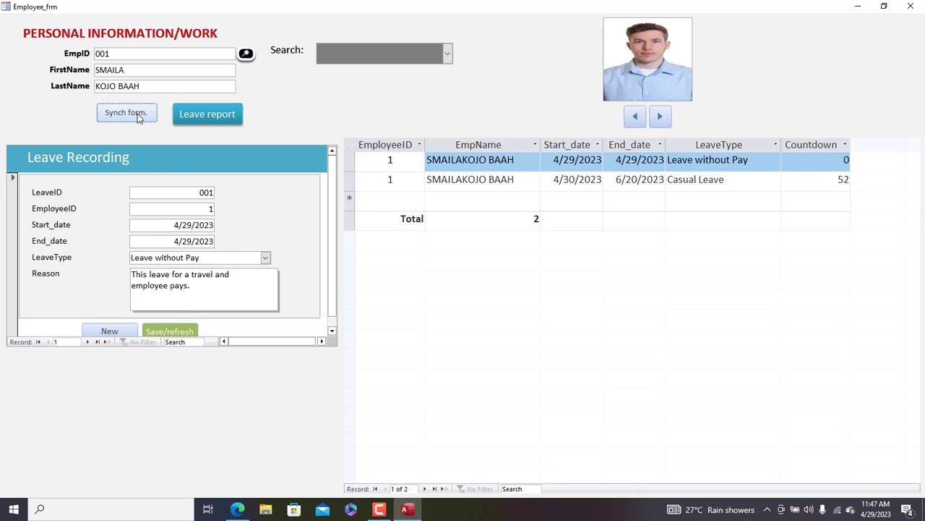
Step: Look up employee 003, set the End_date of leave record 006 to 4/29/2023, save it and synchronize the form
click(449, 52)
click(397, 102)
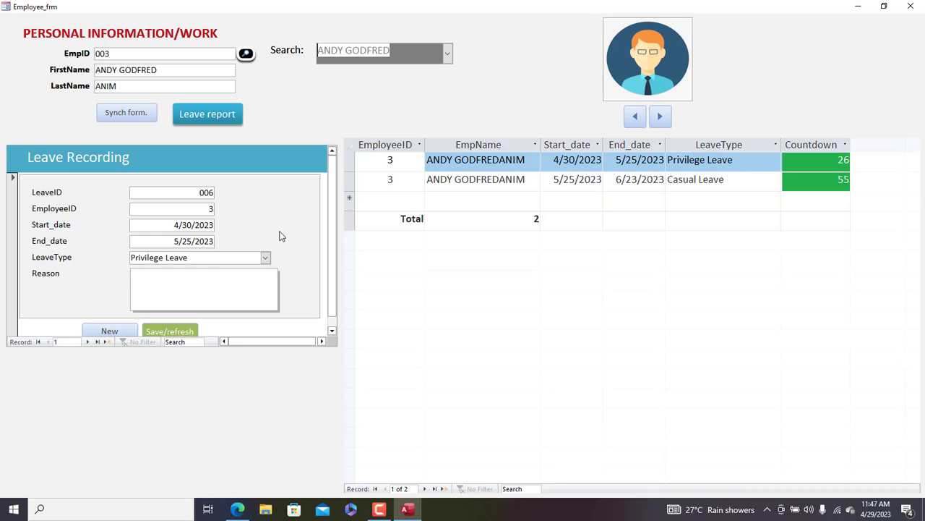
drag(170, 241, 227, 245)
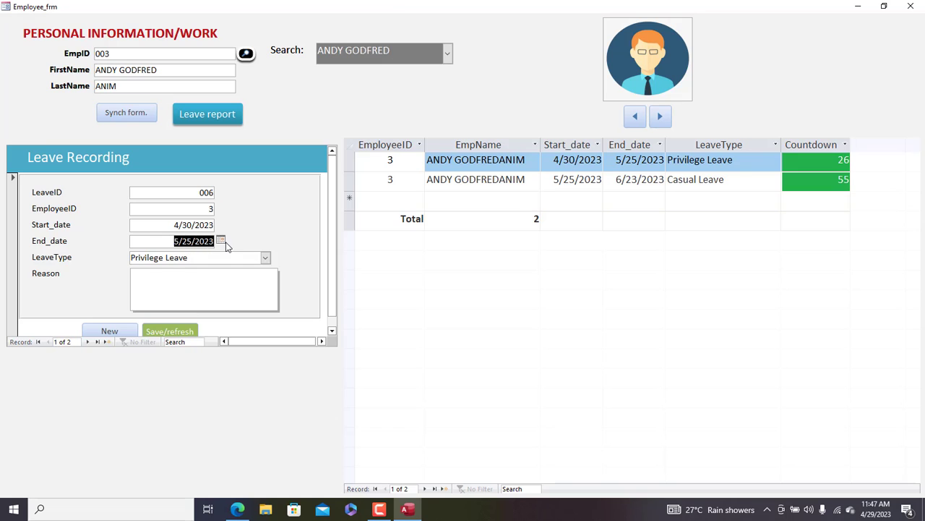
click(221, 241)
click(172, 333)
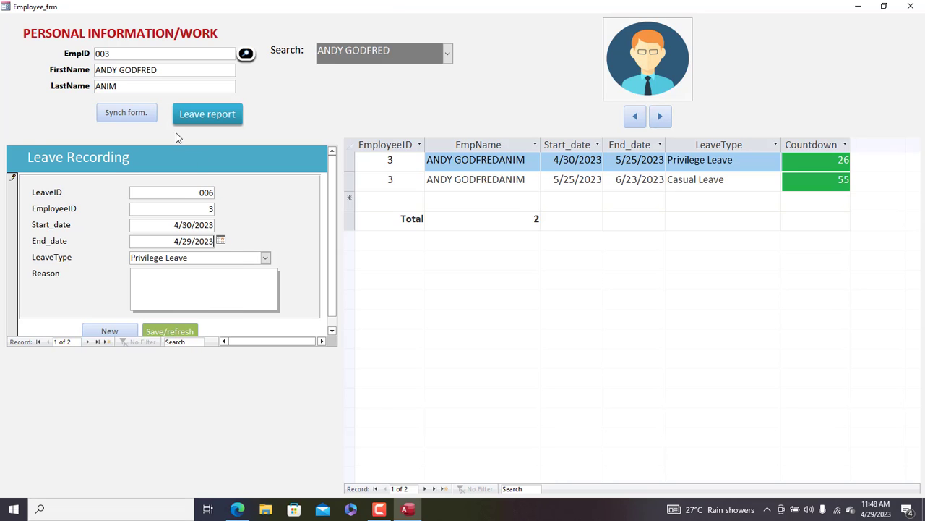
click(133, 117)
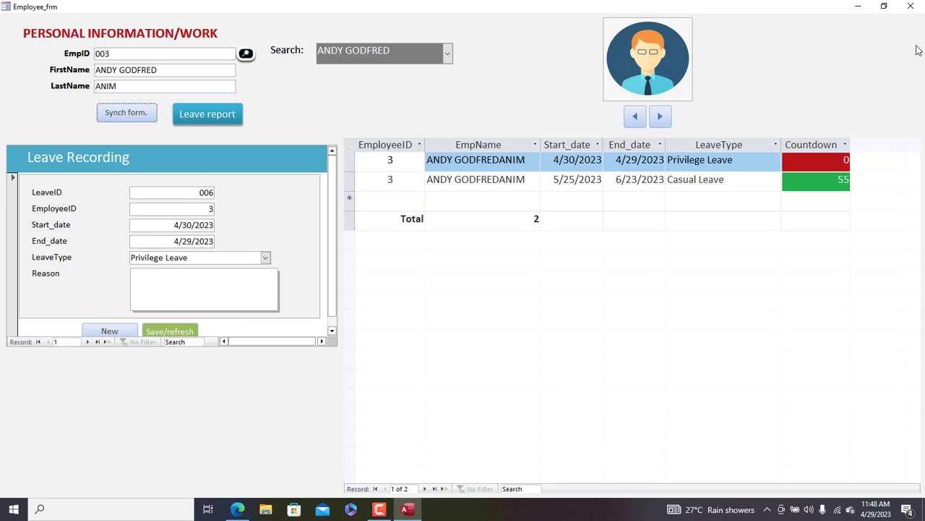
Step: Close the parent leave form, run the open leave query and examine its refreshed LeaveDebt column
click(912, 7)
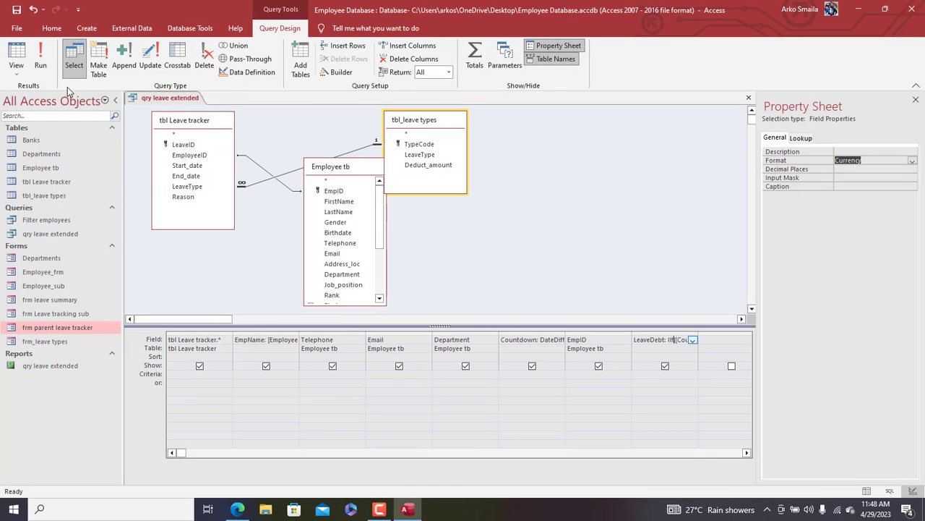
click(40, 62)
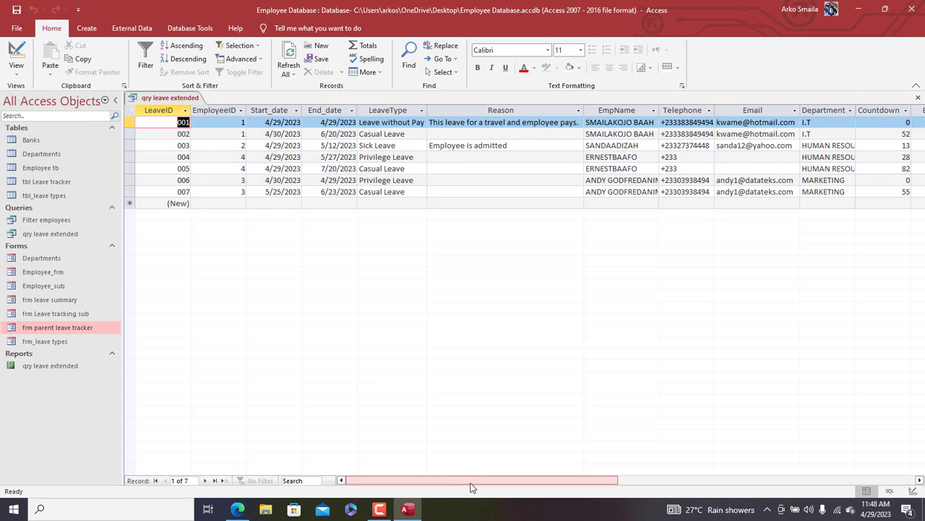
drag(471, 483, 587, 483)
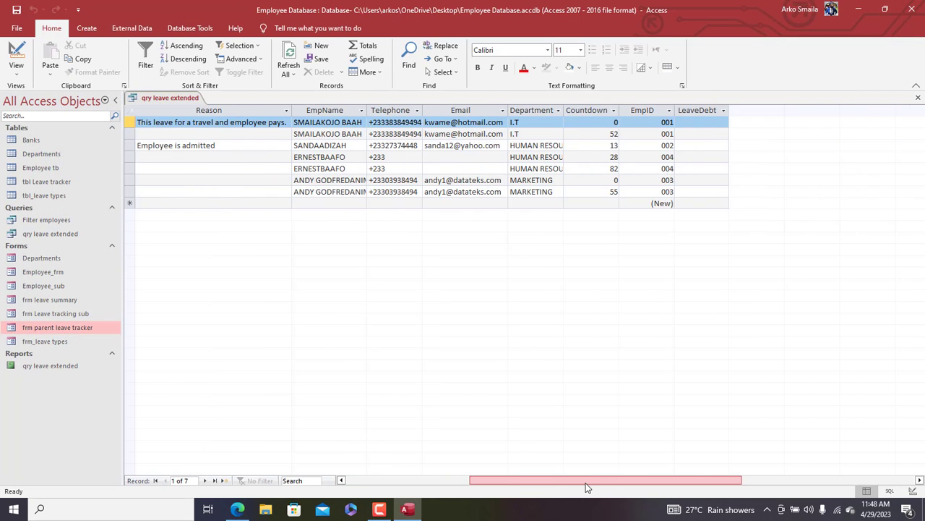
click(289, 59)
drag(498, 483, 620, 482)
Step: Close the leave query and reopen qry leave extended in Datasheet view
right_click(170, 98)
click(186, 139)
double_click(65, 235)
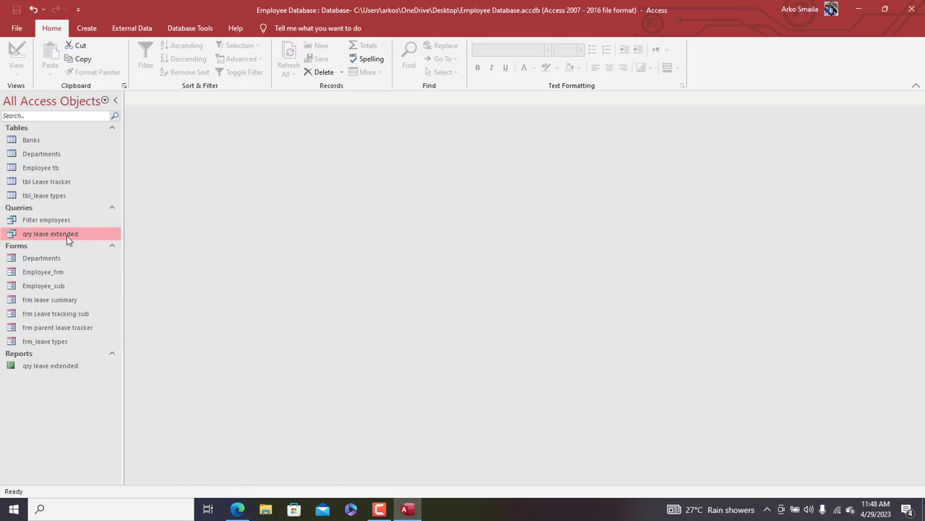
drag(452, 477, 446, 496)
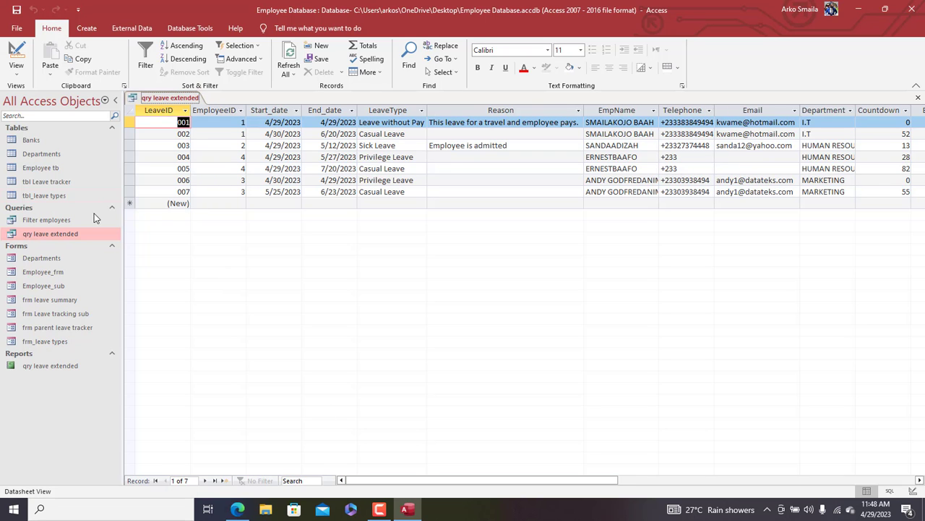
Step: Open frm parent leave tracker maximized, set the End_date of leave record 001 to 4/25/2023 and synchronize the form
double_click(77, 331)
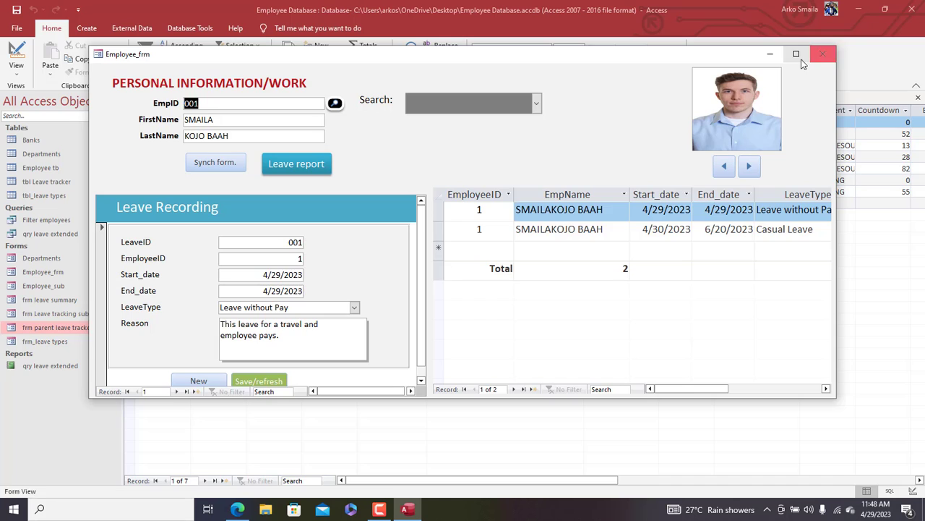
click(796, 55)
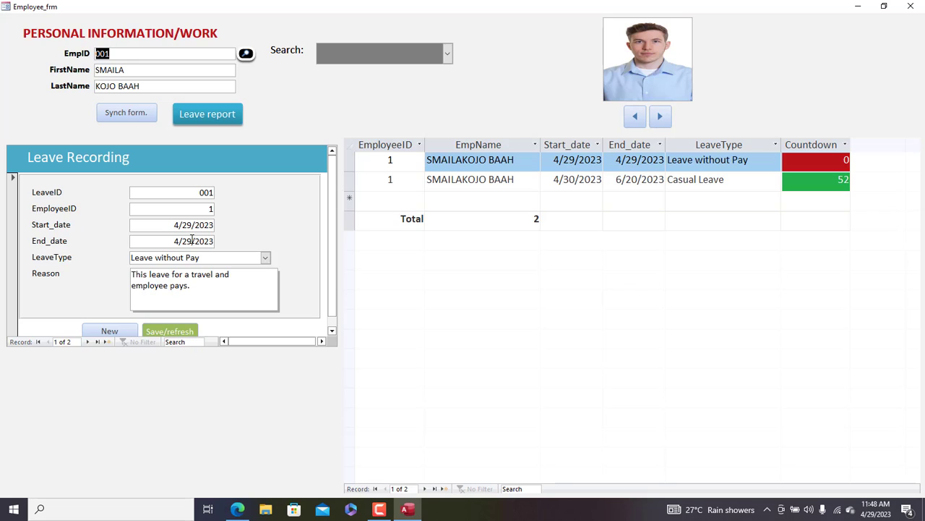
click(193, 240)
key(BackSpace)
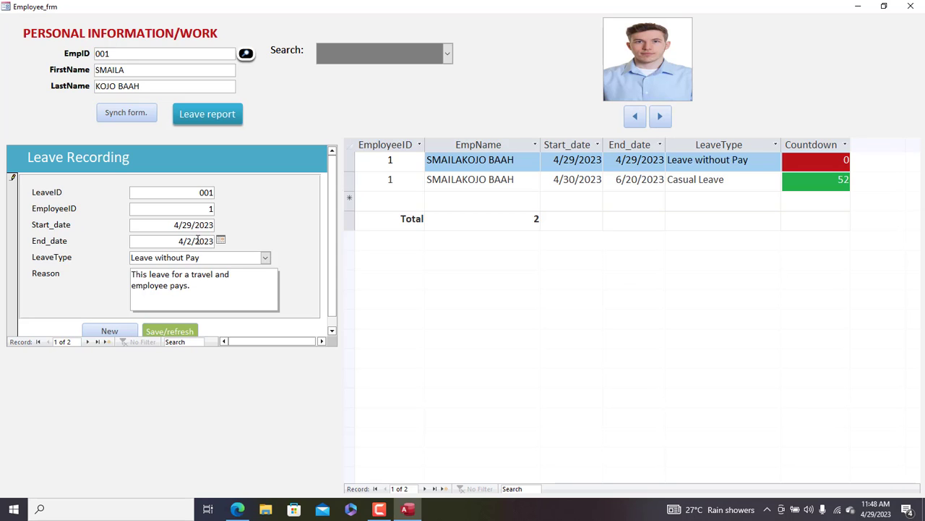
text(5)
click(141, 116)
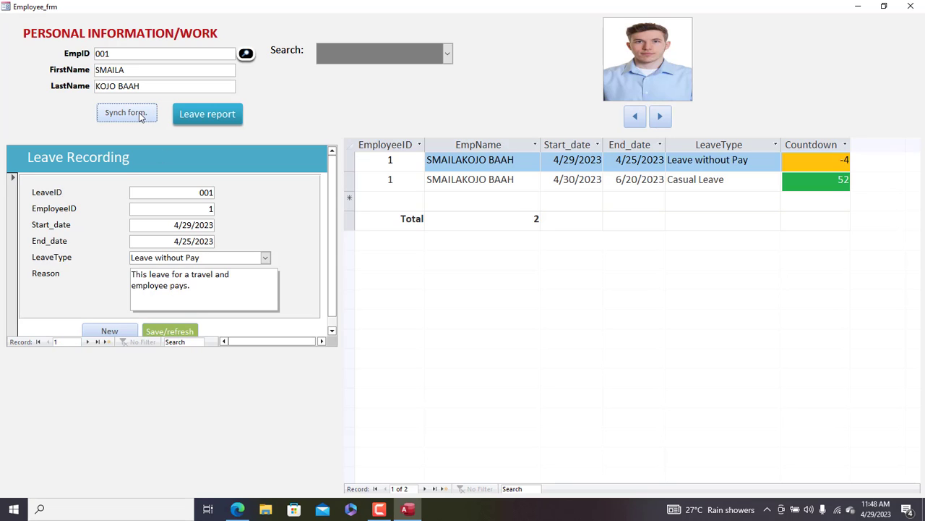
Step: Look up employee 003, set the End_date of leave record 006 to 4/28/2023 and synchronize the form
click(448, 54)
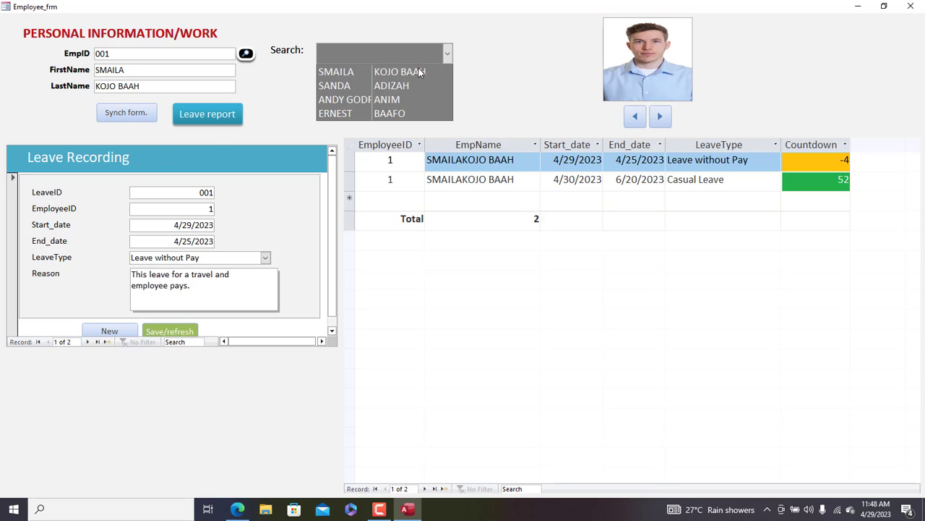
click(415, 73)
click(447, 53)
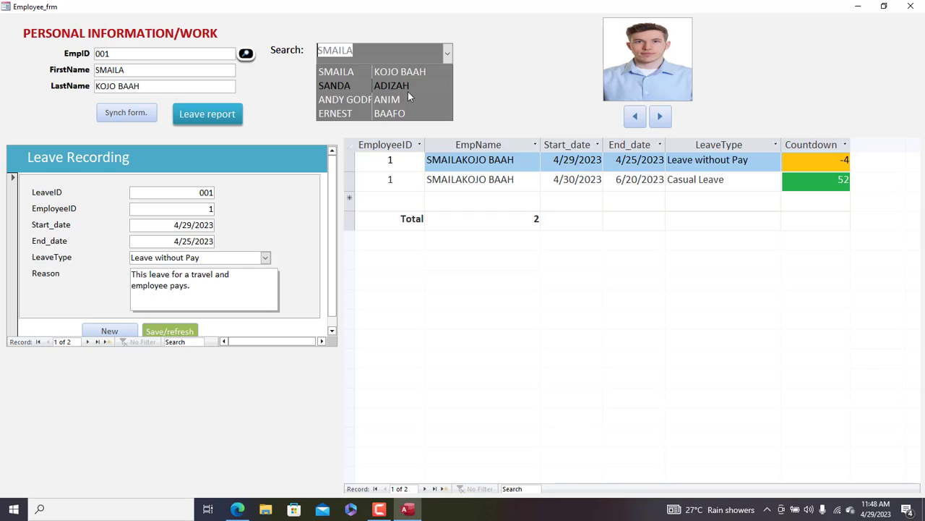
click(411, 87)
click(448, 53)
click(398, 102)
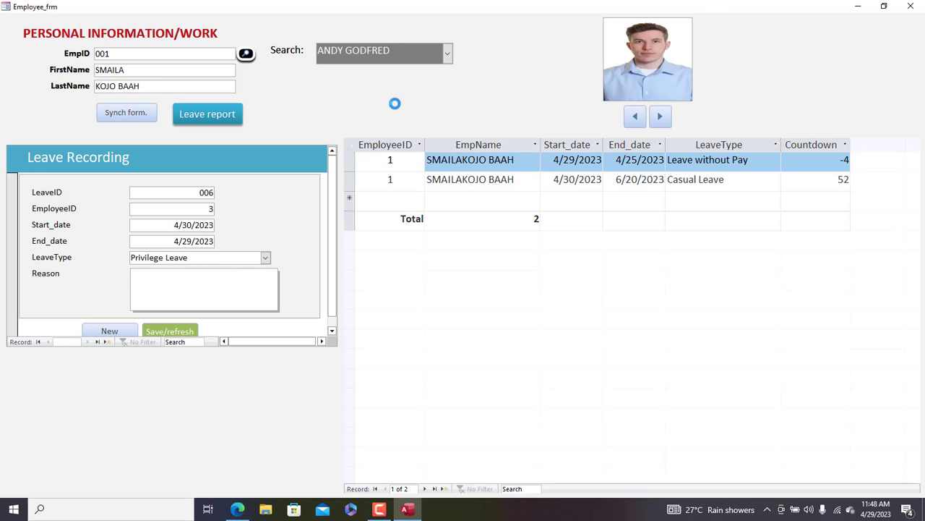
click(195, 242)
key(BackSpace)
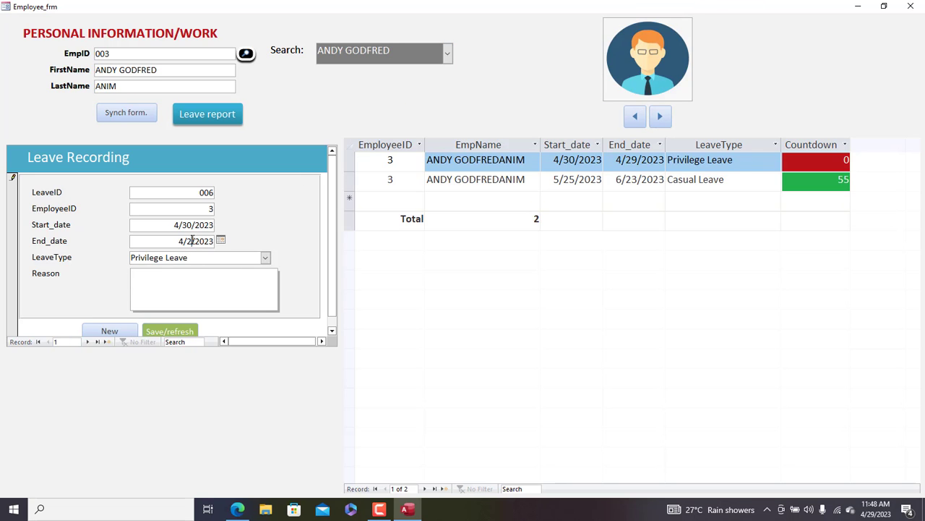
text(8)
click(135, 113)
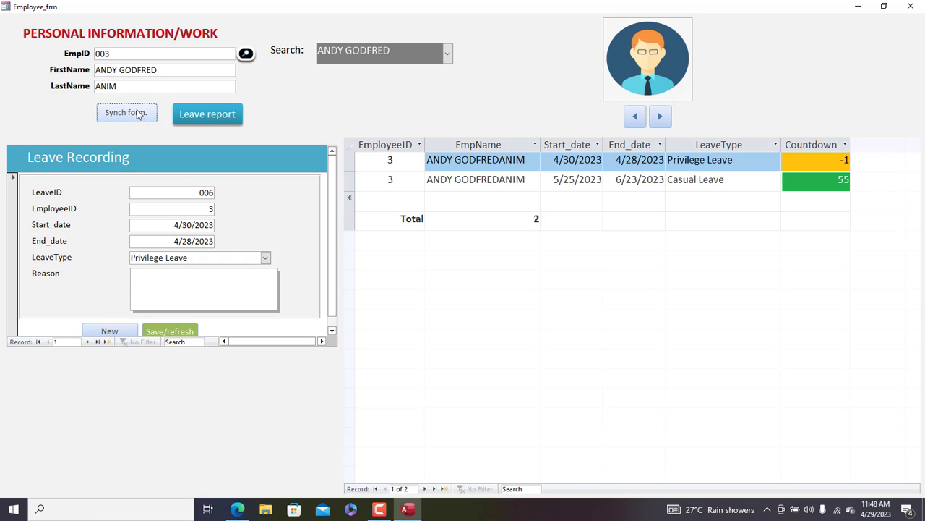
Step: Close the form and inspect the query's Countdown and LeaveDebt values, widening the LeaveDebt column slightly
click(920, 5)
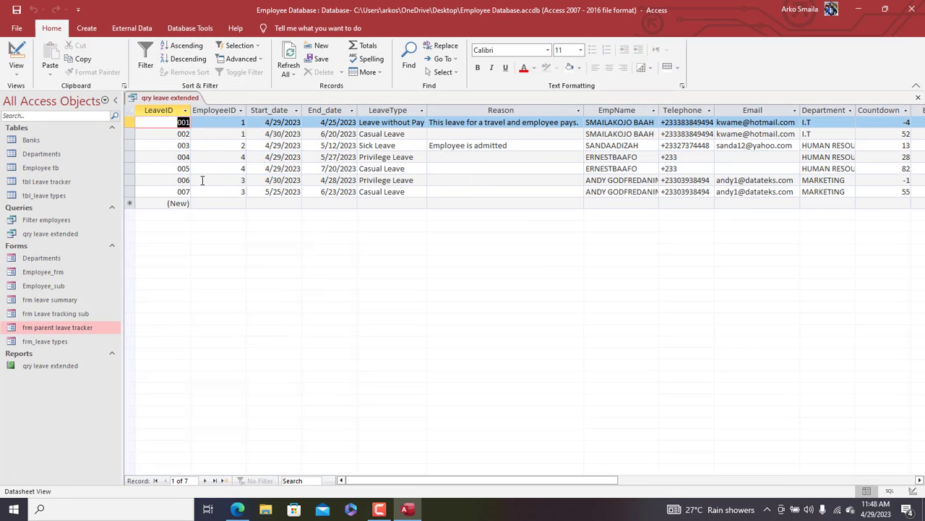
drag(408, 480, 534, 480)
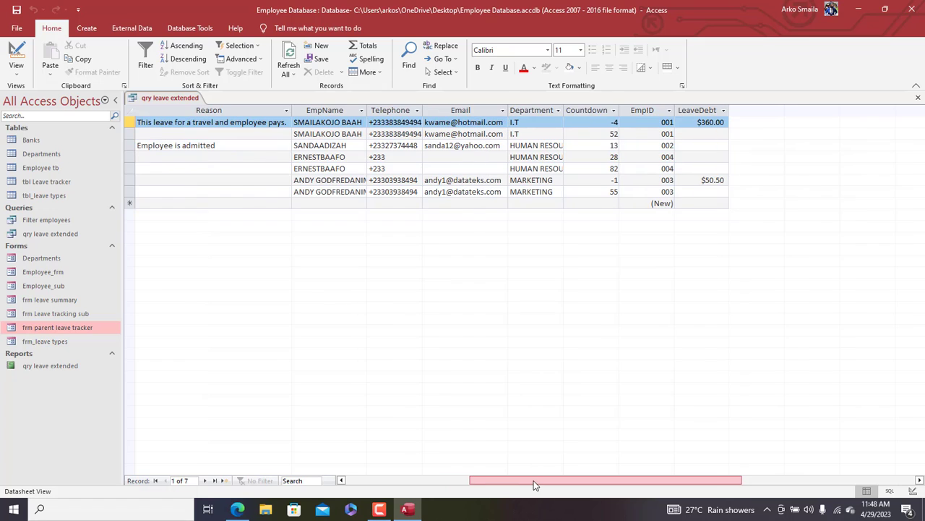
drag(732, 113, 739, 113)
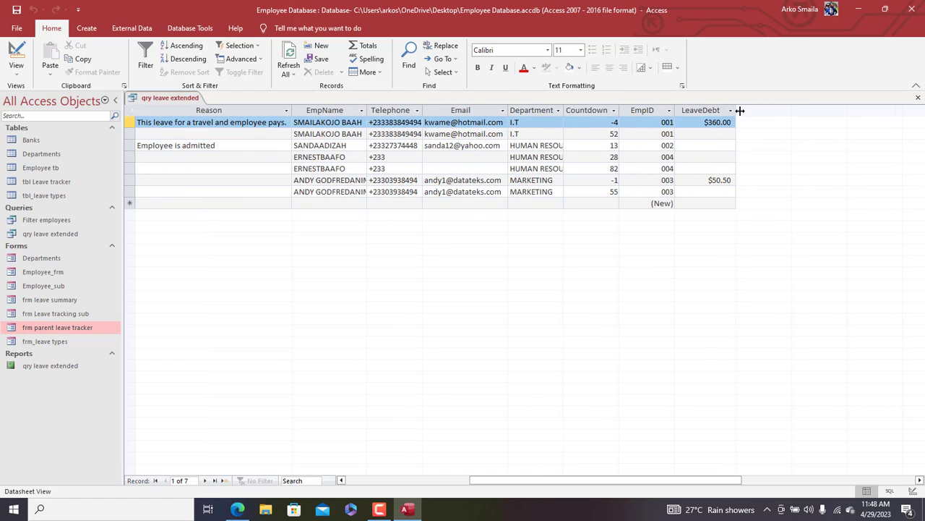
double_click(615, 122)
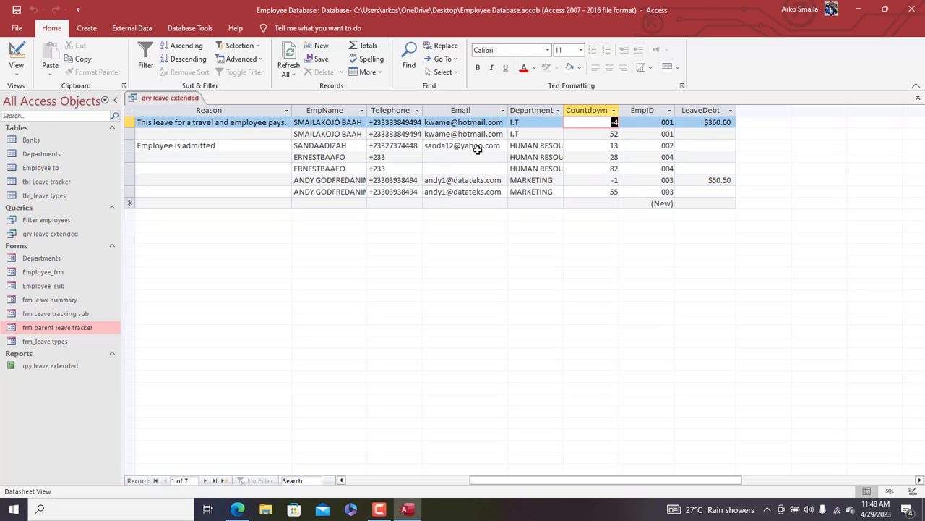
drag(541, 477, 413, 478)
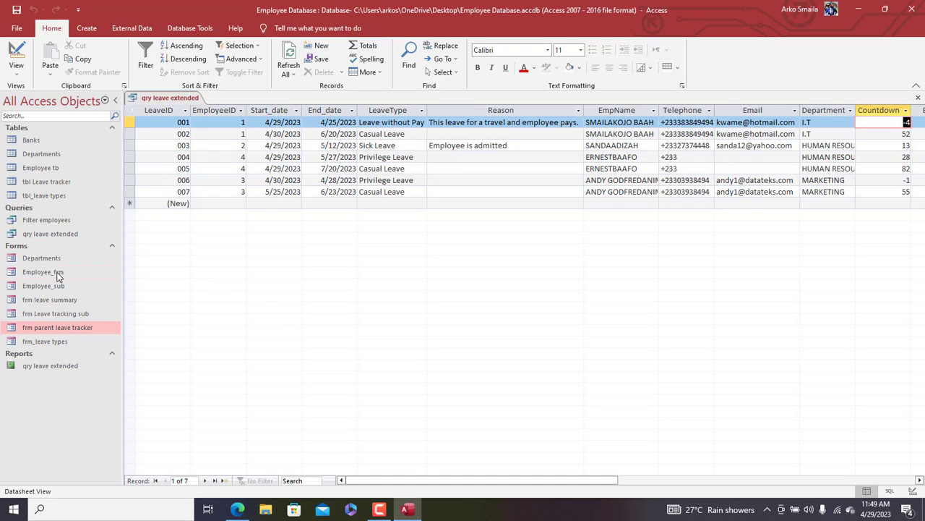
Step: Look up leave type LWP in frm_leave types to check its Deduct_amount, and close the form
double_click(57, 341)
click(600, 139)
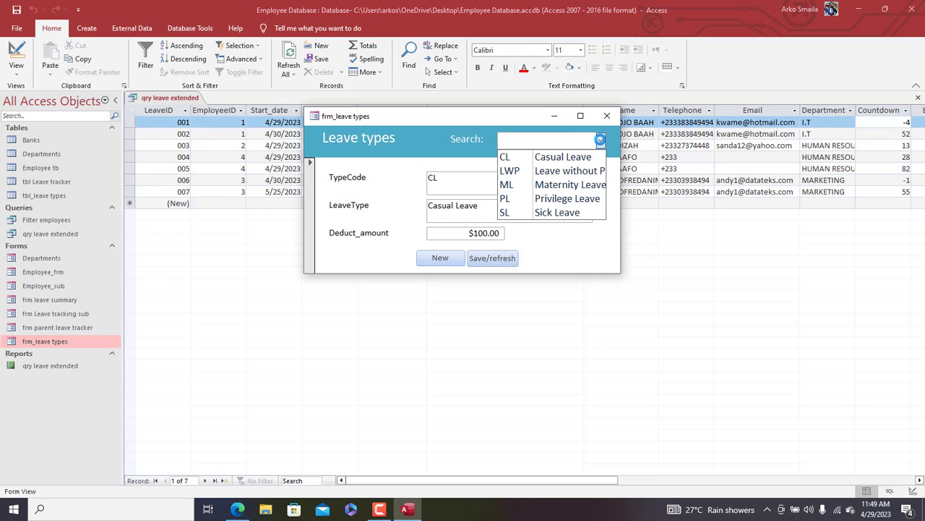
click(549, 173)
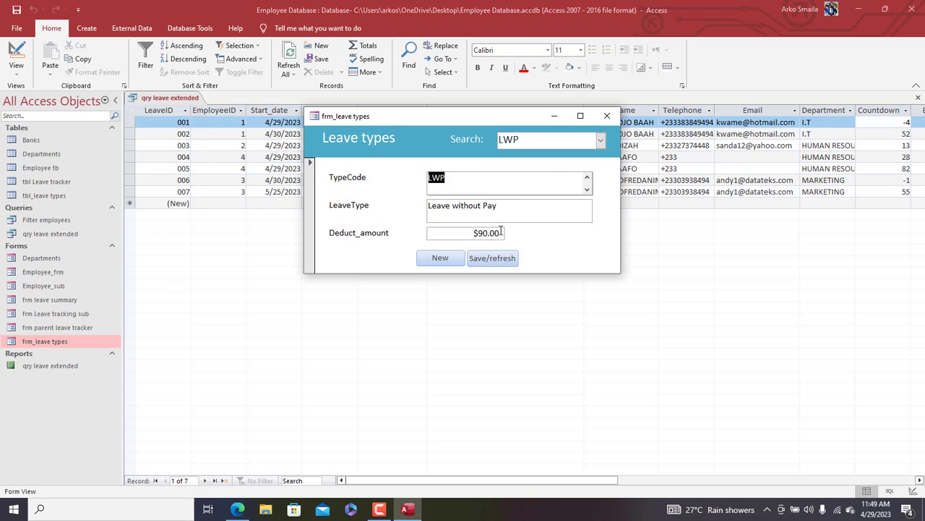
click(606, 116)
Step: Check the LeaveDebt value of leave record 001 in the query datasheet and close the query
drag(504, 481, 611, 481)
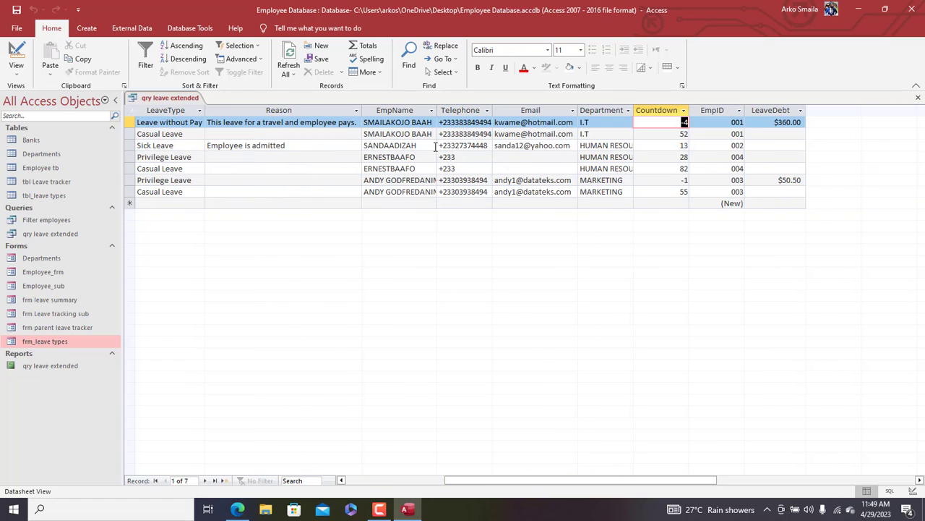
click(785, 121)
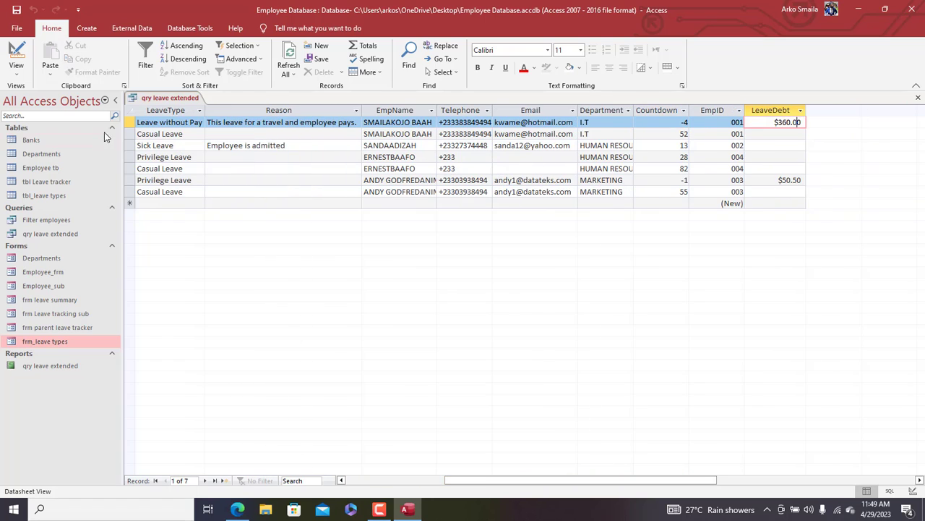
right_click(168, 99)
right_click(166, 101)
click(190, 122)
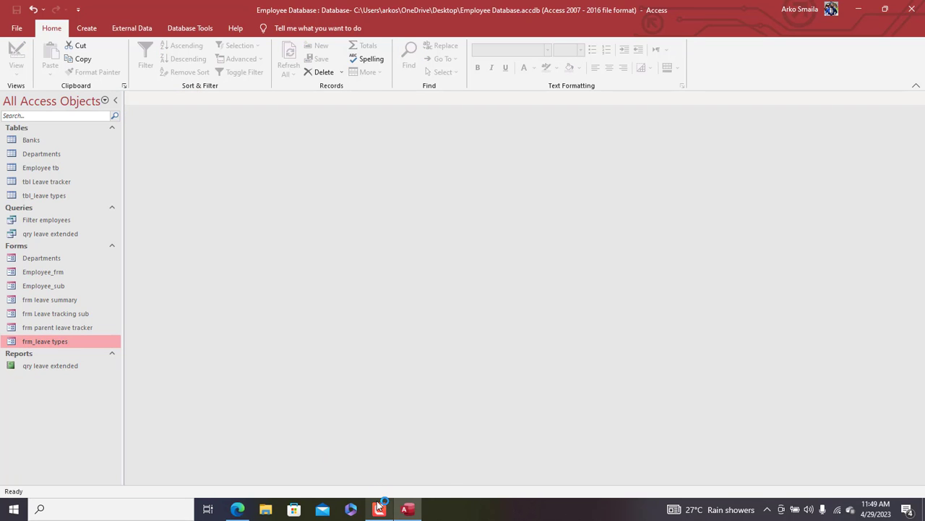
Step: Open the qry leave extended report and switch it to Design view
click(68, 365)
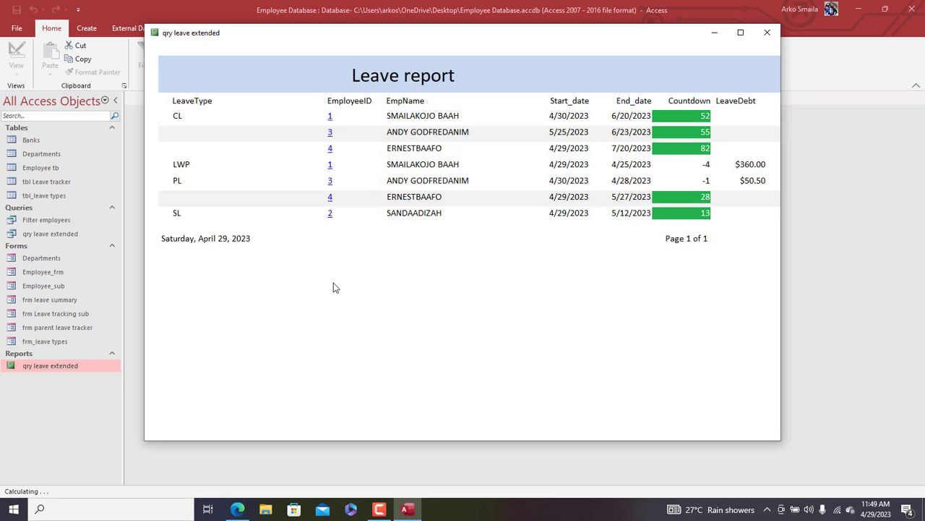
right_click(699, 71)
click(725, 101)
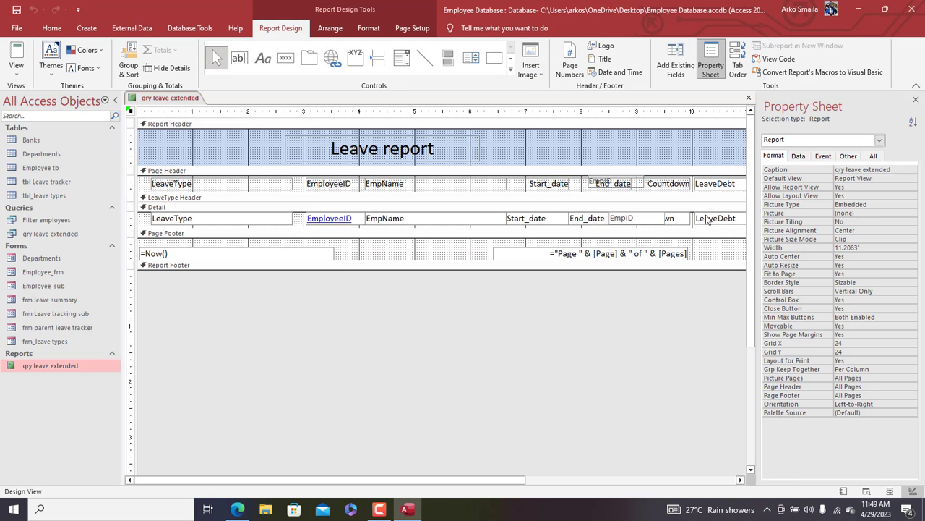
drag(483, 480, 562, 480)
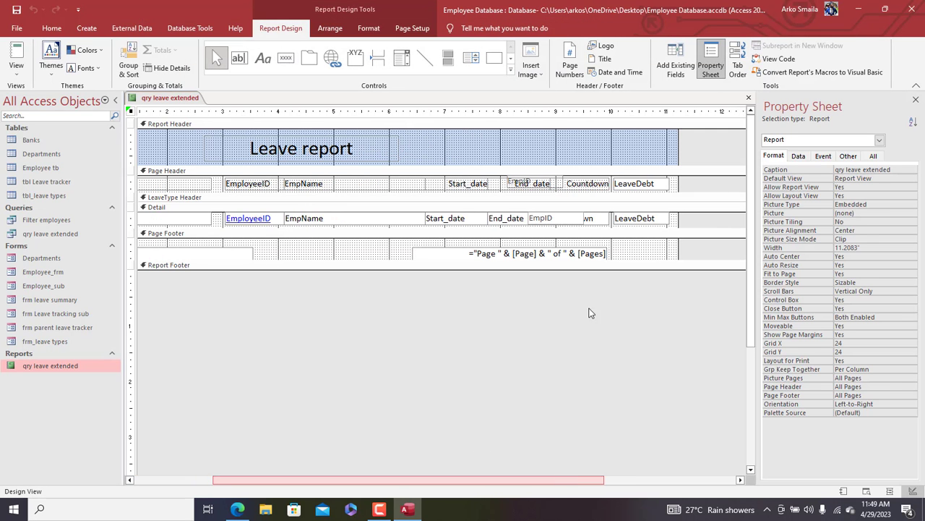
Step: Set the font color of the LeaveDebt label in the Page Header to red
click(647, 185)
click(368, 28)
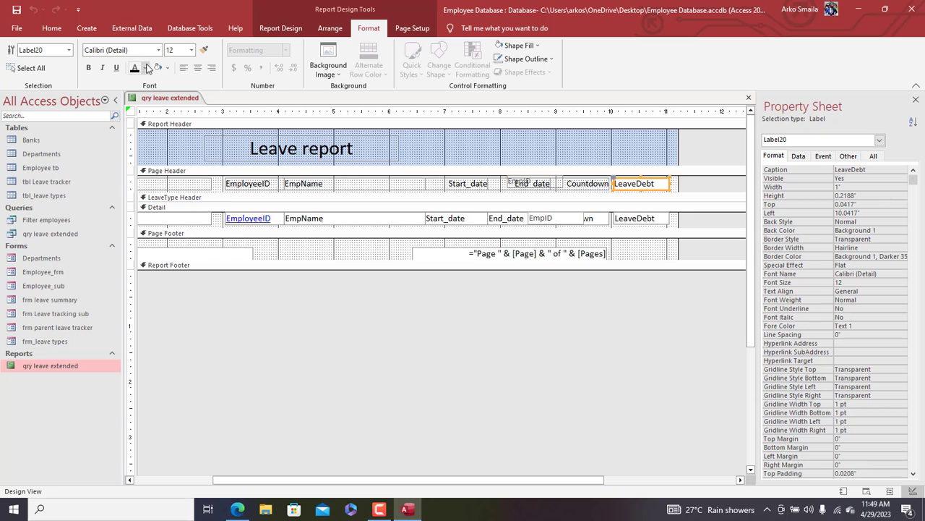
click(144, 68)
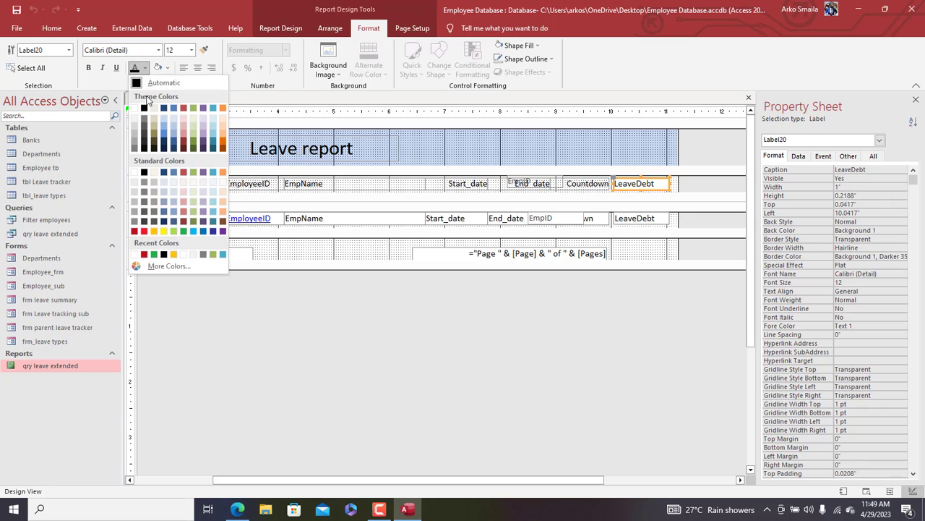
click(136, 232)
Step: Add a Sum total for the LeaveDebt field in the report's Detail section
click(669, 217)
click(654, 222)
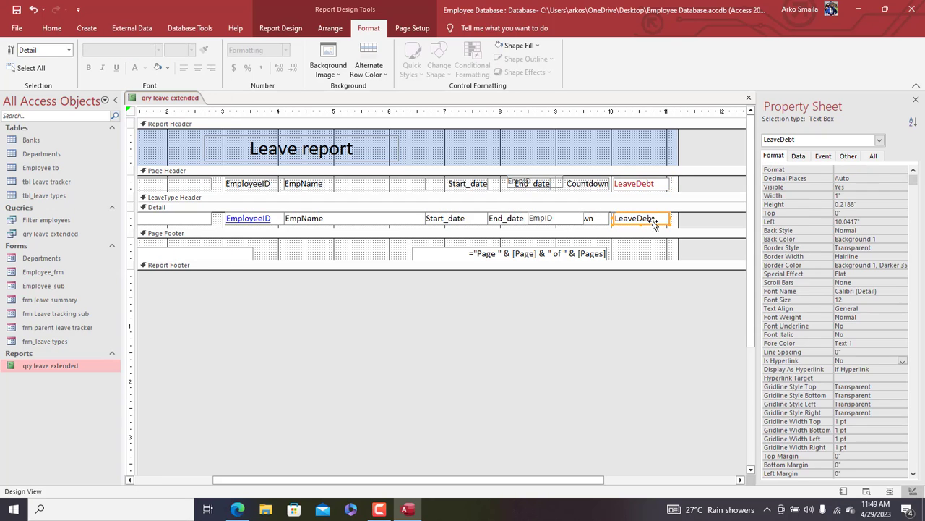
click(300, 33)
click(161, 50)
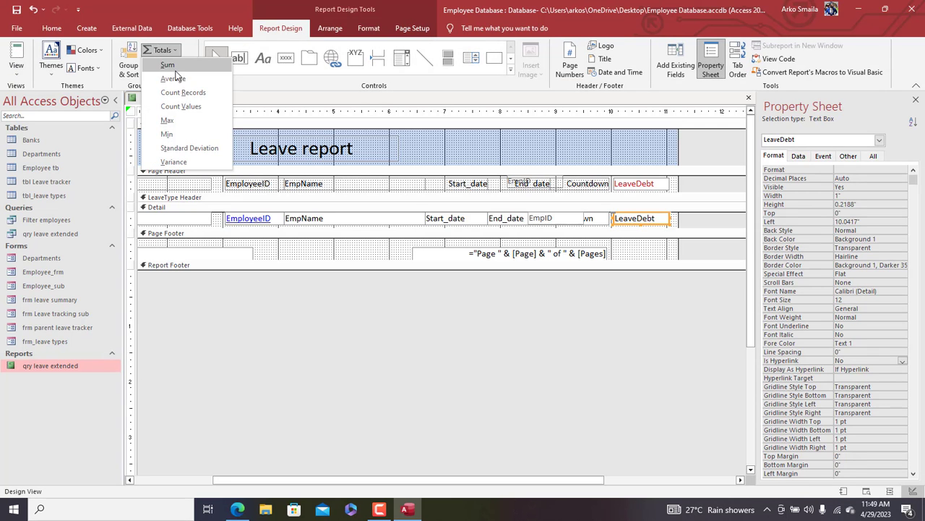
click(173, 66)
Step: Format the LeaveDebt sum boxes in the LeaveType Footer and Report Footer with black, bold text
click(632, 247)
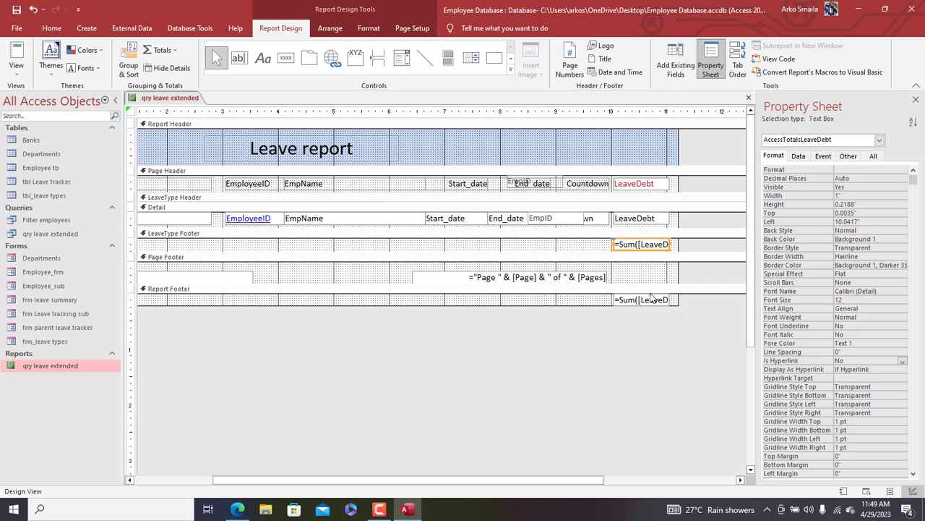
shift+click(651, 301)
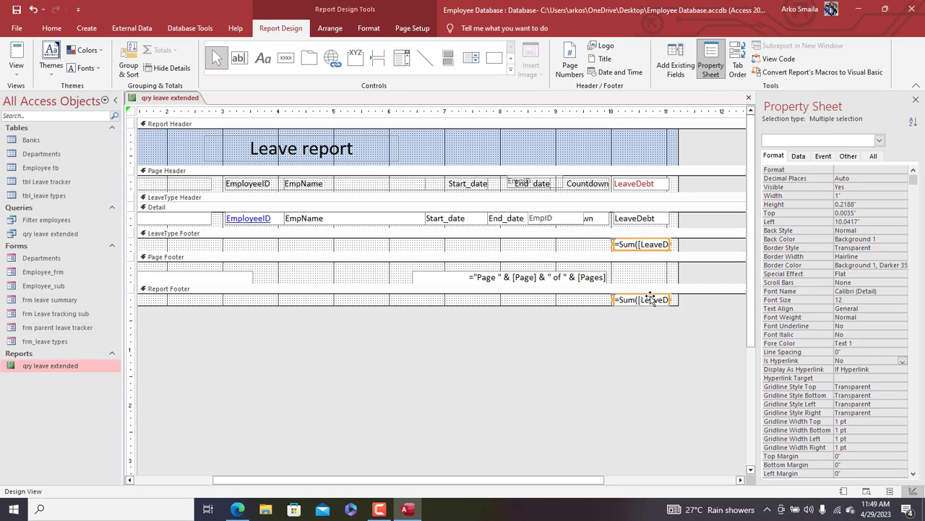
click(372, 32)
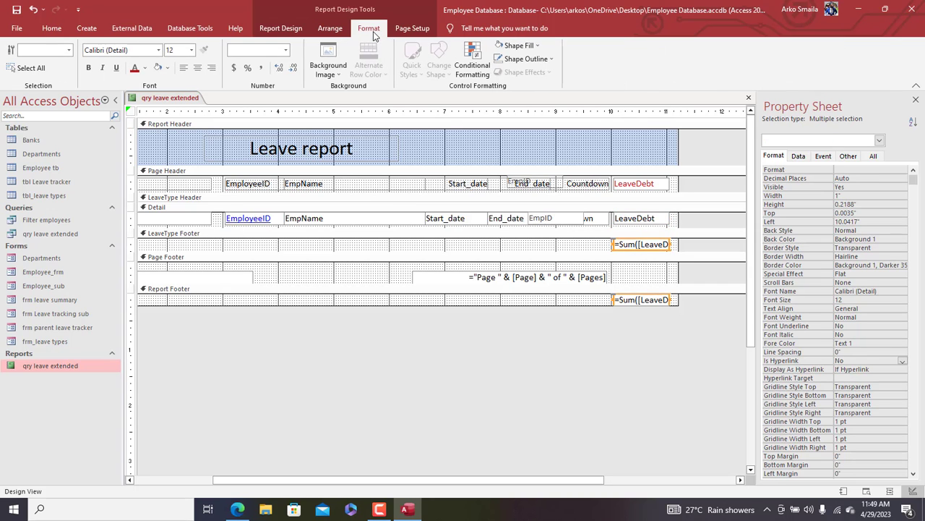
click(144, 67)
click(144, 107)
click(90, 66)
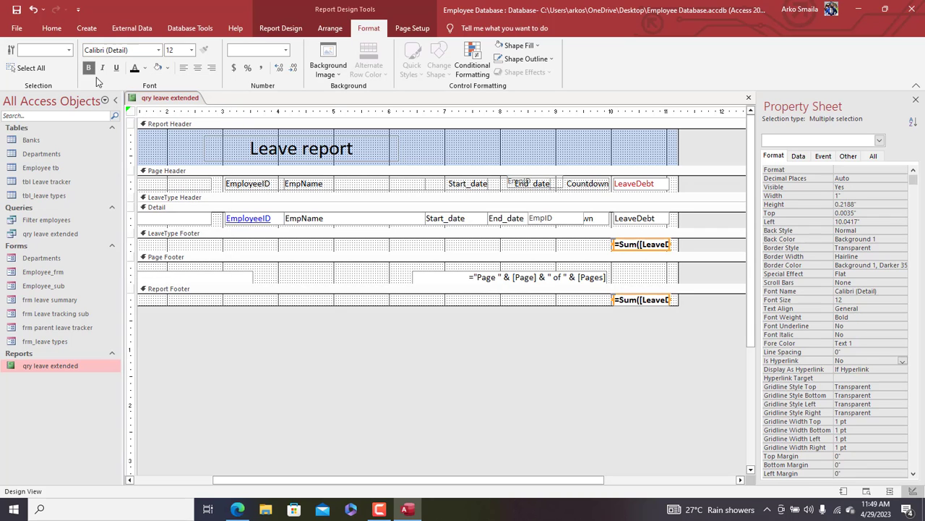
Step: Add a label reading "Sub-total", about 1.33" wide, to the report's LeaveType Footer
click(566, 246)
click(281, 28)
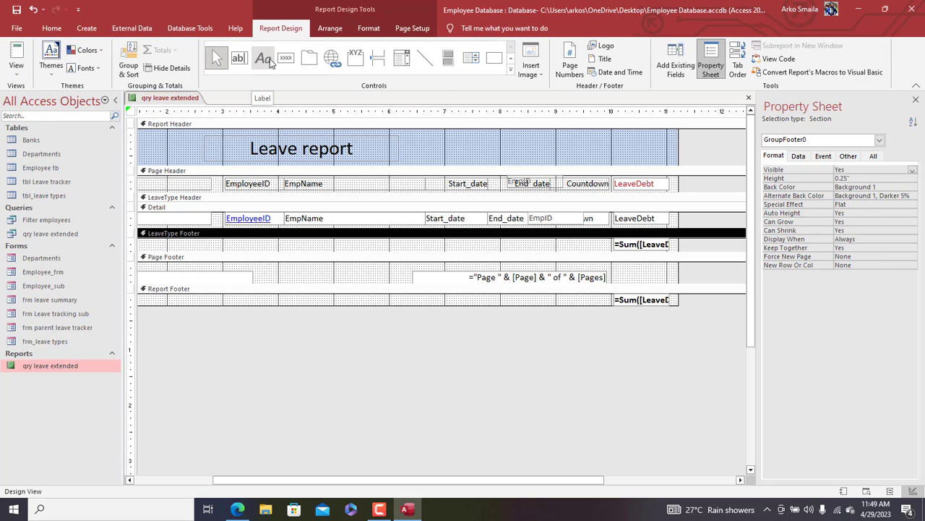
click(269, 59)
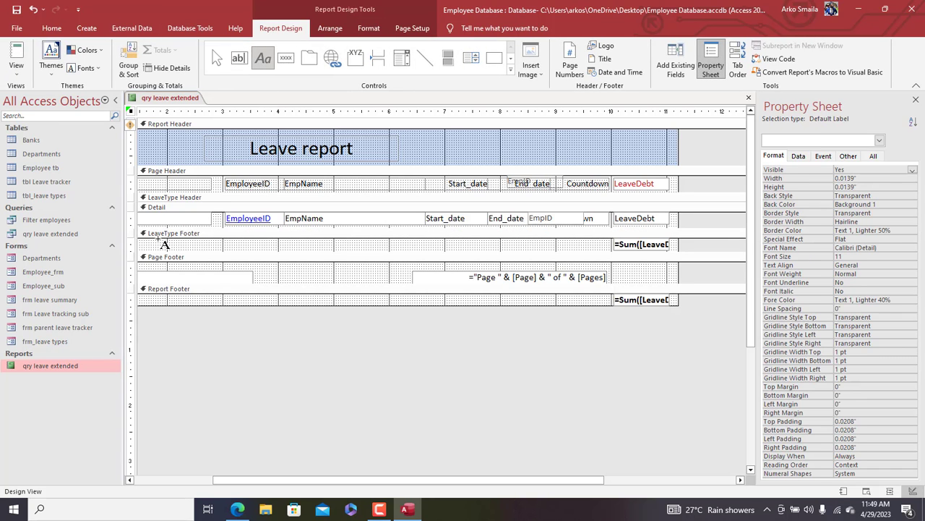
drag(157, 242, 233, 251)
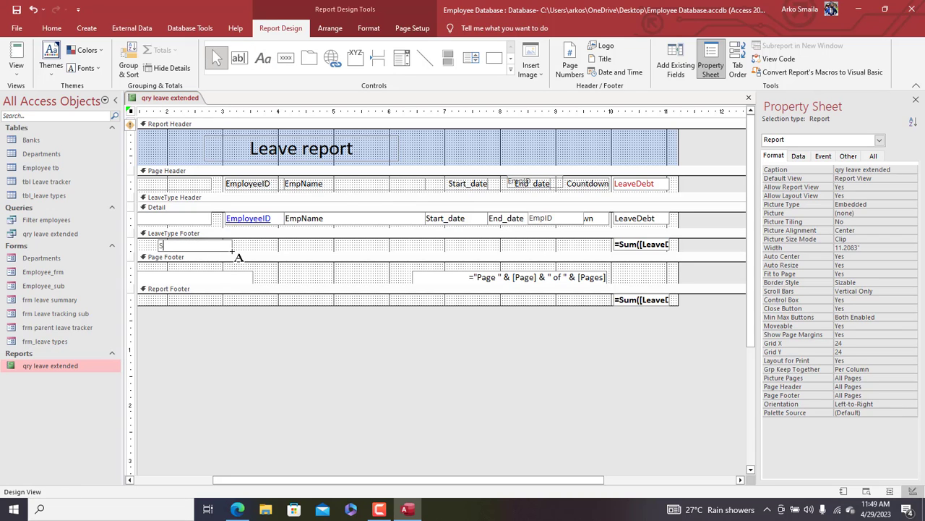
text(Sub-total)
click(244, 247)
click(197, 246)
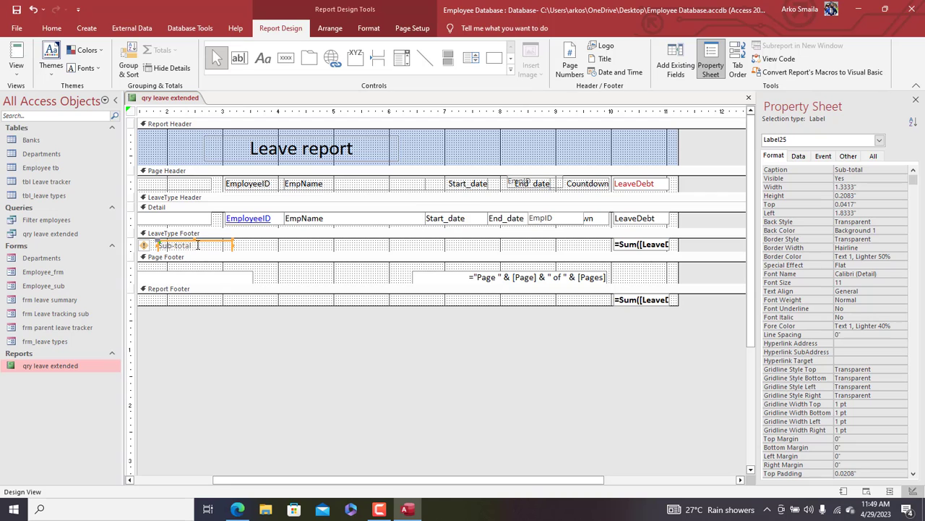
Step: Nudge the Sub-total label slightly upward and format its text black and bold
drag(198, 246, 197, 244)
click(368, 28)
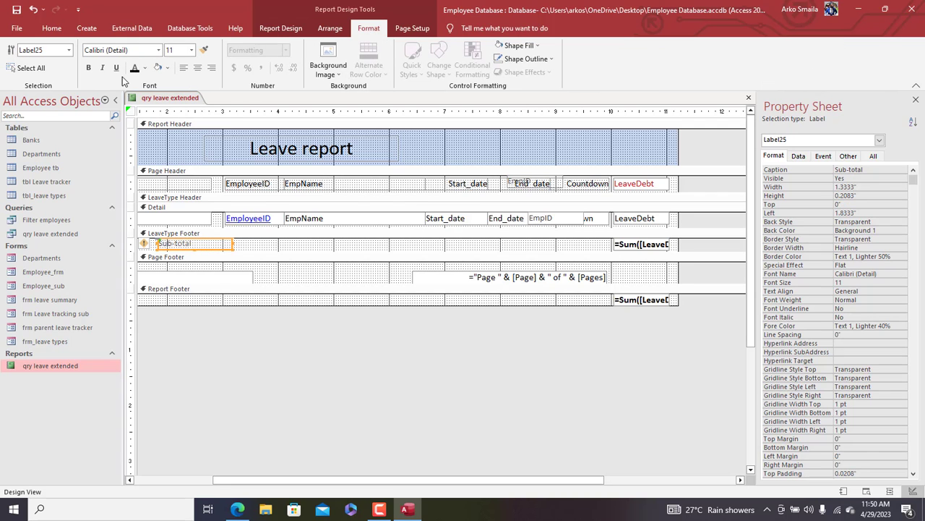
click(134, 67)
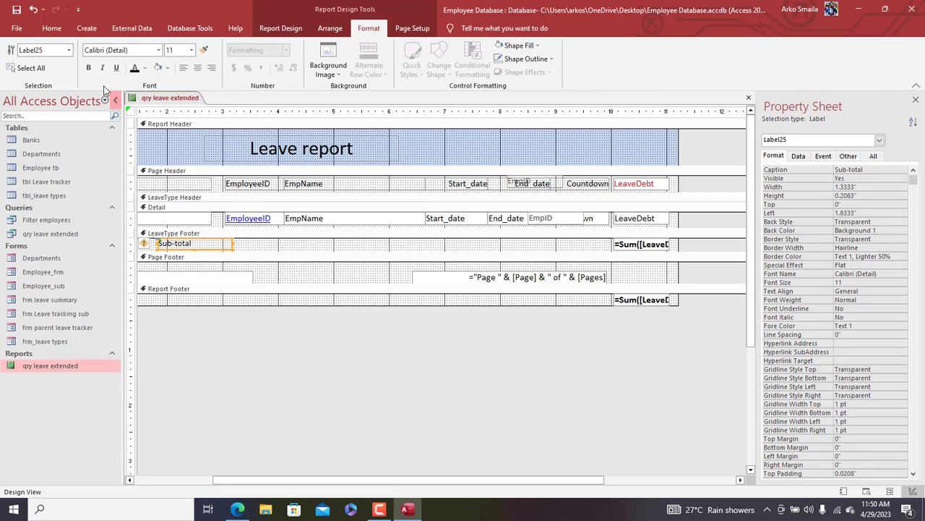
click(88, 67)
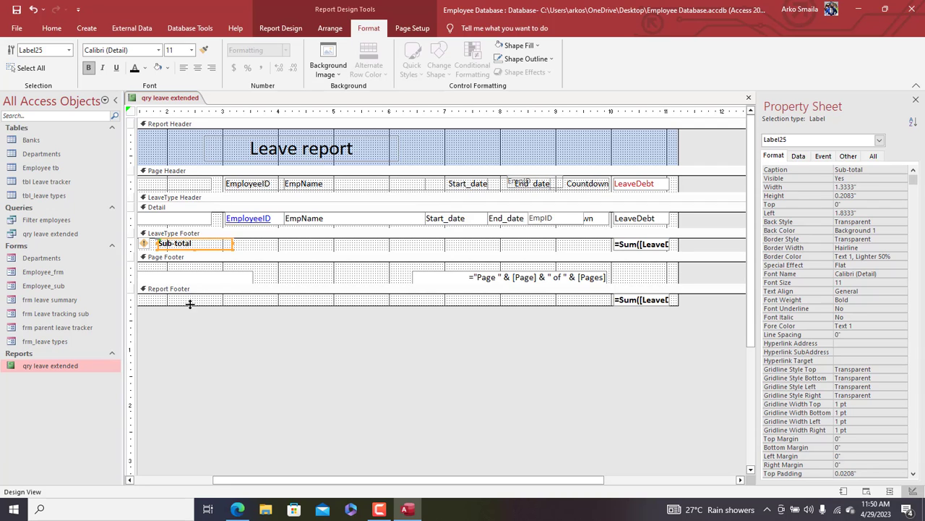
Step: Paste copies of the Sub-total label into the Report Footer and shift the last copy to about 1.54" from the left edge
click(187, 302)
key(ctrl+v)
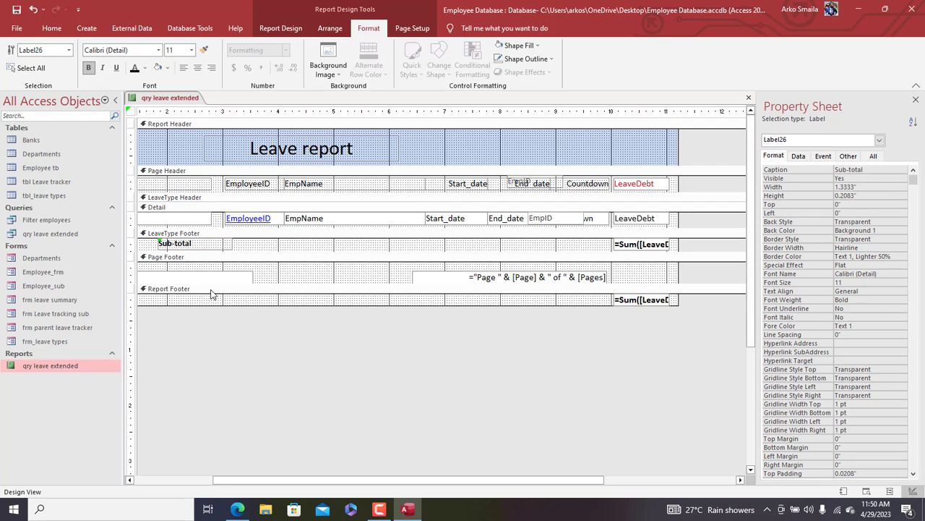
click(201, 246)
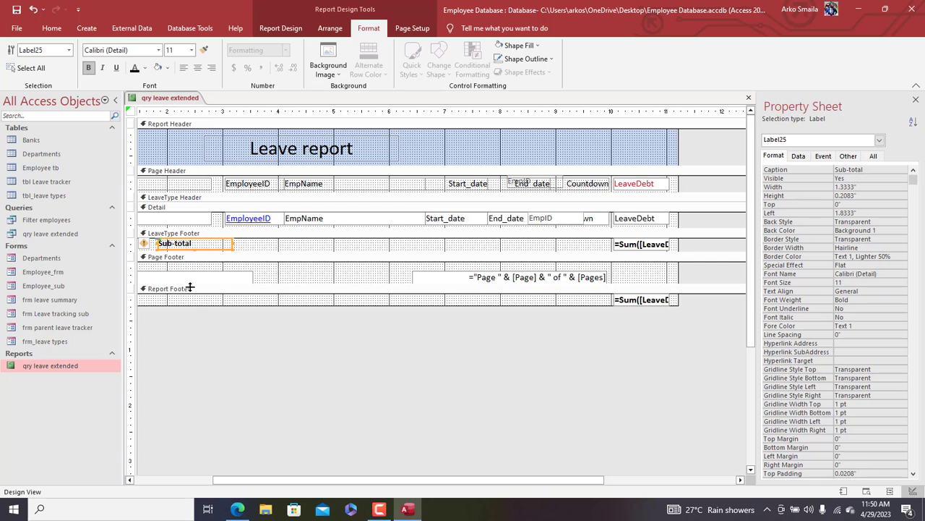
click(191, 298)
key(ctrl+v)
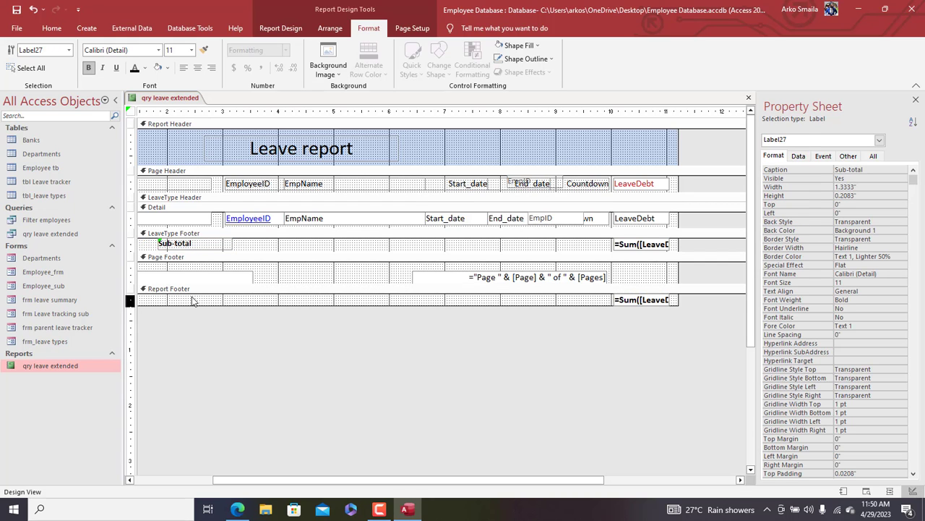
key(Down)
key(Down)
key(Right)
key(Right)
key(Right)
key(Right)
key(Right)
key(Right)
key(Right)
key(Right)
key(Right)
key(Right)
key(Right)
key(Right)
key(Right)
key(Right)
key(Right)
key(Right)
key(Right)
key(Right)
key(Right)
key(Right)
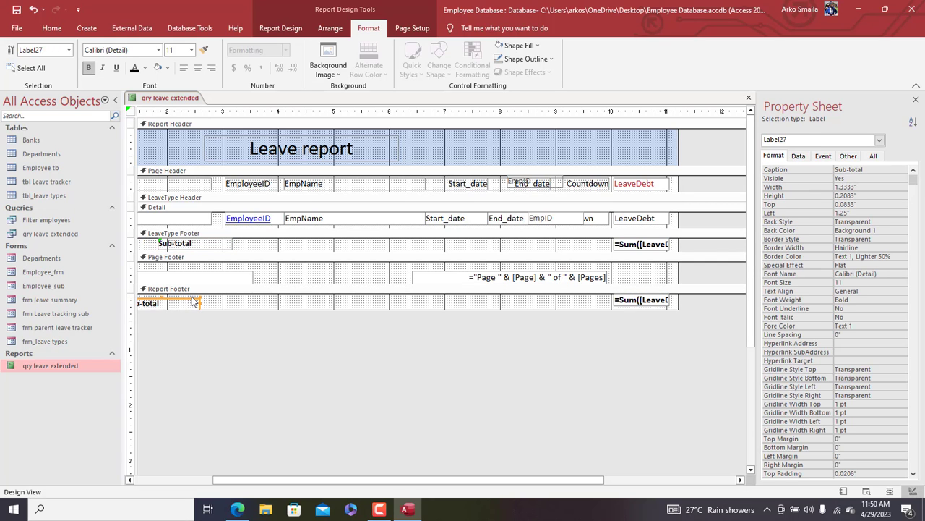
key(Up)
key(Right)
key(Right)
key(Right)
key(Right)
key(Right)
key(Right)
Step: Change the caption of the shifted label copy in the Report Footer to "Grand total:"
click(192, 301)
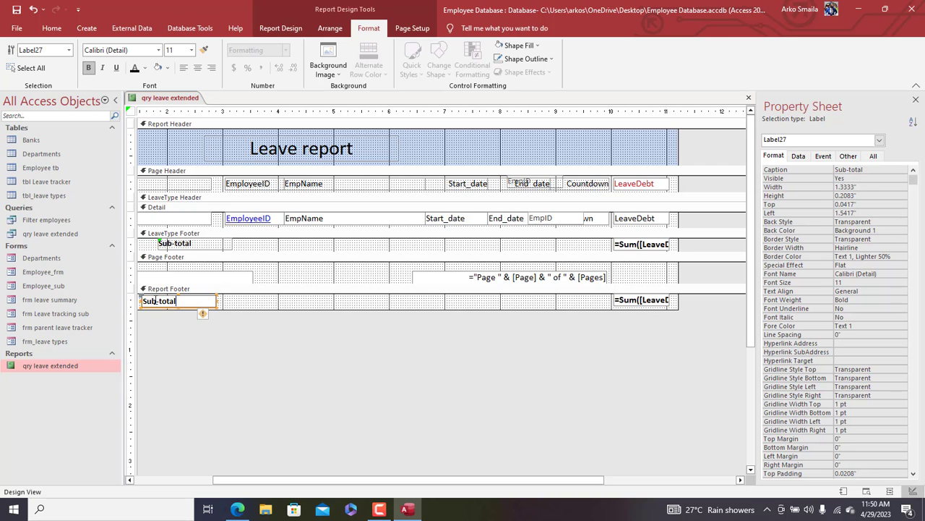
drag(192, 300, 118, 296)
text(Grand)
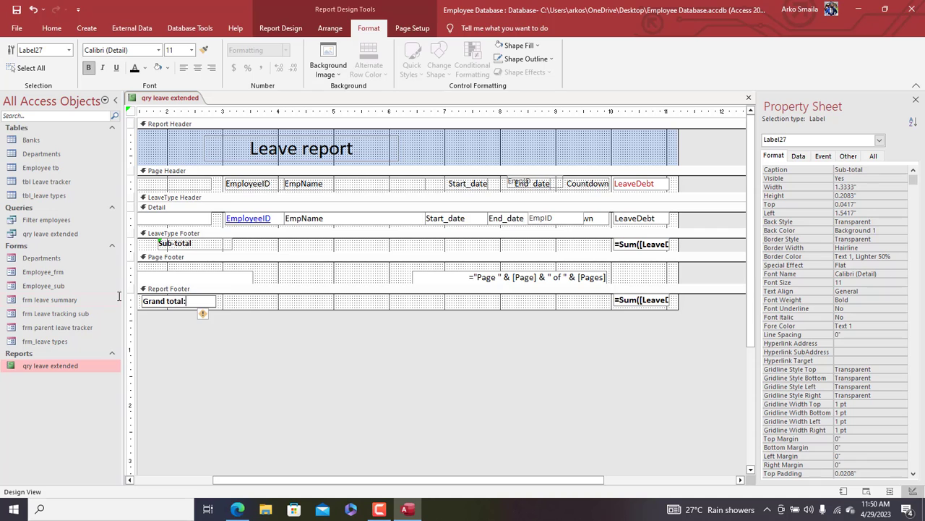
text( total:)
key(Return)
Step: Delete the surplus Sub-total label from the Report Footer
drag(375, 481, 289, 481)
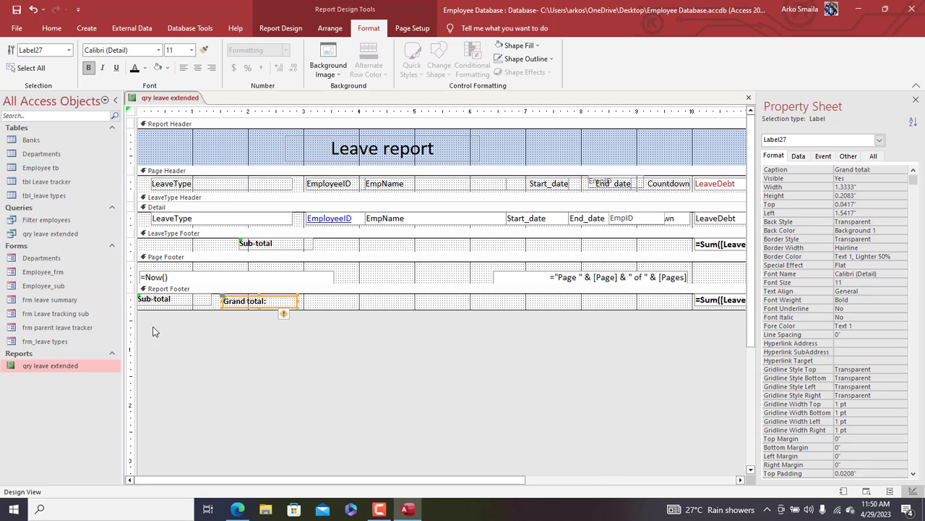
click(163, 299)
key(Delete)
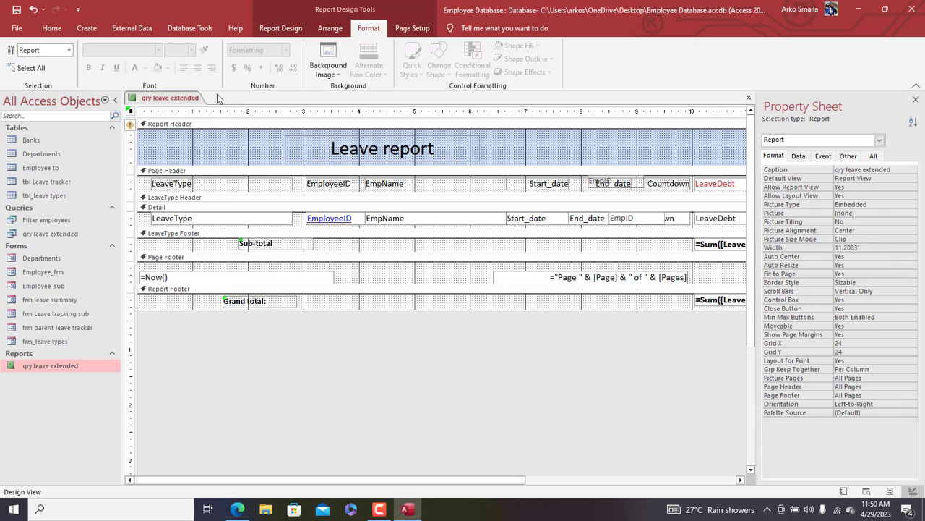
Step: Close the report design with its changes saved, and reopen qry leave extended to check the sub-totals and grand total
right_click(189, 98)
click(217, 133)
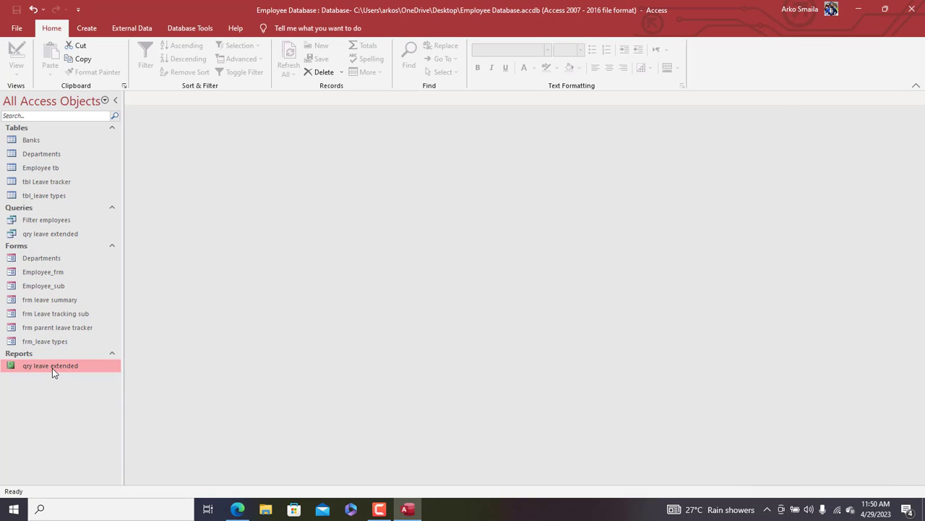
double_click(52, 368)
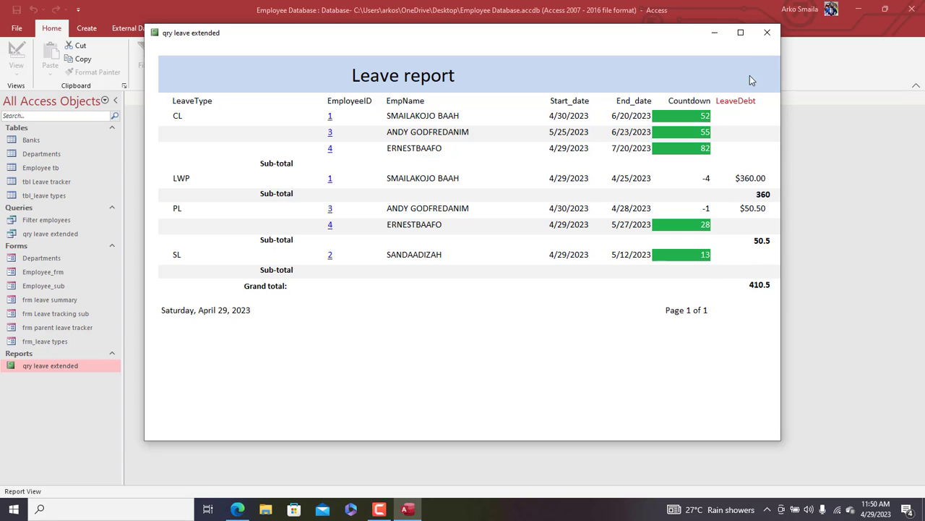
click(766, 33)
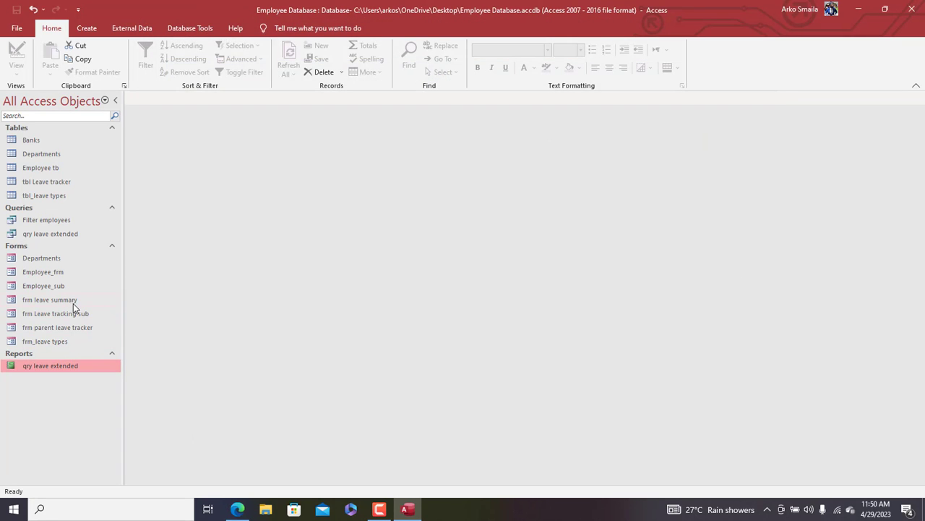
Step: Open the frm parent leave tracker form and view the Leave report for the current employee
double_click(78, 326)
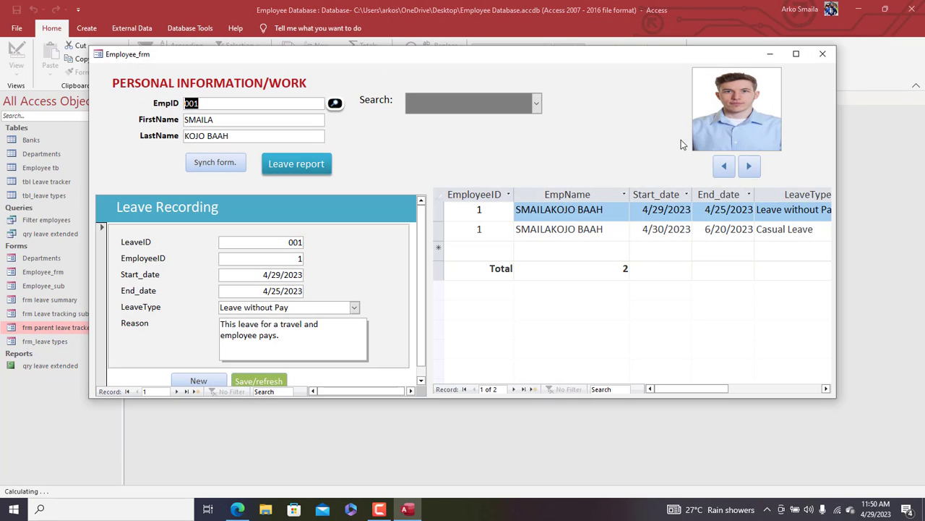
click(311, 164)
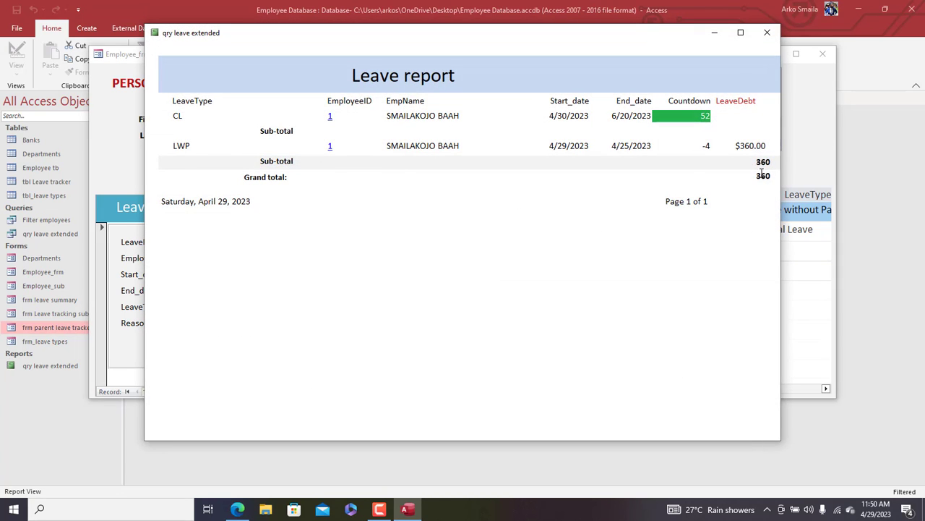
click(767, 32)
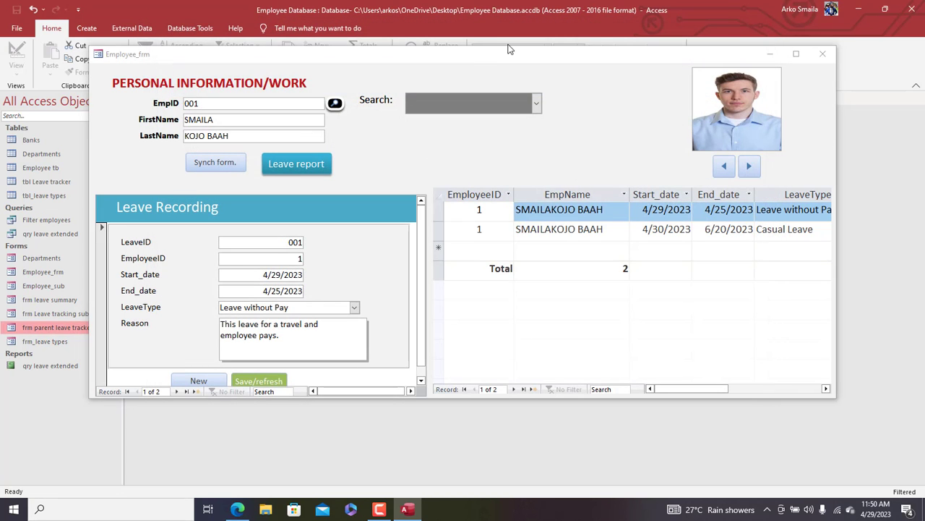
Step: Reposition the leave tracker form window and maximize it to show all leave summary columns
drag(513, 62, 551, 62)
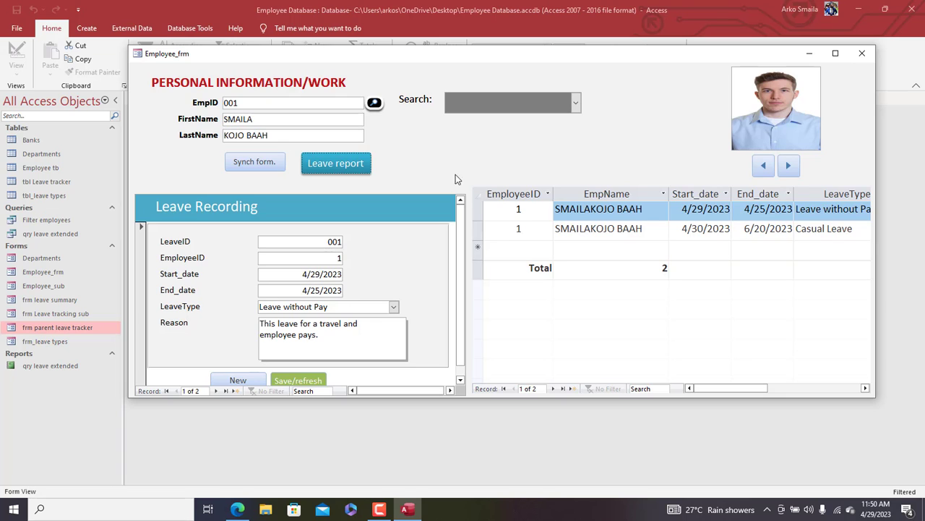
click(835, 53)
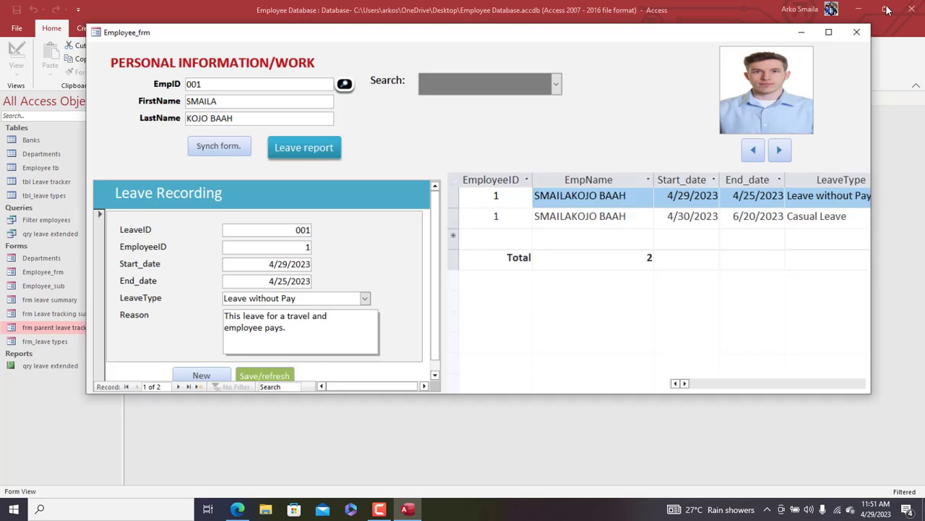
click(884, 6)
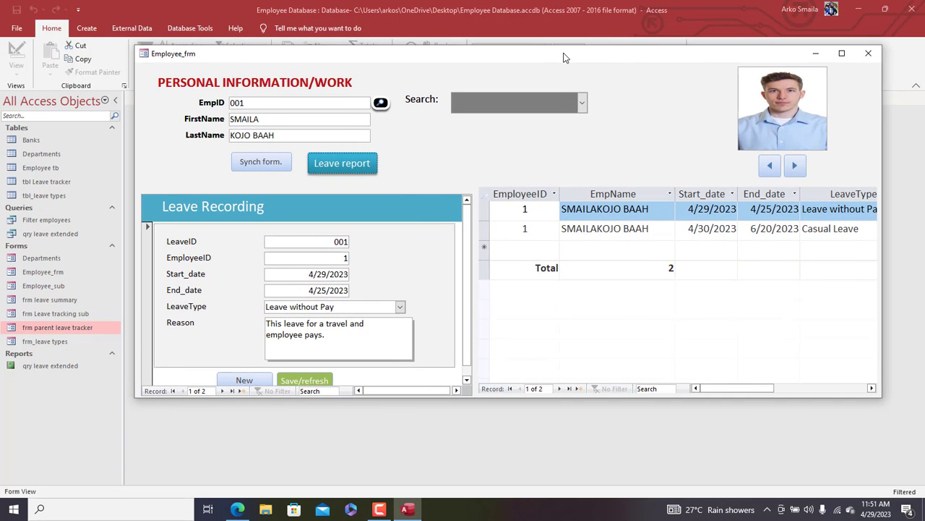
right_click(559, 57)
click(572, 58)
mouse_move(572, 58)
mouse_down()
mouse_move(606, 57)
mouse_move(587, 62)
mouse_up()
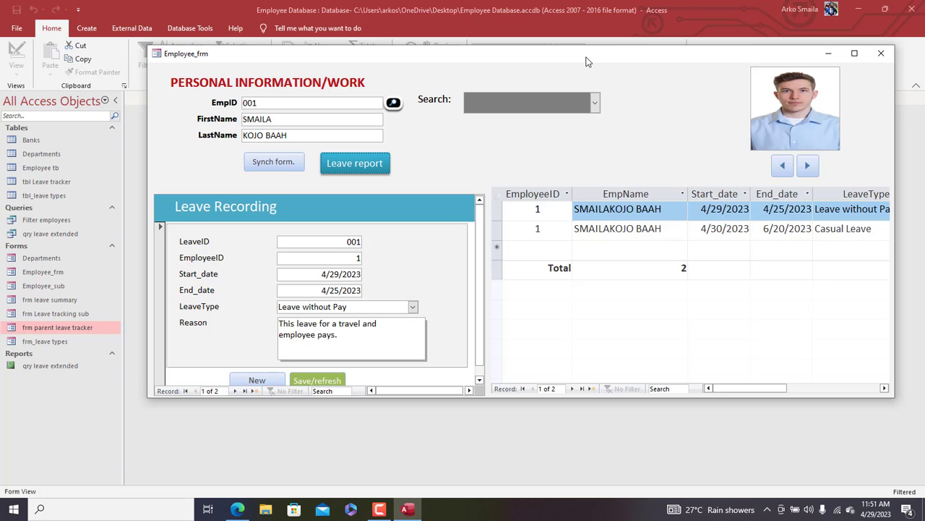
mouse_move(587, 60)
mouse_down()
mouse_move(564, 47)
mouse_move(570, 59)
mouse_up()
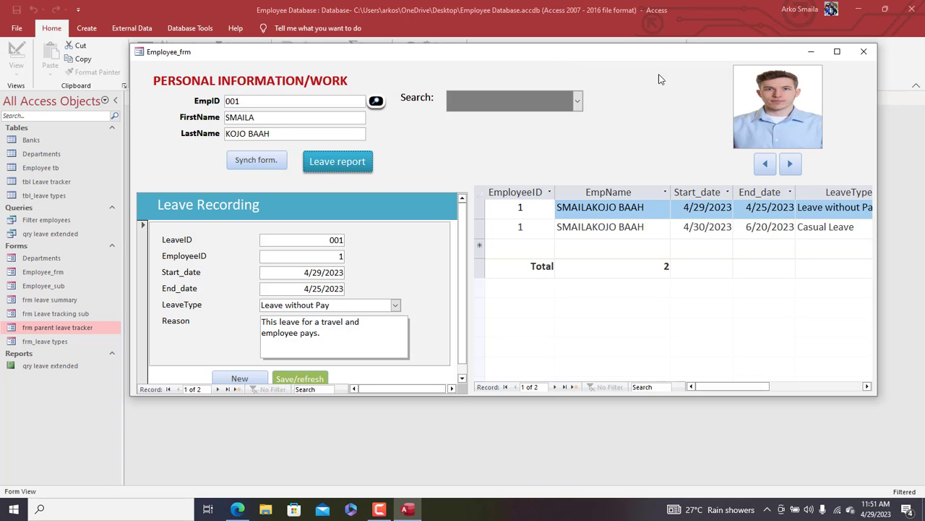
click(838, 51)
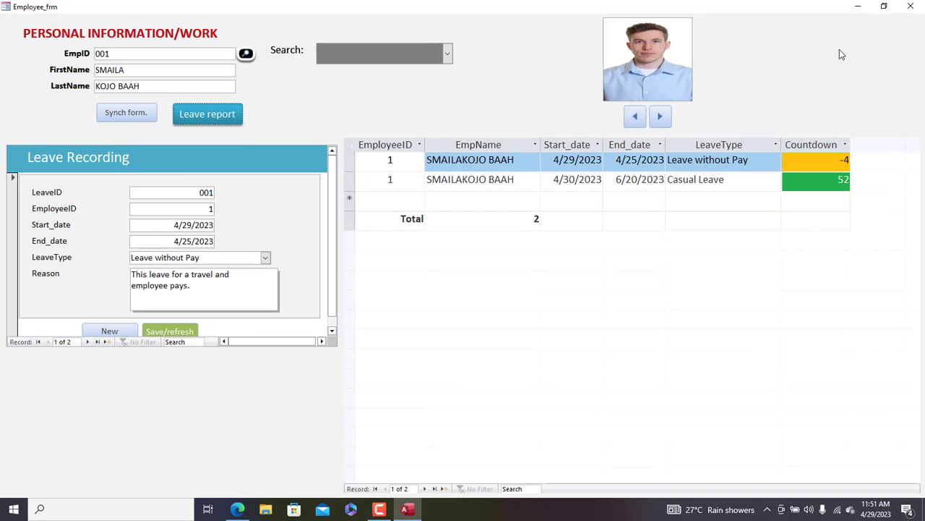